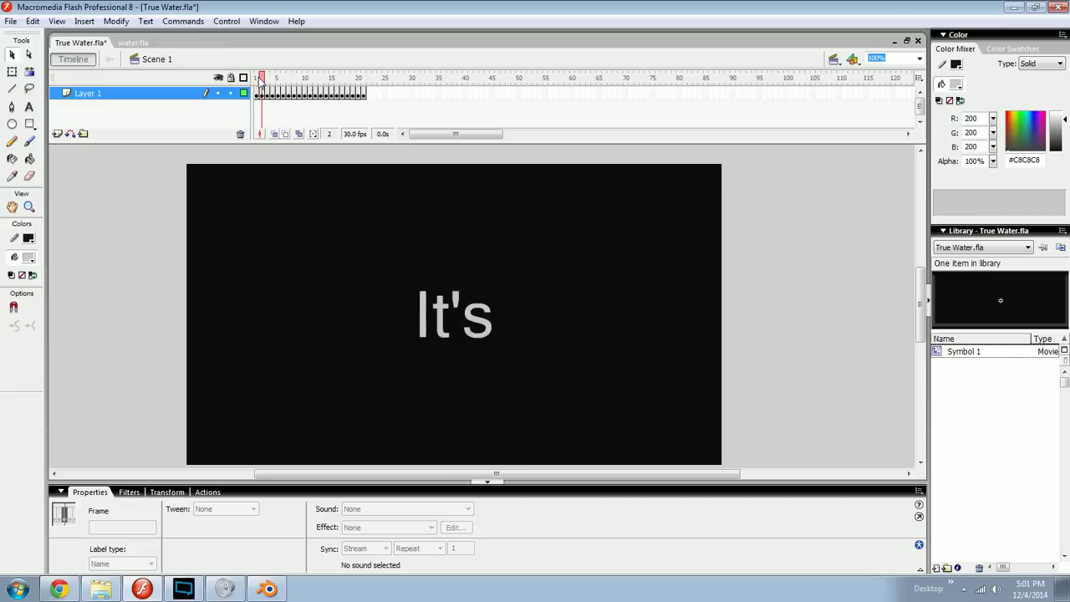
Step: Step through the text frames on Layer 1 up to frame 21 to read the introductory message
{"action": "key", "text": "period"}
{"action": "key", "text": "period"}
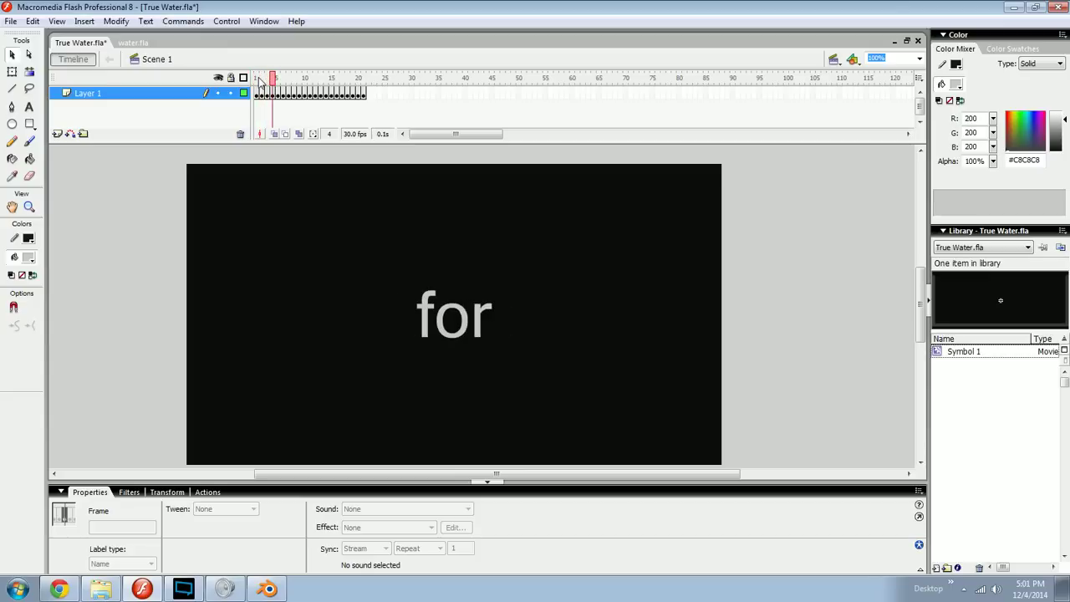
{"action": "key", "text": "period"}
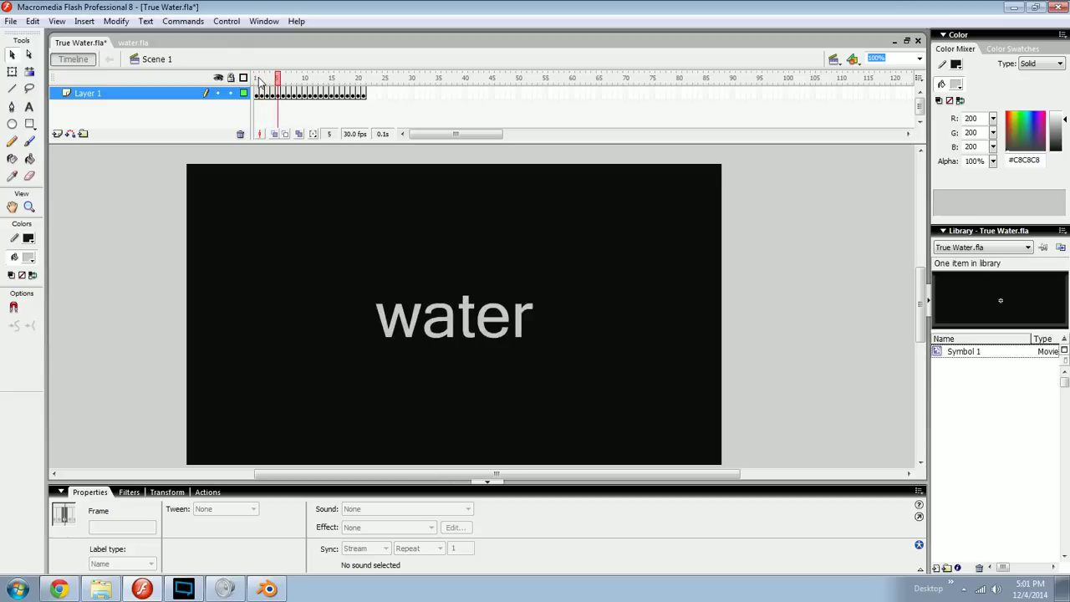
{"action": "key", "text": "period"}
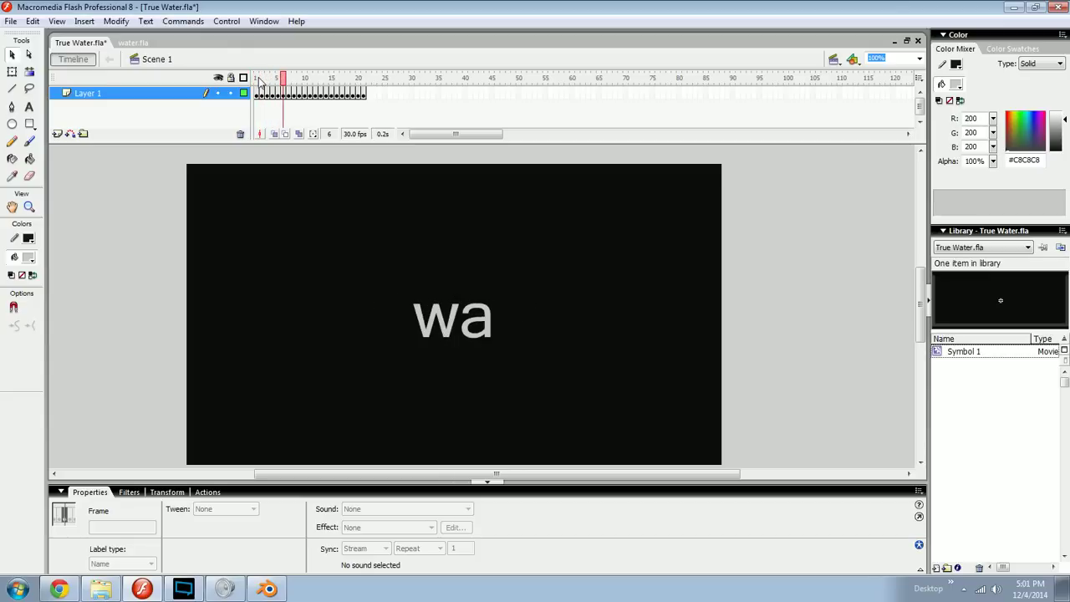
{"action": "key", "text": "period"}
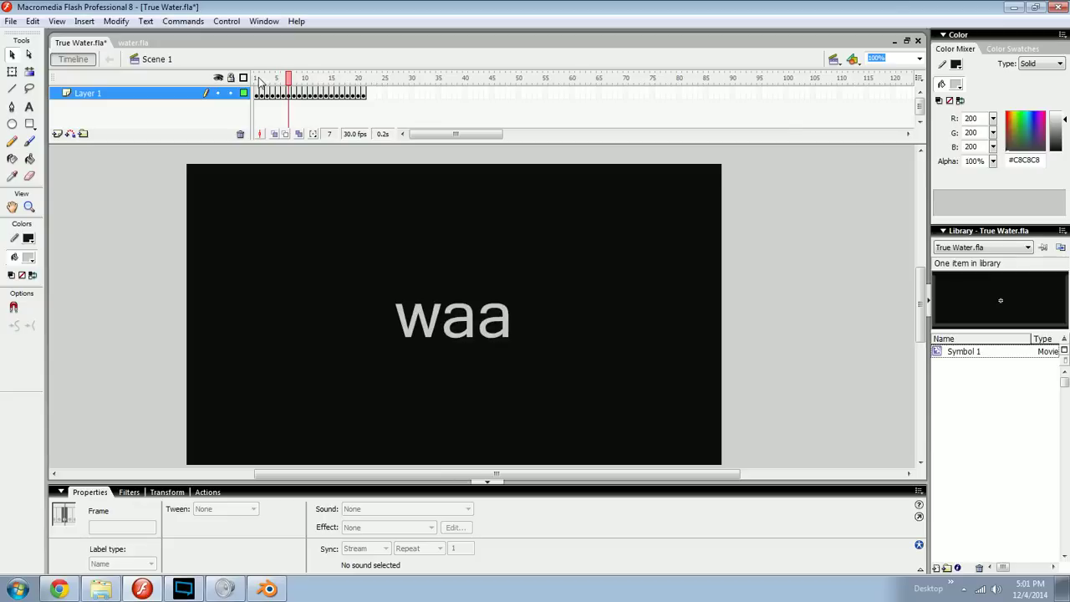
{"action": "key", "text": "period"}
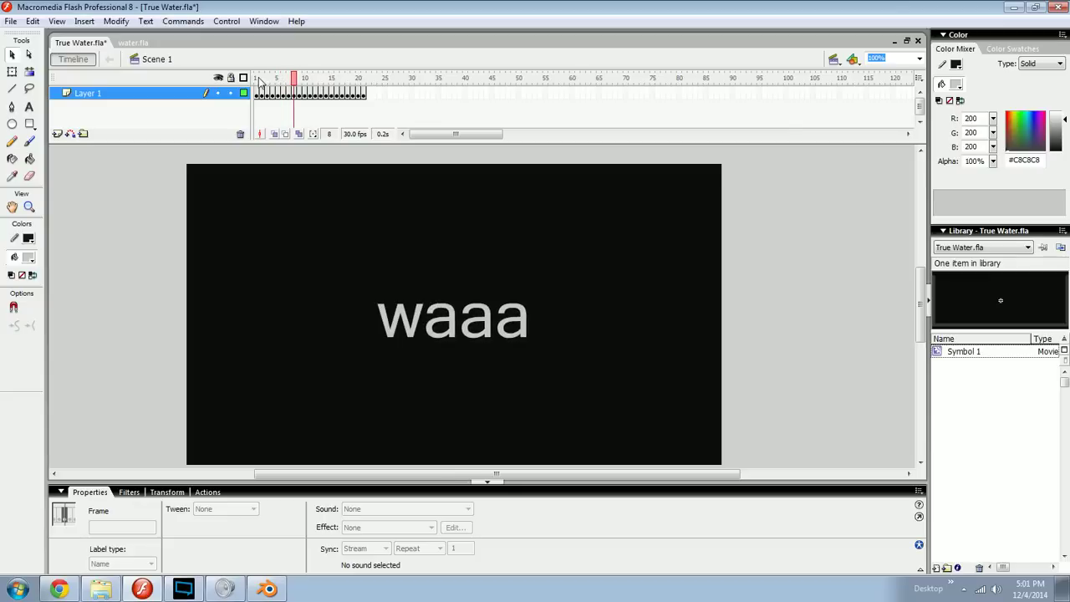
{"action": "key", "text": "period"}
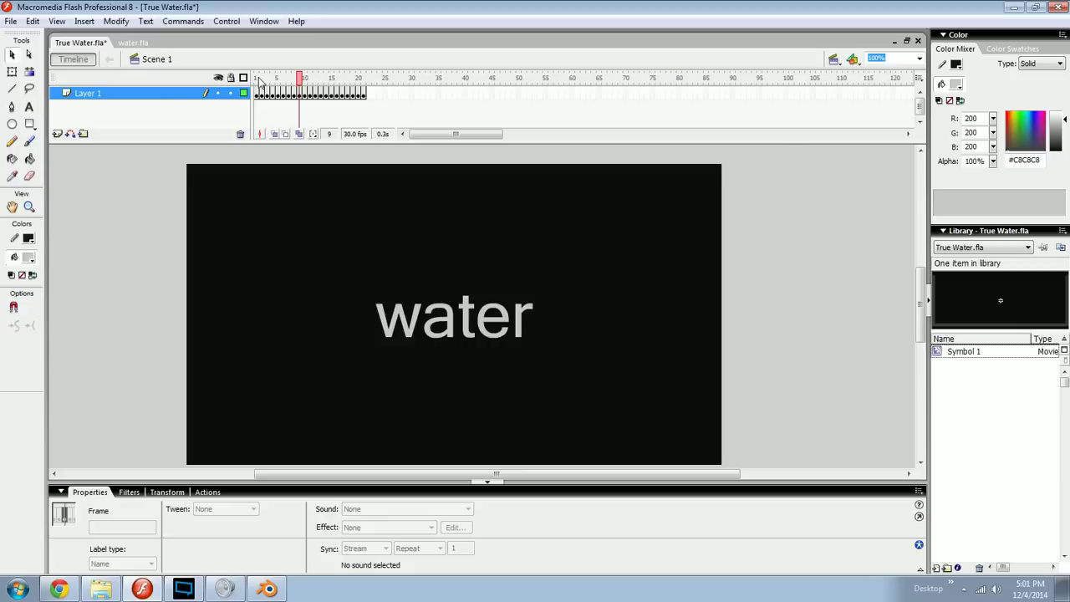
{"action": "key", "text": "period"}
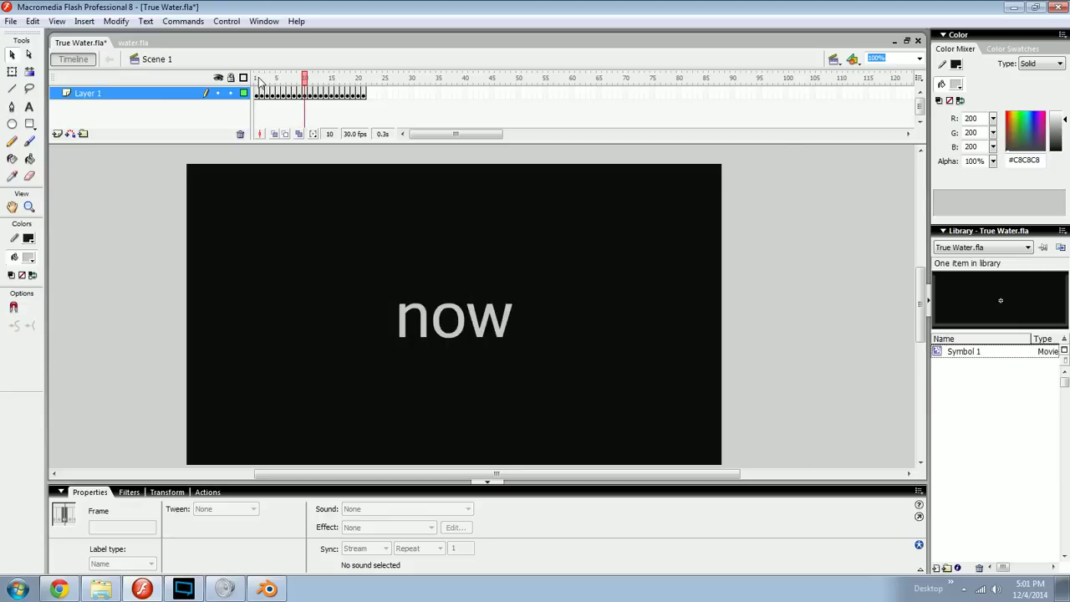
{"action": "key", "text": "period"}
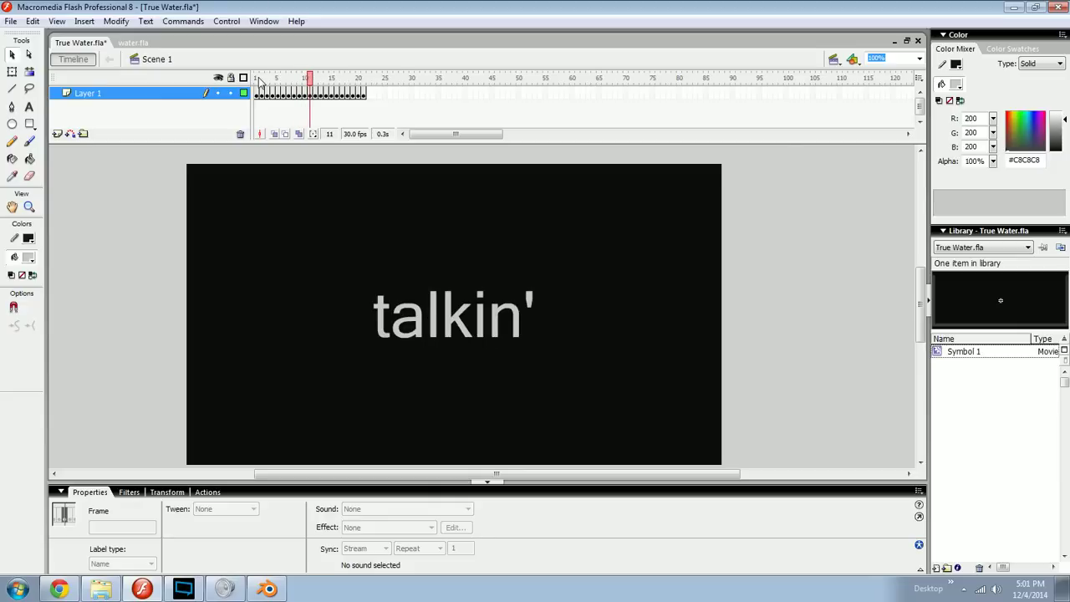
{"action": "key", "text": "period"}
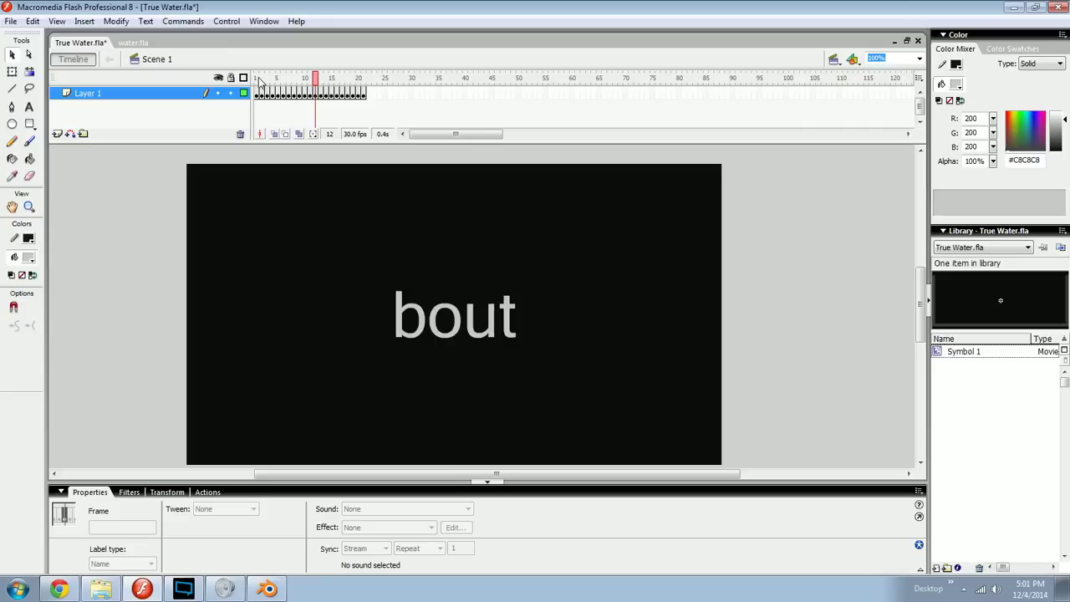
{"action": "key", "text": "period"}
{"action": "key", "text": "period"}
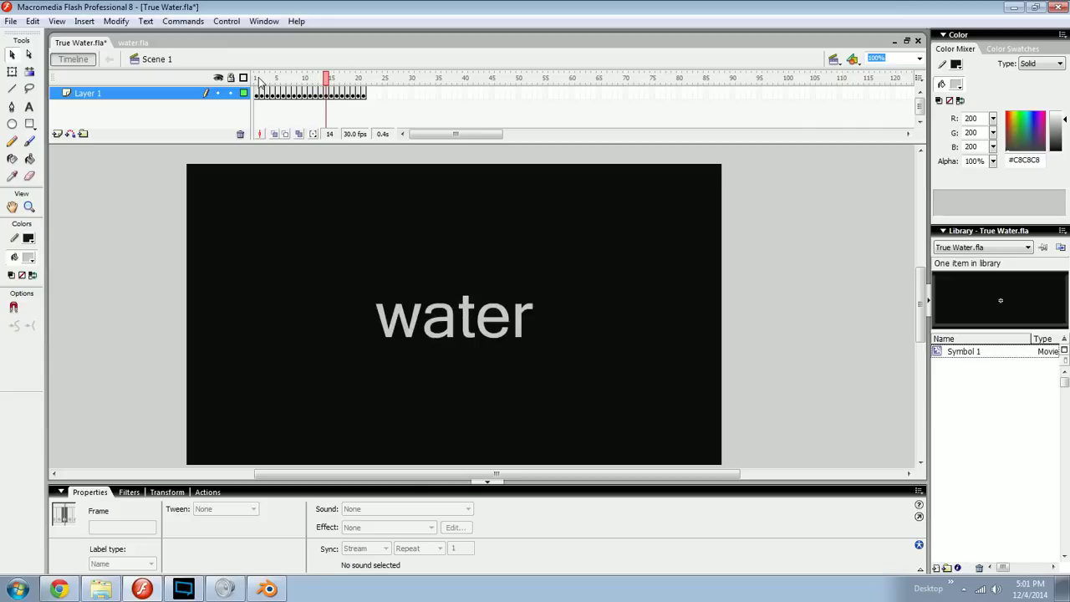
{"action": "key", "text": "period"}
{"action": "key", "text": "period"}
{"action": "key", "text": "period"}
{"action": "key", "text": "period"}
{"action": "key", "text": "period"}
{"action": "key", "text": "period"}
{"action": "key", "text": "period"}
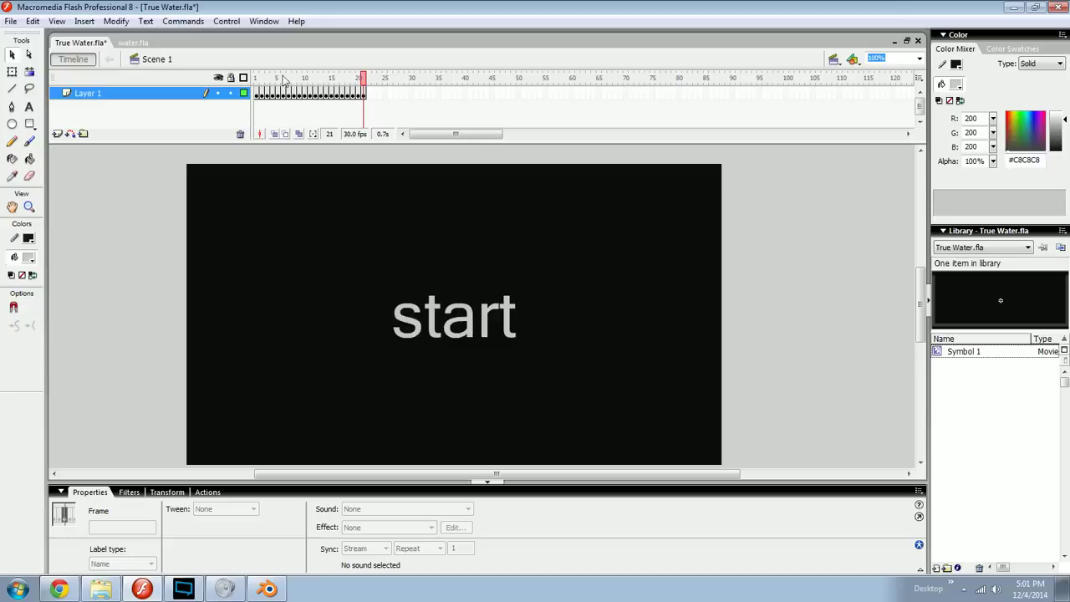
Step: Remove the text frames from Layer 1, leaving only the frame with the open container drawing
{"action": "left_click_drag", "start_coordinate": [362, 79], "coordinate": [405, 94]}
{"action": "key", "text": "shift+F5"}
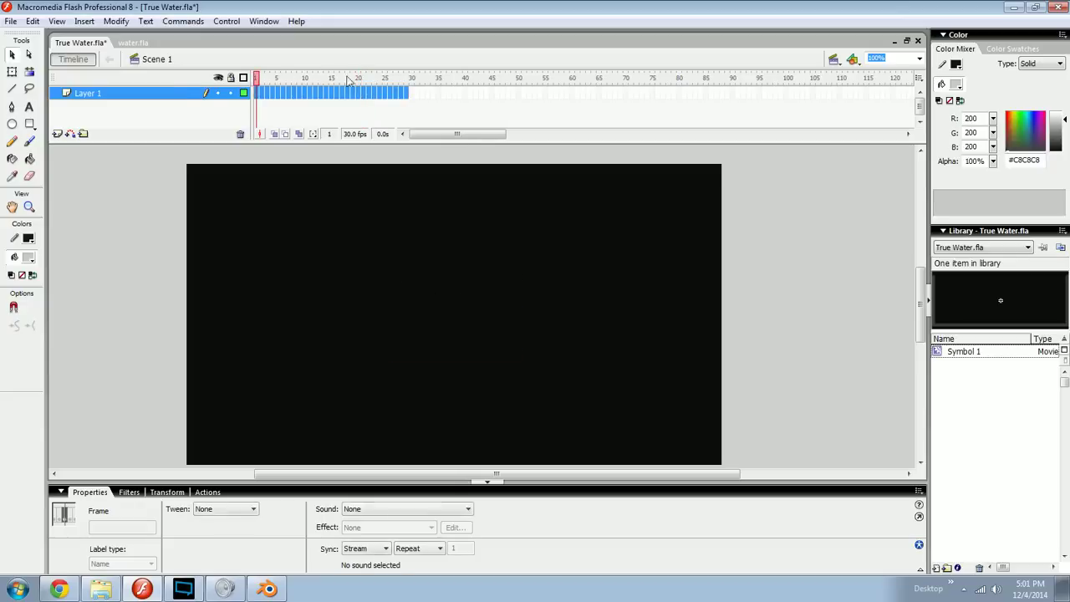
{"action": "left_click_drag", "start_coordinate": [256, 93], "coordinate": [422, 94]}
{"action": "key", "text": "shift+F5"}
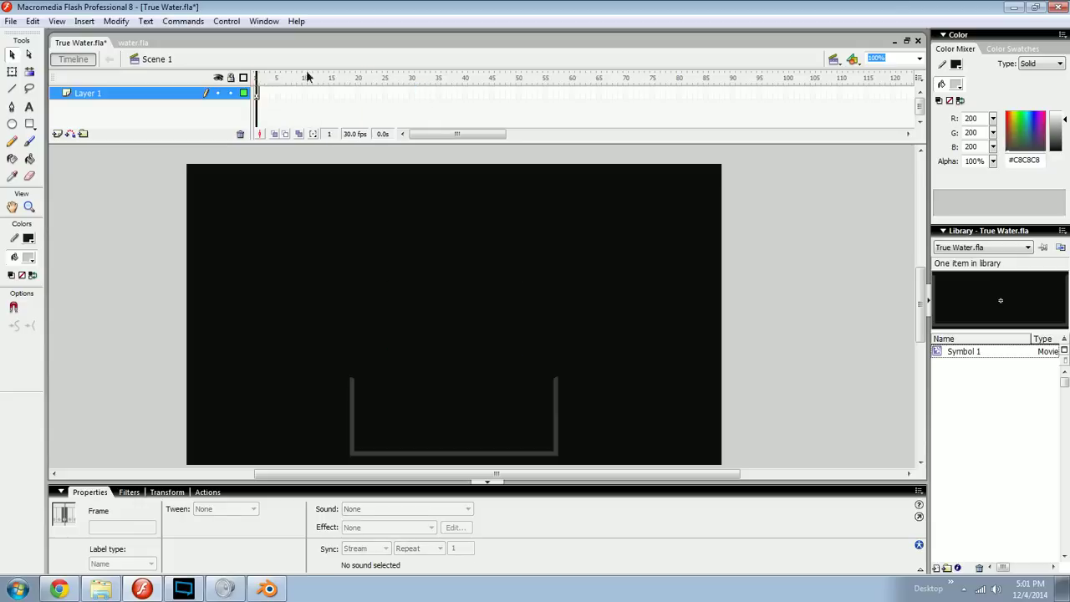
{"action": "left_click", "coordinate": [625, 296]}
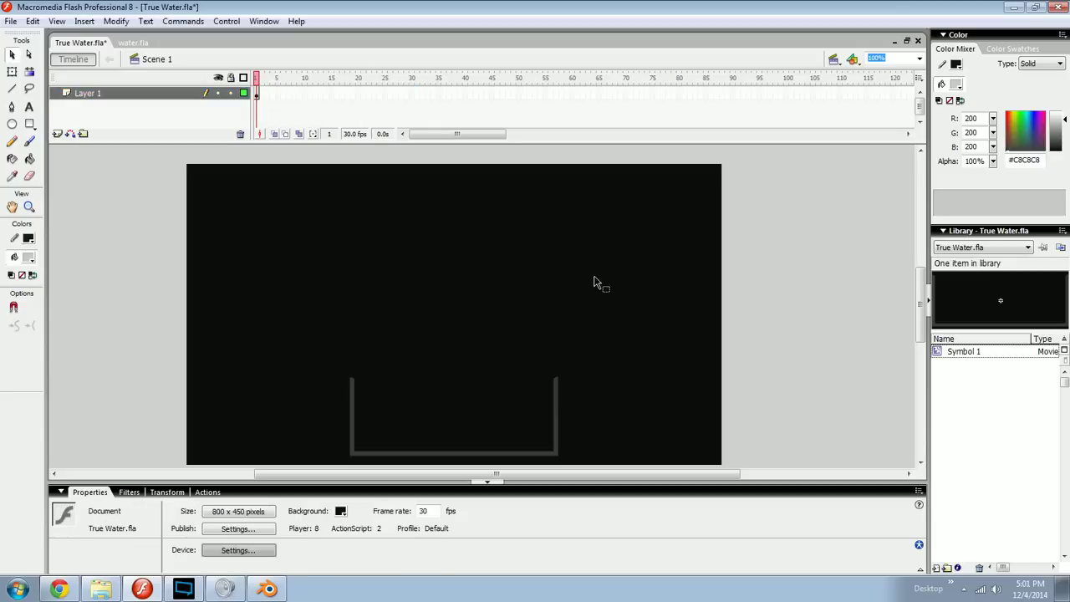
Step: Scrub through the finished splash animation in water.fla and return to True Water.fla
{"action": "left_click", "coordinate": [143, 45]}
{"action": "left_click_drag", "start_coordinate": [265, 76], "coordinate": [628, 109]}
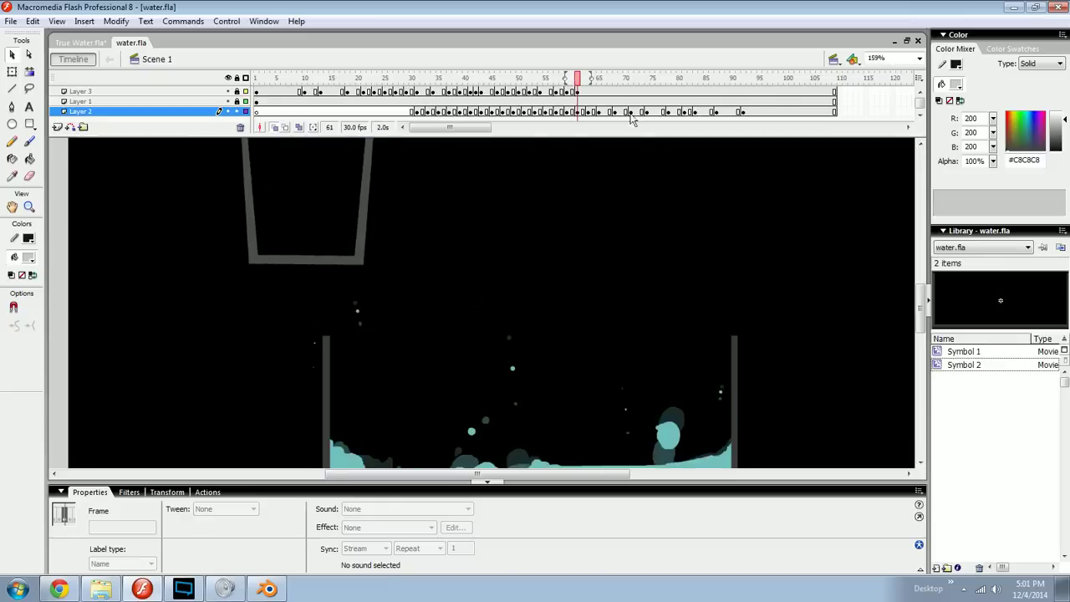
{"action": "key", "text": "ctrl+minus"}
{"action": "left_click", "coordinate": [66, 43]}
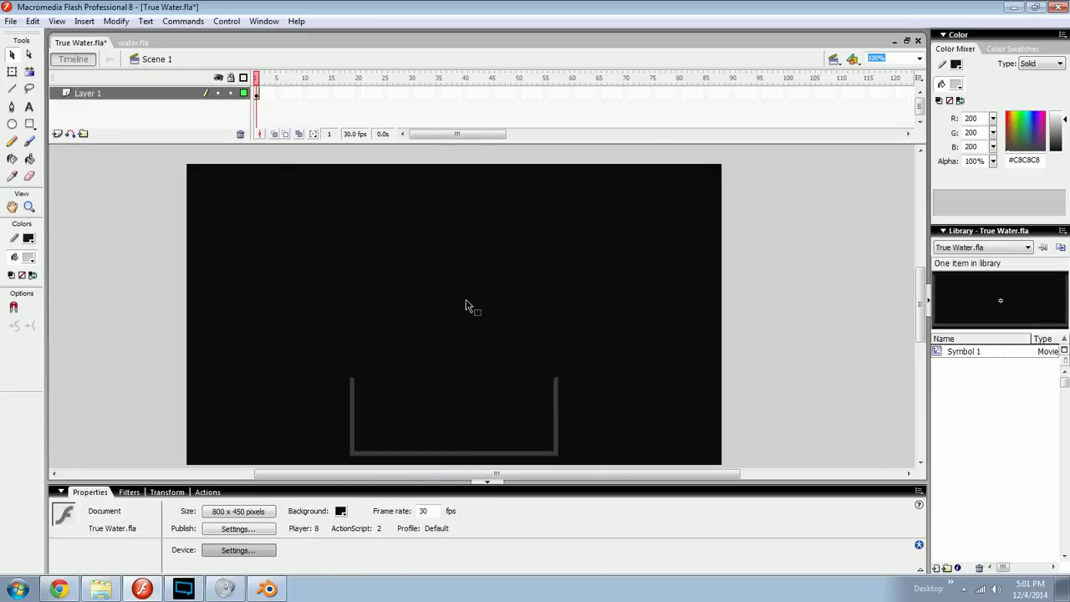
Step: Set up the Brush tool with the light teal fill #B3D5D3 and a larger brush size
{"action": "key", "text": "ctrl+1"}
{"action": "left_click_drag", "start_coordinate": [110, 186], "coordinate": [558, 432]}
{"action": "left_click", "coordinate": [558, 432]}
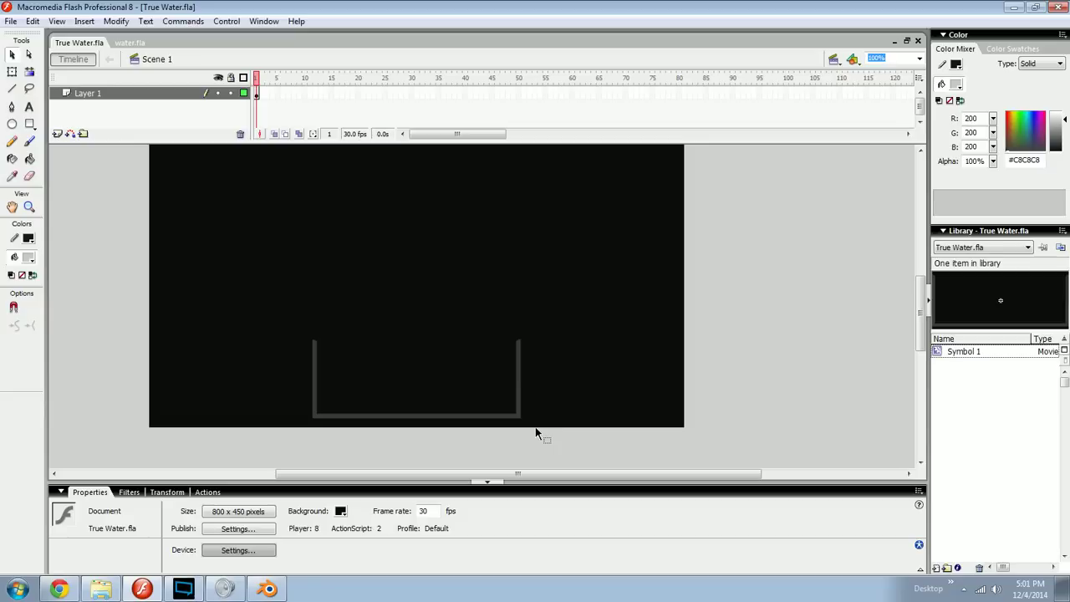
{"action": "key", "text": "ctrl+equal"}
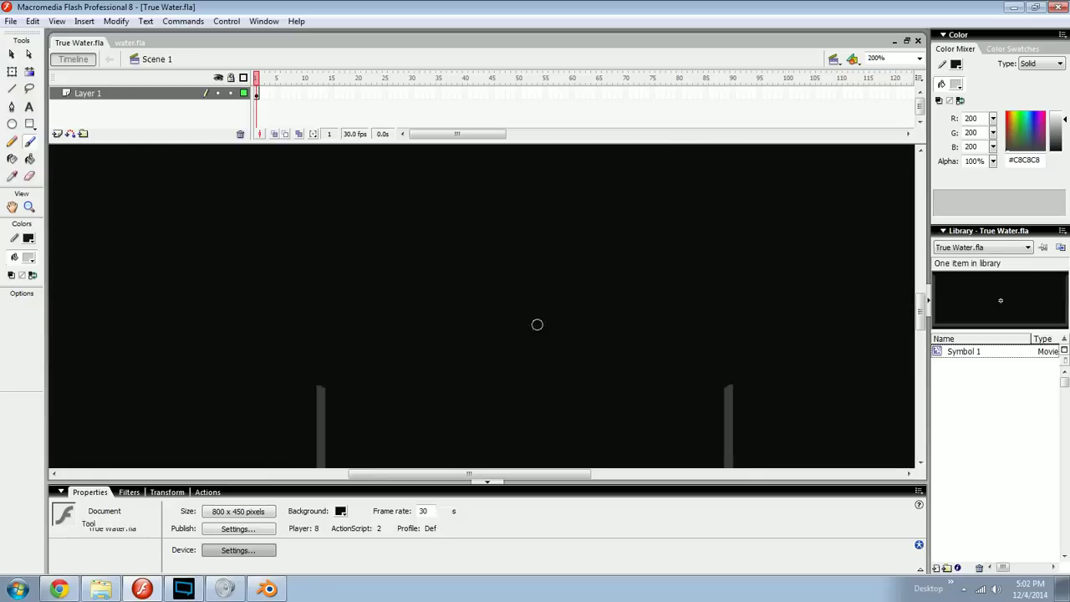
{"action": "key", "text": "b"}
{"action": "left_click", "coordinate": [1033, 134]}
{"action": "mouse_move", "coordinate": [1054, 118]}
{"action": "left_mouse_down"}
{"action": "mouse_move", "coordinate": [1024, 138]}
{"action": "mouse_move", "coordinate": [1053, 120]}
{"action": "left_mouse_up"}
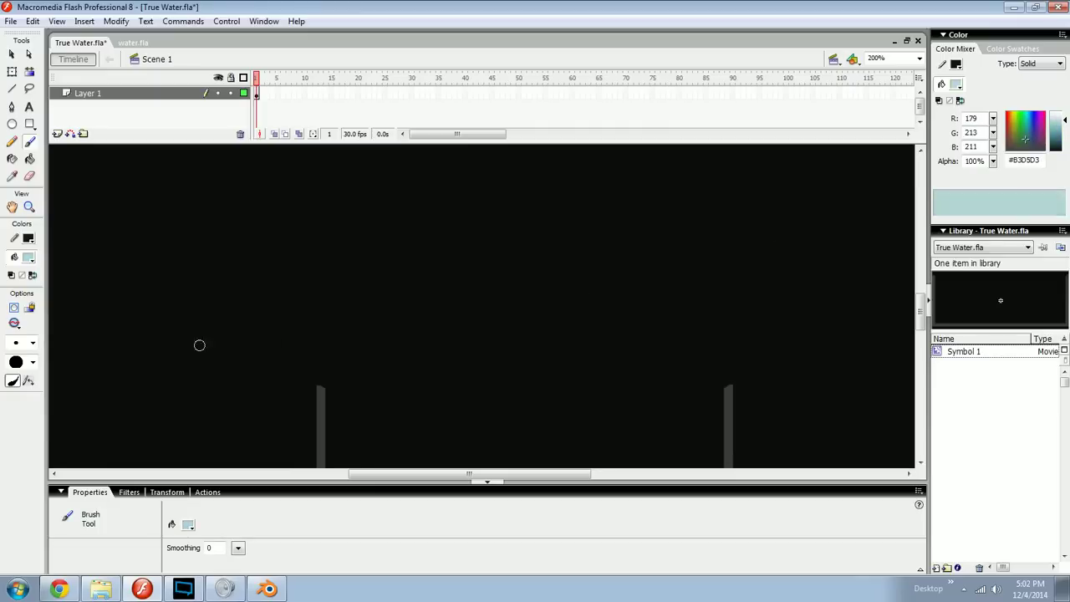
{"action": "left_click", "coordinate": [31, 343]}
{"action": "left_click", "coordinate": [30, 429]}
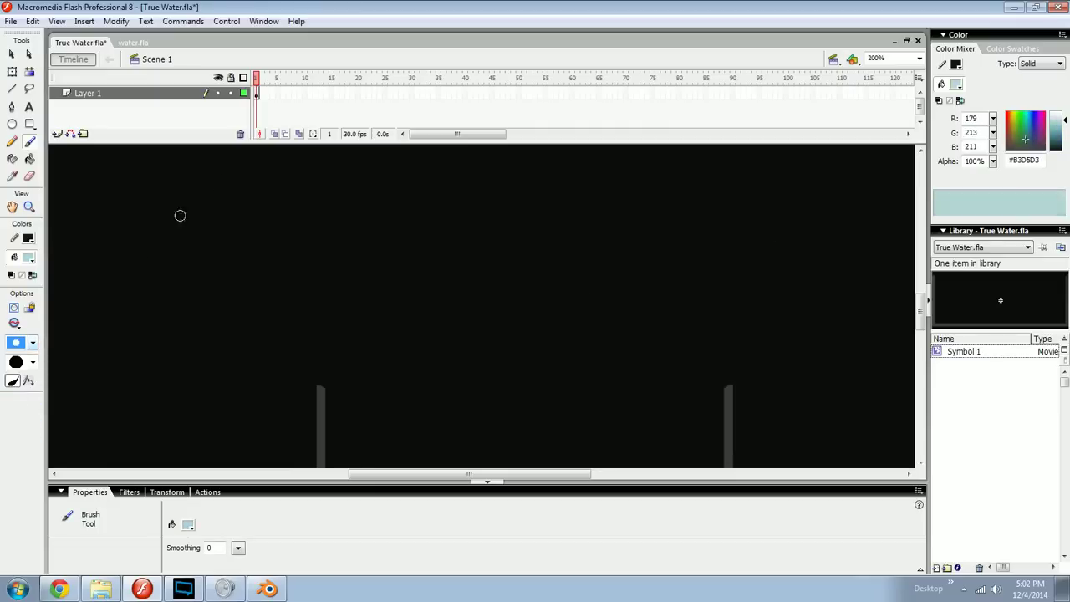
Step: Add a new layer above Layer 1, paint a round water blob outline above the container, and fill it with the light teal
{"action": "left_click", "coordinate": [261, 132]}
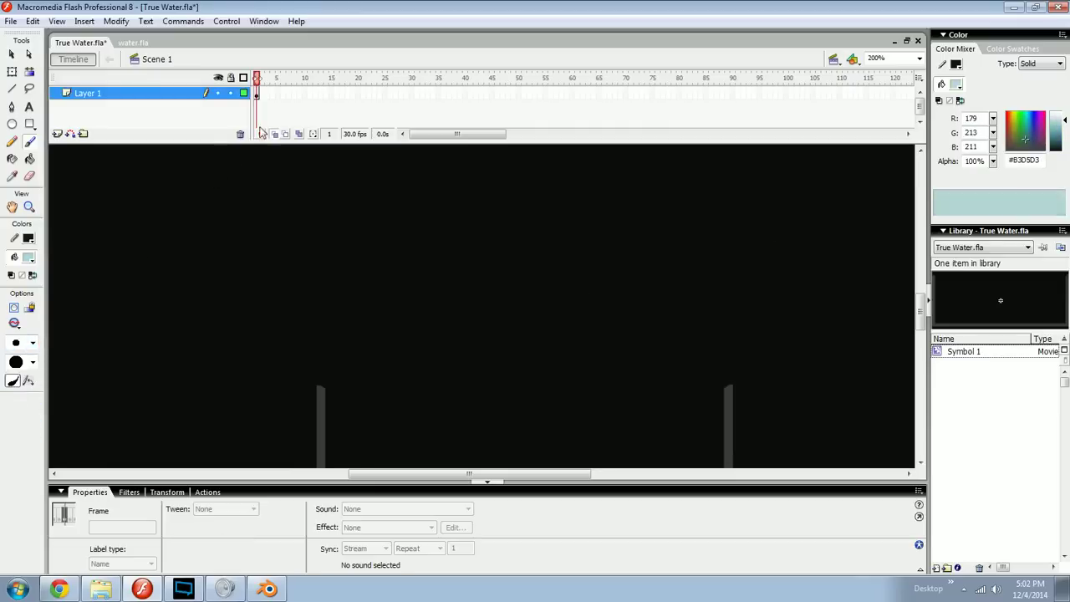
{"action": "left_click", "coordinate": [59, 134]}
{"action": "mouse_move", "coordinate": [519, 307]}
{"action": "left_mouse_down"}
{"action": "mouse_move", "coordinate": [448, 257]}
{"action": "mouse_move", "coordinate": [432, 230]}
{"action": "mouse_move", "coordinate": [427, 213]}
{"action": "mouse_move", "coordinate": [463, 230]}
{"action": "mouse_move", "coordinate": [467, 201]}
{"action": "left_mouse_up"}
{"action": "key", "text": "ctrl+1"}
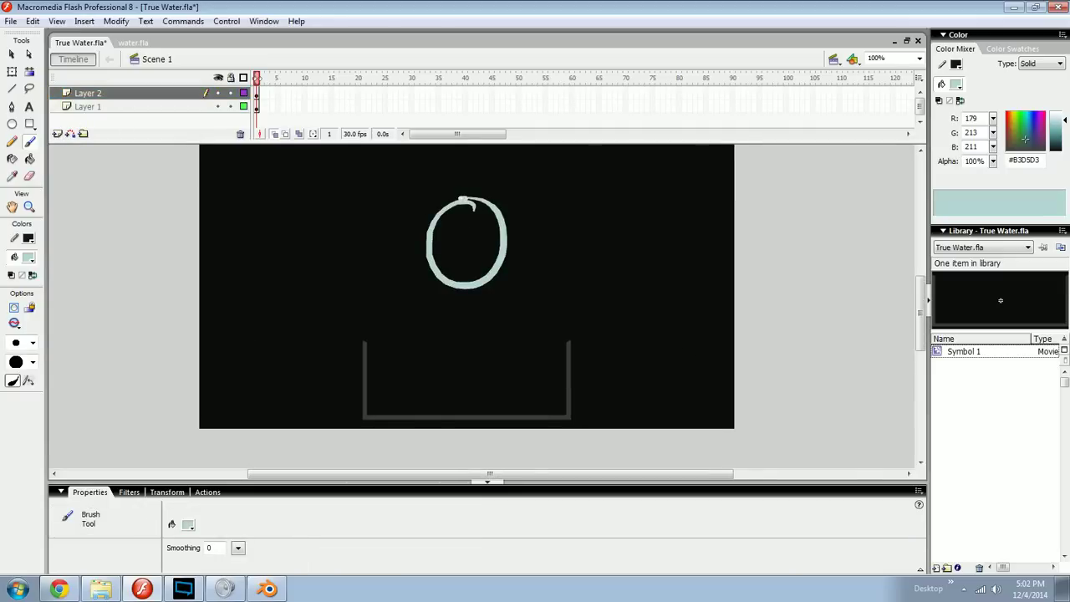
{"action": "key", "text": "k"}
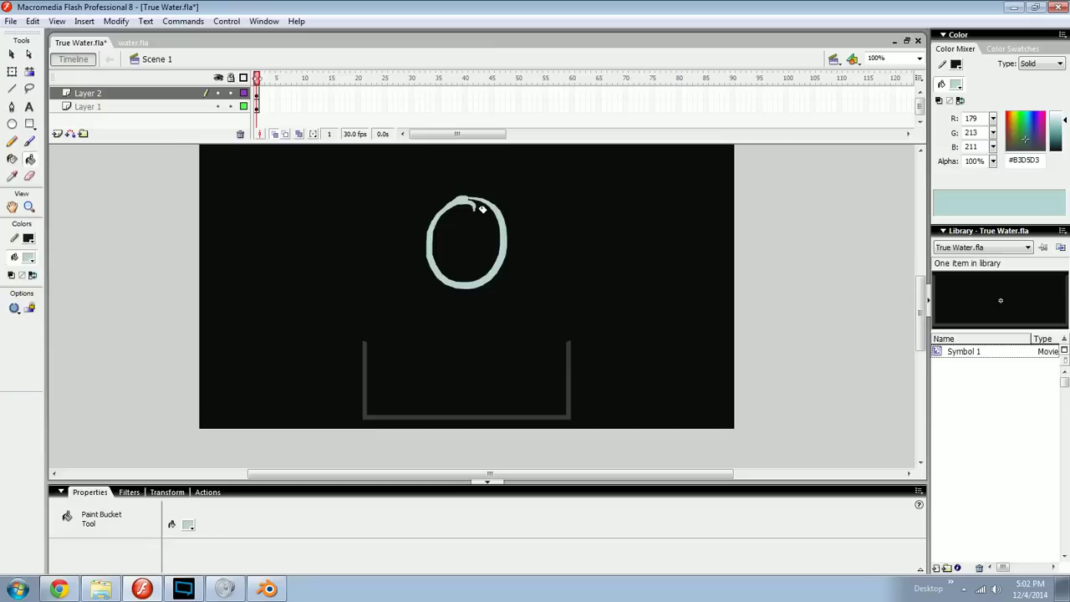
{"action": "left_click", "coordinate": [477, 243]}
{"action": "key", "text": "b"}
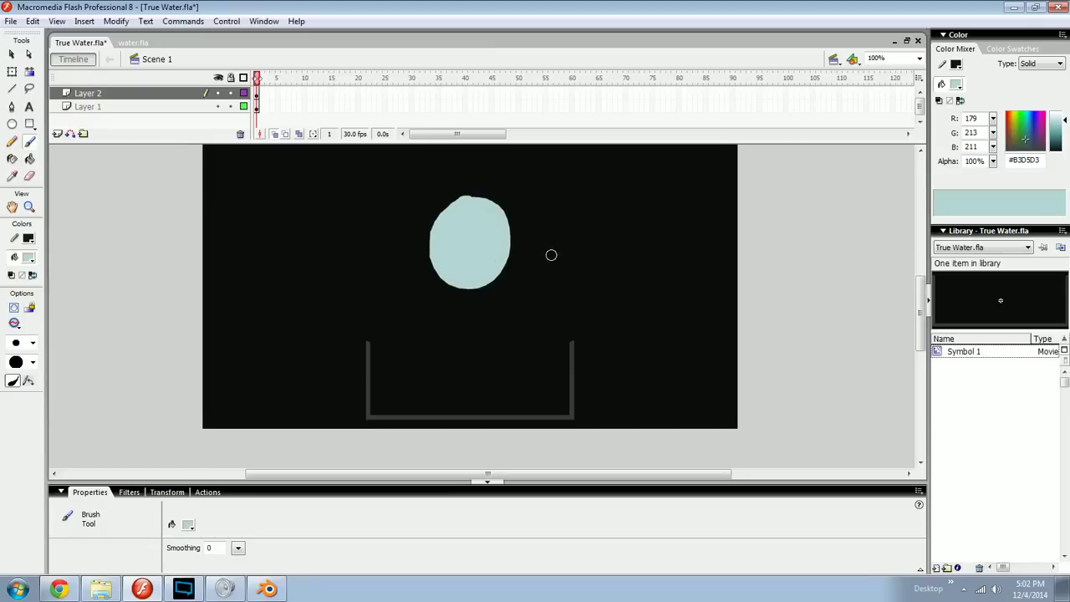
{"action": "left_click_drag", "start_coordinate": [548, 269], "coordinate": [544, 285]}
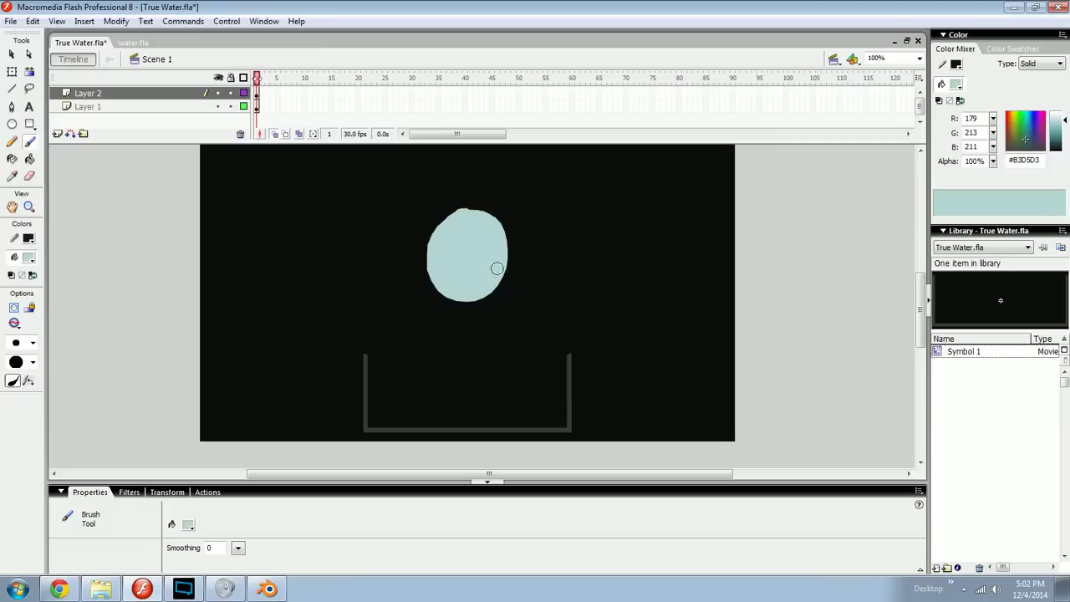
Step: Move the water blob on Layer 2 straight down so that it dips between the container walls
{"action": "left_click", "coordinate": [264, 93]}
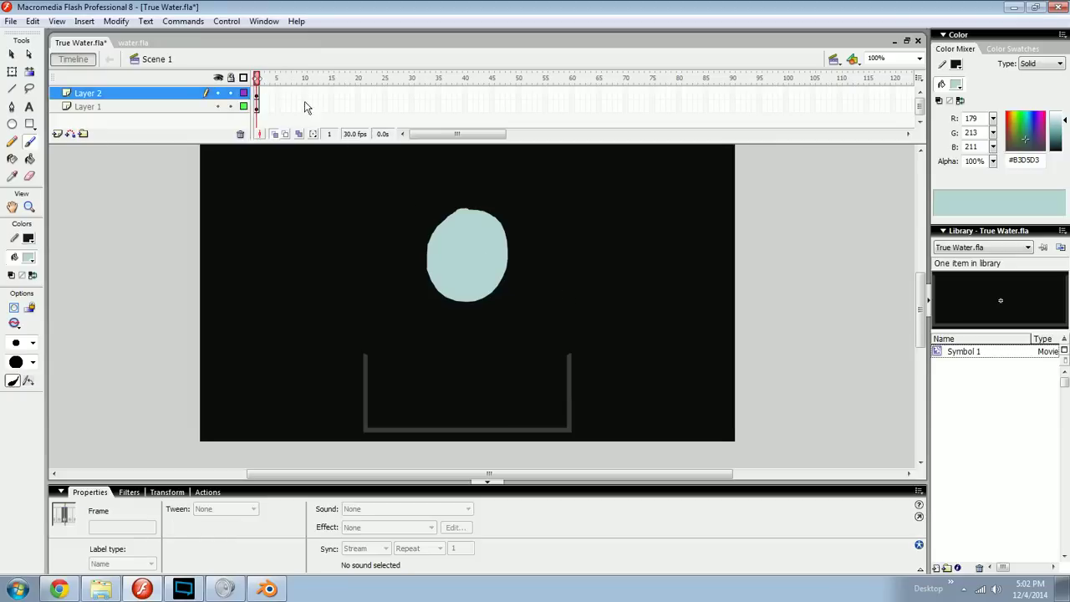
{"action": "key", "text": "v"}
{"action": "mouse_move", "coordinate": [473, 279]}
{"action": "left_mouse_down"}
{"action": "mouse_move", "coordinate": [480, 310]}
{"action": "mouse_move", "coordinate": [414, 307]}
{"action": "mouse_move", "coordinate": [479, 291]}
{"action": "mouse_move", "coordinate": [444, 363]}
{"action": "mouse_move", "coordinate": [480, 380]}
{"action": "mouse_move", "coordinate": [478, 326]}
{"action": "mouse_move", "coordinate": [478, 354]}
{"action": "left_mouse_up"}
{"action": "key", "text": "ctrl+="}
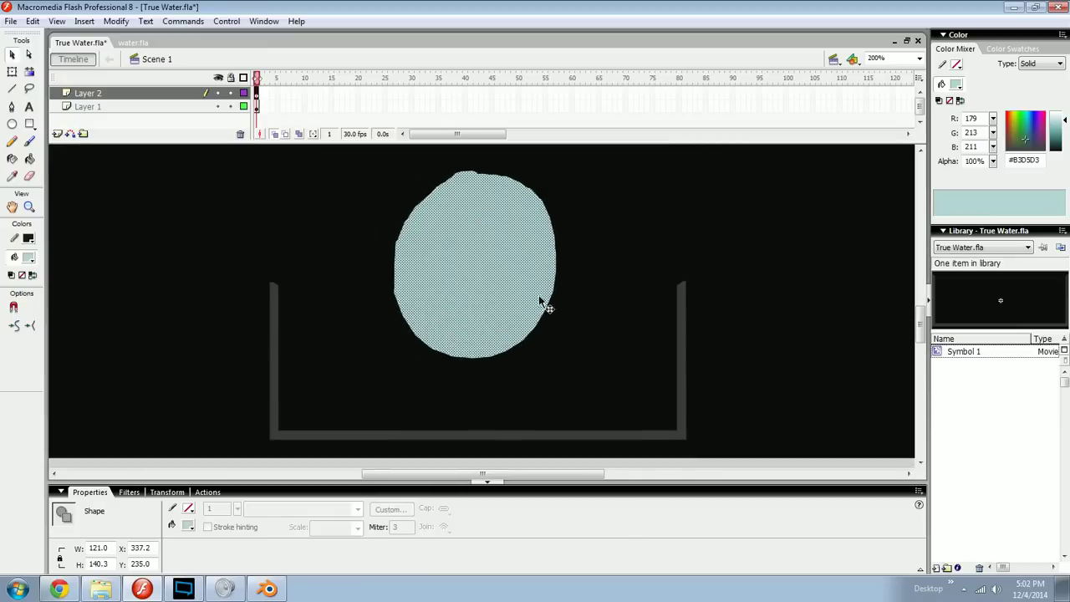
Step: Delete the teal water blob from Layer 2
{"action": "scroll", "coordinate": [515, 303], "scroll_direction": "up", "scroll_amount": 2}
{"action": "key", "text": "ctrl+minus"}
{"action": "left_click_drag", "start_coordinate": [549, 225], "coordinate": [608, 338]}
{"action": "key", "text": "Delete"}
Step: Draw a grey #999999 rectangle about 110 by 96 px on Layer 2, above the container's left wall
{"action": "key", "text": "ctrl+="}
{"action": "key", "text": "r"}
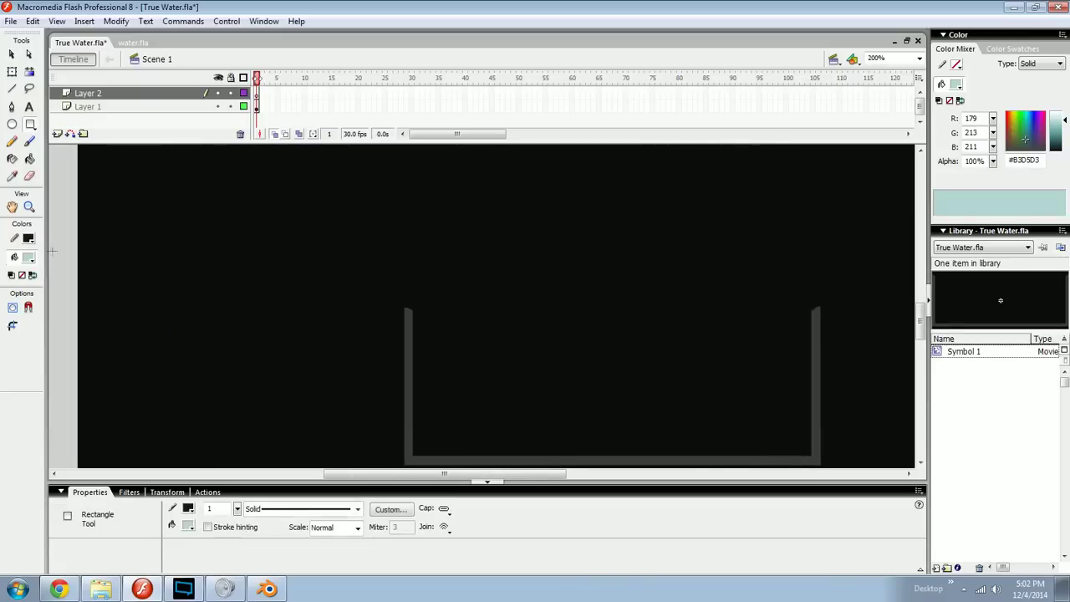
{"action": "left_click", "coordinate": [30, 258]}
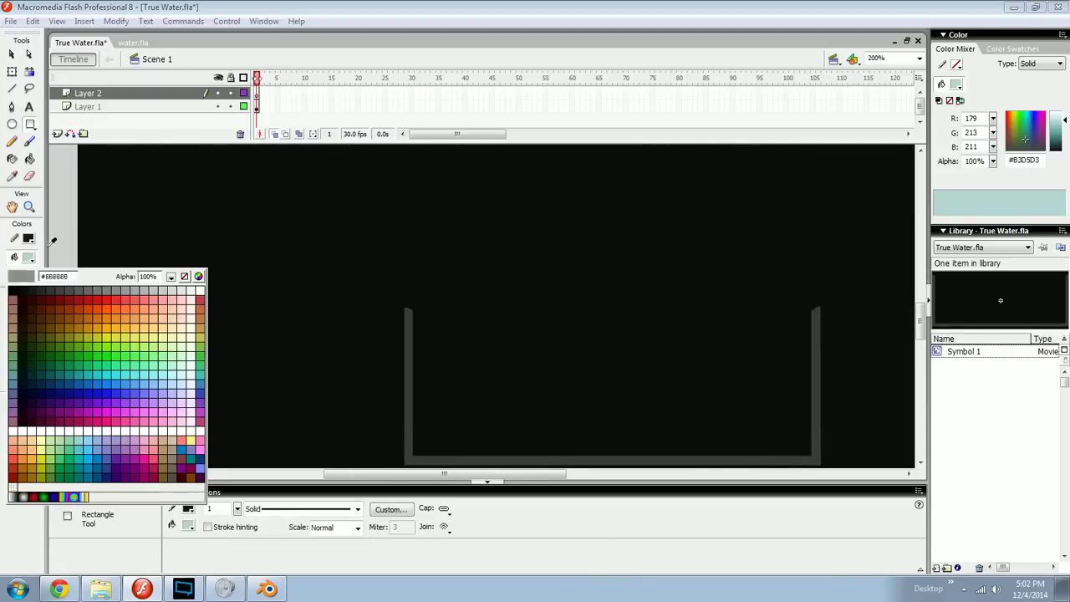
{"action": "left_click", "coordinate": [104, 290]}
{"action": "mouse_move", "coordinate": [260, 171]}
{"action": "left_mouse_down"}
{"action": "mouse_move", "coordinate": [429, 303]}
{"action": "mouse_move", "coordinate": [408, 298]}
{"action": "left_mouse_up"}
{"action": "key", "text": "v"}
{"action": "left_click_drag", "start_coordinate": [418, 254], "coordinate": [426, 305]}
{"action": "mouse_move", "coordinate": [469, 219]}
{"action": "left_mouse_down"}
{"action": "mouse_move", "coordinate": [419, 361]}
{"action": "mouse_move", "coordinate": [406, 353]}
{"action": "left_mouse_up"}
Step: Delete the black outline around the grey rectangle, keeping its fill
{"action": "key", "text": "q"}
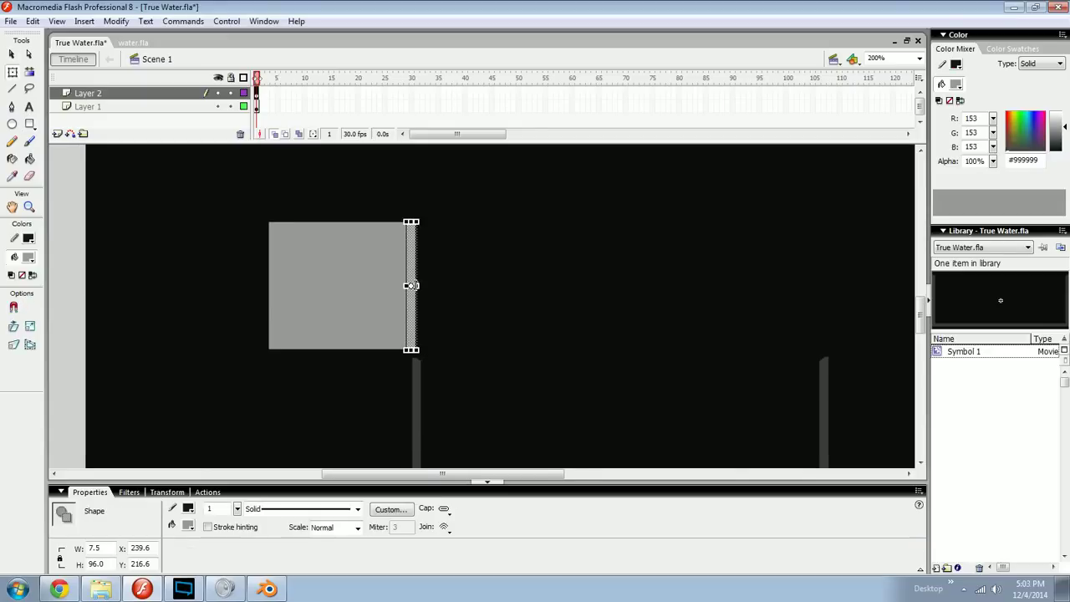
{"action": "left_click", "coordinate": [390, 284]}
{"action": "left_click", "coordinate": [433, 274]}
{"action": "left_click", "coordinate": [395, 284]}
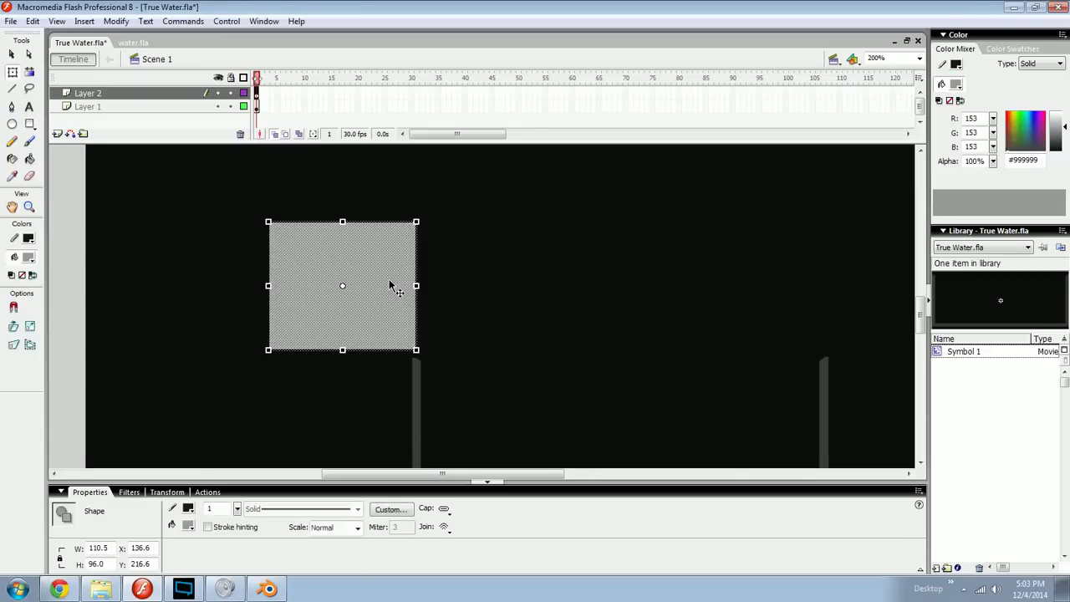
{"action": "left_click", "coordinate": [391, 291], "text": "shift"}
{"action": "key", "text": "Delete"}
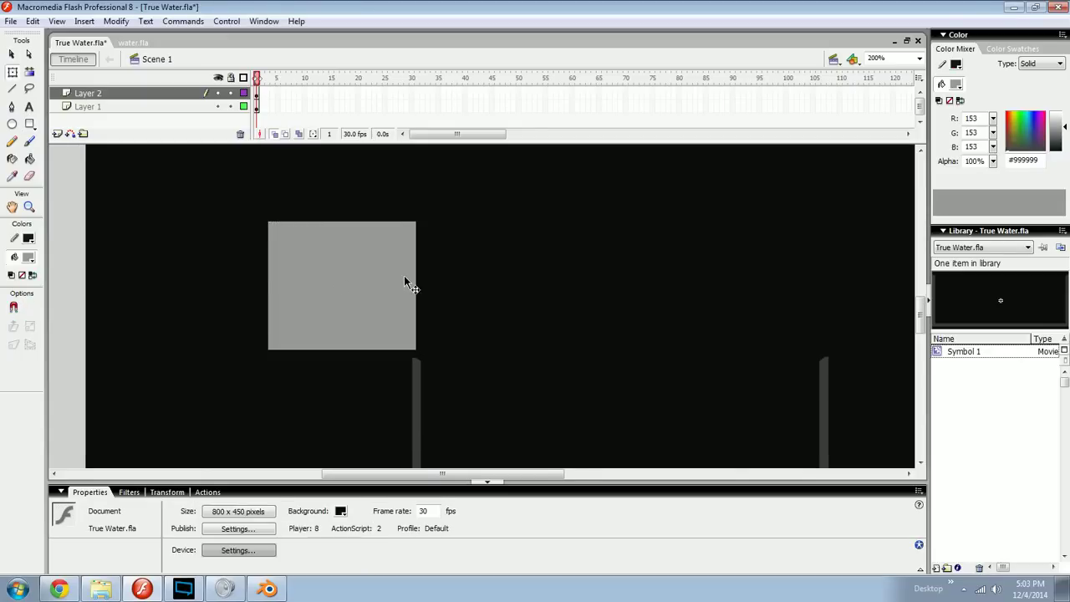
Step: Lock Layer 1 and stretch a strip about 10.5 px wide at the grey rectangle's right edge to about 111 px tall, forming a rim
{"action": "left_click", "coordinate": [403, 275]}
{"action": "left_click_drag", "start_coordinate": [456, 200], "coordinate": [402, 368]}
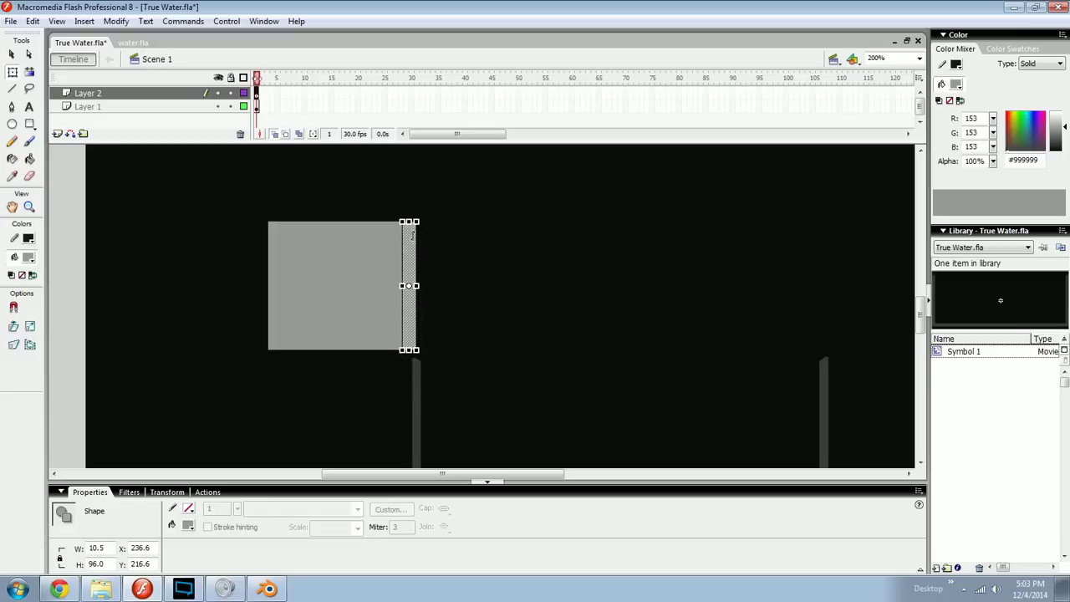
{"action": "left_click", "coordinate": [231, 107]}
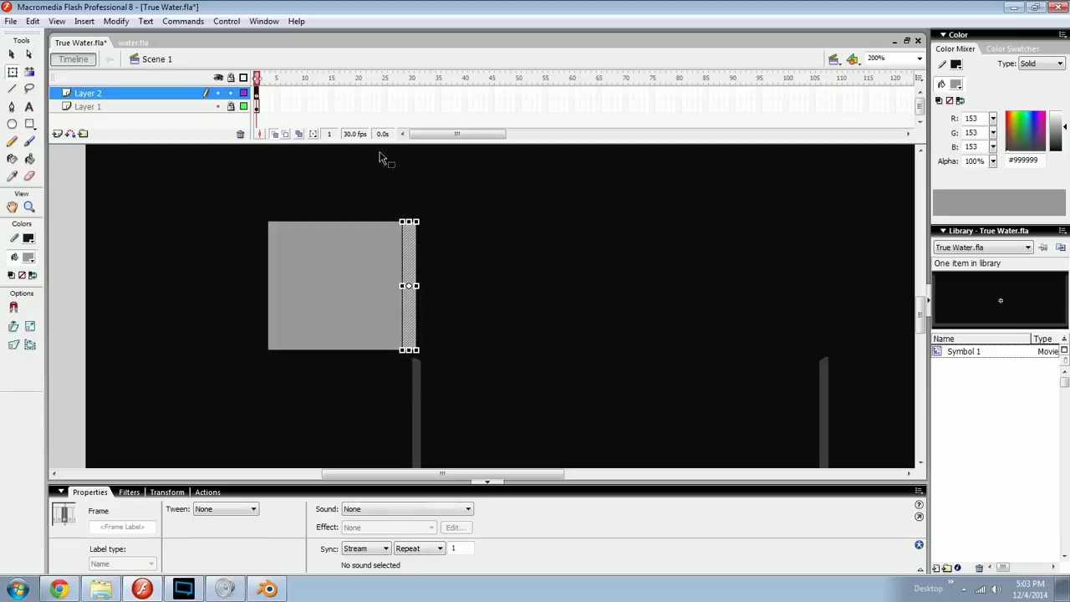
{"action": "left_click_drag", "start_coordinate": [409, 220], "coordinate": [410, 211]}
{"action": "left_click", "coordinate": [409, 203]}
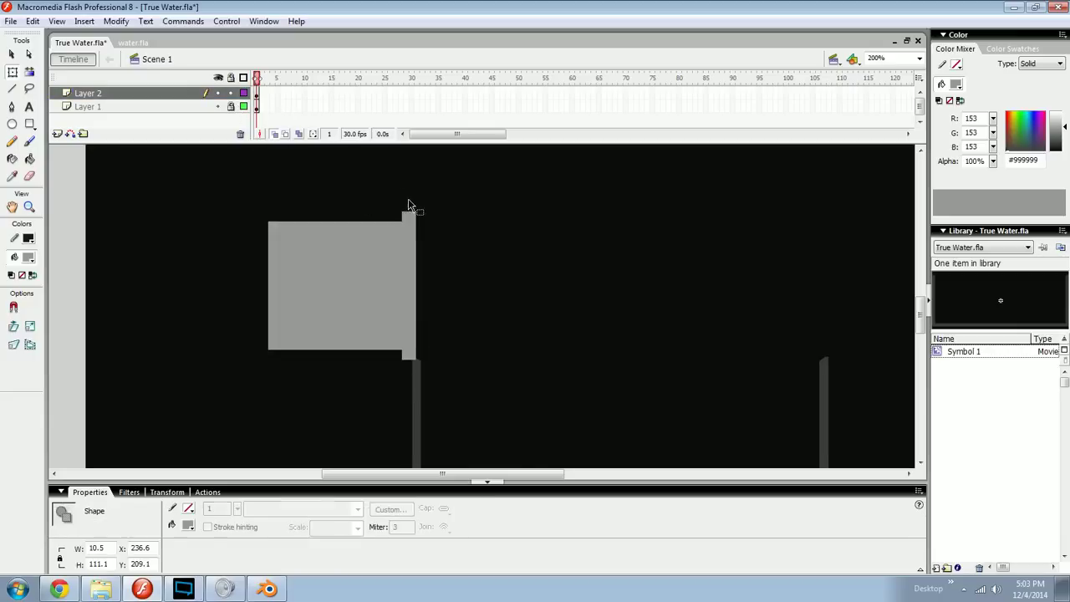
Step: Move the grey pipe up and to the right so that it clears the top of the container's left wall
{"action": "left_click", "coordinate": [412, 260]}
{"action": "key", "text": "shift+Right"}
{"action": "key", "text": "shift+Up"}
{"action": "key", "text": "shift+Up"}
{"action": "key", "text": "shift+Right"}
{"action": "key", "text": "shift+Right"}
{"action": "left_click", "coordinate": [497, 318]}
{"action": "key", "text": "space"}
{"action": "left_click_drag", "start_coordinate": [498, 322], "coordinate": [373, 260]}
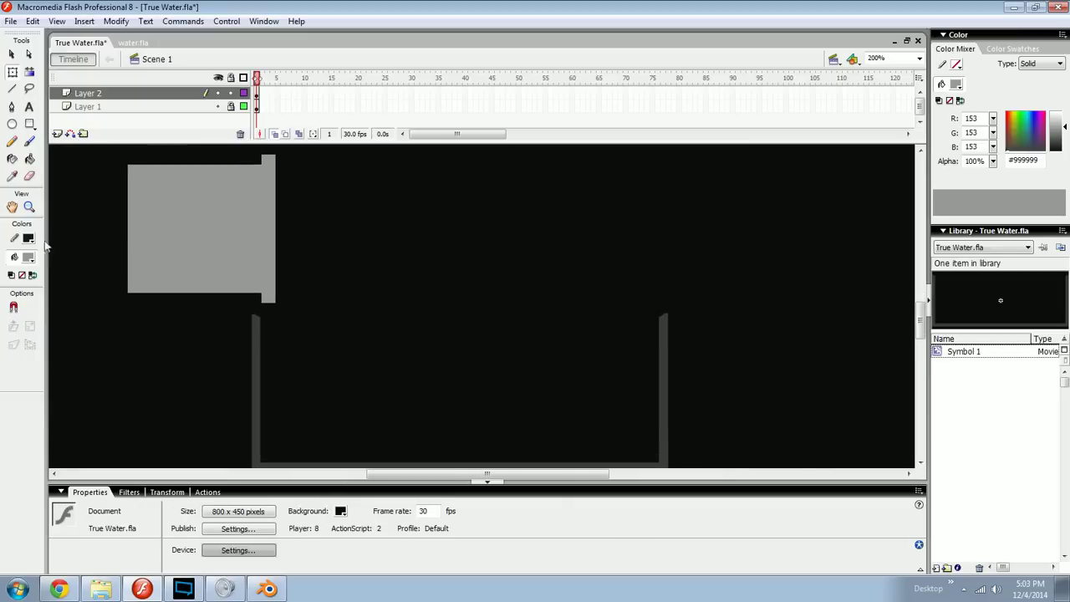
Step: Set the fill colour to #AFD0D8, lock Layer 2 and insert a new layer above Layer 1 with short timeline rows
{"action": "mouse_move", "coordinate": [1024, 128]}
{"action": "left_mouse_down"}
{"action": "mouse_move", "coordinate": [1039, 140]}
{"action": "mouse_move", "coordinate": [1024, 140]}
{"action": "left_mouse_up"}
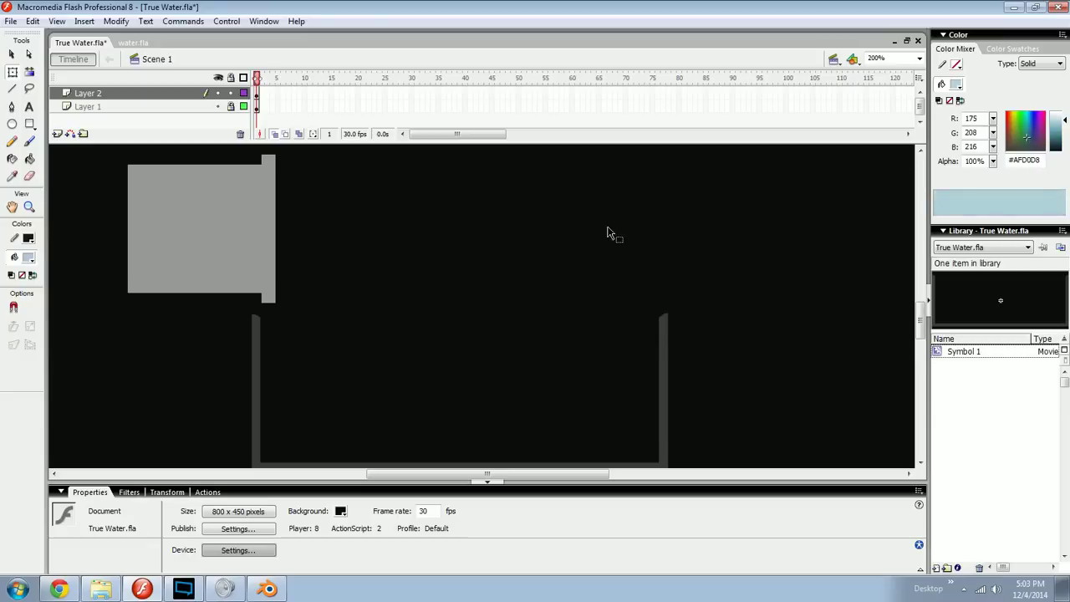
{"action": "left_click", "coordinate": [231, 93]}
{"action": "left_click", "coordinate": [68, 108]}
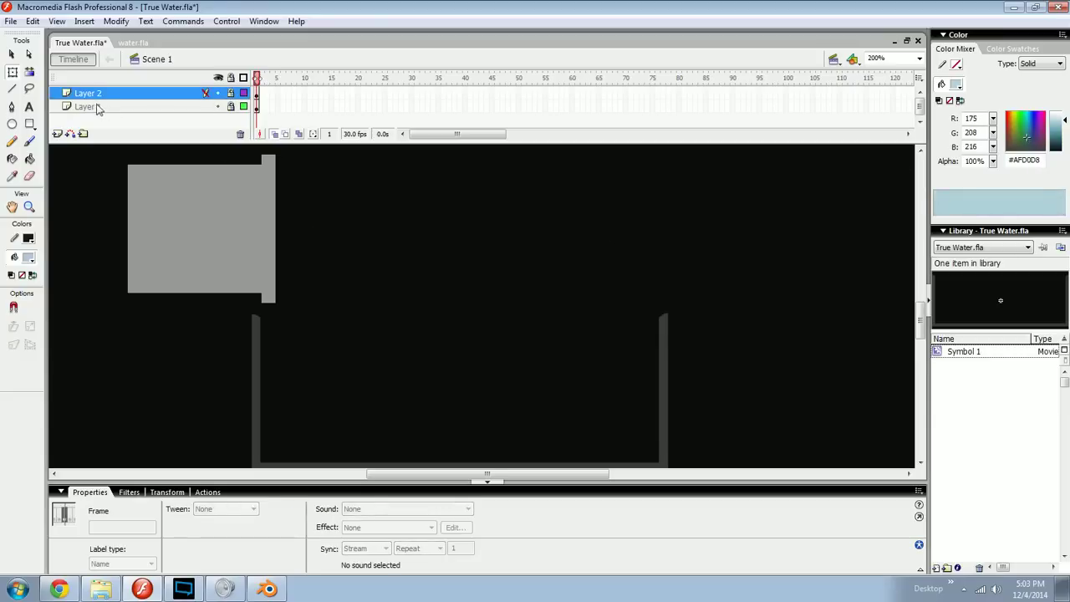
{"action": "left_click", "coordinate": [56, 133]}
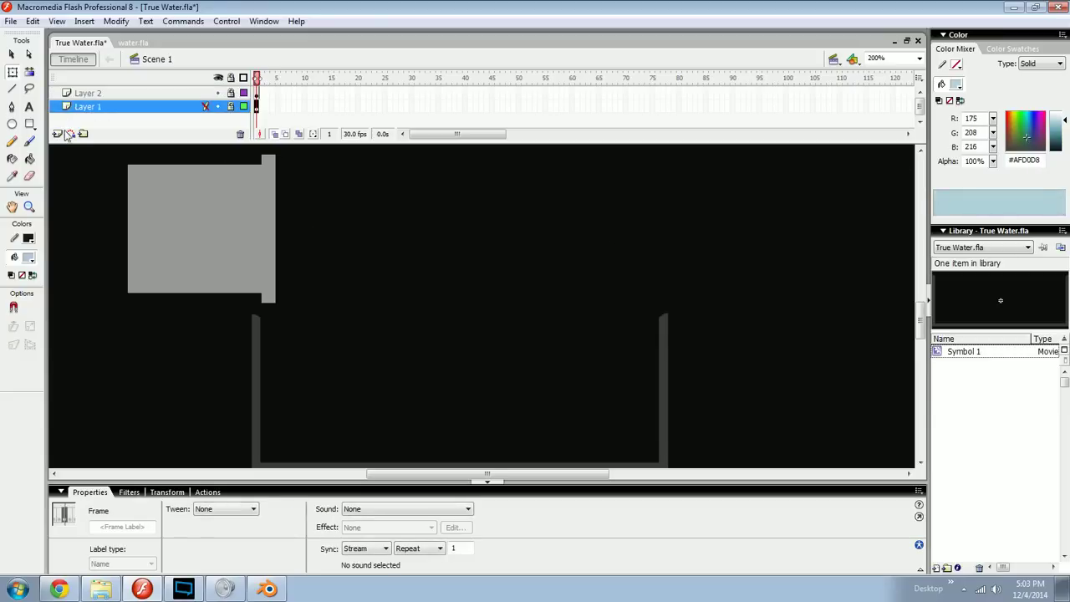
{"action": "left_click", "coordinate": [915, 77]}
{"action": "left_click", "coordinate": [946, 201]}
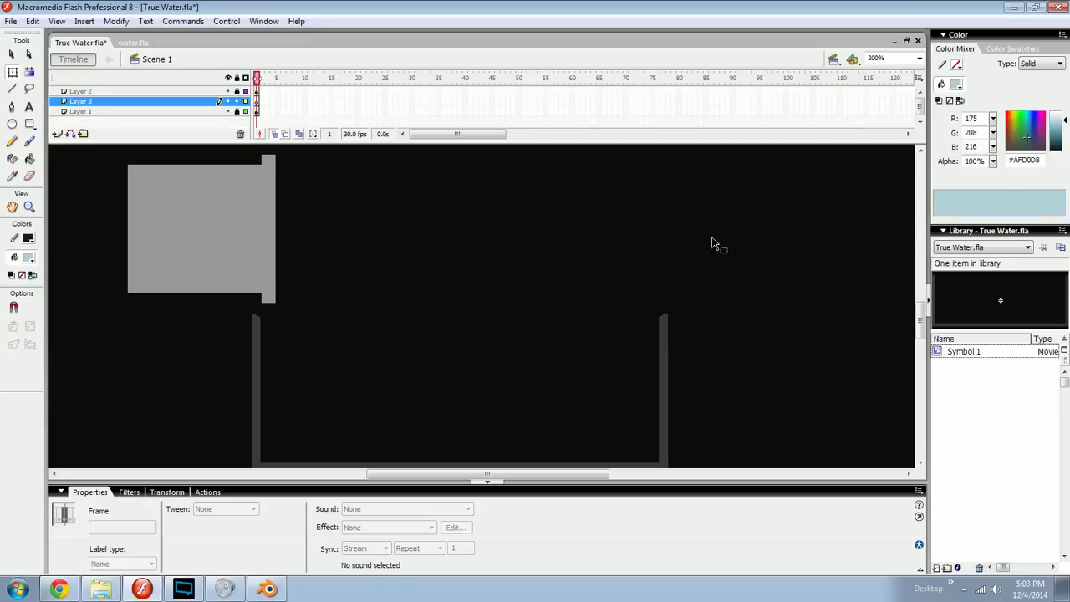
{"action": "left_click", "coordinate": [460, 275]}
{"action": "key", "text": "b"}
{"action": "left_click_drag", "start_coordinate": [456, 281], "coordinate": [496, 317]}
{"action": "mouse_move", "coordinate": [514, 247]}
{"action": "left_mouse_down"}
{"action": "mouse_move", "coordinate": [457, 259]}
{"action": "mouse_move", "coordinate": [493, 238]}
{"action": "mouse_move", "coordinate": [478, 231]}
{"action": "mouse_move", "coordinate": [488, 230]}
{"action": "mouse_move", "coordinate": [476, 305]}
{"action": "mouse_move", "coordinate": [485, 238]}
{"action": "mouse_move", "coordinate": [451, 268]}
{"action": "mouse_move", "coordinate": [487, 246]}
{"action": "mouse_move", "coordinate": [489, 213]}
{"action": "mouse_move", "coordinate": [495, 236]}
{"action": "left_mouse_up"}
{"action": "key", "text": "ctrl+z"}
{"action": "key", "text": "ctrl+z"}
{"action": "key", "text": "ctrl+z"}
{"action": "key", "text": "ctrl+z"}
{"action": "key", "text": "ctrl+z"}
{"action": "key", "text": "ctrl+z"}
{"action": "key", "text": "ctrl+z"}
{"action": "key", "text": "ctrl+z"}
{"action": "key", "text": "ctrl+z"}
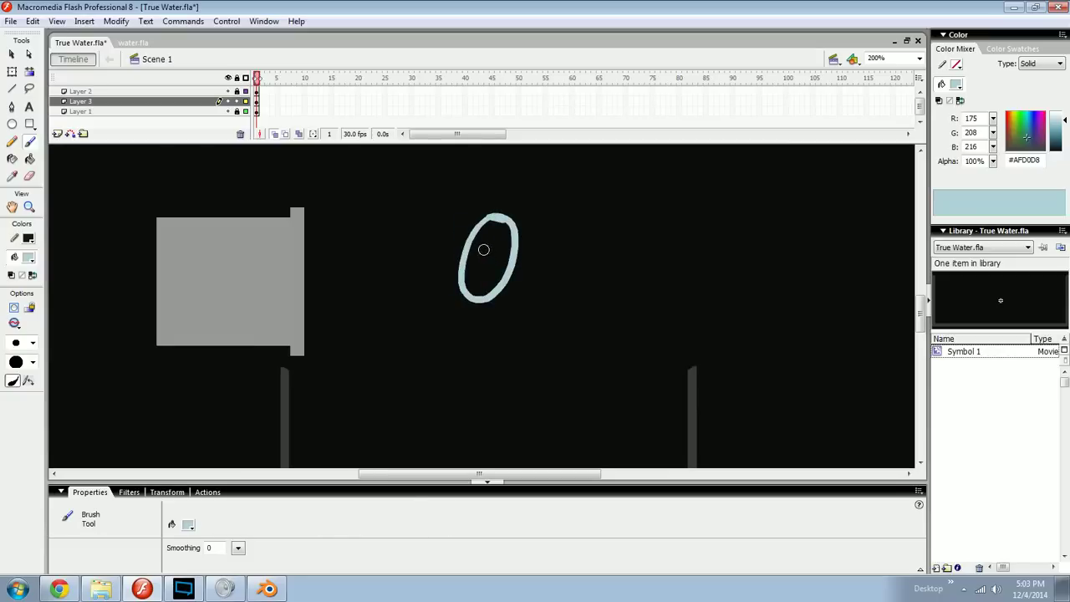
{"action": "key", "text": "ctrl+z"}
Step: Brush a round pale blue outline about 51 by 56 px beside the pipe's mouth, fill it and trim its upper edge
{"action": "mouse_move", "coordinate": [494, 251]}
{"action": "left_mouse_down"}
{"action": "mouse_move", "coordinate": [507, 224]}
{"action": "mouse_move", "coordinate": [479, 232]}
{"action": "left_mouse_up"}
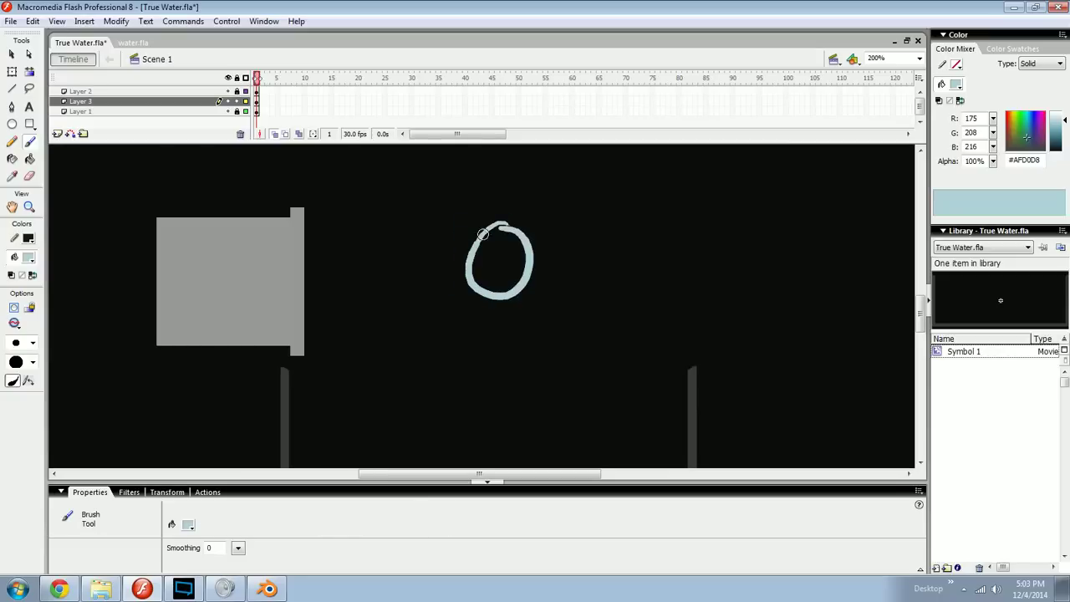
{"action": "key", "text": "k"}
{"action": "left_click", "coordinate": [497, 245]}
{"action": "key", "text": "b"}
{"action": "key", "text": "e"}
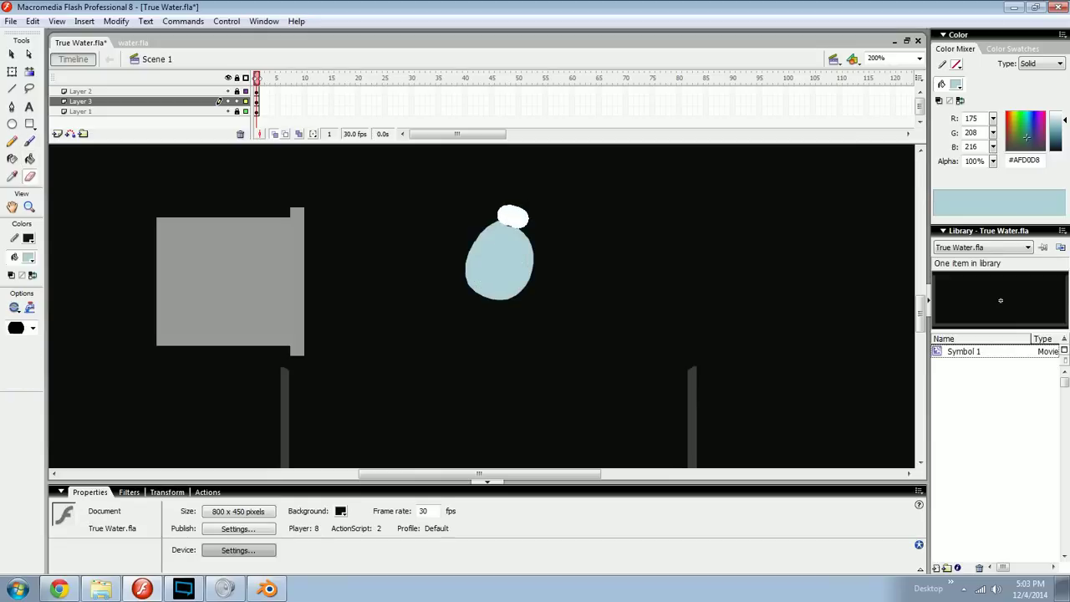
{"action": "mouse_move", "coordinate": [506, 217]}
{"action": "left_mouse_down"}
{"action": "mouse_move", "coordinate": [498, 216]}
{"action": "mouse_move", "coordinate": [499, 260]}
{"action": "mouse_move", "coordinate": [532, 293]}
{"action": "mouse_move", "coordinate": [530, 276]}
{"action": "mouse_move", "coordinate": [313, 350]}
{"action": "left_mouse_up"}
{"action": "key", "text": "b"}
{"action": "left_click", "coordinate": [505, 269], "text": "ctrl"}
Step: Separate the blob's right half and nudge it 4 px to the right
{"action": "key", "text": "ctrl+1"}
{"action": "key", "text": "ctrl+4"}
{"action": "key", "text": "v"}
{"action": "left_click_drag", "start_coordinate": [320, 356], "coordinate": [486, 319]}
{"action": "key", "text": "ctrl+minus"}
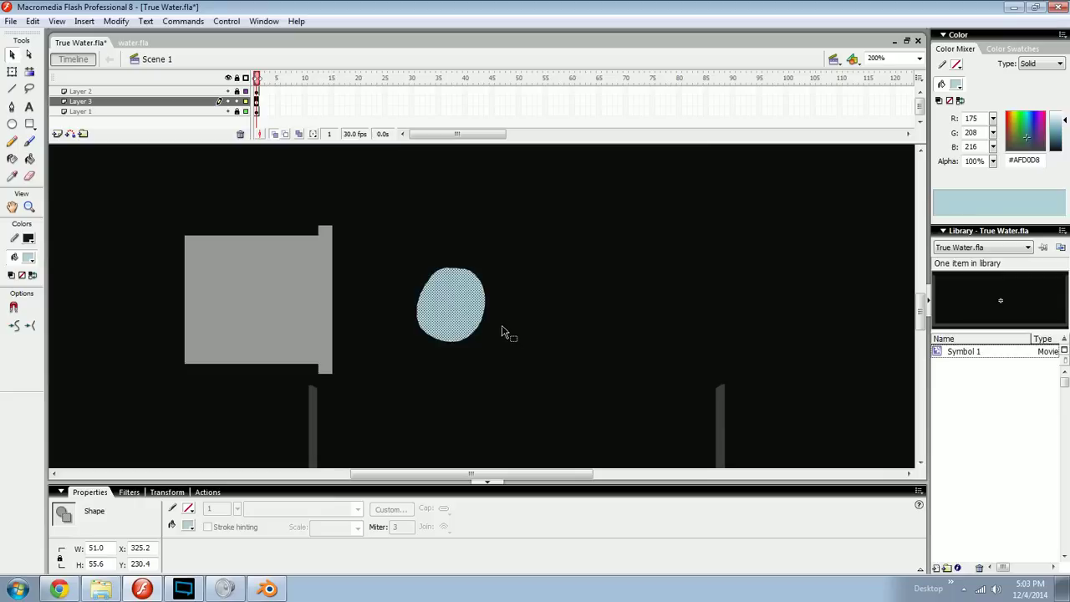
{"action": "left_click_drag", "start_coordinate": [483, 328], "coordinate": [496, 353]}
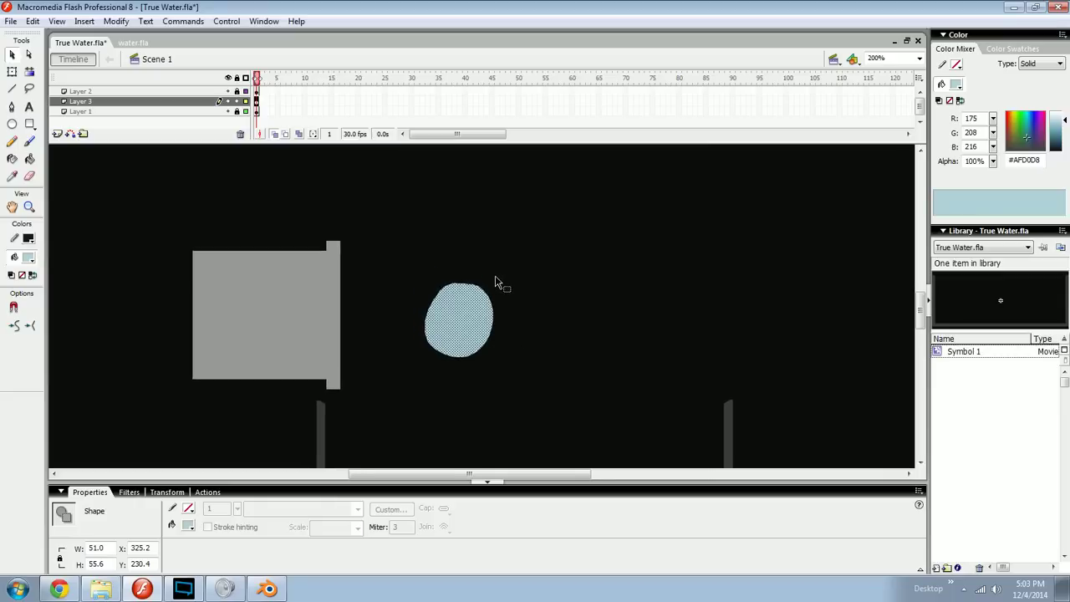
{"action": "left_click_drag", "start_coordinate": [575, 246], "coordinate": [463, 454]}
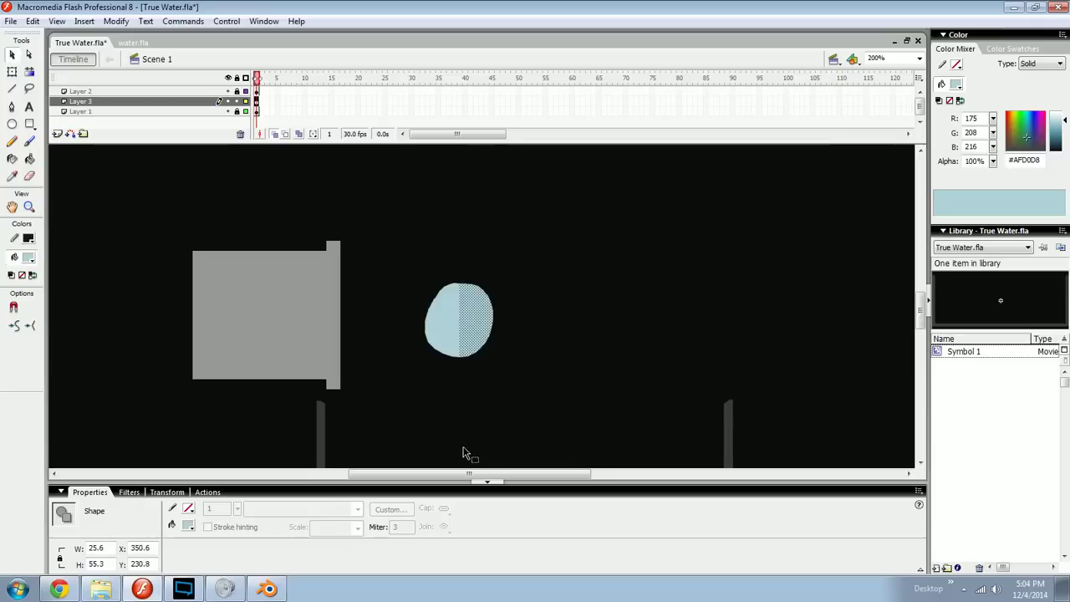
{"action": "key", "text": "Right"}
{"action": "key", "text": "Right"}
{"action": "key", "text": "Right"}
{"action": "key", "text": "Right"}
Step: Nudge the blob's right half 4 px left so that both halves rejoin as one shape
{"action": "left_click", "coordinate": [501, 403]}
{"action": "left_click_drag", "start_coordinate": [459, 317], "coordinate": [478, 326]}
{"action": "key", "text": "Delete"}
{"action": "left_click_drag", "start_coordinate": [544, 233], "coordinate": [464, 418]}
{"action": "key", "text": "Left"}
{"action": "key", "text": "Left"}
{"action": "key", "text": "Left"}
{"action": "key", "text": "Left"}
{"action": "left_click", "coordinate": [478, 370]}
{"action": "key", "text": "k"}
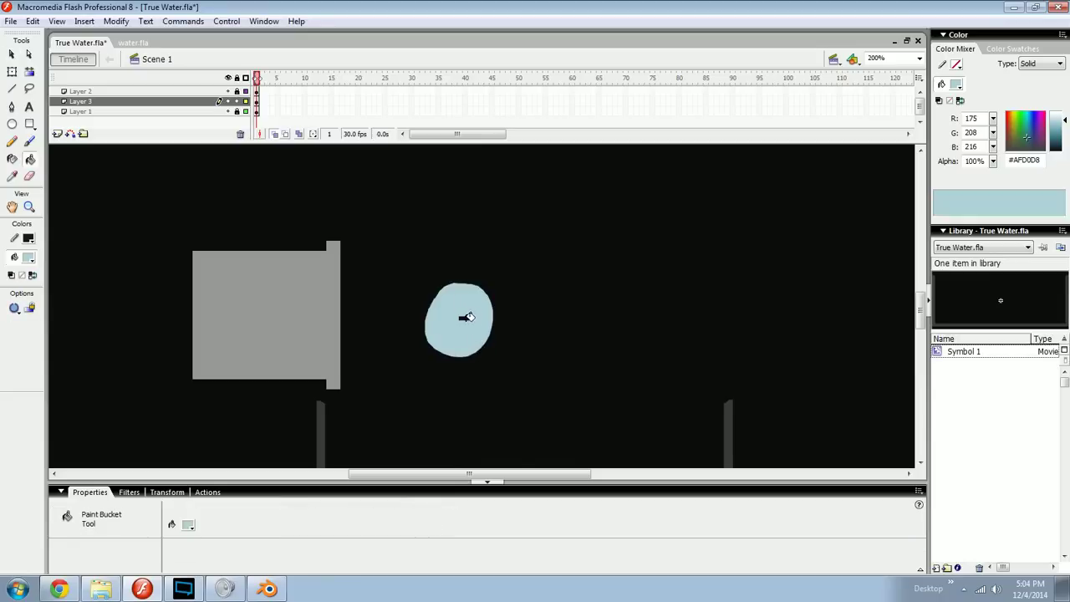
{"action": "key", "text": "v"}
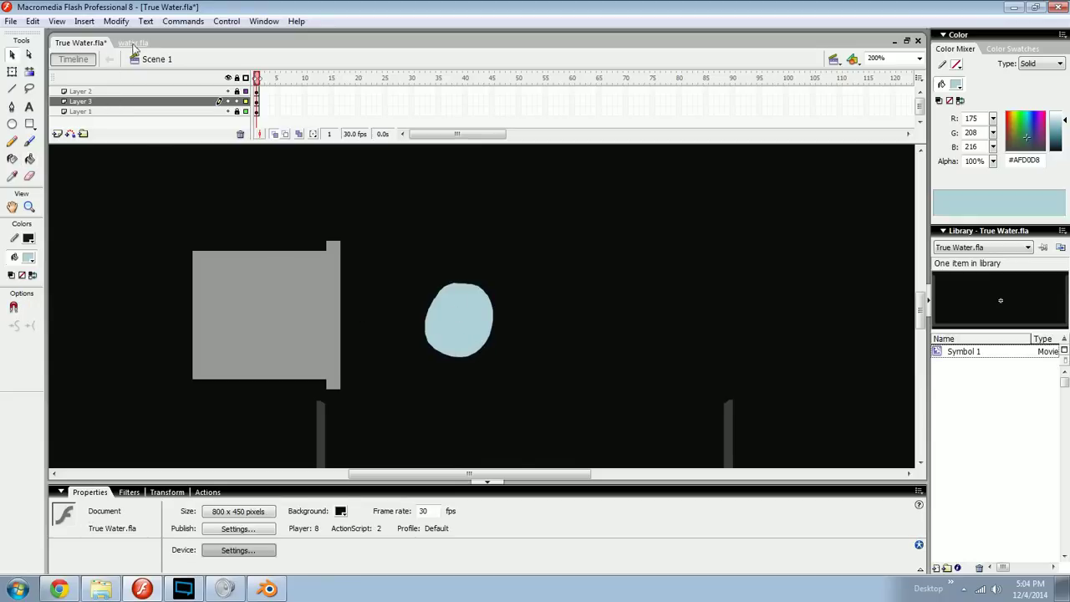
Step: Scrub and play the finished water animation in water.fla, and return to True Water.fla
{"action": "left_click", "coordinate": [131, 43]}
{"action": "left_click_drag", "start_coordinate": [327, 77], "coordinate": [409, 87]}
{"action": "key", "text": "Return"}
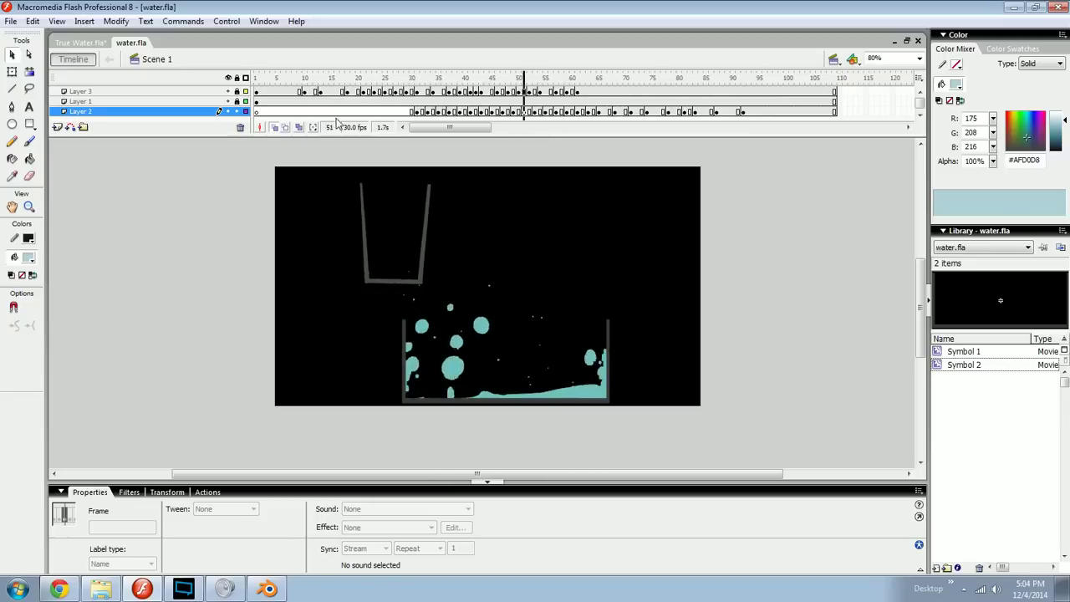
{"action": "left_click", "coordinate": [92, 43]}
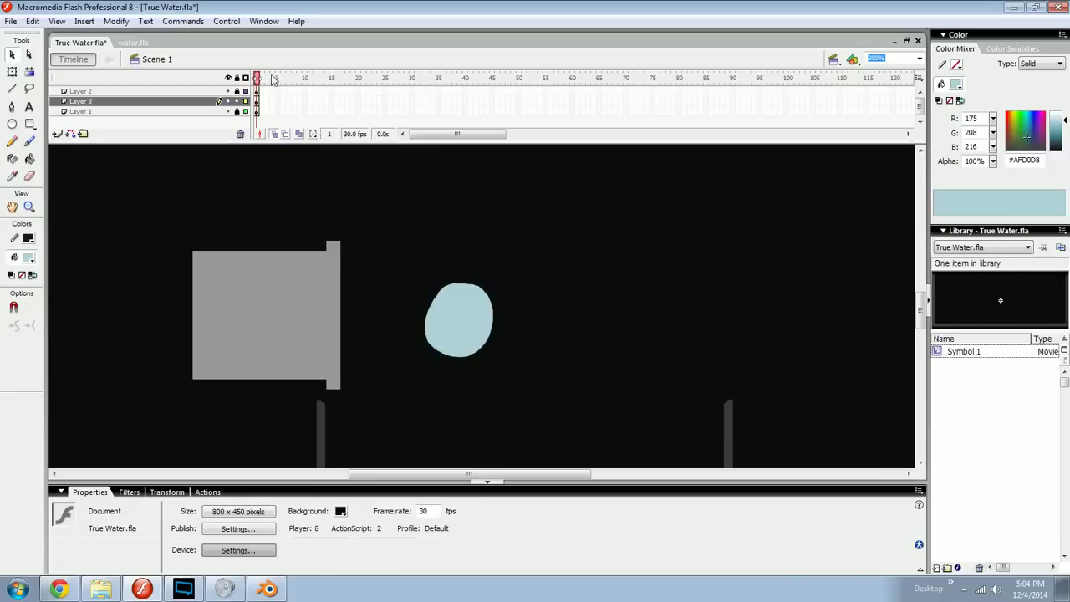
{"action": "scroll", "coordinate": [493, 317], "scroll_direction": "down", "scroll_amount": 1}
{"action": "left_click", "coordinate": [480, 291]}
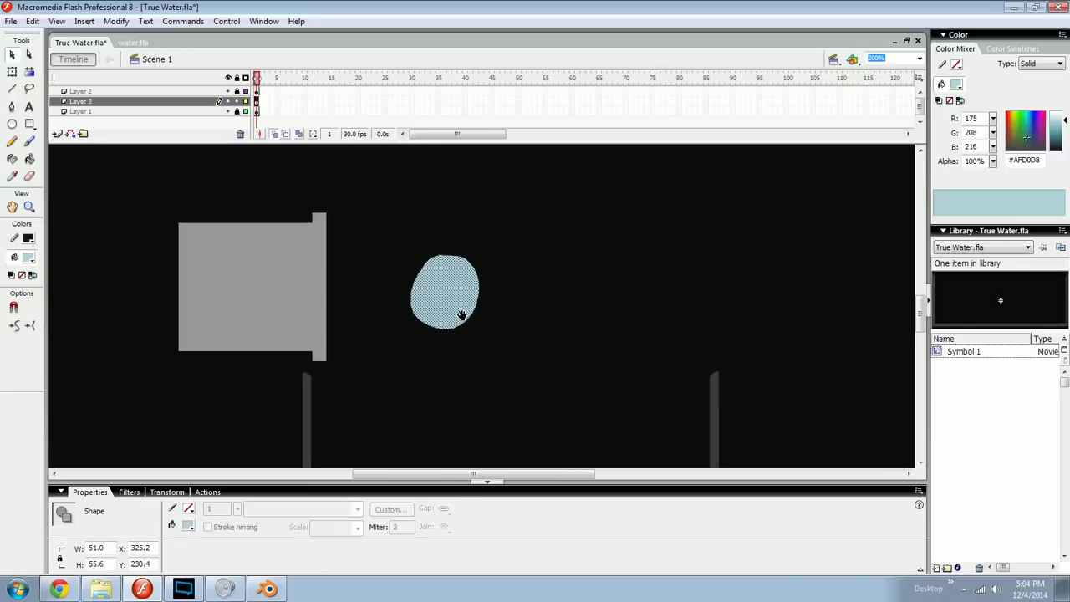
{"action": "left_click_drag", "start_coordinate": [503, 327], "coordinate": [522, 277]}
{"action": "key", "text": "ctrl+z"}
{"action": "key", "text": "ctrl+z"}
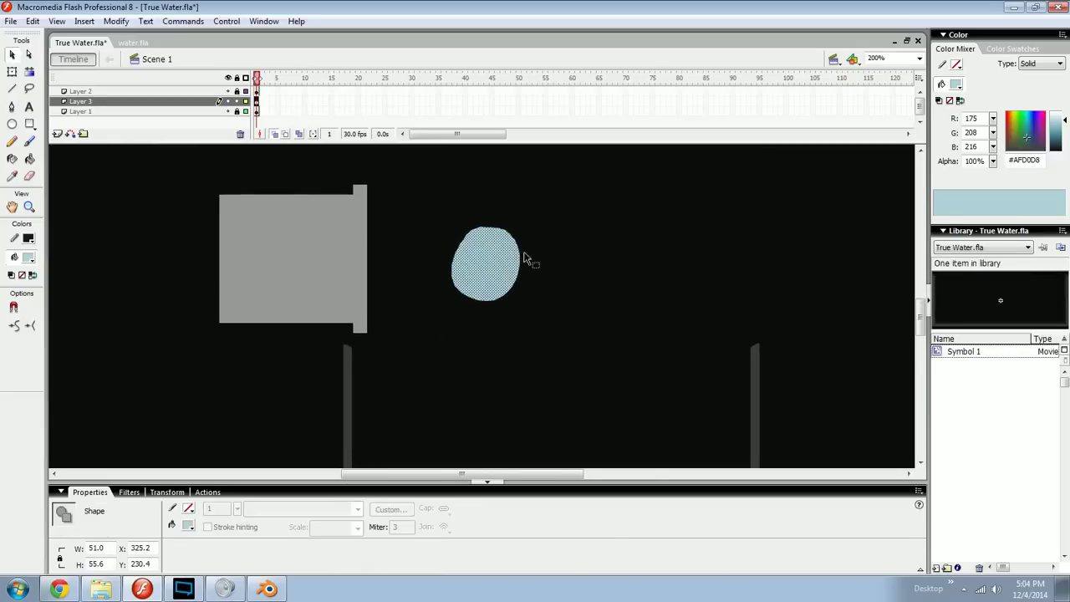
{"action": "key", "text": "b"}
{"action": "key", "text": "space"}
{"action": "mouse_move", "coordinate": [481, 300]}
{"action": "left_mouse_down"}
{"action": "mouse_move", "coordinate": [457, 251]}
{"action": "mouse_move", "coordinate": [489, 401]}
{"action": "left_mouse_up"}
{"action": "key", "text": "ctrl+z"}
{"action": "mouse_move", "coordinate": [477, 329]}
{"action": "left_mouse_down"}
{"action": "mouse_move", "coordinate": [504, 365]}
{"action": "mouse_move", "coordinate": [530, 287]}
{"action": "mouse_move", "coordinate": [472, 344]}
{"action": "left_mouse_up"}
{"action": "left_click", "coordinate": [446, 281], "text": "ctrl"}
{"action": "left_click_drag", "start_coordinate": [701, 206], "coordinate": [547, 286]}
{"action": "mouse_move", "coordinate": [606, 213]}
{"action": "left_mouse_down"}
{"action": "mouse_move", "coordinate": [566, 406]}
{"action": "mouse_move", "coordinate": [656, 309]}
{"action": "left_mouse_up"}
{"action": "key", "text": "ctrl+z"}
{"action": "mouse_move", "coordinate": [602, 188]}
{"action": "left_mouse_down"}
{"action": "mouse_move", "coordinate": [670, 225]}
{"action": "mouse_move", "coordinate": [577, 178]}
{"action": "mouse_move", "coordinate": [682, 292]}
{"action": "mouse_move", "coordinate": [584, 173]}
{"action": "mouse_move", "coordinate": [677, 297]}
{"action": "mouse_move", "coordinate": [614, 185]}
{"action": "mouse_move", "coordinate": [649, 275]}
{"action": "mouse_move", "coordinate": [589, 177]}
{"action": "mouse_move", "coordinate": [605, 179]}
{"action": "mouse_move", "coordinate": [490, 346]}
{"action": "left_mouse_up"}
{"action": "key", "text": "ctrl+z"}
{"action": "key", "text": "ctrl+z"}
{"action": "key", "text": "ctrl+z"}
{"action": "key", "text": "ctrl+z"}
{"action": "key", "text": "ctrl+z"}
{"action": "mouse_move", "coordinate": [576, 174]}
{"action": "left_mouse_down"}
{"action": "mouse_move", "coordinate": [470, 335]}
{"action": "mouse_move", "coordinate": [600, 354]}
{"action": "mouse_move", "coordinate": [622, 251]}
{"action": "left_mouse_up"}
{"action": "key", "text": "ctrl+z"}
{"action": "mouse_move", "coordinate": [605, 190]}
{"action": "left_mouse_down"}
{"action": "mouse_move", "coordinate": [499, 208]}
{"action": "mouse_move", "coordinate": [492, 348]}
{"action": "left_mouse_up"}
{"action": "key", "text": "ctrl+z"}
{"action": "left_click_drag", "start_coordinate": [403, 269], "coordinate": [771, 268]}
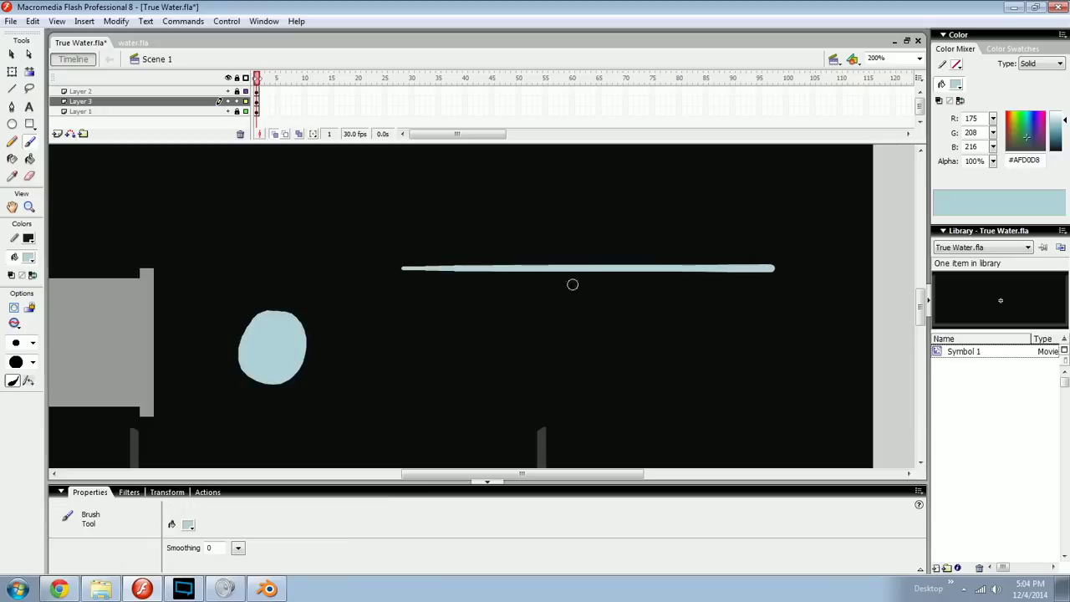
{"action": "key", "text": "ctrl+z"}
Step: Brush a long horizontal pale blue line right of the blob with a row of small droplets beneath it
{"action": "left_click_drag", "start_coordinate": [381, 280], "coordinate": [782, 277]}
{"action": "key", "text": "space"}
{"action": "left_click_drag", "start_coordinate": [496, 302], "coordinate": [510, 340]}
{"action": "key", "text": "ctrl+z"}
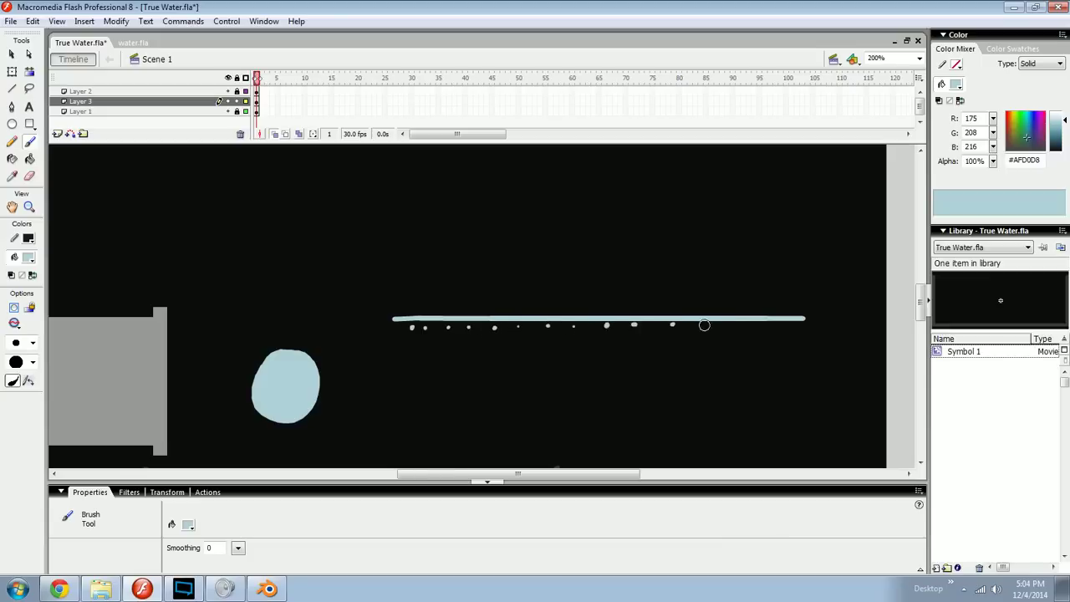
Step: Erase a shallow notch into the upper edge of the pale blue line near its middle
{"action": "key", "text": "space"}
{"action": "mouse_move", "coordinate": [636, 331]}
{"action": "left_mouse_down"}
{"action": "mouse_move", "coordinate": [647, 362]}
{"action": "mouse_move", "coordinate": [507, 307]}
{"action": "left_mouse_up"}
{"action": "key", "text": "ctrl+="}
{"action": "key", "text": "space"}
{"action": "left_click_drag", "start_coordinate": [591, 305], "coordinate": [486, 321]}
{"action": "mouse_move", "coordinate": [453, 354]}
{"action": "left_mouse_down"}
{"action": "mouse_move", "coordinate": [544, 323]}
{"action": "mouse_move", "coordinate": [643, 320]}
{"action": "left_mouse_up"}
{"action": "key", "text": "b"}
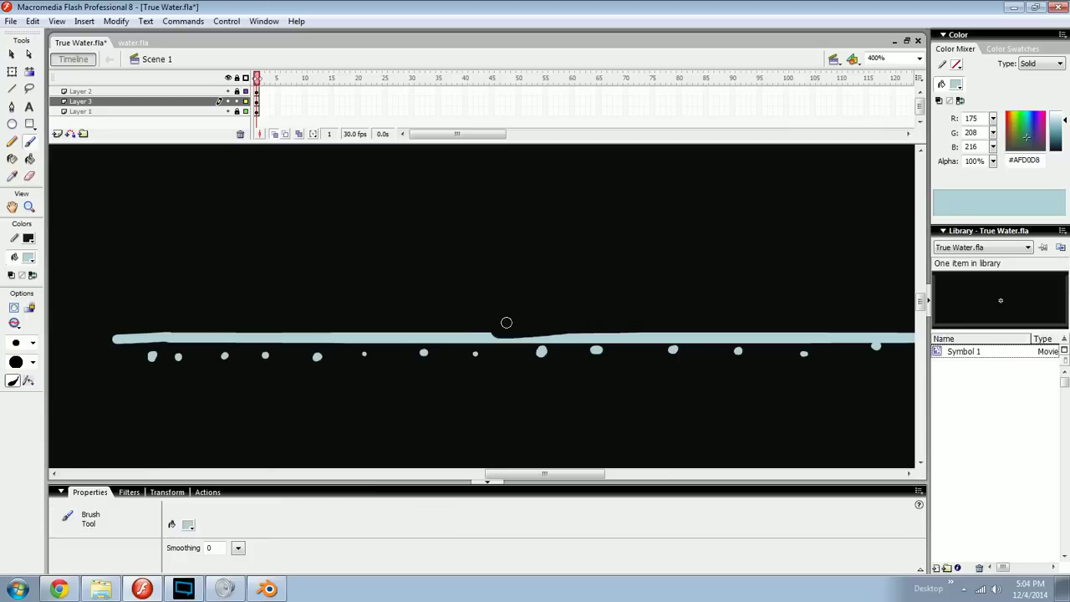
Step: Set the fill colour to #B3B3B3 and brush a thin grey stroke just above the notch in the line
{"action": "left_click_drag", "start_coordinate": [1058, 140], "coordinate": [1045, 122]}
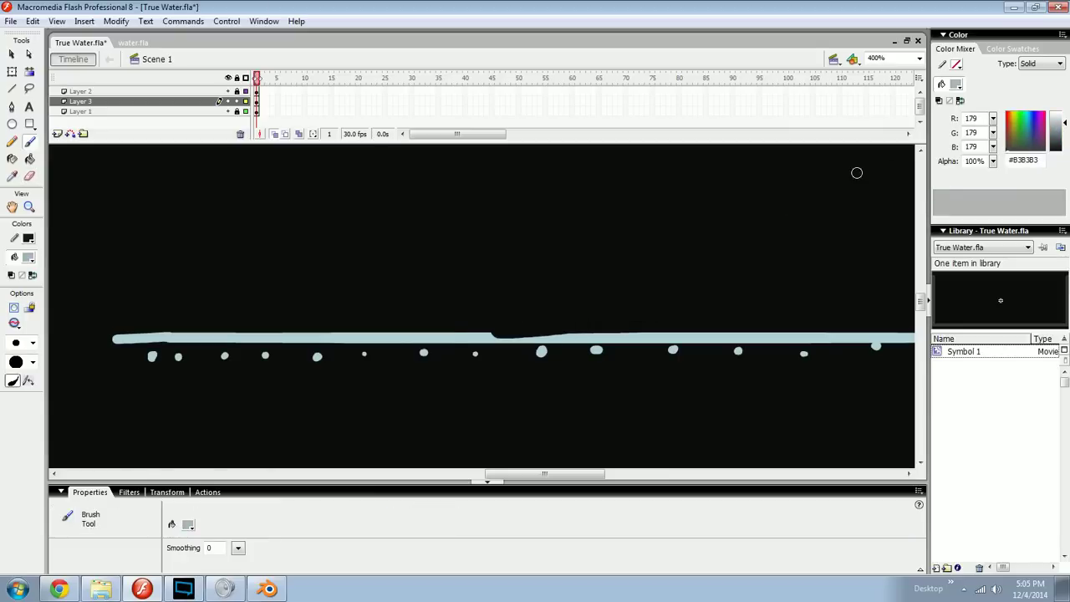
{"action": "key", "text": "v"}
{"action": "key", "text": "ctrl+z"}
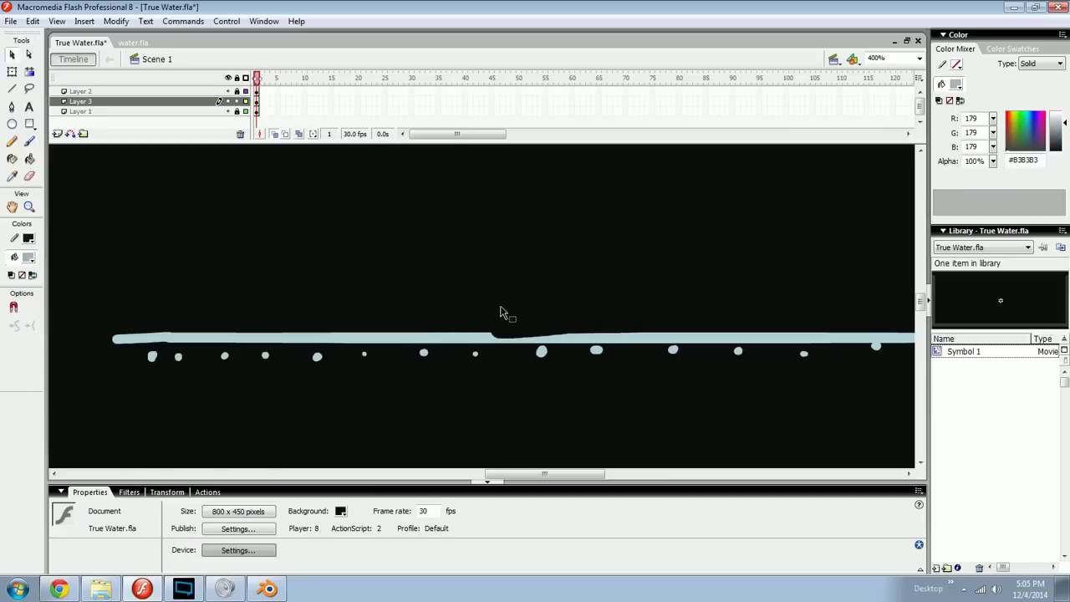
{"action": "key", "text": "b"}
{"action": "mouse_move", "coordinate": [497, 306]}
{"action": "left_mouse_down"}
{"action": "mouse_move", "coordinate": [633, 269]}
{"action": "mouse_move", "coordinate": [605, 316]}
{"action": "mouse_move", "coordinate": [649, 306]}
{"action": "mouse_move", "coordinate": [568, 333]}
{"action": "left_mouse_up"}
Step: Convert the thin grey stroke to a symbol with the default settings
{"action": "key", "text": "v"}
{"action": "left_click", "coordinate": [590, 283]}
{"action": "key", "text": "F8"}
{"action": "key", "text": "Return"}
{"action": "key", "text": "q"}
{"action": "key", "text": "v"}
{"action": "left_click", "coordinate": [575, 319]}
{"action": "key", "text": "ctrl+z"}
{"action": "key", "text": "ctrl+z"}
Step: Erase the notch slightly further to the left and move the grey stroke symbol up away from the line
{"action": "key", "text": "e"}
{"action": "left_click_drag", "start_coordinate": [491, 326], "coordinate": [456, 320]}
{"action": "key", "text": "b"}
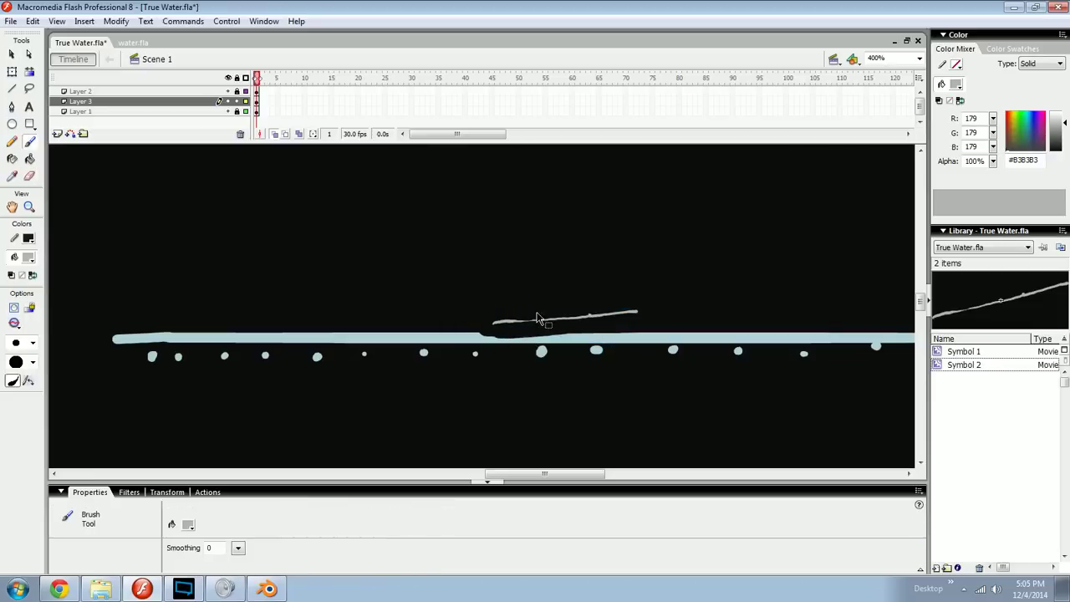
{"action": "left_click_drag", "start_coordinate": [537, 326], "coordinate": [545, 284]}
Step: Bend a middle section of the line about 77 px wide downward into a dip with the Envelope transform
{"action": "left_click_drag", "start_coordinate": [403, 432], "coordinate": [611, 310]}
{"action": "key", "text": "q"}
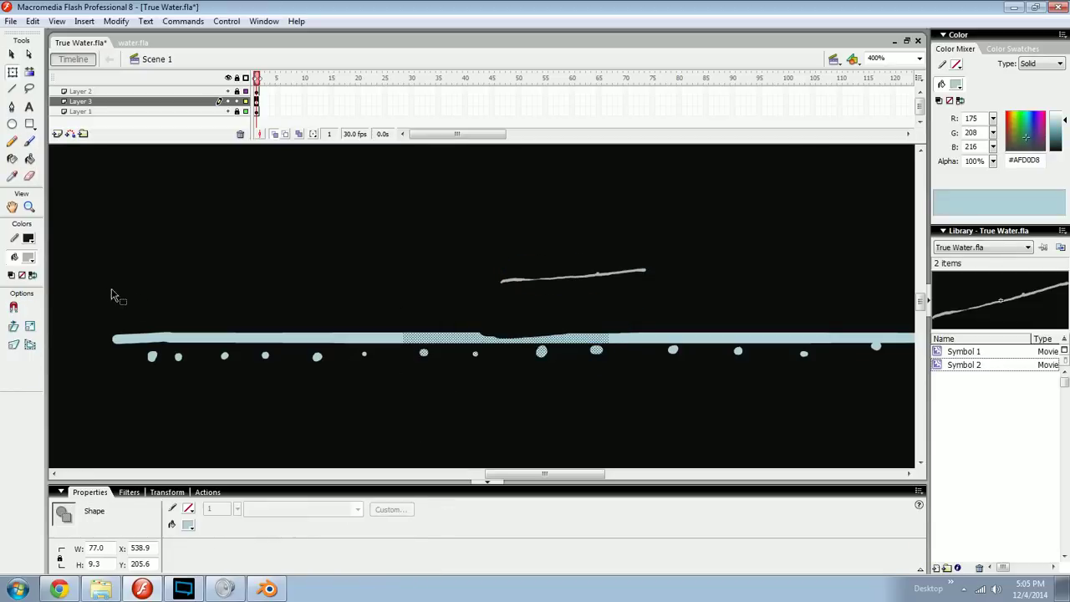
{"action": "left_click", "coordinate": [31, 343]}
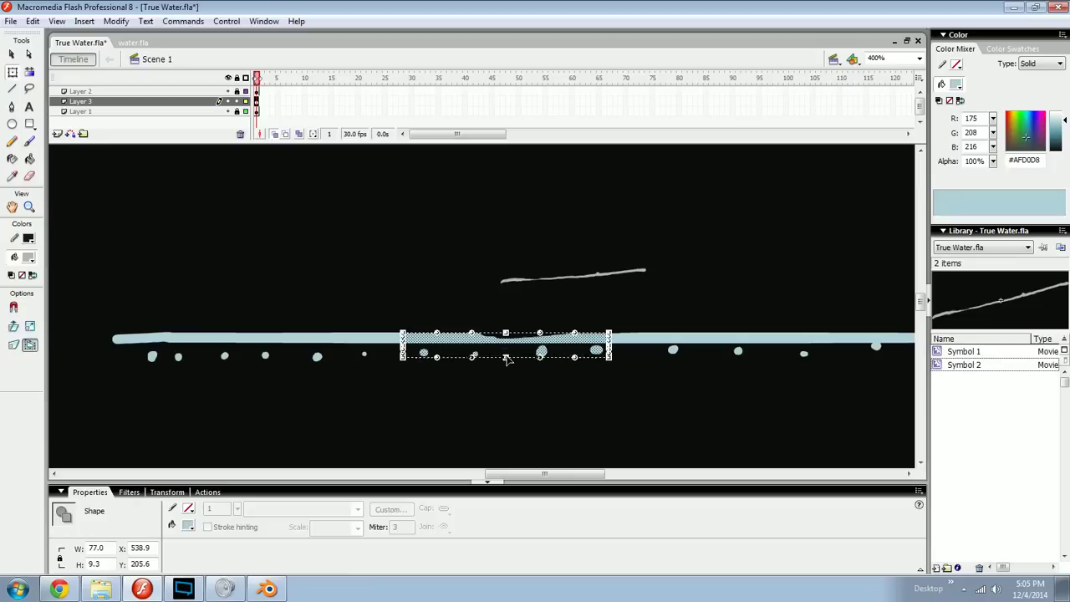
{"action": "left_click_drag", "start_coordinate": [505, 358], "coordinate": [506, 369]}
{"action": "left_click_drag", "start_coordinate": [506, 332], "coordinate": [506, 346]}
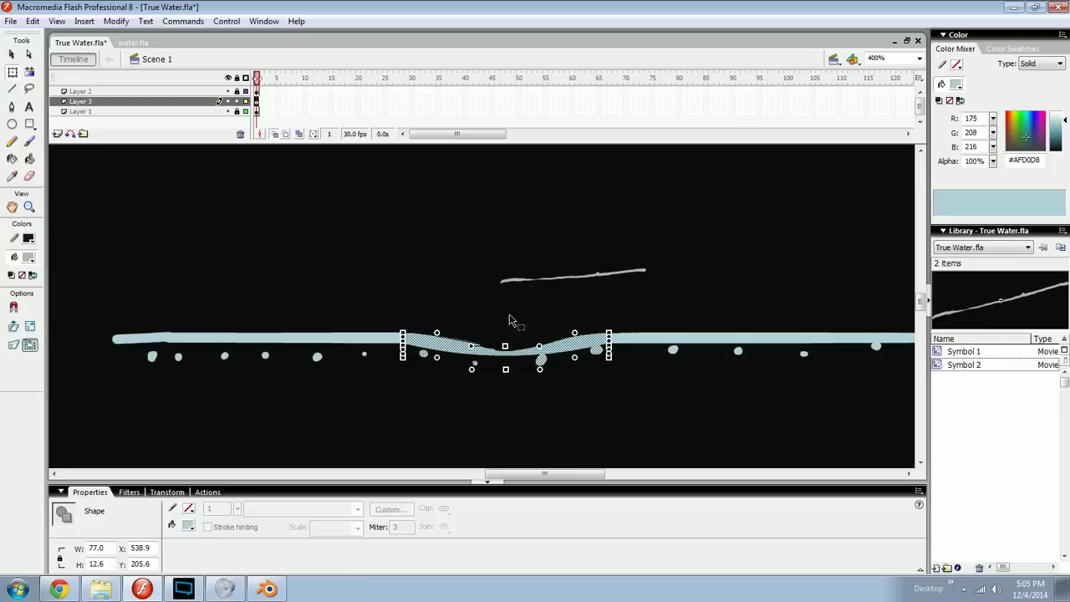
Step: Shrink and rotate the grey stroke symbol and place it in the notch at the top of the dip
{"action": "left_click", "coordinate": [505, 323]}
{"action": "left_click_drag", "start_coordinate": [554, 277], "coordinate": [523, 309]}
{"action": "left_click_drag", "start_coordinate": [610, 320], "coordinate": [520, 350]}
{"action": "key", "text": "v"}
{"action": "left_click", "coordinate": [521, 317]}
{"action": "key", "text": "ctrl+minus"}
{"action": "key", "text": "ctrl+minus"}
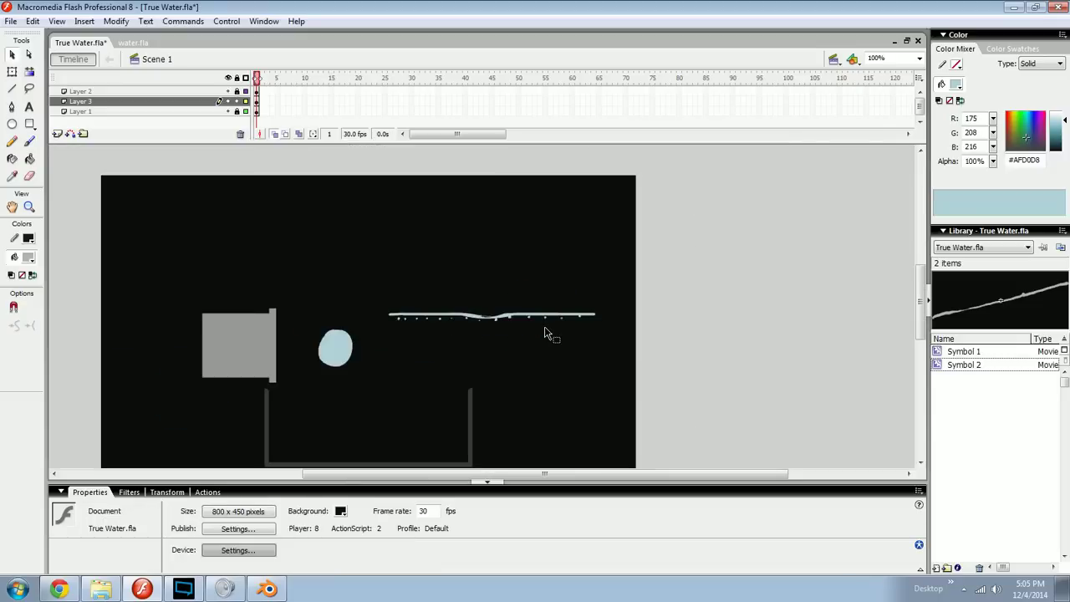
Step: Brush three short thin grey lines between the droplets beneath the dip
{"action": "key", "text": "ctrl+equal"}
{"action": "key", "text": "ctrl+equal"}
{"action": "left_click_drag", "start_coordinate": [744, 312], "coordinate": [227, 260]}
{"action": "key", "text": "ctrl+equal"}
{"action": "left_click_drag", "start_coordinate": [454, 338], "coordinate": [482, 324]}
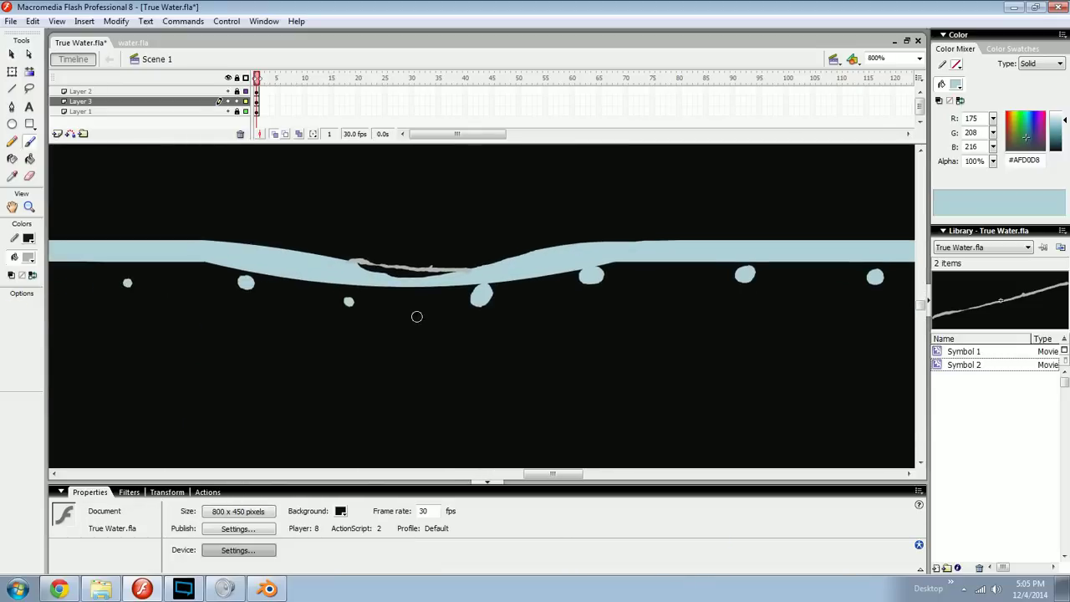
{"action": "key", "text": "b"}
{"action": "key", "text": "ctrl+z"}
{"action": "left_click_drag", "start_coordinate": [379, 298], "coordinate": [458, 297]}
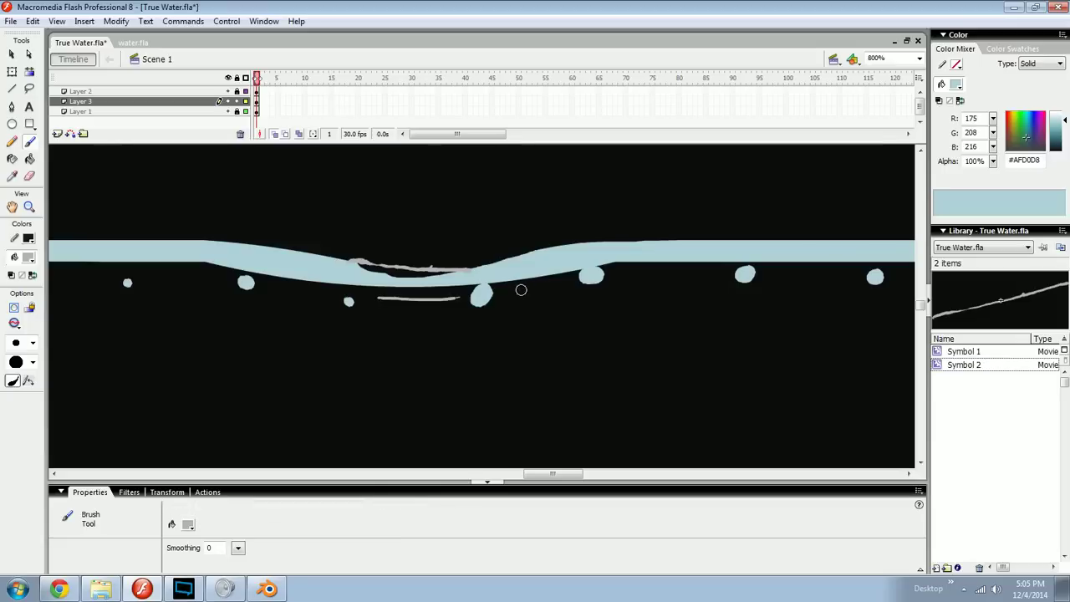
{"action": "left_click_drag", "start_coordinate": [313, 308], "coordinate": [491, 321]}
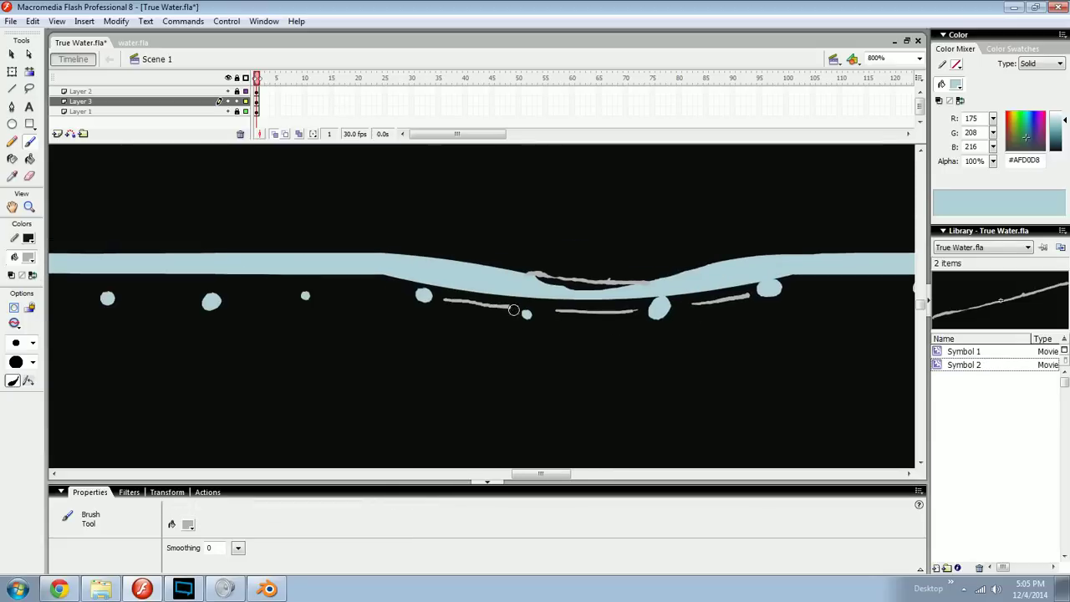
Step: Set the fill colour to #AFD0D8 and brush three joined loops about 23 by 19 px above the line
{"action": "left_click", "coordinate": [956, 87]}
{"action": "key", "text": "Escape"}
{"action": "left_click_drag", "start_coordinate": [749, 266], "coordinate": [538, 343]}
{"action": "mouse_move", "coordinate": [610, 201]}
{"action": "left_mouse_down"}
{"action": "mouse_move", "coordinate": [600, 214]}
{"action": "mouse_move", "coordinate": [603, 190]}
{"action": "mouse_move", "coordinate": [625, 197]}
{"action": "mouse_move", "coordinate": [577, 227]}
{"action": "mouse_move", "coordinate": [651, 259]}
{"action": "left_mouse_up"}
{"action": "key", "text": "ctrl+z"}
{"action": "left_click_drag", "start_coordinate": [735, 176], "coordinate": [544, 343]}
Step: Delete the three joined loops above the line
{"action": "key", "text": "e"}
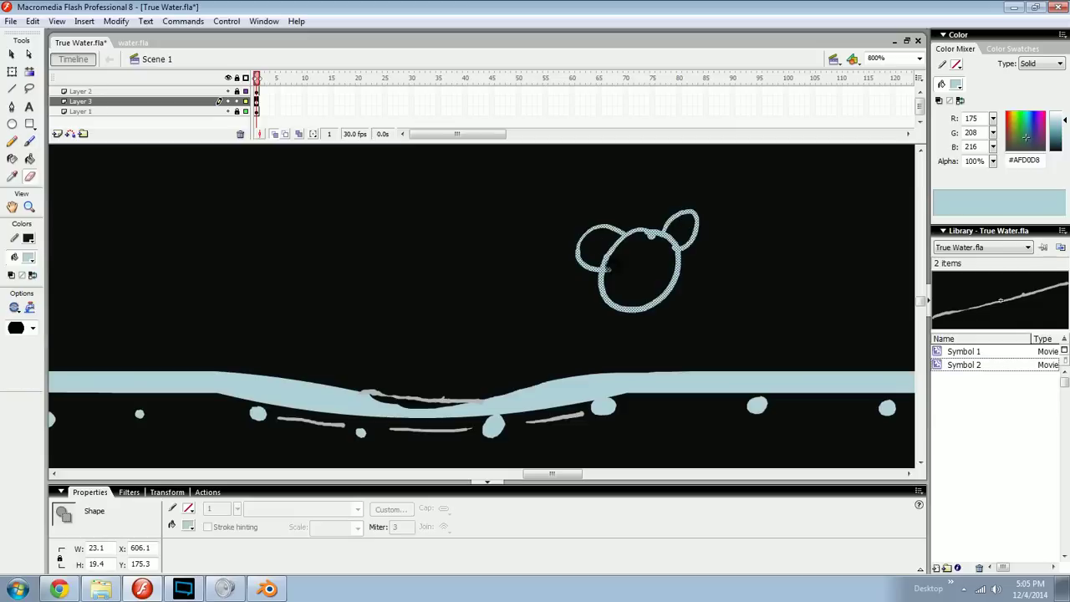
{"action": "left_click", "coordinate": [609, 268]}
{"action": "key", "text": "b"}
{"action": "mouse_move", "coordinate": [758, 178]}
{"action": "left_mouse_down"}
{"action": "mouse_move", "coordinate": [544, 348]}
{"action": "mouse_move", "coordinate": [532, 342]}
{"action": "left_mouse_up"}
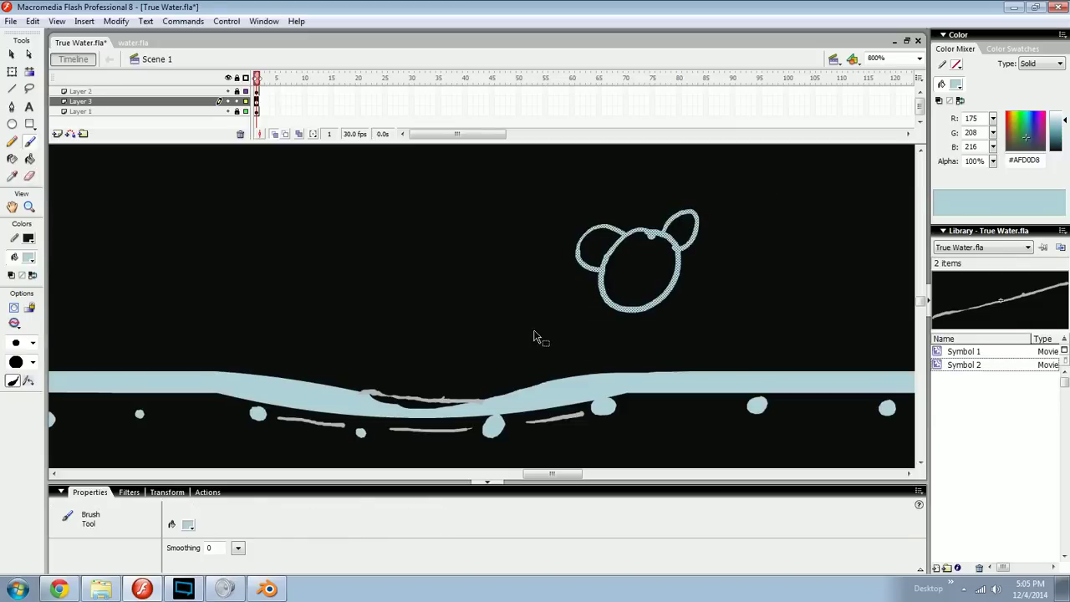
{"action": "key", "text": "Delete"}
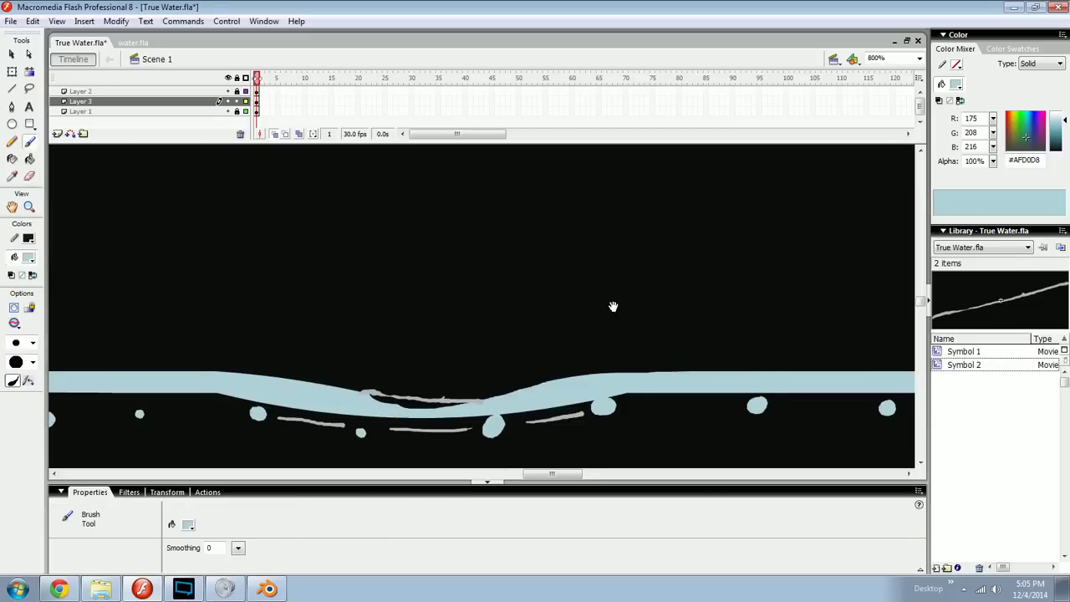
Step: Delete the whole bent line with its droplets and grey strokes, keeping the pale blue blob
{"action": "left_click_drag", "start_coordinate": [602, 306], "coordinate": [708, 267]}
{"action": "left_click_drag", "start_coordinate": [634, 314], "coordinate": [609, 284]}
{"action": "key", "text": "ctrl+minus"}
{"action": "key", "text": "ctrl+minus"}
{"action": "left_click_drag", "start_coordinate": [540, 331], "coordinate": [783, 252]}
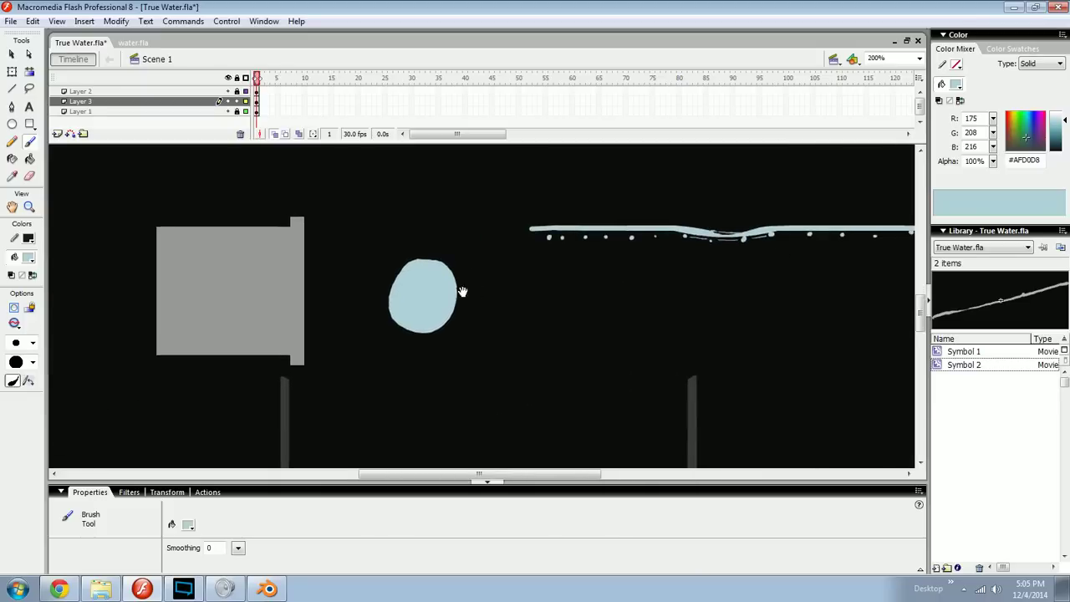
{"action": "left_click", "coordinate": [440, 294]}
{"action": "left_click_drag", "start_coordinate": [495, 195], "coordinate": [825, 256]}
{"action": "left_click_drag", "start_coordinate": [814, 286], "coordinate": [709, 315]}
{"action": "left_click_drag", "start_coordinate": [867, 224], "coordinate": [377, 304]}
{"action": "key", "text": "Delete"}
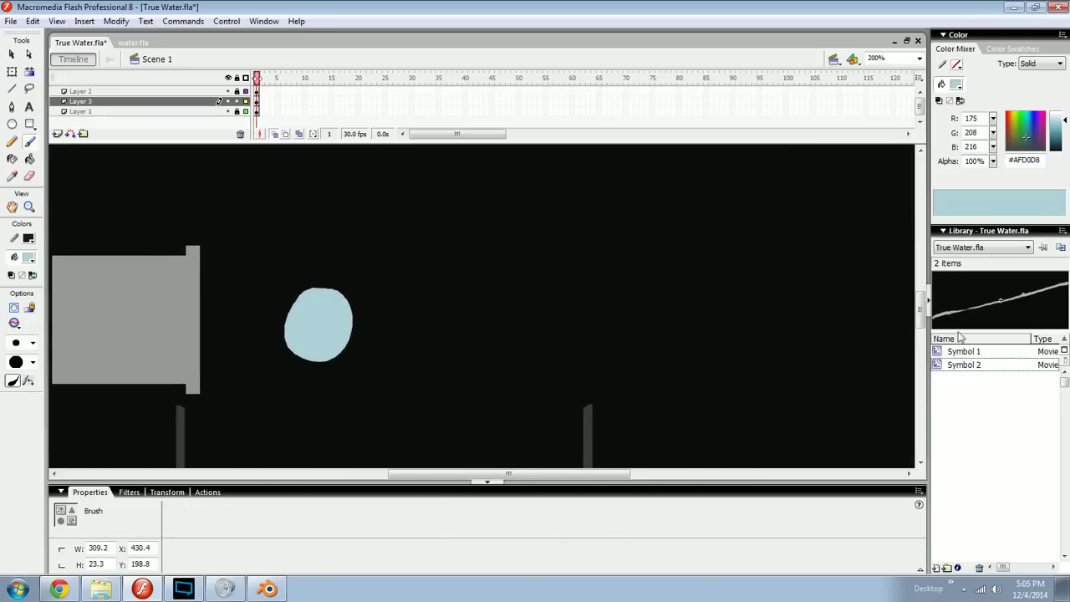
Step: Delete Symbol 2 from the library
{"action": "left_click", "coordinate": [971, 365]}
{"action": "key", "text": "Delete"}
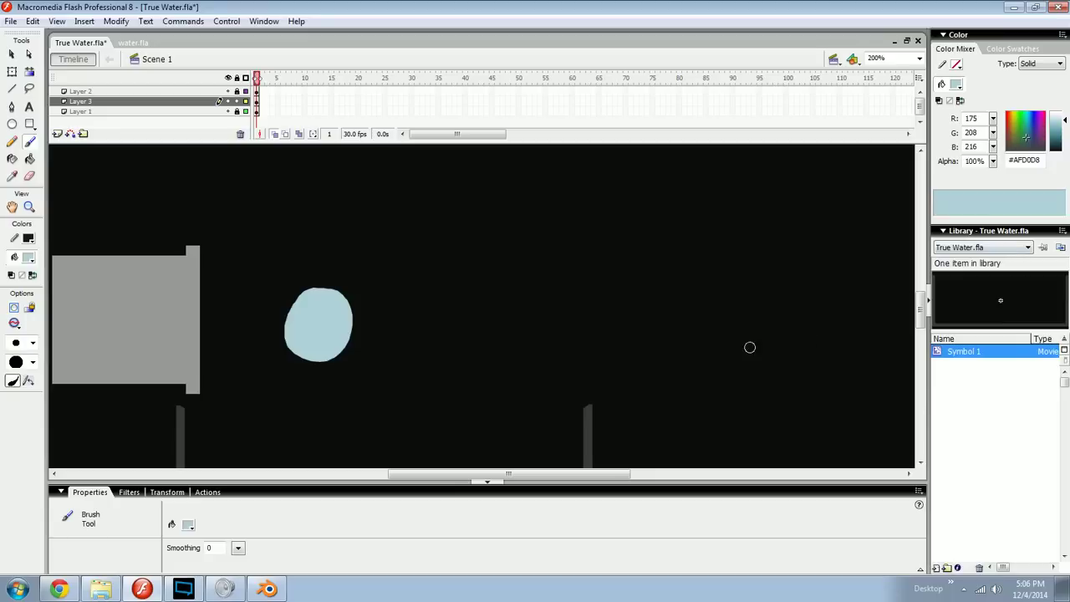
Step: Set the fill colour to #72B1B8, recolour the blob with it and brush a filled four-sided shape beside the blob
{"action": "left_click_drag", "start_coordinate": [1062, 120], "coordinate": [1062, 127]}
{"action": "mouse_move", "coordinate": [446, 337]}
{"action": "left_mouse_down"}
{"action": "mouse_move", "coordinate": [620, 310]}
{"action": "mouse_move", "coordinate": [609, 309]}
{"action": "left_mouse_up"}
{"action": "key", "text": "k"}
{"action": "left_click", "coordinate": [499, 293]}
{"action": "key", "text": "b"}
{"action": "mouse_move", "coordinate": [531, 289]}
{"action": "left_mouse_down"}
{"action": "mouse_move", "coordinate": [516, 292]}
{"action": "mouse_move", "coordinate": [534, 302]}
{"action": "left_mouse_up"}
{"action": "key", "text": "ctrl+equal"}
{"action": "left_click_drag", "start_coordinate": [631, 270], "coordinate": [468, 308]}
{"action": "mouse_move", "coordinate": [617, 235]}
{"action": "left_mouse_down"}
{"action": "mouse_move", "coordinate": [478, 258]}
{"action": "mouse_move", "coordinate": [498, 374]}
{"action": "mouse_move", "coordinate": [664, 358]}
{"action": "mouse_move", "coordinate": [616, 234]}
{"action": "left_mouse_up"}
{"action": "key", "text": "k"}
{"action": "left_click", "coordinate": [612, 266]}
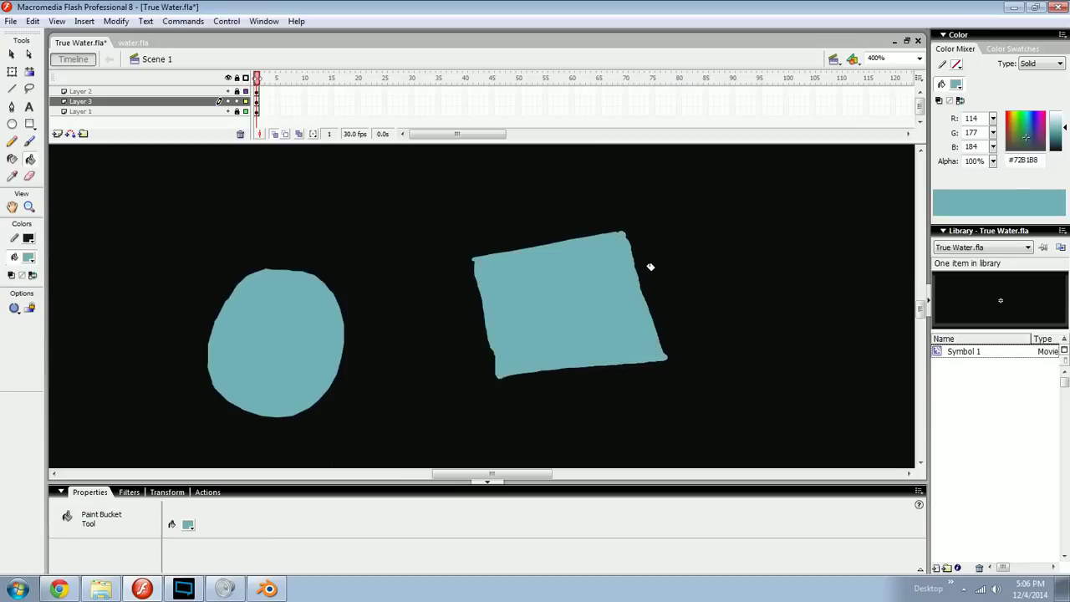
Step: Trim the four-sided shape's edges with the Eraser and delete the shape
{"action": "key", "text": "e"}
{"action": "mouse_move", "coordinate": [516, 235]}
{"action": "left_mouse_down"}
{"action": "mouse_move", "coordinate": [494, 248]}
{"action": "mouse_move", "coordinate": [462, 316]}
{"action": "left_mouse_up"}
{"action": "mouse_move", "coordinate": [468, 337]}
{"action": "left_mouse_down"}
{"action": "mouse_move", "coordinate": [503, 376]}
{"action": "mouse_move", "coordinate": [575, 381]}
{"action": "mouse_move", "coordinate": [622, 367]}
{"action": "mouse_move", "coordinate": [647, 335]}
{"action": "mouse_move", "coordinate": [654, 292]}
{"action": "mouse_move", "coordinate": [654, 375]}
{"action": "left_mouse_up"}
{"action": "left_click", "coordinate": [611, 329], "text": "ctrl"}
{"action": "key", "text": "ctrl+alt+shift+n"}
{"action": "key", "text": "q"}
{"action": "left_click_drag", "start_coordinate": [643, 303], "coordinate": [605, 304]}
{"action": "left_click", "coordinate": [616, 317]}
{"action": "key", "text": "ctrl+z"}
{"action": "key", "text": "Delete"}
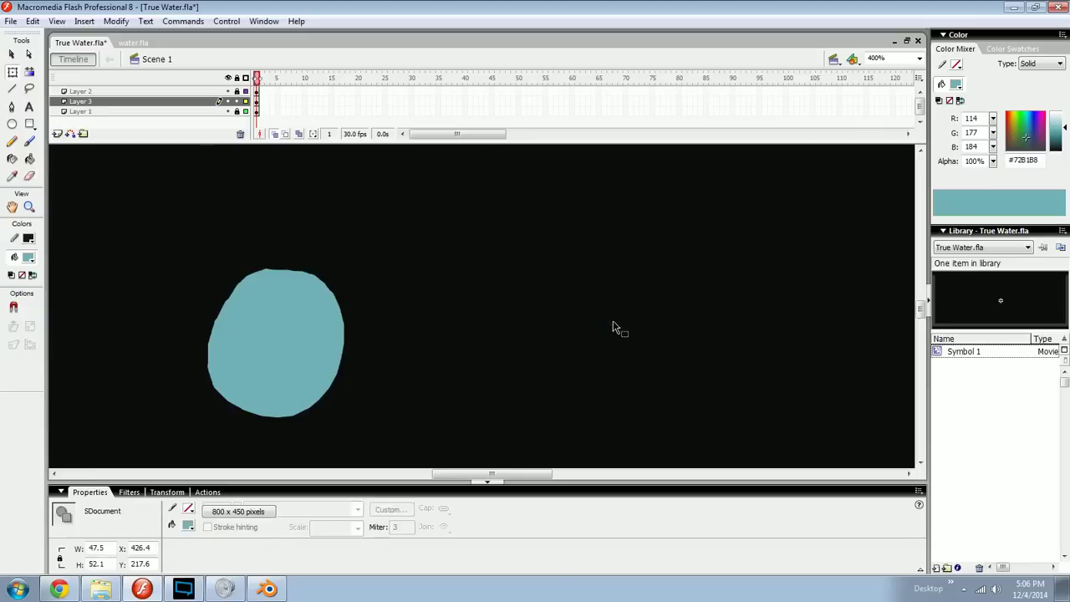
Step: Brush a circle outline beside the blob with a curved arrow pointing downwards next to it
{"action": "mouse_move", "coordinate": [561, 349]}
{"action": "left_mouse_down"}
{"action": "mouse_move", "coordinate": [686, 339]}
{"action": "mouse_move", "coordinate": [535, 343]}
{"action": "mouse_move", "coordinate": [609, 349]}
{"action": "left_mouse_up"}
{"action": "key", "text": "b"}
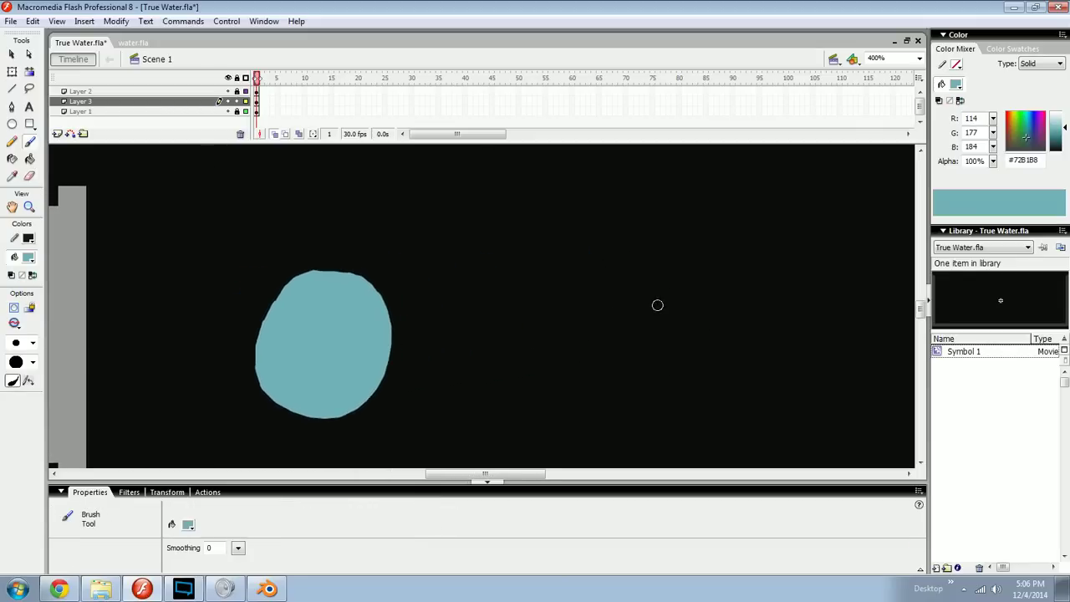
{"action": "left_click_drag", "start_coordinate": [701, 305], "coordinate": [563, 299]}
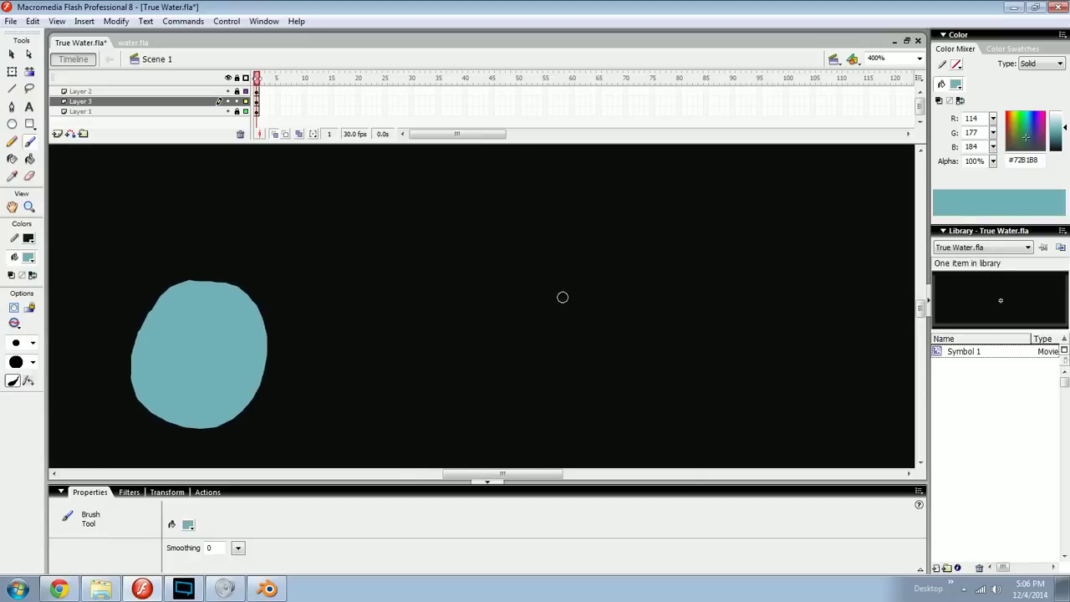
{"action": "mouse_move", "coordinate": [487, 234]}
{"action": "left_mouse_down"}
{"action": "mouse_move", "coordinate": [493, 228]}
{"action": "mouse_move", "coordinate": [490, 327]}
{"action": "mouse_move", "coordinate": [547, 215]}
{"action": "left_mouse_up"}
{"action": "key", "text": "ctrl+z"}
{"action": "left_click_drag", "start_coordinate": [655, 298], "coordinate": [610, 284]}
{"action": "left_click_drag", "start_coordinate": [590, 275], "coordinate": [618, 400]}
{"action": "mouse_move", "coordinate": [618, 400]}
{"action": "left_mouse_down"}
{"action": "mouse_move", "coordinate": [633, 363]}
{"action": "mouse_move", "coordinate": [613, 285]}
{"action": "mouse_move", "coordinate": [638, 359]}
{"action": "left_mouse_up"}
Step: Brush a long horizontal line beneath the arrow and delete the whole circle, arrow and line sketch
{"action": "key", "text": "ctrl+minus"}
{"action": "left_click_drag", "start_coordinate": [418, 303], "coordinate": [616, 304]}
{"action": "key", "text": "ctrl+equal"}
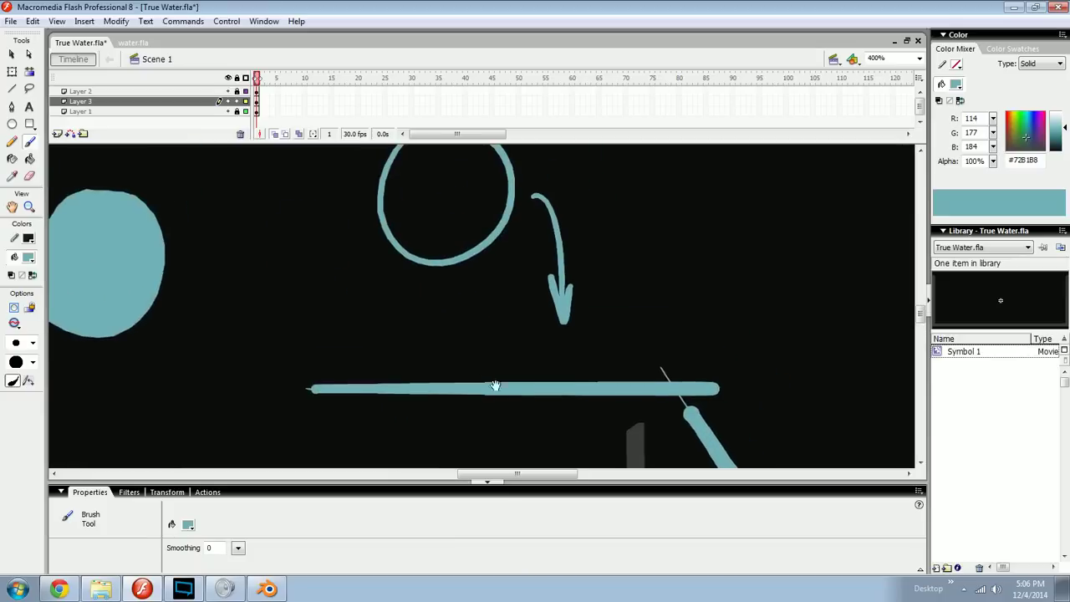
{"action": "mouse_move", "coordinate": [399, 383]}
{"action": "left_mouse_down"}
{"action": "mouse_move", "coordinate": [544, 332]}
{"action": "mouse_move", "coordinate": [563, 392]}
{"action": "left_mouse_up"}
{"action": "mouse_move", "coordinate": [592, 326]}
{"action": "left_mouse_down"}
{"action": "mouse_move", "coordinate": [552, 392]}
{"action": "mouse_move", "coordinate": [545, 289]}
{"action": "left_mouse_up"}
{"action": "key", "text": "ctrl+minus"}
{"action": "left_click_drag", "start_coordinate": [666, 416], "coordinate": [354, 188]}
{"action": "key", "text": "Delete"}
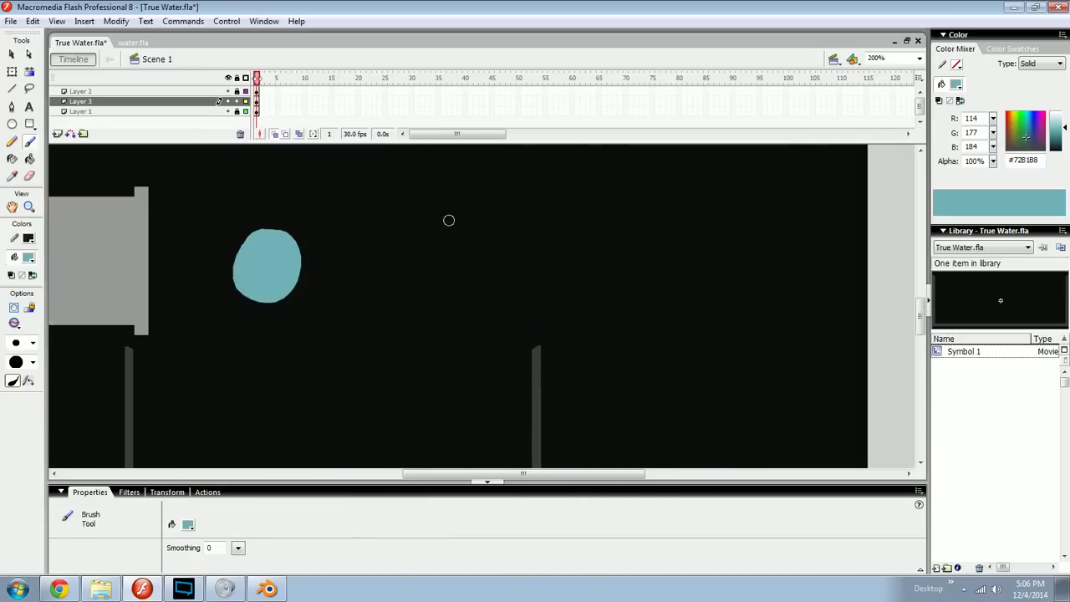
Step: Collapse the Properties panel to enlarge the drawing area
{"action": "key", "text": "ctrl+equal"}
{"action": "mouse_move", "coordinate": [559, 327]}
{"action": "left_mouse_down"}
{"action": "mouse_move", "coordinate": [706, 348]}
{"action": "mouse_move", "coordinate": [526, 376]}
{"action": "mouse_move", "coordinate": [605, 350]}
{"action": "mouse_move", "coordinate": [575, 348]}
{"action": "mouse_move", "coordinate": [595, 365]}
{"action": "left_mouse_up"}
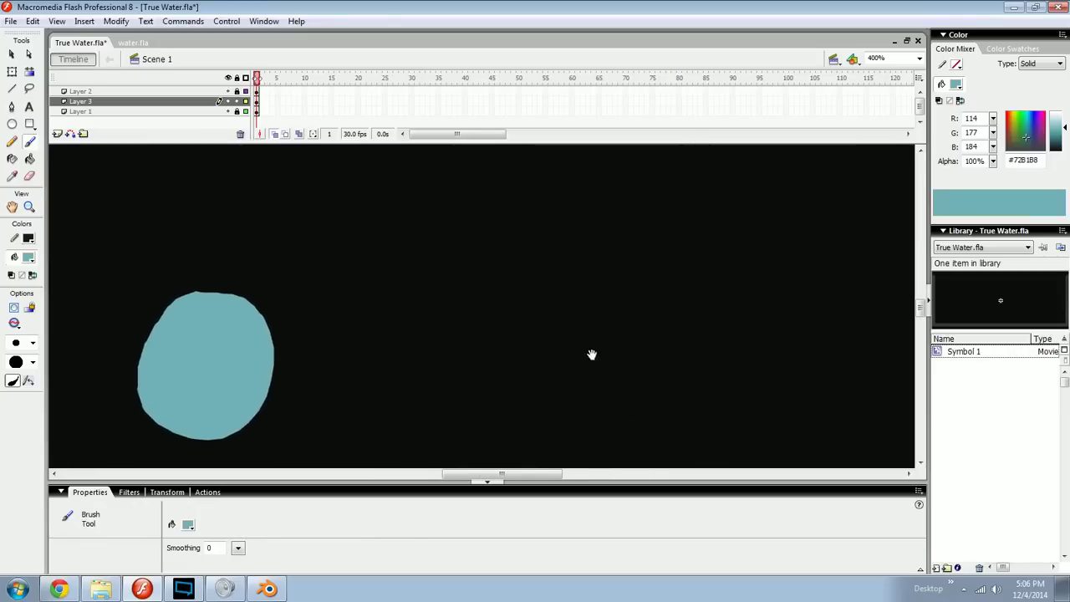
{"action": "left_click", "coordinate": [602, 493]}
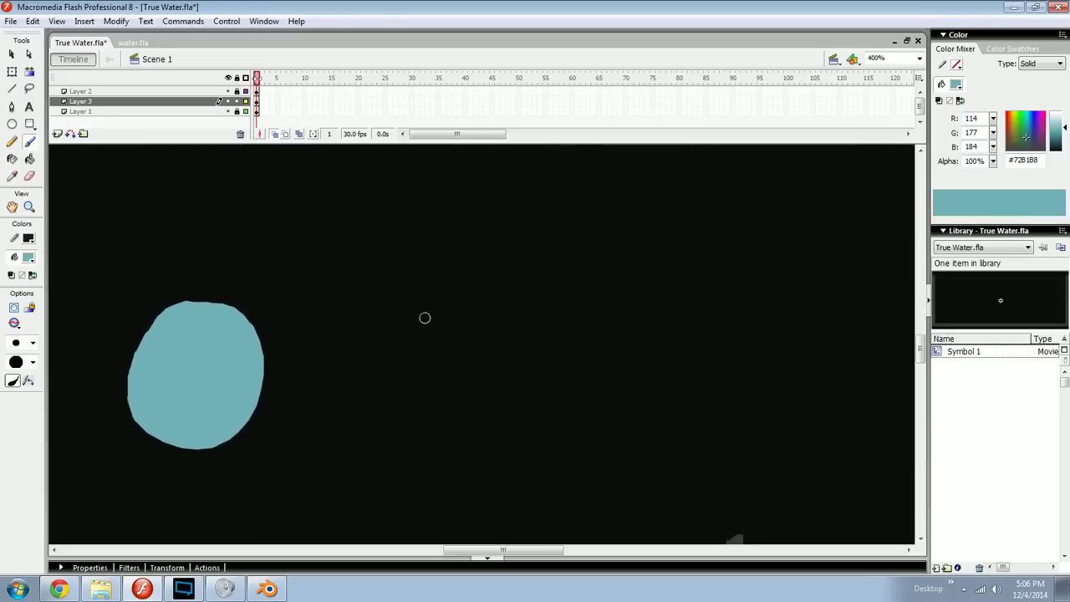
Step: Brush and undo an arrow pointing at the teal blob, and delete the blob
{"action": "mouse_move", "coordinate": [645, 219]}
{"action": "left_mouse_down"}
{"action": "mouse_move", "coordinate": [561, 287]}
{"action": "mouse_move", "coordinate": [555, 318]}
{"action": "left_mouse_up"}
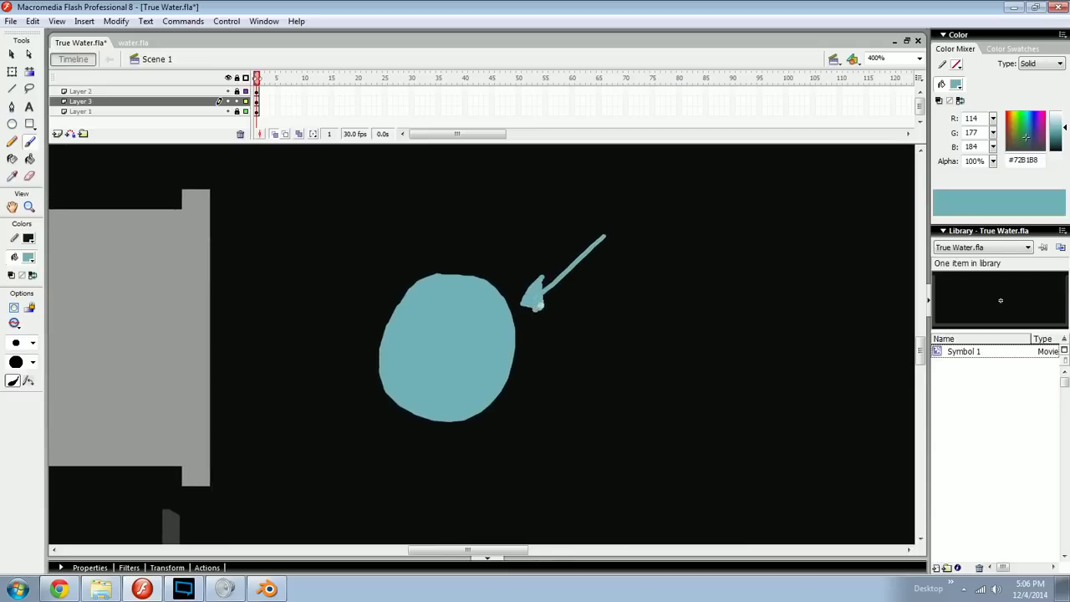
{"action": "key", "text": "ctrl+z"}
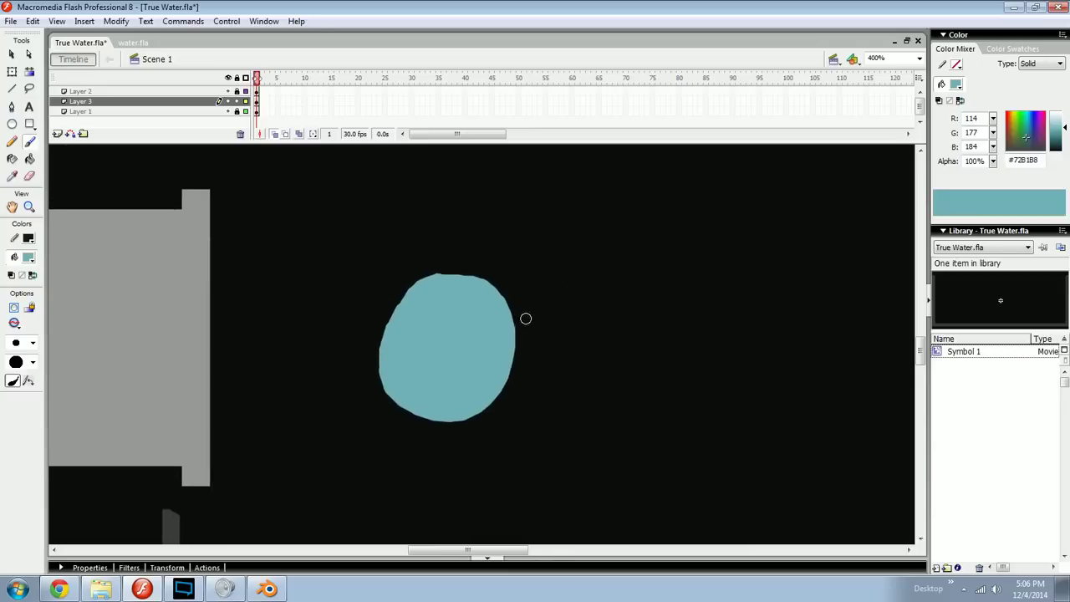
{"action": "left_click_drag", "start_coordinate": [548, 343], "coordinate": [679, 321]}
{"action": "left_click_drag", "start_coordinate": [618, 329], "coordinate": [505, 334]}
{"action": "key", "text": "ctrl+minus"}
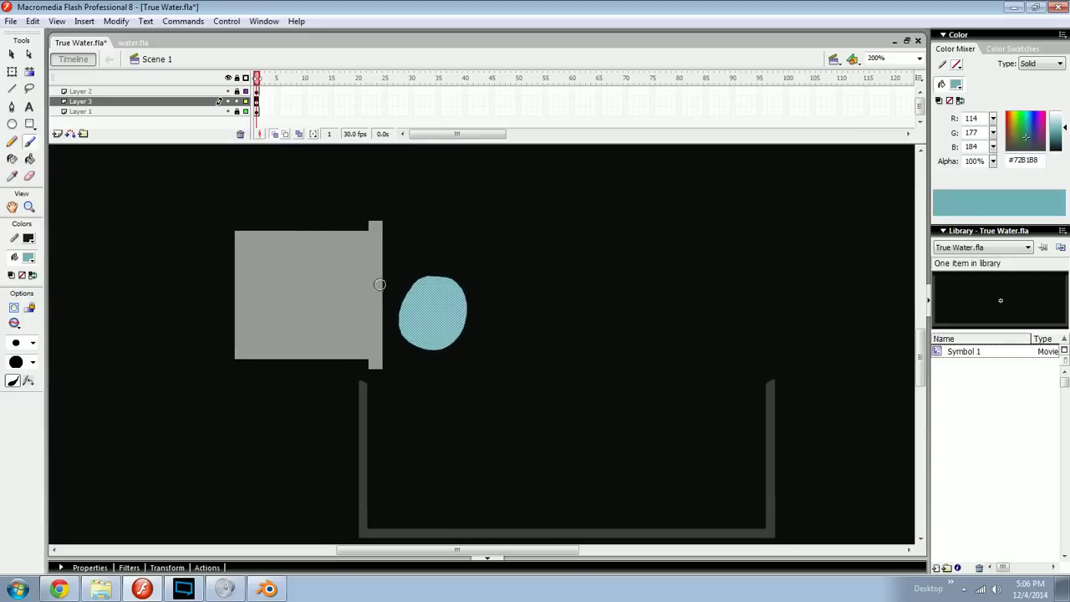
{"action": "key", "text": "Delete"}
Step: Brush a curved water outline bulging from the pipe's mouth on frame 1 and fill it with #72B1B8
{"action": "mouse_move", "coordinate": [378, 264]}
{"action": "left_mouse_down"}
{"action": "mouse_move", "coordinate": [383, 344]}
{"action": "mouse_move", "coordinate": [438, 342]}
{"action": "left_mouse_up"}
{"action": "key", "text": "k"}
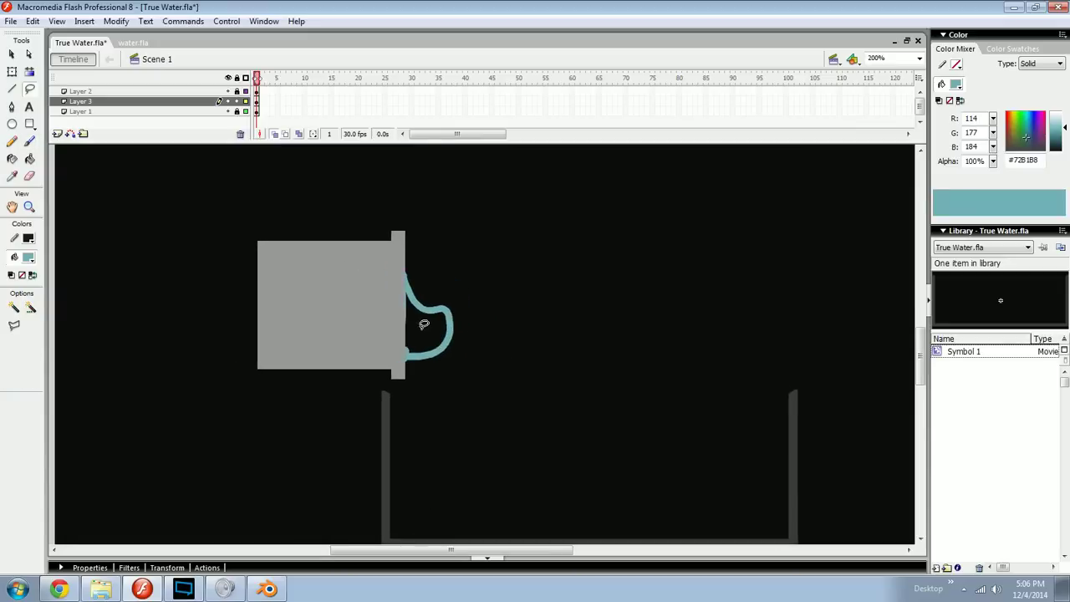
{"action": "left_click", "coordinate": [431, 322]}
{"action": "key", "text": "v"}
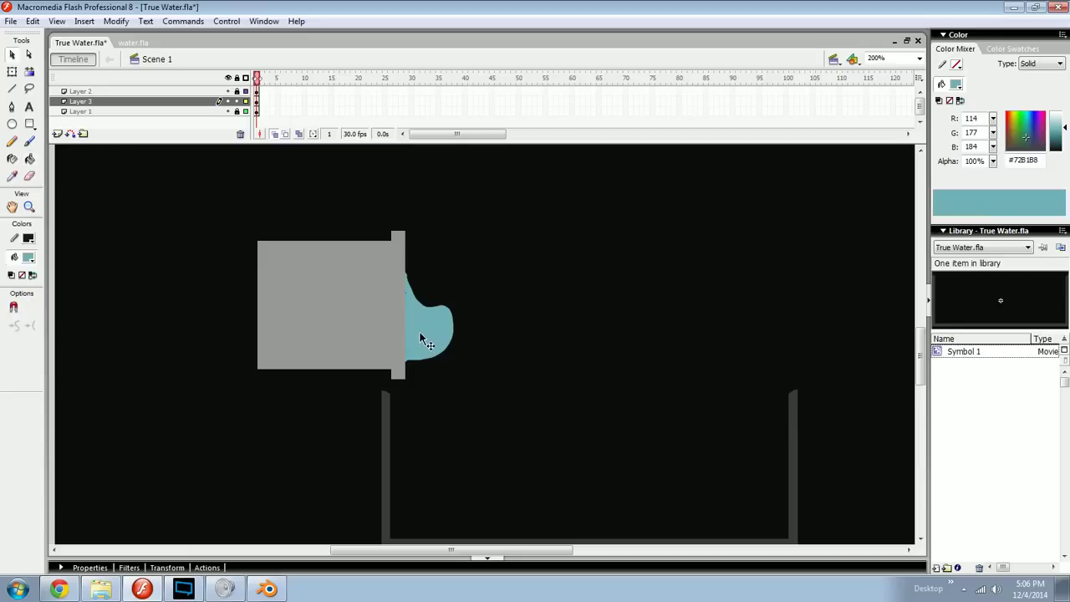
Step: Add a blank keyframe at frame 2 on Layer 3, brush a lower drooping water outline from the pipe and fill it
{"action": "key", "text": "F5"}
{"action": "key", "text": "F7"}
{"action": "left_click_drag", "start_coordinate": [422, 331], "coordinate": [417, 325]}
{"action": "key", "text": "b"}
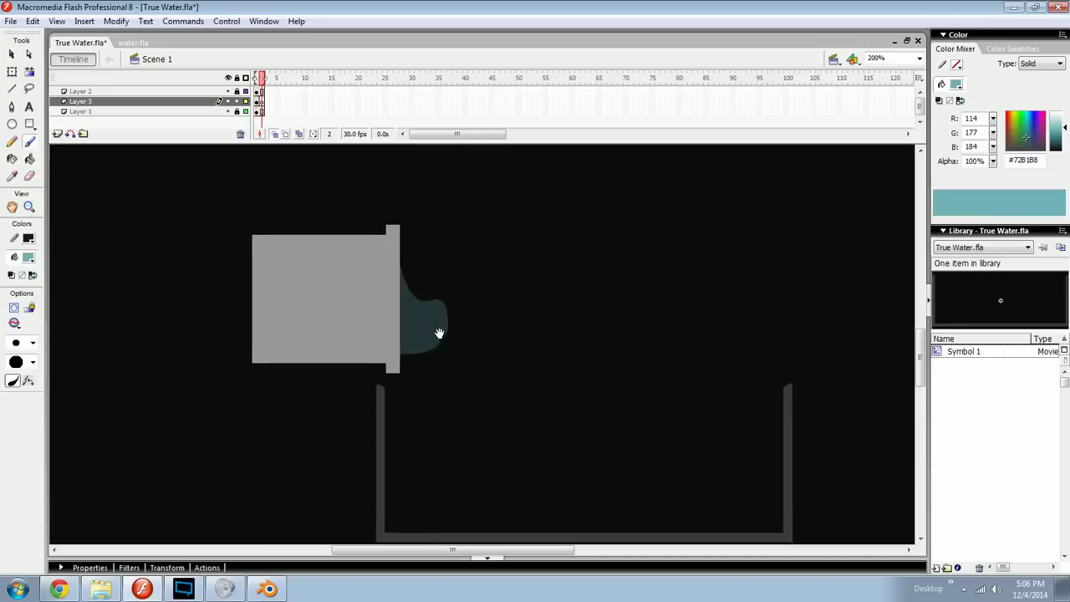
{"action": "scroll", "coordinate": [437, 330], "scroll_direction": "down", "scroll_amount": 1}
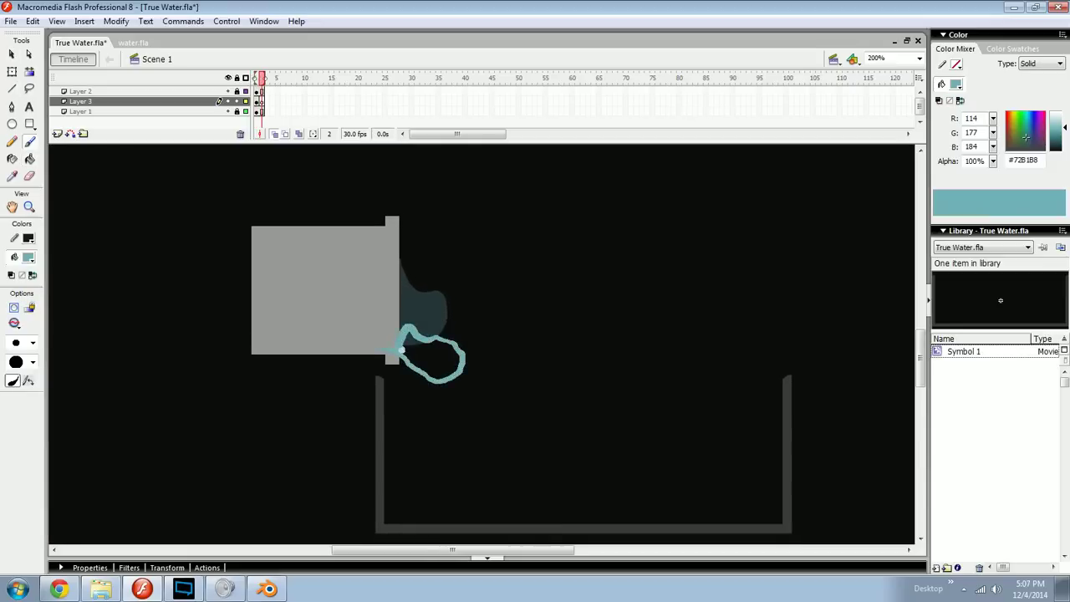
{"action": "key", "text": "k"}
{"action": "left_click", "coordinate": [435, 349]}
Step: Smooth the frame 2 water shape and brush its upper edge up along the pipe's mouth
{"action": "key", "text": "ctrl+alt+shift+n"}
{"action": "key", "text": "v"}
{"action": "key", "text": "b"}
{"action": "mouse_move", "coordinate": [434, 343]}
{"action": "left_mouse_down"}
{"action": "mouse_move", "coordinate": [427, 335]}
{"action": "mouse_move", "coordinate": [438, 336]}
{"action": "left_mouse_up"}
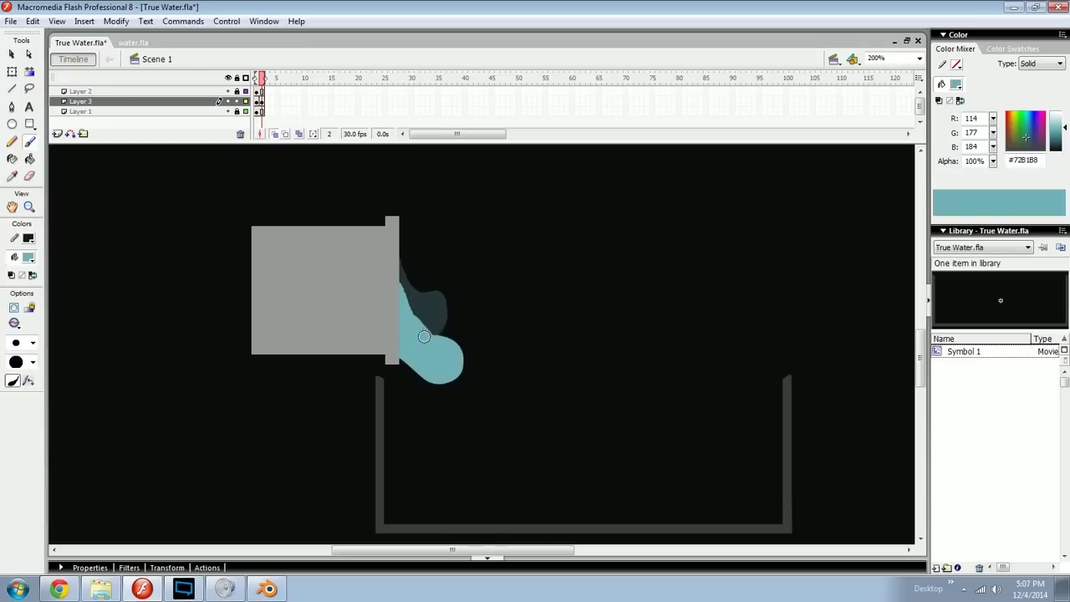
Step: Trim the upper edge of the frame 2 water shape with the Eraser
{"action": "key", "text": "."}
{"action": "key", "text": "e"}
{"action": "mouse_move", "coordinate": [424, 310]}
{"action": "left_mouse_down"}
{"action": "mouse_move", "coordinate": [396, 304]}
{"action": "mouse_move", "coordinate": [401, 286]}
{"action": "left_mouse_up"}
{"action": "key", "text": "b"}
{"action": "key", "text": "ctrl+minus"}
{"action": "key", "text": "ctrl+equal"}
{"action": "key", "text": "v"}
{"action": "key", "text": "l"}
Step: Erase the pointed top of the frame 1 water shape where it meets the pipe
{"action": "key", "text": "comma"}
{"action": "key", "text": "e"}
{"action": "left_click_drag", "start_coordinate": [358, 259], "coordinate": [381, 235]}
{"action": "key", "text": "b"}
{"action": "left_click", "coordinate": [380, 272], "text": "ctrl"}
{"action": "key", "text": "Delete"}
{"action": "key", "text": "ctrl+z"}
{"action": "key", "text": "ctrl+z"}
{"action": "key", "text": "e"}
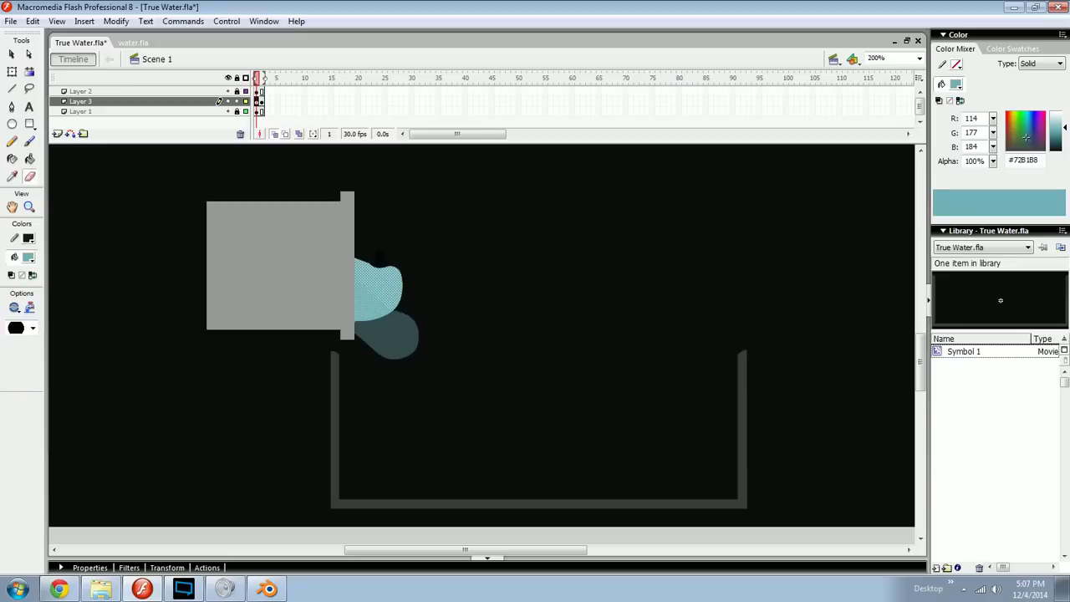
Step: Flatten and lower the frame 1 water shape at the pipe's mouth with Free Transform
{"action": "key", "text": "q"}
{"action": "left_click_drag", "start_coordinate": [401, 301], "coordinate": [402, 313]}
{"action": "left_click", "coordinate": [423, 313]}
{"action": "key", "text": "b"}
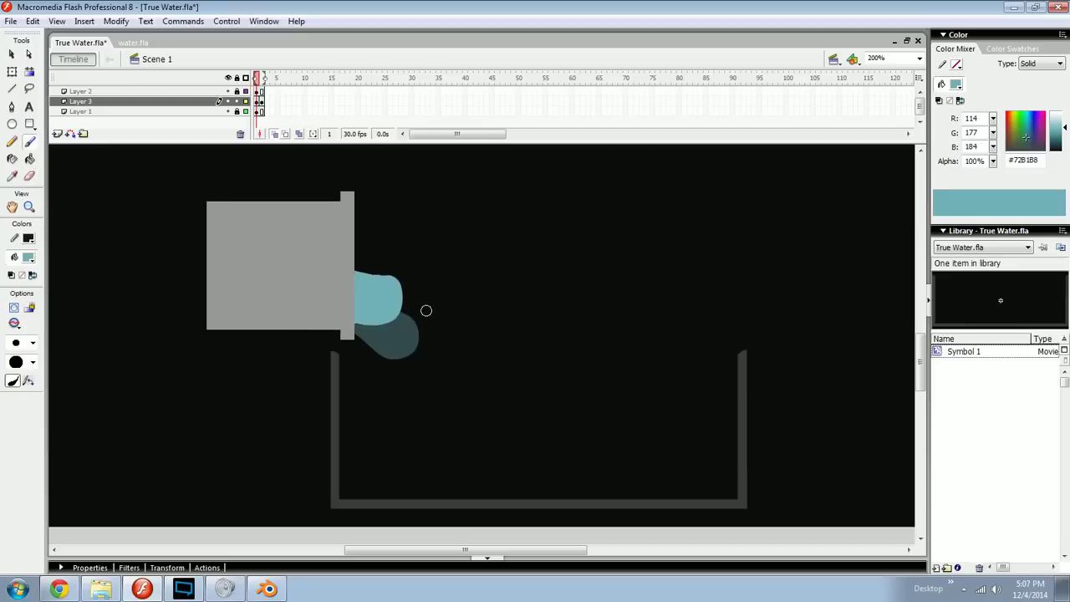
Step: Add a blank keyframe at frame 3 and brush an oval outline just below the frame 2 water shape
{"action": "key", "text": "period"}
{"action": "key", "text": "comma"}
{"action": "key", "text": "period"}
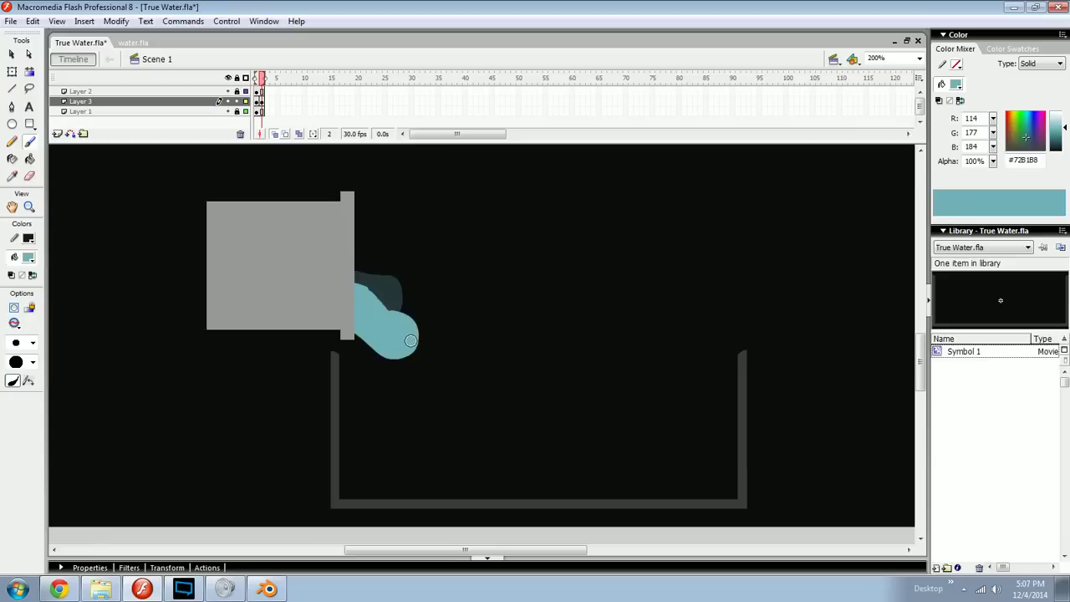
{"action": "key", "text": "F7"}
{"action": "left_click_drag", "start_coordinate": [401, 405], "coordinate": [395, 356]}
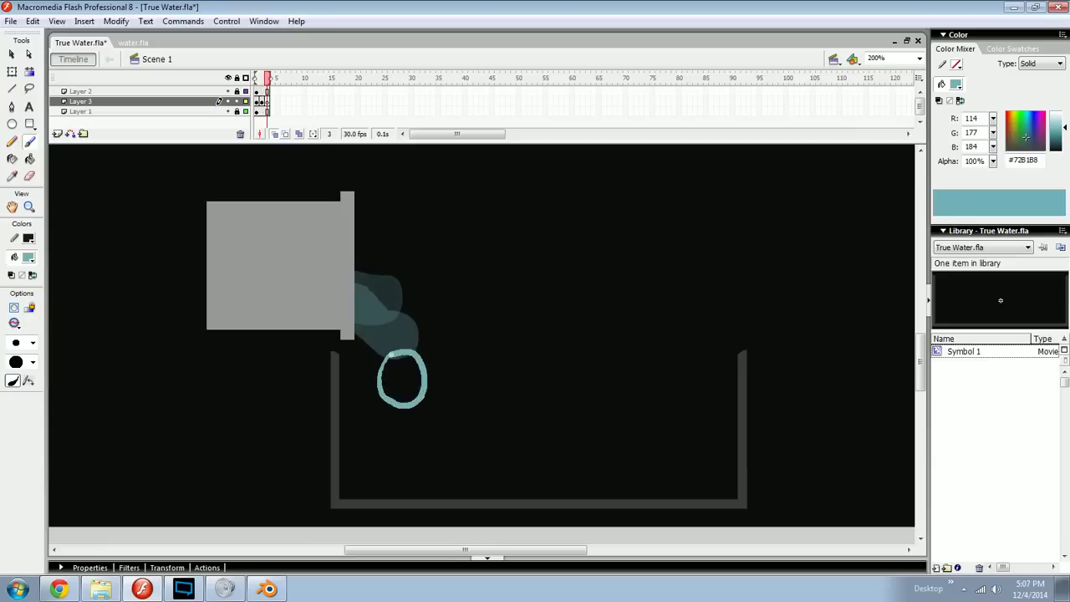
Step: Brush a teal arrow on frame 2 pointing at the hollow in the water shape's upper edge
{"action": "key", "text": "comma"}
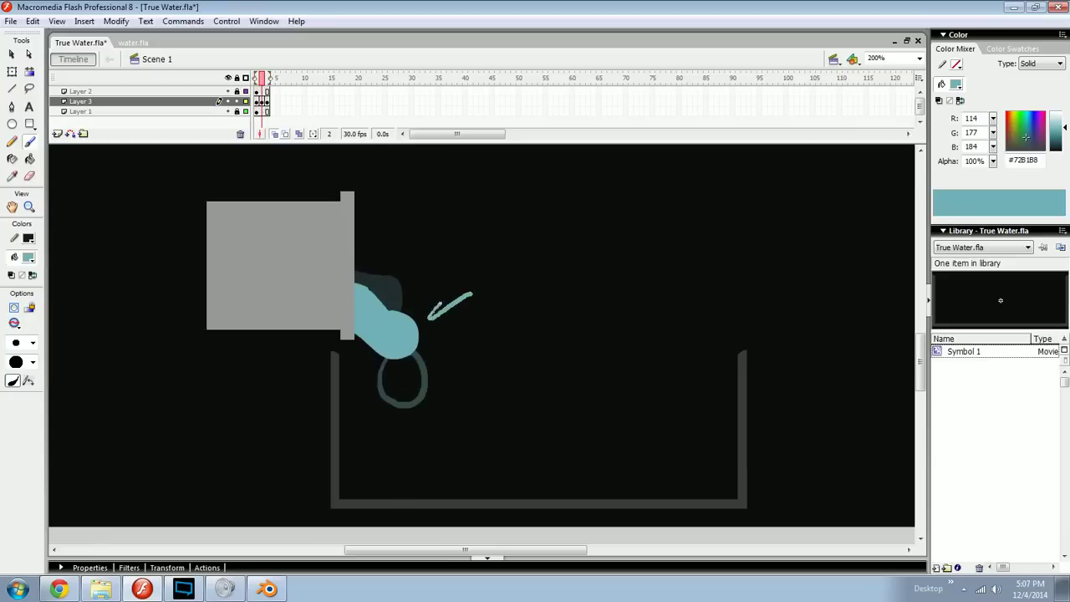
{"action": "left_click", "coordinate": [435, 320], "text": "ctrl"}
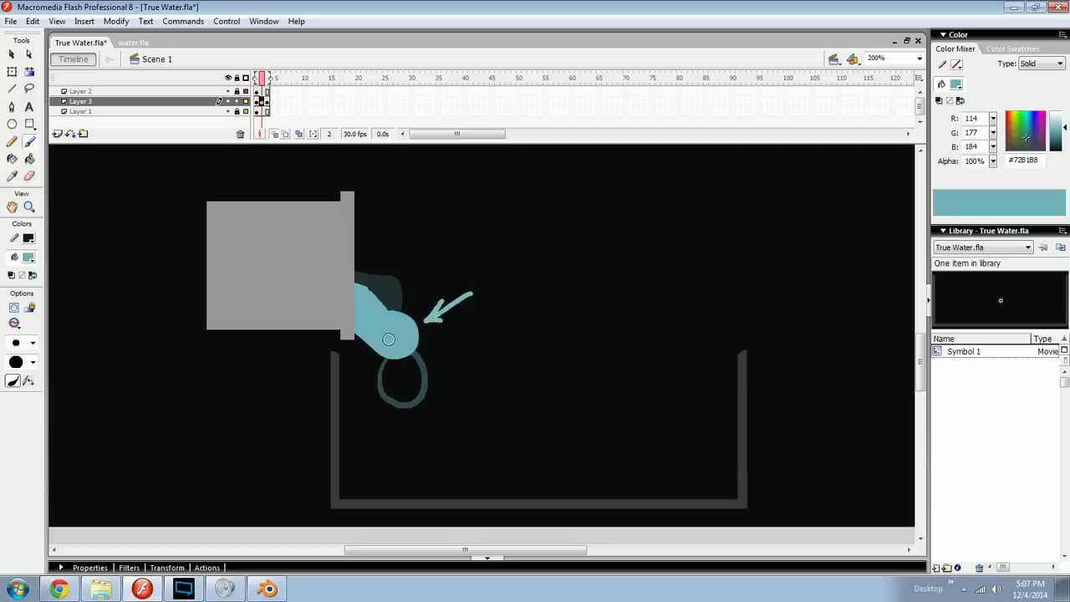
{"action": "key", "text": "ctrl+z"}
{"action": "key", "text": "ctrl+="}
{"action": "left_click_drag", "start_coordinate": [412, 303], "coordinate": [535, 321]}
{"action": "left_click_drag", "start_coordinate": [439, 291], "coordinate": [468, 340]}
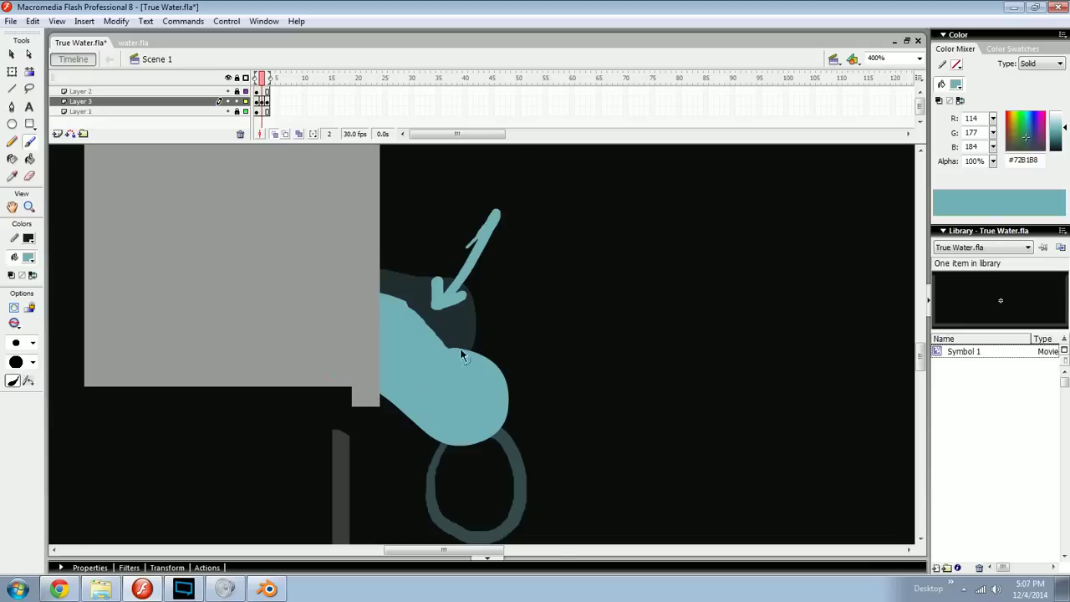
{"action": "key", "text": "ctrl+minus"}
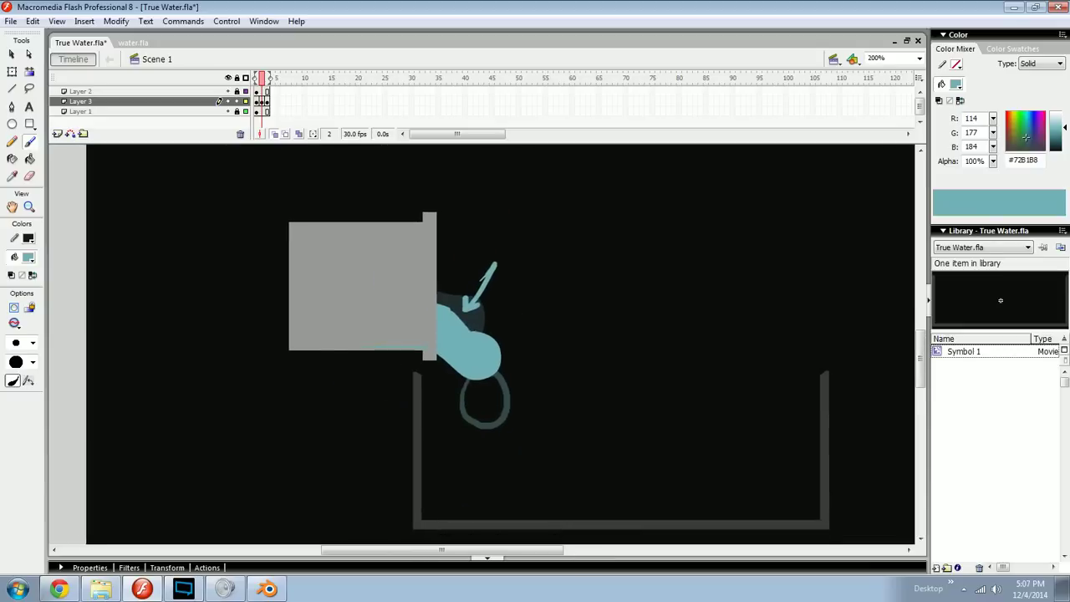
{"action": "left_click_drag", "start_coordinate": [453, 348], "coordinate": [371, 348]}
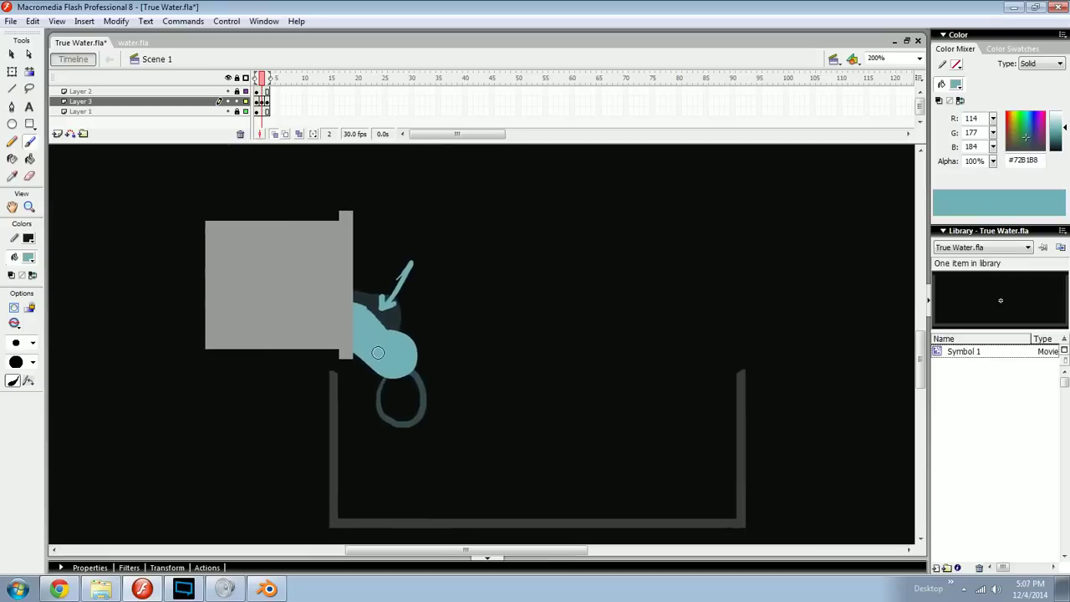
Step: Brush a small notched water outline on frame 3 between the pipe's mouth and the oval
{"action": "key", "text": "."}
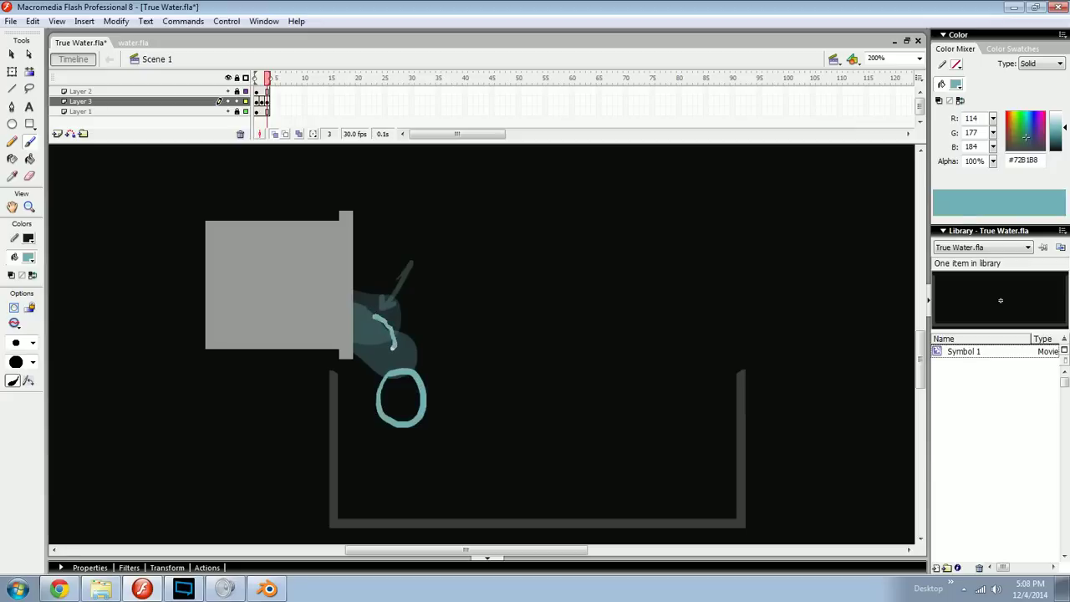
{"action": "left_click_drag", "start_coordinate": [359, 336], "coordinate": [378, 321]}
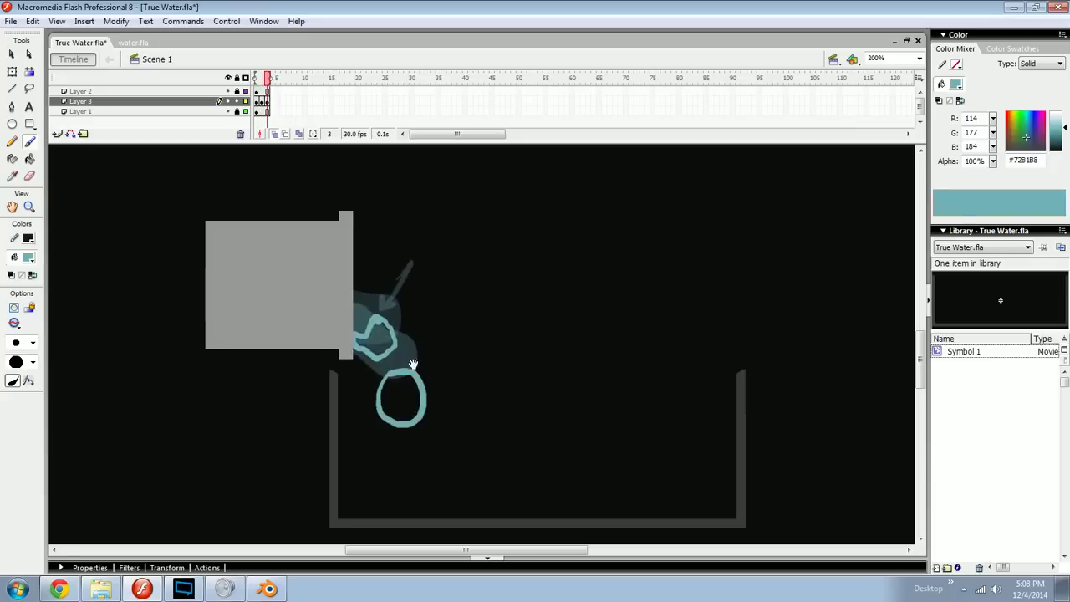
Step: Set the fill colour to #CE6464 and insert a new layer above Layer 2
{"action": "key", "text": "ctrl+="}
{"action": "left_click_drag", "start_coordinate": [443, 360], "coordinate": [561, 346]}
{"action": "mouse_move", "coordinate": [370, 364]}
{"action": "left_mouse_down"}
{"action": "mouse_move", "coordinate": [475, 356]}
{"action": "mouse_move", "coordinate": [488, 342]}
{"action": "mouse_move", "coordinate": [475, 357]}
{"action": "left_mouse_up"}
{"action": "left_click", "coordinate": [1007, 130]}
{"action": "key", "text": "ctrl+z"}
{"action": "mouse_move", "coordinate": [477, 287]}
{"action": "left_mouse_down"}
{"action": "mouse_move", "coordinate": [480, 309]}
{"action": "mouse_move", "coordinate": [486, 266]}
{"action": "mouse_move", "coordinate": [480, 319]}
{"action": "left_mouse_up"}
{"action": "key", "text": "ctrl+z"}
{"action": "left_click", "coordinate": [157, 91]}
{"action": "left_click", "coordinate": [60, 134]}
Step: Brush a red line along the pipe's lower edge and red arrows pointing at the notched outline and the oval
{"action": "left_click_drag", "start_coordinate": [495, 334], "coordinate": [489, 367]}
{"action": "left_click_drag", "start_coordinate": [347, 381], "coordinate": [420, 382]}
{"action": "left_click_drag", "start_coordinate": [514, 391], "coordinate": [464, 337]}
{"action": "left_click_drag", "start_coordinate": [580, 334], "coordinate": [506, 338]}
{"action": "left_click_drag", "start_coordinate": [454, 269], "coordinate": [456, 270]}
{"action": "key", "text": "ctrl+z"}
{"action": "left_click_drag", "start_coordinate": [492, 338], "coordinate": [492, 291]}
{"action": "left_click_drag", "start_coordinate": [443, 335], "coordinate": [497, 440]}
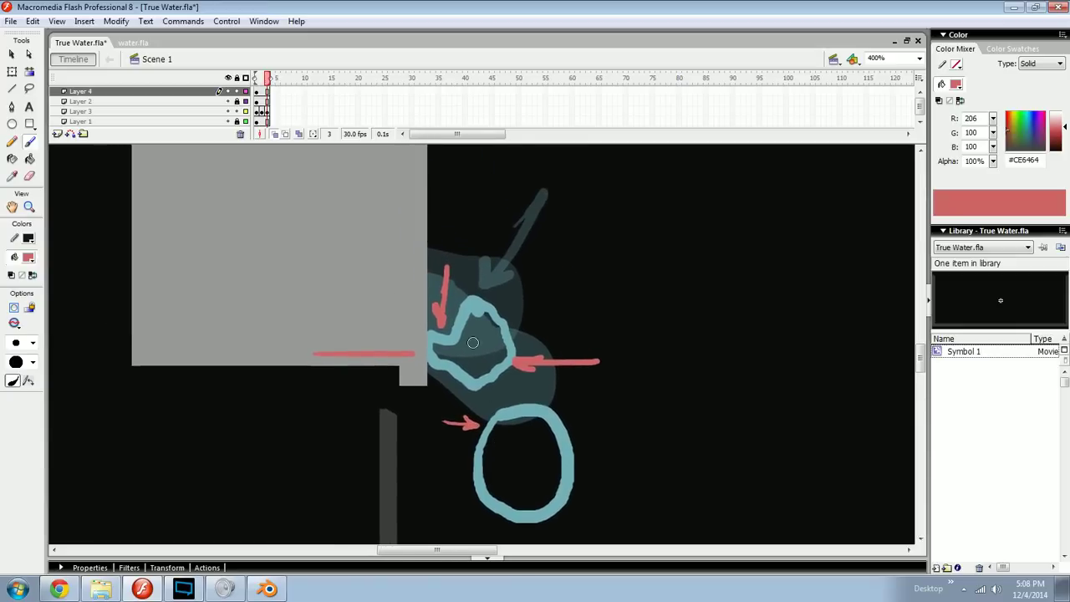
{"action": "mouse_move", "coordinate": [470, 382]}
{"action": "left_mouse_down"}
{"action": "mouse_move", "coordinate": [417, 424]}
{"action": "mouse_move", "coordinate": [468, 388]}
{"action": "left_mouse_up"}
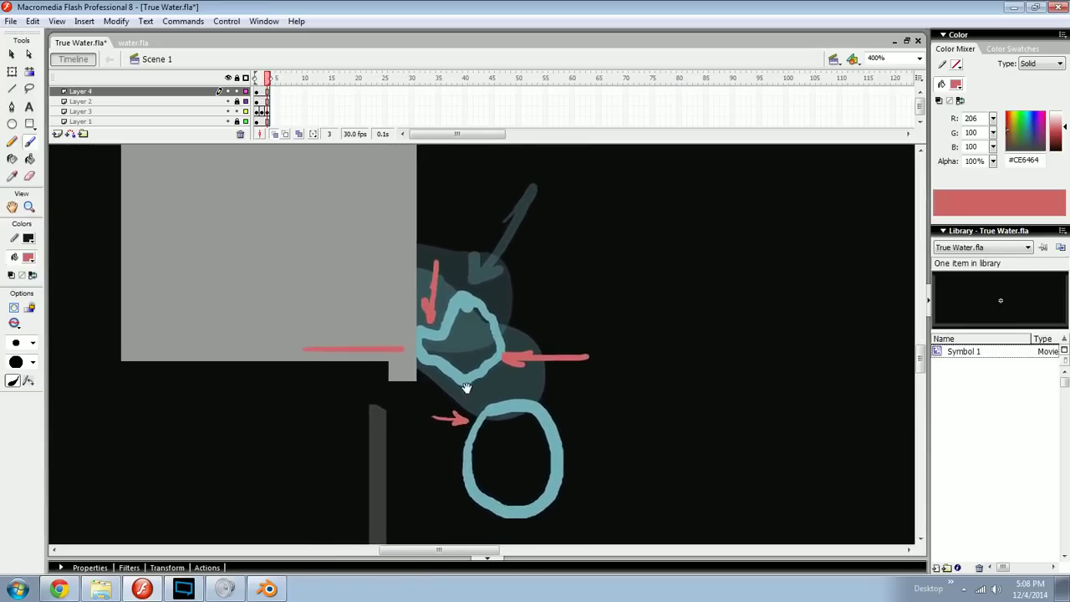
{"action": "left_click_drag", "start_coordinate": [365, 374], "coordinate": [413, 376]}
Step: Remove the red line and arrows from Layer 4
{"action": "key", "text": "ctrl+z"}
{"action": "key", "text": "ctrl+z"}
{"action": "key", "text": "ctrl+z"}
{"action": "key", "text": "ctrl+z"}
{"action": "key", "text": "ctrl+z"}
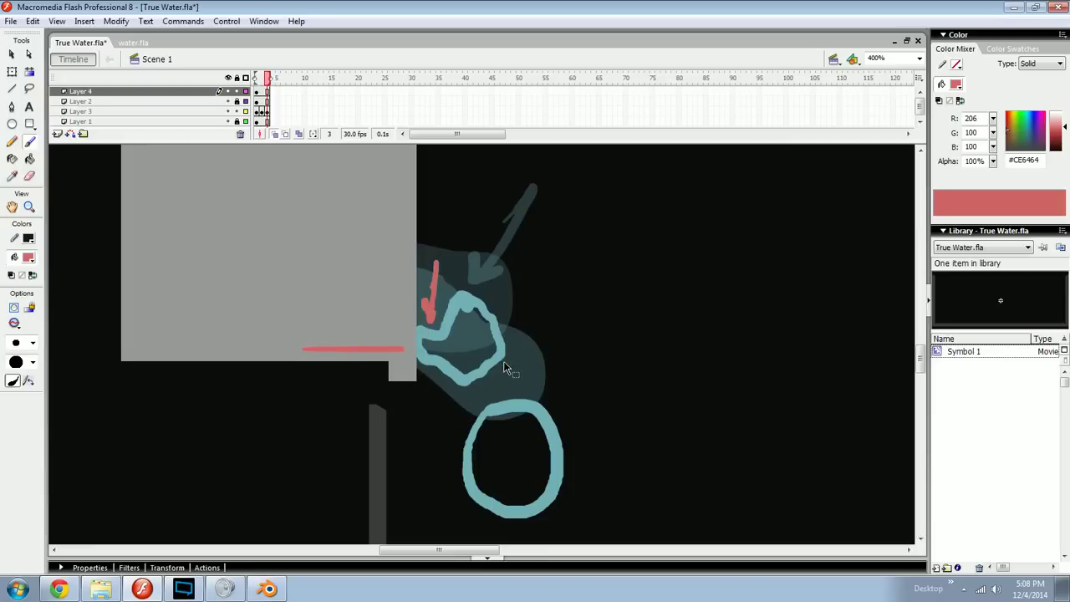
Step: Sample #72B1B8 from the water outline as the fill colour and make Layer 3 the active layer
{"action": "left_click", "coordinate": [32, 276]}
{"action": "left_click", "coordinate": [29, 258]}
{"action": "left_click", "coordinate": [464, 300]}
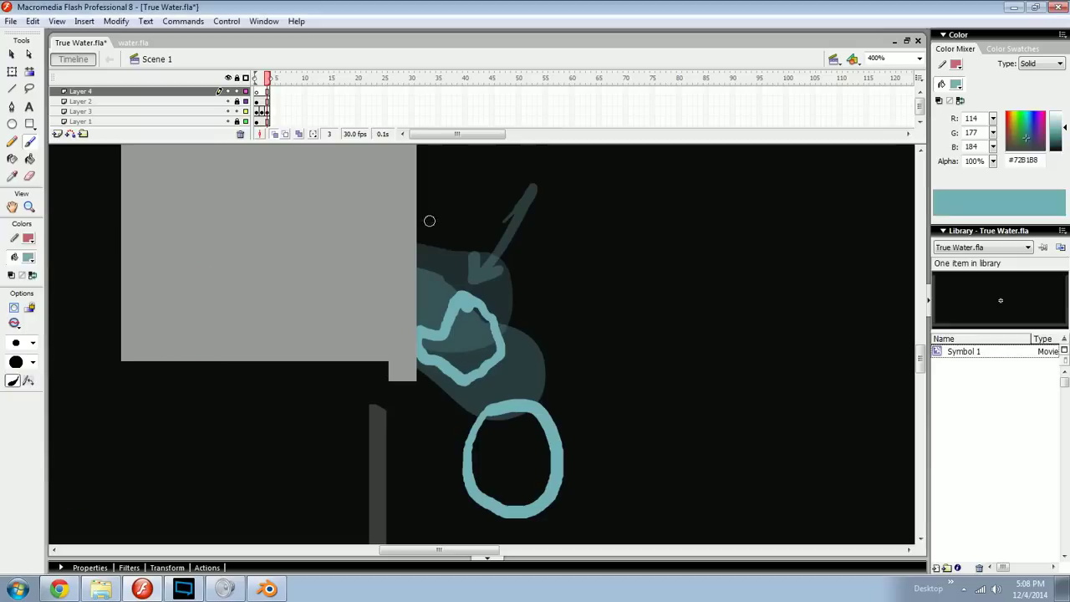
{"action": "left_click", "coordinate": [231, 110]}
{"action": "key", "text": "ctrl+minus"}
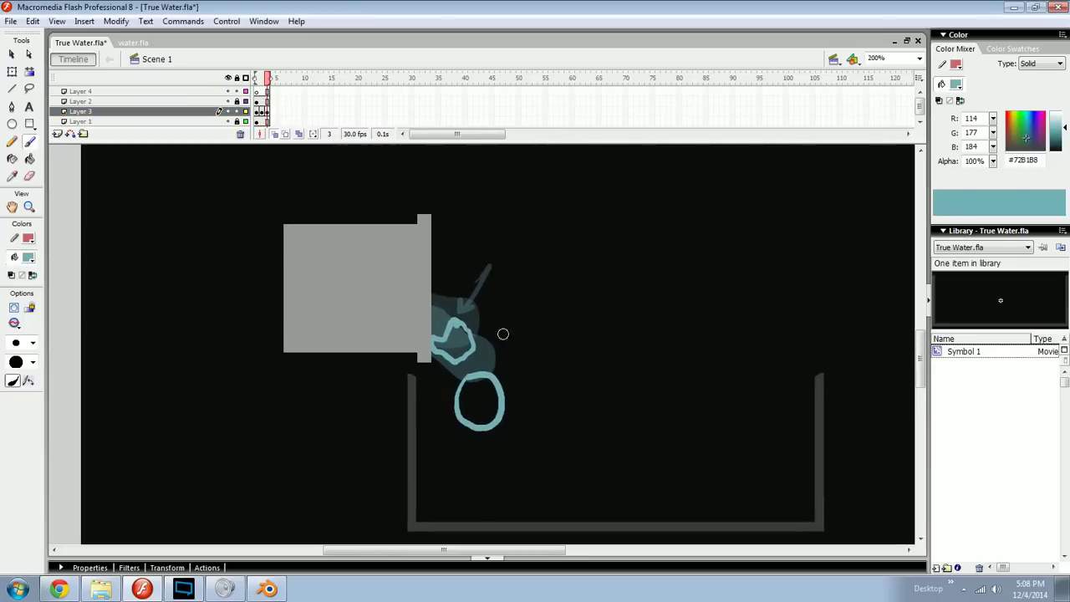
{"action": "key", "text": "ctrl+equal"}
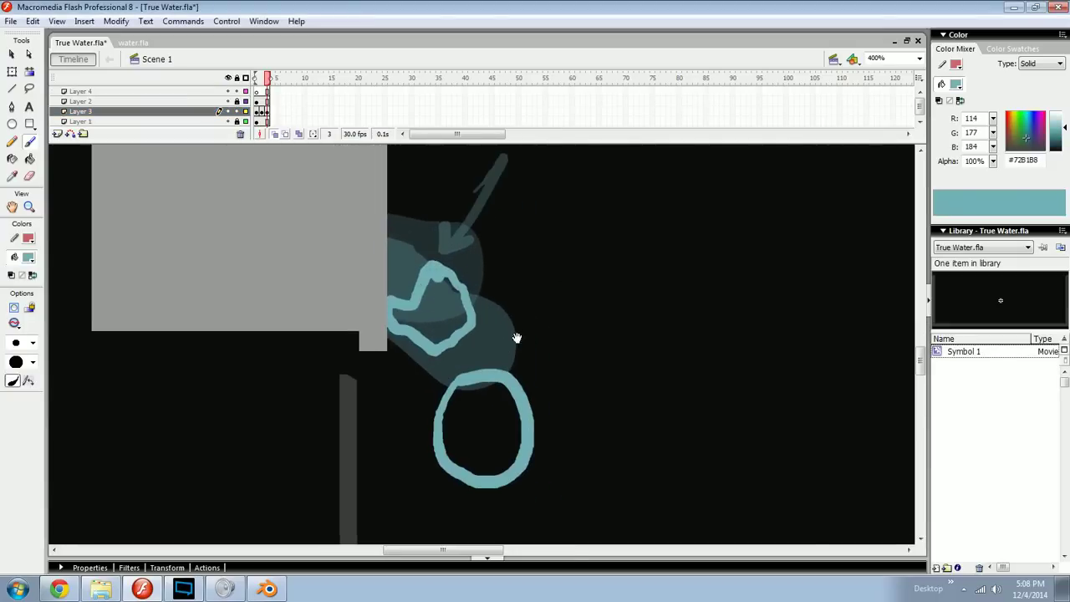
{"action": "left_click_drag", "start_coordinate": [538, 318], "coordinate": [380, 403]}
{"action": "key", "text": "ctrl+z"}
{"action": "key", "text": "ctrl+z"}
Step: Reshape the notched outline's lower edge and the oval's top on frame 3 so they bulge toward each other
{"action": "key", "text": "v"}
{"action": "left_click", "coordinate": [511, 368]}
{"action": "mouse_move", "coordinate": [576, 410]}
{"action": "left_mouse_down"}
{"action": "mouse_move", "coordinate": [454, 381]}
{"action": "mouse_move", "coordinate": [444, 359]}
{"action": "mouse_move", "coordinate": [470, 337]}
{"action": "mouse_move", "coordinate": [452, 346]}
{"action": "mouse_move", "coordinate": [488, 339]}
{"action": "left_mouse_up"}
{"action": "key", "text": "e"}
{"action": "mouse_move", "coordinate": [430, 368]}
{"action": "left_mouse_down"}
{"action": "mouse_move", "coordinate": [517, 357]}
{"action": "mouse_move", "coordinate": [453, 339]}
{"action": "left_mouse_up"}
{"action": "key", "text": "b"}
{"action": "key", "text": "ctrl+minus"}
{"action": "key", "text": "ctrl+equal"}
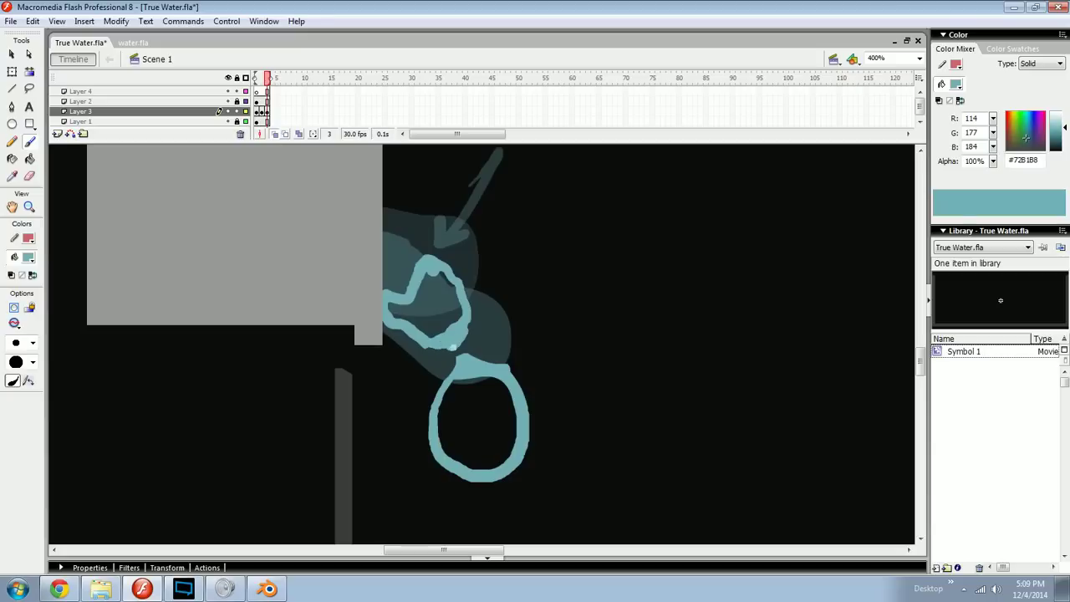
{"action": "key", "text": "ctrl+minus"}
{"action": "key", "text": "ctrl+equal"}
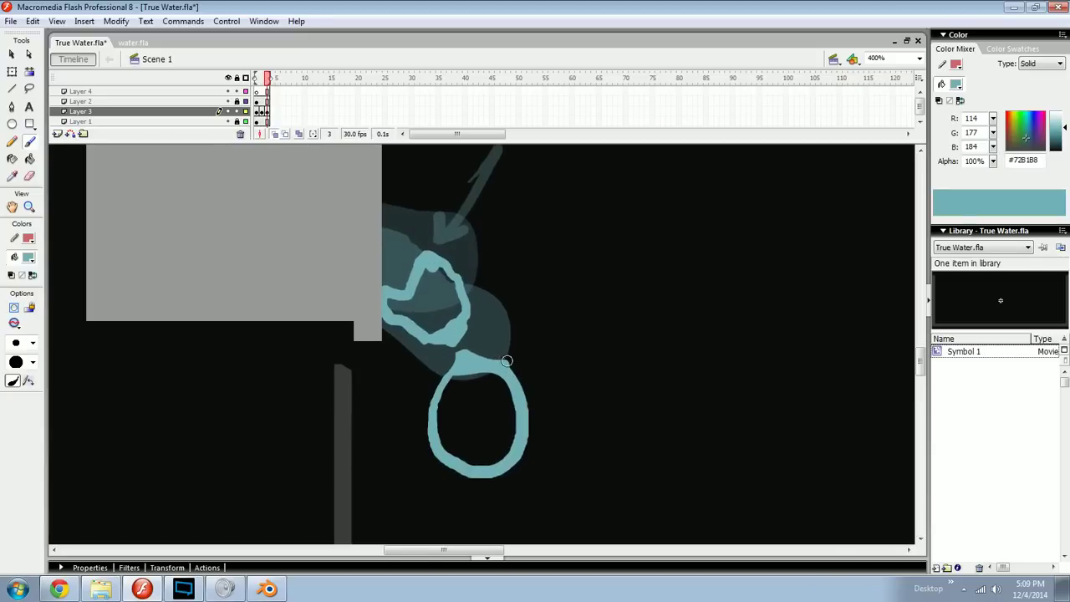
{"action": "key", "text": "e"}
{"action": "key", "text": "ctrl+minus"}
{"action": "key", "text": "b"}
{"action": "key", "text": "ctrl+equal"}
Step: Brush two inward-bowing curves in the empty area beside the pipe, with a V above an inverted V next to them
{"action": "left_click_drag", "start_coordinate": [609, 334], "coordinate": [421, 337]}
{"action": "mouse_move", "coordinate": [444, 235]}
{"action": "left_mouse_down"}
{"action": "mouse_move", "coordinate": [468, 269]}
{"action": "mouse_move", "coordinate": [451, 355]}
{"action": "left_mouse_up"}
{"action": "mouse_move", "coordinate": [532, 223]}
{"action": "left_mouse_down"}
{"action": "mouse_move", "coordinate": [505, 269]}
{"action": "mouse_move", "coordinate": [517, 320]}
{"action": "left_mouse_up"}
{"action": "left_click_drag", "start_coordinate": [585, 306], "coordinate": [457, 339]}
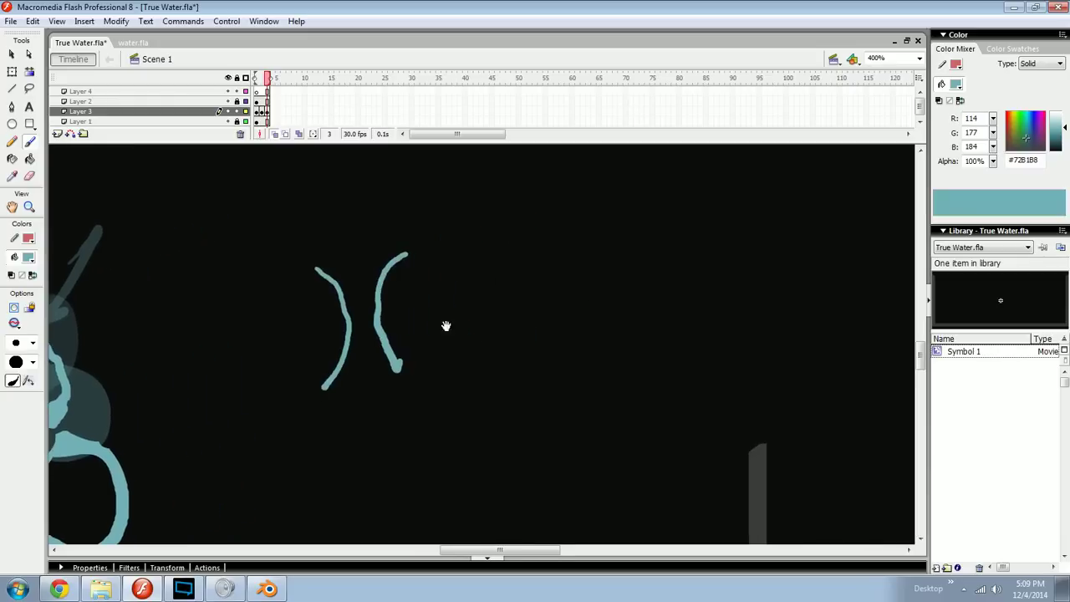
{"action": "mouse_move", "coordinate": [504, 259]}
{"action": "left_mouse_down"}
{"action": "mouse_move", "coordinate": [539, 305]}
{"action": "mouse_move", "coordinate": [570, 261]}
{"action": "left_mouse_up"}
{"action": "mouse_move", "coordinate": [499, 377]}
{"action": "left_mouse_down"}
{"action": "mouse_move", "coordinate": [539, 353]}
{"action": "mouse_move", "coordinate": [541, 337]}
{"action": "mouse_move", "coordinate": [574, 376]}
{"action": "left_mouse_up"}
Step: Dab two columns of small dots in the gap between the two inward-bowing curves
{"action": "left_click_drag", "start_coordinate": [602, 360], "coordinate": [474, 365]}
{"action": "mouse_move", "coordinate": [431, 333]}
{"action": "left_mouse_down"}
{"action": "mouse_move", "coordinate": [439, 341]}
{"action": "mouse_move", "coordinate": [539, 331]}
{"action": "left_mouse_up"}
{"action": "key", "text": "ctrl+="}
{"action": "left_click_drag", "start_coordinate": [493, 296], "coordinate": [528, 342]}
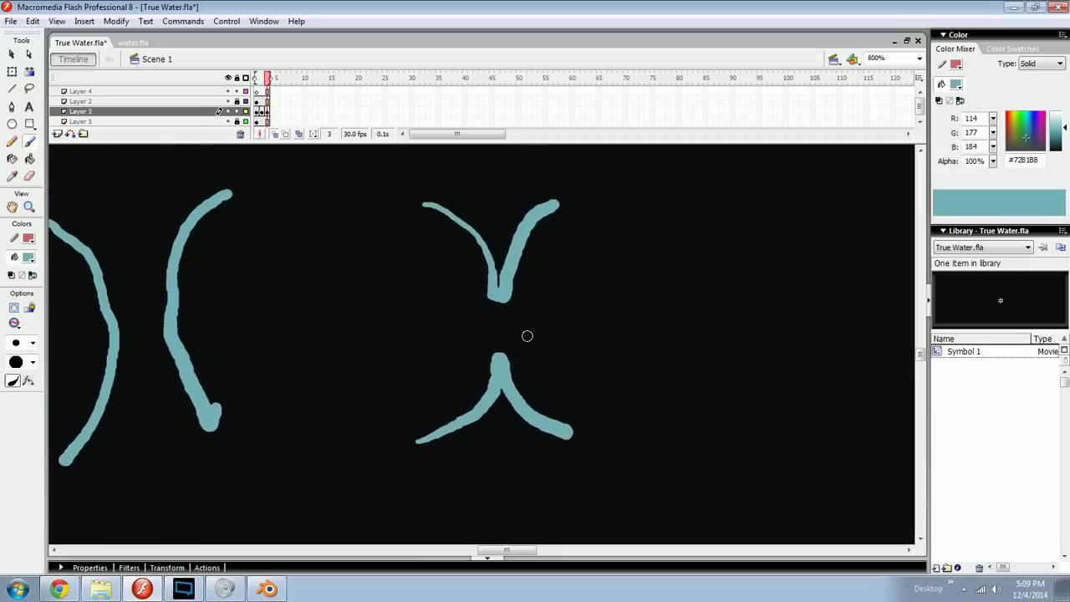
{"action": "mouse_move", "coordinate": [167, 316]}
{"action": "left_mouse_down"}
{"action": "mouse_move", "coordinate": [403, 304]}
{"action": "mouse_move", "coordinate": [452, 334]}
{"action": "left_mouse_up"}
{"action": "left_click", "coordinate": [405, 302]}
{"action": "left_click", "coordinate": [412, 329]}
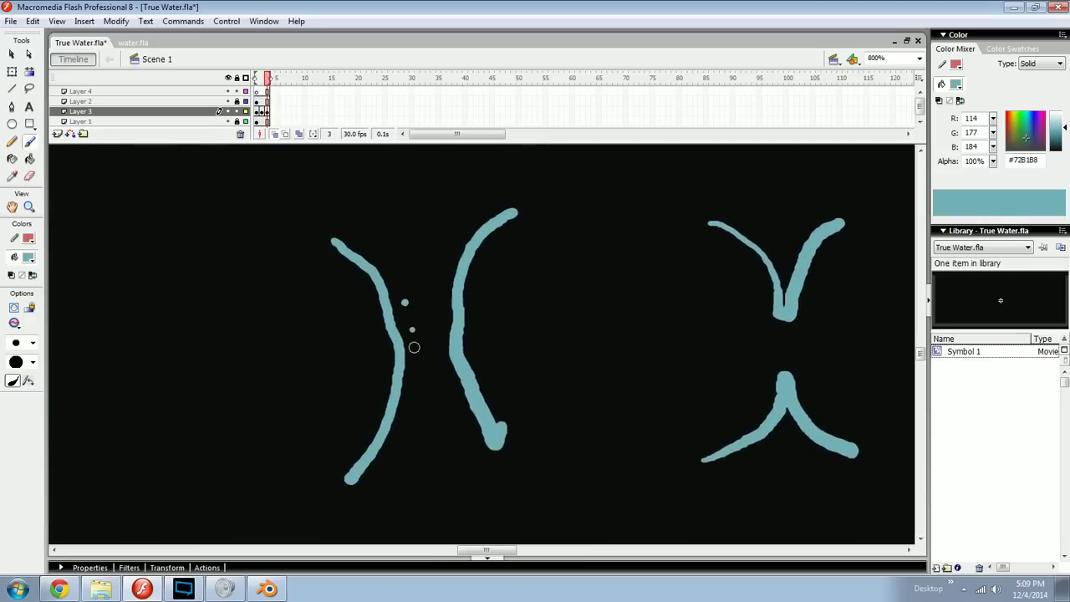
{"action": "left_click", "coordinate": [438, 330]}
{"action": "left_click", "coordinate": [438, 362]}
{"action": "left_click", "coordinate": [442, 383]}
{"action": "left_click", "coordinate": [445, 389]}
Step: Dab small dots along the underside of both arms of the inverted V
{"action": "left_click_drag", "start_coordinate": [527, 399], "coordinate": [413, 327]}
{"action": "left_click_drag", "start_coordinate": [598, 329], "coordinate": [407, 375]}
{"action": "left_click", "coordinate": [438, 433]}
{"action": "left_click", "coordinate": [452, 427]}
{"action": "left_click", "coordinate": [463, 420]}
{"action": "left_click", "coordinate": [473, 413]}
{"action": "left_click", "coordinate": [525, 434]}
{"action": "left_click", "coordinate": [535, 436]}
Step: Dab small dots along the inner side of the upper V
{"action": "mouse_move", "coordinate": [477, 237]}
{"action": "left_mouse_down"}
{"action": "mouse_move", "coordinate": [464, 261]}
{"action": "mouse_move", "coordinate": [489, 291]}
{"action": "mouse_move", "coordinate": [505, 261]}
{"action": "left_mouse_up"}
{"action": "left_click", "coordinate": [465, 261]}
{"action": "left_click", "coordinate": [478, 275]}
{"action": "left_click", "coordinate": [485, 283]}
{"action": "left_click", "coordinate": [490, 289]}
{"action": "left_click", "coordinate": [495, 283]}
{"action": "left_click", "coordinate": [507, 257]}
Step: Brush a U-shaped curve with a raised middle beside the V, and a mirrored two-humped curve below it
{"action": "key", "text": "ctrl+minus"}
{"action": "mouse_move", "coordinate": [585, 349]}
{"action": "left_mouse_down"}
{"action": "mouse_move", "coordinate": [509, 334]}
{"action": "mouse_move", "coordinate": [518, 353]}
{"action": "left_mouse_up"}
{"action": "key", "text": "ctrl+equal"}
{"action": "mouse_move", "coordinate": [417, 267]}
{"action": "left_mouse_down"}
{"action": "mouse_move", "coordinate": [561, 333]}
{"action": "mouse_move", "coordinate": [634, 302]}
{"action": "mouse_move", "coordinate": [635, 280]}
{"action": "left_mouse_up"}
{"action": "left_click_drag", "start_coordinate": [615, 338], "coordinate": [599, 265]}
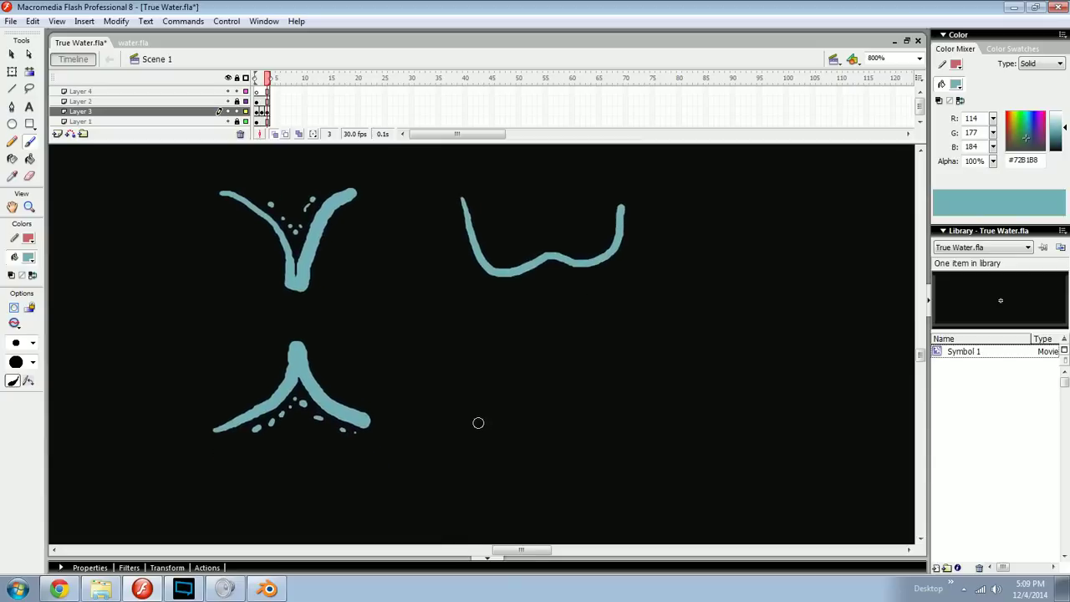
{"action": "mouse_move", "coordinate": [440, 419]}
{"action": "left_mouse_down"}
{"action": "mouse_move", "coordinate": [490, 382]}
{"action": "mouse_move", "coordinate": [596, 377]}
{"action": "mouse_move", "coordinate": [630, 424]}
{"action": "left_mouse_up"}
{"action": "mouse_move", "coordinate": [439, 393]}
{"action": "left_mouse_down"}
{"action": "mouse_move", "coordinate": [552, 387]}
{"action": "mouse_move", "coordinate": [547, 396]}
{"action": "left_mouse_up"}
{"action": "mouse_move", "coordinate": [485, 309]}
{"action": "left_mouse_down"}
{"action": "mouse_move", "coordinate": [516, 332]}
{"action": "mouse_move", "coordinate": [536, 378]}
{"action": "mouse_move", "coordinate": [559, 322]}
{"action": "mouse_move", "coordinate": [525, 319]}
{"action": "mouse_move", "coordinate": [572, 356]}
{"action": "left_mouse_up"}
{"action": "key", "text": "ctrl+z"}
{"action": "key", "text": "ctrl+z"}
{"action": "left_click_drag", "start_coordinate": [745, 348], "coordinate": [364, 370]}
{"action": "mouse_move", "coordinate": [528, 295]}
{"action": "left_mouse_down"}
{"action": "mouse_move", "coordinate": [697, 401]}
{"action": "mouse_move", "coordinate": [697, 276]}
{"action": "left_mouse_up"}
{"action": "key", "text": "ctrl+z"}
{"action": "mouse_move", "coordinate": [179, 316]}
{"action": "left_mouse_down"}
{"action": "mouse_move", "coordinate": [453, 297]}
{"action": "mouse_move", "coordinate": [362, 311]}
{"action": "mouse_move", "coordinate": [411, 353]}
{"action": "mouse_move", "coordinate": [375, 336]}
{"action": "mouse_move", "coordinate": [368, 305]}
{"action": "mouse_move", "coordinate": [394, 310]}
{"action": "left_mouse_up"}
{"action": "key", "text": "ctrl+z"}
{"action": "key", "text": "ctrl+z"}
{"action": "key", "text": "ctrl+z"}
Step: Dab a row of small dots along the inside of the U-shaped curve with the raised middle
{"action": "left_click_drag", "start_coordinate": [559, 346], "coordinate": [476, 380]}
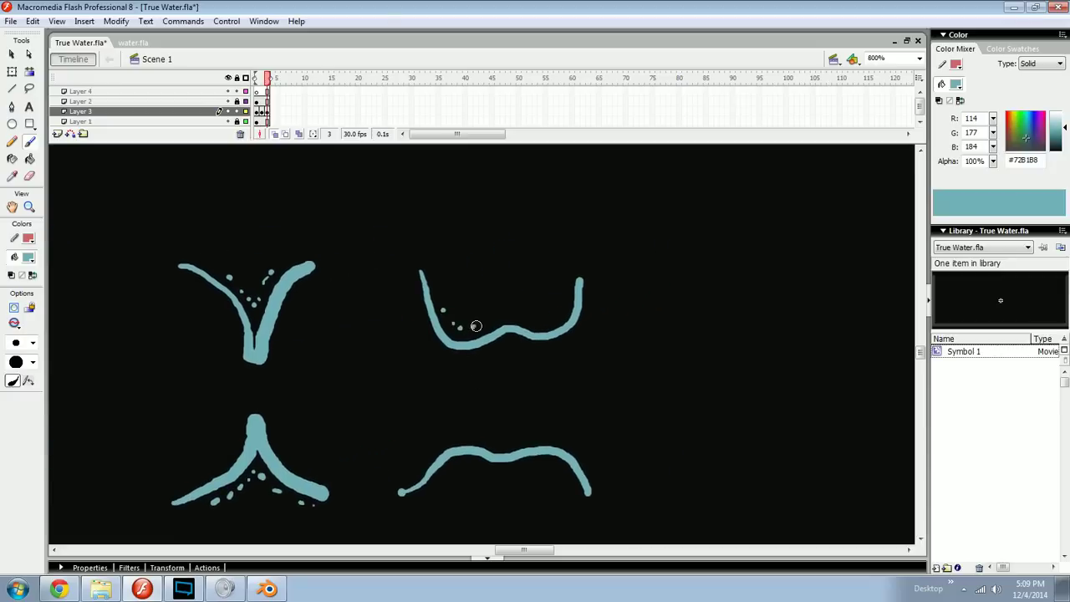
{"action": "left_click", "coordinate": [509, 315]}
{"action": "left_click", "coordinate": [519, 318]}
{"action": "left_click", "coordinate": [533, 323]}
{"action": "left_click_drag", "start_coordinate": [422, 367], "coordinate": [465, 354]}
{"action": "mouse_move", "coordinate": [340, 301]}
{"action": "left_mouse_down"}
{"action": "mouse_move", "coordinate": [527, 249]}
{"action": "mouse_move", "coordinate": [590, 278]}
{"action": "mouse_move", "coordinate": [458, 413]}
{"action": "mouse_move", "coordinate": [537, 298]}
{"action": "left_mouse_up"}
{"action": "left_click_drag", "start_coordinate": [470, 401], "coordinate": [533, 430]}
{"action": "left_click_drag", "start_coordinate": [465, 399], "coordinate": [485, 399]}
{"action": "mouse_move", "coordinate": [454, 432]}
{"action": "left_mouse_down"}
{"action": "mouse_move", "coordinate": [425, 269]}
{"action": "mouse_move", "coordinate": [416, 279]}
{"action": "left_mouse_up"}
{"action": "left_click_drag", "start_coordinate": [425, 269], "coordinate": [436, 282]}
{"action": "key", "text": "ctrl+z"}
{"action": "key", "text": "ctrl+z"}
{"action": "key", "text": "ctrl+z"}
{"action": "key", "text": "ctrl+z"}
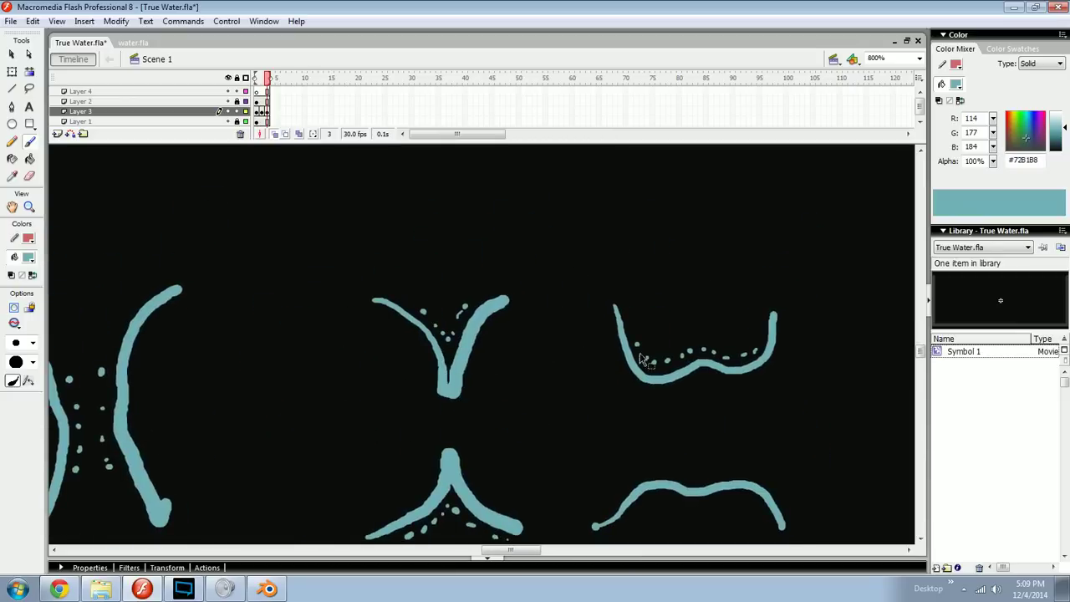
{"action": "mouse_move", "coordinate": [693, 388]}
{"action": "left_mouse_down"}
{"action": "mouse_move", "coordinate": [554, 390]}
{"action": "mouse_move", "coordinate": [565, 376]}
{"action": "mouse_move", "coordinate": [580, 381]}
{"action": "left_mouse_up"}
{"action": "key", "text": "ctrl+z"}
{"action": "left_click_drag", "start_coordinate": [563, 420], "coordinate": [564, 381]}
{"action": "left_click_drag", "start_coordinate": [557, 392], "coordinate": [577, 391]}
{"action": "key", "text": "ctrl+z"}
{"action": "key", "text": "ctrl+z"}
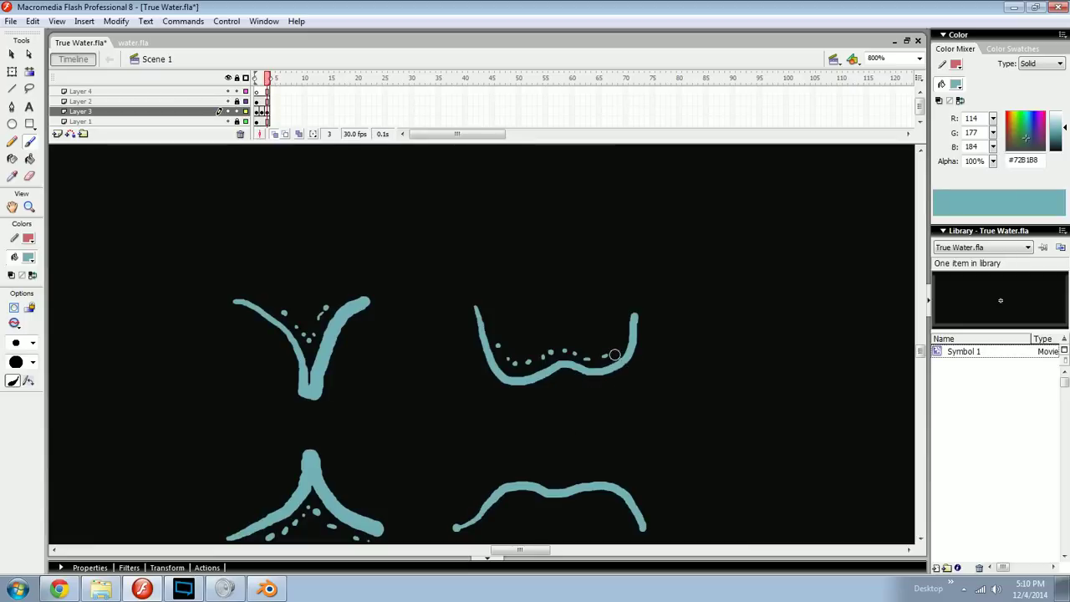
Step: Dab a row of small dots and short dashes beneath the two-humped lower curve
{"action": "scroll", "coordinate": [496, 401], "scroll_direction": "down", "scroll_amount": 3}
{"action": "left_click", "coordinate": [497, 411]}
{"action": "left_click_drag", "start_coordinate": [503, 403], "coordinate": [509, 398]}
{"action": "left_click_drag", "start_coordinate": [513, 398], "coordinate": [519, 396]}
{"action": "left_click", "coordinate": [538, 405]}
{"action": "left_click", "coordinate": [552, 407]}
{"action": "left_click", "coordinate": [584, 398]}
{"action": "left_click", "coordinate": [608, 406]}
Step: Brush a smooth bowl-shaped arc above a dome-shaped arc beside the wavy pair and dot the inner sides
{"action": "left_click_drag", "start_coordinate": [752, 368], "coordinate": [511, 340]}
{"action": "mouse_move", "coordinate": [433, 422]}
{"action": "left_mouse_down"}
{"action": "mouse_move", "coordinate": [468, 396]}
{"action": "mouse_move", "coordinate": [563, 375]}
{"action": "left_mouse_up"}
{"action": "key", "text": "ctrl+z"}
{"action": "mouse_move", "coordinate": [436, 409]}
{"action": "left_mouse_down"}
{"action": "mouse_move", "coordinate": [539, 383]}
{"action": "mouse_move", "coordinate": [572, 419]}
{"action": "left_mouse_up"}
{"action": "mouse_move", "coordinate": [409, 216]}
{"action": "left_mouse_down"}
{"action": "mouse_move", "coordinate": [491, 297]}
{"action": "mouse_move", "coordinate": [577, 249]}
{"action": "left_mouse_up"}
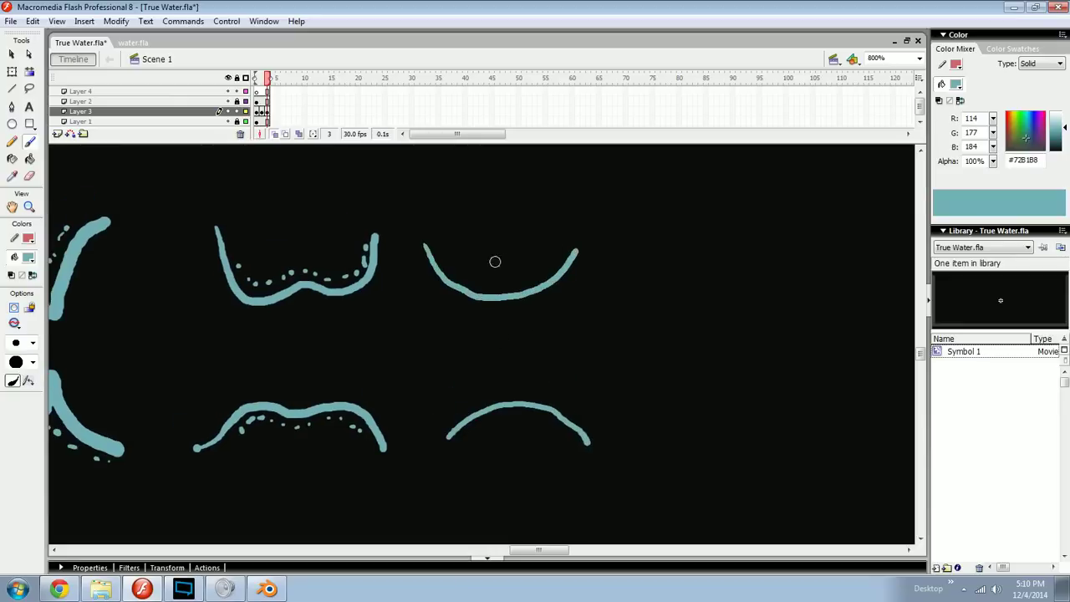
{"action": "left_click", "coordinate": [493, 423]}
{"action": "left_click", "coordinate": [525, 413]}
{"action": "left_click", "coordinate": [557, 432]}
Step: Brush a large circle outline between the pipe and the pair of inward-bowing curves
{"action": "key", "text": "ctrl+minus"}
{"action": "left_click_drag", "start_coordinate": [434, 406], "coordinate": [698, 401]}
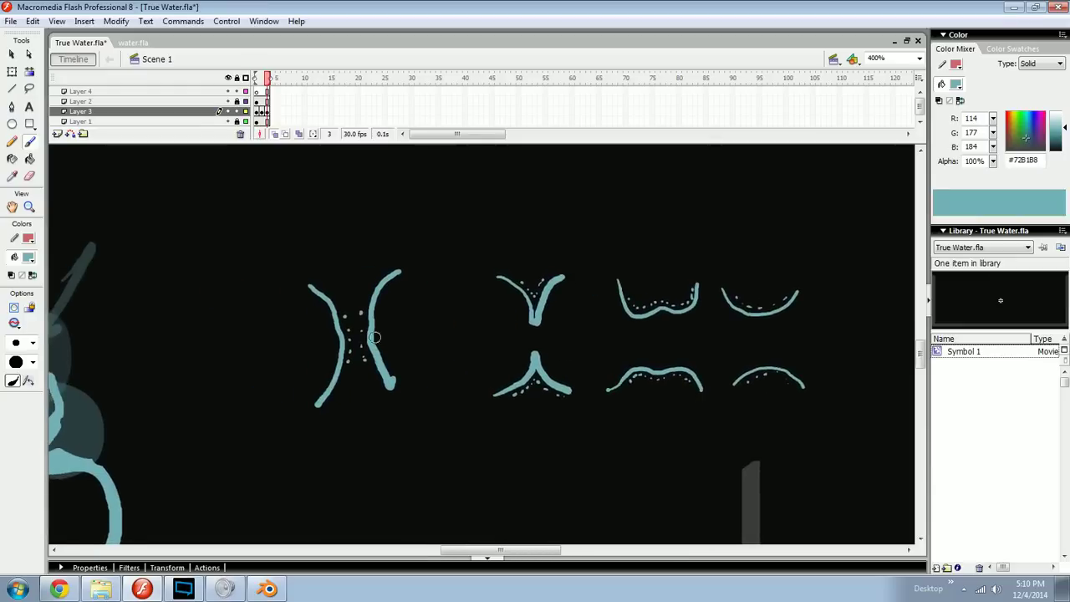
{"action": "left_click_drag", "start_coordinate": [344, 325], "coordinate": [495, 339]}
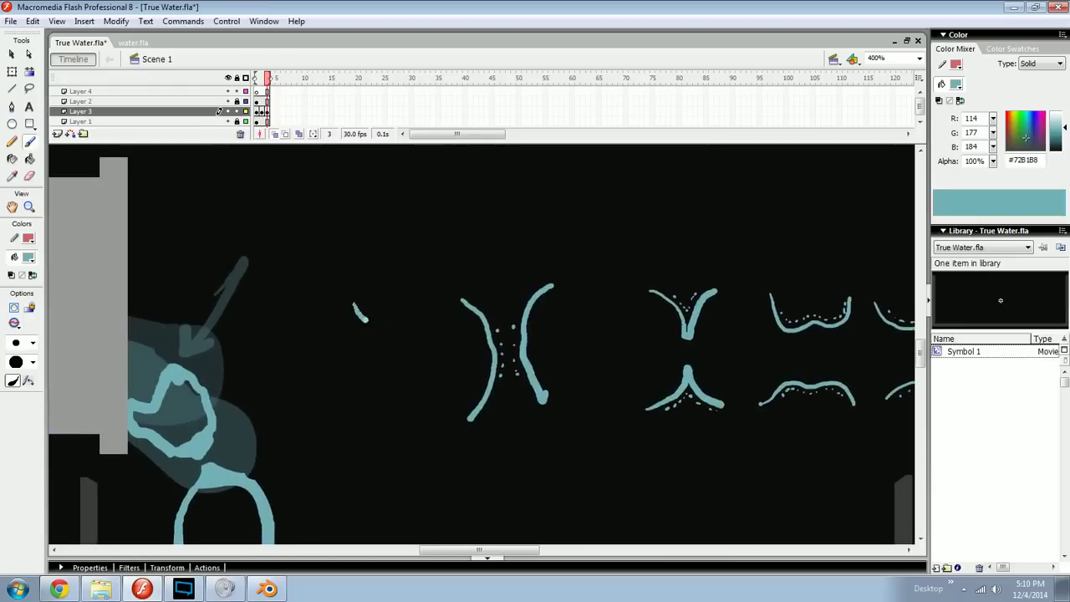
{"action": "left_click_drag", "start_coordinate": [360, 316], "coordinate": [441, 309]}
{"action": "key", "text": "ctrl+z"}
{"action": "left_click_drag", "start_coordinate": [391, 300], "coordinate": [376, 368]}
{"action": "key", "text": "ctrl+z"}
{"action": "left_click_drag", "start_coordinate": [365, 299], "coordinate": [364, 302]}
Step: Close the inward-bowing curves into an hourglass blob and the V pair into two pointed drops with rounded outlines
{"action": "left_click_drag", "start_coordinate": [468, 359], "coordinate": [393, 364]}
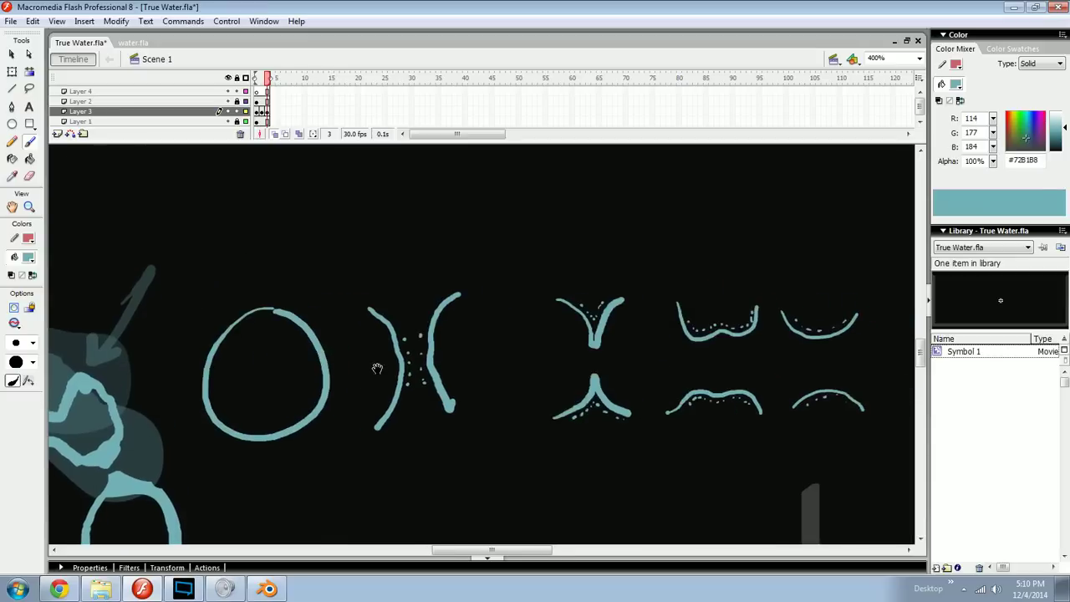
{"action": "left_click_drag", "start_coordinate": [339, 302], "coordinate": [433, 290]}
{"action": "mouse_move", "coordinate": [364, 413]}
{"action": "left_mouse_down"}
{"action": "mouse_move", "coordinate": [364, 434]}
{"action": "mouse_move", "coordinate": [427, 398]}
{"action": "left_mouse_up"}
{"action": "left_click_drag", "start_coordinate": [529, 282], "coordinate": [590, 295]}
{"action": "mouse_move", "coordinate": [549, 398]}
{"action": "left_mouse_down"}
{"action": "mouse_move", "coordinate": [535, 448]}
{"action": "mouse_move", "coordinate": [562, 449]}
{"action": "left_mouse_up"}
{"action": "left_click_drag", "start_coordinate": [598, 395], "coordinate": [584, 442]}
Step: Close the wavy curve pair and the smooth arc pair into separate rounded droplets
{"action": "left_click_drag", "start_coordinate": [643, 379], "coordinate": [554, 387]}
{"action": "mouse_move", "coordinate": [562, 308]}
{"action": "left_mouse_down"}
{"action": "mouse_move", "coordinate": [572, 279]}
{"action": "mouse_move", "coordinate": [645, 313]}
{"action": "left_mouse_up"}
{"action": "left_click_drag", "start_coordinate": [555, 413], "coordinate": [729, 398]}
{"action": "mouse_move", "coordinate": [667, 307]}
{"action": "left_mouse_down"}
{"action": "mouse_move", "coordinate": [740, 331]}
{"action": "mouse_move", "coordinate": [620, 353]}
{"action": "mouse_move", "coordinate": [786, 317]}
{"action": "left_mouse_up"}
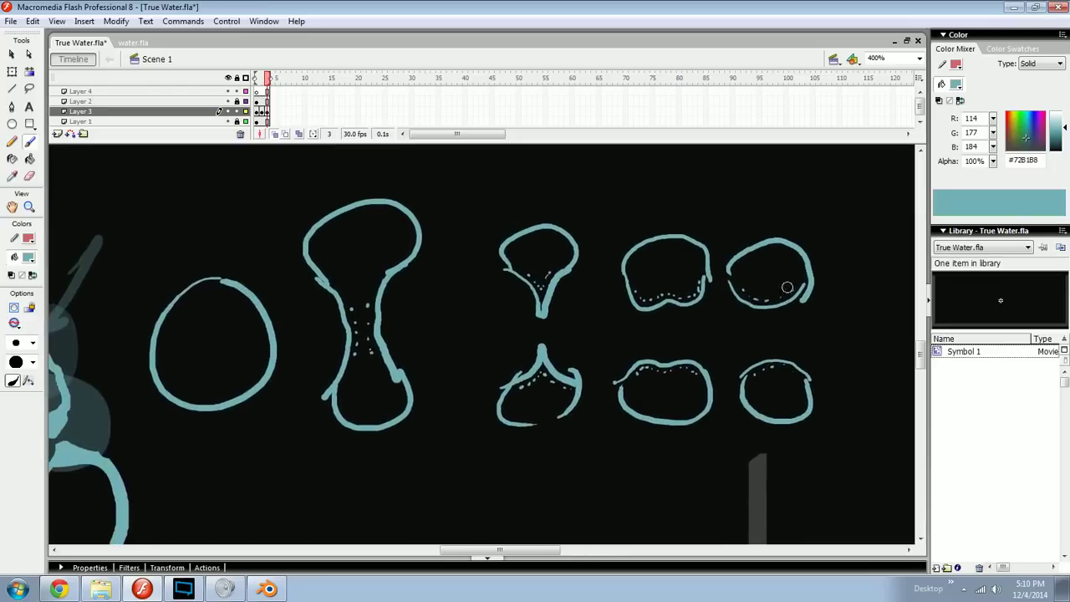
Step: Convert the whole row of droplet sketches into a movie clip symbol and delete its instance from the stage
{"action": "key", "text": "v"}
{"action": "mouse_move", "coordinate": [864, 159]}
{"action": "left_mouse_down"}
{"action": "mouse_move", "coordinate": [239, 470]}
{"action": "mouse_move", "coordinate": [130, 445]}
{"action": "left_mouse_up"}
{"action": "key", "text": "F8"}
{"action": "key", "text": "Return"}
{"action": "key", "text": "Delete"}
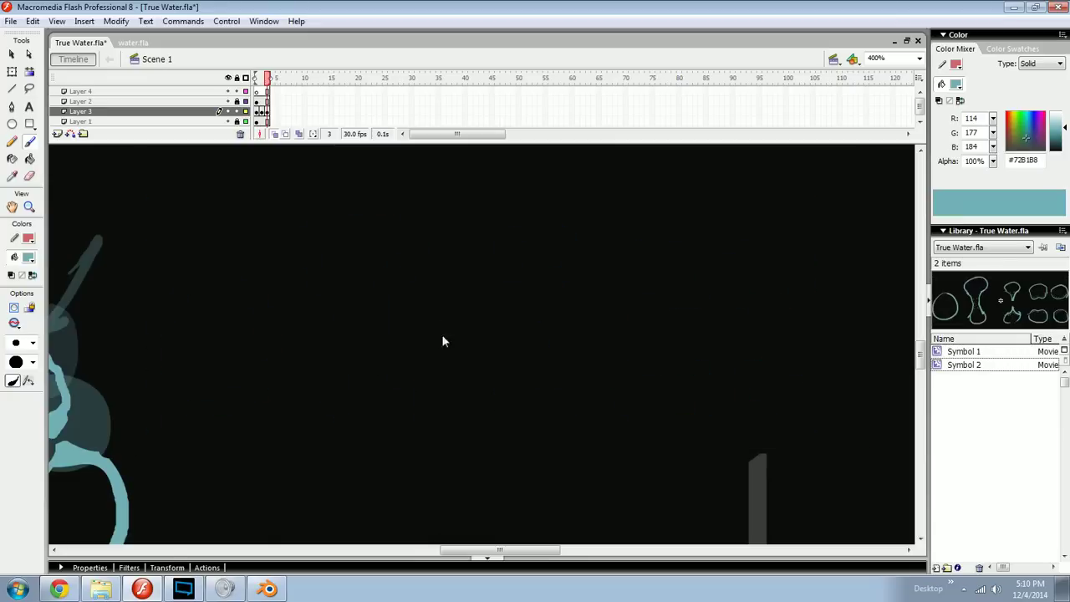
Step: Insert a blank keyframe at frame 4 of Layer 3 and brush a drop outline with a notched top over the oval's lower edge
{"action": "left_click_drag", "start_coordinate": [279, 421], "coordinate": [536, 312]}
{"action": "left_click_drag", "start_coordinate": [450, 293], "coordinate": [483, 293]}
{"action": "key", "text": "F7"}
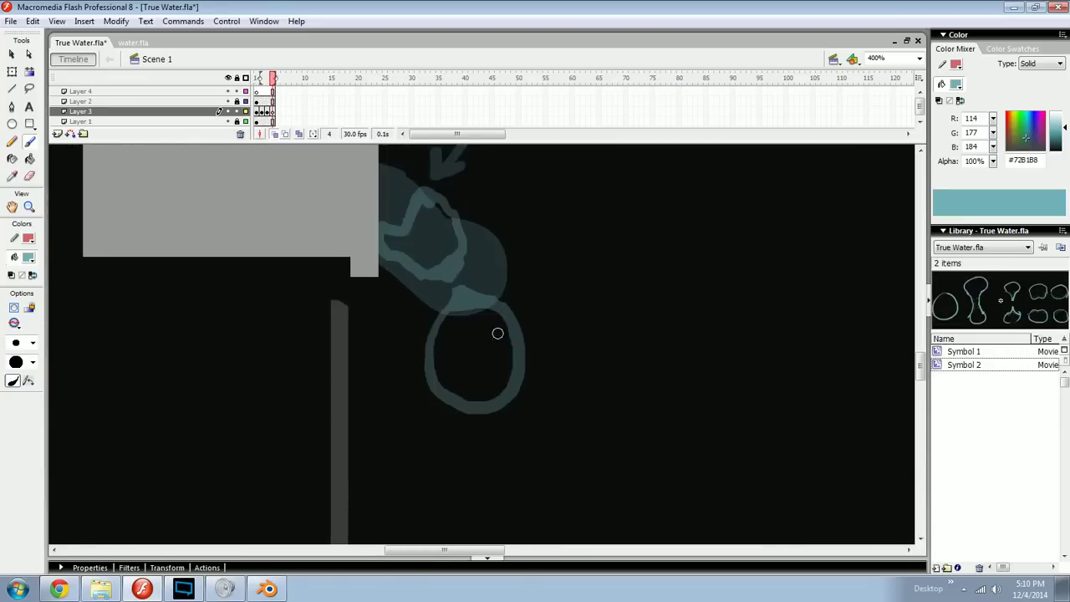
{"action": "key", "text": "ctrl+minus"}
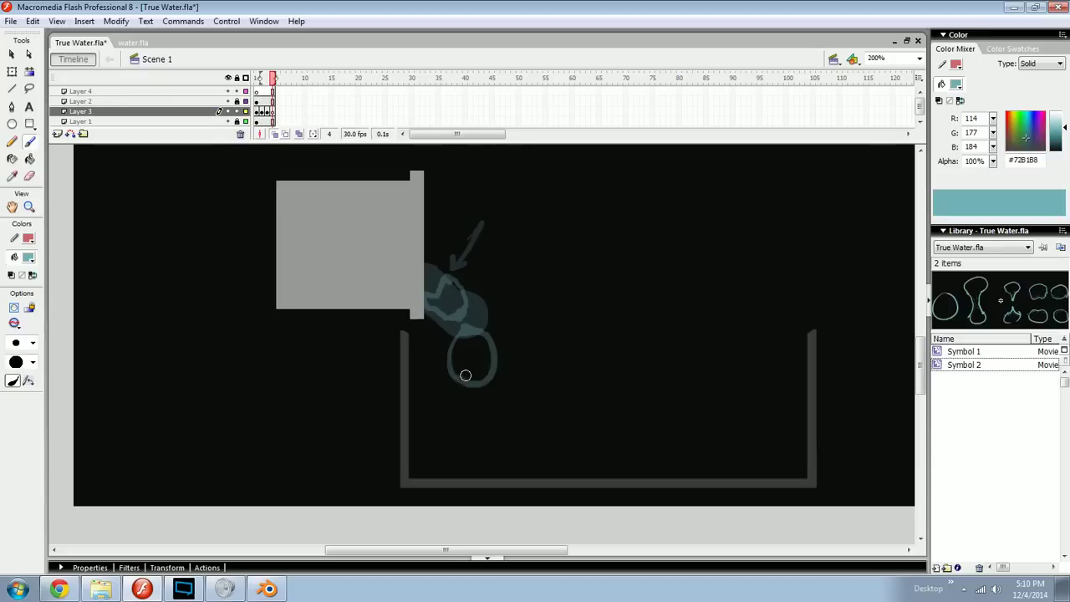
{"action": "mouse_move", "coordinate": [456, 372]}
{"action": "left_mouse_down"}
{"action": "mouse_move", "coordinate": [471, 415]}
{"action": "mouse_move", "coordinate": [498, 381]}
{"action": "mouse_move", "coordinate": [454, 376]}
{"action": "mouse_move", "coordinate": [469, 421]}
{"action": "mouse_move", "coordinate": [488, 370]}
{"action": "mouse_move", "coordinate": [454, 387]}
{"action": "left_mouse_up"}
{"action": "key", "text": "ctrl+z"}
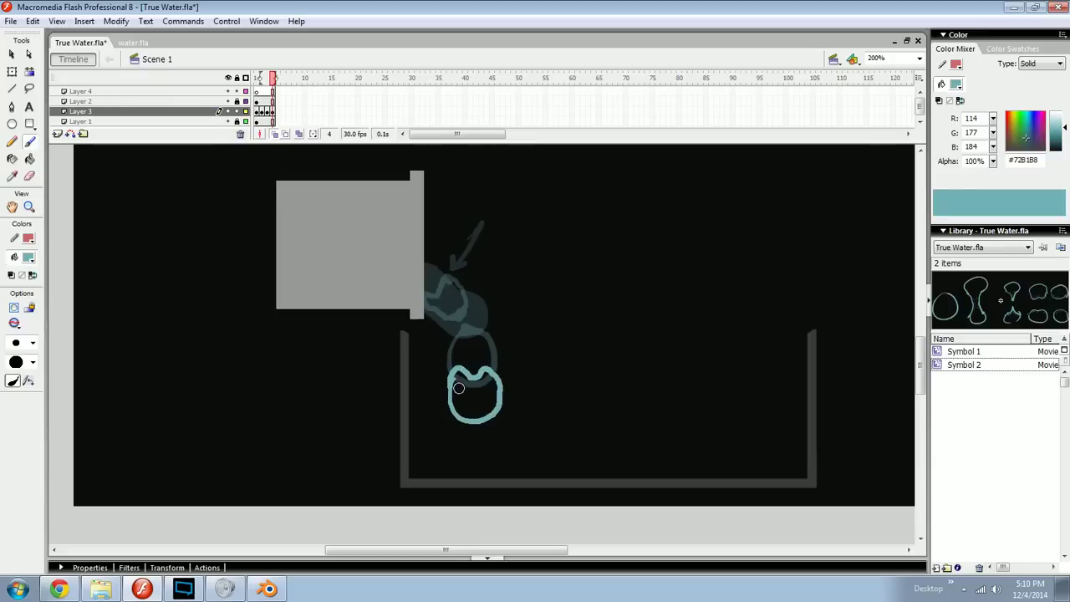
{"action": "key", "text": "comma"}
{"action": "key", "text": "period"}
{"action": "key", "text": "comma"}
{"action": "key", "text": "period"}
{"action": "left_click_drag", "start_coordinate": [595, 265], "coordinate": [536, 294]}
Step: Dab a dot between the two pointed drops in Symbol 2 and another above the notched drop outline in Scene 1
{"action": "double_click", "coordinate": [1032, 280]}
{"action": "key", "text": "ctrl+equal"}
{"action": "key", "text": "ctrl+equal"}
{"action": "key", "text": "ctrl+equal"}
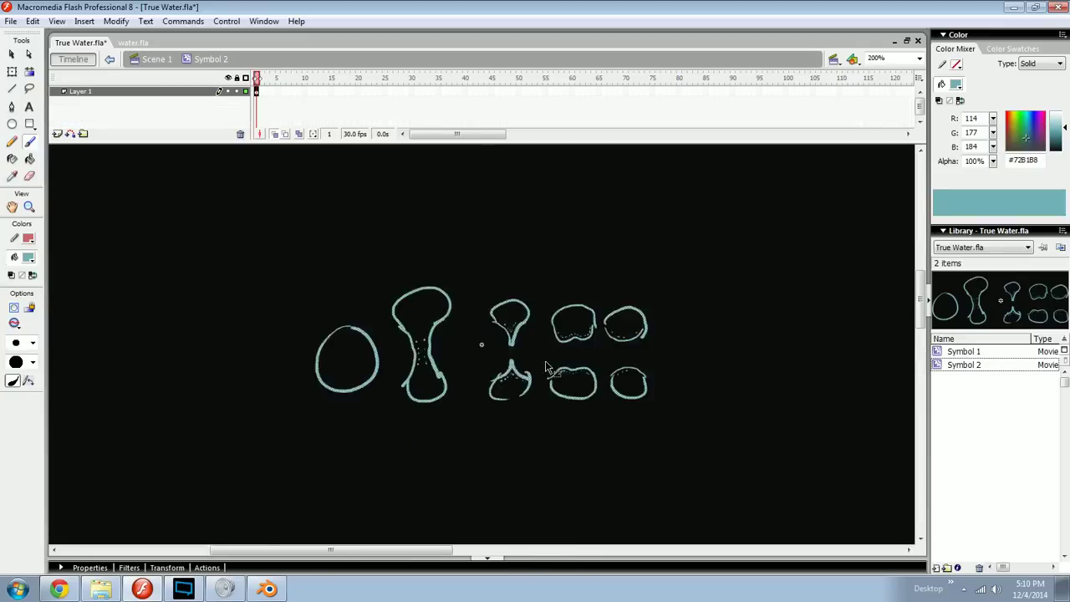
{"action": "key", "text": "ctrl+minus"}
{"action": "key", "text": "ctrl+minus"}
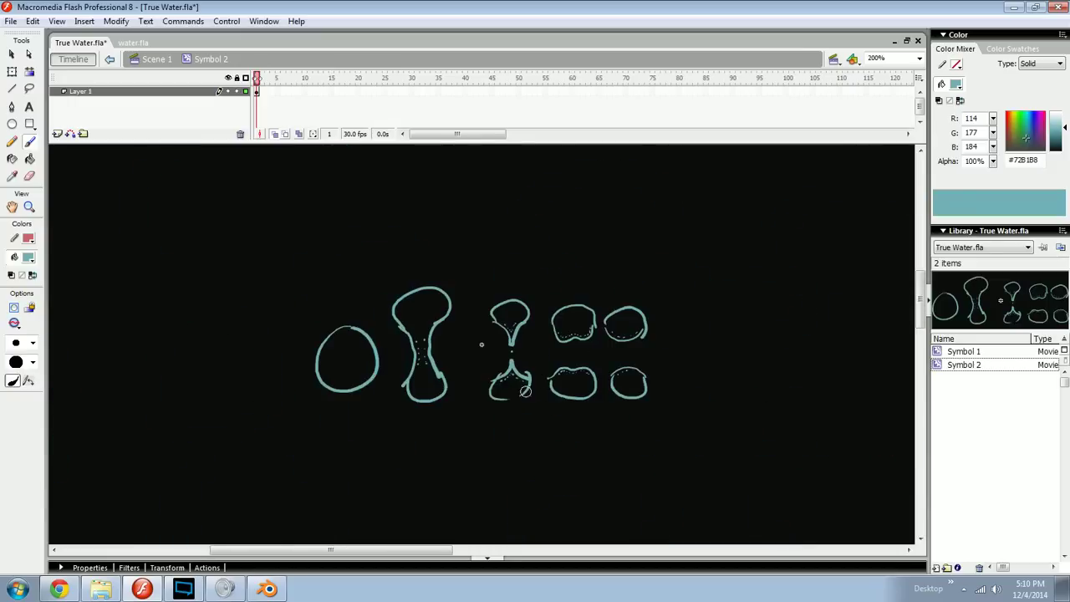
{"action": "left_click", "coordinate": [155, 59]}
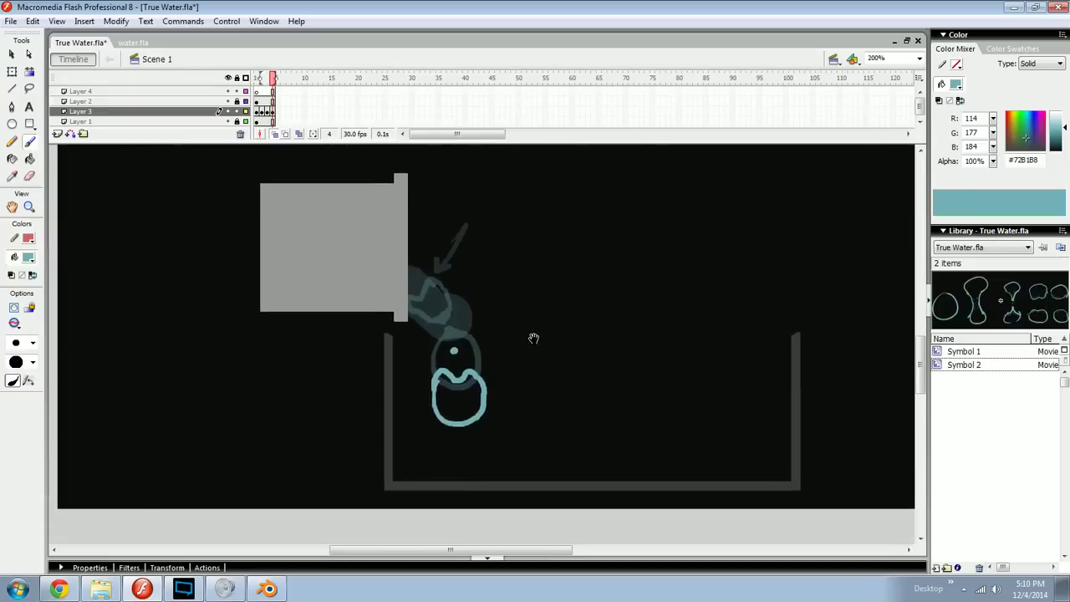
Step: Compare frame 4's dot and notched drop outline with the preceding frame
{"action": "key", "text": "ctrl+equal"}
{"action": "left_click_drag", "start_coordinate": [385, 277], "coordinate": [409, 315]}
{"action": "mouse_move", "coordinate": [472, 360]}
{"action": "left_mouse_down"}
{"action": "mouse_move", "coordinate": [465, 330]}
{"action": "mouse_move", "coordinate": [486, 365]}
{"action": "left_mouse_up"}
{"action": "key", "text": "ctrl+minus"}
{"action": "key", "text": "ctrl+equal"}
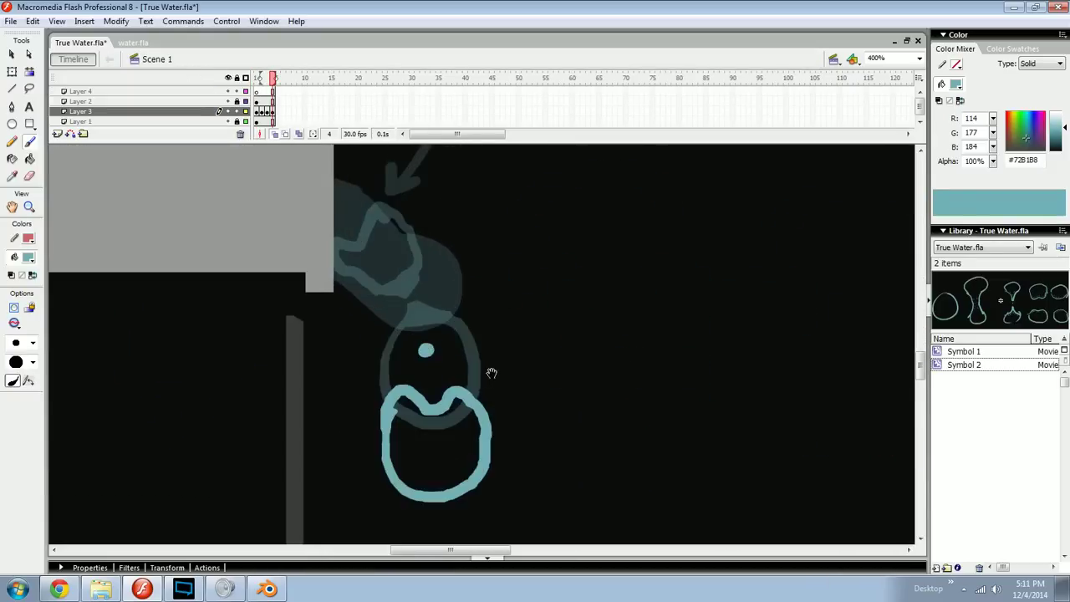
{"action": "key", "text": "comma"}
{"action": "key", "text": "period"}
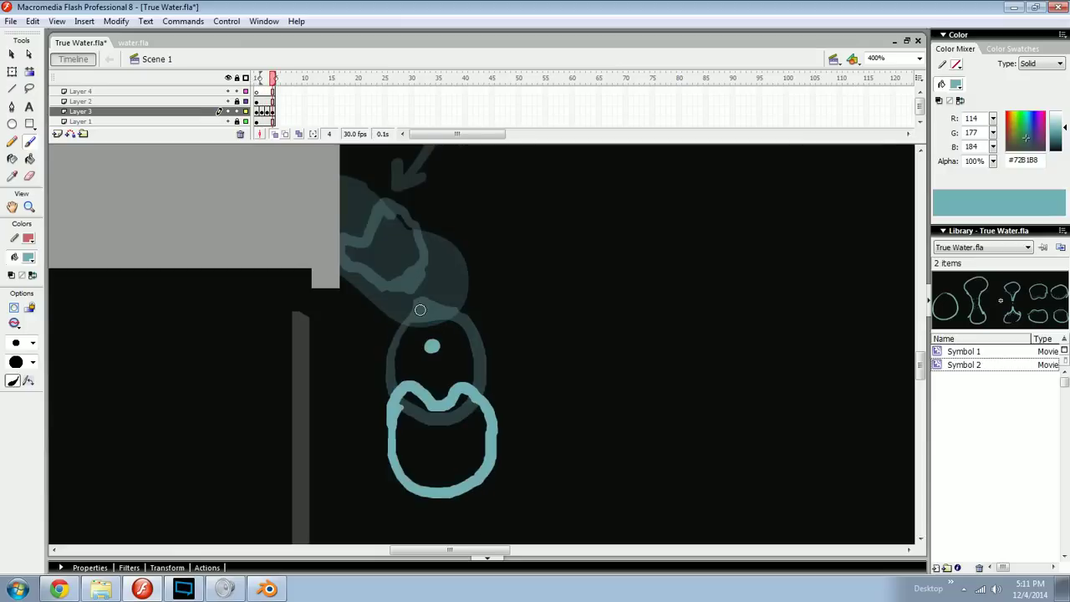
Step: Brush a second arrow on frame 2 pointing at the outer edge of the filled water blob
{"action": "key", "text": "comma"}
{"action": "key", "text": "comma"}
{"action": "left_click_drag", "start_coordinate": [428, 308], "coordinate": [463, 382]}
{"action": "key", "text": "period"}
{"action": "mouse_move", "coordinate": [527, 324]}
{"action": "left_mouse_down"}
{"action": "mouse_move", "coordinate": [473, 364]}
{"action": "mouse_move", "coordinate": [493, 369]}
{"action": "mouse_move", "coordinate": [497, 342]}
{"action": "left_mouse_up"}
{"action": "key", "text": "ctrl+z"}
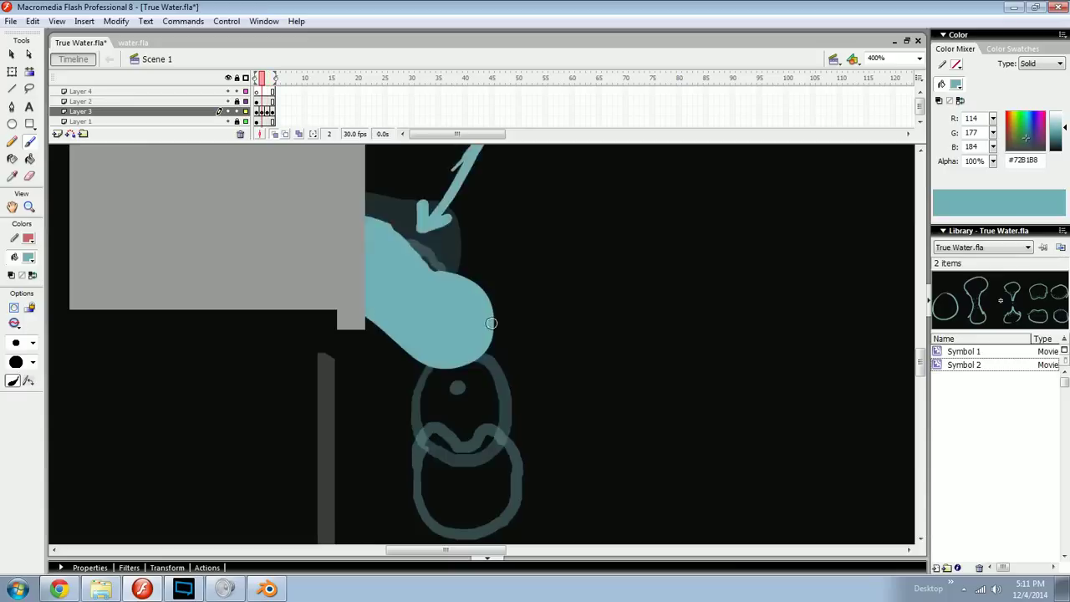
{"action": "mouse_move", "coordinate": [587, 247]}
{"action": "left_mouse_down"}
{"action": "mouse_move", "coordinate": [508, 296]}
{"action": "mouse_move", "coordinate": [542, 301]}
{"action": "left_mouse_up"}
{"action": "left_click_drag", "start_coordinate": [446, 218], "coordinate": [450, 286]}
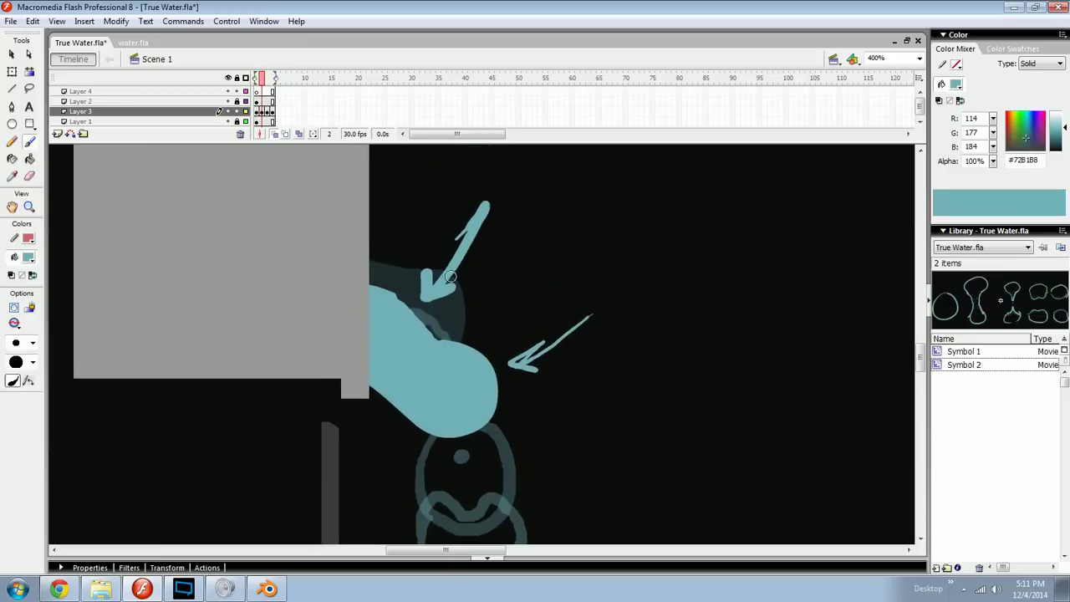
Step: Clear the brushed arrows from frame 2, including a trial curved arrow falling alongside the water blob
{"action": "left_click", "coordinate": [450, 287], "text": "ctrl"}
{"action": "key", "text": "Delete"}
{"action": "mouse_move", "coordinate": [503, 314]}
{"action": "left_mouse_down"}
{"action": "mouse_move", "coordinate": [555, 443]}
{"action": "mouse_move", "coordinate": [569, 445]}
{"action": "left_mouse_up"}
{"action": "left_click", "coordinate": [557, 431], "text": "ctrl"}
{"action": "left_click", "coordinate": [570, 444], "text": "ctrl"}
{"action": "left_click", "coordinate": [556, 443], "text": "ctrl"}
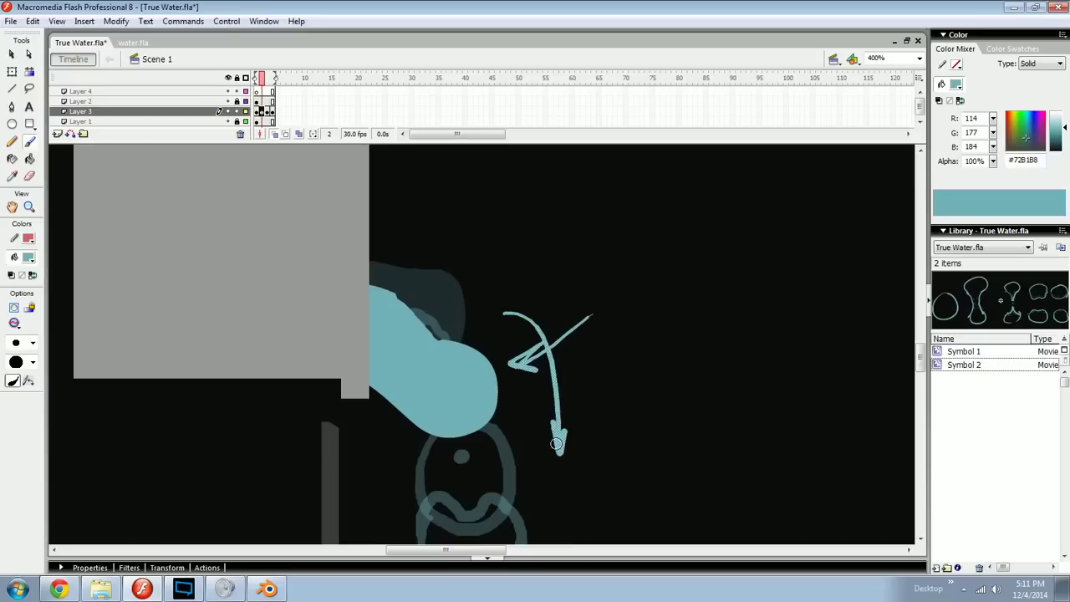
{"action": "key", "text": "Delete"}
Step: Brush a trial arrow on frame 3 pointing at the gap between the two water outlines, and undo it
{"action": "key", "text": "."}
{"action": "left_click_drag", "start_coordinate": [495, 451], "coordinate": [532, 394]}
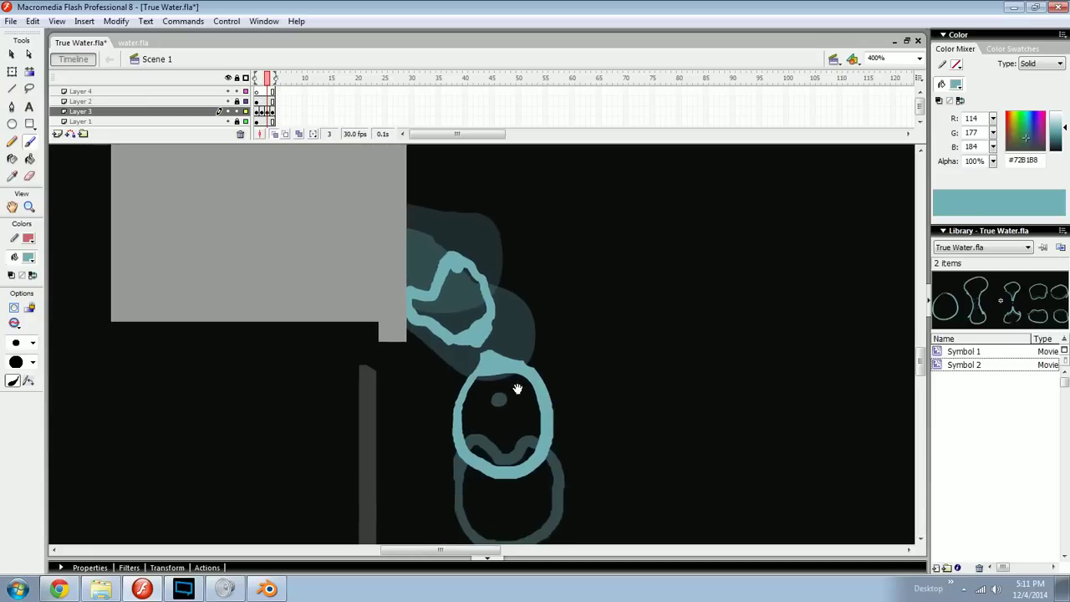
{"action": "mouse_move", "coordinate": [574, 285]}
{"action": "left_mouse_down"}
{"action": "mouse_move", "coordinate": [499, 333]}
{"action": "mouse_move", "coordinate": [518, 332]}
{"action": "left_mouse_up"}
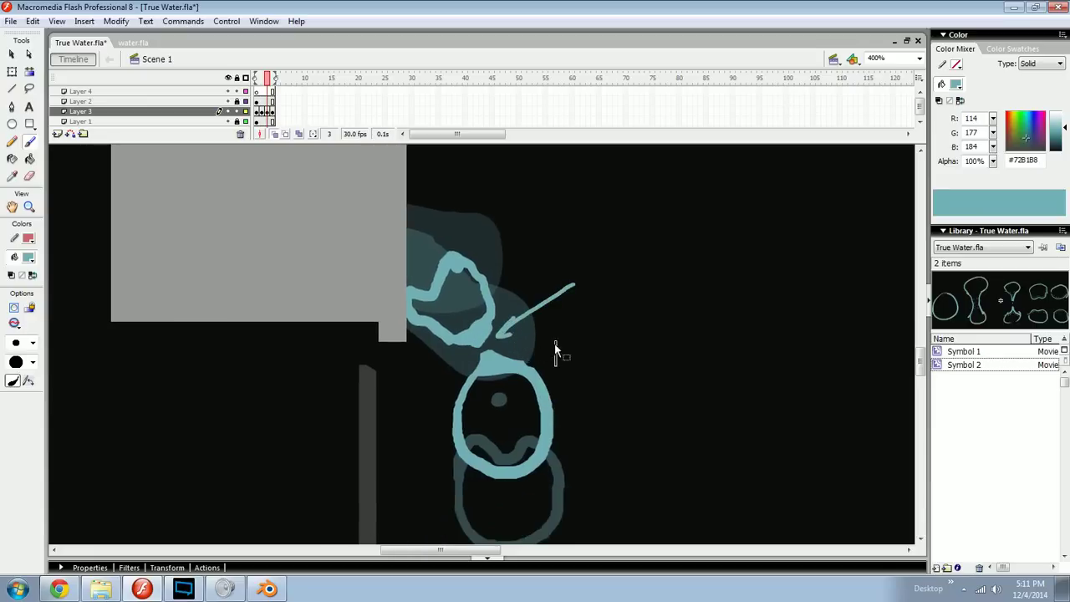
{"action": "key", "text": "ctrl+z"}
{"action": "key", "text": "ctrl+minus"}
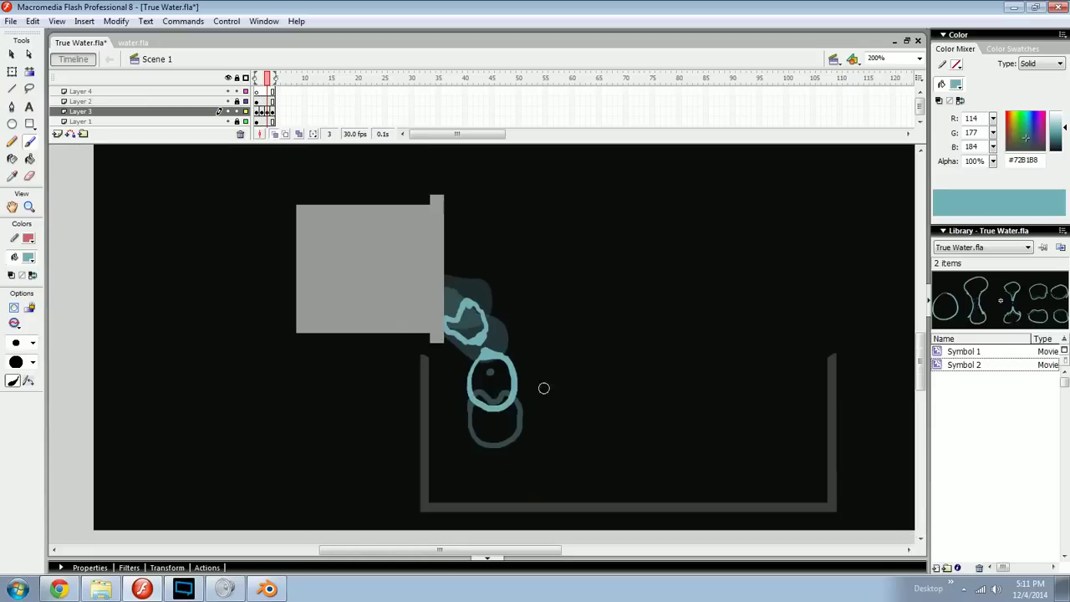
Step: Transform the notched drop outline on frame 4 and rework its notched upper edge with the Eraser and Brush
{"action": "key", "text": "ctrl+equal"}
{"action": "key", "text": "period"}
{"action": "key", "text": "ctrl+a"}
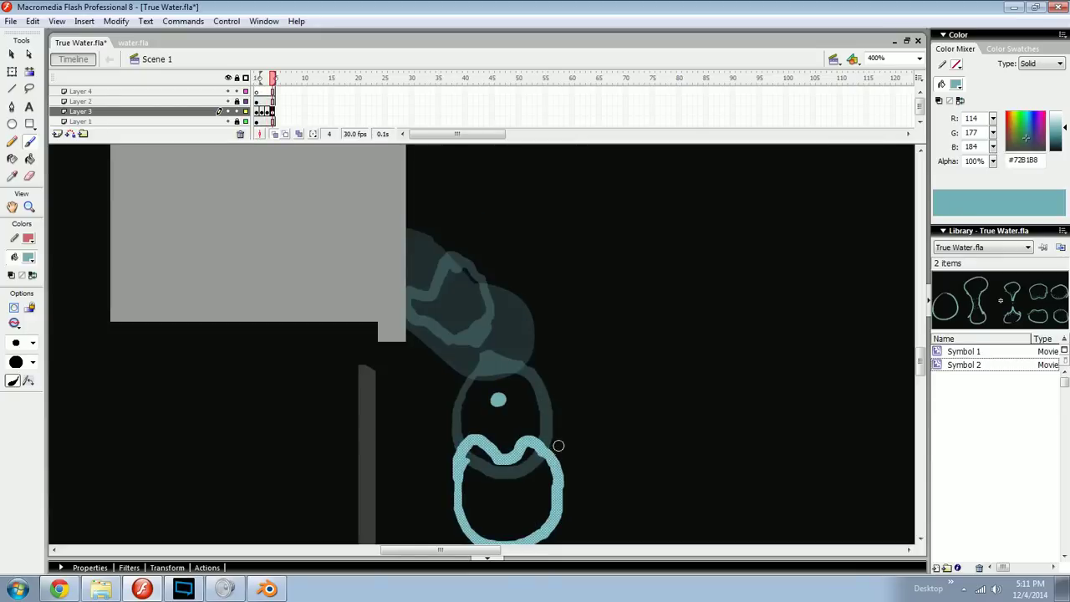
{"action": "key", "text": "q"}
{"action": "left_click_drag", "start_coordinate": [568, 435], "coordinate": [583, 456]}
{"action": "key", "text": "e"}
{"action": "mouse_move", "coordinate": [474, 445]}
{"action": "left_mouse_down"}
{"action": "mouse_move", "coordinate": [531, 461]}
{"action": "mouse_move", "coordinate": [515, 447]}
{"action": "mouse_move", "coordinate": [544, 447]}
{"action": "mouse_move", "coordinate": [519, 454]}
{"action": "mouse_move", "coordinate": [503, 436]}
{"action": "mouse_move", "coordinate": [470, 457]}
{"action": "mouse_move", "coordinate": [488, 440]}
{"action": "mouse_move", "coordinate": [540, 446]}
{"action": "left_mouse_up"}
{"action": "key", "text": "b"}
{"action": "key", "text": "e"}
{"action": "key", "text": "b"}
Step: Compare the oval drop on frame 3 with the reshaped notched drop on frame 4
{"action": "key", "text": "ctrl+minus"}
{"action": "key", "text": "comma"}
{"action": "key", "text": "period"}
{"action": "key", "text": "comma"}
{"action": "key", "text": "comma"}
{"action": "key", "text": "period"}
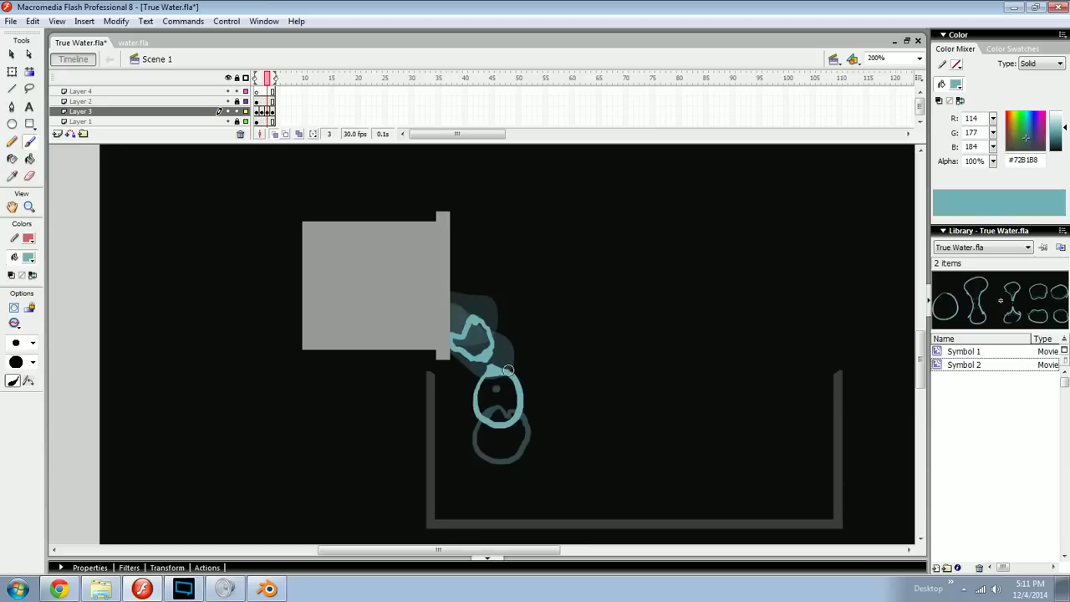
{"action": "key", "text": "ctrl+equal"}
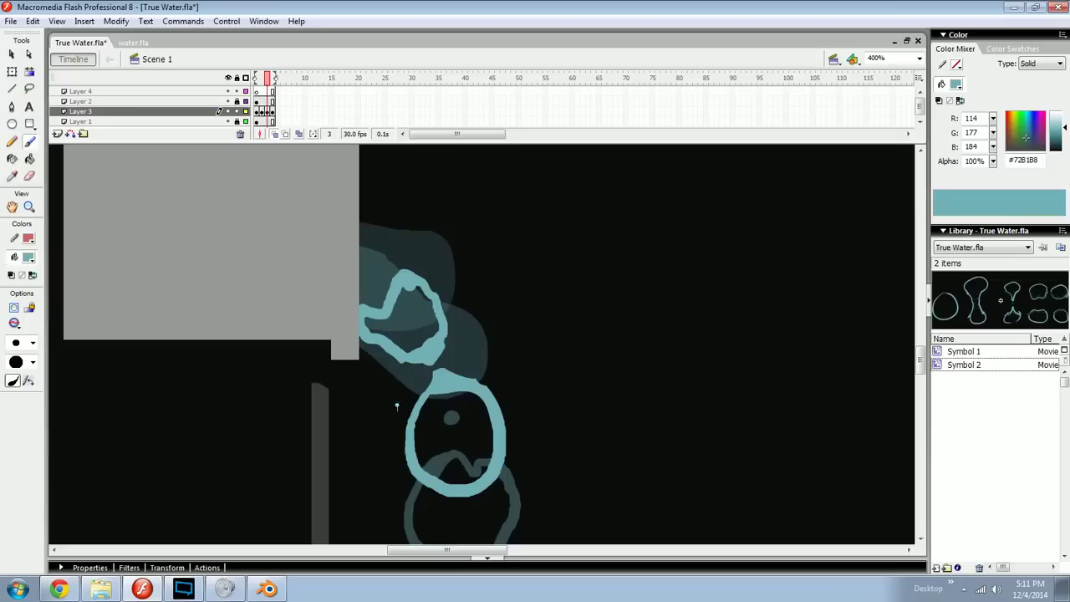
{"action": "left_click_drag", "start_coordinate": [587, 350], "coordinate": [421, 334]}
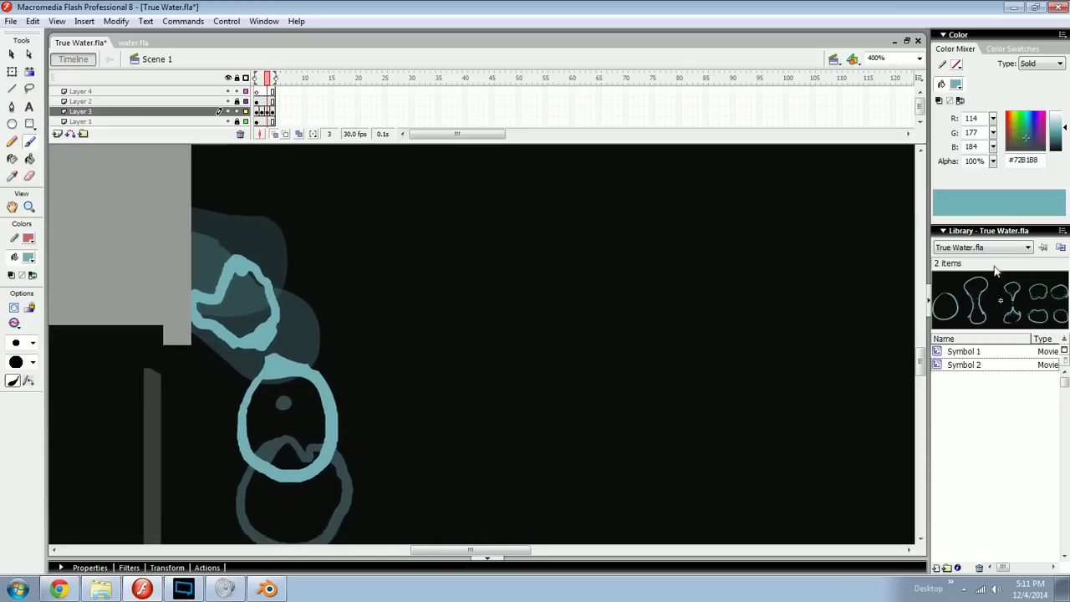
Step: Try temporary brush marks over the droplet drawings inside Symbol 2, undo them and return to Scene 1
{"action": "double_click", "coordinate": [985, 288]}
{"action": "key", "text": "ctrl+equal"}
{"action": "key", "text": "ctrl+equal"}
{"action": "left_click_drag", "start_coordinate": [761, 332], "coordinate": [297, 412]}
{"action": "mouse_move", "coordinate": [575, 386]}
{"action": "left_mouse_down"}
{"action": "mouse_move", "coordinate": [526, 403]}
{"action": "mouse_move", "coordinate": [487, 350]}
{"action": "left_mouse_up"}
{"action": "mouse_move", "coordinate": [527, 382]}
{"action": "left_mouse_down"}
{"action": "mouse_move", "coordinate": [545, 381]}
{"action": "mouse_move", "coordinate": [538, 346]}
{"action": "left_mouse_up"}
{"action": "key", "text": "ctrl+z"}
{"action": "left_click", "coordinate": [746, 368]}
{"action": "left_click_drag", "start_coordinate": [625, 400], "coordinate": [666, 381]}
{"action": "left_click_drag", "start_coordinate": [568, 350], "coordinate": [567, 456]}
{"action": "key", "text": "ctrl+z"}
{"action": "mouse_move", "coordinate": [562, 354]}
{"action": "left_mouse_down"}
{"action": "mouse_move", "coordinate": [561, 447]}
{"action": "mouse_move", "coordinate": [577, 431]}
{"action": "left_mouse_up"}
{"action": "key", "text": "ctrl+z"}
{"action": "key", "text": "ctrl+y"}
{"action": "key", "text": "ctrl+y"}
{"action": "key", "text": "ctrl+minus"}
{"action": "key", "text": "ctrl+z"}
{"action": "key", "text": "ctrl+z"}
{"action": "left_click", "coordinate": [161, 61]}
Step: Brush a trial vertical stroke through the drop outlines on frame 3, and undo it
{"action": "left_click_drag", "start_coordinate": [362, 387], "coordinate": [544, 365]}
{"action": "key", "text": "ctrl+equal"}
{"action": "key", "text": "ctrl+minus"}
{"action": "left_click_drag", "start_coordinate": [481, 332], "coordinate": [500, 352]}
{"action": "left_click_drag", "start_coordinate": [499, 268], "coordinate": [499, 485]}
{"action": "key", "text": "ctrl+z"}
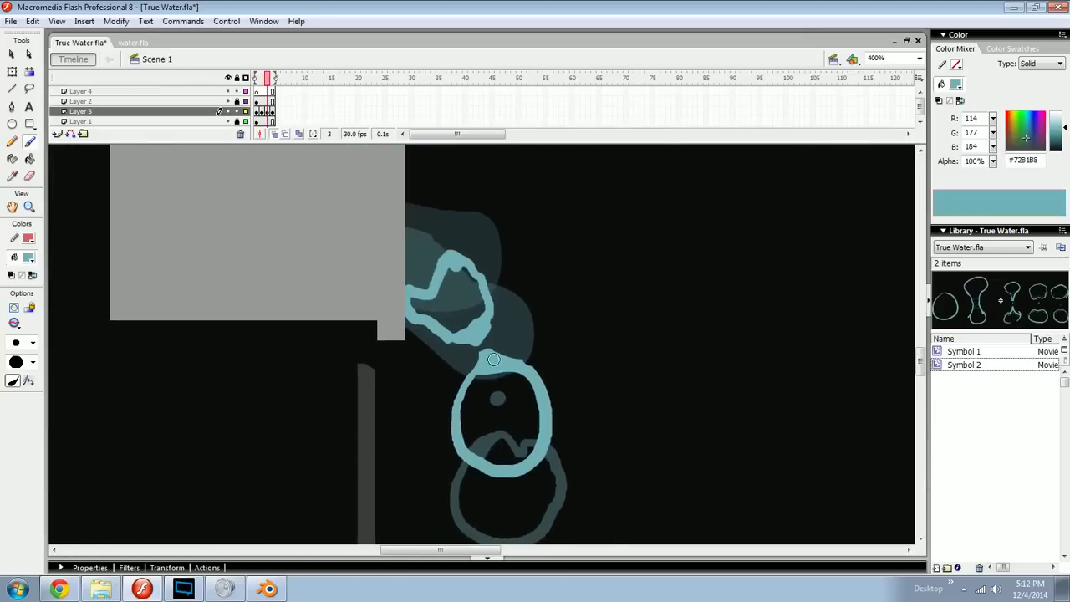
{"action": "left_click_drag", "start_coordinate": [519, 423], "coordinate": [539, 380]}
{"action": "key", "text": "comma"}
{"action": "key", "text": "period"}
Step: Sketch temporary explanatory strokes around the water outlines on frame 3 and undo them
{"action": "left_click_drag", "start_coordinate": [682, 340], "coordinate": [584, 340]}
{"action": "left_click_drag", "start_coordinate": [622, 259], "coordinate": [622, 435]}
{"action": "mouse_move", "coordinate": [561, 269]}
{"action": "left_mouse_down"}
{"action": "mouse_move", "coordinate": [680, 262]}
{"action": "mouse_move", "coordinate": [669, 275]}
{"action": "mouse_move", "coordinate": [774, 329]}
{"action": "mouse_move", "coordinate": [733, 497]}
{"action": "left_mouse_up"}
{"action": "mouse_move", "coordinate": [699, 507]}
{"action": "left_mouse_down"}
{"action": "mouse_move", "coordinate": [604, 497]}
{"action": "mouse_move", "coordinate": [549, 357]}
{"action": "mouse_move", "coordinate": [561, 376]}
{"action": "left_mouse_up"}
{"action": "key", "text": "ctrl+z"}
{"action": "key", "text": "ctrl+z"}
{"action": "key", "text": "ctrl+z"}
{"action": "key", "text": "ctrl+z"}
{"action": "key", "text": "ctrl+z"}
{"action": "key", "text": "ctrl+z"}
{"action": "left_click_drag", "start_coordinate": [693, 440], "coordinate": [571, 450]}
{"action": "left_click_drag", "start_coordinate": [600, 432], "coordinate": [580, 452]}
{"action": "key", "text": "ctrl+z"}
{"action": "mouse_move", "coordinate": [508, 490]}
{"action": "left_mouse_down"}
{"action": "mouse_move", "coordinate": [651, 453]}
{"action": "mouse_move", "coordinate": [469, 460]}
{"action": "left_mouse_up"}
Step: Scale the notched drop outline on frame 4 slightly narrower
{"action": "key", "text": "comma"}
{"action": "key", "text": "period"}
{"action": "key", "text": "period"}
{"action": "left_click", "coordinate": [462, 368], "text": "ctrl"}
{"action": "key", "text": "q"}
{"action": "left_click_drag", "start_coordinate": [477, 335], "coordinate": [468, 349]}
{"action": "key", "text": "ctrl+minus"}
{"action": "left_click", "coordinate": [489, 351]}
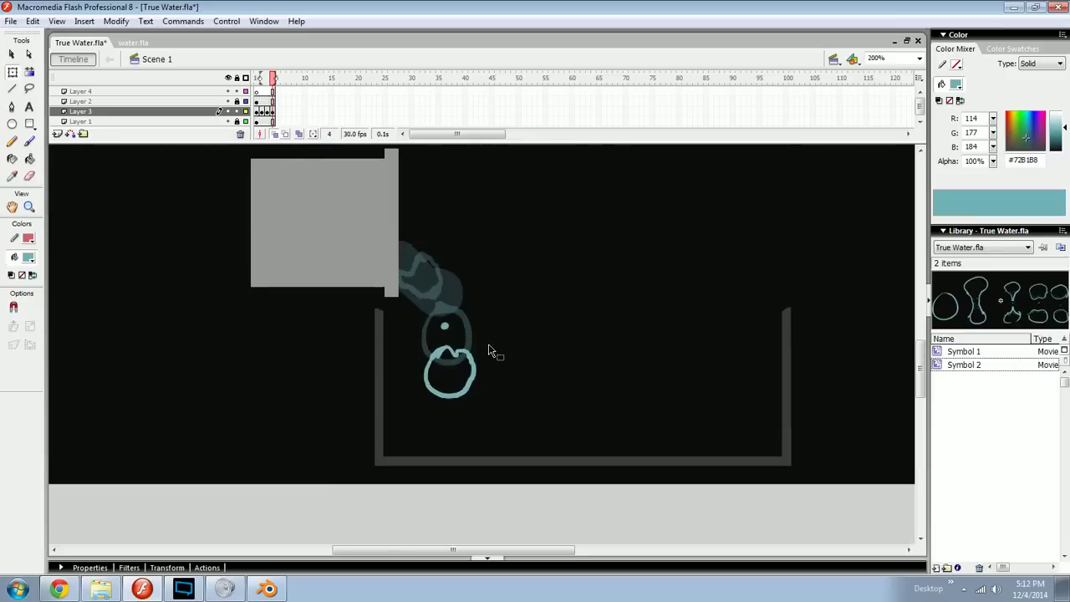
Step: Brush short spacing marks on Layer 4 beside the water's leading edge for each of frames 1 to 4
{"action": "key", "text": "comma"}
{"action": "key", "text": "comma"}
{"action": "key", "text": "comma"}
{"action": "key", "text": "b"}
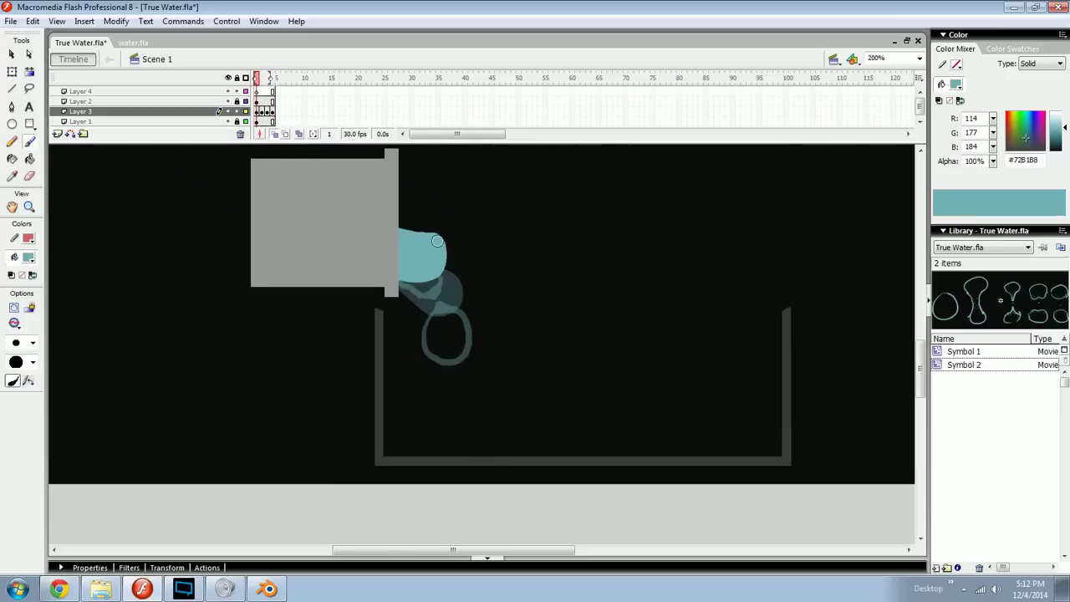
{"action": "key", "text": "z"}
{"action": "key", "text": "b"}
{"action": "left_click", "coordinate": [267, 91]}
{"action": "key", "text": "comma"}
{"action": "key", "text": "comma"}
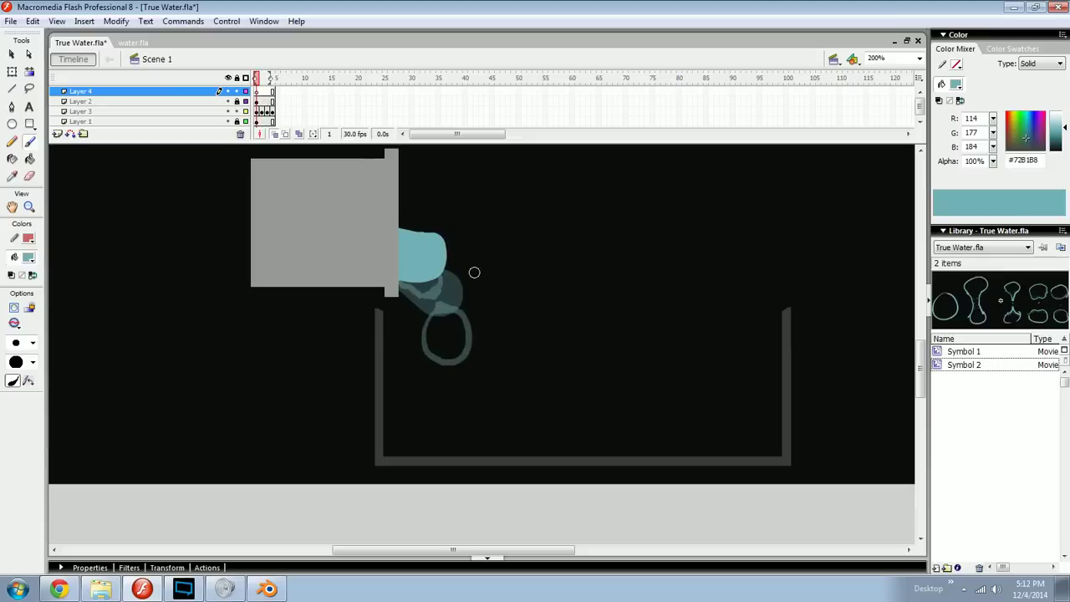
{"action": "left_click_drag", "start_coordinate": [456, 250], "coordinate": [492, 249]}
{"action": "key", "text": "period"}
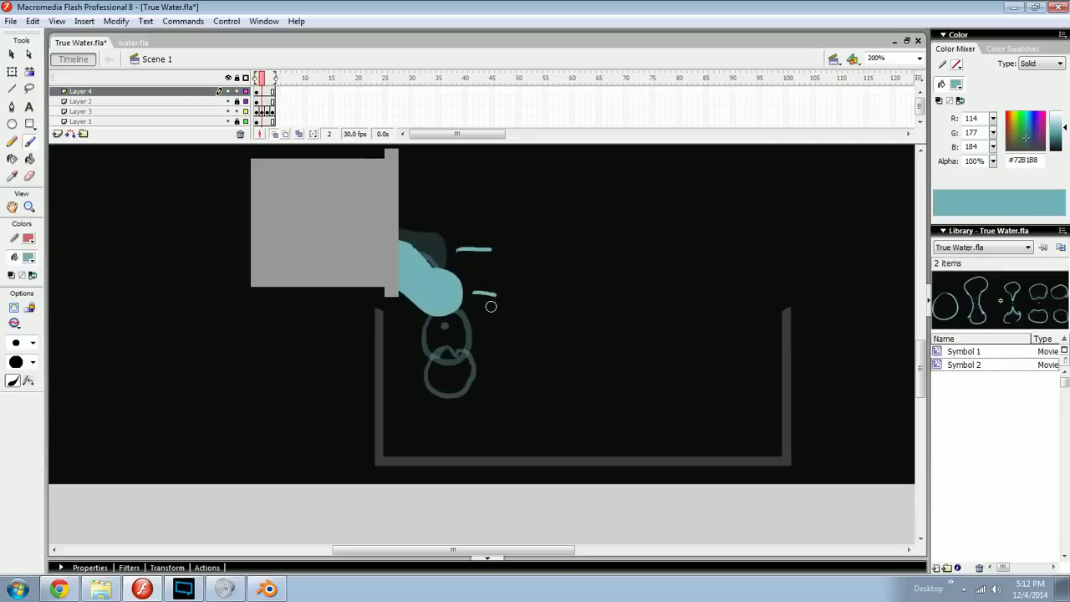
{"action": "key", "text": "period"}
{"action": "key", "text": "period"}
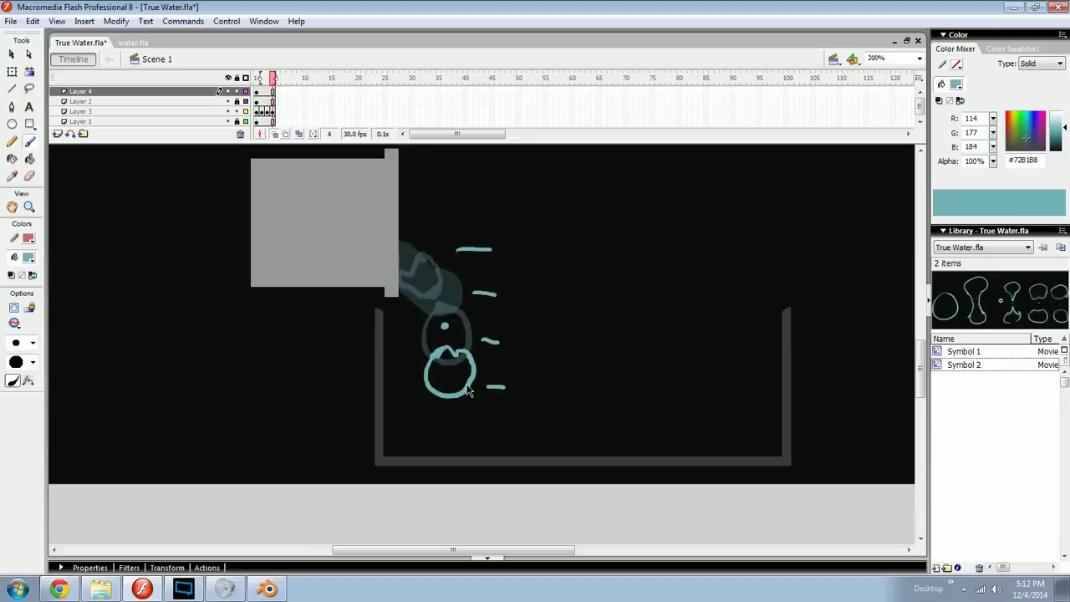
Step: Move the notched drop outline on frame 4 down so it clears the oval of the previous frame
{"action": "left_click", "coordinate": [466, 390], "text": "ctrl"}
{"action": "key", "text": "shift+Left"}
{"action": "key", "text": "shift+Right"}
{"action": "key", "text": "shift+Down"}
{"action": "key", "text": "Down"}
{"action": "key", "text": "Down"}
{"action": "key", "text": "Down"}
{"action": "key", "text": "Down"}
Step: Delete the four spacing marks from Layer 4
{"action": "left_click", "coordinate": [498, 388], "text": "ctrl"}
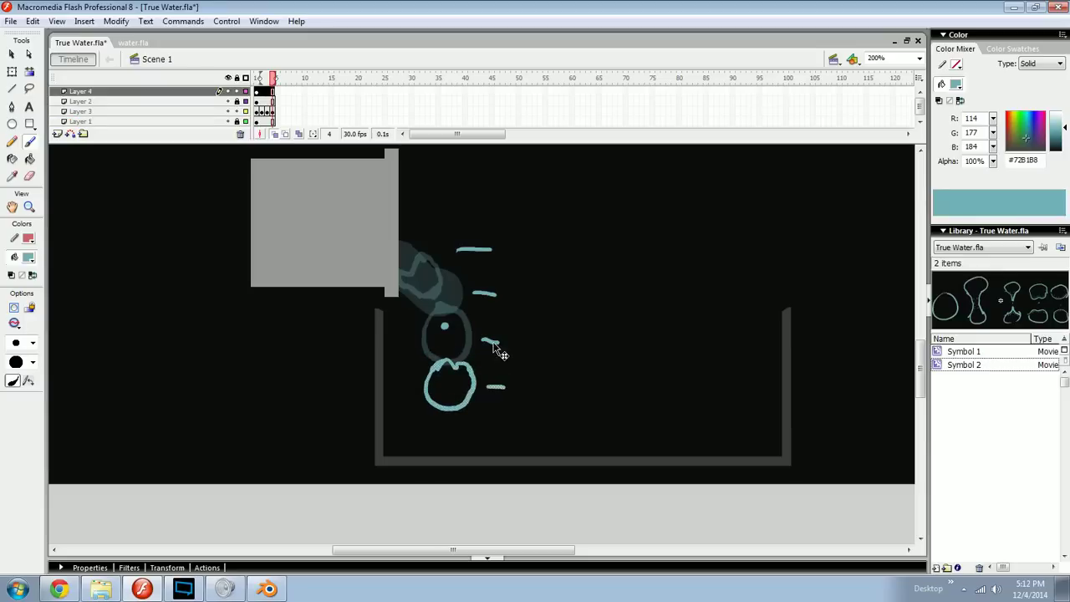
{"action": "left_click", "coordinate": [485, 251], "text": "ctrl+shift"}
{"action": "key", "text": "Delete"}
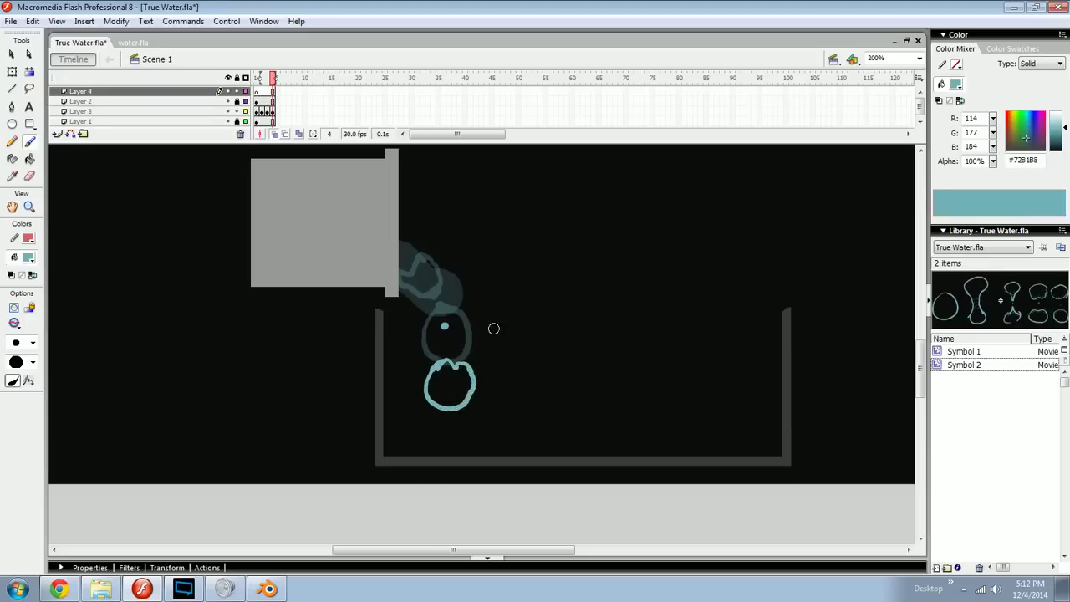
Step: Nudge the notched drop outline on frame 4 slightly further down and to the right
{"action": "left_click", "coordinate": [473, 374], "text": "ctrl"}
{"action": "key", "text": "Down"}
{"action": "key", "text": "Down"}
{"action": "key", "text": "Down"}
{"action": "key", "text": "Down"}
{"action": "key", "text": "Down"}
{"action": "key", "text": "Down"}
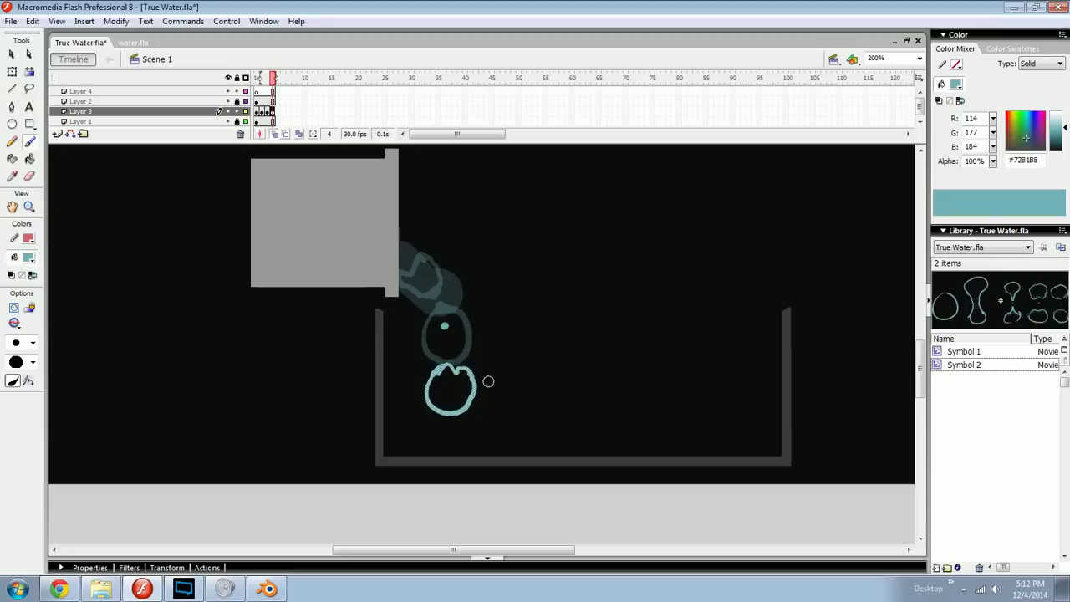
{"action": "left_click_drag", "start_coordinate": [491, 384], "coordinate": [497, 394]}
{"action": "left_click_drag", "start_coordinate": [512, 344], "coordinate": [413, 464]}
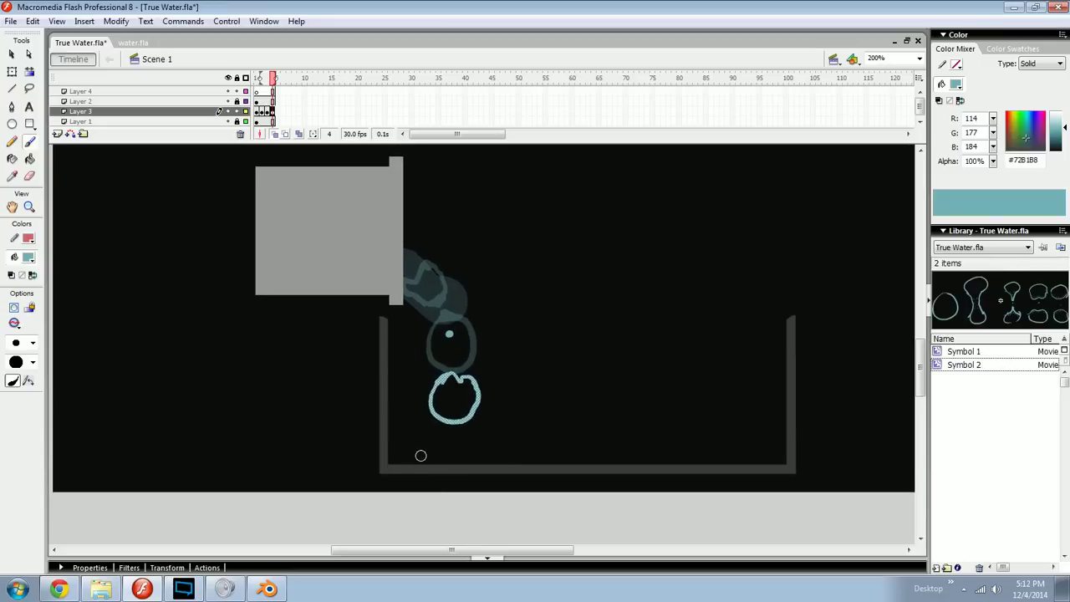
{"action": "key", "text": "Right"}
{"action": "key", "text": "Right"}
{"action": "key", "text": "Right"}
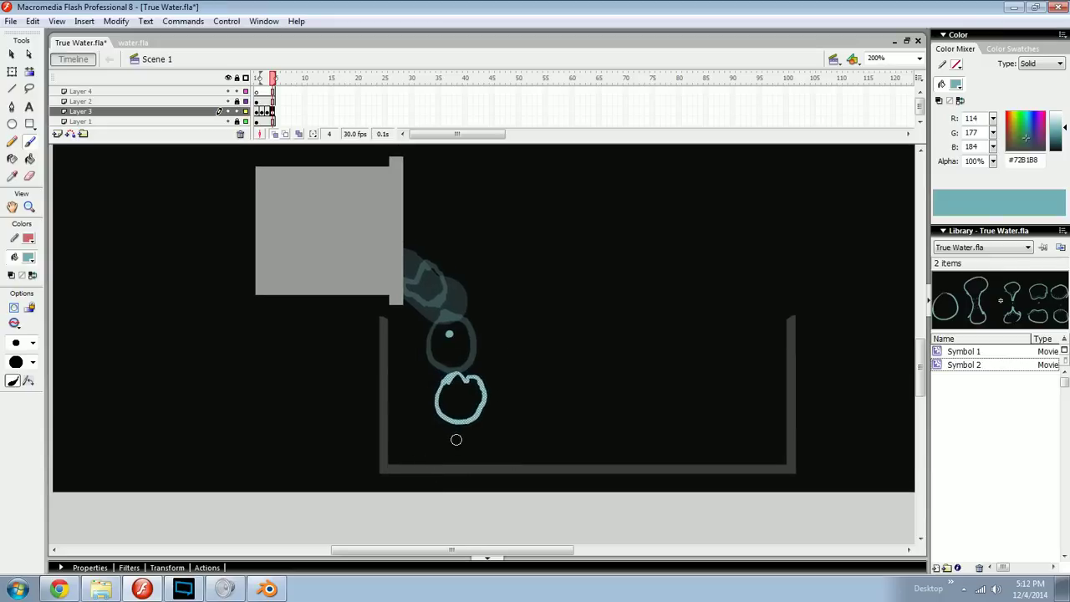
Step: Nudge the oval drop outline on frame 3 slightly to the right and check it against the neighbouring frames
{"action": "key", "text": "comma"}
{"action": "left_click", "coordinate": [476, 361]}
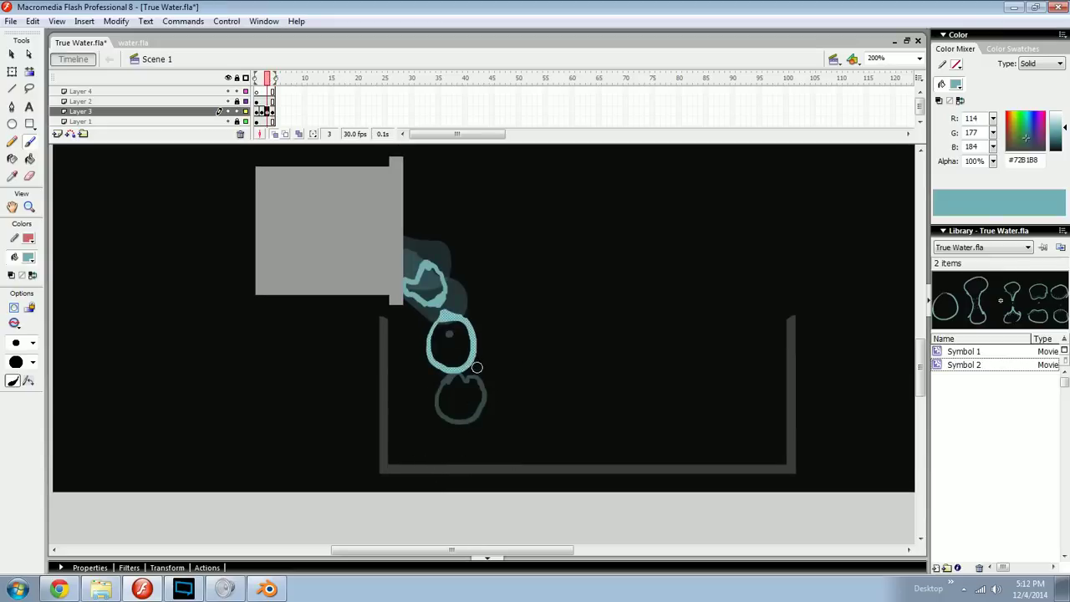
{"action": "key", "text": "Right"}
{"action": "key", "text": "Right"}
{"action": "key", "text": "Right"}
{"action": "key", "text": "Right"}
{"action": "key", "text": "Right"}
{"action": "key", "text": "q"}
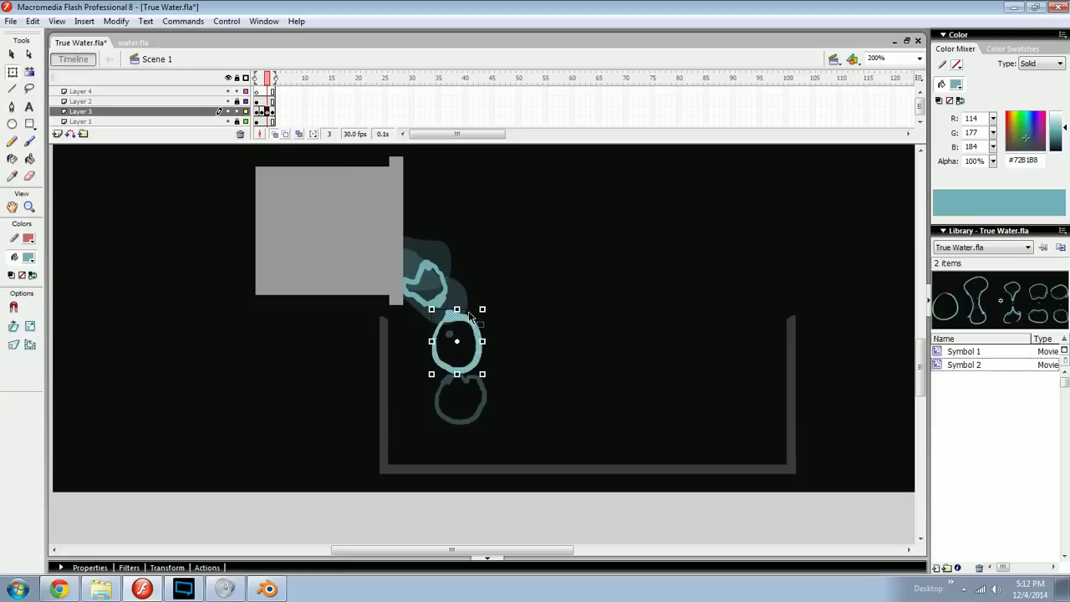
{"action": "left_click", "coordinate": [476, 299]}
{"action": "key", "text": "b"}
{"action": "key", "text": "period"}
{"action": "key", "text": "comma"}
{"action": "key", "text": "comma"}
{"action": "key", "text": "period"}
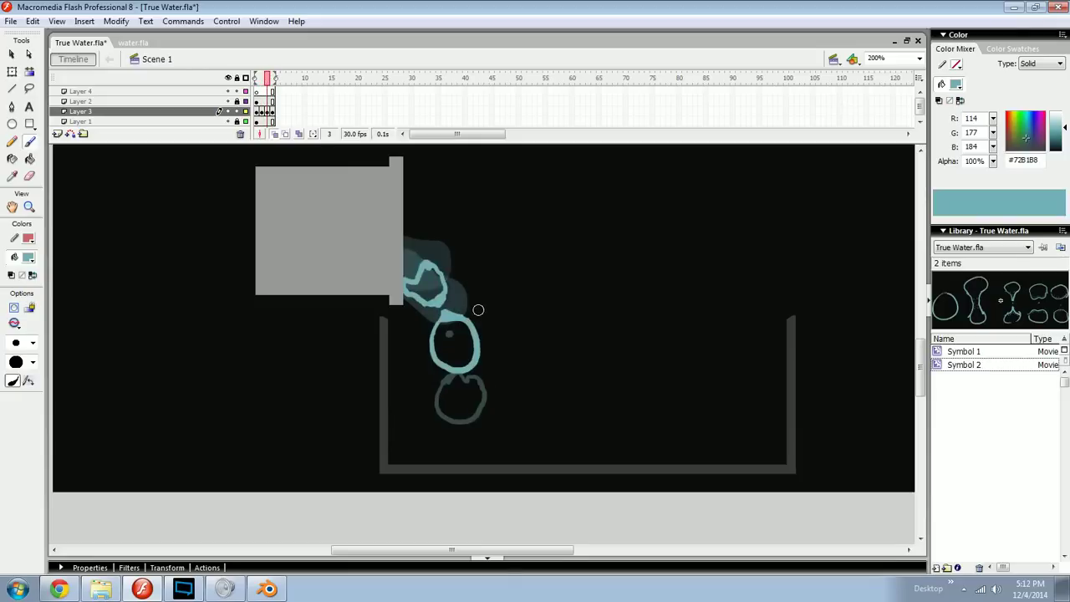
Step: Extend the timeline to frame 5 and insert a blank keyframe there on Layer 3
{"action": "key", "text": "period"}
{"action": "key", "text": "F5"}
{"action": "key", "text": "F7"}
{"action": "left_click_drag", "start_coordinate": [470, 436], "coordinate": [492, 314]}
{"action": "key", "text": "ctrl+="}
{"action": "mouse_move", "coordinate": [474, 362]}
{"action": "left_mouse_down"}
{"action": "mouse_move", "coordinate": [468, 383]}
{"action": "mouse_move", "coordinate": [389, 377]}
{"action": "left_mouse_up"}
{"action": "left_click_drag", "start_coordinate": [558, 377], "coordinate": [465, 386]}
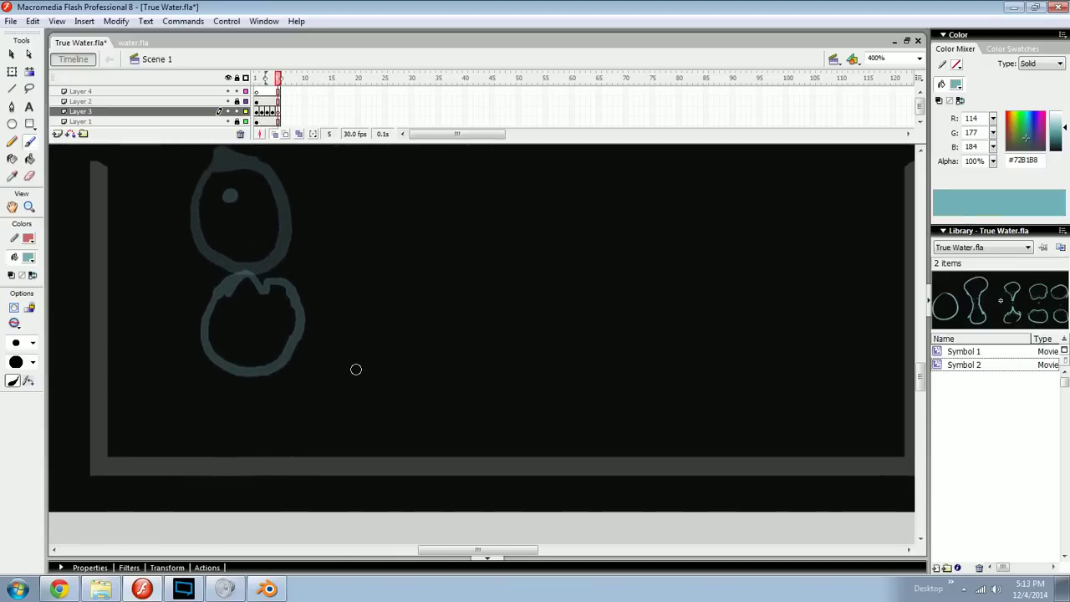
{"action": "left_click_drag", "start_coordinate": [353, 365], "coordinate": [546, 420]}
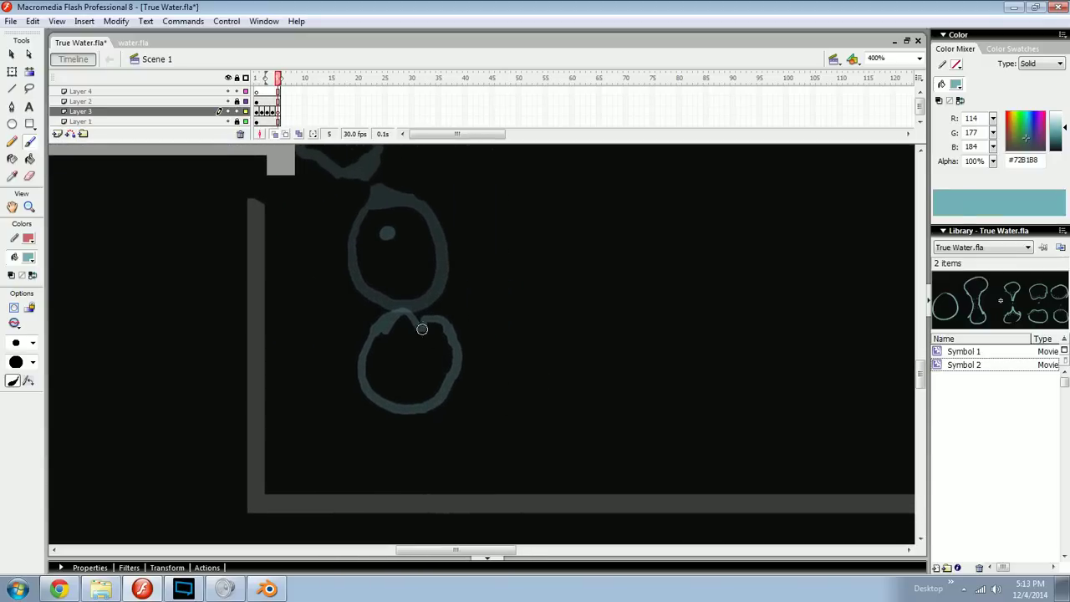
Step: Try brushing an arched drop outline on frame 5 between the notched drop and the container floor, and undo it
{"action": "left_click_drag", "start_coordinate": [449, 332], "coordinate": [434, 316]}
{"action": "key", "text": "ctrl+z"}
{"action": "mouse_move", "coordinate": [369, 494]}
{"action": "left_mouse_down"}
{"action": "mouse_move", "coordinate": [362, 468]}
{"action": "mouse_move", "coordinate": [377, 434]}
{"action": "mouse_move", "coordinate": [411, 421]}
{"action": "left_mouse_up"}
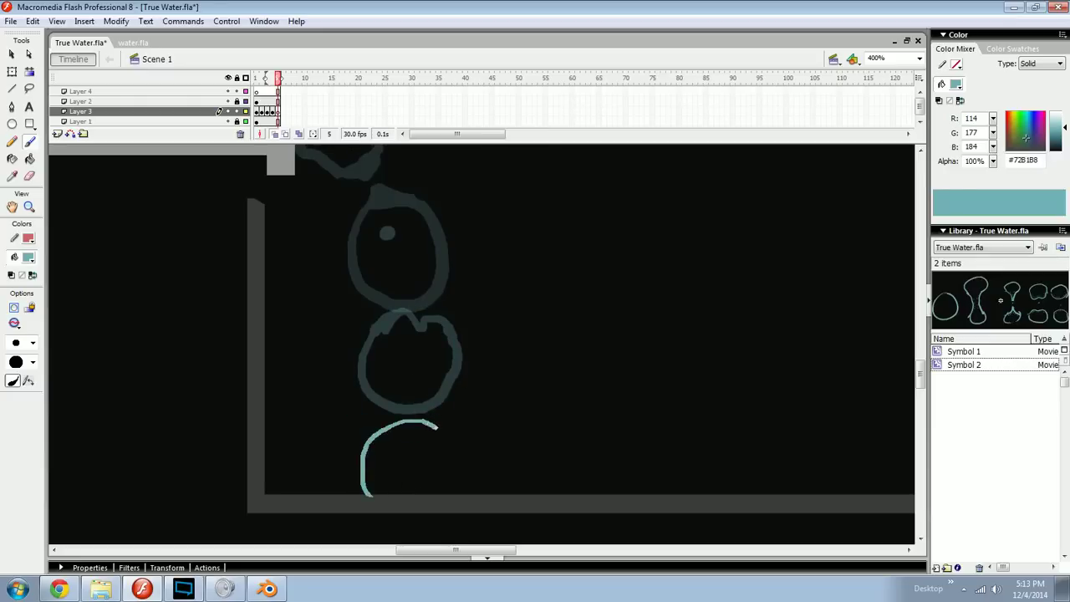
{"action": "mouse_move", "coordinate": [369, 498]}
{"action": "left_mouse_down"}
{"action": "mouse_move", "coordinate": [369, 440]}
{"action": "mouse_move", "coordinate": [428, 423]}
{"action": "left_mouse_up"}
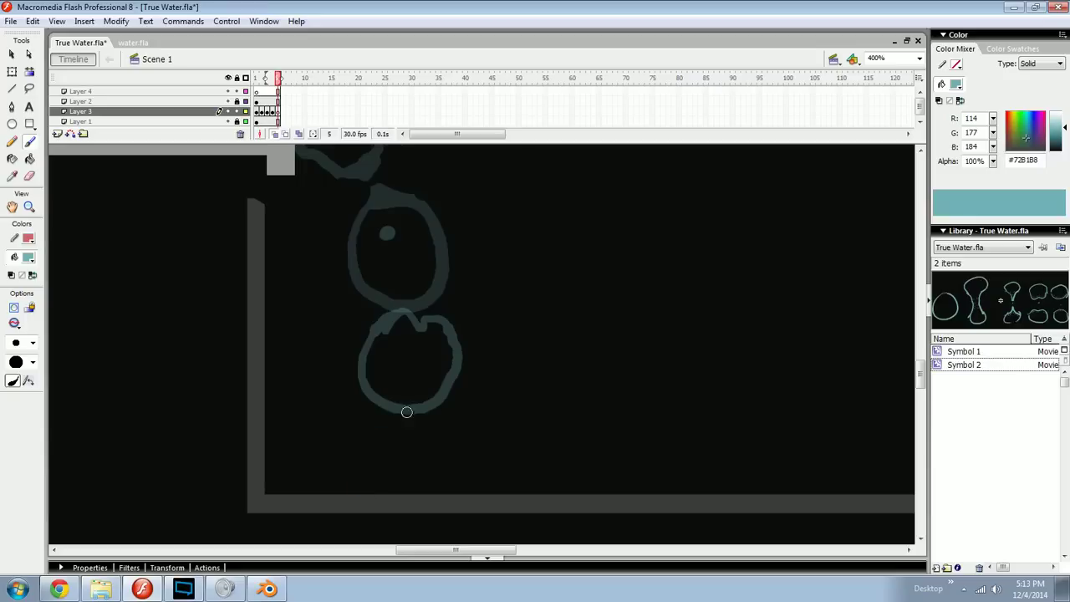
Step: Try brush strokes around the notched drop on frame 4 and undo them
{"action": "key", "text": "comma"}
{"action": "mouse_move", "coordinate": [420, 366]}
{"action": "left_mouse_down"}
{"action": "mouse_move", "coordinate": [442, 375]}
{"action": "mouse_move", "coordinate": [551, 349]}
{"action": "mouse_move", "coordinate": [540, 409]}
{"action": "left_mouse_up"}
{"action": "key", "text": "ctrl+equal"}
{"action": "mouse_move", "coordinate": [531, 328]}
{"action": "left_mouse_down"}
{"action": "mouse_move", "coordinate": [541, 401]}
{"action": "mouse_move", "coordinate": [533, 419]}
{"action": "mouse_move", "coordinate": [497, 426]}
{"action": "mouse_move", "coordinate": [430, 382]}
{"action": "left_mouse_up"}
{"action": "mouse_move", "coordinate": [430, 349]}
{"action": "left_mouse_down"}
{"action": "mouse_move", "coordinate": [468, 308]}
{"action": "mouse_move", "coordinate": [488, 320]}
{"action": "left_mouse_up"}
{"action": "key", "text": "ctrl+minus"}
{"action": "key", "text": "ctrl+minus"}
{"action": "left_click_drag", "start_coordinate": [519, 361], "coordinate": [505, 378]}
{"action": "key", "text": "ctrl+z"}
{"action": "key", "text": "ctrl+z"}
{"action": "key", "text": "ctrl+z"}
{"action": "key", "text": "ctrl+z"}
{"action": "key", "text": "ctrl+equal"}
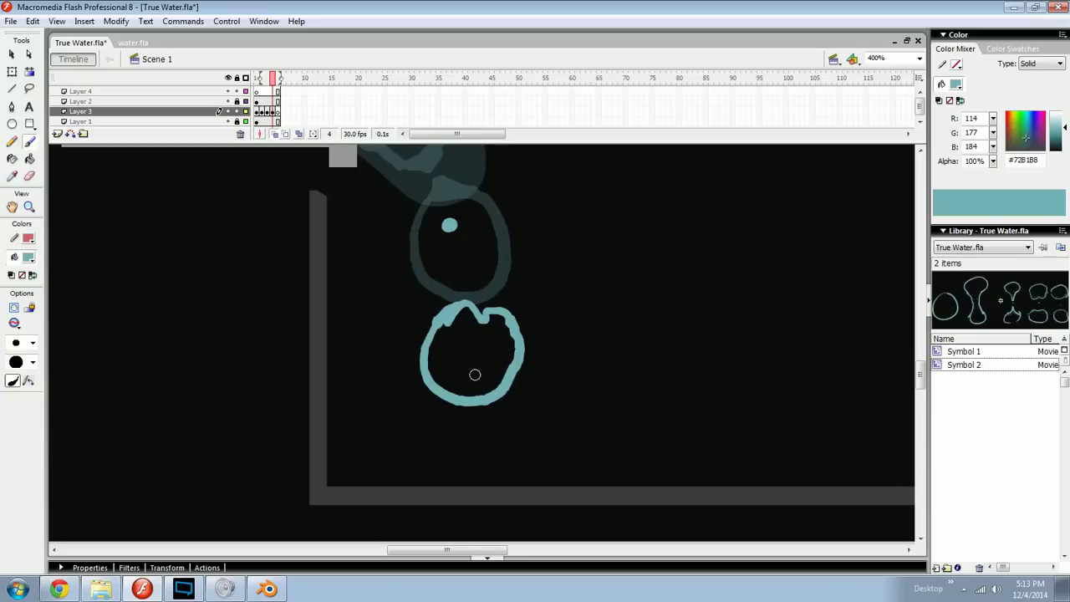
Step: Try a brush stroke on frame 5 just below the notched drop's ghost outline, and undo it
{"action": "key", "text": "F7"}
{"action": "left_click_drag", "start_coordinate": [486, 433], "coordinate": [540, 428]}
{"action": "key", "text": "ctrl+z"}
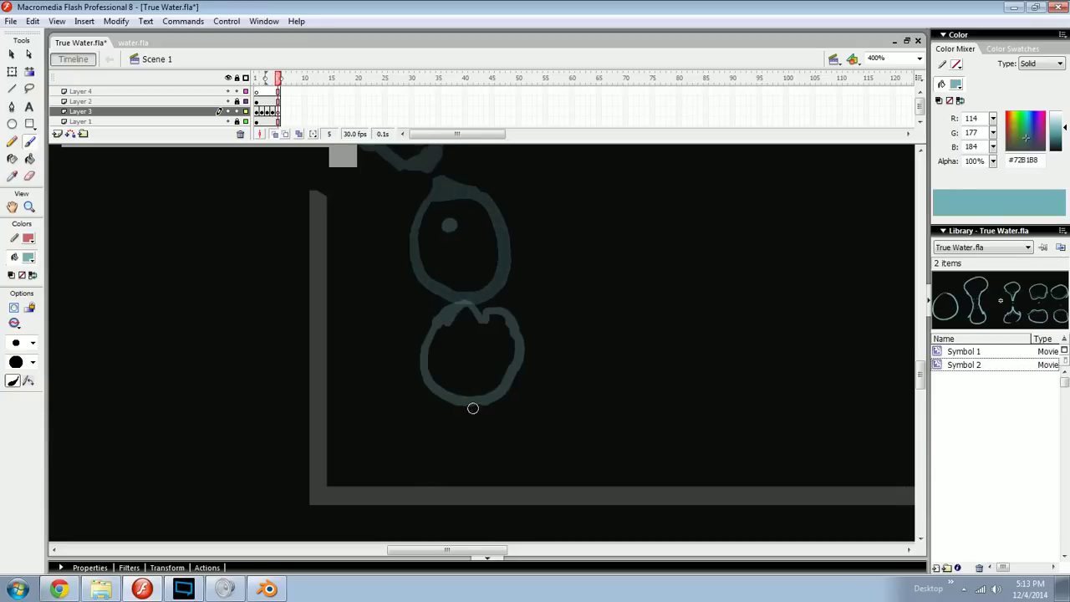
Step: Try brush strokes on frame 5 below the notched drop's ghost and along the container floor, and undo them
{"action": "key", "text": "space"}
{"action": "mouse_move", "coordinate": [480, 399]}
{"action": "left_mouse_down"}
{"action": "mouse_move", "coordinate": [403, 412]}
{"action": "mouse_move", "coordinate": [436, 392]}
{"action": "mouse_move", "coordinate": [441, 501]}
{"action": "left_mouse_up"}
{"action": "key", "text": "ctrl+z"}
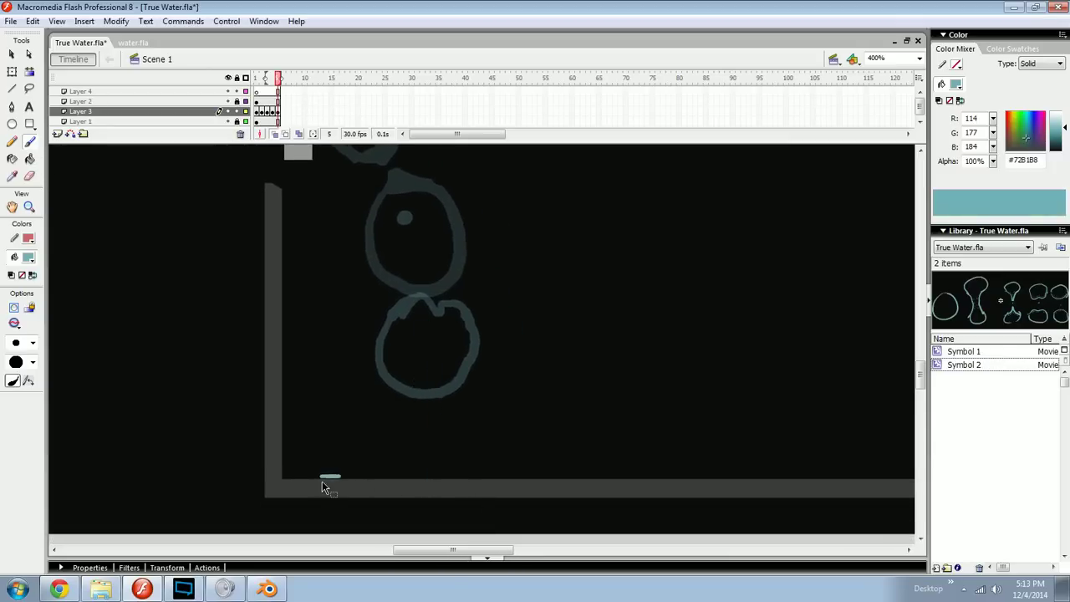
{"action": "left_click_drag", "start_coordinate": [323, 480], "coordinate": [592, 476]}
{"action": "key", "text": "ctrl+minus"}
{"action": "key", "text": "space"}
{"action": "mouse_move", "coordinate": [679, 353]}
{"action": "left_mouse_down"}
{"action": "mouse_move", "coordinate": [485, 399]}
{"action": "mouse_move", "coordinate": [683, 344]}
{"action": "left_mouse_up"}
{"action": "key", "text": "ctrl+equal"}
{"action": "key", "text": "ctrl+z"}
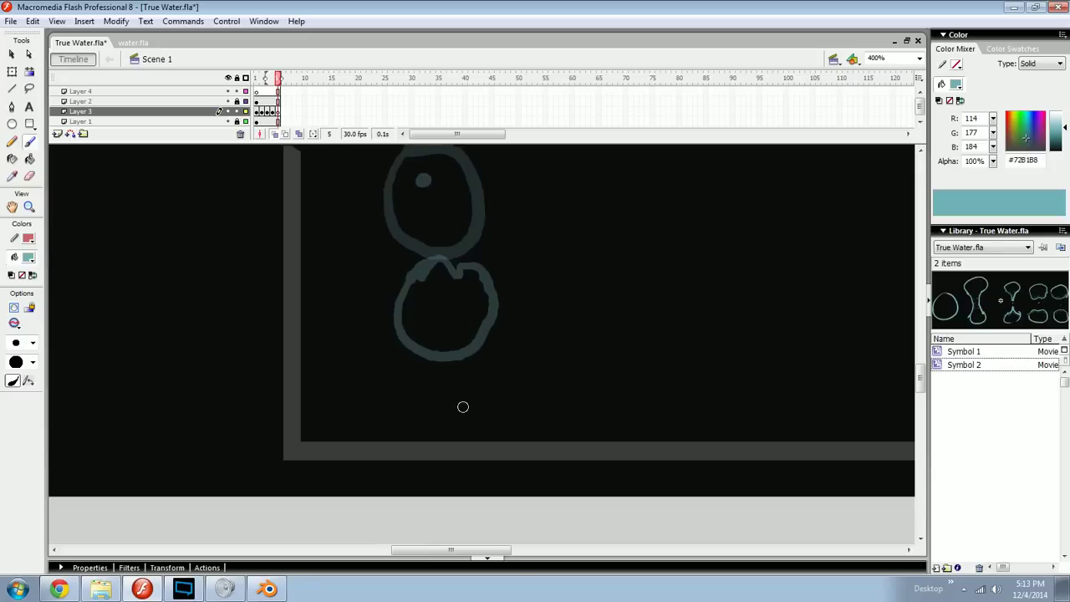
Step: Nudge the notched drop on frame 4 slightly down and to the right
{"action": "scroll", "coordinate": [476, 416], "scroll_direction": "up", "scroll_amount": 3}
{"action": "key", "text": "ctrl+minus"}
{"action": "key", "text": "comma"}
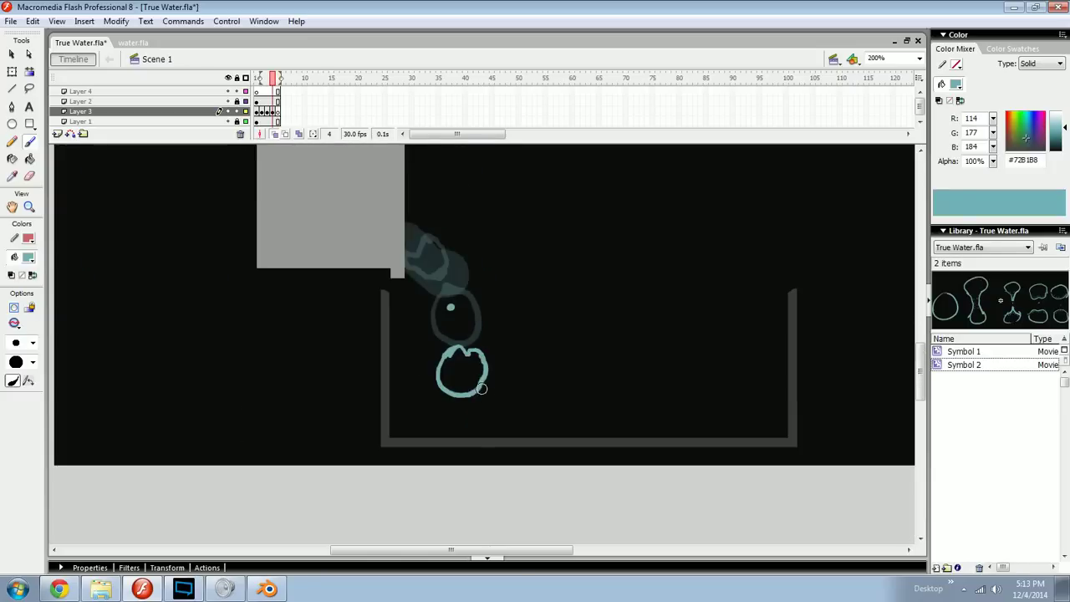
{"action": "key", "text": "ctrl+a"}
{"action": "key", "text": "Right"}
{"action": "key", "text": "Down"}
{"action": "key", "text": "Down"}
{"action": "key", "text": "Right"}
{"action": "key", "text": "Down"}
{"action": "key", "text": "space"}
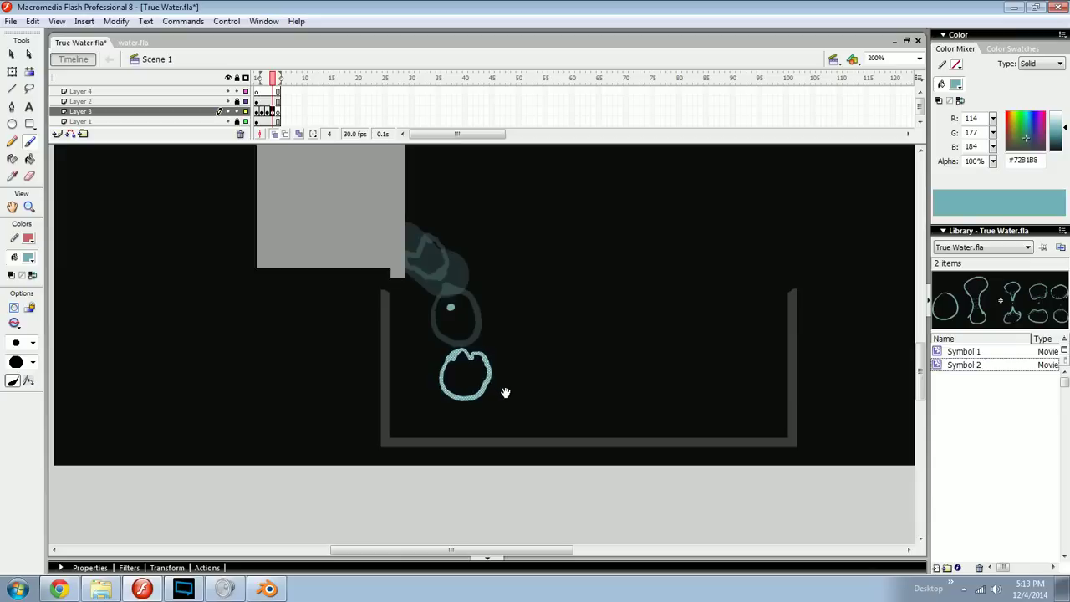
Step: Brush a curved splash outline on frame 5, arching between the notched drop's ghost and the container floor
{"action": "key", "text": "ctrl+equal"}
{"action": "mouse_move", "coordinate": [512, 402]}
{"action": "left_mouse_down"}
{"action": "mouse_move", "coordinate": [463, 392]}
{"action": "mouse_move", "coordinate": [491, 408]}
{"action": "left_mouse_up"}
{"action": "key", "text": "period"}
{"action": "key", "text": "space"}
{"action": "mouse_move", "coordinate": [436, 444]}
{"action": "left_mouse_down"}
{"action": "mouse_move", "coordinate": [516, 408]}
{"action": "mouse_move", "coordinate": [542, 415]}
{"action": "mouse_move", "coordinate": [550, 432]}
{"action": "mouse_move", "coordinate": [519, 460]}
{"action": "mouse_move", "coordinate": [485, 470]}
{"action": "left_mouse_up"}
{"action": "left_click_drag", "start_coordinate": [495, 471], "coordinate": [504, 463]}
{"action": "key", "text": "b"}
Step: Move Layer 3 beneath Layer 1 and brush the frame 5 splash outline closed on its left side and along the floor
{"action": "key", "text": "e"}
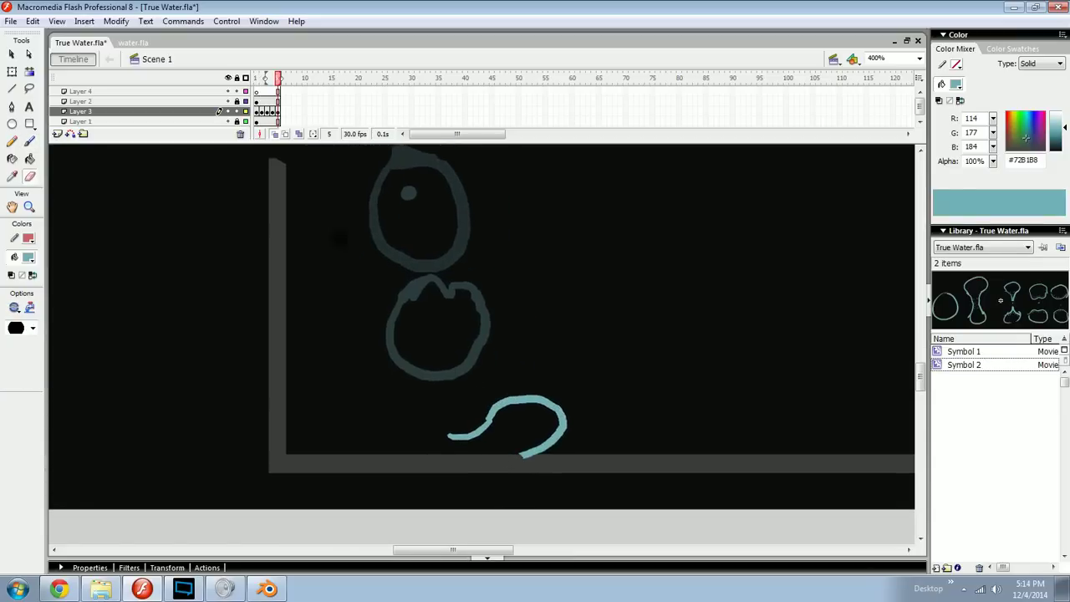
{"action": "left_click_drag", "start_coordinate": [155, 122], "coordinate": [158, 126]}
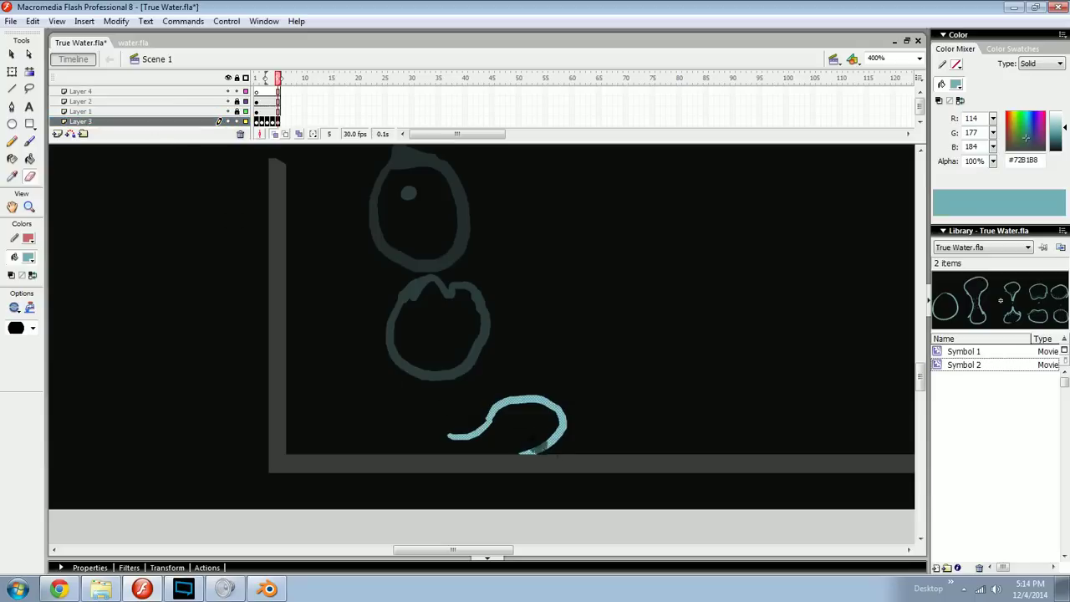
{"action": "key", "text": "b"}
{"action": "mouse_move", "coordinate": [523, 452]}
{"action": "left_mouse_down"}
{"action": "mouse_move", "coordinate": [426, 459]}
{"action": "mouse_move", "coordinate": [435, 430]}
{"action": "mouse_move", "coordinate": [406, 450]}
{"action": "mouse_move", "coordinate": [457, 457]}
{"action": "left_mouse_up"}
{"action": "key", "text": "ctrl+z"}
{"action": "key", "text": "ctrl+z"}
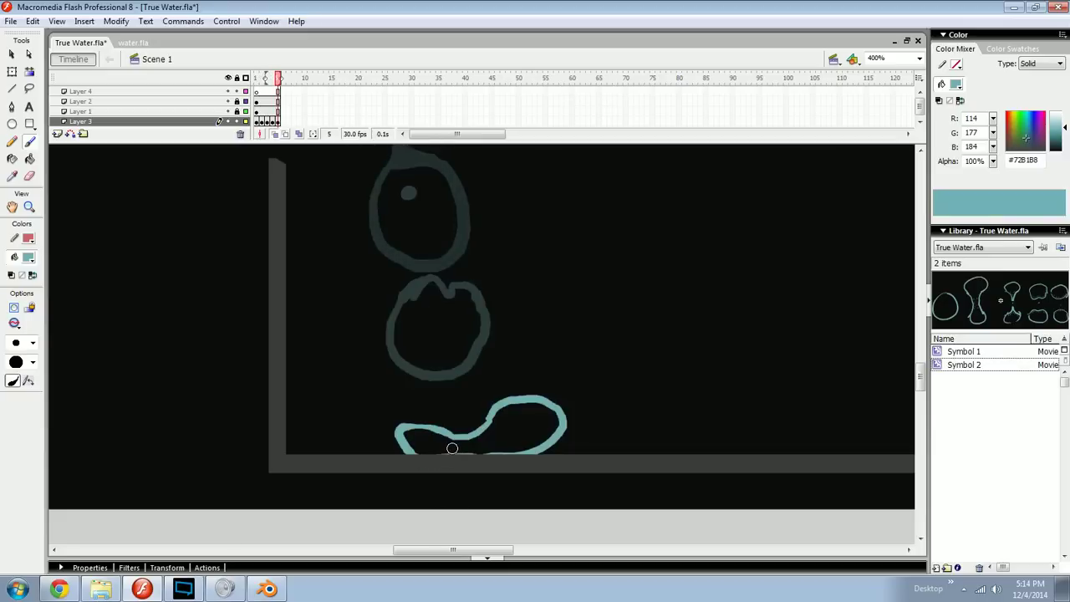
Step: Brush a small filled droplet just above the dip in the frame 5 splash outline
{"action": "left_click_drag", "start_coordinate": [478, 405], "coordinate": [497, 396]}
{"action": "mouse_move", "coordinate": [427, 428]}
{"action": "left_mouse_down"}
{"action": "mouse_move", "coordinate": [464, 390]}
{"action": "mouse_move", "coordinate": [551, 447]}
{"action": "mouse_move", "coordinate": [534, 464]}
{"action": "left_mouse_up"}
{"action": "key", "text": "ctrl+z"}
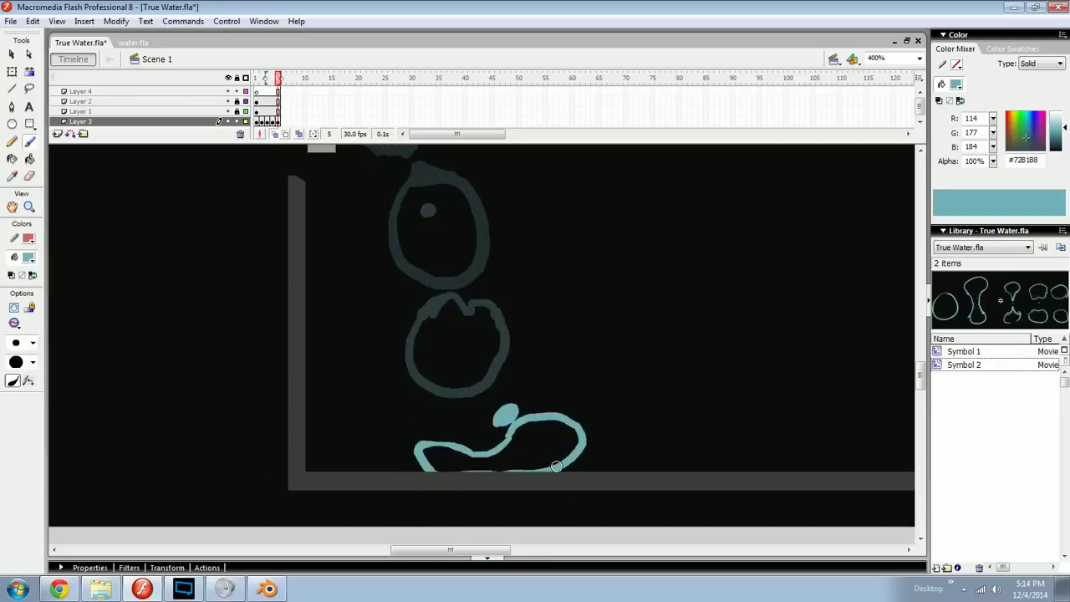
Step: Sketch an arrow meeting a slanted line and curling back in the empty area beside the splash, and delete the sketch
{"action": "left_click_drag", "start_coordinate": [582, 456], "coordinate": [477, 473]}
{"action": "key", "text": "ctrl+minus"}
{"action": "mouse_move", "coordinate": [567, 413]}
{"action": "left_mouse_down"}
{"action": "mouse_move", "coordinate": [506, 430]}
{"action": "mouse_move", "coordinate": [632, 336]}
{"action": "mouse_move", "coordinate": [606, 348]}
{"action": "left_mouse_up"}
{"action": "key", "text": "ctrl+equal"}
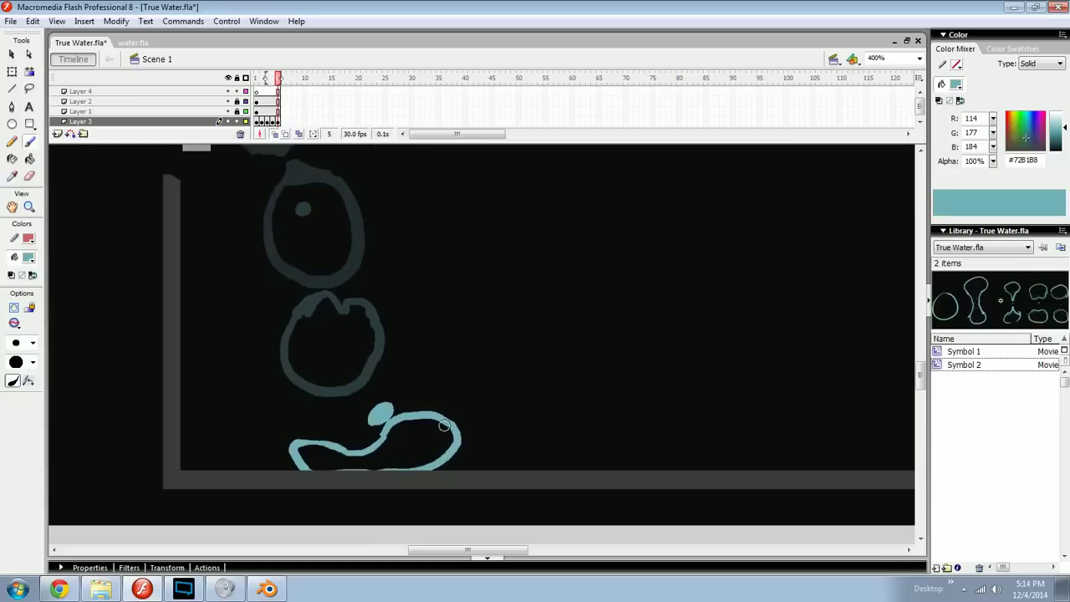
{"action": "mouse_move", "coordinate": [577, 416]}
{"action": "left_mouse_down"}
{"action": "mouse_move", "coordinate": [517, 415]}
{"action": "mouse_move", "coordinate": [589, 372]}
{"action": "mouse_move", "coordinate": [658, 355]}
{"action": "mouse_move", "coordinate": [646, 369]}
{"action": "left_mouse_up"}
{"action": "left_click_drag", "start_coordinate": [665, 293], "coordinate": [696, 373]}
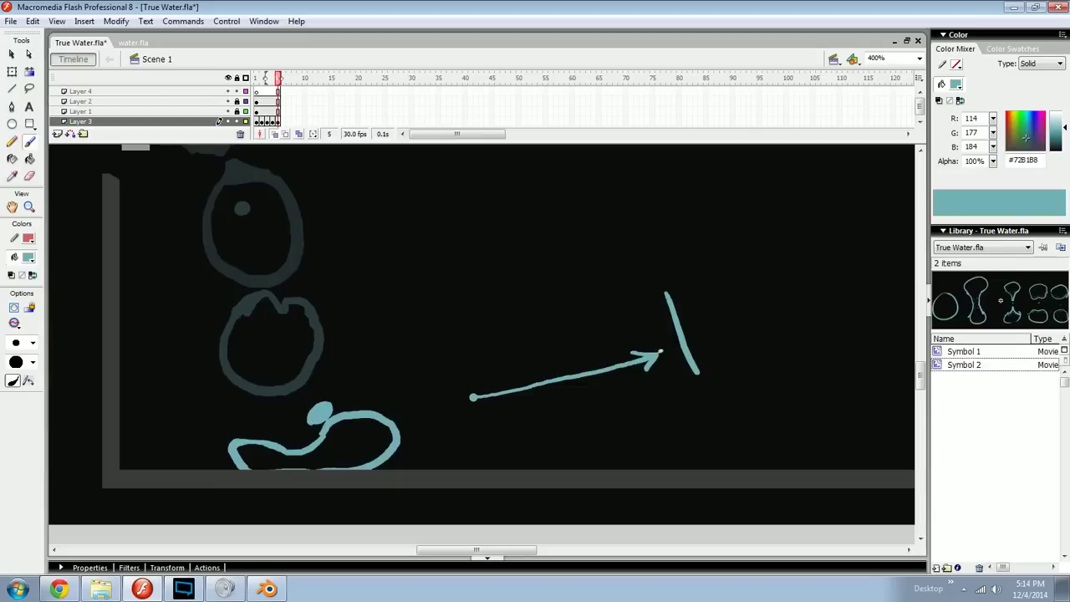
{"action": "mouse_move", "coordinate": [649, 302]}
{"action": "left_mouse_down"}
{"action": "mouse_move", "coordinate": [590, 300]}
{"action": "mouse_move", "coordinate": [587, 328]}
{"action": "mouse_move", "coordinate": [637, 334]}
{"action": "left_mouse_up"}
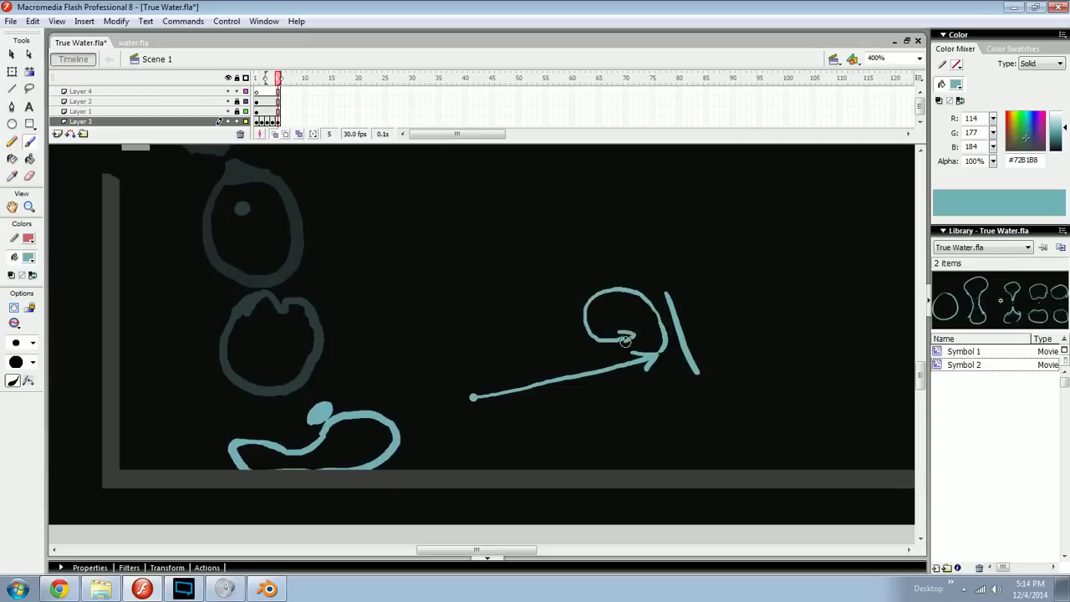
{"action": "left_click_drag", "start_coordinate": [750, 239], "coordinate": [491, 451]}
{"action": "key", "text": "Delete"}
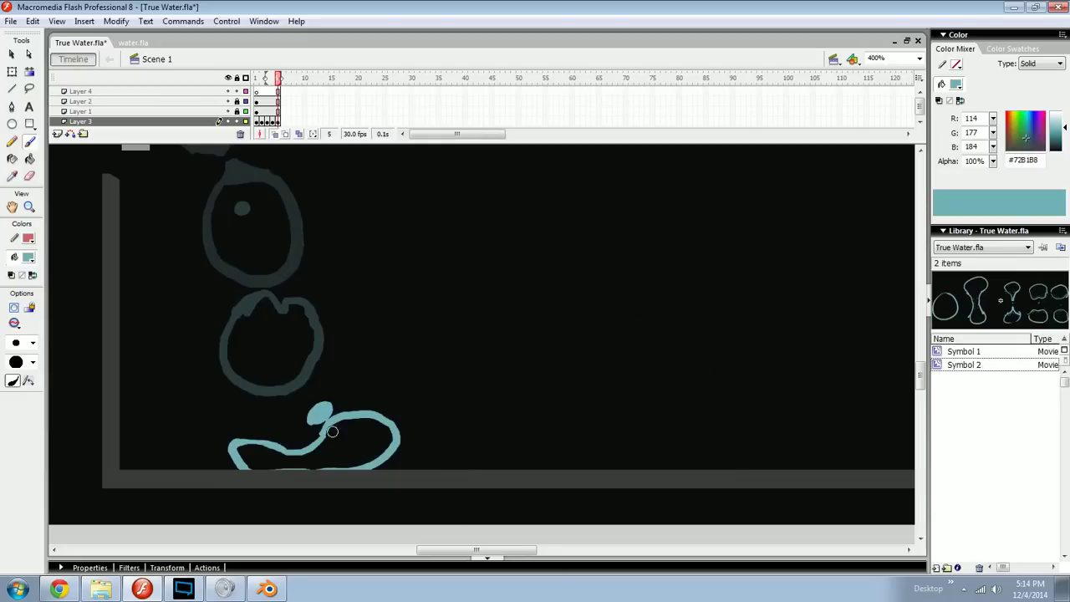
Step: Try brush strokes across and beneath the frame 5 splash outline, and undo them
{"action": "left_click_drag", "start_coordinate": [378, 455], "coordinate": [457, 444]}
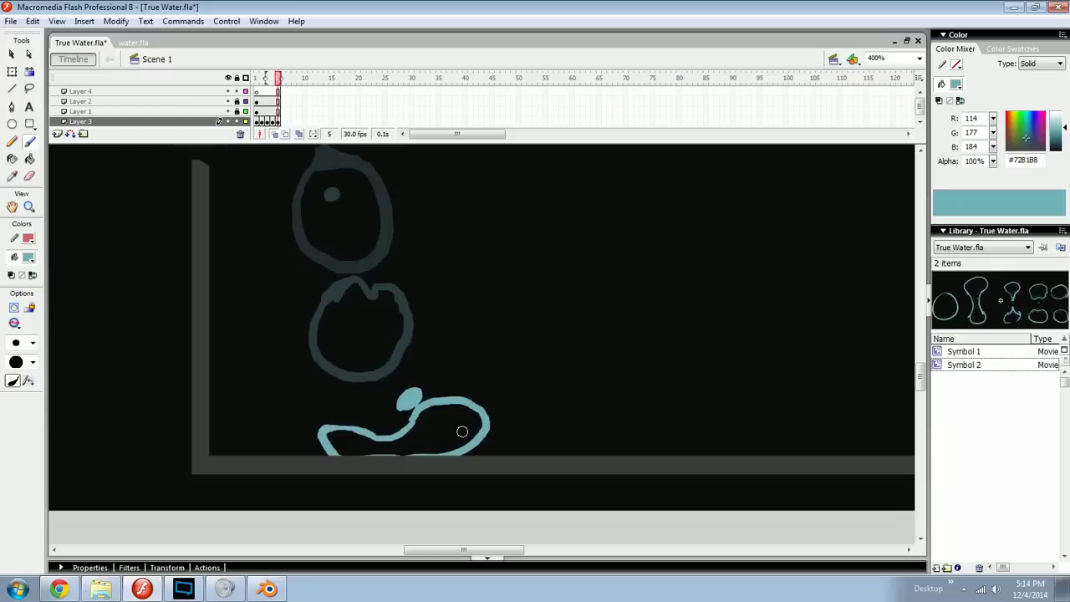
{"action": "left_click_drag", "start_coordinate": [379, 422], "coordinate": [454, 412]}
{"action": "left_click_drag", "start_coordinate": [442, 360], "coordinate": [463, 451]}
{"action": "key", "text": "ctrl+z"}
{"action": "mouse_move", "coordinate": [393, 447]}
{"action": "left_mouse_down"}
{"action": "mouse_move", "coordinate": [577, 443]}
{"action": "mouse_move", "coordinate": [510, 444]}
{"action": "left_mouse_up"}
{"action": "key", "text": "ctrl+z"}
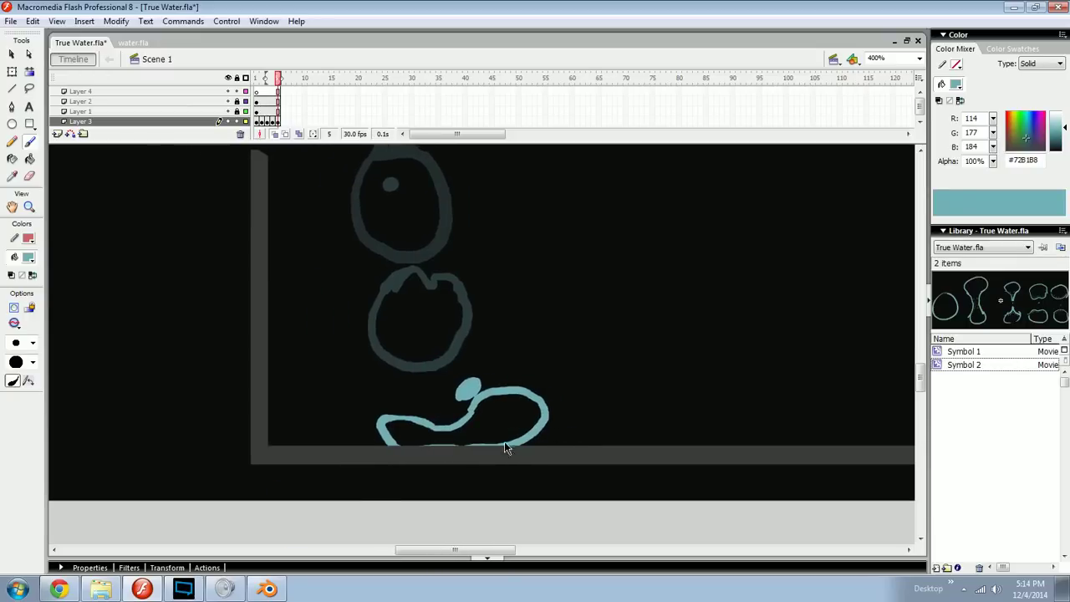
Step: Try a row of brush dots and a few strokes around the frame 5 splash, and undo them
{"action": "key", "text": "ctrl+equal"}
{"action": "left_click_drag", "start_coordinate": [508, 494], "coordinate": [544, 386]}
{"action": "left_click", "coordinate": [591, 412]}
{"action": "left_click", "coordinate": [559, 425]}
{"action": "left_click", "coordinate": [522, 433]}
{"action": "left_click", "coordinate": [477, 434]}
{"action": "left_click", "coordinate": [416, 435]}
{"action": "key", "text": "ctrl+z"}
{"action": "key", "text": "ctrl+z"}
{"action": "key", "text": "ctrl+z"}
{"action": "key", "text": "ctrl+z"}
{"action": "left_click_drag", "start_coordinate": [609, 300], "coordinate": [637, 296]}
{"action": "key", "text": "ctrl+z"}
{"action": "mouse_move", "coordinate": [516, 369]}
{"action": "left_mouse_down"}
{"action": "mouse_move", "coordinate": [523, 393]}
{"action": "mouse_move", "coordinate": [616, 422]}
{"action": "mouse_move", "coordinate": [529, 429]}
{"action": "left_mouse_up"}
{"action": "key", "text": "ctrl+z"}
{"action": "key", "text": "ctrl+minus"}
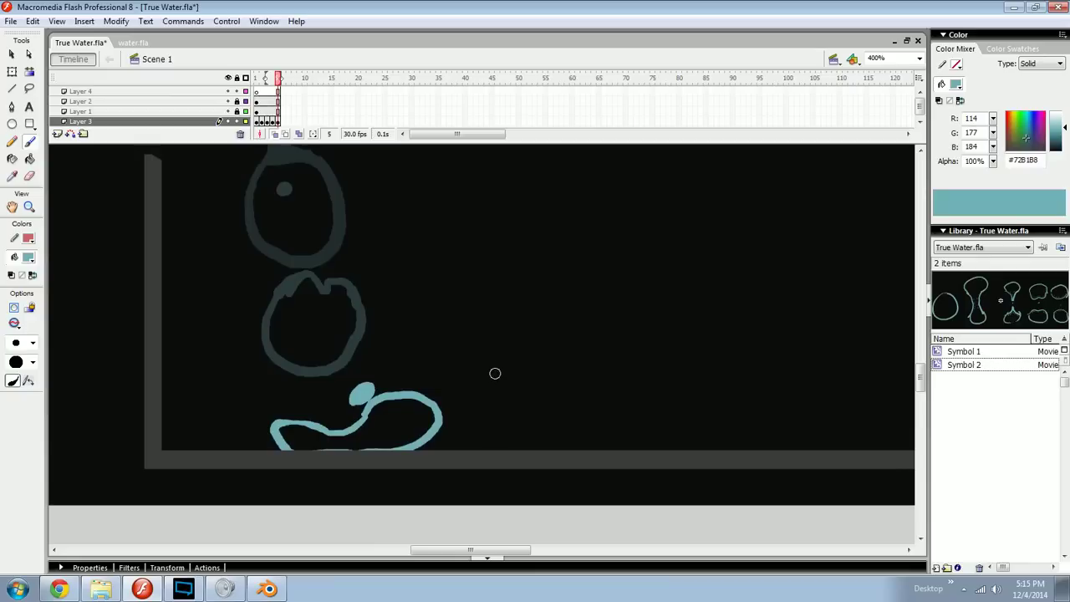
Step: Brush over the bottom edge of the frame 5 splash outline where it meets the container floor
{"action": "scroll", "coordinate": [495, 371], "scroll_direction": "down", "scroll_amount": 3}
{"action": "scroll", "coordinate": [495, 371], "scroll_direction": "left", "scroll_amount": 5}
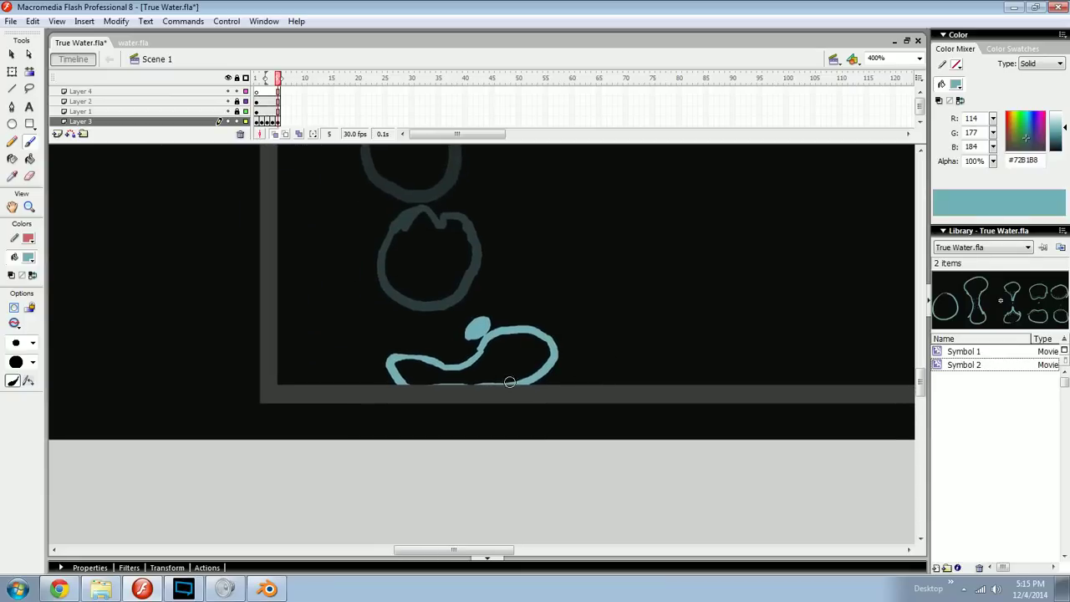
{"action": "left_click_drag", "start_coordinate": [410, 386], "coordinate": [507, 381]}
{"action": "key", "text": "ctrl+z"}
{"action": "left_click_drag", "start_coordinate": [411, 386], "coordinate": [514, 383]}
{"action": "left_click_drag", "start_coordinate": [523, 393], "coordinate": [495, 419]}
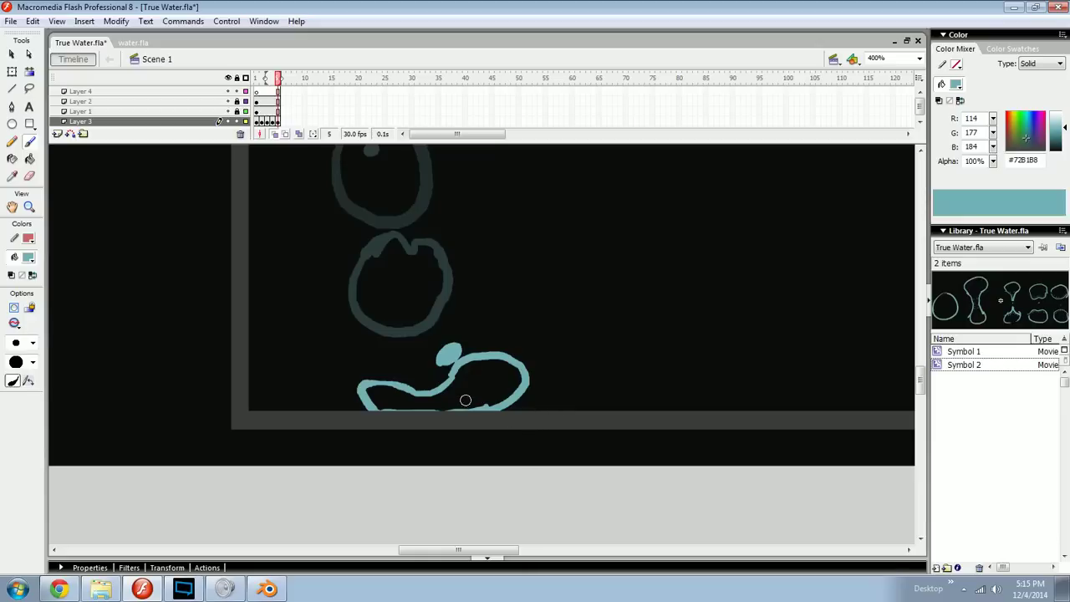
{"action": "left_click_drag", "start_coordinate": [489, 403], "coordinate": [503, 405]}
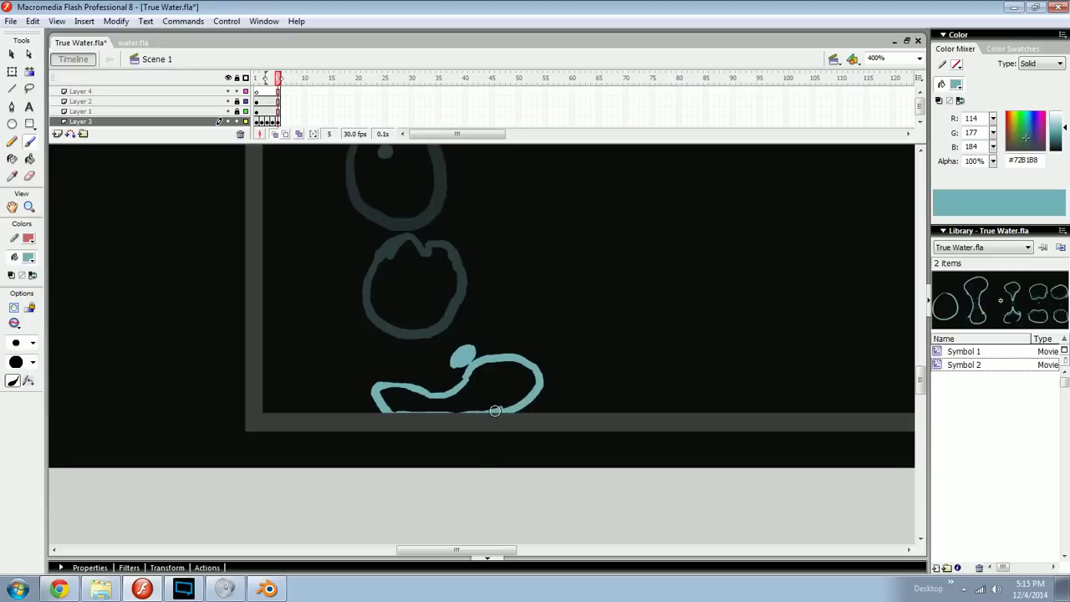
Step: Insert a blank keyframe at frame 6 and brush an arched splash with a flat base along the container floor
{"action": "key", "text": "F7"}
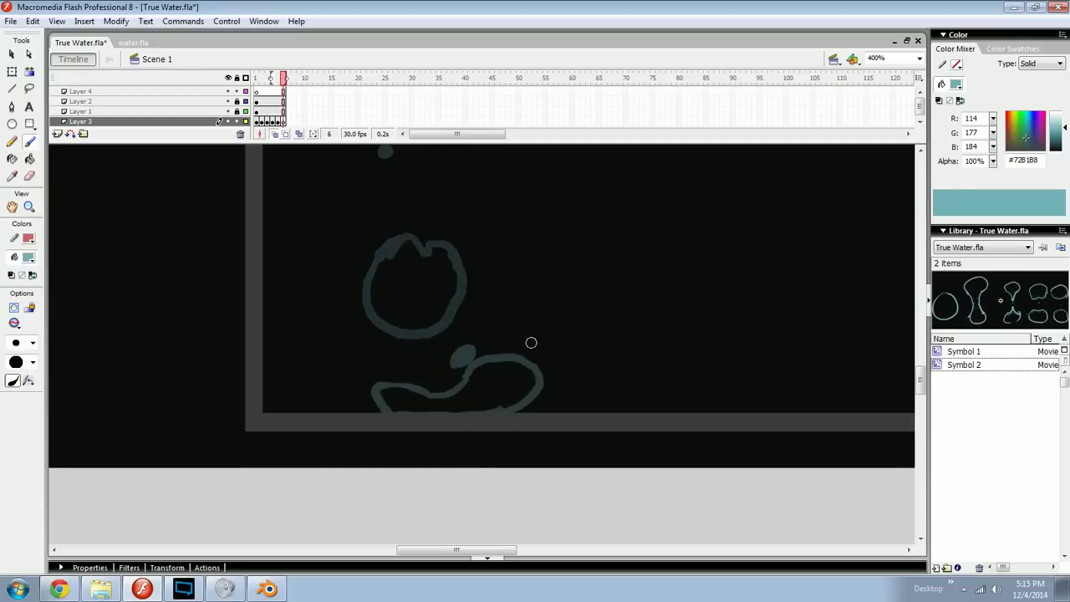
{"action": "mouse_move", "coordinate": [497, 372]}
{"action": "left_mouse_down"}
{"action": "mouse_move", "coordinate": [499, 406]}
{"action": "mouse_move", "coordinate": [515, 406]}
{"action": "mouse_move", "coordinate": [505, 411]}
{"action": "mouse_move", "coordinate": [585, 409]}
{"action": "mouse_move", "coordinate": [514, 349]}
{"action": "left_mouse_up"}
{"action": "key", "text": "Return"}
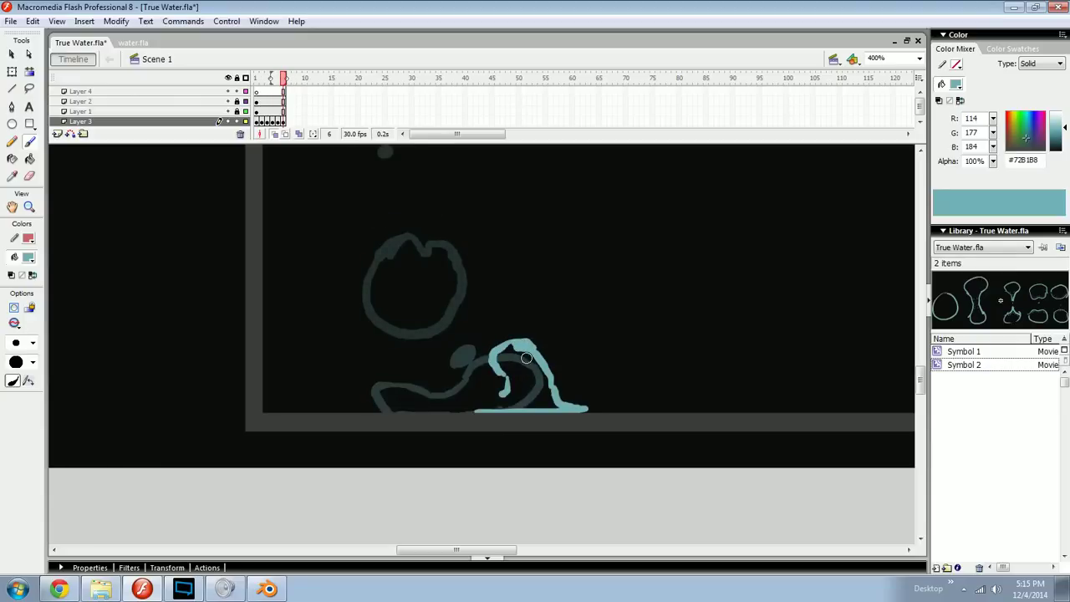
Step: Try an extra brush stroke above the frame 6 arched splash, compare with and without it, and undo it
{"action": "left_click_drag", "start_coordinate": [519, 287], "coordinate": [520, 328]}
{"action": "key", "text": "ctrl+z"}
{"action": "key", "text": "ctrl+y"}
{"action": "key", "text": "ctrl+y"}
{"action": "key", "text": "ctrl+z"}
{"action": "key", "text": "ctrl+z"}
Step: Insert consecutive blank keyframes on Layer 3 through frame 20 and return to frame 7
{"action": "scroll", "coordinate": [517, 366], "scroll_direction": "up", "scroll_amount": 1}
{"action": "key", "text": "F7"}
{"action": "key", "text": "F7"}
{"action": "key", "text": "F7"}
{"action": "key", "text": "F7"}
{"action": "key", "text": "F7"}
{"action": "key", "text": "F7"}
{"action": "key", "text": "F7"}
{"action": "key", "text": "F7"}
{"action": "key", "text": "F7"}
{"action": "key", "text": "F7"}
{"action": "key", "text": "F7"}
{"action": "key", "text": "F7"}
{"action": "key", "text": "F7"}
{"action": "key", "text": "F7"}
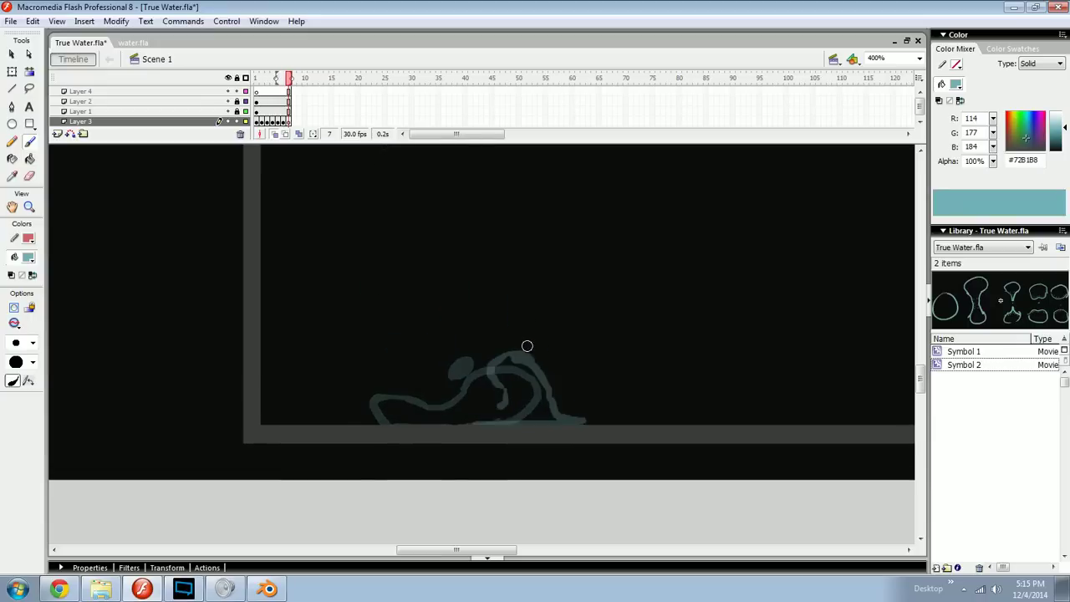
{"action": "left_click", "coordinate": [289, 78]}
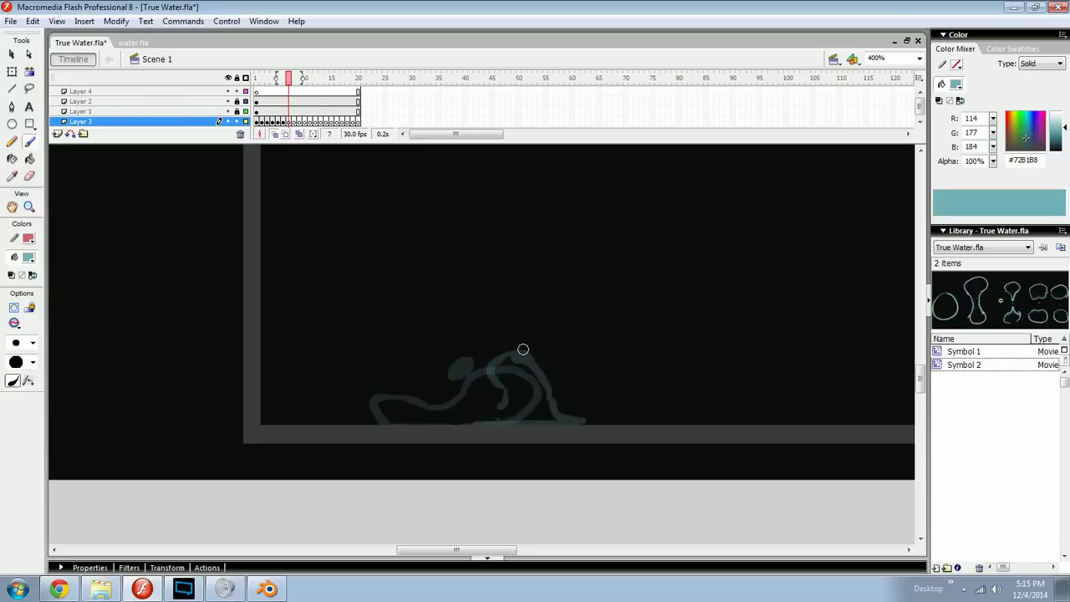
Step: Brush a round droplet outline on frame 7 over the crest of the arched splash's ghost
{"action": "mouse_move", "coordinate": [537, 344]}
{"action": "left_mouse_down"}
{"action": "mouse_move", "coordinate": [507, 357]}
{"action": "mouse_move", "coordinate": [513, 375]}
{"action": "mouse_move", "coordinate": [549, 374]}
{"action": "mouse_move", "coordinate": [537, 343]}
{"action": "mouse_move", "coordinate": [560, 372]}
{"action": "left_mouse_up"}
{"action": "key", "text": "comma"}
{"action": "key", "text": "comma"}
{"action": "key", "text": "period"}
{"action": "key", "text": "period"}
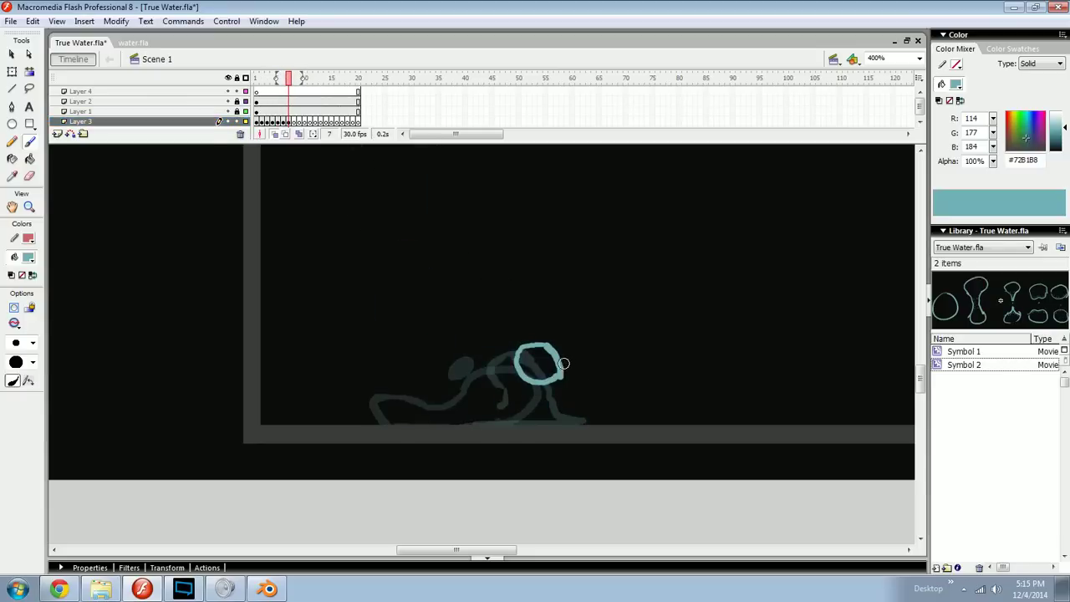
{"action": "left_click_drag", "start_coordinate": [558, 373], "coordinate": [563, 377], "text": "ctrl"}
Step: Brush a smaller droplet outline on frame 8, offset to the right of the frame 7 droplet's ghost
{"action": "key", "text": "comma"}
{"action": "key", "text": "period"}
{"action": "key", "text": "period"}
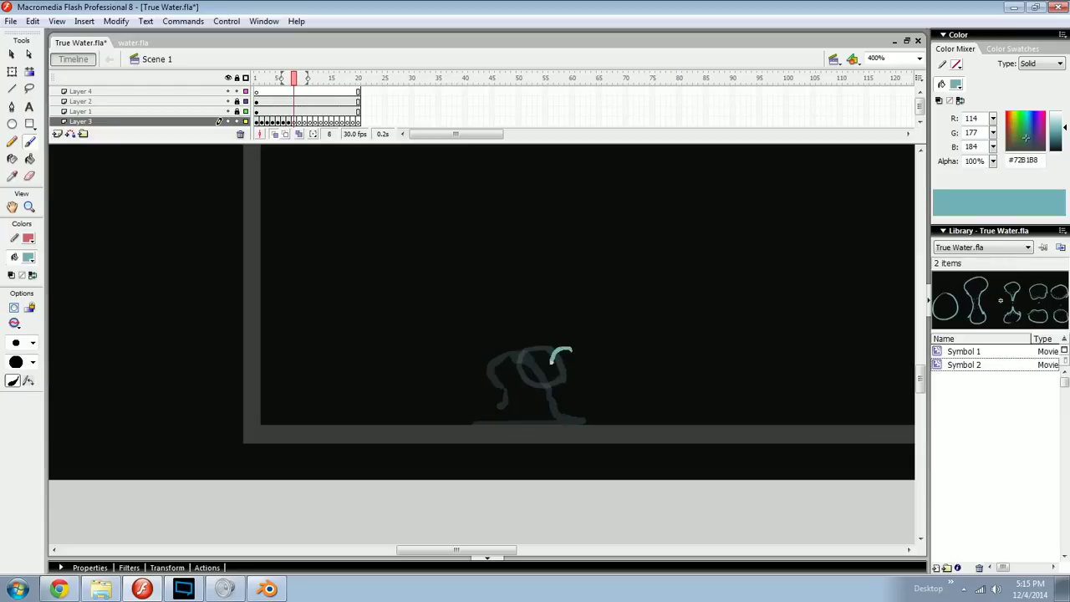
{"action": "mouse_move", "coordinate": [591, 365]}
{"action": "left_mouse_down"}
{"action": "mouse_move", "coordinate": [572, 350]}
{"action": "mouse_move", "coordinate": [578, 367]}
{"action": "left_mouse_up"}
Step: Brush a round droplet outline on frame 9, lower and further right than the frame 8 droplet
{"action": "key", "text": "comma"}
{"action": "key", "text": "period"}
{"action": "key", "text": "period"}
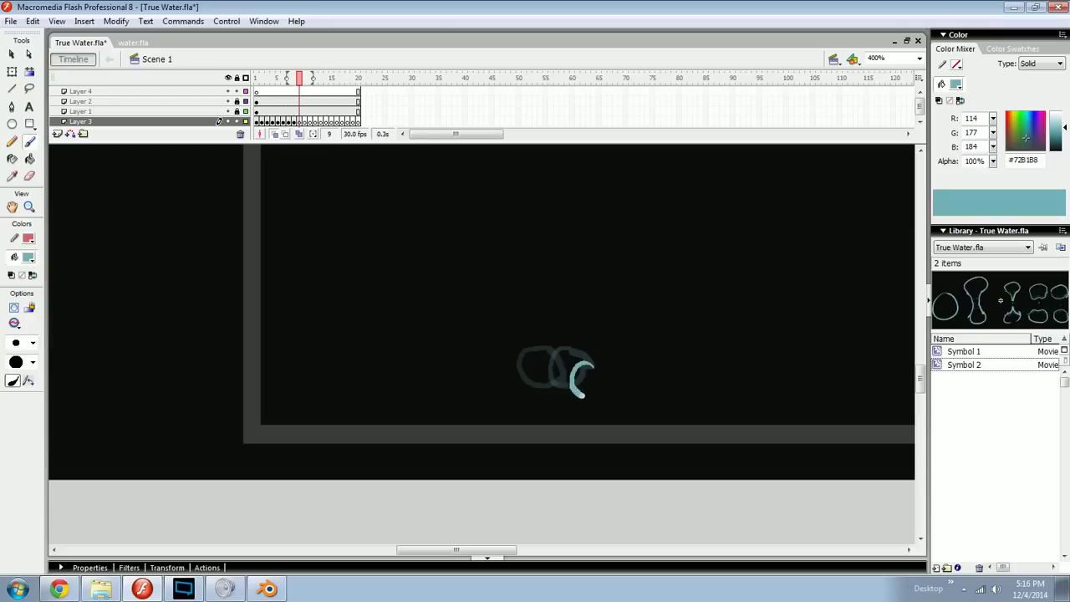
{"action": "mouse_move", "coordinate": [590, 361]}
{"action": "left_mouse_down"}
{"action": "mouse_move", "coordinate": [589, 402]}
{"action": "mouse_move", "coordinate": [604, 420]}
{"action": "mouse_move", "coordinate": [619, 413]}
{"action": "mouse_move", "coordinate": [615, 392]}
{"action": "mouse_move", "coordinate": [590, 394]}
{"action": "mouse_move", "coordinate": [627, 407]}
{"action": "left_mouse_up"}
Step: Brush a thick droplet ring resting on the container floor on frame 10, and undo the stray strokes around it
{"action": "key", "text": "F7"}
{"action": "key", "text": "comma"}
{"action": "key", "text": "period"}
{"action": "key", "text": "ctrl+minus"}
{"action": "key", "text": "ctrl+equal"}
{"action": "left_click_drag", "start_coordinate": [561, 296], "coordinate": [592, 411]}
{"action": "key", "text": "ctrl+z"}
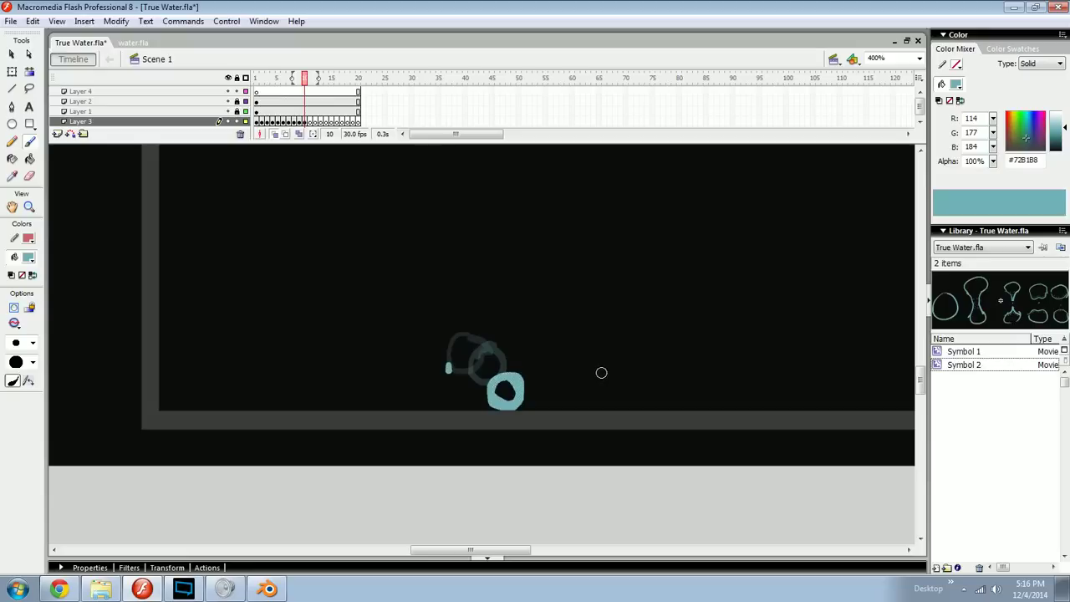
{"action": "left_click_drag", "start_coordinate": [460, 368], "coordinate": [613, 370]}
{"action": "key", "text": "ctrl+z"}
Step: Step back and forth through the frames between 6 and 10 to examine how the splash becomes a falling droplet
{"action": "key", "text": "ctrl+minus"}
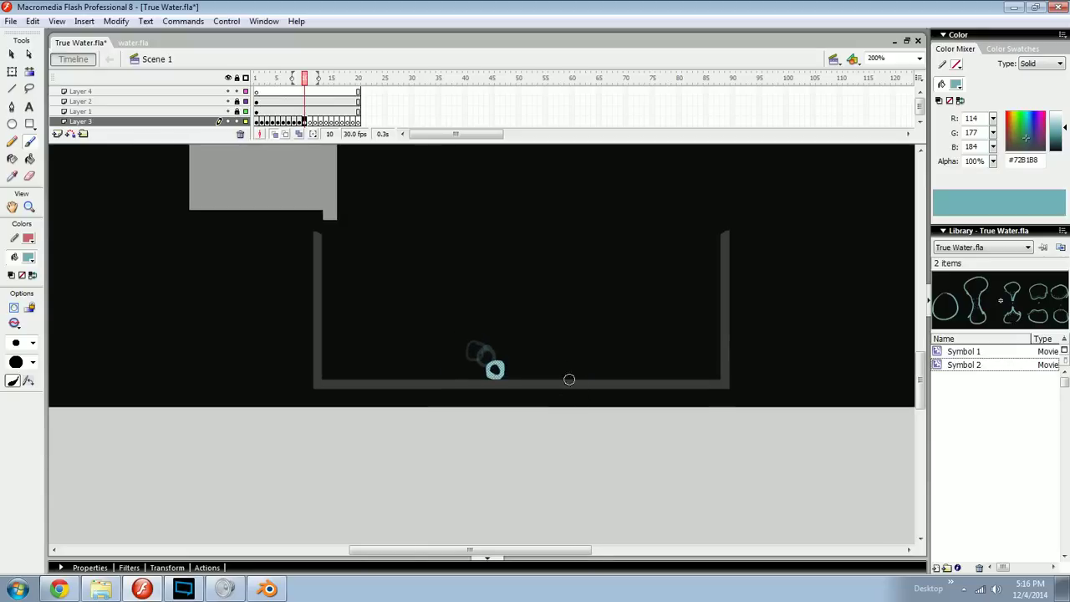
{"action": "key", "text": "comma"}
{"action": "key", "text": "comma"}
{"action": "key", "text": "comma"}
{"action": "key", "text": "comma"}
{"action": "key", "text": "comma"}
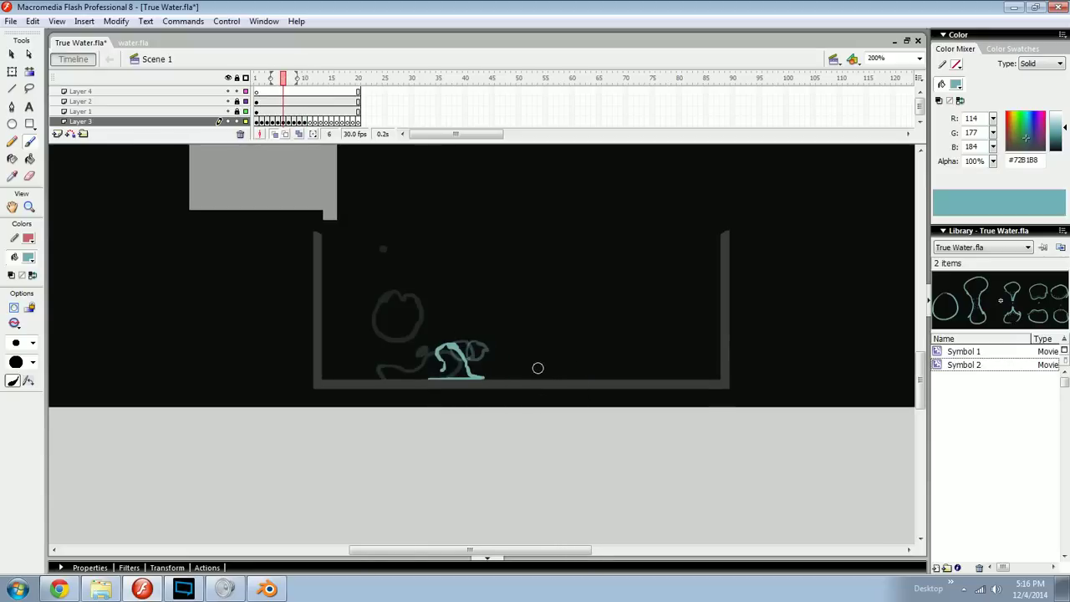
{"action": "left_click_drag", "start_coordinate": [473, 354], "coordinate": [528, 414]}
{"action": "key", "text": "comma"}
{"action": "key", "text": "period"}
{"action": "key", "text": "period"}
{"action": "key", "text": "period"}
{"action": "key", "text": "period"}
{"action": "key", "text": "period"}
{"action": "key", "text": "comma"}
{"action": "key", "text": "comma"}
{"action": "key", "text": "comma"}
{"action": "key", "text": "comma"}
{"action": "key", "text": "period"}
{"action": "key", "text": "period"}
Step: On frame 7, brush a curl beneath the round droplet and a splash tail sloping right to the container floor
{"action": "key", "text": "ctrl+equal"}
{"action": "left_click_drag", "start_coordinate": [551, 468], "coordinate": [462, 359]}
{"action": "key", "text": "period"}
{"action": "key", "text": "period"}
{"action": "key", "text": "comma"}
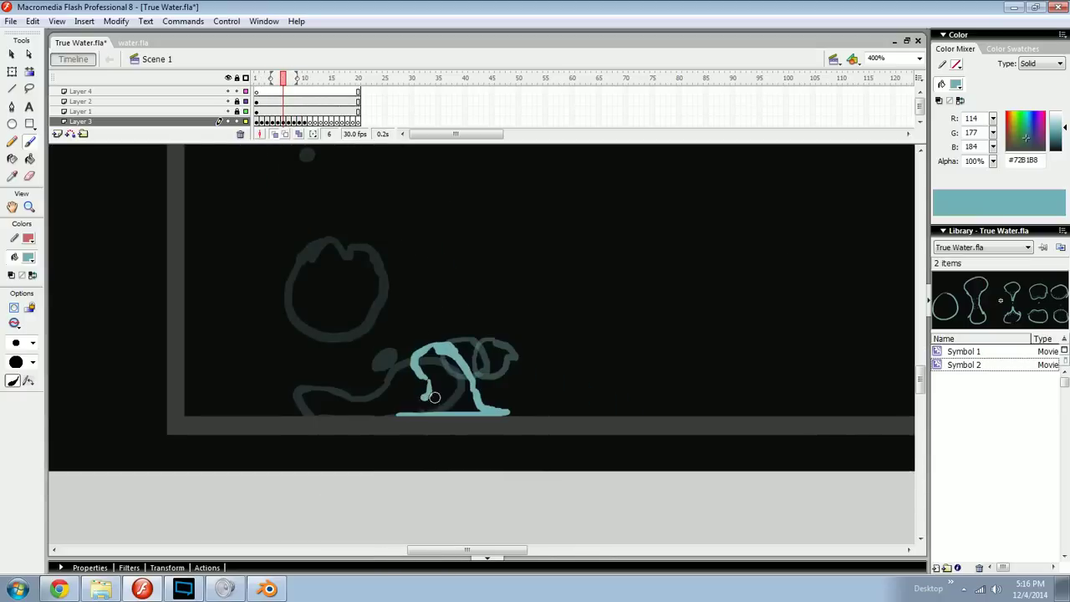
{"action": "key", "text": "comma"}
{"action": "left_click_drag", "start_coordinate": [483, 386], "coordinate": [465, 409]}
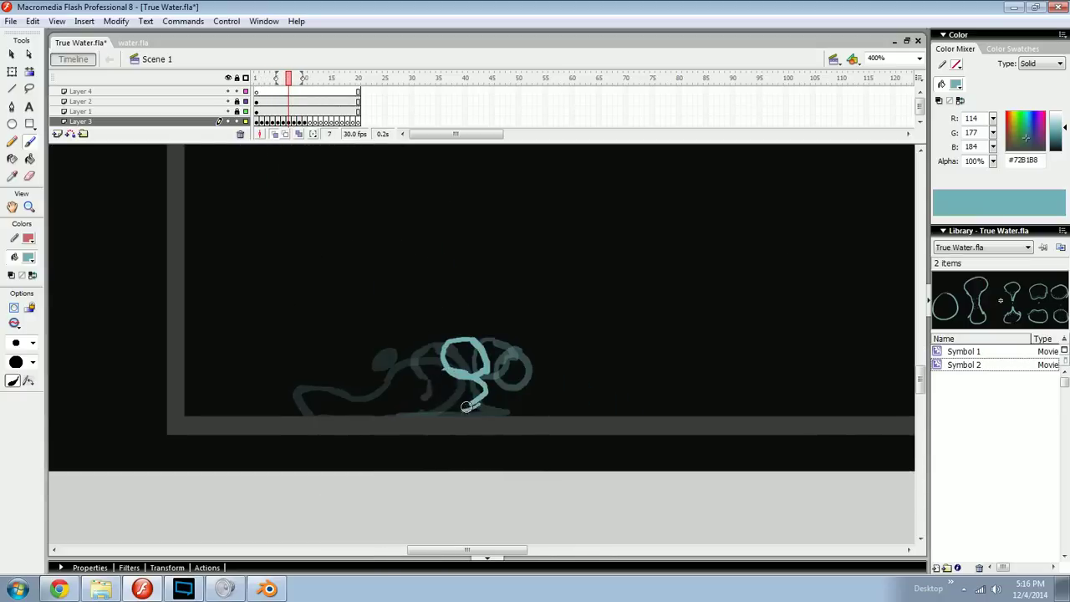
{"action": "mouse_move", "coordinate": [489, 361]}
{"action": "left_mouse_down"}
{"action": "mouse_move", "coordinate": [512, 392]}
{"action": "mouse_move", "coordinate": [583, 409]}
{"action": "mouse_move", "coordinate": [544, 411]}
{"action": "left_mouse_up"}
Step: Erase the pointed tip of the frame 7 splash tail and brush a rounded, upturned end in its place
{"action": "key", "text": "e"}
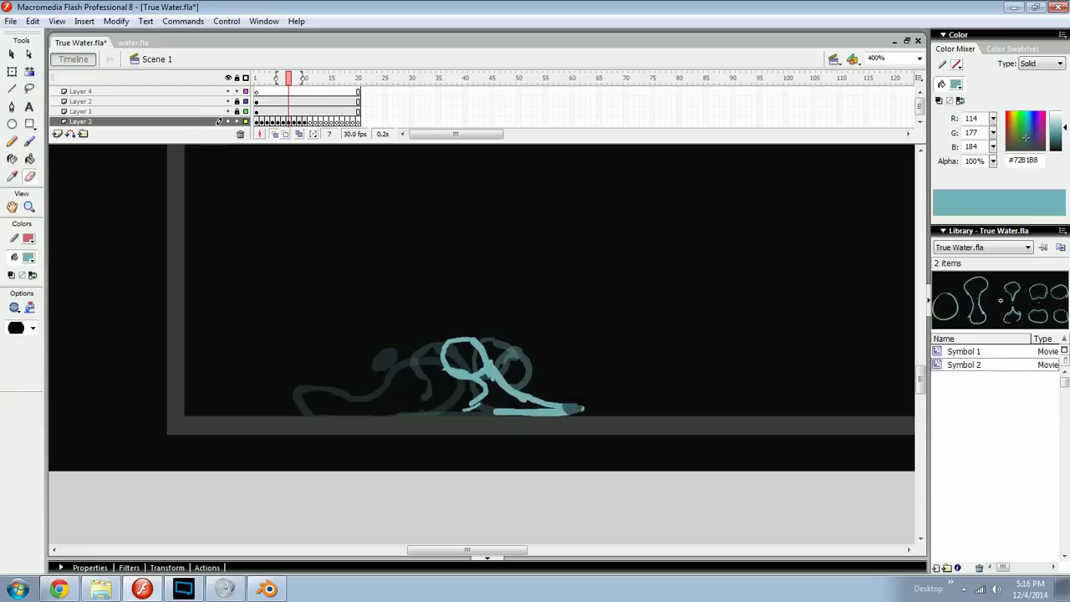
{"action": "key", "text": "b"}
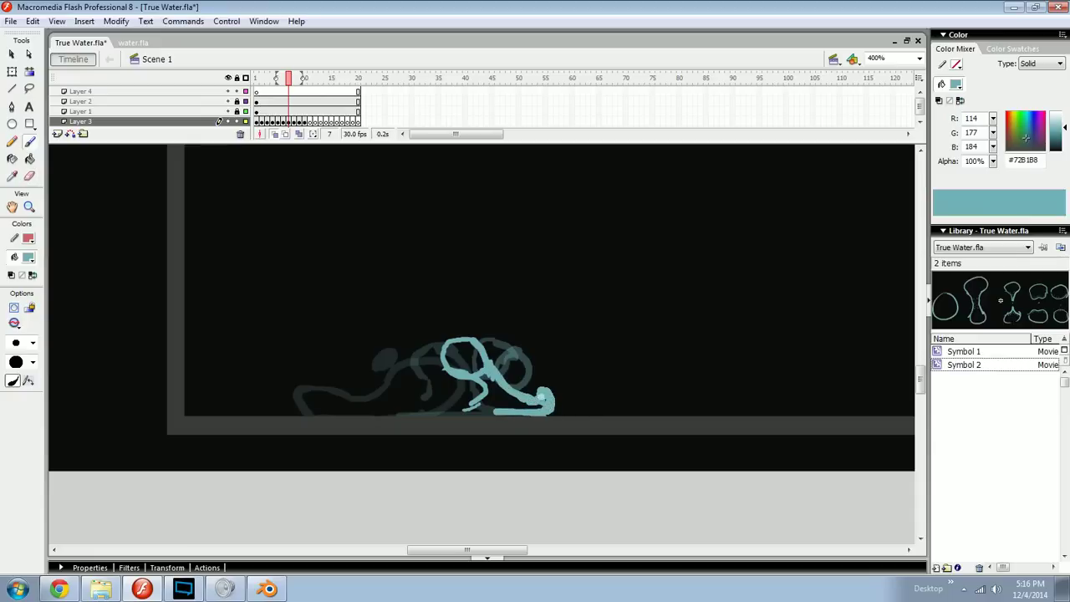
{"action": "key", "text": "comma"}
{"action": "key", "text": "period"}
{"action": "mouse_move", "coordinate": [562, 407]}
{"action": "left_mouse_down"}
{"action": "mouse_move", "coordinate": [616, 392]}
{"action": "mouse_move", "coordinate": [526, 375]}
{"action": "left_mouse_up"}
Step: Brush an arrow on frame 7 pointing down along the floor toward the splash tail's rounded end
{"action": "key", "text": "ctrl+equal"}
{"action": "key", "text": "ctrl+equal"}
{"action": "left_click_drag", "start_coordinate": [647, 445], "coordinate": [575, 363]}
{"action": "left_click_drag", "start_coordinate": [533, 450], "coordinate": [540, 429]}
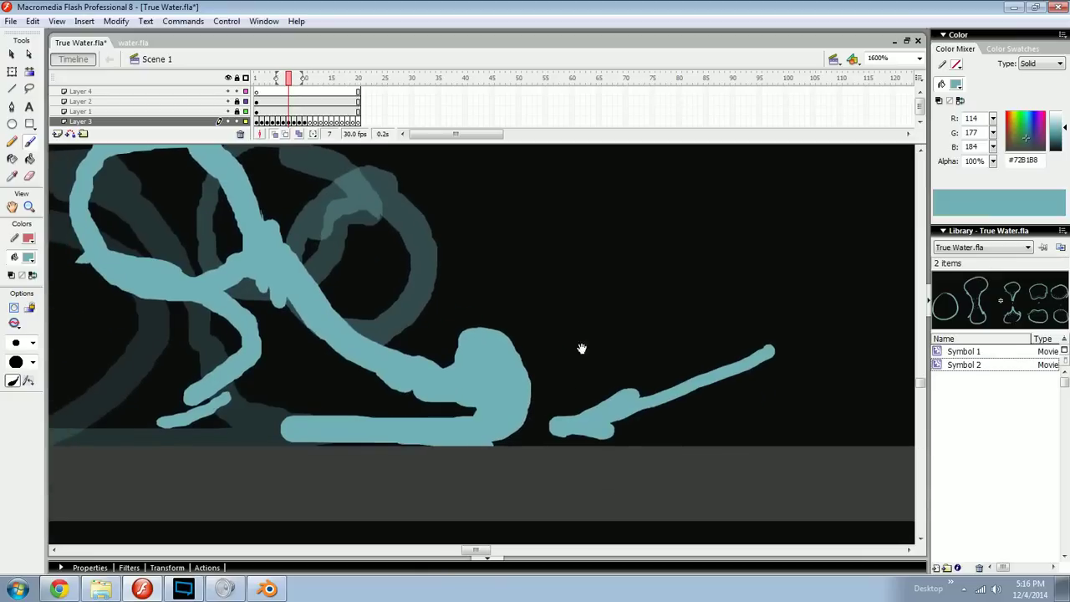
Step: Undo the arrow beside the frame 7 splash tail and brush the curl's lower end down to the container floor
{"action": "left_click_drag", "start_coordinate": [524, 349], "coordinate": [554, 379]}
{"action": "mouse_move", "coordinate": [476, 345]}
{"action": "left_mouse_down"}
{"action": "mouse_move", "coordinate": [547, 354]}
{"action": "mouse_move", "coordinate": [554, 397]}
{"action": "mouse_move", "coordinate": [457, 379]}
{"action": "left_mouse_up"}
{"action": "key", "text": "ctrl+z"}
{"action": "key", "text": "ctrl+minus"}
{"action": "left_click", "coordinate": [554, 397], "text": "ctrl"}
{"action": "key", "text": "ctrl+z"}
{"action": "key", "text": "ctrl+minus"}
{"action": "left_click_drag", "start_coordinate": [458, 379], "coordinate": [469, 370]}
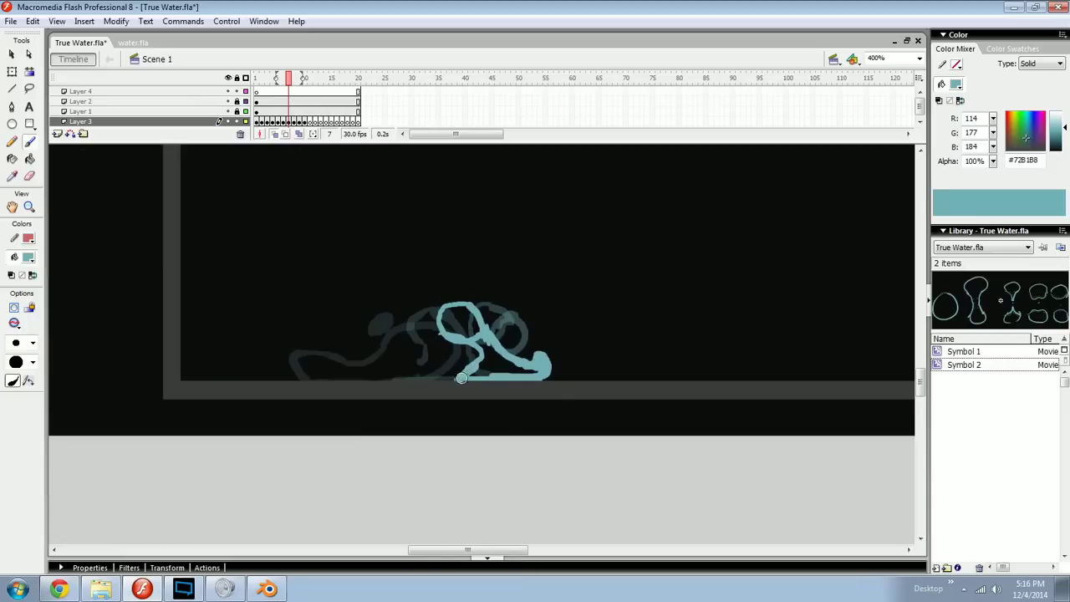
Step: Step back and forth through the frames around frame 7 to examine how the splash moves along the floor
{"action": "key", "text": "comma"}
{"action": "key", "text": "period"}
{"action": "key", "text": "comma"}
{"action": "key", "text": "period"}
{"action": "key", "text": "period"}
{"action": "key", "text": "comma"}
{"action": "key", "text": "period"}
{"action": "key", "text": "comma"}
{"action": "key", "text": "period"}
{"action": "key", "text": "comma"}
{"action": "key", "text": "period"}
{"action": "key", "text": "comma"}
Step: Open Symbol 2 to view the sketches of a droplet splitting in two, and return to Scene 1
{"action": "key", "text": "ctrl+equal"}
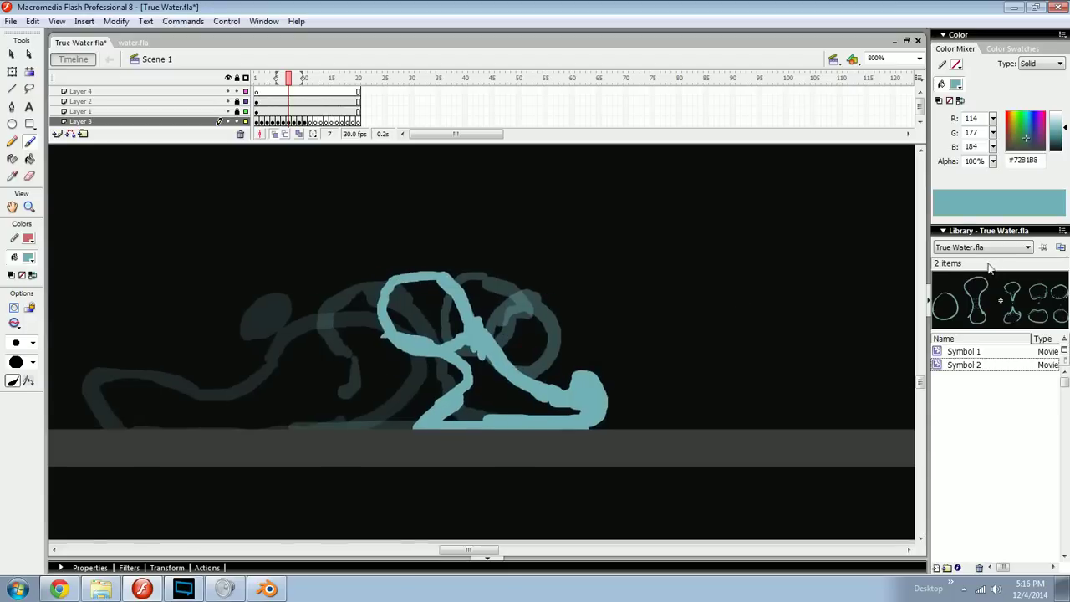
{"action": "double_click", "coordinate": [1001, 282]}
{"action": "left_click_drag", "start_coordinate": [241, 329], "coordinate": [267, 276]}
{"action": "key", "text": "ctrl+z"}
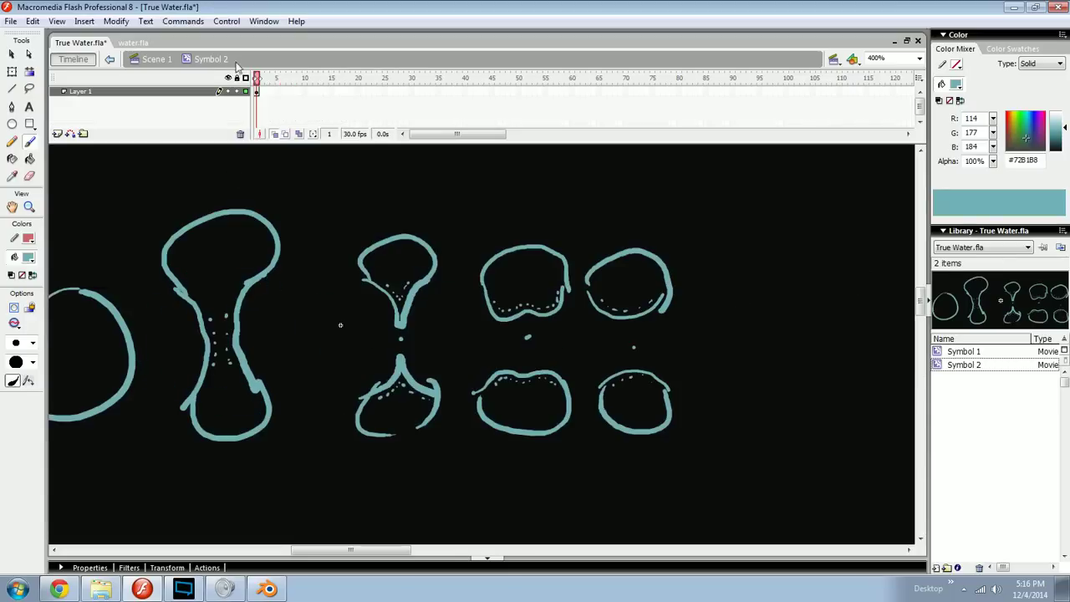
{"action": "left_click", "coordinate": [156, 58]}
Step: On frame 8, try brushing a peaked stroke over the upturned end of the previous frame's splash tail
{"action": "left_click_drag", "start_coordinate": [373, 360], "coordinate": [364, 374]}
{"action": "key", "text": "period"}
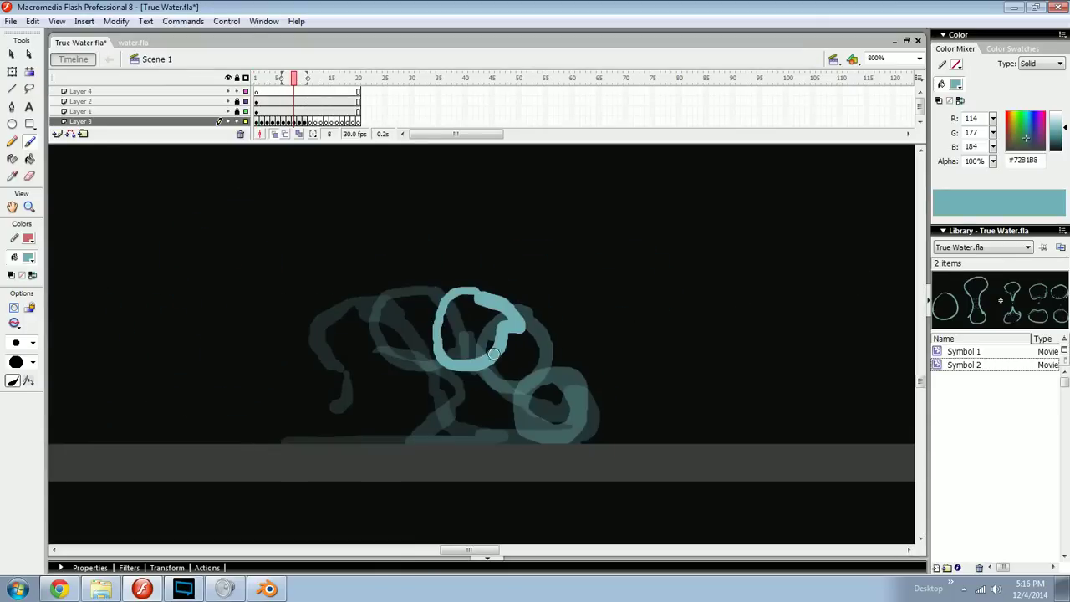
{"action": "mouse_move", "coordinate": [535, 374]}
{"action": "left_mouse_down"}
{"action": "mouse_move", "coordinate": [514, 408]}
{"action": "mouse_move", "coordinate": [543, 365]}
{"action": "mouse_move", "coordinate": [568, 401]}
{"action": "left_mouse_up"}
{"action": "key", "text": "e"}
{"action": "key", "text": "b"}
{"action": "key", "text": "l"}
Step: Step back and forth between frames 6 and 8 to compare the peaked stroke with the preceding splash shapes
{"action": "key", "text": "comma"}
{"action": "key", "text": "period"}
{"action": "key", "text": "comma"}
{"action": "key", "text": "period"}
{"action": "key", "text": "b"}
{"action": "key", "text": "comma"}
{"action": "key", "text": "comma"}
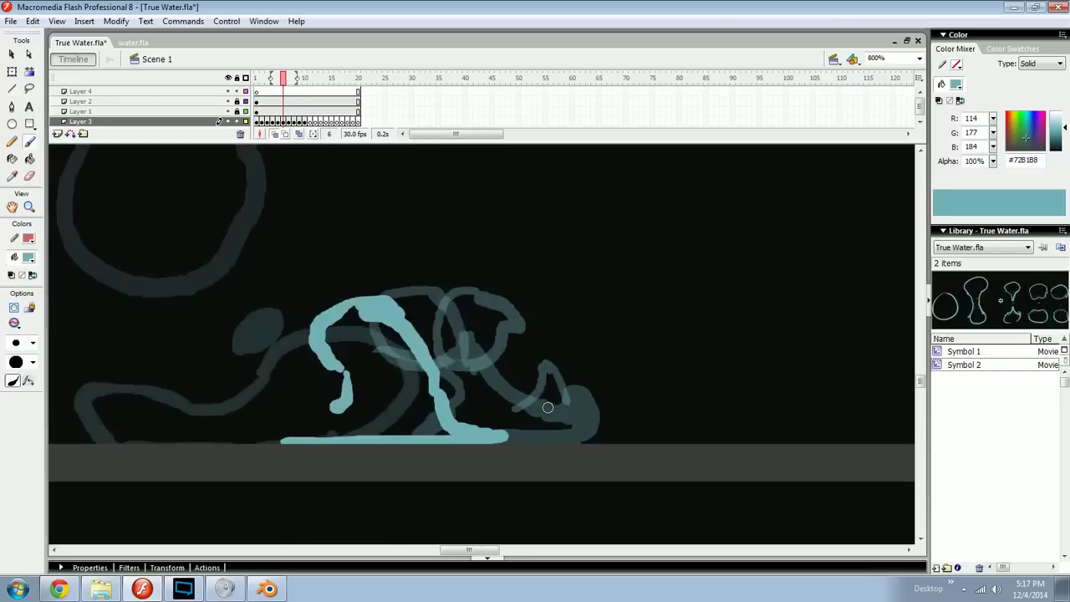
{"action": "key", "text": "period"}
{"action": "key", "text": "period"}
{"action": "key", "text": "comma"}
{"action": "key", "text": "period"}
{"action": "key", "text": "comma"}
{"action": "key", "text": "period"}
Step: Remove the peaked stroke from frame 8 and try a short curve bending down to the floor in its place
{"action": "key", "text": "e"}
{"action": "left_click_drag", "start_coordinate": [538, 389], "coordinate": [513, 419]}
{"action": "key", "text": "b"}
{"action": "key", "text": "ctrl+z"}
{"action": "key", "text": "ctrl+z"}
{"action": "left_click_drag", "start_coordinate": [549, 373], "coordinate": [537, 381]}
Step: On frame 5, try brushing four short curved direction strokes inside the splash, and undo them
{"action": "key", "text": "ctrl+minus"}
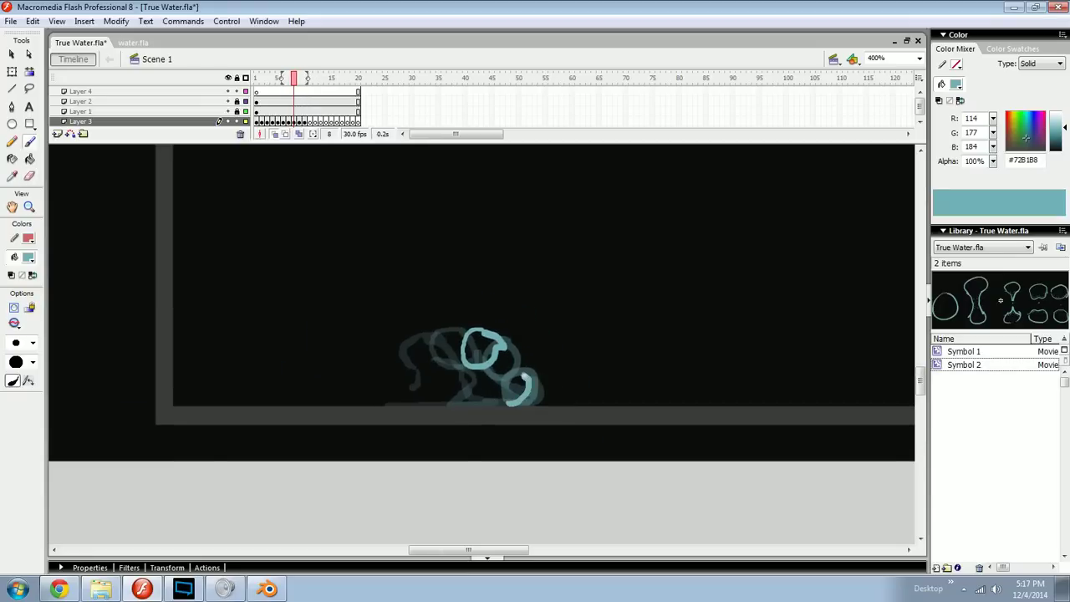
{"action": "key", "text": "comma"}
{"action": "key", "text": "comma"}
{"action": "key", "text": "comma"}
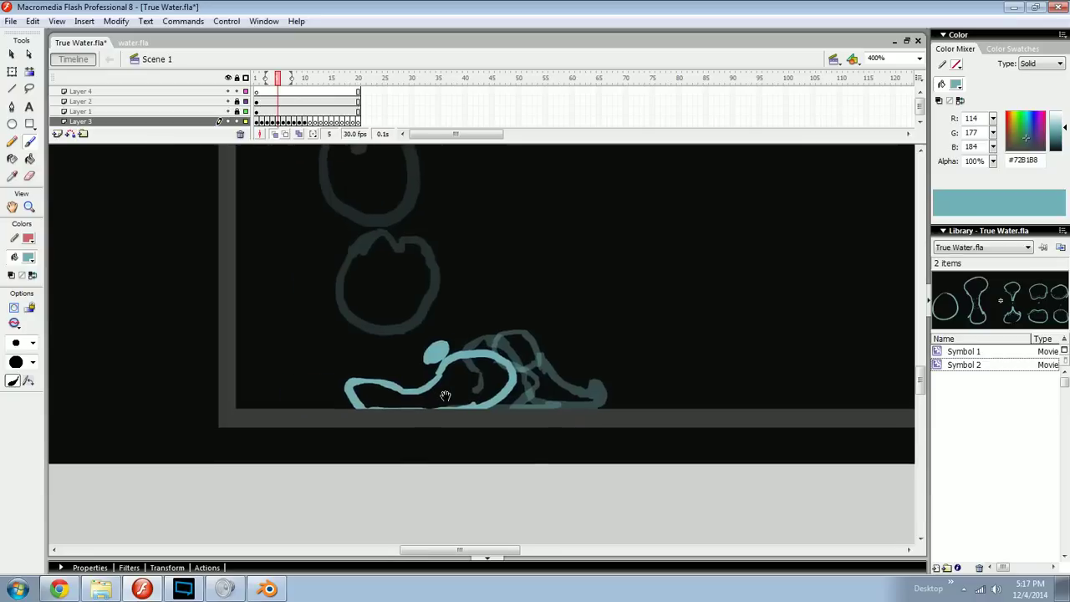
{"action": "key", "text": "ctrl+equal"}
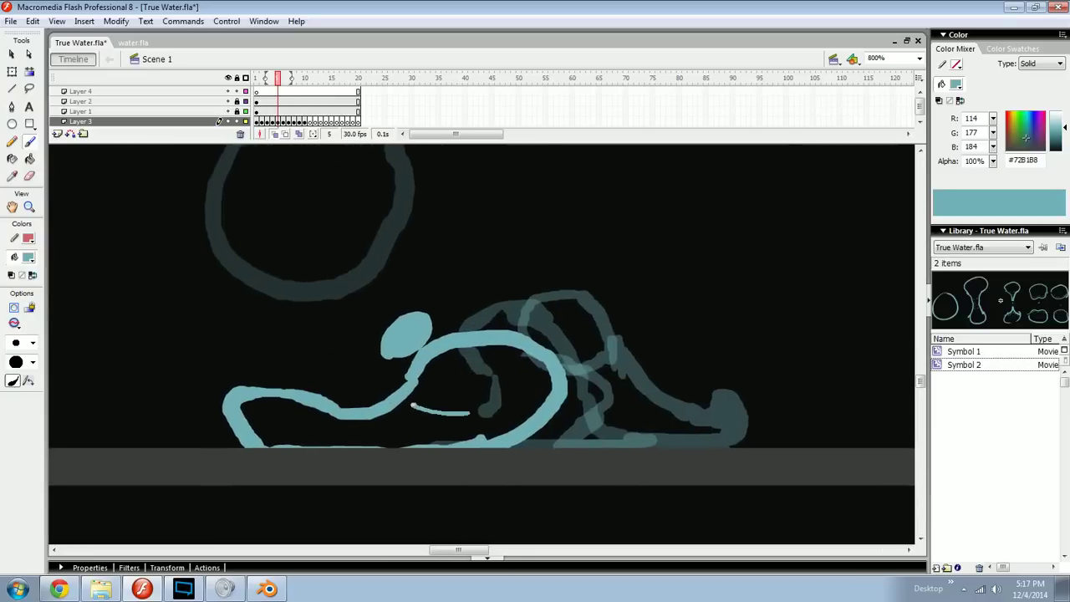
{"action": "left_click_drag", "start_coordinate": [426, 392], "coordinate": [389, 421]}
{"action": "left_click_drag", "start_coordinate": [441, 398], "coordinate": [435, 419]}
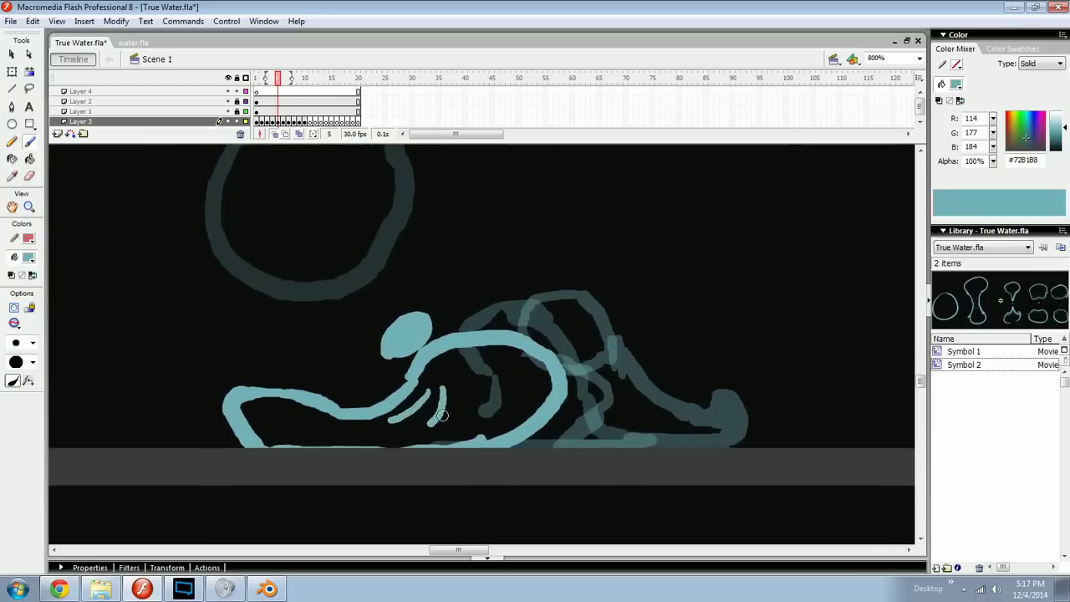
{"action": "left_click_drag", "start_coordinate": [461, 382], "coordinate": [455, 420]}
{"action": "left_click_drag", "start_coordinate": [473, 377], "coordinate": [490, 409]}
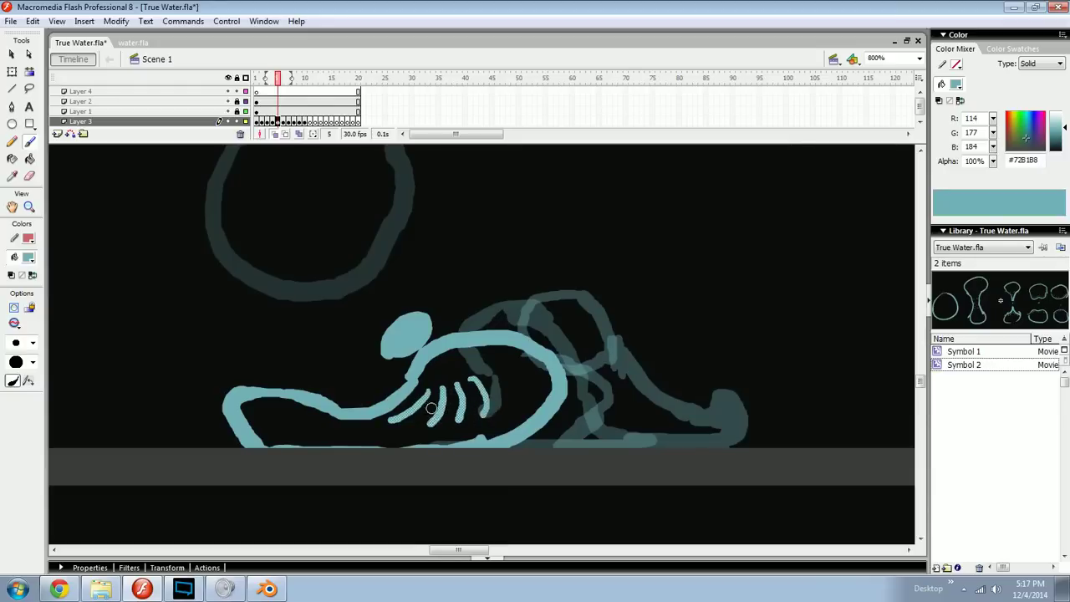
{"action": "key", "text": "ctrl+z"}
{"action": "key", "text": "ctrl+z"}
{"action": "key", "text": "ctrl+z"}
{"action": "key", "text": "ctrl+z"}
Step: On frame 8, replace the short curve with an arc over the front of the previous frame's rounded tail end
{"action": "key", "text": "period"}
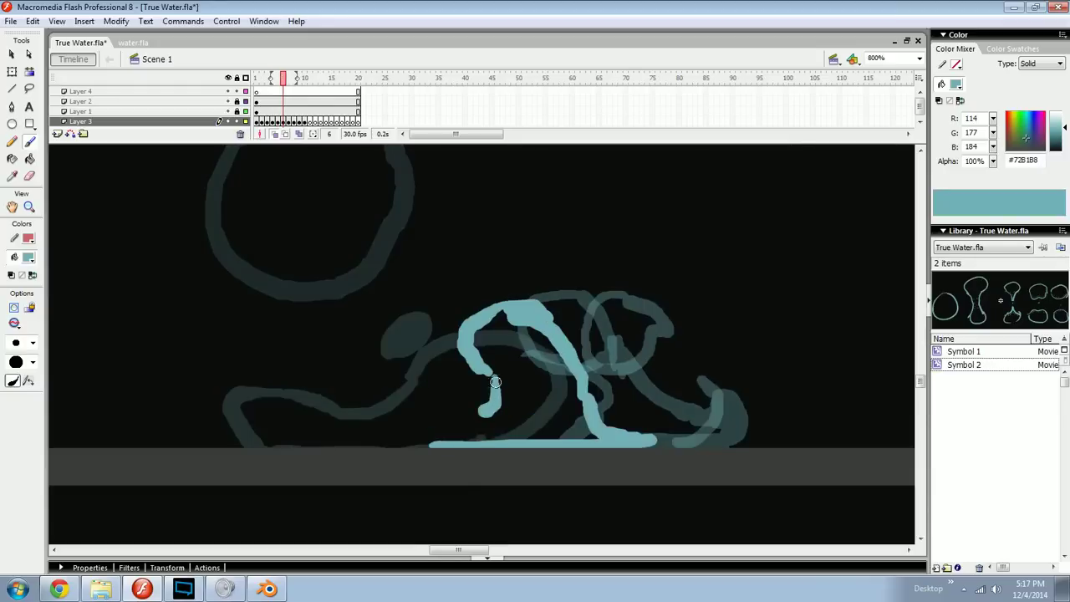
{"action": "key", "text": "comma"}
{"action": "key", "text": "period"}
{"action": "key", "text": "period"}
{"action": "mouse_move", "coordinate": [608, 394]}
{"action": "left_mouse_down"}
{"action": "mouse_move", "coordinate": [544, 385]}
{"action": "mouse_move", "coordinate": [612, 376]}
{"action": "left_mouse_up"}
{"action": "key", "text": "period"}
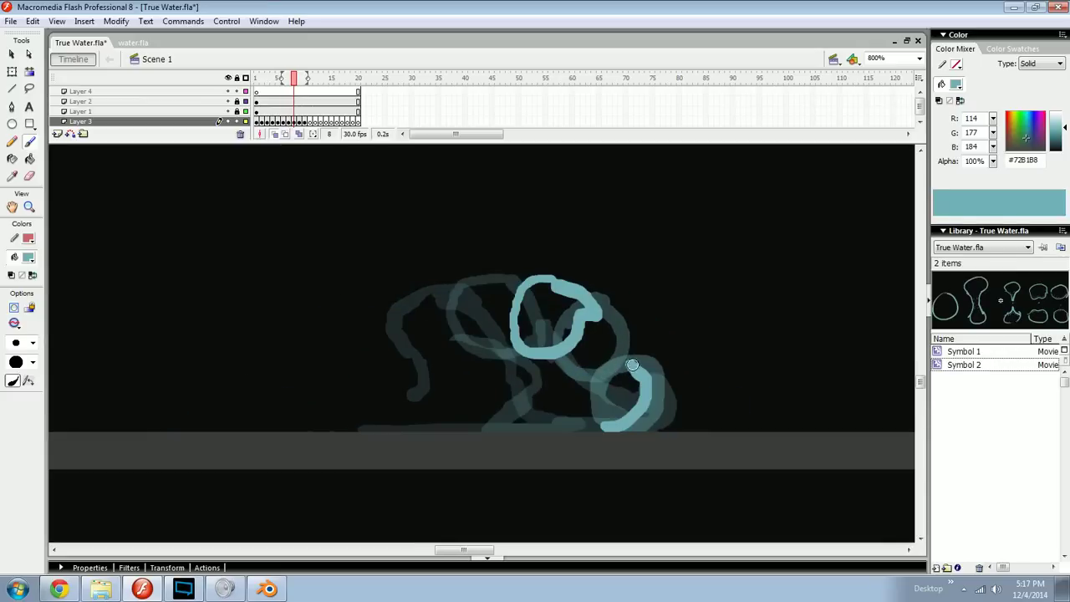
{"action": "key", "text": "ctrl+z"}
{"action": "mouse_move", "coordinate": [617, 357]}
{"action": "left_mouse_down"}
{"action": "mouse_move", "coordinate": [642, 393]}
{"action": "mouse_move", "coordinate": [637, 373]}
{"action": "mouse_move", "coordinate": [666, 388]}
{"action": "mouse_move", "coordinate": [658, 409]}
{"action": "left_mouse_up"}
{"action": "key", "text": "ctrl+z"}
{"action": "key", "text": "ctrl+z"}
{"action": "key", "text": "ctrl+z"}
{"action": "key", "text": "e"}
{"action": "key", "text": "v"}
{"action": "key", "text": "b"}
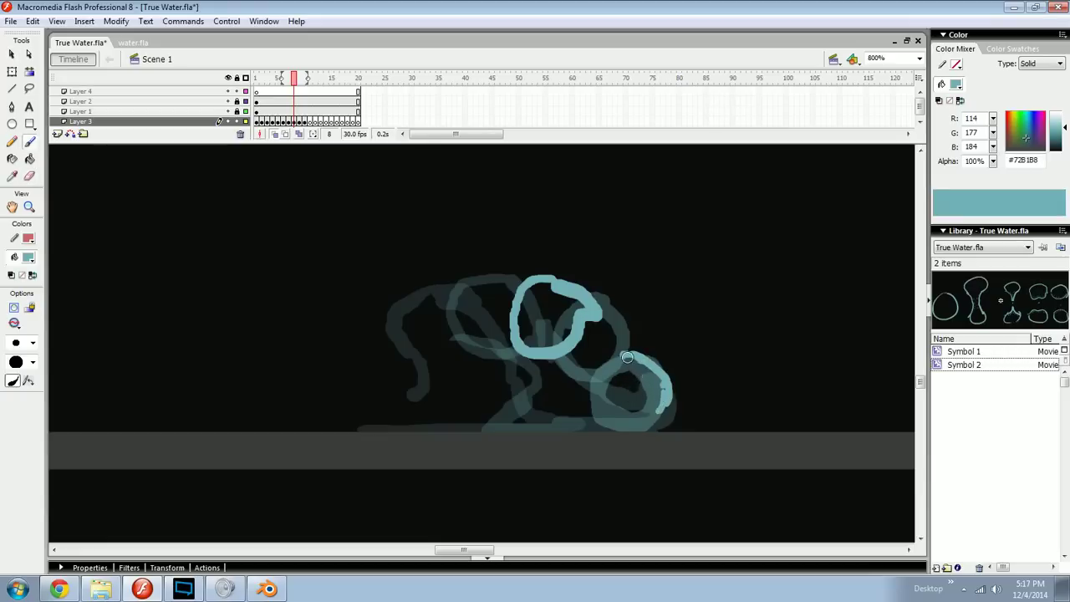
{"action": "key", "text": "e"}
{"action": "key", "text": "b"}
Step: Extend the frame 8 arc into a slope that runs down and out to the right as a thin line along the floor
{"action": "key", "text": "comma"}
{"action": "key", "text": "period"}
{"action": "key", "text": "comma"}
{"action": "key", "text": "period"}
{"action": "left_click_drag", "start_coordinate": [646, 396], "coordinate": [679, 397]}
{"action": "key", "text": "comma"}
{"action": "key", "text": "period"}
{"action": "key", "text": "space"}
{"action": "mouse_move", "coordinate": [693, 395]}
{"action": "left_mouse_down"}
{"action": "mouse_move", "coordinate": [556, 381]}
{"action": "mouse_move", "coordinate": [548, 400]}
{"action": "mouse_move", "coordinate": [580, 409]}
{"action": "left_mouse_up"}
{"action": "key", "text": "comma"}
{"action": "key", "text": "period"}
{"action": "left_click_drag", "start_coordinate": [616, 413], "coordinate": [671, 415]}
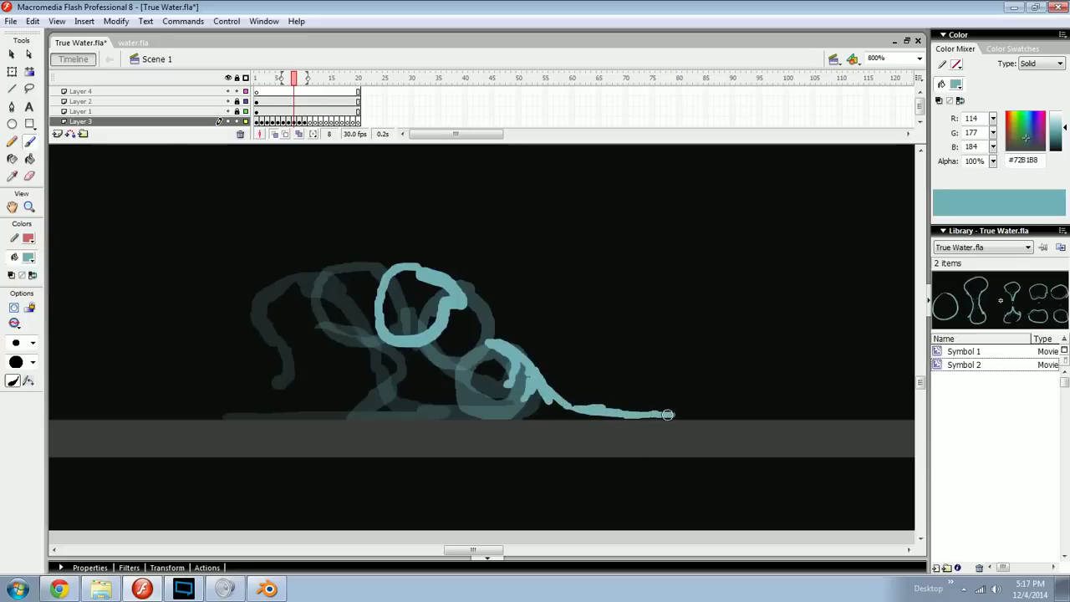
Step: Brush the inner curve of frame 8 sweeping left along the floor, and stretch the frame 7 foot left in a thin line
{"action": "key", "text": "."}
{"action": "mouse_move", "coordinate": [517, 378]}
{"action": "left_mouse_down"}
{"action": "mouse_move", "coordinate": [465, 411]}
{"action": "mouse_move", "coordinate": [281, 420]}
{"action": "mouse_move", "coordinate": [351, 419]}
{"action": "left_mouse_up"}
{"action": "key", "text": "comma"}
{"action": "key", "text": "comma"}
{"action": "key", "text": "period"}
{"action": "key", "text": "comma"}
{"action": "key", "text": "period"}
{"action": "key", "text": "period"}
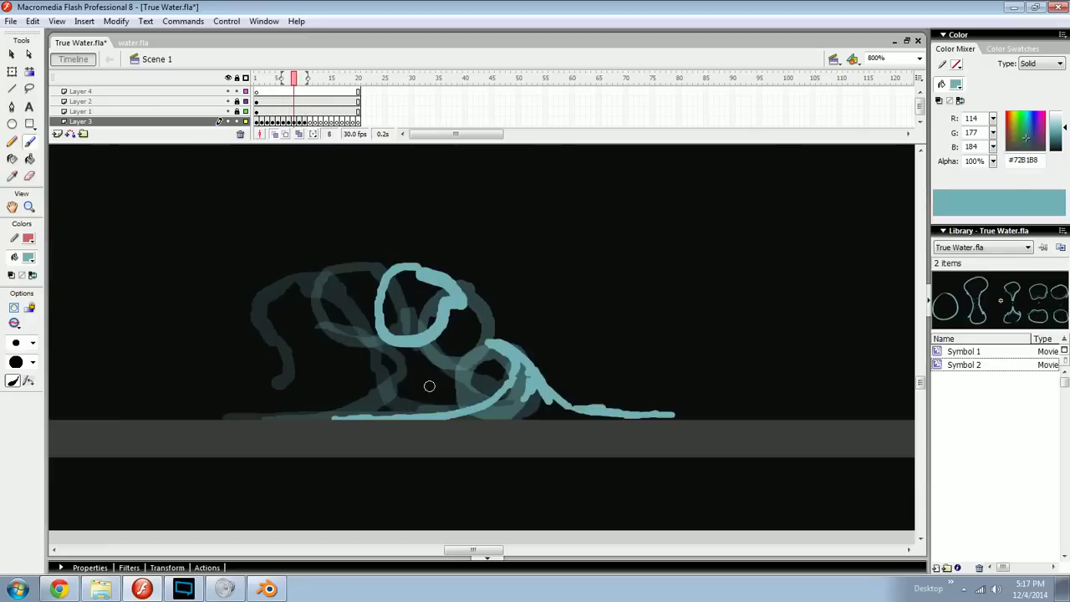
Step: Flip between frames 7 and 8 to compare the splash tail with its spread along the floor
{"action": "key", "text": "comma"}
{"action": "key", "text": "period"}
{"action": "key", "text": "comma"}
{"action": "key", "text": "period"}
{"action": "key", "text": "comma"}
{"action": "key", "text": "period"}
{"action": "key", "text": "comma"}
{"action": "key", "text": "period"}
{"action": "key", "text": "comma"}
Step: Try an arrow toward the rounded tail end on frame 7 and a small loop on the frame 8 floor line, undoing the strokes
{"action": "left_click_drag", "start_coordinate": [558, 364], "coordinate": [596, 320]}
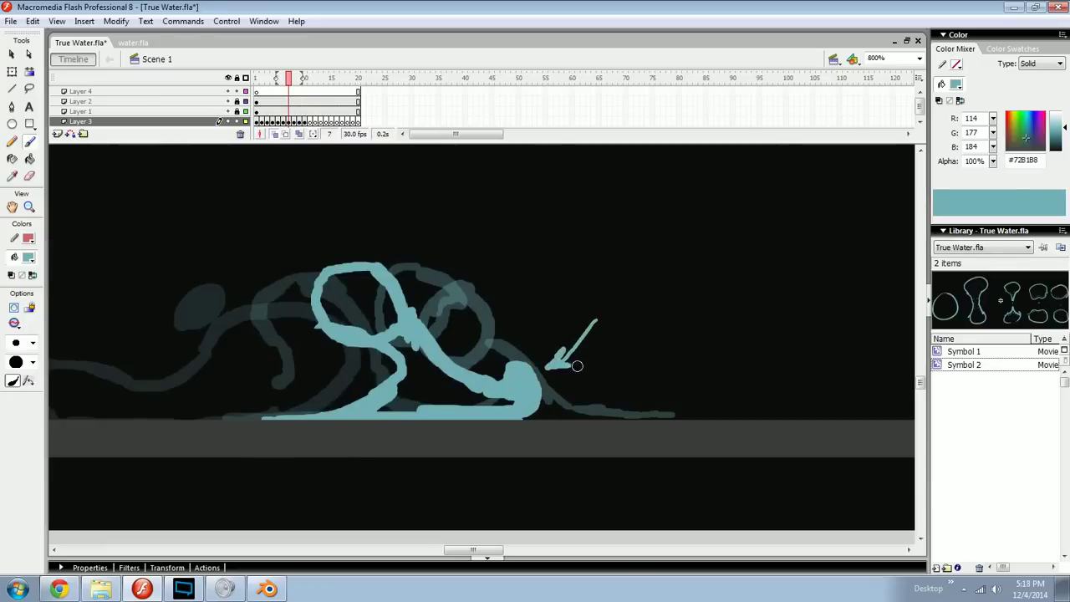
{"action": "key", "text": "ctrl+z"}
{"action": "key", "text": "period"}
{"action": "mouse_move", "coordinate": [617, 375]}
{"action": "left_mouse_down"}
{"action": "mouse_move", "coordinate": [573, 390]}
{"action": "mouse_move", "coordinate": [614, 369]}
{"action": "mouse_move", "coordinate": [616, 405]}
{"action": "mouse_move", "coordinate": [611, 379]}
{"action": "mouse_move", "coordinate": [593, 401]}
{"action": "mouse_move", "coordinate": [611, 394]}
{"action": "mouse_move", "coordinate": [617, 404]}
{"action": "mouse_move", "coordinate": [615, 378]}
{"action": "left_mouse_up"}
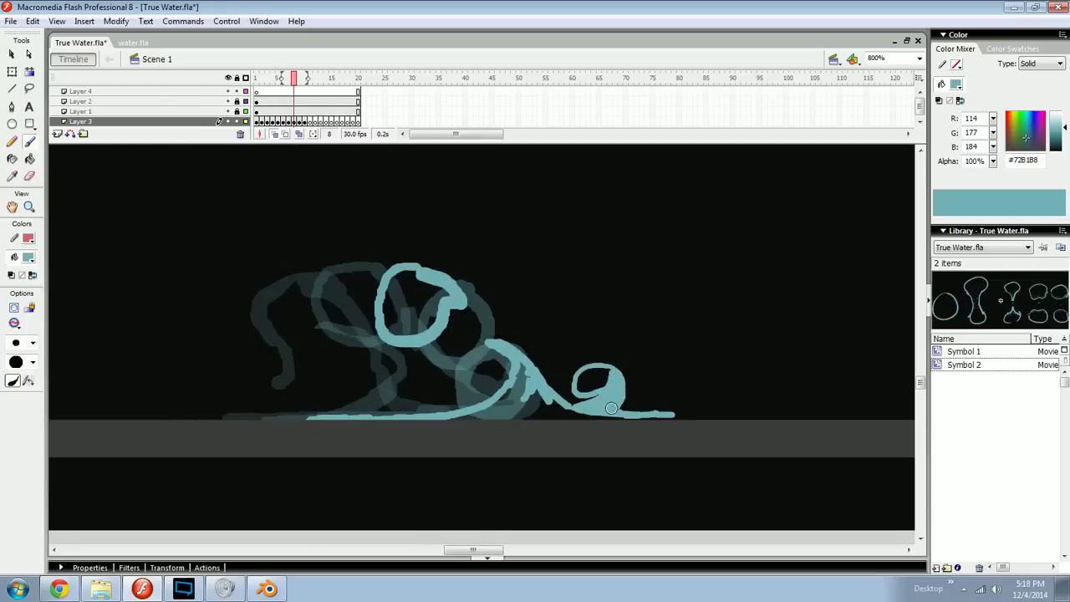
{"action": "key", "text": "ctrl+z"}
{"action": "key", "text": "ctrl+z"}
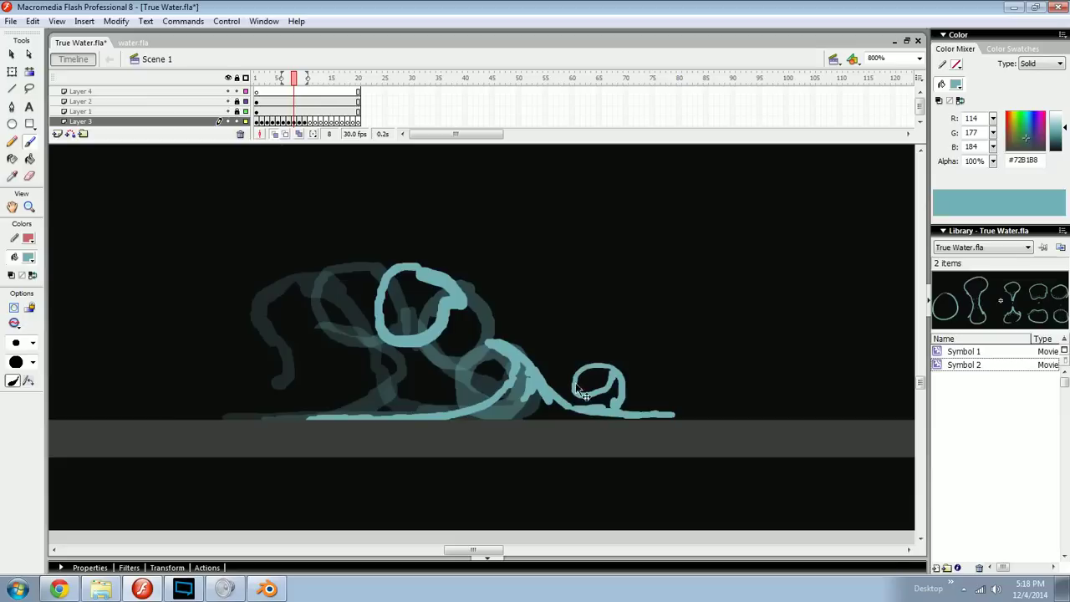
Step: On frame 8, brush a solid rounded bump leaning left that rises from the thin tail on the floor
{"action": "key", "text": "comma"}
{"action": "key", "text": "comma"}
{"action": "key", "text": "period"}
{"action": "key", "text": "period"}
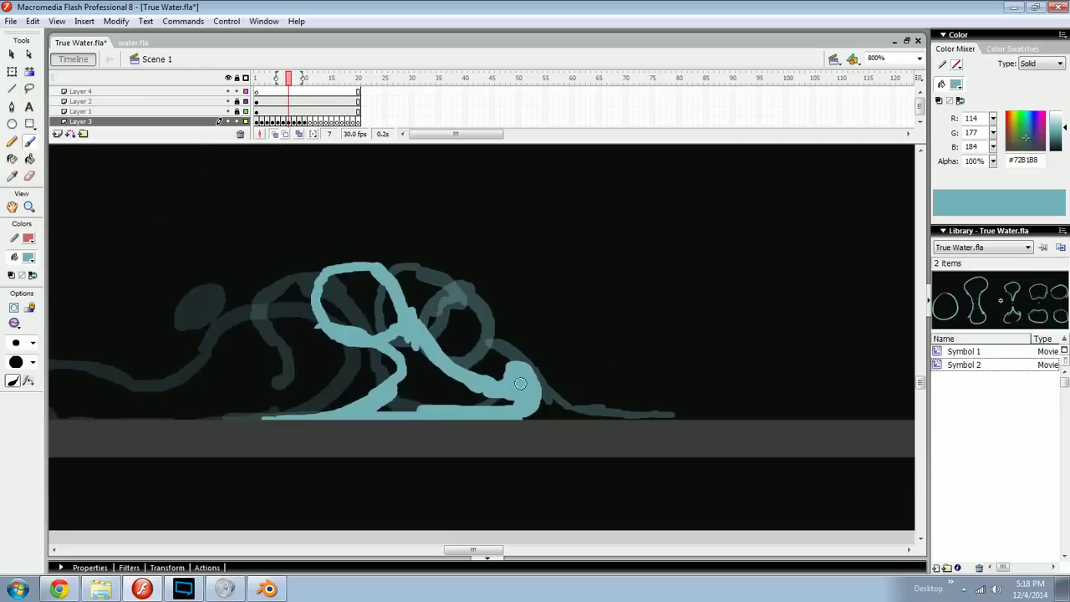
{"action": "mouse_move", "coordinate": [571, 365]}
{"action": "left_mouse_down"}
{"action": "mouse_move", "coordinate": [596, 387]}
{"action": "mouse_move", "coordinate": [584, 402]}
{"action": "mouse_move", "coordinate": [606, 395]}
{"action": "mouse_move", "coordinate": [613, 404]}
{"action": "left_mouse_up"}
{"action": "left_click_drag", "start_coordinate": [569, 368], "coordinate": [577, 381]}
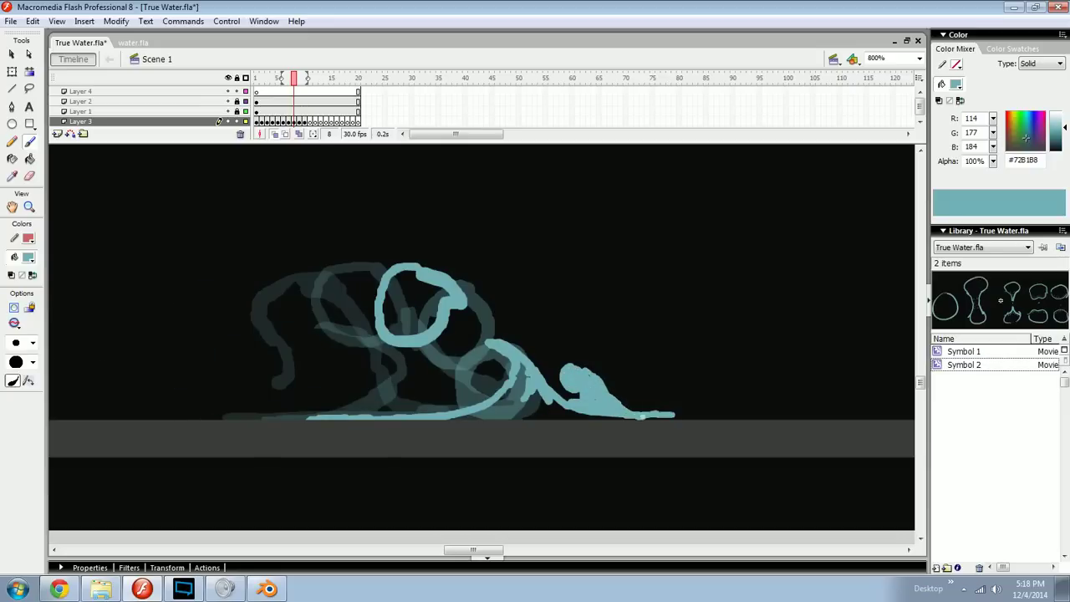
Step: Brush a thin line along the floor under the whole frame 8 splash and save the file
{"action": "left_click_drag", "start_coordinate": [344, 425], "coordinate": [671, 418]}
{"action": "key", "text": "space"}
{"action": "left_click_drag", "start_coordinate": [555, 427], "coordinate": [596, 449]}
{"action": "key", "text": "ctrl+minus"}
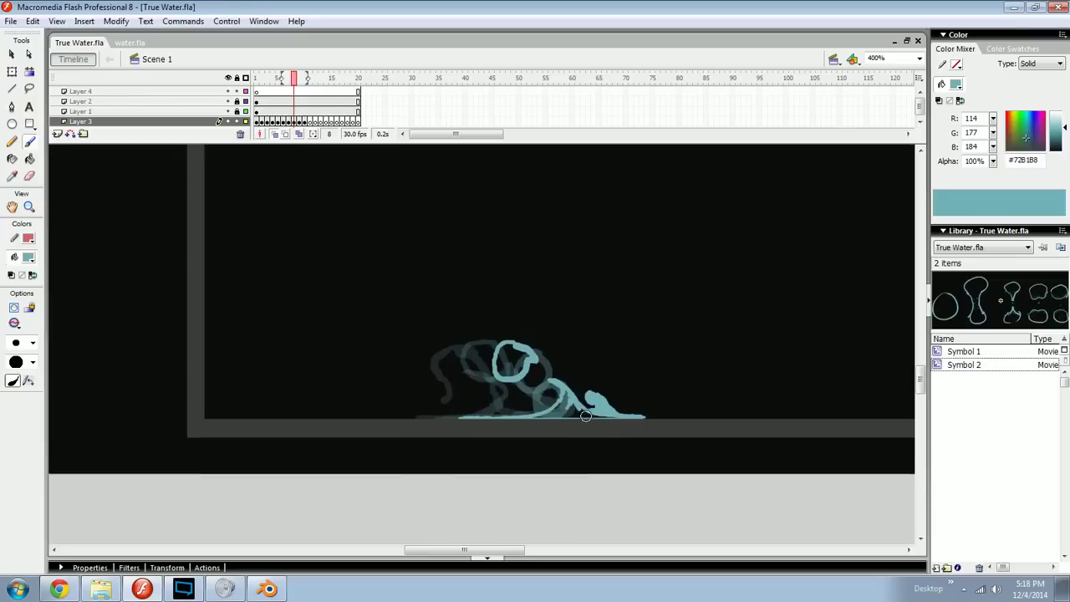
Step: Return to frame 7 and touch up the splash with the eraser near its floor line
{"action": "key", "text": "."}
{"action": "key", "text": "."}
{"action": "key", "text": "."}
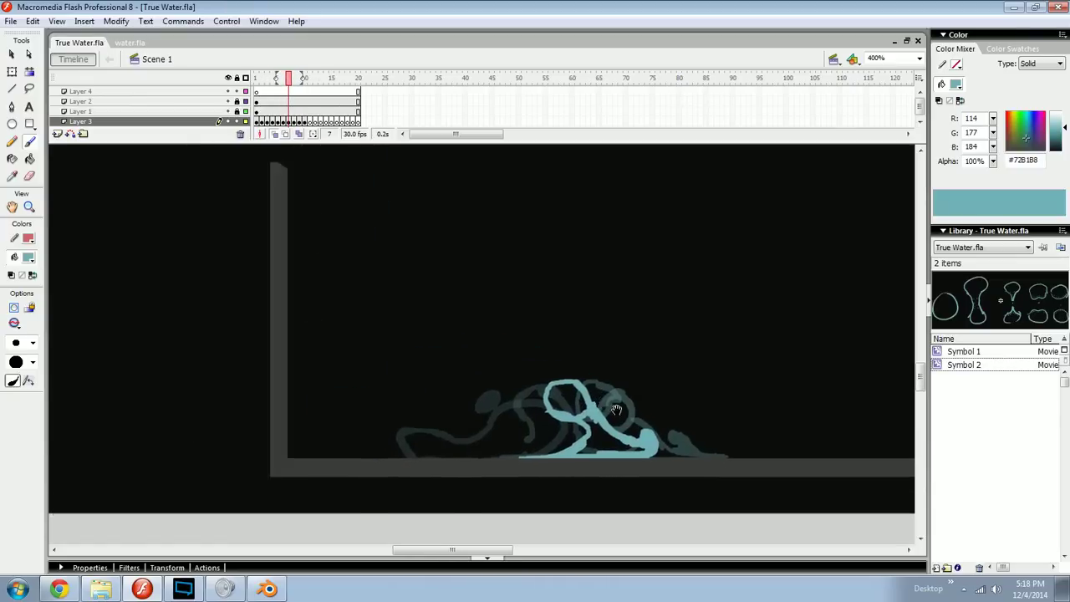
{"action": "key", "text": "ctrl+="}
{"action": "left_click_drag", "start_coordinate": [635, 329], "coordinate": [447, 442]}
{"action": "key", "text": "q"}
{"action": "left_click_drag", "start_coordinate": [553, 353], "coordinate": [553, 339]}
{"action": "key", "text": "e"}
{"action": "mouse_move", "coordinate": [484, 401]}
{"action": "left_mouse_down"}
{"action": "mouse_move", "coordinate": [502, 427]}
{"action": "mouse_move", "coordinate": [534, 433]}
{"action": "left_mouse_up"}
{"action": "left_click_drag", "start_coordinate": [595, 369], "coordinate": [526, 322]}
{"action": "key", "text": "v"}
Step: Scrub the timeline back from frame 7 to frame 2 with the pipe and whole container in view to review the motion
{"action": "key", "text": "ctrl+minus"}
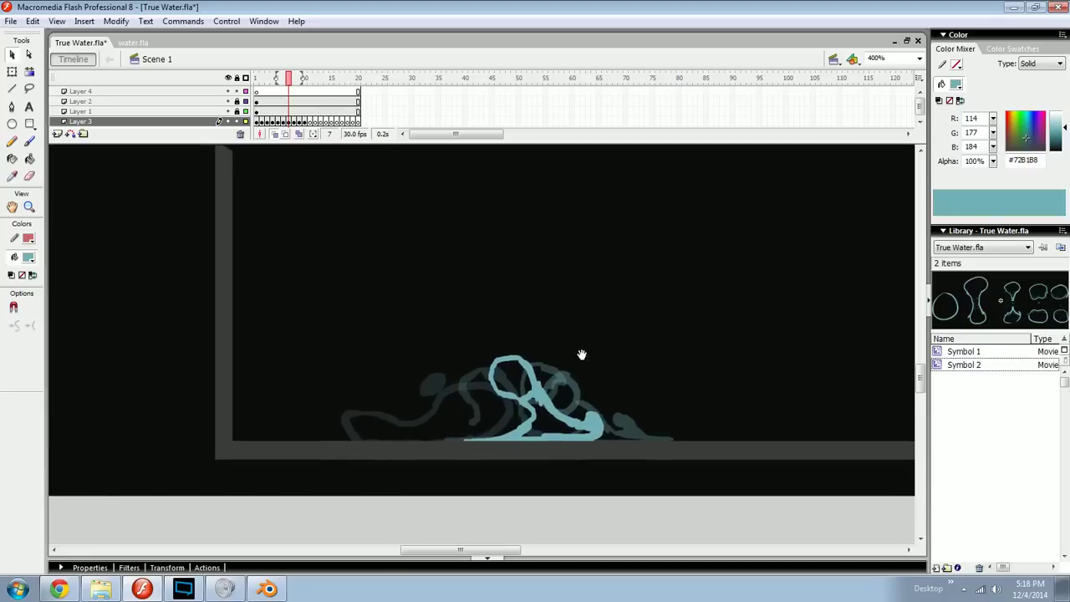
{"action": "key", "text": "ctrl+minus"}
{"action": "left_click", "coordinate": [284, 78]}
{"action": "left_click_drag", "start_coordinate": [284, 77], "coordinate": [261, 77]}
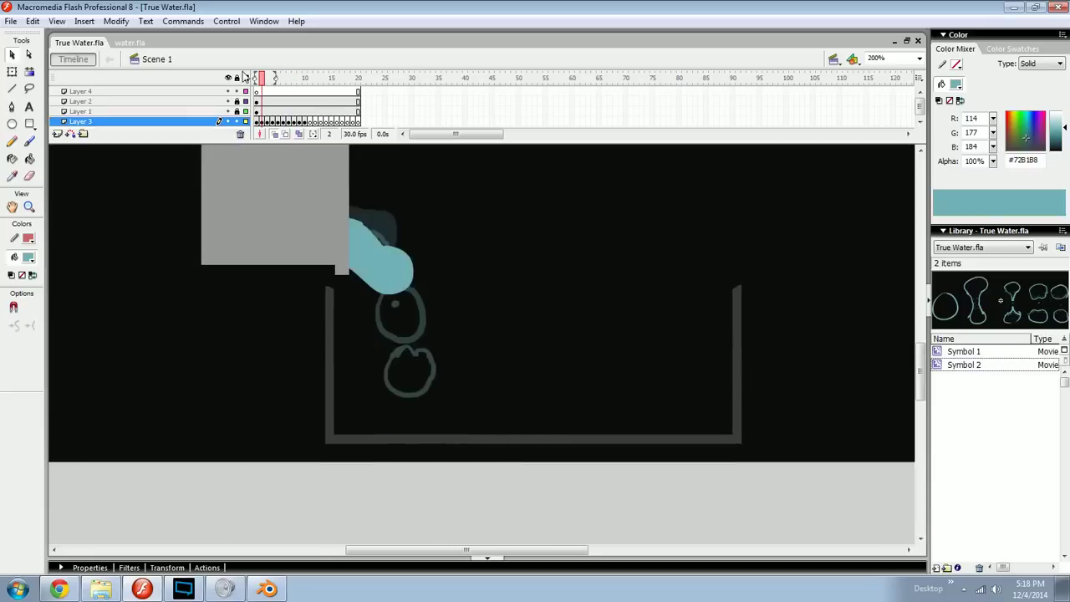
Step: Try to slow the animation by extending each drawn keyframe on Layer 3 by an extra frame
{"action": "key", "text": "F6"}
{"action": "key", "text": "F6"}
{"action": "key", "text": "ctrl+z"}
{"action": "key", "text": "ctrl+z"}
{"action": "key", "text": "comma"}
{"action": "key", "text": "F5"}
{"action": "key", "text": "period"}
{"action": "key", "text": "F5"}
{"action": "key", "text": "period"}
{"action": "key", "text": "period"}
{"action": "key", "text": "F5"}
{"action": "key", "text": "period"}
{"action": "key", "text": "F5"}
{"action": "key", "text": "F6"}
{"action": "key", "text": "F6"}
{"action": "key", "text": "F6"}
{"action": "key", "text": "F6"}
{"action": "key", "text": "F6"}
{"action": "key", "text": "F6"}
{"action": "key", "text": "F6"}
{"action": "key", "text": "F6"}
{"action": "key", "text": "F6"}
{"action": "key", "text": "F6"}
{"action": "key", "text": "F6"}
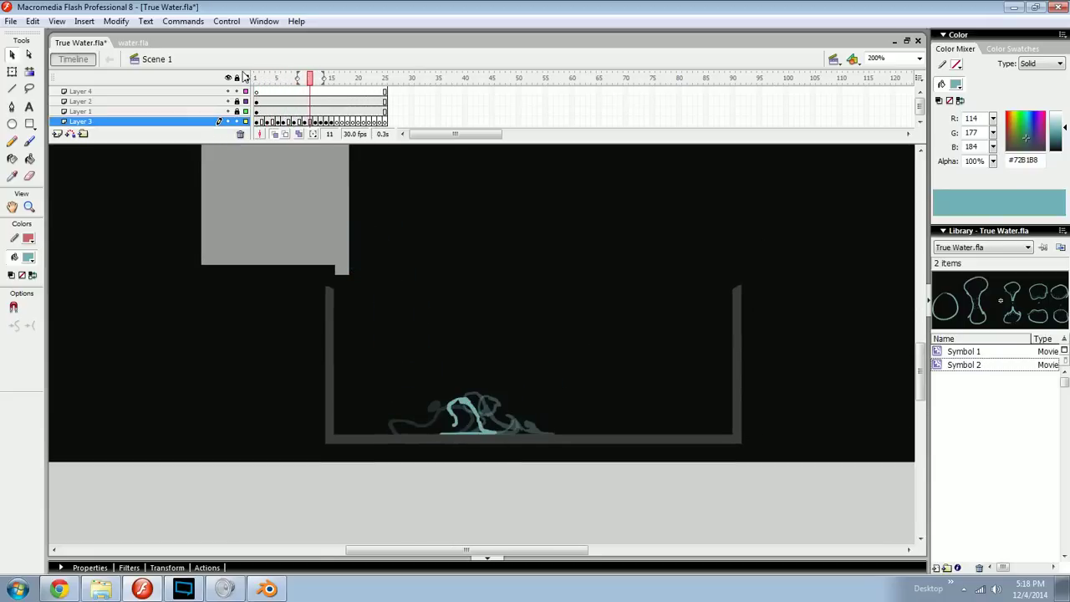
Step: Play the extended timeline and test the movie to check the slower timing
{"action": "key", "text": "Return"}
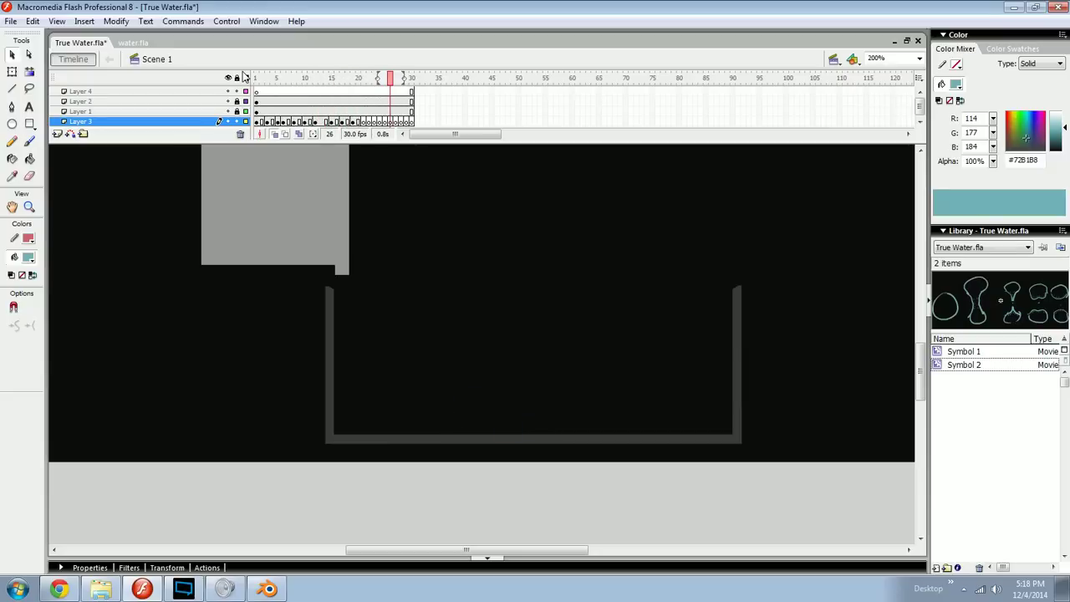
{"action": "key", "text": "ctrl+Return"}
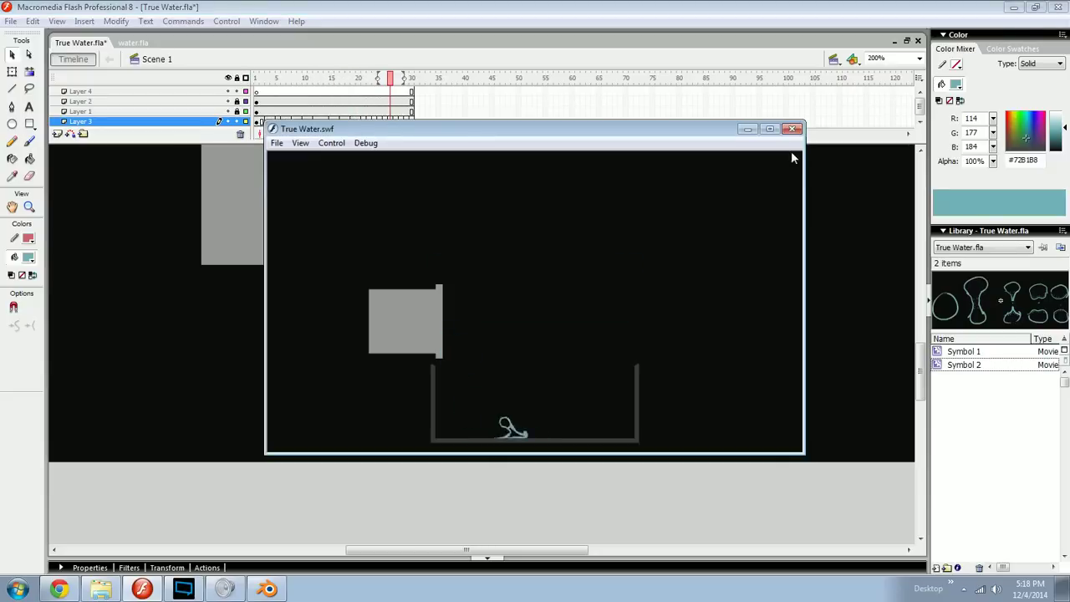
{"action": "left_click", "coordinate": [791, 129]}
Step: Undo all the frame extensions on Layer 3
{"action": "key", "text": "ctrl+z"}
{"action": "key", "text": "ctrl+z"}
{"action": "key", "text": "ctrl+z"}
{"action": "key", "text": "ctrl+z"}
{"action": "key", "text": "ctrl+z"}
{"action": "key", "text": "ctrl+z"}
{"action": "key", "text": "ctrl+z"}
{"action": "key", "text": "ctrl+z"}
{"action": "key", "text": "ctrl+z"}
{"action": "key", "text": "ctrl+z"}
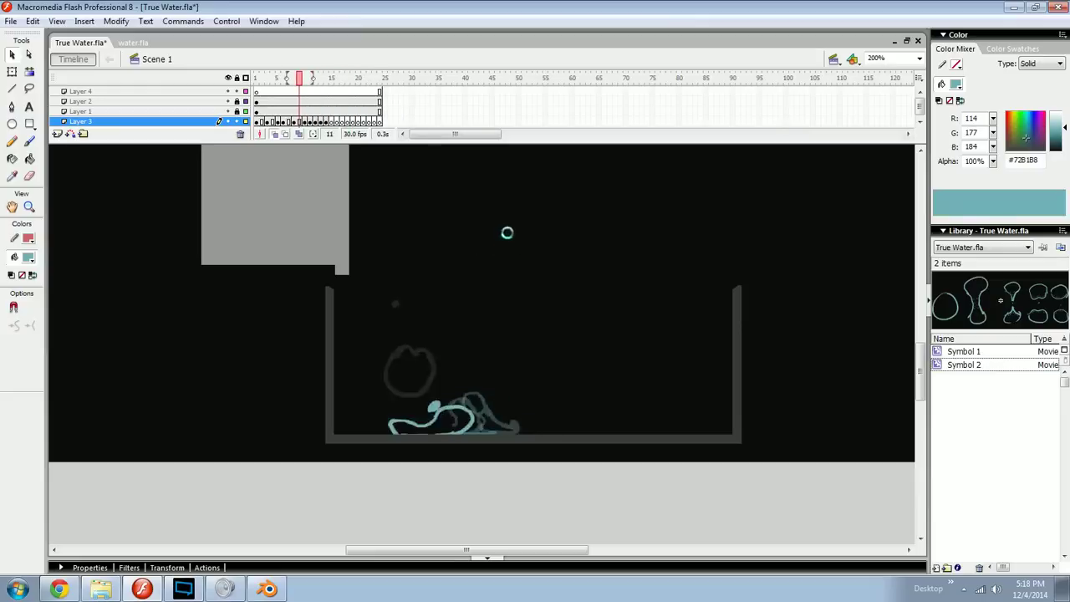
Step: Step through the splash frames at 400% zoom and stop on frame 6 to examine the drawings
{"action": "key", "text": "ctrl+equal"}
{"action": "scroll", "coordinate": [577, 363], "scroll_direction": "down", "scroll_amount": 2}
{"action": "left_click_drag", "start_coordinate": [262, 78], "coordinate": [306, 81]}
{"action": "left_click_drag", "start_coordinate": [470, 332], "coordinate": [520, 327]}
{"action": "key", "text": "comma"}
{"action": "key", "text": "comma"}
{"action": "key", "text": "comma"}
{"action": "key", "text": "comma"}
{"action": "key", "text": "comma"}
{"action": "key", "text": "comma"}
{"action": "left_click_drag", "start_coordinate": [389, 387], "coordinate": [458, 412]}
{"action": "key", "text": "period"}
{"action": "key", "text": "period"}
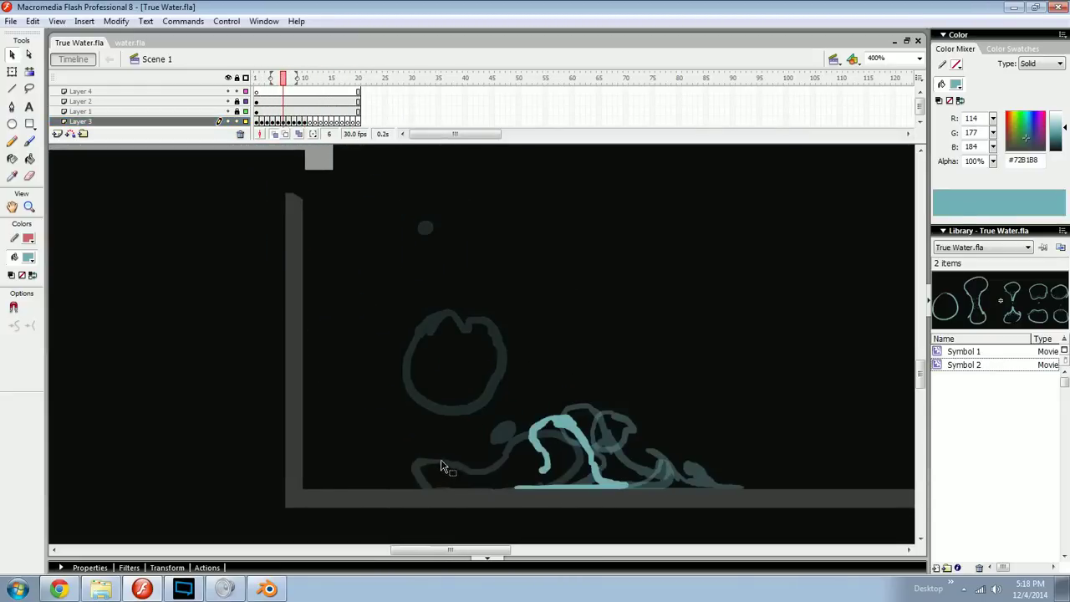
Step: Compare frame 6 with frame 5 and brush a small droplet on the crest of the frame 6 splash
{"action": "key", "text": "b"}
{"action": "key", "text": "comma"}
{"action": "key", "text": "comma"}
{"action": "key", "text": "period"}
{"action": "key", "text": "comma"}
{"action": "key", "text": "comma"}
{"action": "key", "text": "period"}
{"action": "key", "text": "period"}
{"action": "key", "text": "comma"}
{"action": "key", "text": "period"}
{"action": "key", "text": "comma"}
{"action": "key", "text": "period"}
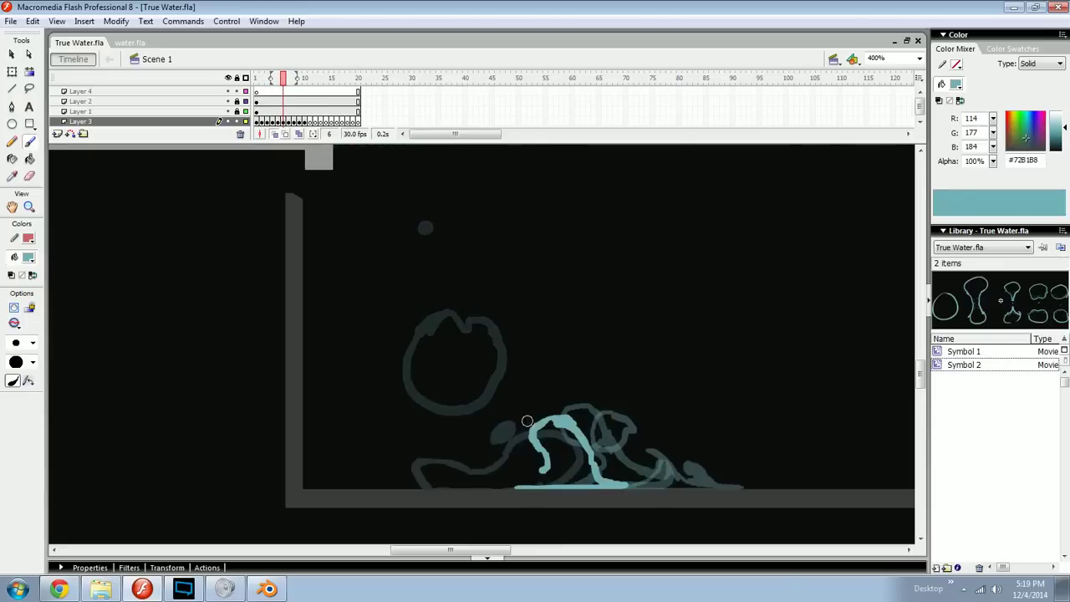
{"action": "key", "text": "period"}
{"action": "key", "text": "period"}
{"action": "key", "text": "period"}
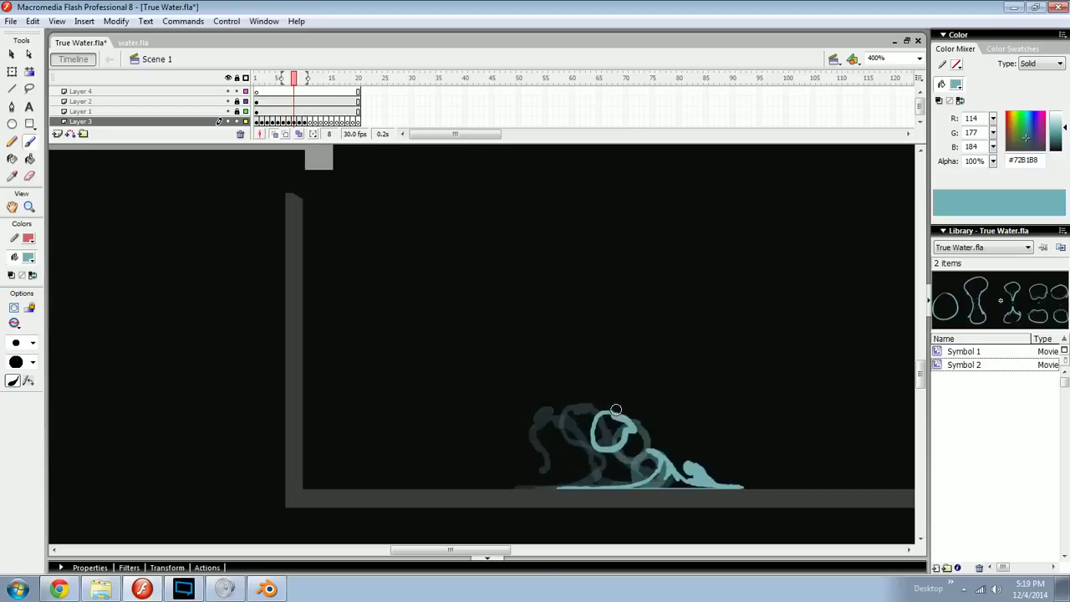
Step: Brush small droplet dabs that follow the falling crest across frames 8 to 11
{"action": "key", "text": "comma"}
{"action": "key", "text": "period"}
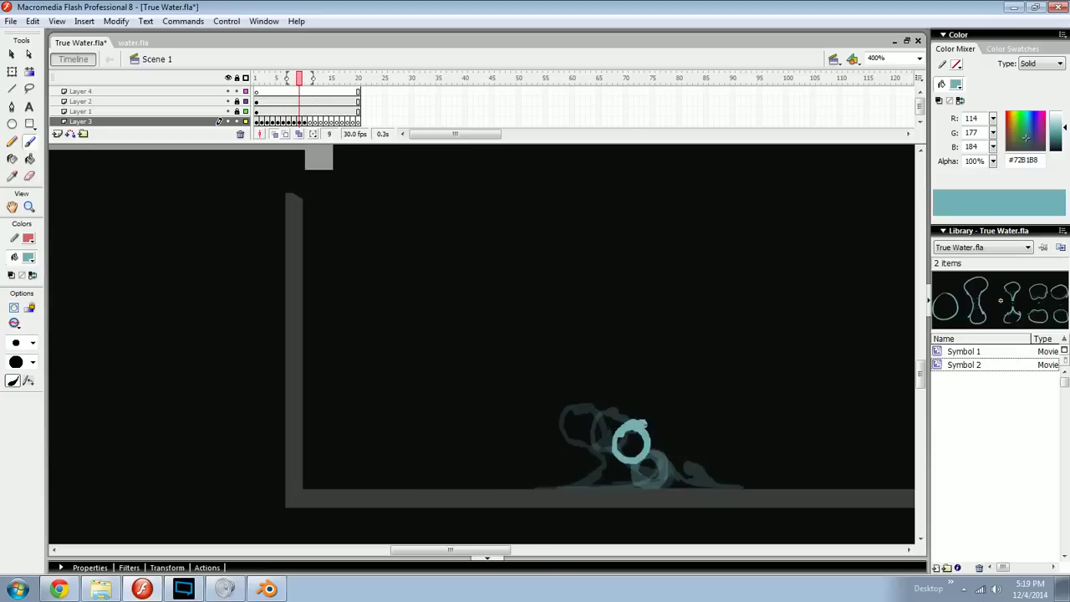
{"action": "key", "text": "period"}
{"action": "left_click", "coordinate": [666, 451]}
{"action": "key", "text": "period"}
{"action": "left_click", "coordinate": [684, 481]}
{"action": "key", "text": "comma"}
{"action": "key", "text": "comma"}
{"action": "key", "text": "comma"}
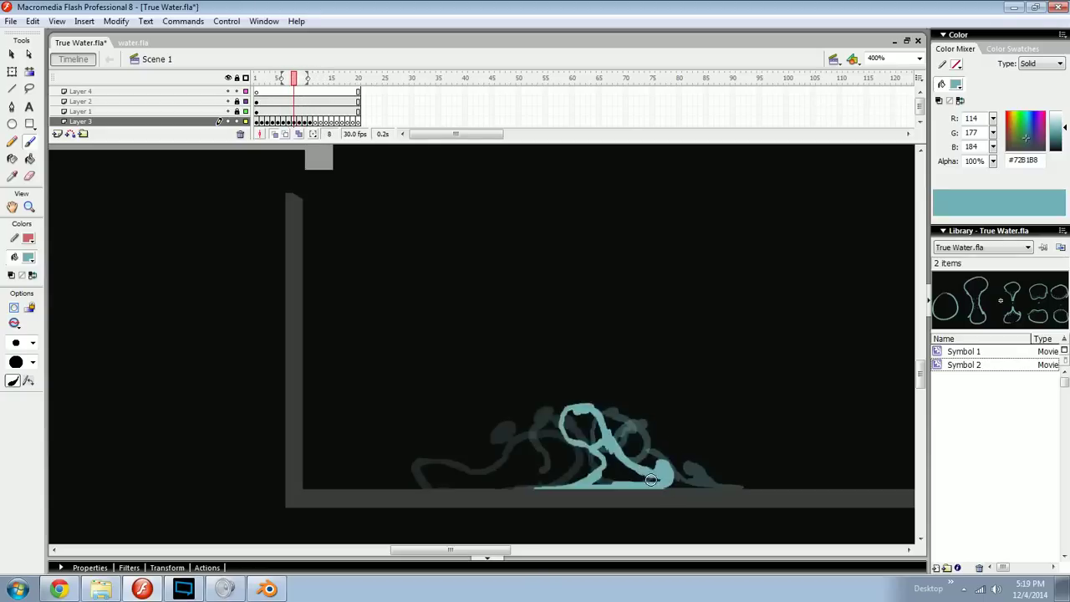
Step: Flip back and forth through the early frames to check how the droplet and splash move
{"action": "key", "text": "comma"}
{"action": "key", "text": "comma"}
{"action": "key", "text": "comma"}
{"action": "key", "text": "comma"}
{"action": "key", "text": "comma"}
{"action": "key", "text": "period"}
{"action": "key", "text": "period"}
{"action": "key", "text": "period"}
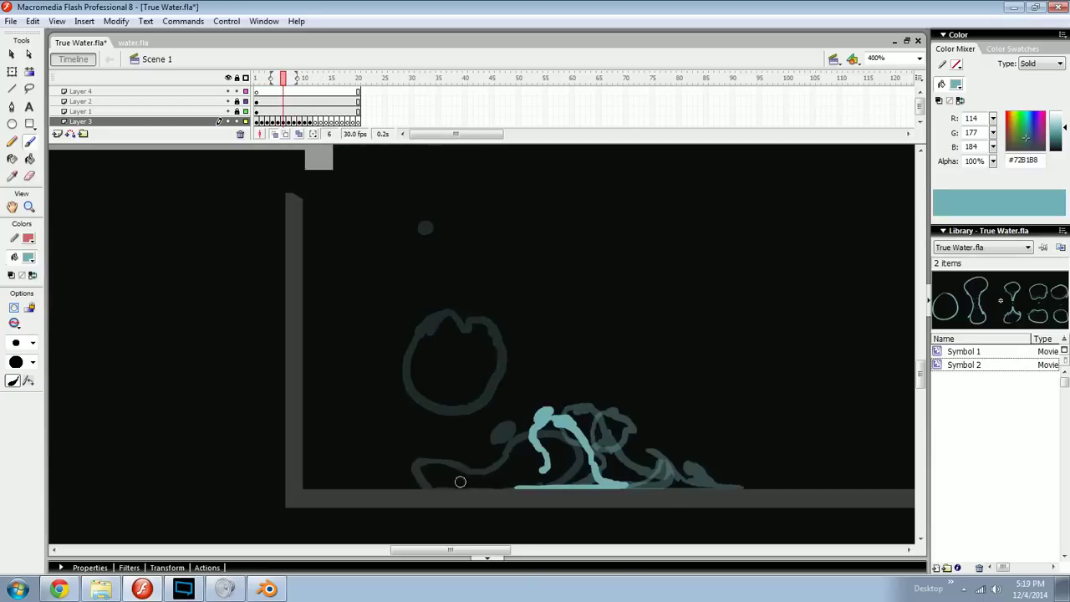
{"action": "key", "text": "comma"}
{"action": "key", "text": "comma"}
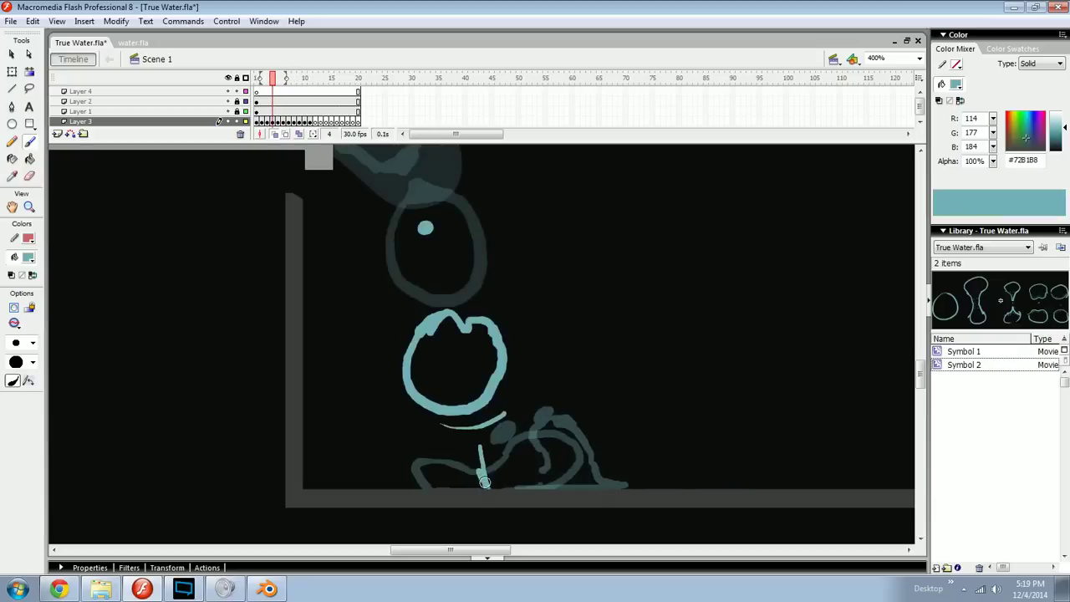
Step: Try small brush marks around the falling drop on frame 5 and along the floor on frame 6
{"action": "key", "text": "period"}
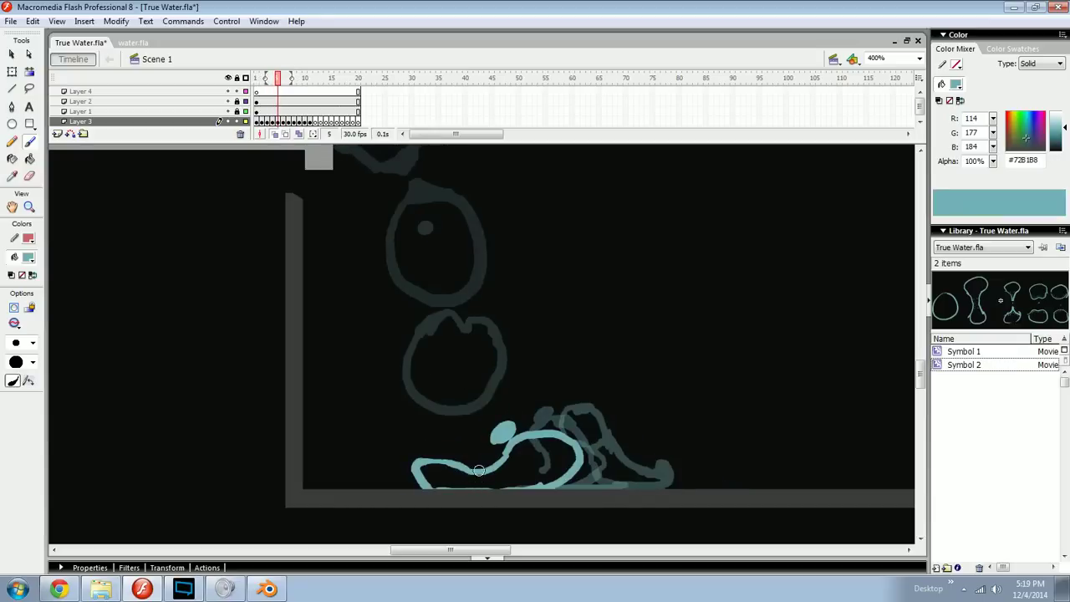
{"action": "left_click_drag", "start_coordinate": [479, 453], "coordinate": [489, 452]}
{"action": "key", "text": "ctrl+z"}
{"action": "mouse_move", "coordinate": [424, 327]}
{"action": "left_mouse_down"}
{"action": "mouse_move", "coordinate": [451, 311]}
{"action": "mouse_move", "coordinate": [483, 317]}
{"action": "left_mouse_up"}
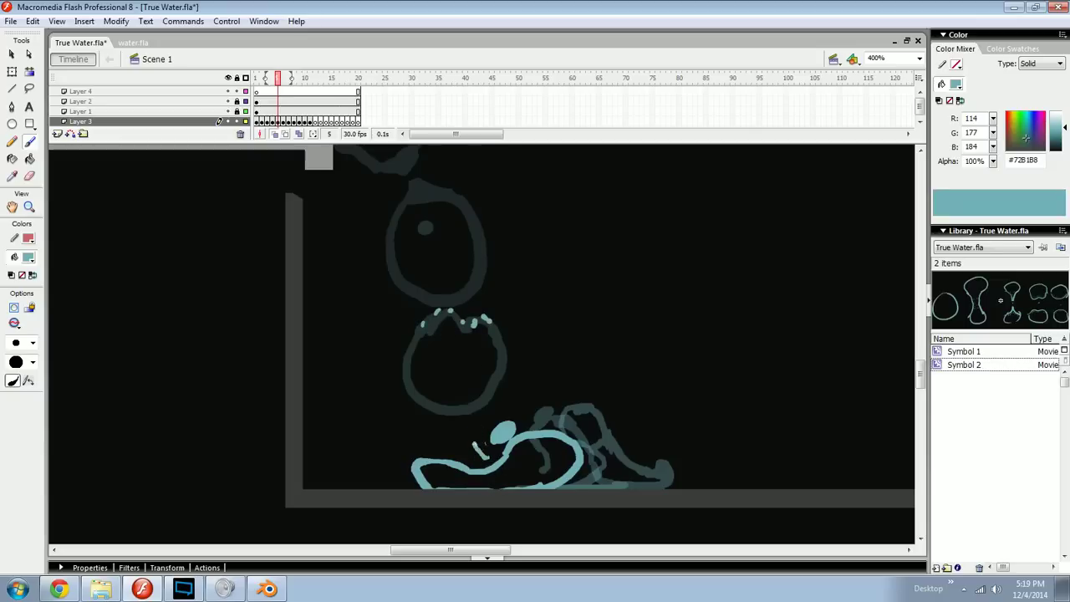
{"action": "key", "text": "ctrl+z"}
{"action": "key", "text": "e"}
{"action": "left_click_drag", "start_coordinate": [409, 324], "coordinate": [499, 330]}
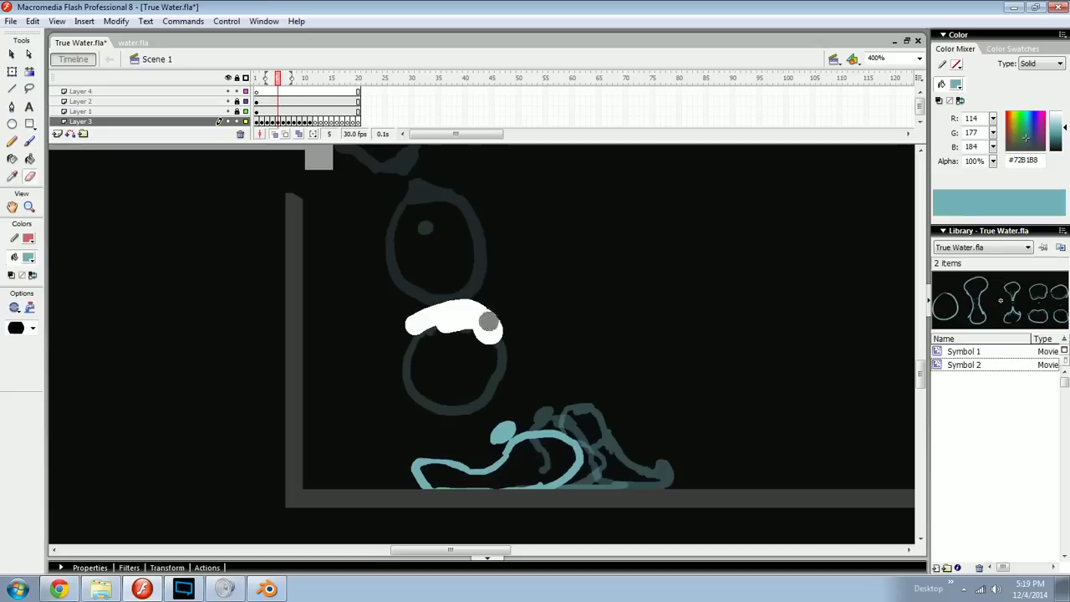
{"action": "key", "text": "b"}
{"action": "key", "text": "period"}
{"action": "left_click_drag", "start_coordinate": [478, 487], "coordinate": [499, 487]}
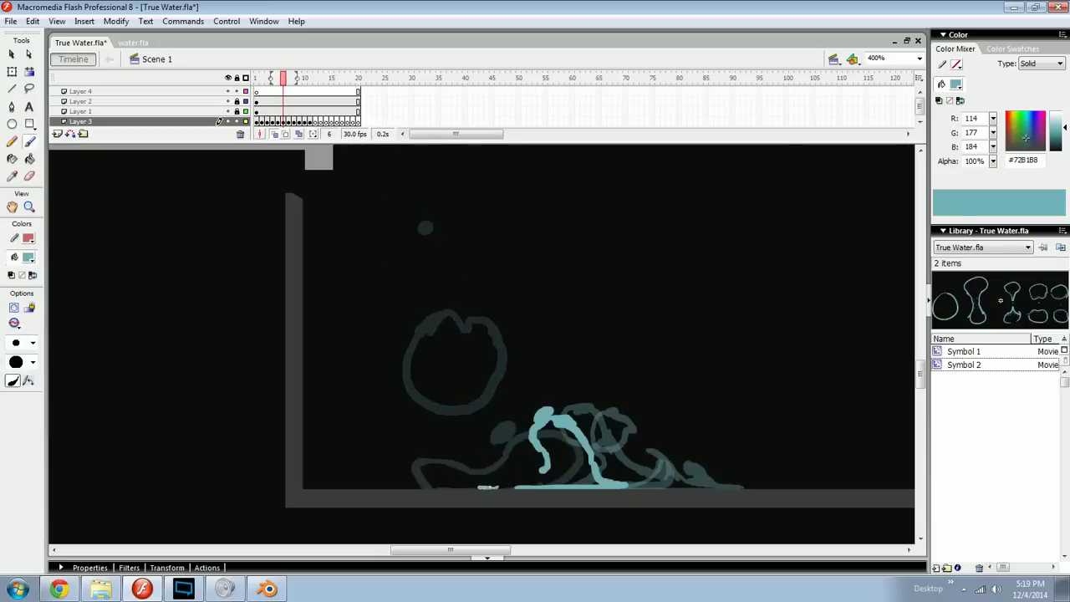
{"action": "key", "text": "ctrl+z"}
Step: On frame 6, try brushing a curled splash rising from the floor left of the existing one
{"action": "mouse_move", "coordinate": [441, 429]}
{"action": "left_mouse_down"}
{"action": "mouse_move", "coordinate": [393, 453]}
{"action": "mouse_move", "coordinate": [435, 461]}
{"action": "mouse_move", "coordinate": [414, 476]}
{"action": "left_mouse_up"}
{"action": "mouse_move", "coordinate": [432, 427]}
{"action": "left_mouse_down"}
{"action": "mouse_move", "coordinate": [445, 450]}
{"action": "mouse_move", "coordinate": [413, 473]}
{"action": "mouse_move", "coordinate": [447, 479]}
{"action": "left_mouse_up"}
{"action": "key", "text": "comma"}
{"action": "key", "text": "comma"}
{"action": "key", "text": "period"}
{"action": "key", "text": "period"}
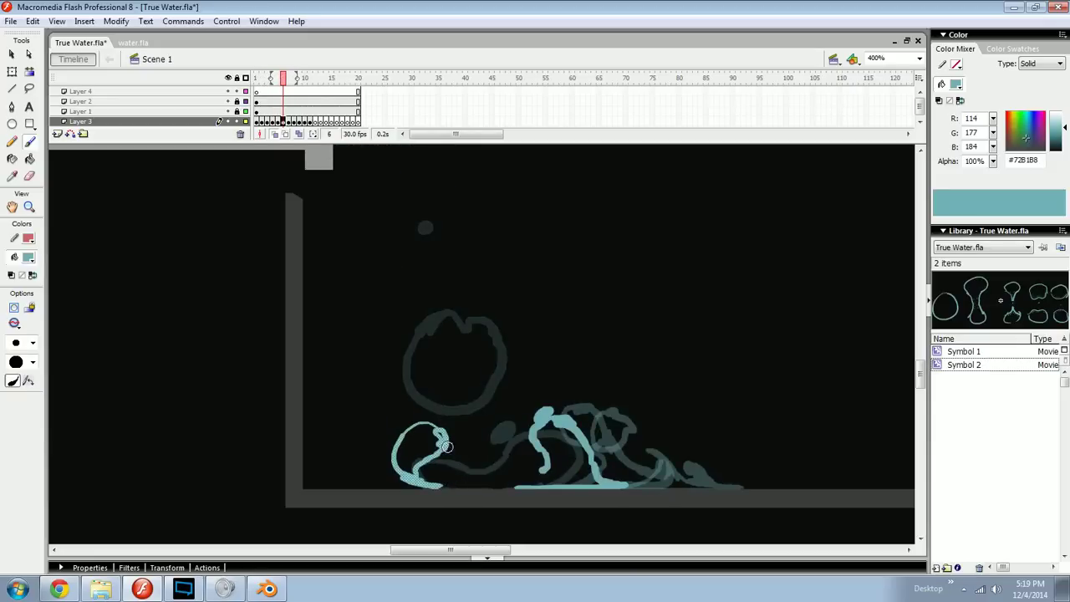
Step: Transform the new frame 6 curl, shift it toward the container's left wall, and compare it with frame 5
{"action": "key", "text": "q"}
{"action": "left_click", "coordinate": [448, 451]}
{"action": "key", "text": "v"}
{"action": "mouse_move", "coordinate": [445, 469]}
{"action": "left_mouse_down"}
{"action": "mouse_move", "coordinate": [411, 464]}
{"action": "mouse_move", "coordinate": [399, 490]}
{"action": "mouse_move", "coordinate": [430, 493]}
{"action": "left_mouse_up"}
{"action": "key", "text": "b"}
{"action": "key", "text": "comma"}
{"action": "key", "text": "period"}
{"action": "key", "text": "comma"}
{"action": "key", "text": "period"}
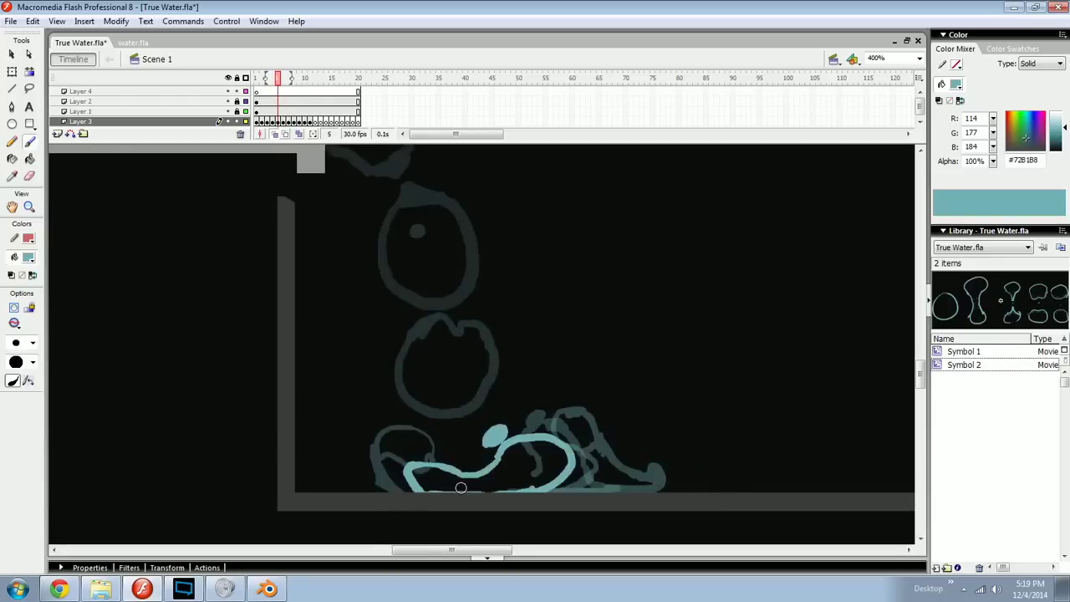
{"action": "key", "text": "comma"}
{"action": "key", "text": "period"}
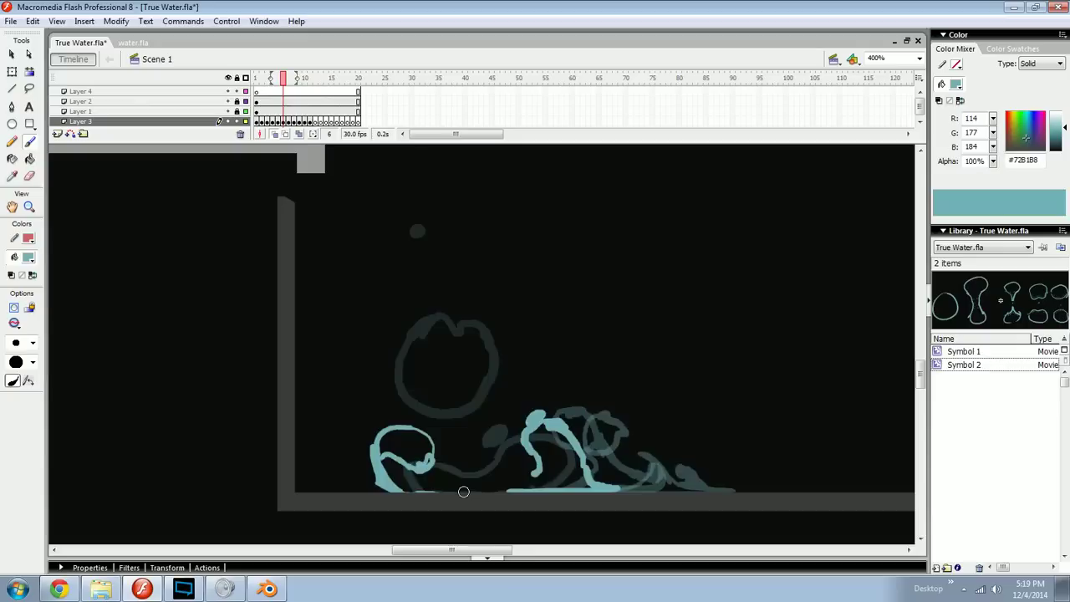
Step: Delete the curl from frame 6 and try short brush marks above the splash on frame 5
{"action": "left_click", "coordinate": [426, 465], "text": "ctrl"}
{"action": "key", "text": "Delete"}
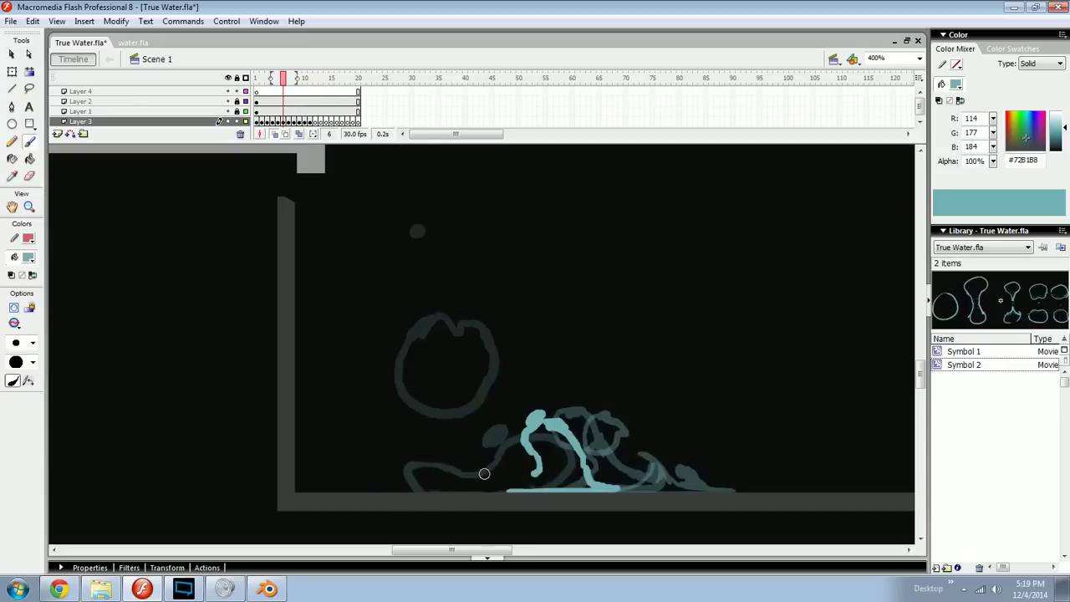
{"action": "key", "text": "comma"}
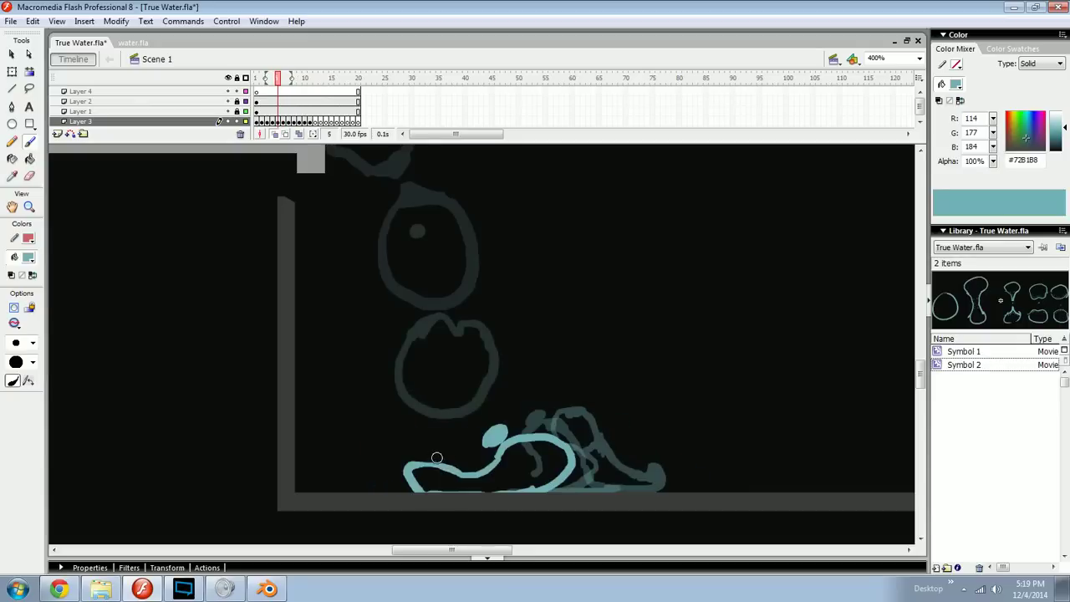
{"action": "left_click_drag", "start_coordinate": [445, 443], "coordinate": [441, 461]}
{"action": "key", "text": "ctrl+z"}
{"action": "mouse_move", "coordinate": [444, 448]}
{"action": "left_mouse_down"}
{"action": "mouse_move", "coordinate": [480, 462]}
{"action": "mouse_move", "coordinate": [487, 358]}
{"action": "left_mouse_up"}
{"action": "key", "text": "ctrl+z"}
Step: At 800% zoom, try short curved strokes beside the splash on frames 5 and 6
{"action": "key", "text": "ctrl+equal"}
{"action": "key", "text": "space"}
{"action": "left_click_drag", "start_coordinate": [412, 385], "coordinate": [472, 397]}
{"action": "key", "text": "ctrl+z"}
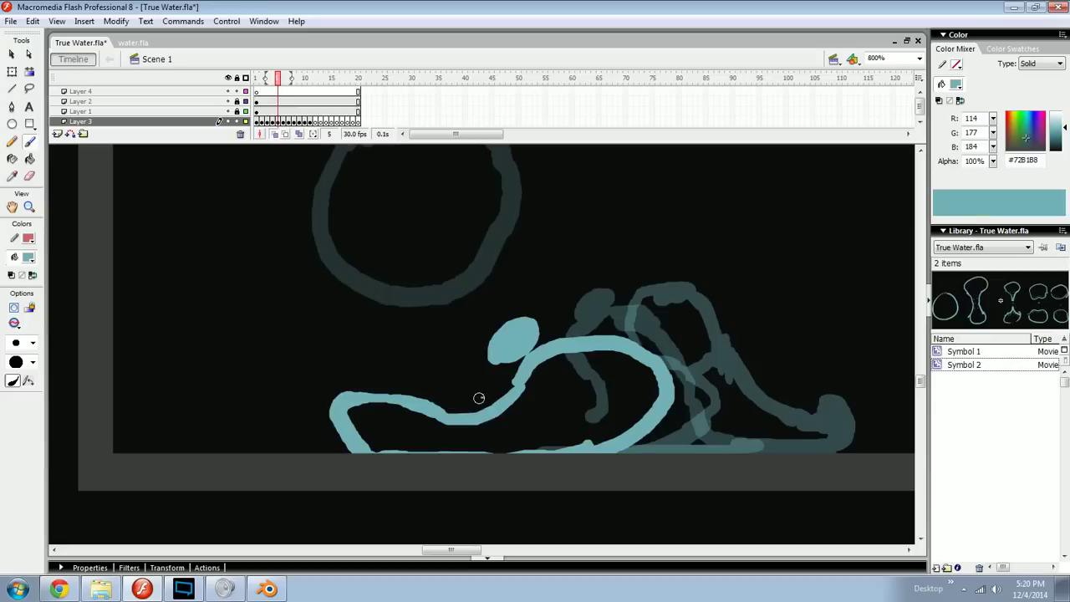
{"action": "key", "text": "."}
{"action": "left_click_drag", "start_coordinate": [555, 368], "coordinate": [585, 413]}
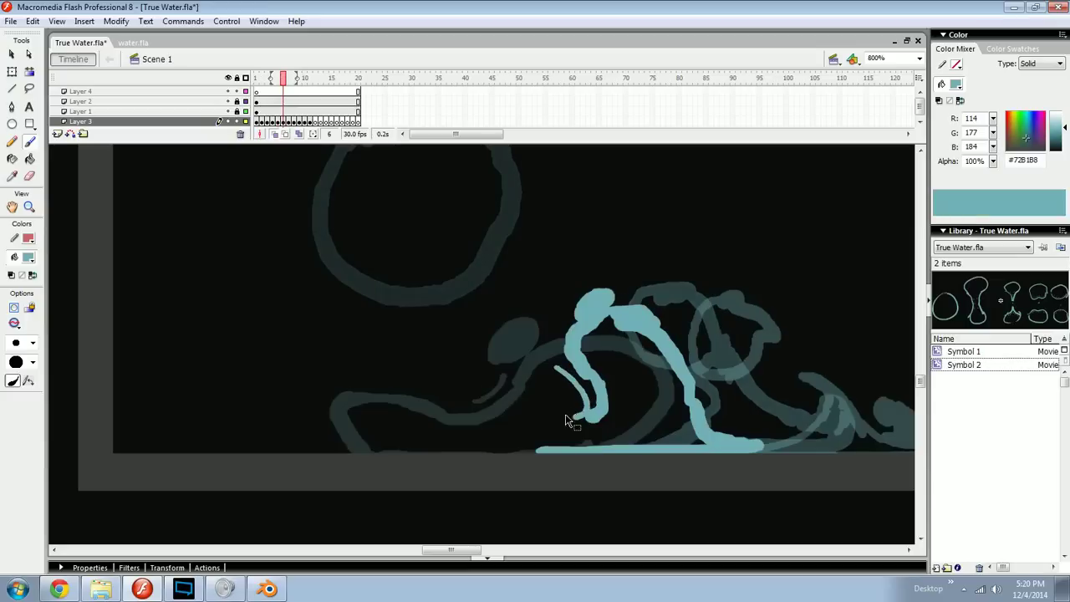
Step: Return to frame 5 at 400% zoom and save the file
{"action": "key", "text": "ctrl+minus"}
{"action": "left_click_drag", "start_coordinate": [437, 393], "coordinate": [498, 434]}
{"action": "key", "text": "ctrl+s"}
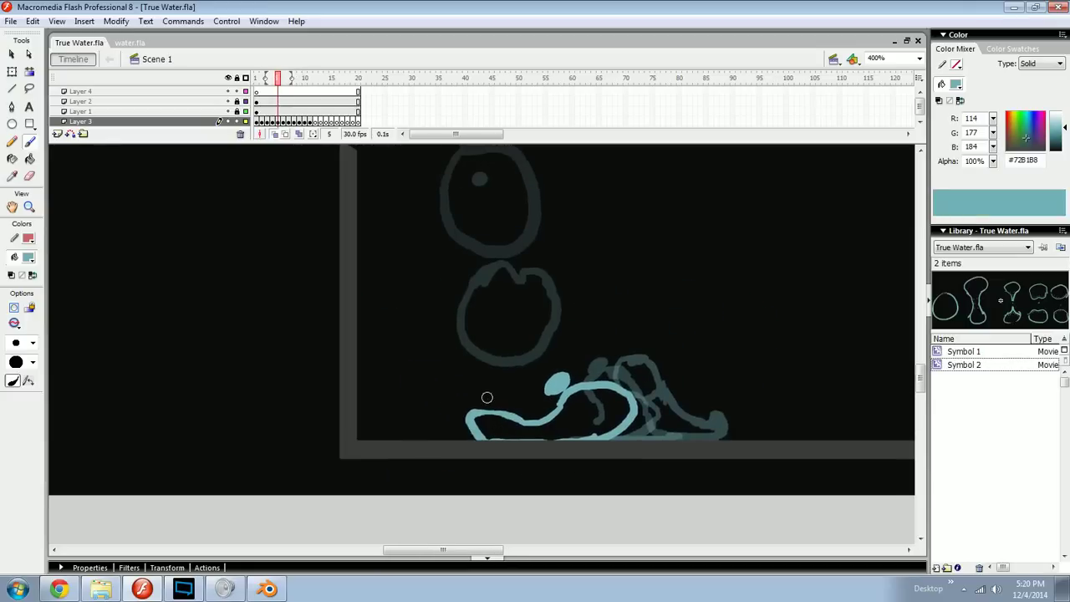
Step: On frame 6, brush a round curl with a thick stem rising from the floor near the container's left wall
{"action": "key", "text": "."}
{"action": "key", "text": "."}
{"action": "mouse_move", "coordinate": [439, 372]}
{"action": "left_mouse_down"}
{"action": "mouse_move", "coordinate": [439, 418]}
{"action": "mouse_move", "coordinate": [460, 410]}
{"action": "mouse_move", "coordinate": [449, 375]}
{"action": "mouse_move", "coordinate": [434, 383]}
{"action": "mouse_move", "coordinate": [442, 372]}
{"action": "mouse_move", "coordinate": [431, 372]}
{"action": "mouse_move", "coordinate": [409, 425]}
{"action": "mouse_move", "coordinate": [434, 438]}
{"action": "mouse_move", "coordinate": [435, 420]}
{"action": "mouse_move", "coordinate": [418, 409]}
{"action": "mouse_move", "coordinate": [438, 446]}
{"action": "mouse_move", "coordinate": [417, 429]}
{"action": "mouse_move", "coordinate": [425, 405]}
{"action": "left_mouse_up"}
{"action": "key", "text": "."}
{"action": "left_click", "coordinate": [477, 414], "text": "ctrl"}
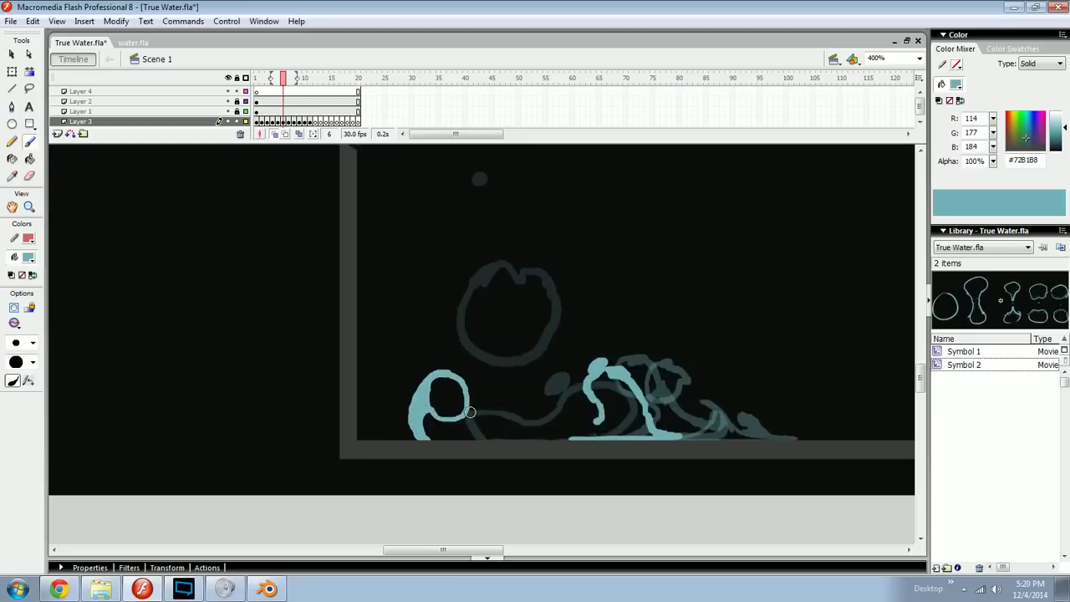
Step: On frame 7, brush the curl closer to the left wall, with a thick crest and thin lines down to the floor
{"action": "key", "text": "."}
{"action": "mouse_move", "coordinate": [420, 366]}
{"action": "left_mouse_down"}
{"action": "mouse_move", "coordinate": [400, 410]}
{"action": "mouse_move", "coordinate": [442, 398]}
{"action": "mouse_move", "coordinate": [407, 376]}
{"action": "mouse_move", "coordinate": [422, 364]}
{"action": "mouse_move", "coordinate": [415, 378]}
{"action": "left_mouse_up"}
{"action": "key", "text": "ctrl+z"}
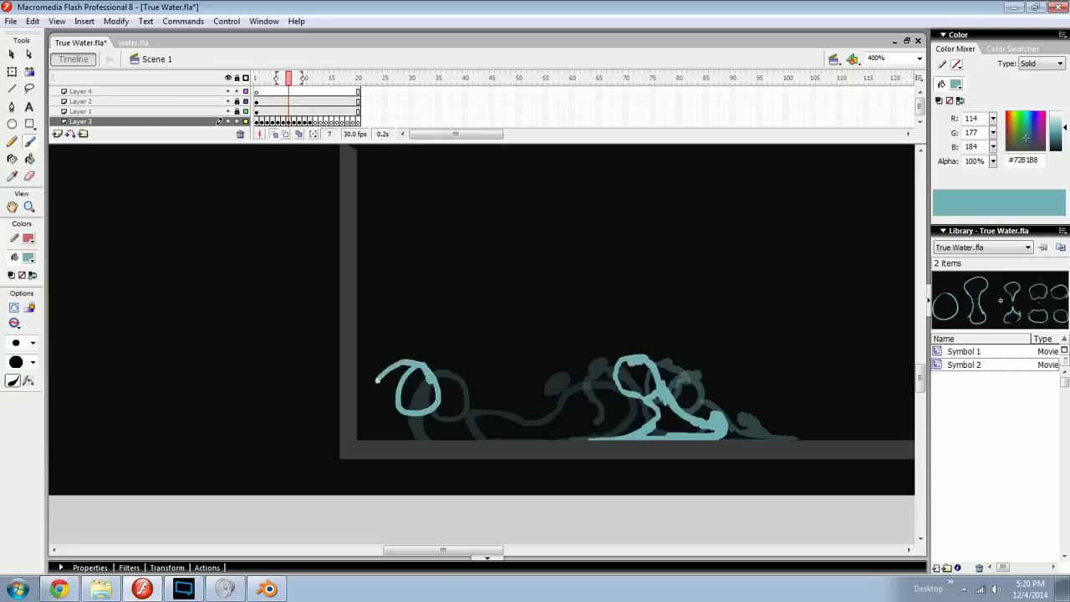
{"action": "key", "text": "comma"}
{"action": "key", "text": "period"}
{"action": "left_click_drag", "start_coordinate": [373, 380], "coordinate": [367, 429]}
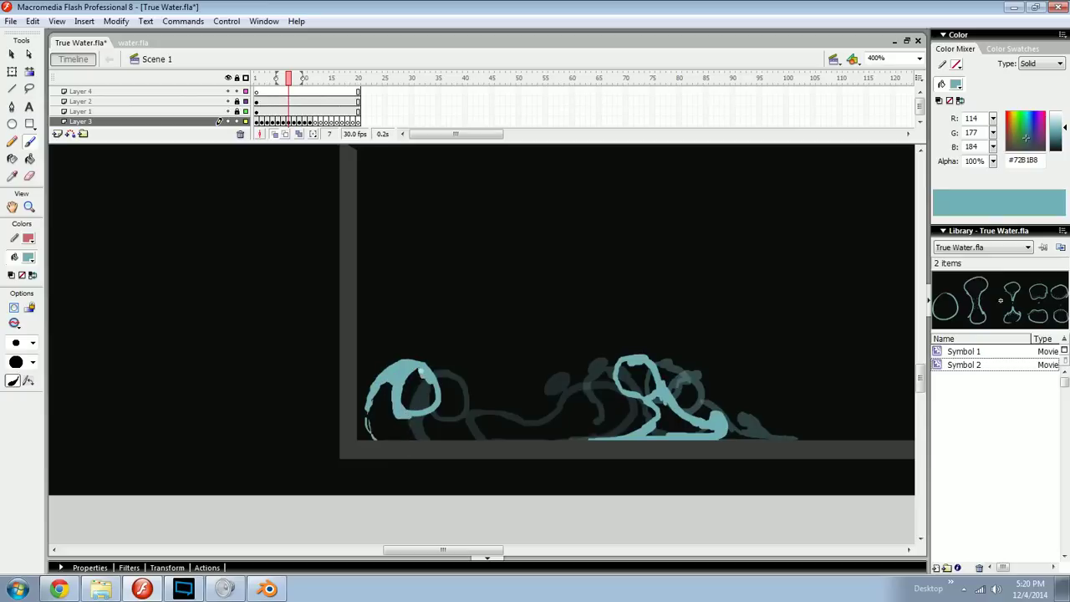
Step: On frame 6, reshape the curl with Free Transform and brush a thin tail from its base along the floor
{"action": "left_click_drag", "start_coordinate": [563, 413], "coordinate": [478, 369]}
{"action": "key", "text": "ctrl+minus"}
{"action": "key", "text": "ctrl+equal"}
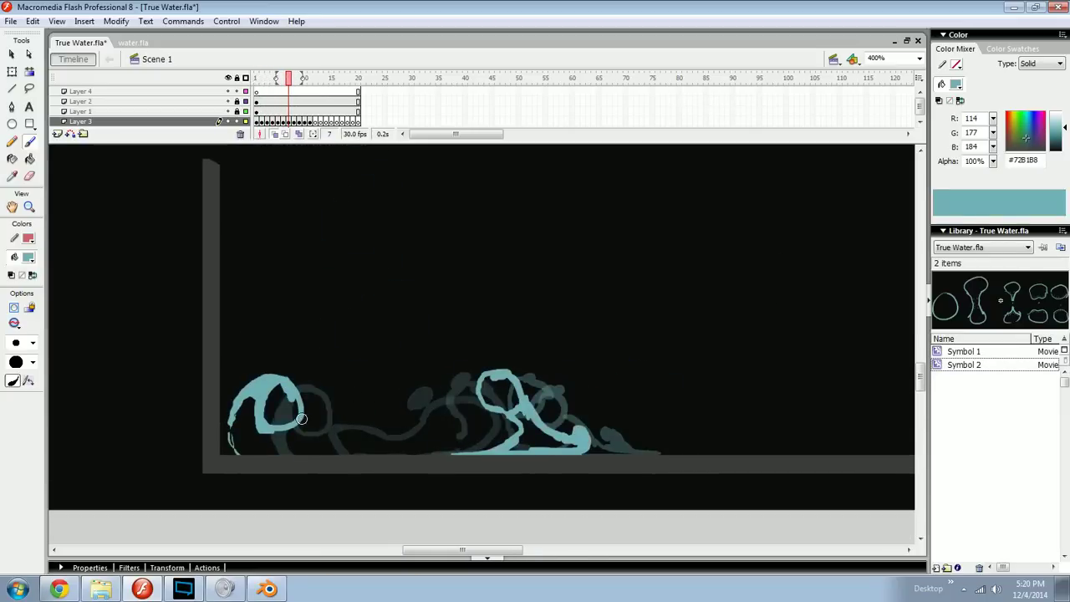
{"action": "key", "text": "."}
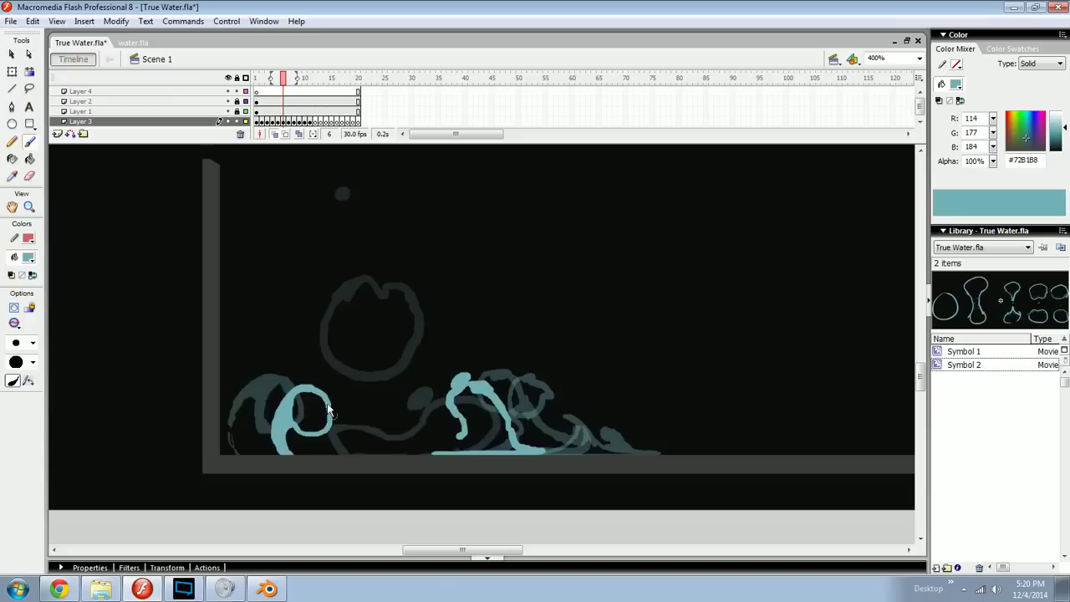
{"action": "left_click", "coordinate": [329, 410], "text": "ctrl"}
{"action": "key", "text": "q"}
{"action": "left_click_drag", "start_coordinate": [337, 382], "coordinate": [346, 444]}
{"action": "key", "text": "e"}
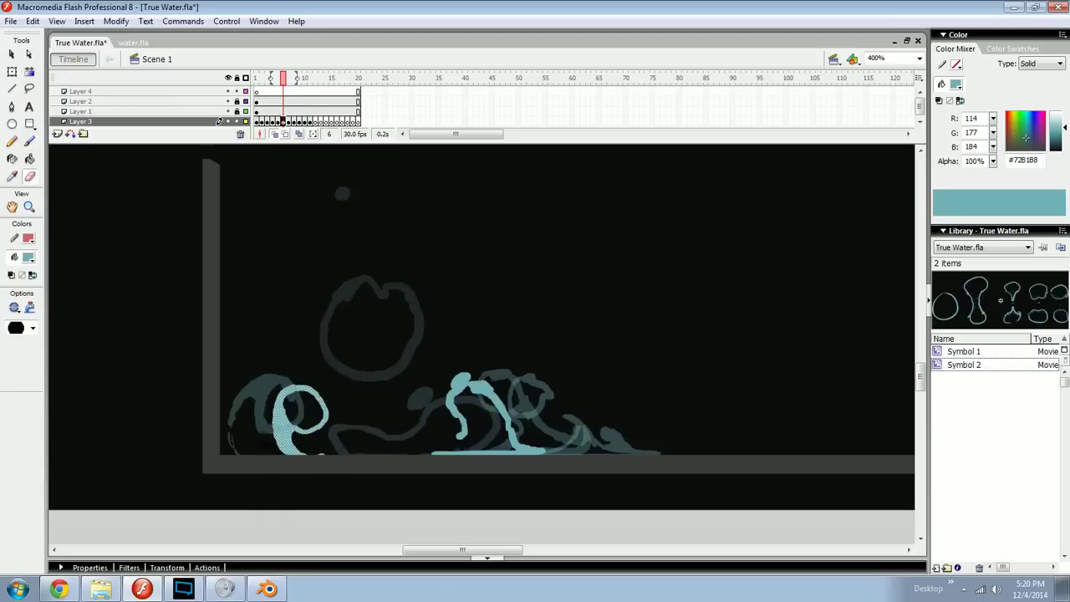
{"action": "key", "text": "b"}
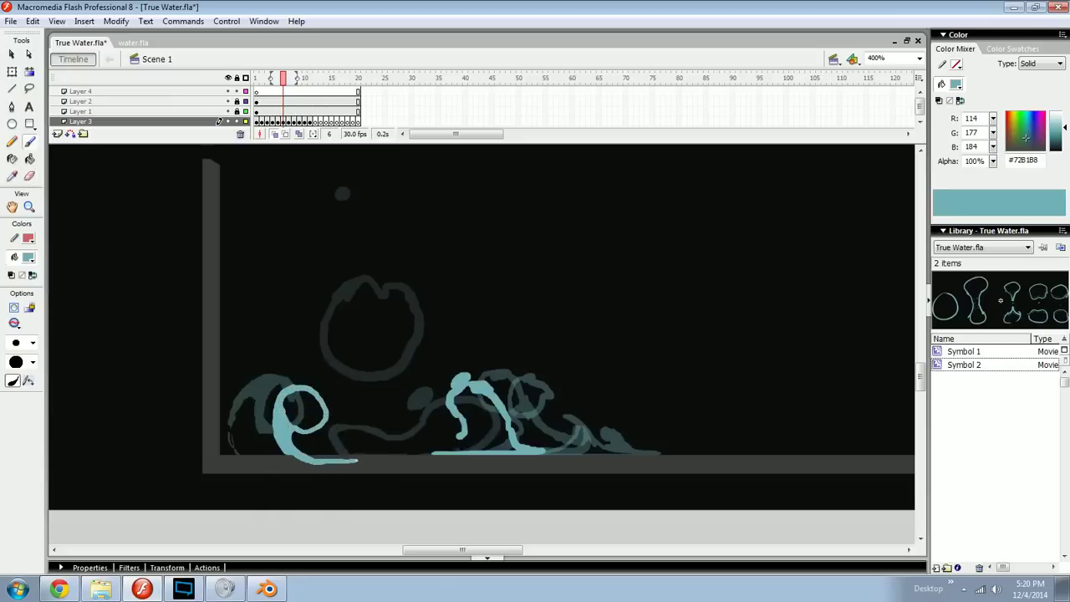
{"action": "left_click_drag", "start_coordinate": [351, 455], "coordinate": [375, 455]}
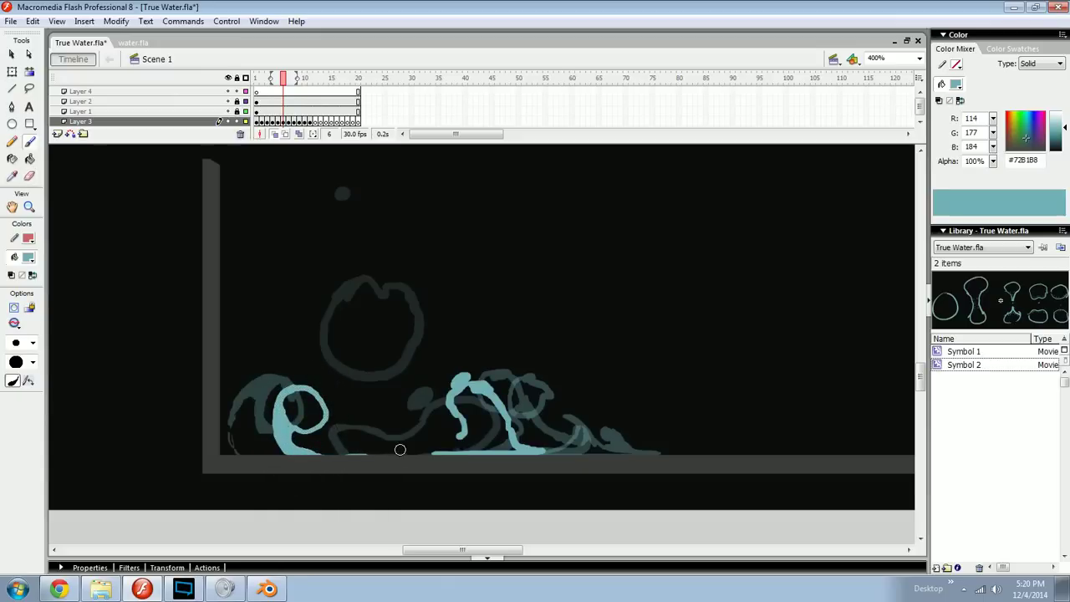
Step: Reshape the frame 7 curl with Free Transform, extend its thin line along the floor, and advance to frame 8
{"action": "key", "text": "."}
{"action": "key", "text": "."}
{"action": "key", "text": "comma"}
{"action": "key", "text": "period"}
{"action": "left_click", "coordinate": [283, 380], "text": "ctrl"}
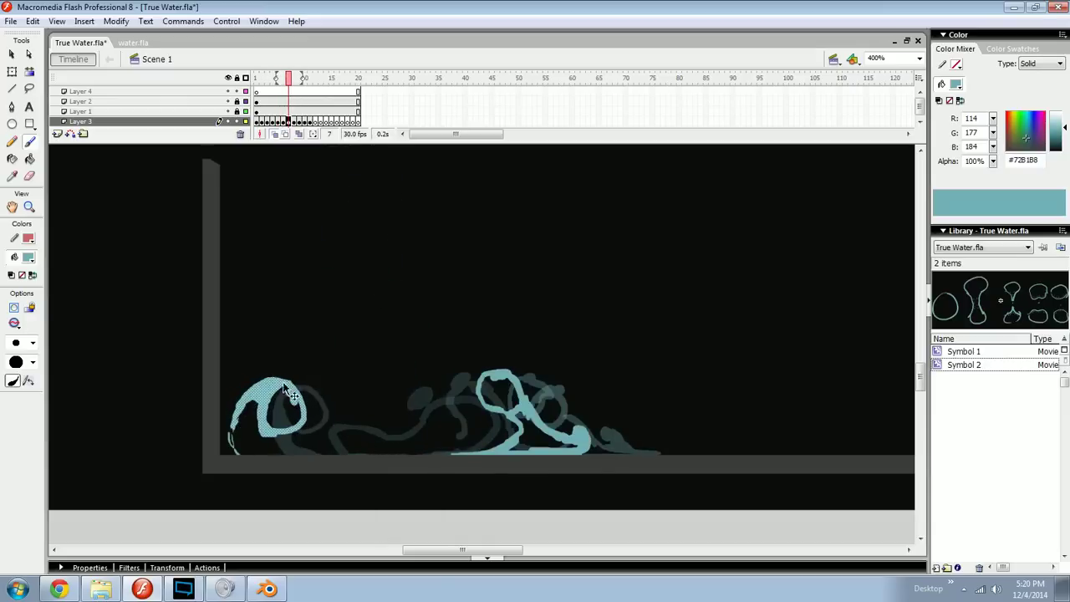
{"action": "key", "text": "q"}
{"action": "left_click_drag", "start_coordinate": [304, 375], "coordinate": [276, 387]}
{"action": "left_click", "coordinate": [290, 365]}
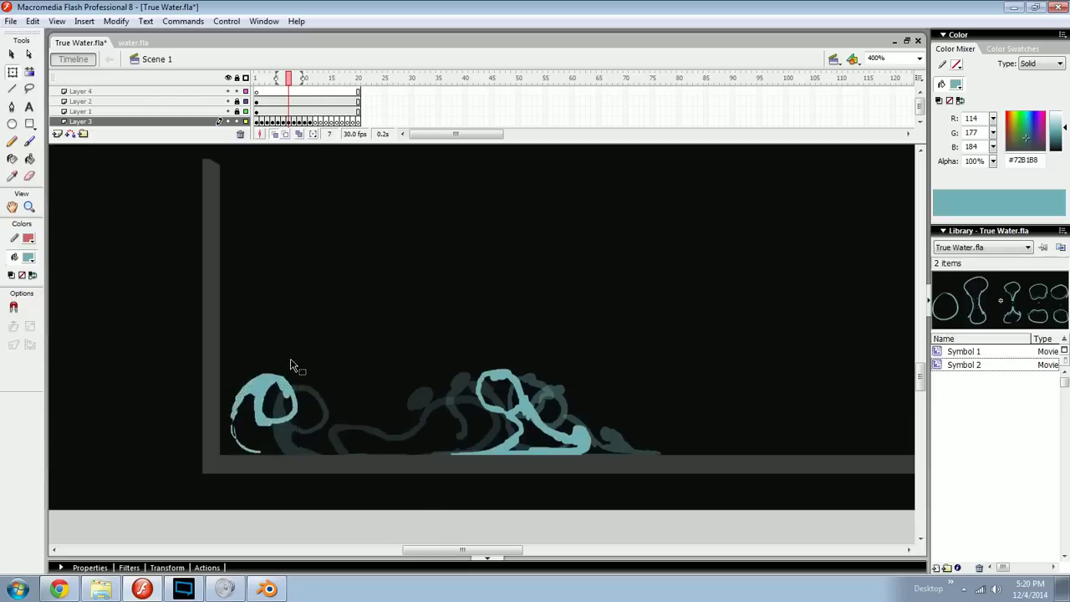
{"action": "key", "text": "n"}
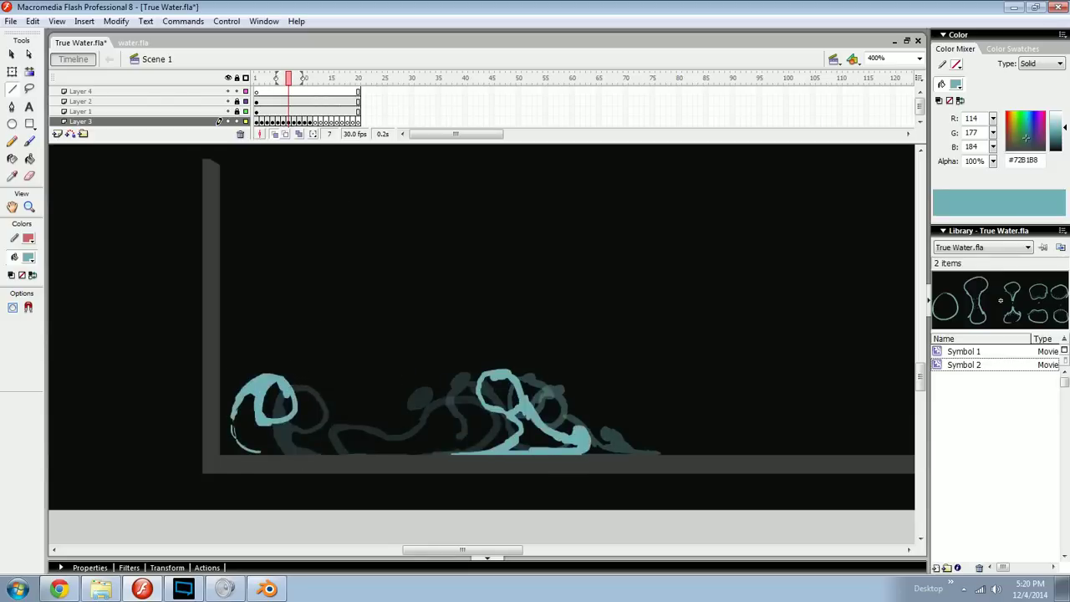
{"action": "key", "text": "b"}
{"action": "key", "text": "period"}
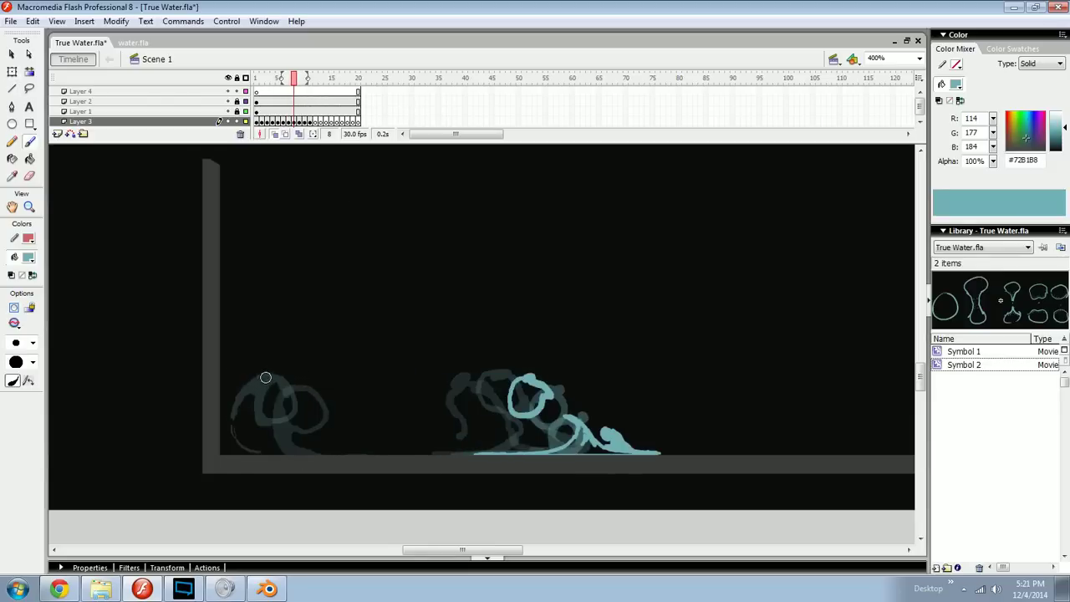
Step: On frame 8, brush a round curl against the left wall with a small crest and a short thin line at the floor
{"action": "left_click_drag", "start_coordinate": [264, 387], "coordinate": [258, 408]}
{"action": "key", "text": "ctrl+z"}
{"action": "left_click_drag", "start_coordinate": [234, 373], "coordinate": [252, 387]}
{"action": "left_click_drag", "start_coordinate": [224, 414], "coordinate": [222, 374]}
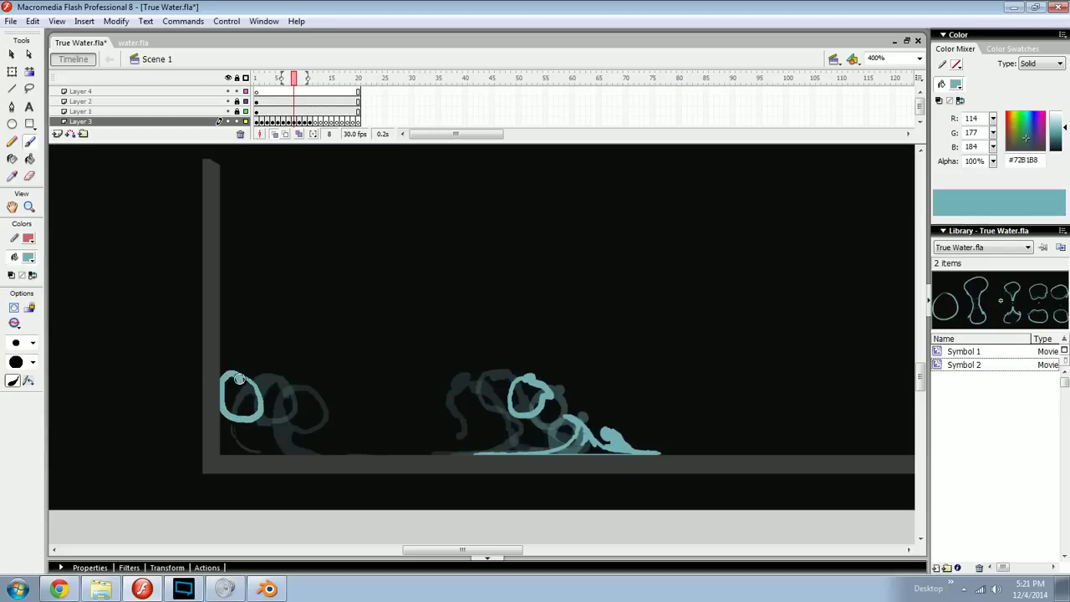
{"action": "key", "text": "comma"}
{"action": "key", "text": "period"}
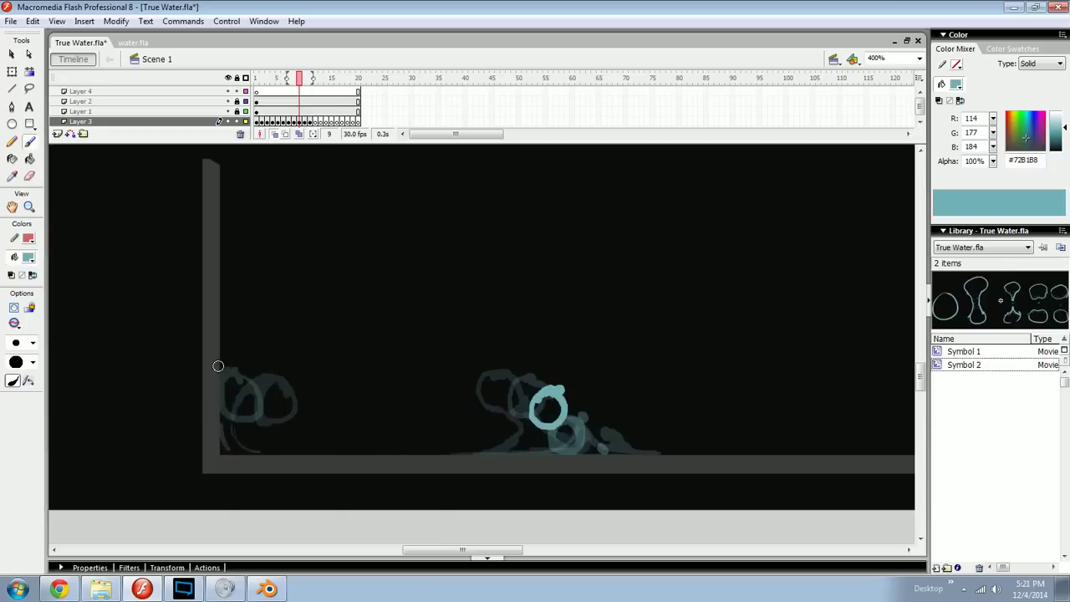
{"action": "key", "text": "ctrl+z"}
{"action": "left_click_drag", "start_coordinate": [287, 402], "coordinate": [271, 412]}
{"action": "key", "text": "comma"}
{"action": "key", "text": "comma"}
{"action": "key", "text": "comma"}
{"action": "key", "text": "period"}
{"action": "key", "text": "period"}
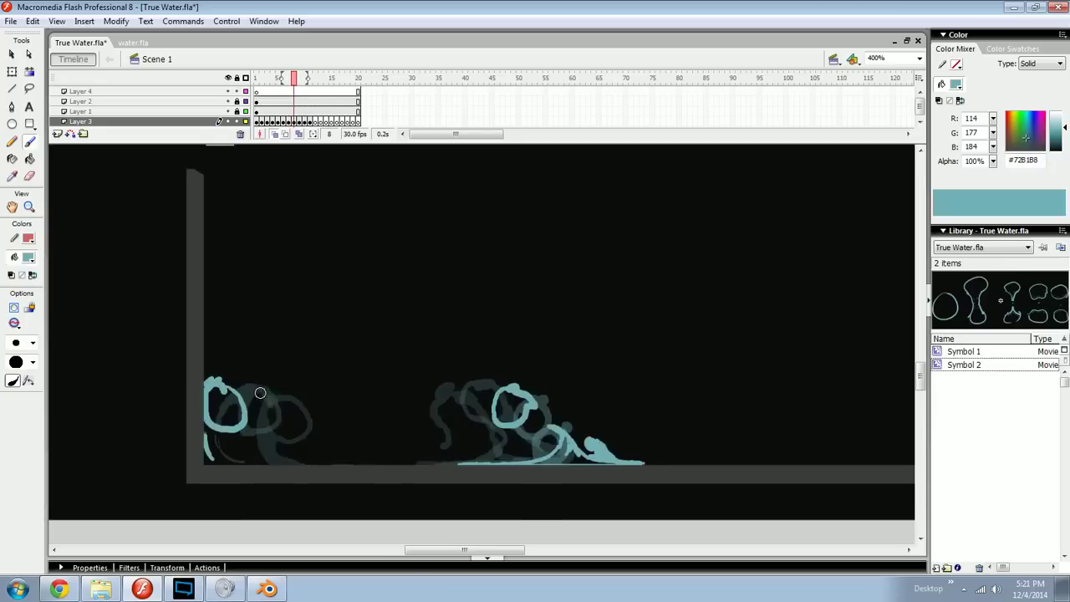
Step: On frame 7, select the curl near the left wall and nudge it slightly upward
{"action": "key", "text": "comma"}
{"action": "left_click", "coordinate": [272, 400], "text": "ctrl"}
{"action": "key", "text": "Up"}
{"action": "key", "text": "Up"}
{"action": "key", "text": "Up"}
{"action": "key", "text": "Up"}
{"action": "key", "text": "Up"}
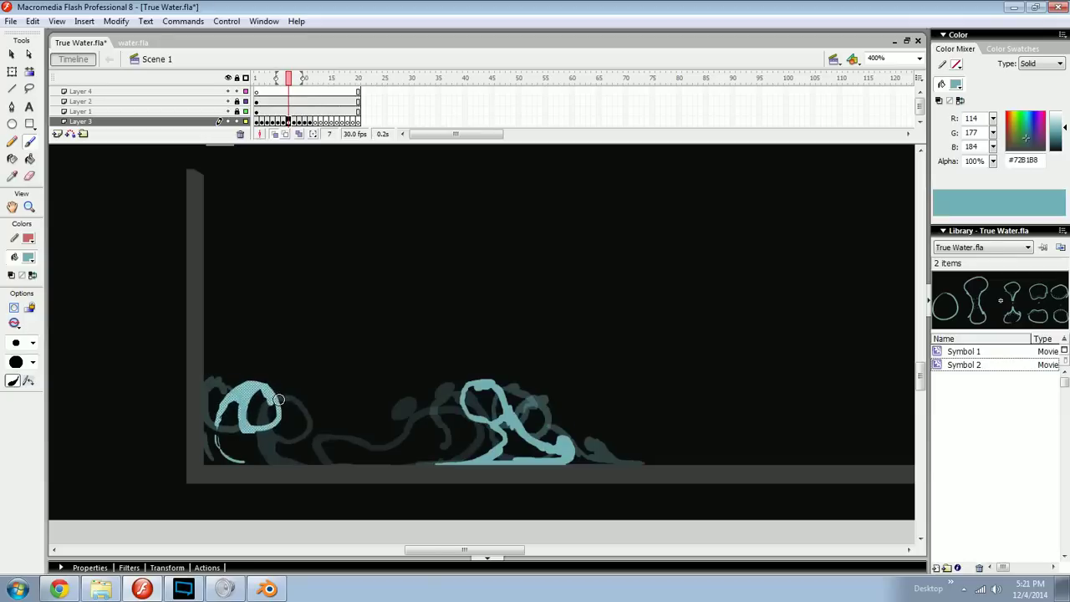
{"action": "left_click_drag", "start_coordinate": [287, 391], "coordinate": [289, 402]}
{"action": "left_click_drag", "start_coordinate": [351, 428], "coordinate": [213, 411]}
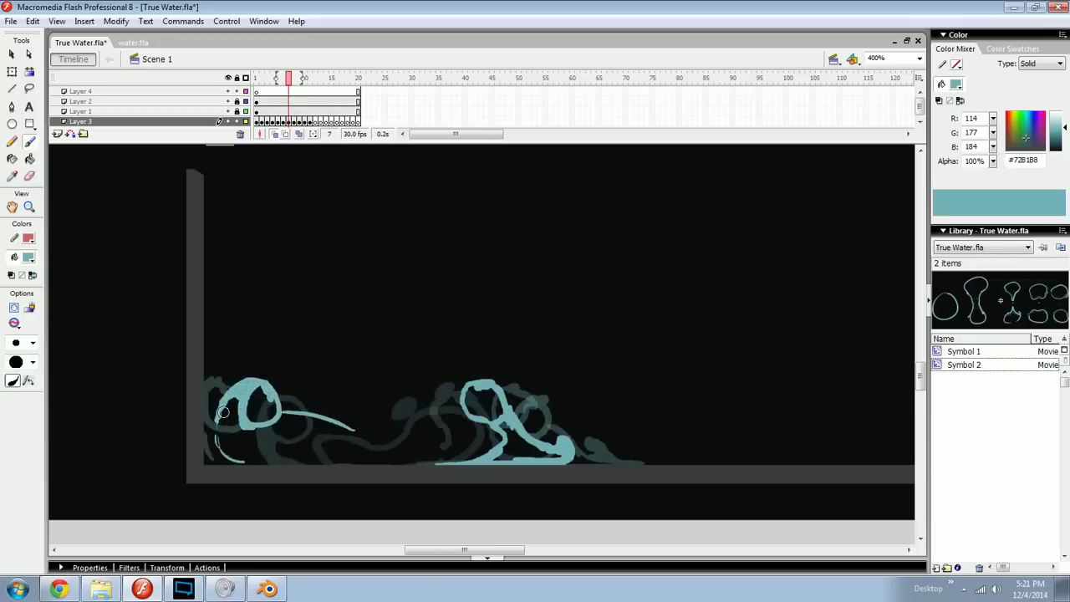
{"action": "key", "text": "ctrl+z"}
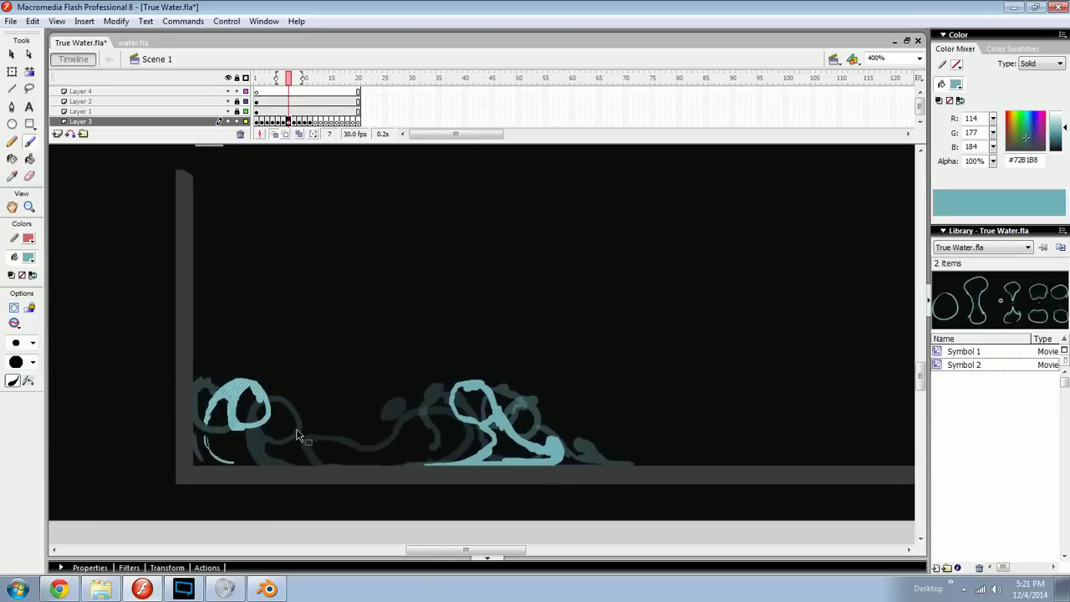
{"action": "key", "text": "comma"}
{"action": "key", "text": "period"}
{"action": "key", "text": "period"}
{"action": "left_click_drag", "start_coordinate": [208, 368], "coordinate": [204, 356]}
{"action": "key", "text": "ctrl+z"}
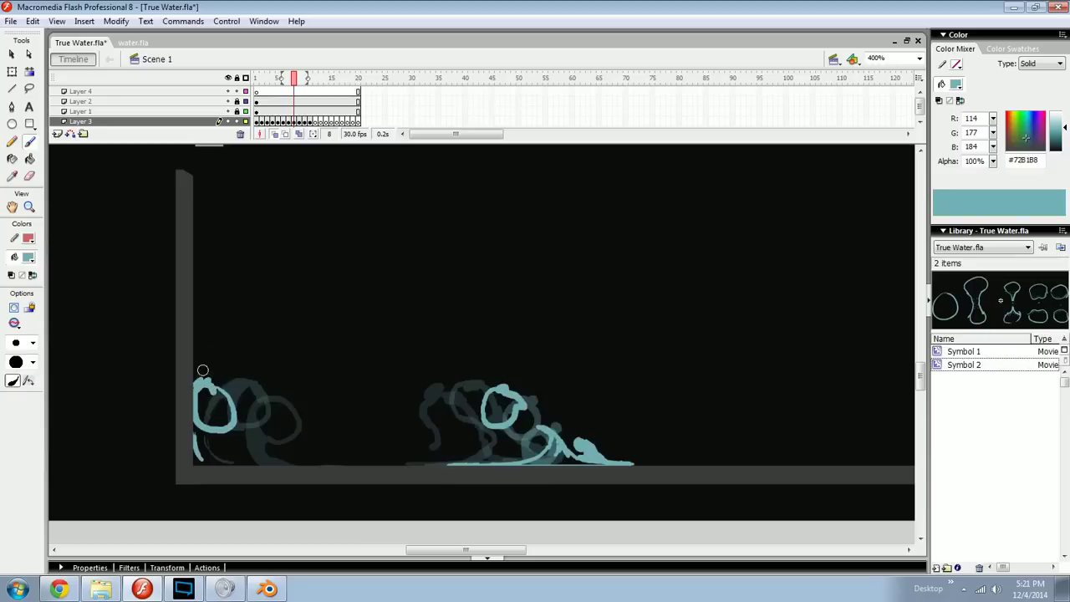
Step: On frame 9, brush the water flattened along the left wall as a small upper loop above a narrow larger loop
{"action": "key", "text": "period"}
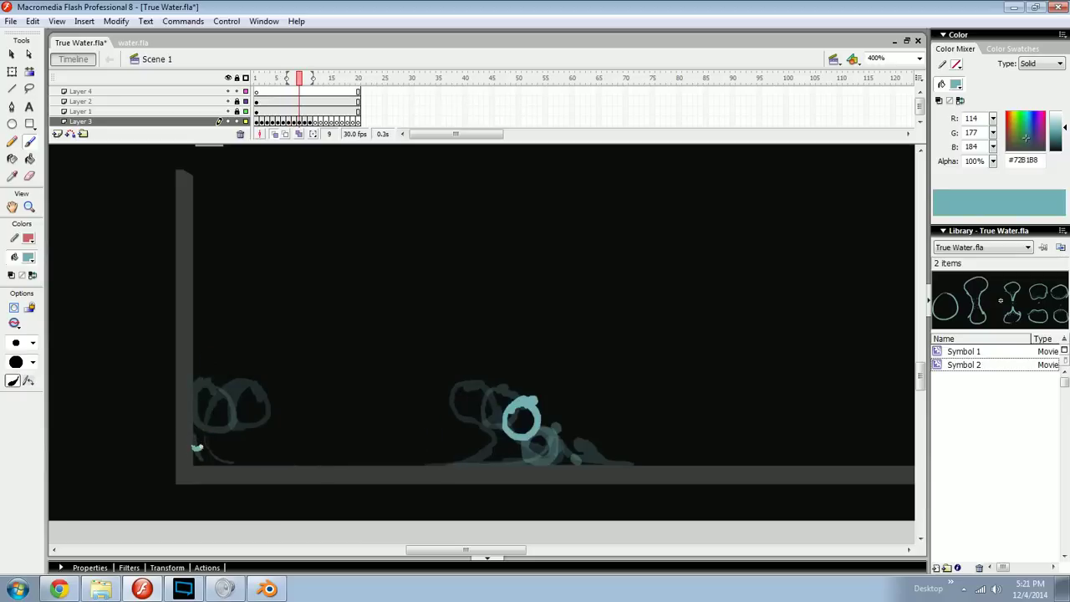
{"action": "left_click_drag", "start_coordinate": [195, 371], "coordinate": [197, 446]}
{"action": "key", "text": "comma"}
{"action": "key", "text": "comma"}
{"action": "key", "text": "period"}
{"action": "key", "text": "period"}
{"action": "key", "text": "comma"}
{"action": "key", "text": "period"}
{"action": "key", "text": "comma"}
{"action": "key", "text": "comma"}
{"action": "key", "text": "period"}
{"action": "key", "text": "period"}
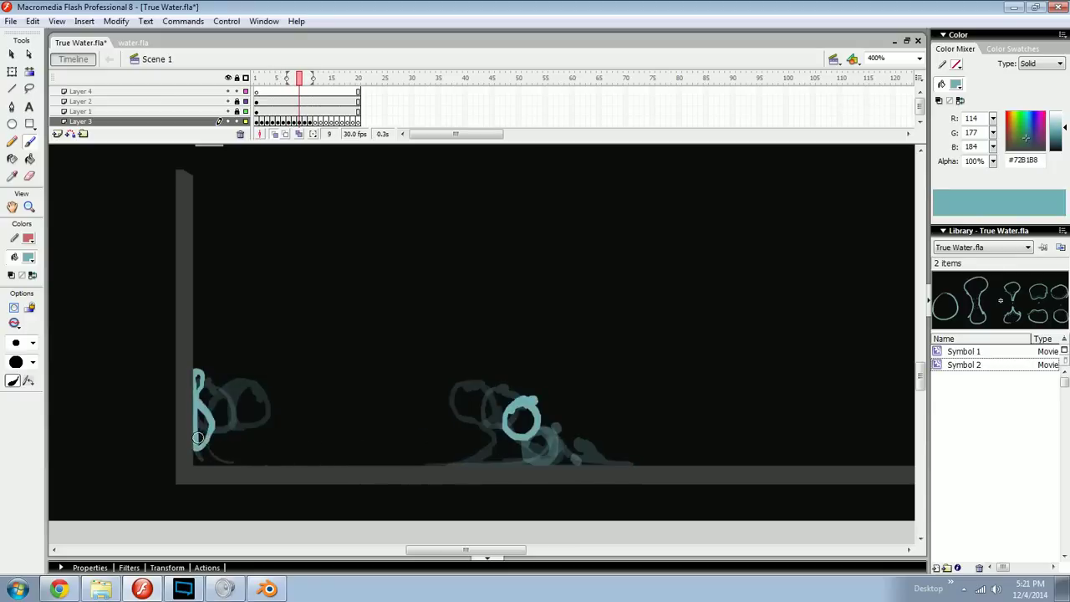
Step: On frames 10 to 15, brush a single small droplet rising beside the left wall and slowing at its peak
{"action": "key", "text": "period"}
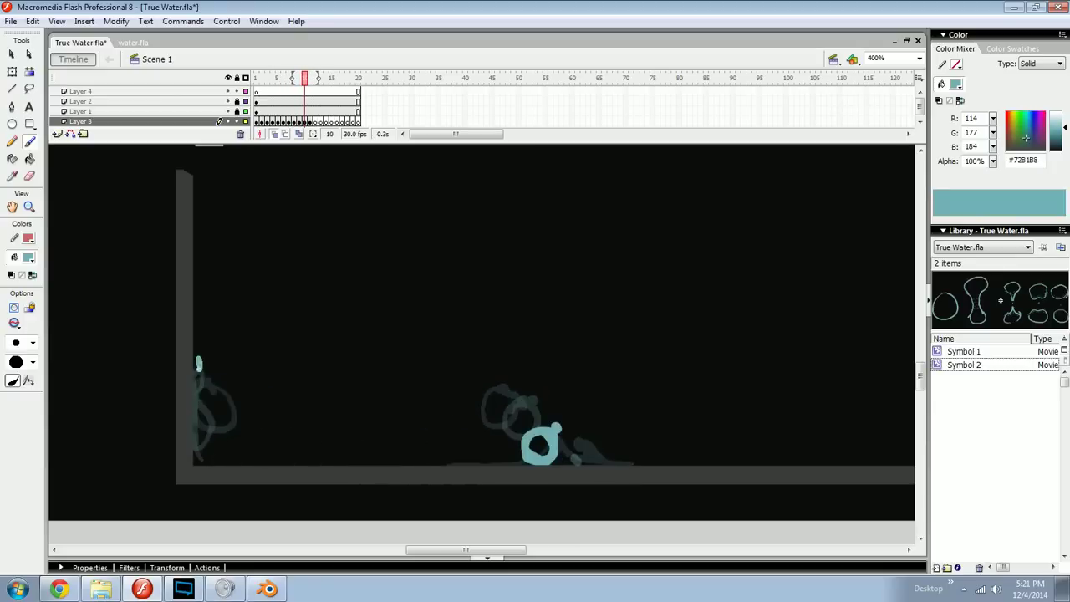
{"action": "key", "text": "period"}
{"action": "key", "text": "period"}
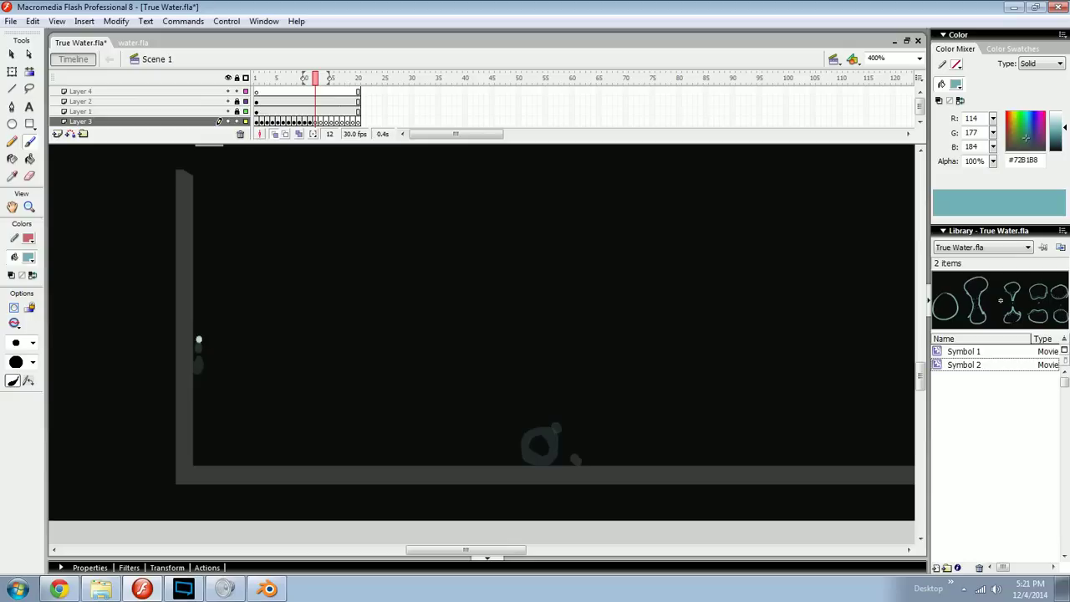
{"action": "key", "text": "period"}
{"action": "key", "text": "period"}
{"action": "key", "text": "period"}
{"action": "key", "text": "period"}
{"action": "key", "text": "period"}
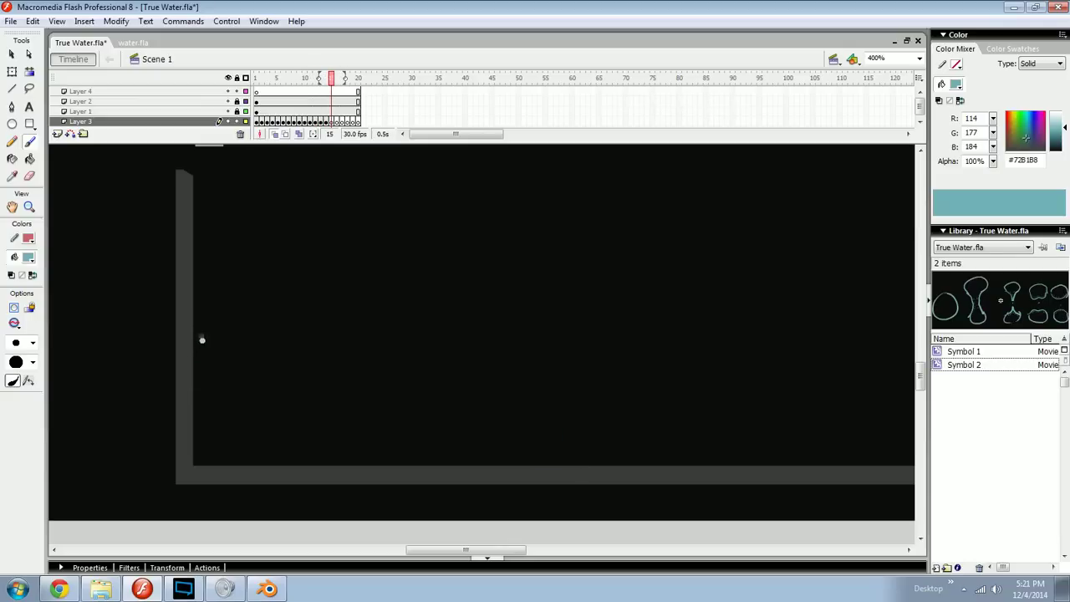
{"action": "key", "text": "comma"}
{"action": "key", "text": "comma"}
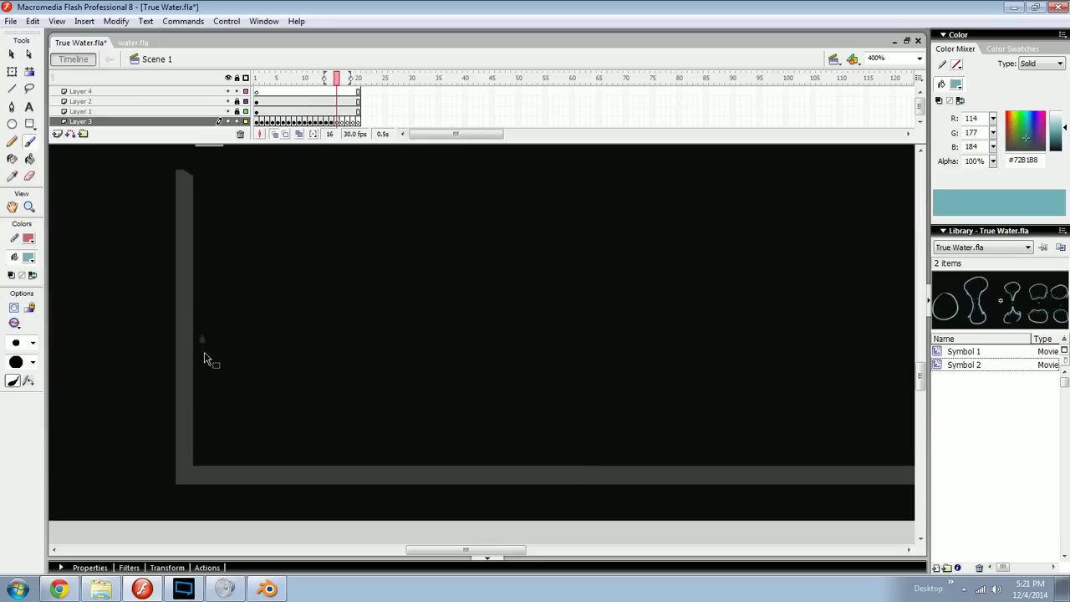
Step: On frames 16 to 20, dab the droplet progressively lower beside the left wall until it nears the floor
{"action": "key", "text": "period"}
{"action": "key", "text": "period"}
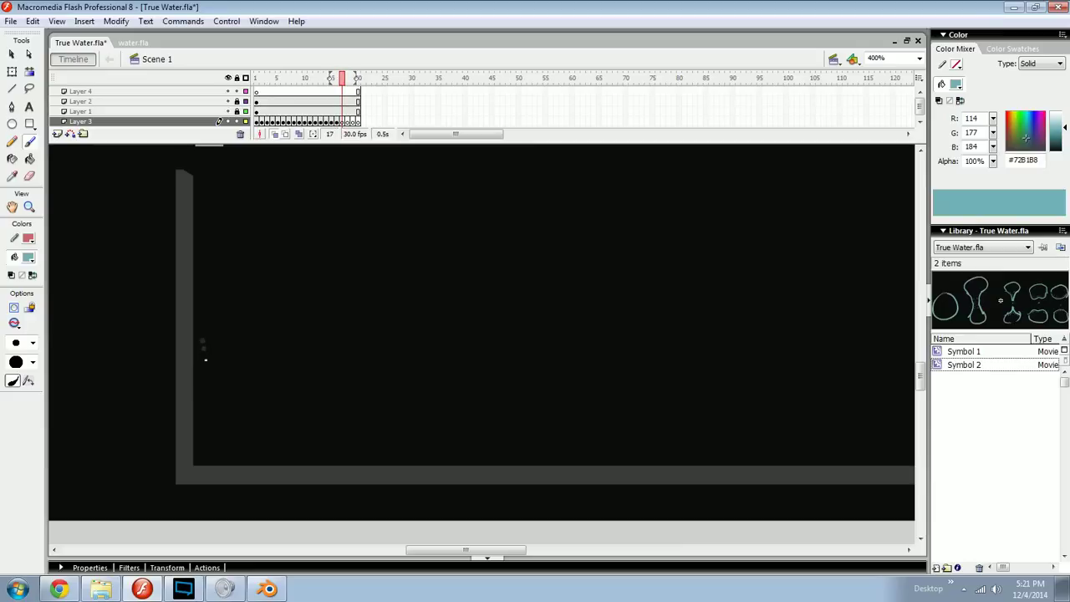
{"action": "key", "text": "period"}
{"action": "key", "text": "period"}
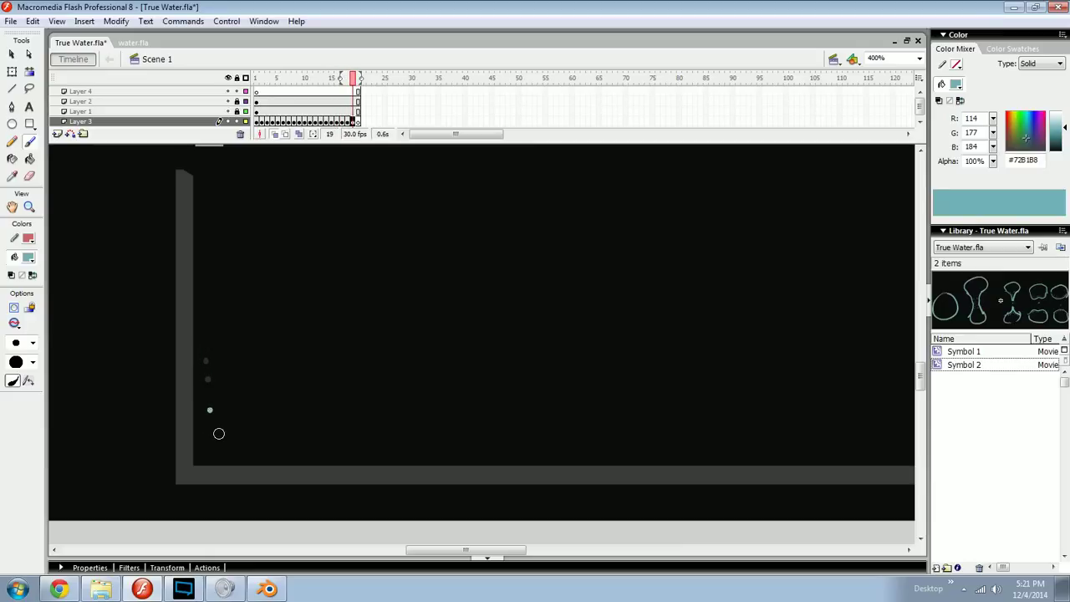
{"action": "key", "text": "period"}
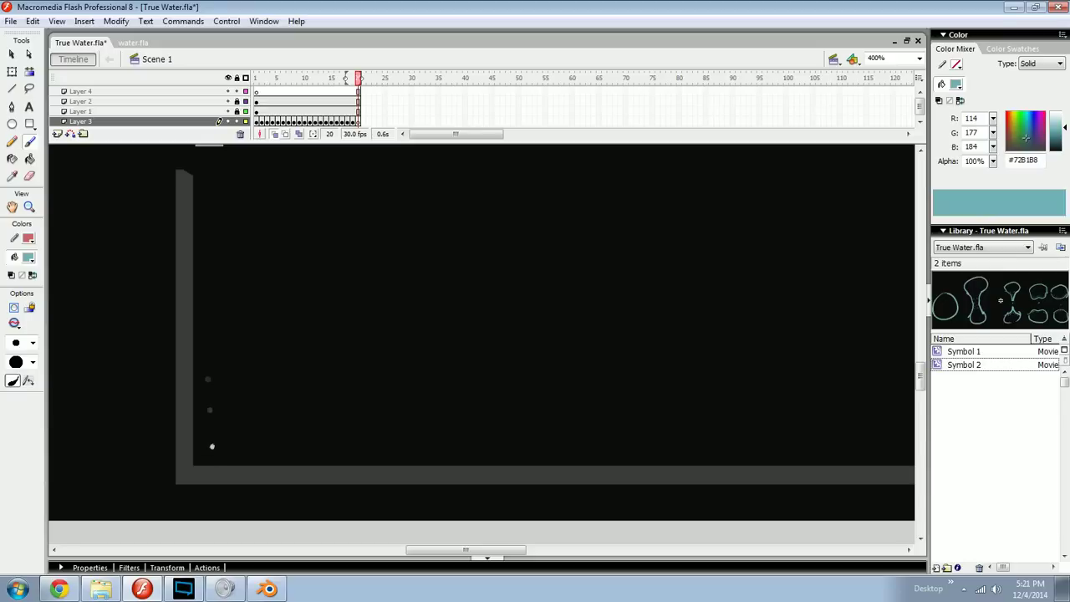
Step: Step back and forth through frames 11 to 20 to check the droplet's motion beside the left wall
{"action": "key", "text": "comma"}
{"action": "key", "text": "comma"}
{"action": "key", "text": "comma"}
{"action": "key", "text": "comma"}
{"action": "key", "text": "comma"}
{"action": "key", "text": "comma"}
{"action": "key", "text": "comma"}
{"action": "key", "text": "comma"}
{"action": "key", "text": "comma"}
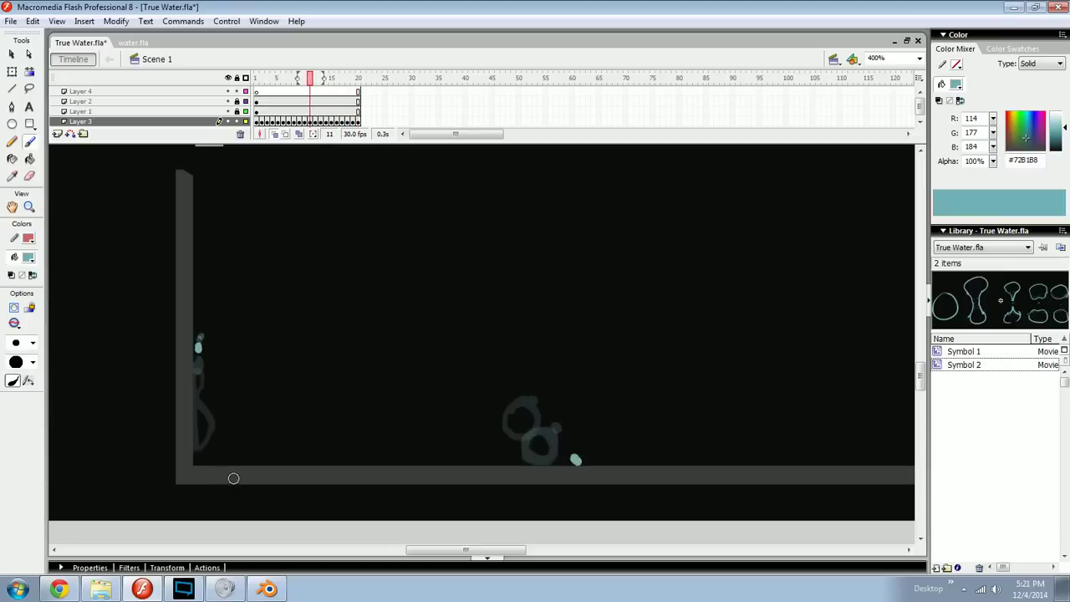
{"action": "key", "text": "period"}
{"action": "key", "text": "period"}
{"action": "key", "text": "period"}
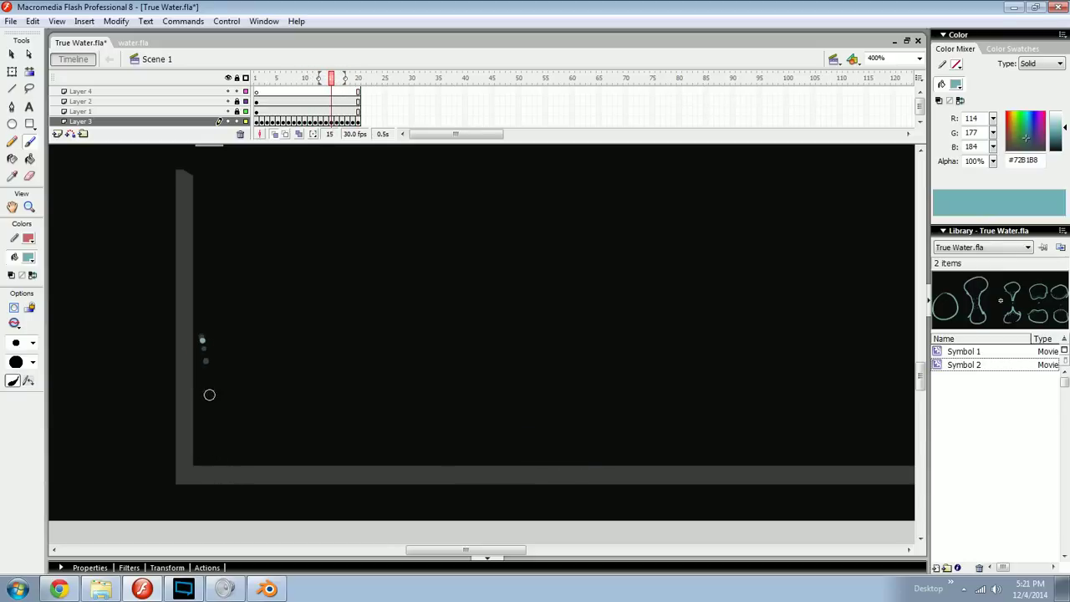
{"action": "key", "text": "period"}
{"action": "key", "text": "comma"}
{"action": "key", "text": "comma"}
{"action": "key", "text": "comma"}
{"action": "key", "text": "comma"}
{"action": "key", "text": "period"}
{"action": "key", "text": "period"}
{"action": "key", "text": "period"}
Step: Refine the droplet's position and shape on frame 14, comparing it with the droplets on the neighbouring frames
{"action": "key", "text": "z"}
{"action": "left_click_drag", "start_coordinate": [193, 353], "coordinate": [231, 301]}
{"action": "key", "text": "v"}
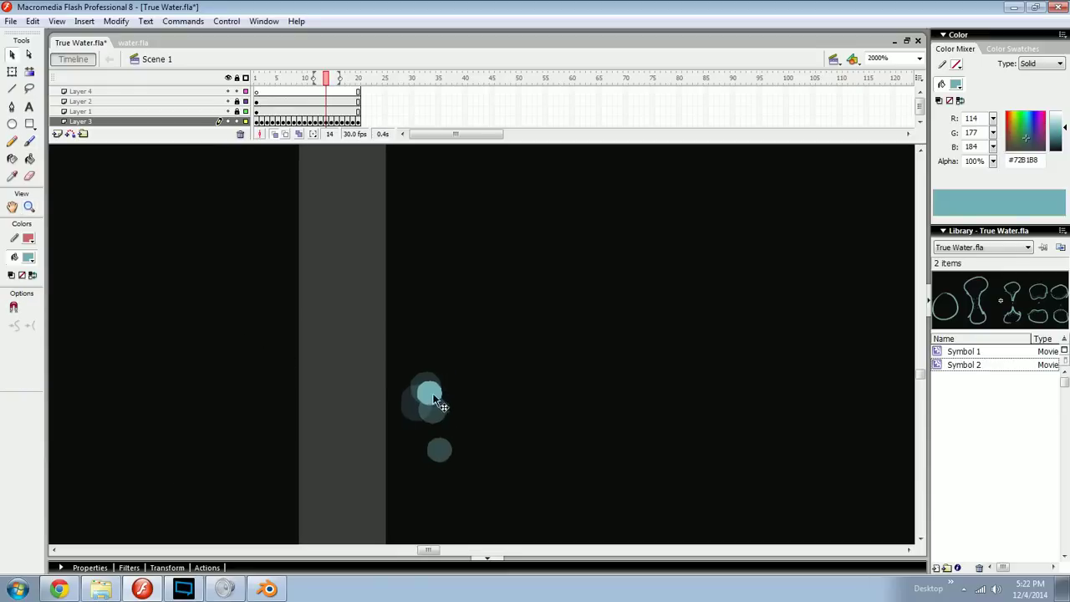
{"action": "key", "text": "comma"}
{"action": "key", "text": "comma"}
{"action": "key", "text": "comma"}
{"action": "key", "text": "period"}
{"action": "key", "text": "period"}
{"action": "key", "text": "period"}
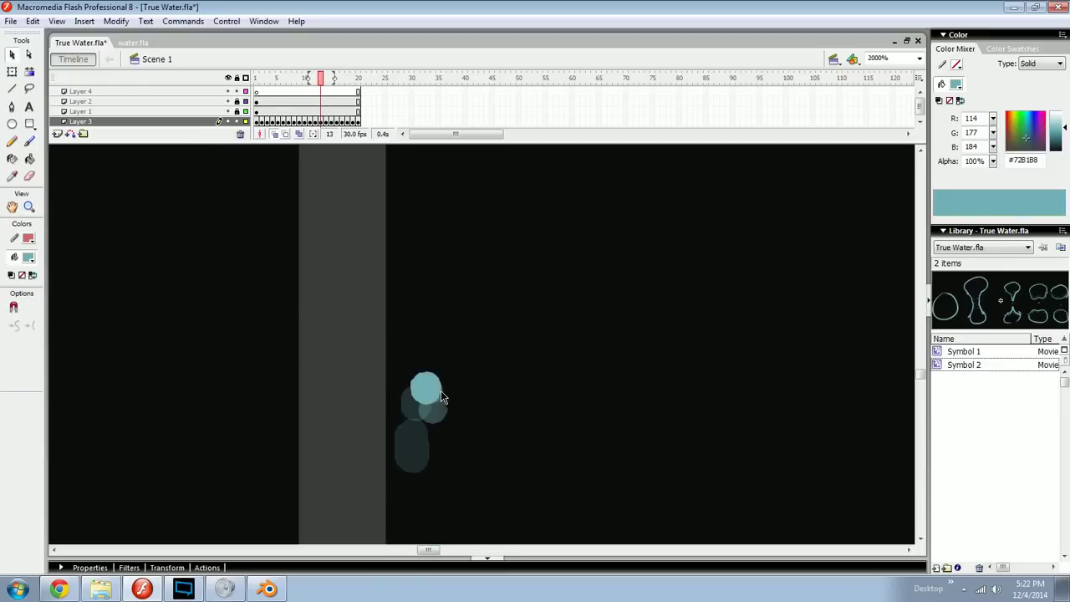
{"action": "key", "text": "b"}
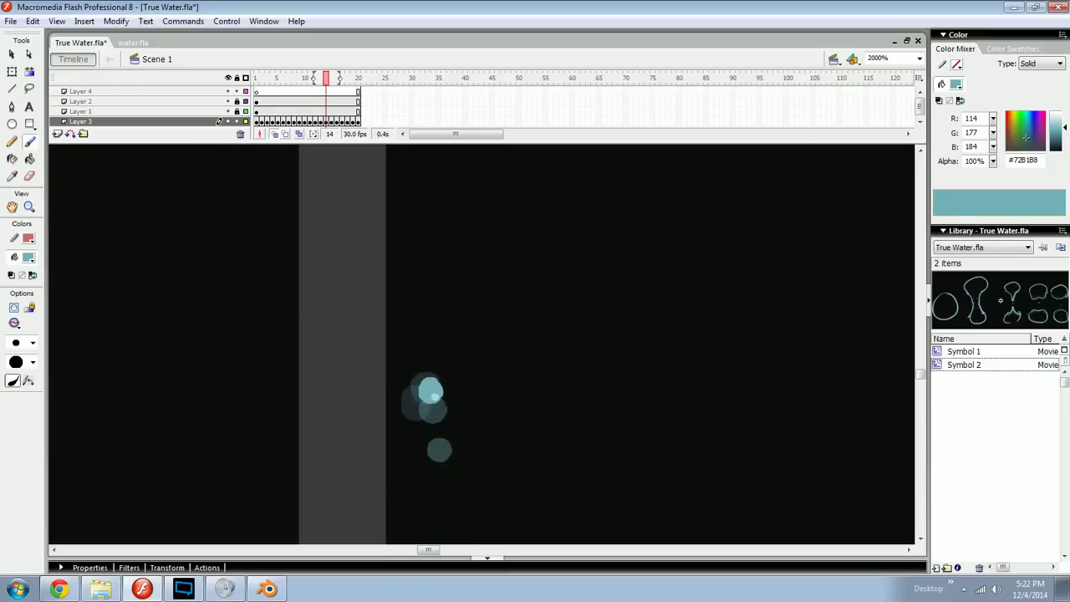
Step: On frame 10, brush a rounded outline of water sliding down the base of the left wall
{"action": "key", "text": "ctrl+minus"}
{"action": "key", "text": "ctrl+minus"}
{"action": "key", "text": "space"}
{"action": "left_click_drag", "start_coordinate": [541, 378], "coordinate": [396, 389]}
{"action": "mouse_move", "coordinate": [456, 411]}
{"action": "left_mouse_down"}
{"action": "mouse_move", "coordinate": [413, 340]}
{"action": "mouse_move", "coordinate": [413, 354]}
{"action": "left_mouse_up"}
{"action": "key", "text": "space"}
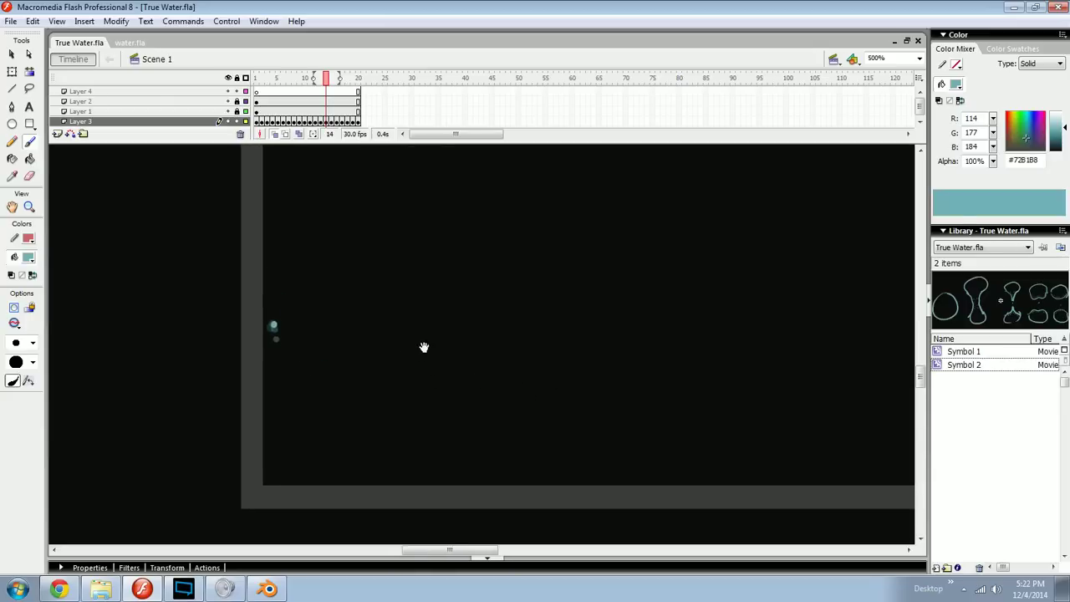
{"action": "key", "text": "comma"}
{"action": "key", "text": "comma"}
{"action": "key", "text": "comma"}
{"action": "key", "text": "comma"}
{"action": "key", "text": "comma"}
{"action": "key", "text": "comma"}
{"action": "key", "text": "comma"}
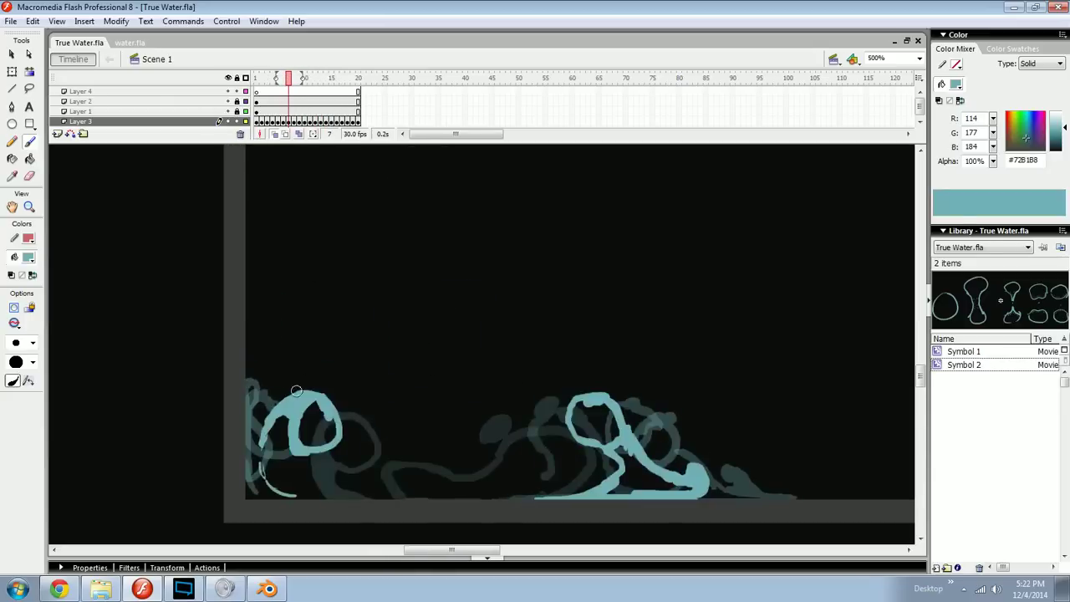
{"action": "key", "text": "period"}
{"action": "key", "text": "period"}
{"action": "key", "text": "period"}
{"action": "mouse_move", "coordinate": [257, 438]}
{"action": "left_mouse_down"}
{"action": "mouse_move", "coordinate": [277, 468]}
{"action": "mouse_move", "coordinate": [263, 482]}
{"action": "mouse_move", "coordinate": [243, 462]}
{"action": "mouse_move", "coordinate": [245, 432]}
{"action": "mouse_move", "coordinate": [270, 489]}
{"action": "left_mouse_up"}
Step: On frame 11, brush a rounded loop of water in the corner between the left wall and the floor
{"action": "key", "text": "period"}
{"action": "key", "text": "ctrl+z"}
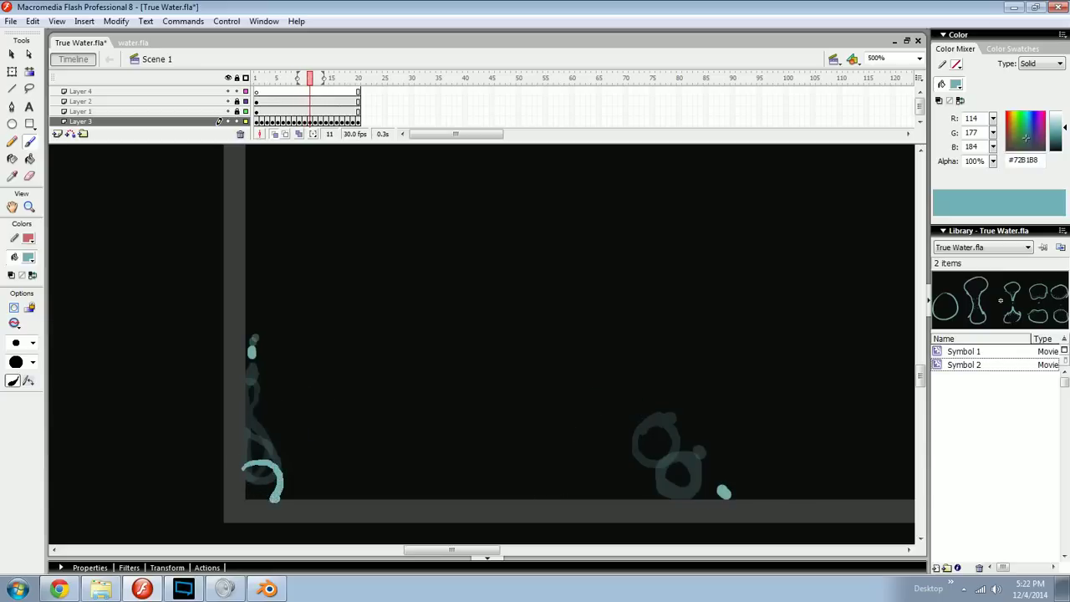
{"action": "left_click_drag", "start_coordinate": [248, 495], "coordinate": [251, 497]}
Step: In the empty area near the right wall, brush a demonstration shape of two round blobs joined along their upper edges
{"action": "mouse_move", "coordinate": [536, 435]}
{"action": "left_mouse_down"}
{"action": "mouse_move", "coordinate": [423, 385]}
{"action": "mouse_move", "coordinate": [676, 411]}
{"action": "mouse_move", "coordinate": [463, 408]}
{"action": "mouse_move", "coordinate": [544, 406]}
{"action": "mouse_move", "coordinate": [413, 426]}
{"action": "left_mouse_up"}
{"action": "left_click_drag", "start_coordinate": [511, 348], "coordinate": [500, 346]}
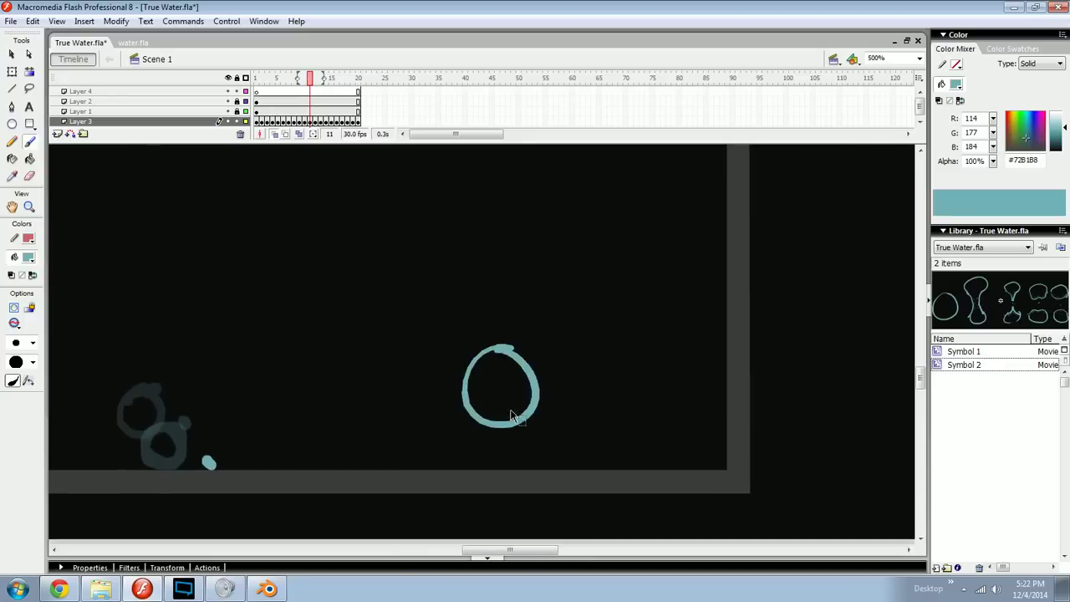
{"action": "key", "text": "ctrl+z"}
{"action": "left_click_drag", "start_coordinate": [508, 431], "coordinate": [500, 410]}
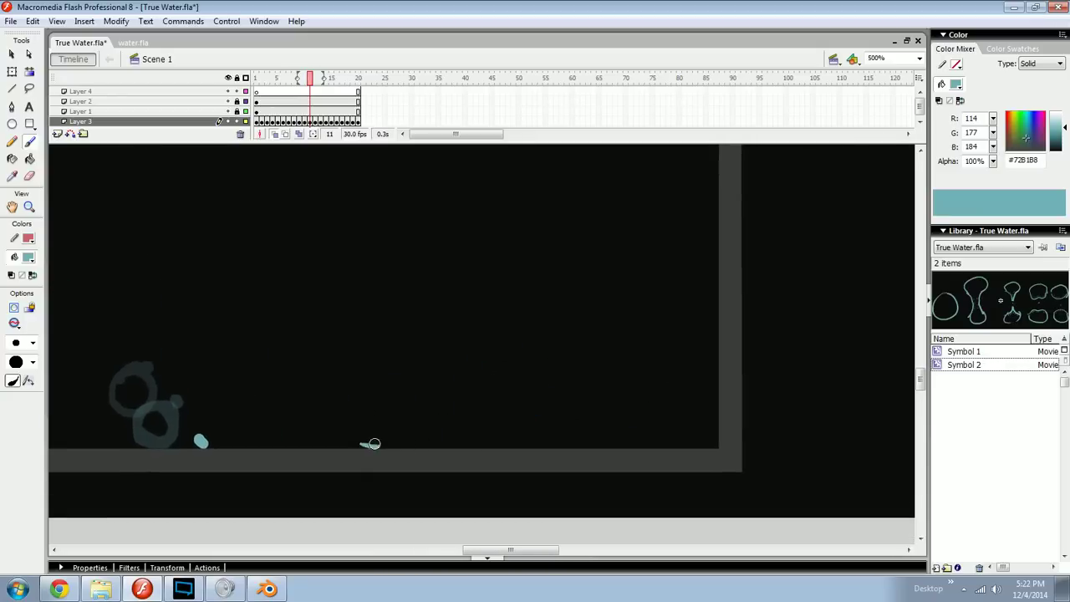
{"action": "mouse_move", "coordinate": [477, 368]}
{"action": "left_mouse_down"}
{"action": "mouse_move", "coordinate": [519, 357]}
{"action": "mouse_move", "coordinate": [503, 391]}
{"action": "mouse_move", "coordinate": [519, 406]}
{"action": "mouse_move", "coordinate": [550, 392]}
{"action": "mouse_move", "coordinate": [543, 351]}
{"action": "left_mouse_up"}
{"action": "key", "text": "e"}
{"action": "key", "text": "b"}
{"action": "mouse_move", "coordinate": [495, 380]}
{"action": "left_mouse_down"}
{"action": "mouse_move", "coordinate": [485, 365]}
{"action": "mouse_move", "coordinate": [515, 359]}
{"action": "left_mouse_up"}
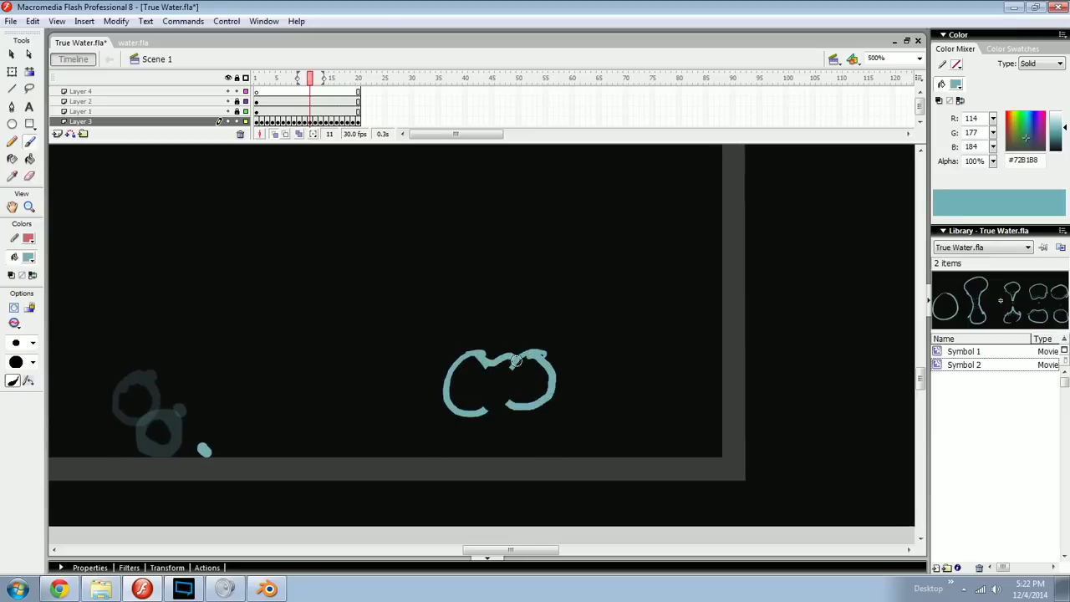
Step: Reshape the demonstration blobs with Free Transform, erase part of the outline, and delete the sketch
{"action": "left_click_drag", "start_coordinate": [594, 317], "coordinate": [434, 425]}
{"action": "key", "text": "q"}
{"action": "left_click_drag", "start_coordinate": [557, 383], "coordinate": [537, 384]}
{"action": "key", "text": "e"}
{"action": "mouse_move", "coordinate": [474, 359]}
{"action": "left_mouse_down"}
{"action": "mouse_move", "coordinate": [508, 359]}
{"action": "mouse_move", "coordinate": [481, 406]}
{"action": "mouse_move", "coordinate": [527, 395]}
{"action": "mouse_move", "coordinate": [517, 355]}
{"action": "mouse_move", "coordinate": [458, 393]}
{"action": "left_mouse_up"}
{"action": "key", "text": "b"}
{"action": "mouse_move", "coordinate": [591, 318]}
{"action": "left_mouse_down"}
{"action": "mouse_move", "coordinate": [447, 409]}
{"action": "mouse_move", "coordinate": [446, 426]}
{"action": "left_mouse_up"}
{"action": "key", "text": "Delete"}
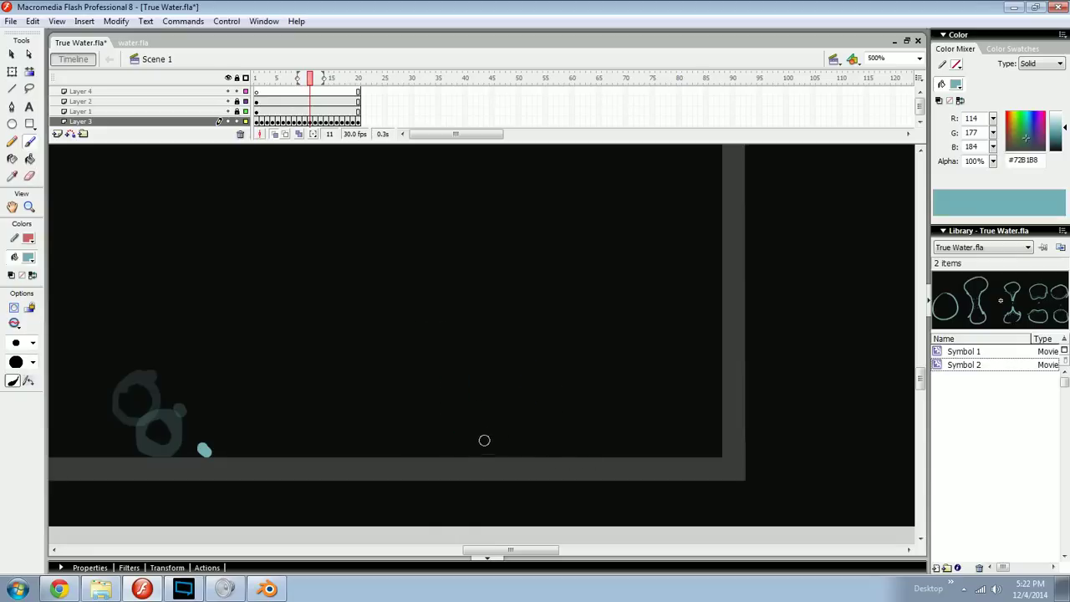
Step: Sketch a demonstration circle sunk into the floor with sloping strokes on both sides, and erase the part below the floor
{"action": "mouse_move", "coordinate": [511, 387]}
{"action": "left_mouse_down"}
{"action": "mouse_move", "coordinate": [466, 402]}
{"action": "mouse_move", "coordinate": [476, 448]}
{"action": "mouse_move", "coordinate": [499, 454]}
{"action": "mouse_move", "coordinate": [520, 437]}
{"action": "mouse_move", "coordinate": [504, 378]}
{"action": "left_mouse_up"}
{"action": "key", "text": "ctrl+z"}
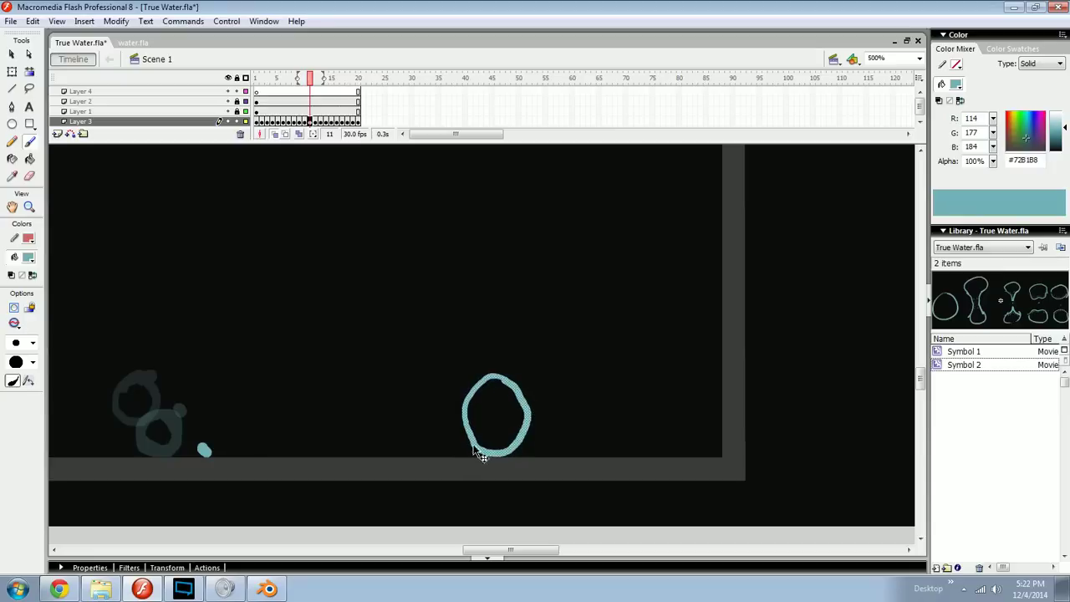
{"action": "left_click_drag", "start_coordinate": [499, 451], "coordinate": [499, 482]}
{"action": "left_click_drag", "start_coordinate": [472, 417], "coordinate": [429, 458]}
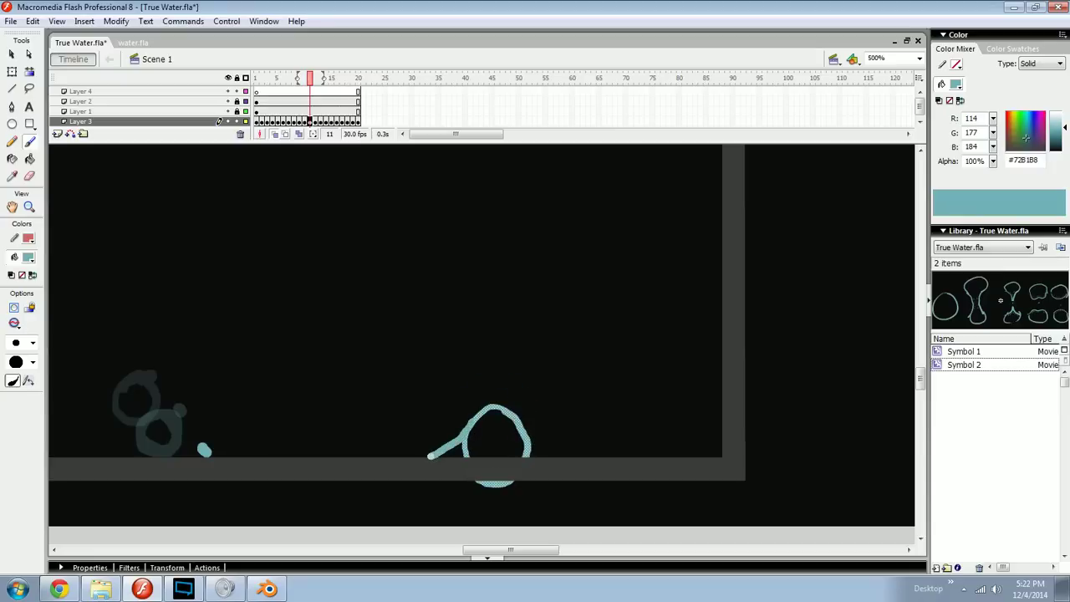
{"action": "left_click_drag", "start_coordinate": [505, 418], "coordinate": [560, 456]}
{"action": "key", "text": "ctrl+z"}
{"action": "left_click", "coordinate": [526, 437], "text": "ctrl"}
{"action": "left_click_drag", "start_coordinate": [644, 382], "coordinate": [577, 407]}
{"action": "key", "text": "q"}
{"action": "key", "text": "e"}
{"action": "mouse_move", "coordinate": [490, 501]}
{"action": "left_mouse_down"}
{"action": "mouse_move", "coordinate": [386, 503]}
{"action": "mouse_move", "coordinate": [422, 483]}
{"action": "mouse_move", "coordinate": [476, 483]}
{"action": "left_mouse_up"}
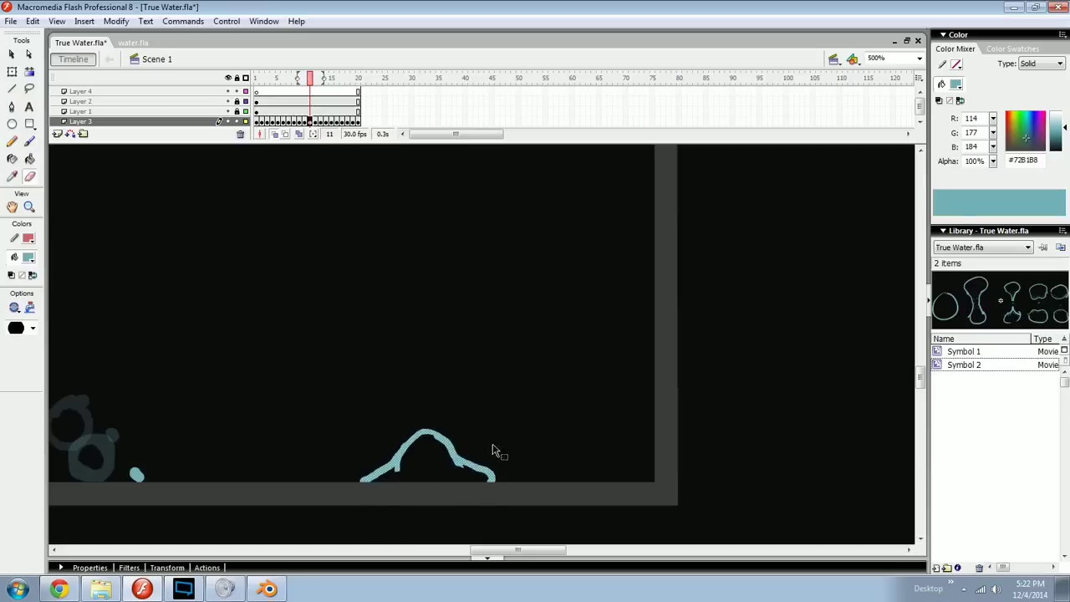
Step: Rotate the demonstration splash outline with Free Transform, place it against the right wall, and clean up its edge
{"action": "key", "text": "q"}
{"action": "mouse_move", "coordinate": [501, 425]}
{"action": "left_mouse_down"}
{"action": "mouse_move", "coordinate": [496, 412]}
{"action": "mouse_move", "coordinate": [414, 400]}
{"action": "left_mouse_up"}
{"action": "key", "text": "v"}
{"action": "left_click_drag", "start_coordinate": [443, 434], "coordinate": [647, 318]}
{"action": "key", "text": "e"}
{"action": "left_click_drag", "start_coordinate": [650, 260], "coordinate": [631, 308]}
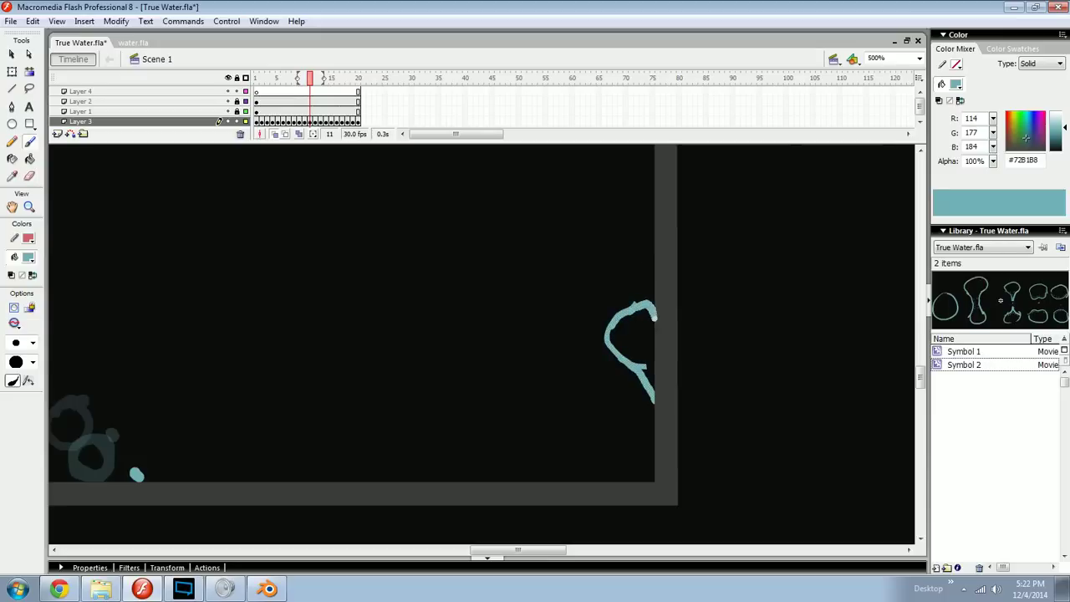
Step: Turn the demonstration outline upside down so its tail runs up the right wall, and delete it
{"action": "key", "text": "ctrl+minus"}
{"action": "key", "text": "ctrl+equal"}
{"action": "left_click_drag", "start_coordinate": [686, 358], "coordinate": [618, 448]}
{"action": "key", "text": "ctrl+z"}
{"action": "left_click_drag", "start_coordinate": [627, 401], "coordinate": [627, 405]}
{"action": "left_click_drag", "start_coordinate": [604, 453], "coordinate": [623, 433]}
{"action": "key", "text": "ctrl+z"}
{"action": "left_click", "coordinate": [627, 407], "text": "ctrl"}
{"action": "key", "text": "ctrl+shift+v"}
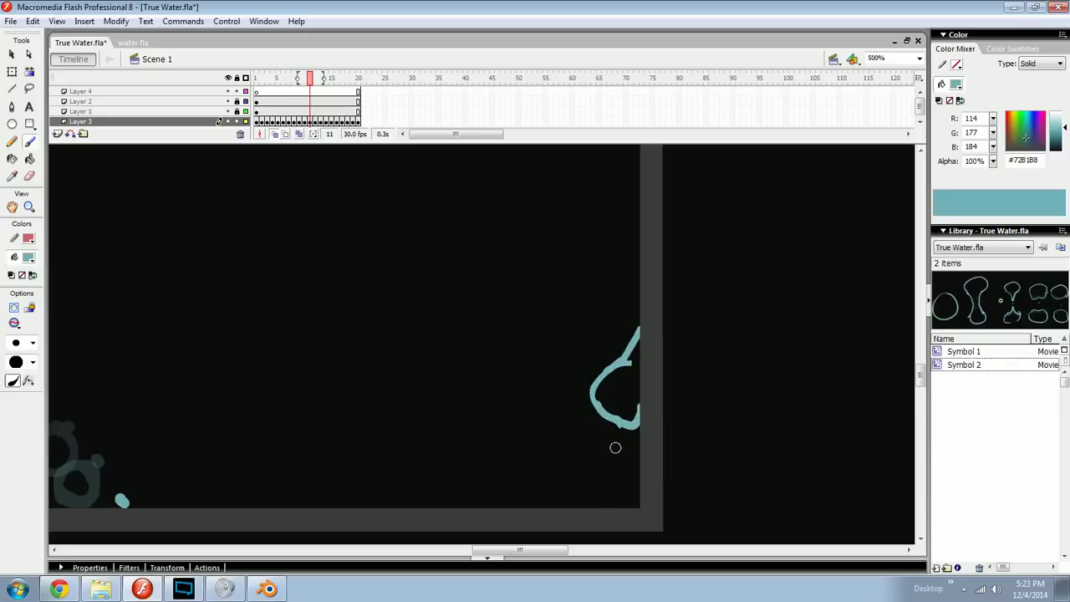
{"action": "key", "text": "Delete"}
Step: Flip back and forth through frames 9 to 12 to check the water settling in the left corner
{"action": "left_click_drag", "start_coordinate": [443, 460], "coordinate": [728, 382]}
{"action": "left_click_drag", "start_coordinate": [443, 426], "coordinate": [691, 406]}
{"action": "left_click_drag", "start_coordinate": [466, 444], "coordinate": [582, 449]}
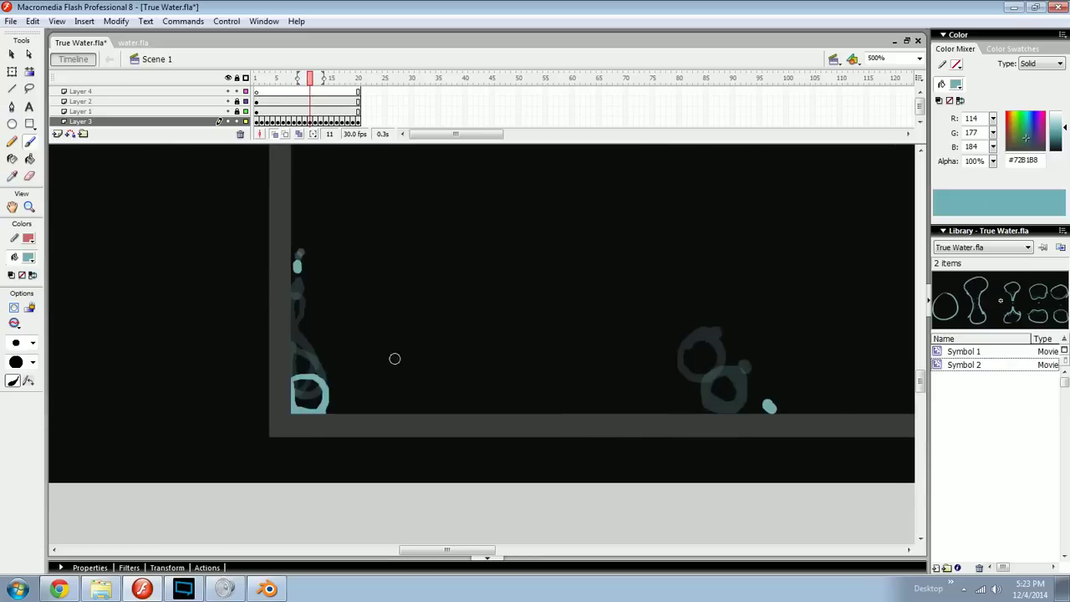
{"action": "key", "text": "period"}
{"action": "key", "text": "comma"}
{"action": "key", "text": "comma"}
{"action": "key", "text": "period"}
{"action": "key", "text": "comma"}
{"action": "key", "text": "comma"}
{"action": "key", "text": "period"}
{"action": "key", "text": "period"}
{"action": "key", "text": "period"}
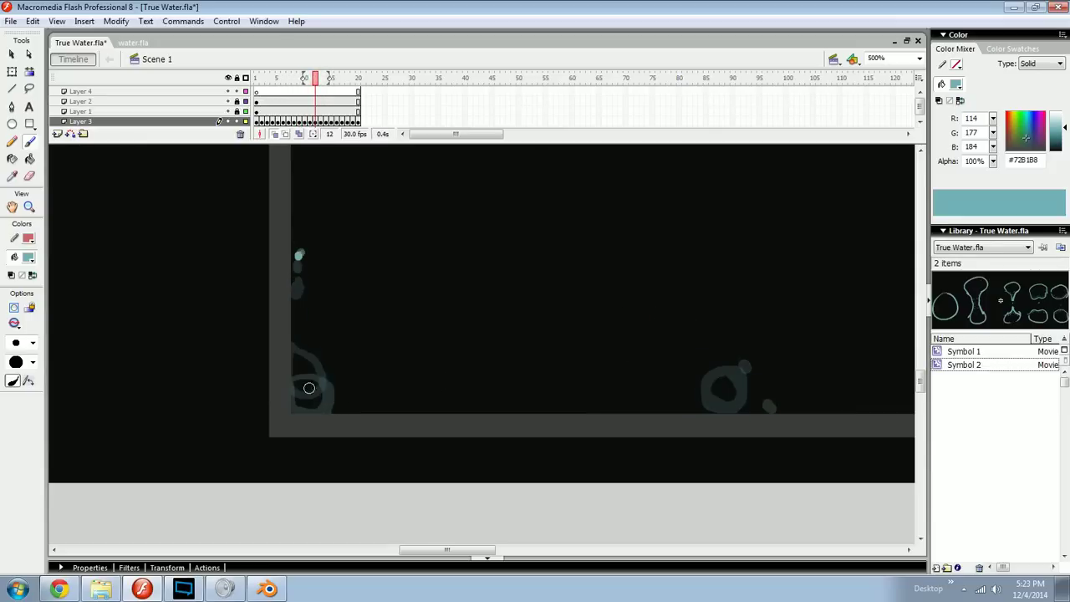
Step: Brush a low teal wave running right along the floor from the left corner, drawing its crest farther along through frame 15
{"action": "mouse_move", "coordinate": [291, 398]}
{"action": "left_mouse_down"}
{"action": "mouse_move", "coordinate": [354, 410]}
{"action": "mouse_move", "coordinate": [305, 415]}
{"action": "mouse_move", "coordinate": [287, 402]}
{"action": "mouse_move", "coordinate": [327, 395]}
{"action": "mouse_move", "coordinate": [415, 409]}
{"action": "mouse_move", "coordinate": [284, 409]}
{"action": "mouse_move", "coordinate": [326, 399]}
{"action": "mouse_move", "coordinate": [488, 411]}
{"action": "mouse_move", "coordinate": [459, 412]}
{"action": "left_mouse_up"}
{"action": "key", "text": "period"}
{"action": "key", "text": "period"}
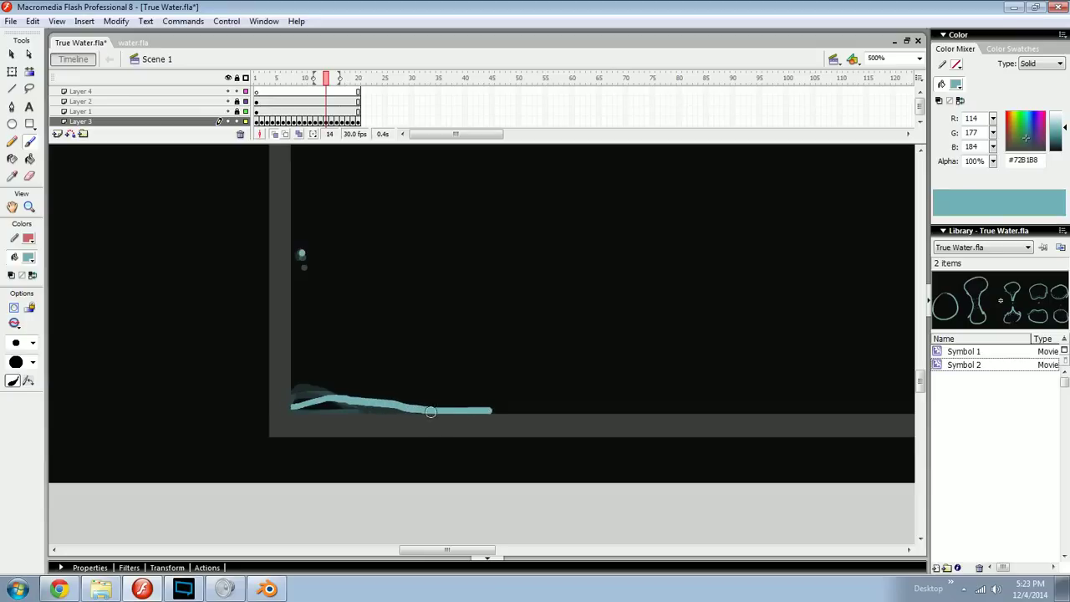
{"action": "key", "text": "period"}
{"action": "mouse_move", "coordinate": [302, 411]}
{"action": "left_mouse_down"}
{"action": "mouse_move", "coordinate": [397, 400]}
{"action": "mouse_move", "coordinate": [564, 409]}
{"action": "left_mouse_up"}
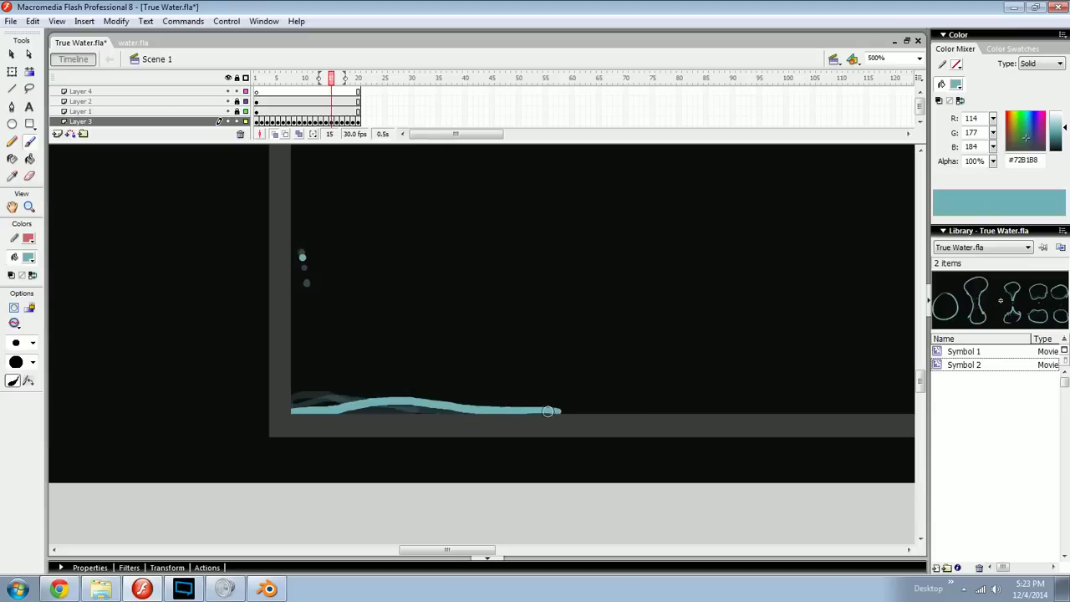
{"action": "left_click_drag", "start_coordinate": [531, 412], "coordinate": [622, 412]}
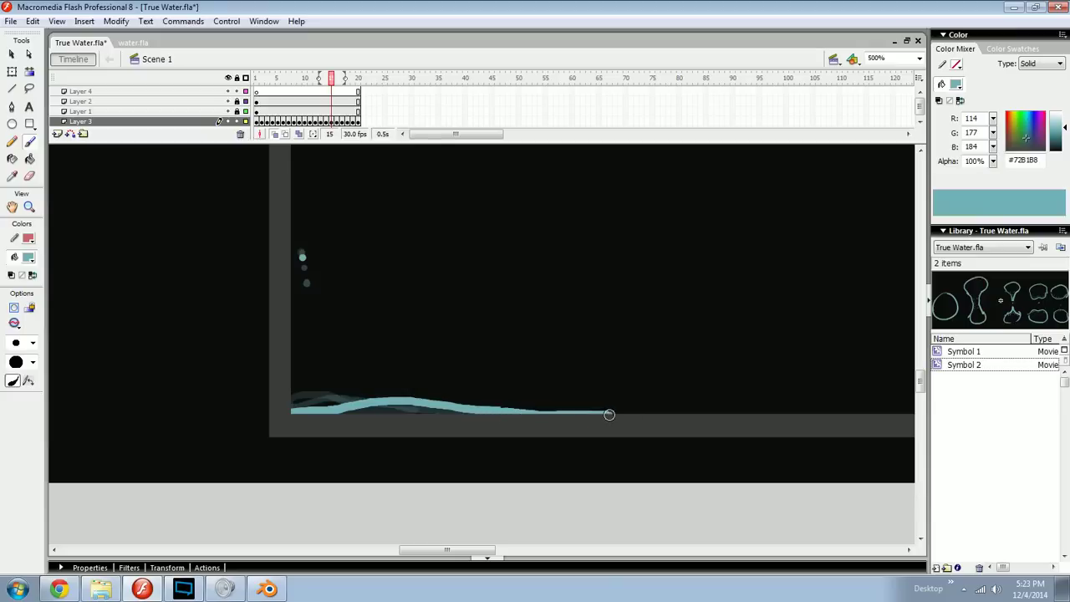
Step: Brush the wave in frame 16 as a thin floor line with a flatter crest farther right and a long tapering tail
{"action": "key", "text": "."}
{"action": "key", "text": "."}
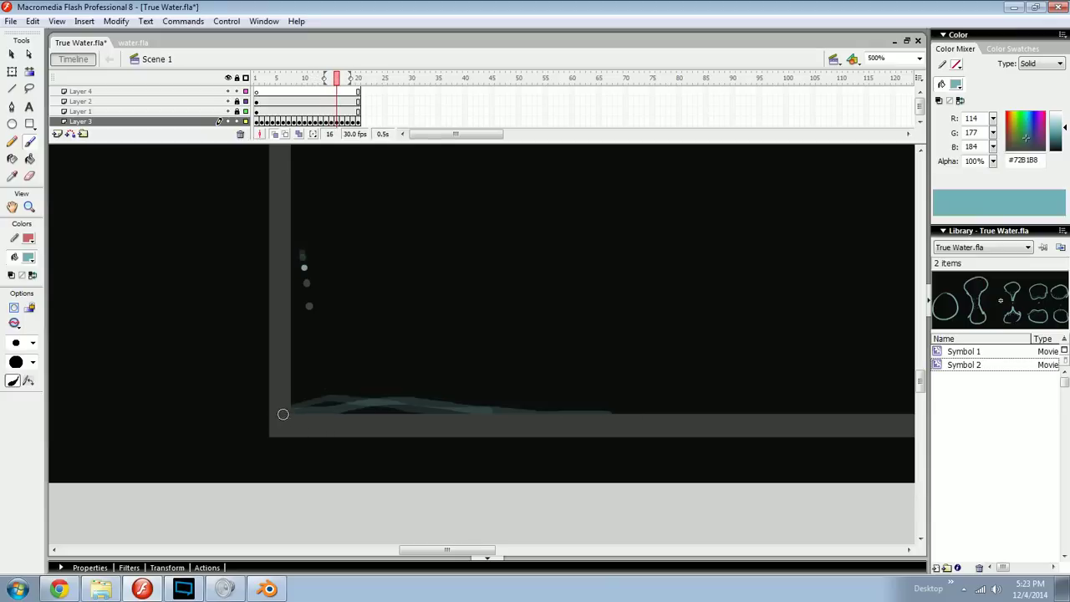
{"action": "mouse_move", "coordinate": [331, 414]}
{"action": "left_mouse_down"}
{"action": "mouse_move", "coordinate": [487, 404]}
{"action": "mouse_move", "coordinate": [598, 417]}
{"action": "left_mouse_up"}
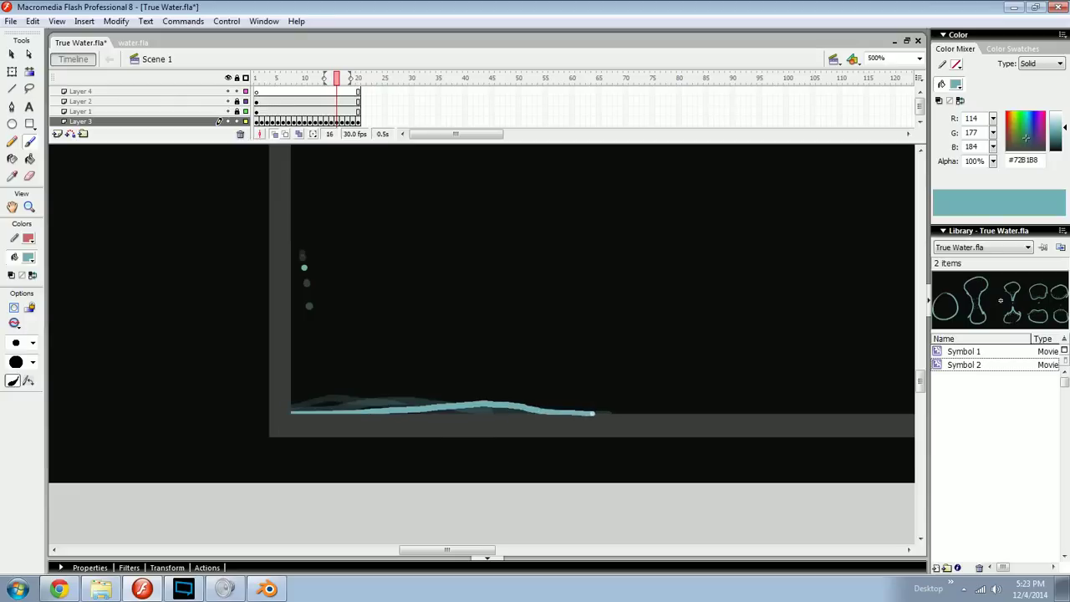
{"action": "left_click_drag", "start_coordinate": [690, 413], "coordinate": [756, 416]}
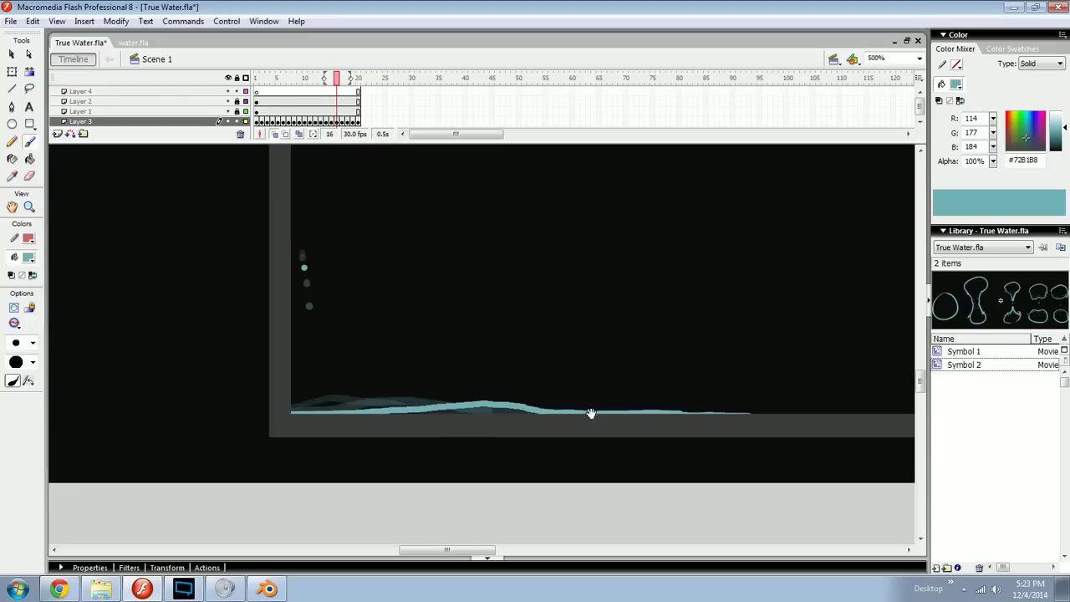
{"action": "left_click_drag", "start_coordinate": [591, 412], "coordinate": [528, 416]}
Step: Brush the wave in frame 17 from the left corner over a shallow crest, tapering to a point along the floor
{"action": "key", "text": "."}
{"action": "key", "text": "."}
{"action": "key", "text": "."}
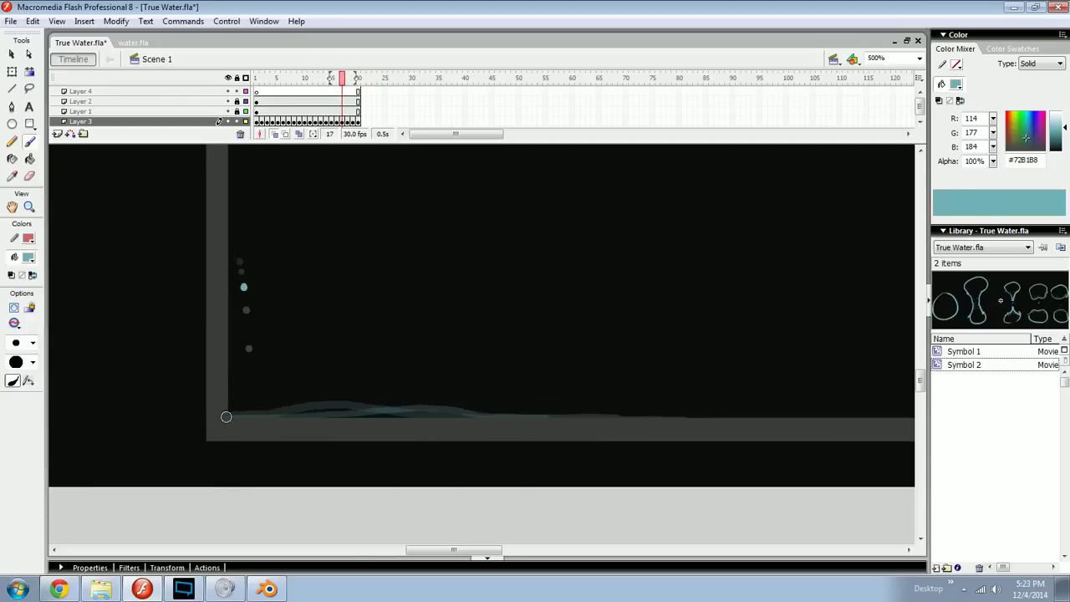
{"action": "left_click_drag", "start_coordinate": [264, 417], "coordinate": [437, 415]}
{"action": "key", "text": "r"}
{"action": "key", "text": "e"}
{"action": "key", "text": "b"}
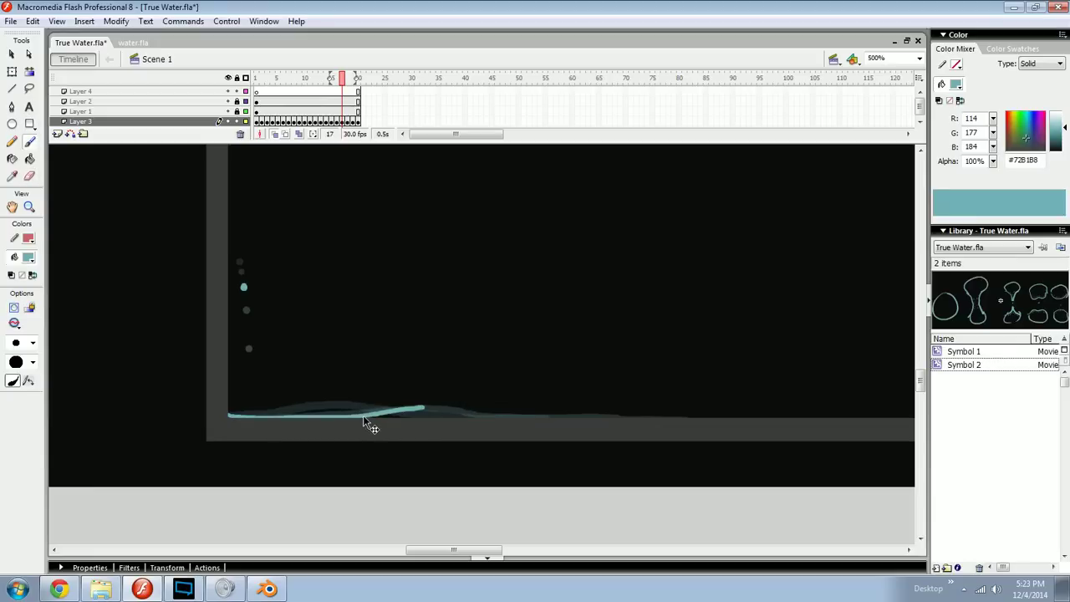
{"action": "left_click_drag", "start_coordinate": [442, 410], "coordinate": [714, 417]}
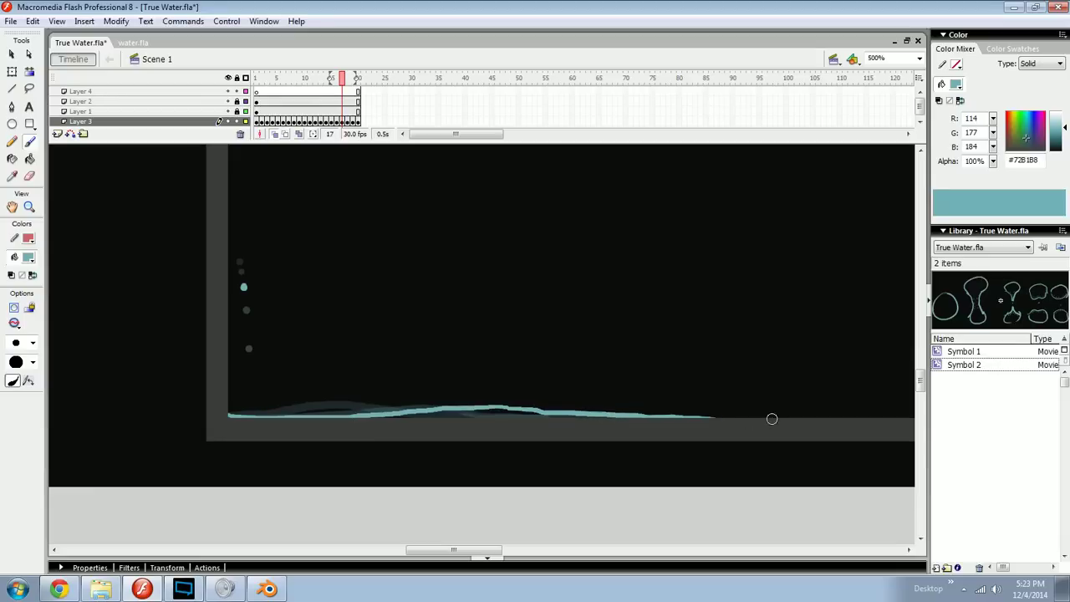
Step: Erase along the crest and tail of the frame 17 wave to thin its line
{"action": "key", "text": "q"}
{"action": "left_click_drag", "start_coordinate": [609, 365], "coordinate": [292, 430]}
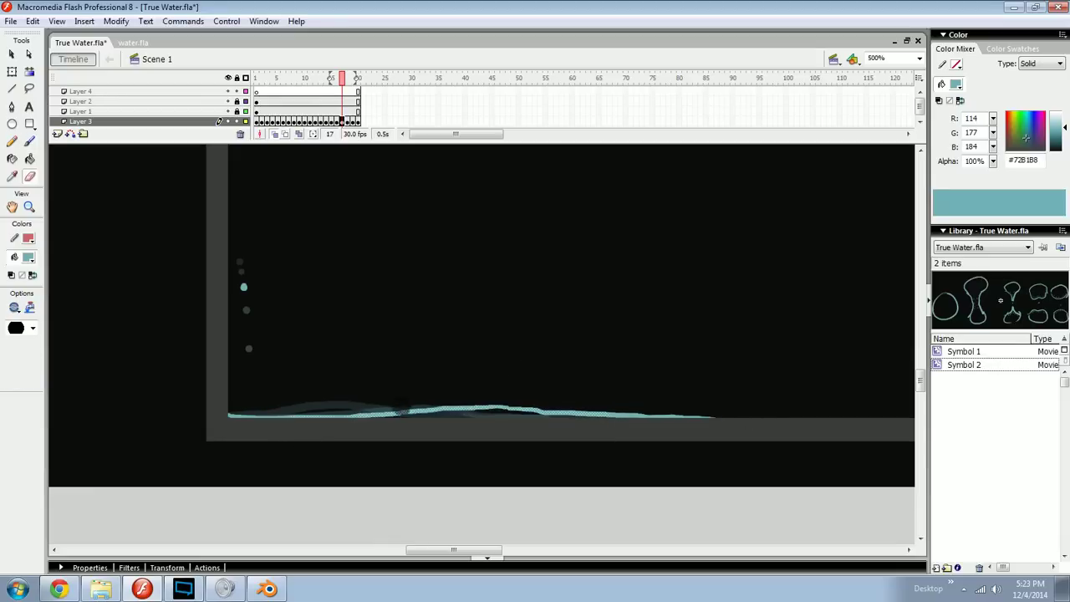
{"action": "left_click_drag", "start_coordinate": [628, 359], "coordinate": [321, 423]}
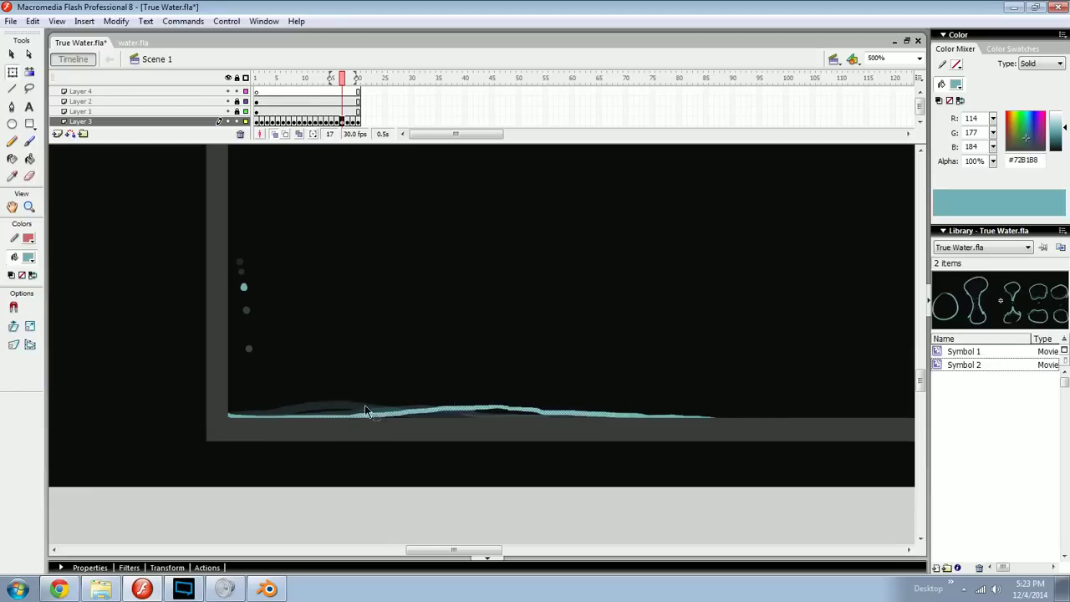
{"action": "key", "text": "e"}
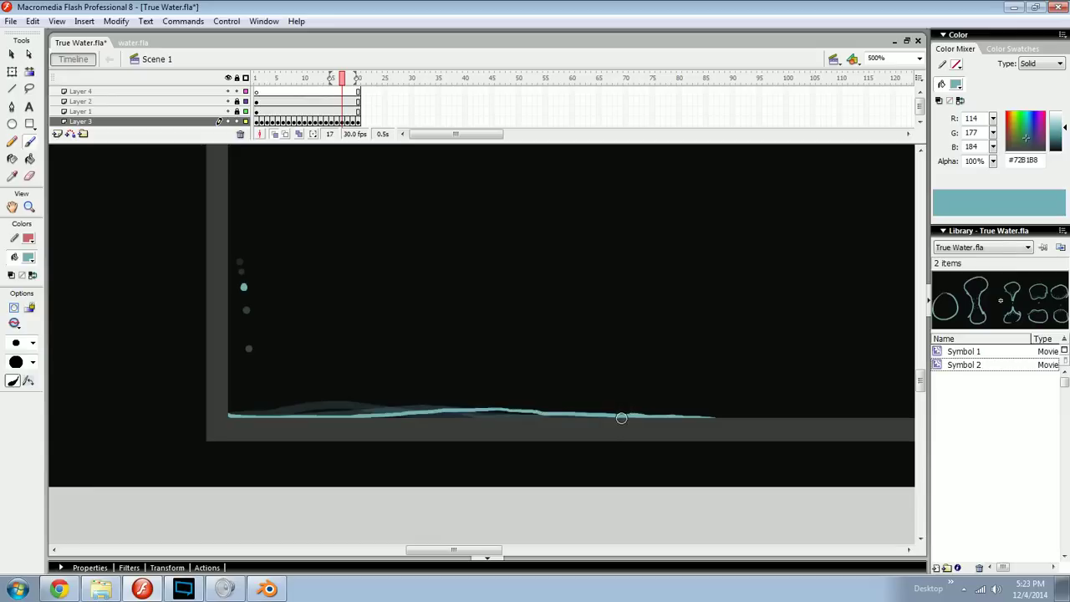
{"action": "key", "text": "b"}
Step: Sketch a large demonstration zigzag wave above the basin floor and undo it
{"action": "key", "text": "ctrl+minus"}
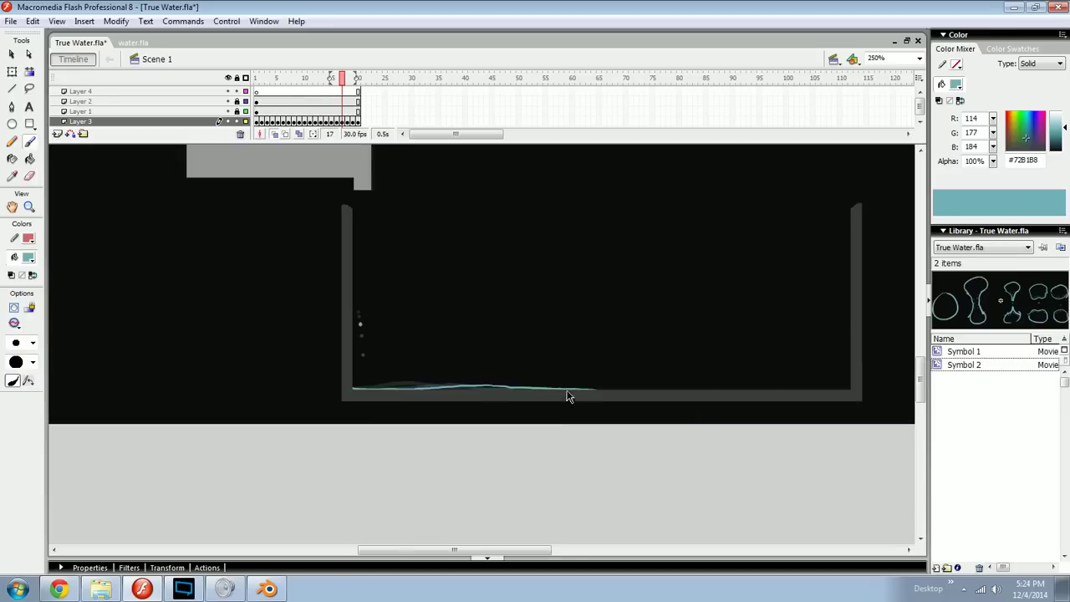
{"action": "left_click_drag", "start_coordinate": [498, 350], "coordinate": [390, 425]}
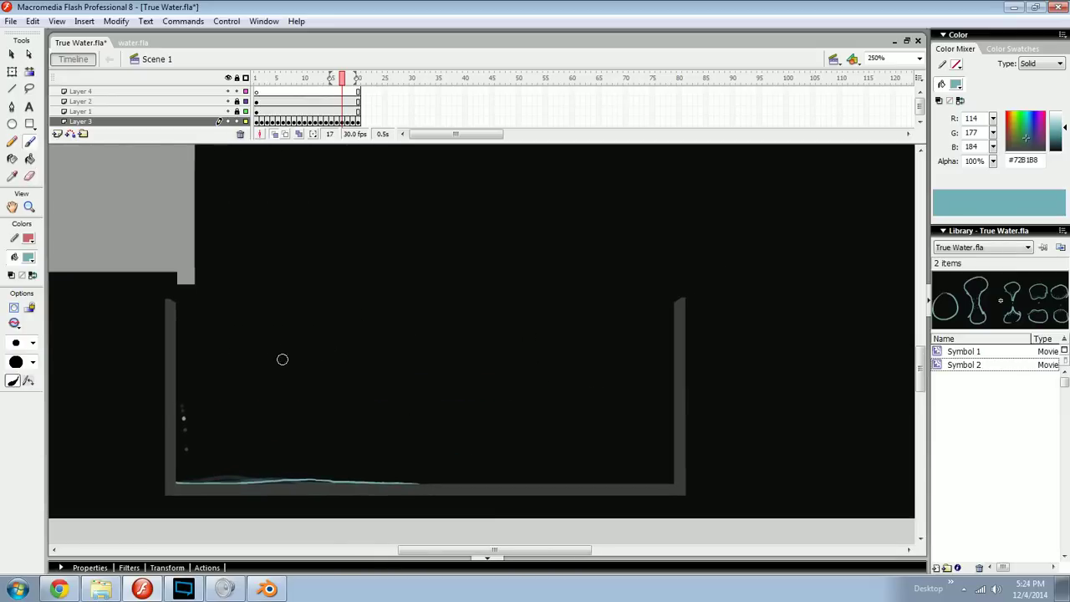
{"action": "mouse_move", "coordinate": [280, 342]}
{"action": "left_mouse_down"}
{"action": "mouse_move", "coordinate": [518, 278]}
{"action": "mouse_move", "coordinate": [653, 302]}
{"action": "left_mouse_up"}
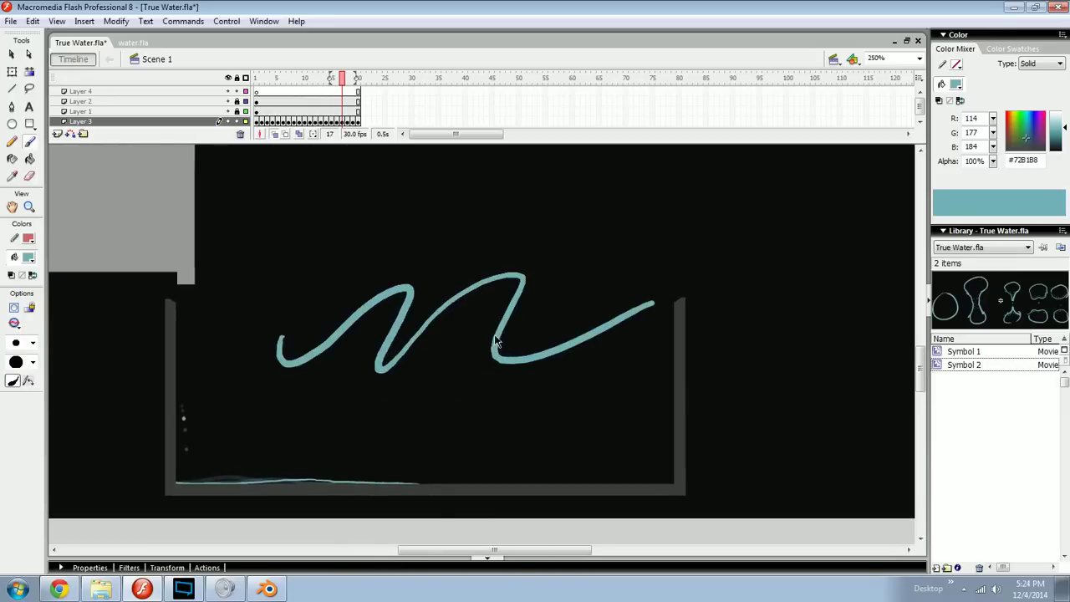
{"action": "key", "text": "ctrl+z"}
Step: Sketch a long, flat demonstration water line with a hump near its right end, trimming the line with the eraser
{"action": "scroll", "coordinate": [421, 279], "scroll_direction": "up", "scroll_amount": 4}
{"action": "scroll", "coordinate": [434, 315], "scroll_direction": "right", "scroll_amount": 3}
{"action": "left_click_drag", "start_coordinate": [340, 296], "coordinate": [694, 292]}
{"action": "scroll", "coordinate": [569, 360], "scroll_direction": "up", "scroll_amount": 2}
{"action": "scroll", "coordinate": [568, 360], "scroll_direction": "left", "scroll_amount": 1}
{"action": "left_click_drag", "start_coordinate": [411, 342], "coordinate": [473, 338]}
{"action": "key", "text": "e"}
{"action": "key", "text": "b"}
{"action": "key", "text": "e"}
{"action": "key", "text": "b"}
{"action": "mouse_move", "coordinate": [417, 337]}
{"action": "left_mouse_down"}
{"action": "mouse_move", "coordinate": [607, 337]}
{"action": "mouse_move", "coordinate": [570, 345]}
{"action": "mouse_move", "coordinate": [577, 317]}
{"action": "left_mouse_up"}
{"action": "key", "text": "e"}
{"action": "key", "text": "b"}
{"action": "key", "text": "e"}
{"action": "key", "text": "b"}
{"action": "mouse_move", "coordinate": [658, 339]}
{"action": "left_mouse_down"}
{"action": "mouse_move", "coordinate": [726, 339]}
{"action": "mouse_move", "coordinate": [686, 344]}
{"action": "left_mouse_up"}
{"action": "key", "text": "e"}
{"action": "key", "text": "b"}
{"action": "key", "text": "e"}
{"action": "mouse_move", "coordinate": [459, 326]}
{"action": "left_mouse_down"}
{"action": "mouse_move", "coordinate": [608, 323]}
{"action": "mouse_move", "coordinate": [569, 338]}
{"action": "mouse_move", "coordinate": [669, 339]}
{"action": "mouse_move", "coordinate": [551, 359]}
{"action": "left_mouse_up"}
{"action": "key", "text": "b"}
{"action": "key", "text": "ctrl+z"}
Step: Brush an upward arrow below the hump of the demonstration water line
{"action": "mouse_move", "coordinate": [686, 409]}
{"action": "left_mouse_down"}
{"action": "mouse_move", "coordinate": [696, 354]}
{"action": "mouse_move", "coordinate": [710, 359]}
{"action": "mouse_move", "coordinate": [666, 354]}
{"action": "mouse_move", "coordinate": [699, 358]}
{"action": "left_mouse_up"}
{"action": "key", "text": "e"}
{"action": "key", "text": "b"}
{"action": "key", "text": "ctrl+space"}
{"action": "mouse_move", "coordinate": [807, 276]}
{"action": "left_mouse_down"}
{"action": "mouse_move", "coordinate": [683, 351]}
{"action": "mouse_move", "coordinate": [333, 443]}
{"action": "left_mouse_up"}
{"action": "key", "text": "space"}
{"action": "mouse_move", "coordinate": [861, 331]}
{"action": "left_mouse_down"}
{"action": "mouse_move", "coordinate": [549, 363]}
{"action": "mouse_move", "coordinate": [502, 387]}
{"action": "mouse_move", "coordinate": [606, 369]}
{"action": "left_mouse_up"}
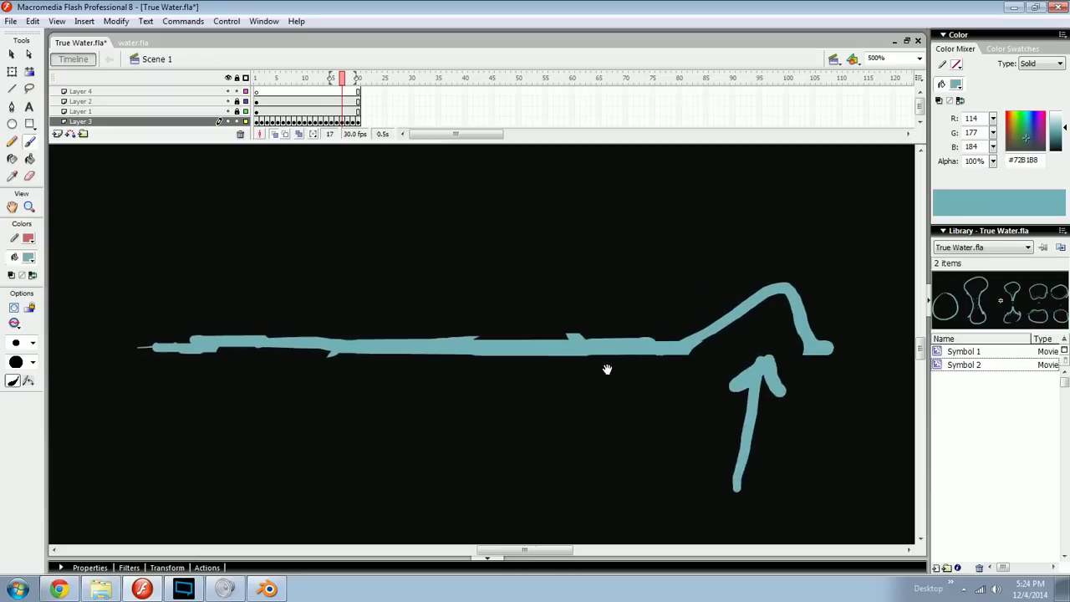
Step: Add further demonstration strokes around the hump, undo the last one, and delete the whole demonstration drawing
{"action": "left_click_drag", "start_coordinate": [516, 433], "coordinate": [613, 367]}
{"action": "left_click_drag", "start_coordinate": [700, 382], "coordinate": [572, 419]}
{"action": "mouse_move", "coordinate": [622, 286]}
{"action": "left_mouse_down"}
{"action": "mouse_move", "coordinate": [640, 345]}
{"action": "mouse_move", "coordinate": [652, 341]}
{"action": "left_mouse_up"}
{"action": "key", "text": "ctrl+z"}
{"action": "key", "text": "ctrl+minus"}
{"action": "mouse_move", "coordinate": [717, 292]}
{"action": "left_mouse_down"}
{"action": "mouse_move", "coordinate": [396, 434]}
{"action": "mouse_move", "coordinate": [255, 469]}
{"action": "left_mouse_up"}
{"action": "key", "text": "Delete"}
Step: Create a new Flash document and brush a long, slightly rising dark line across the stage in frame 1
{"action": "key", "text": "ctrl+n"}
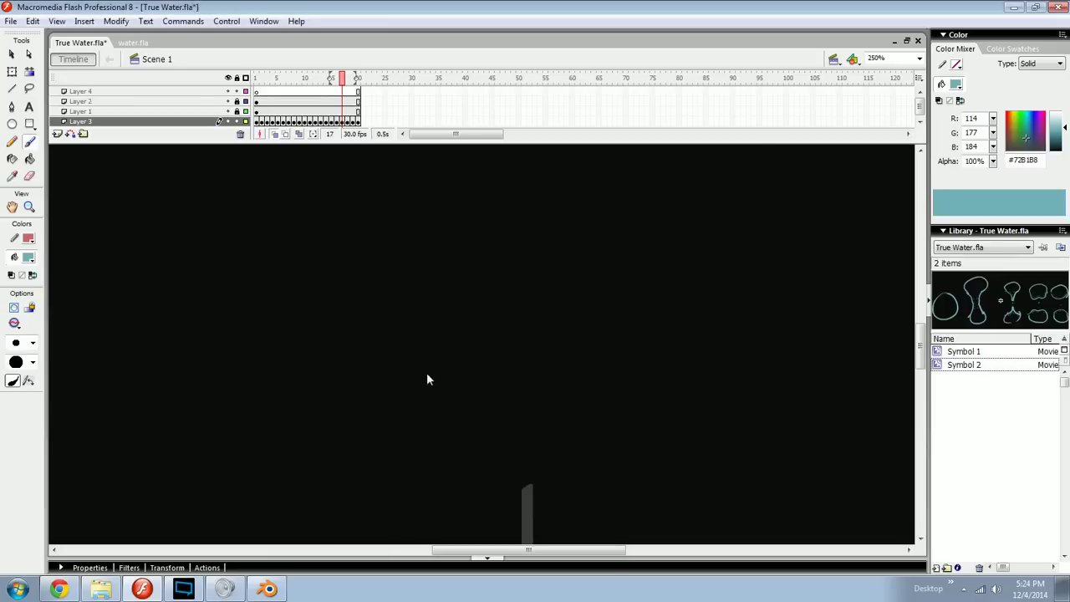
{"action": "key", "text": "Return"}
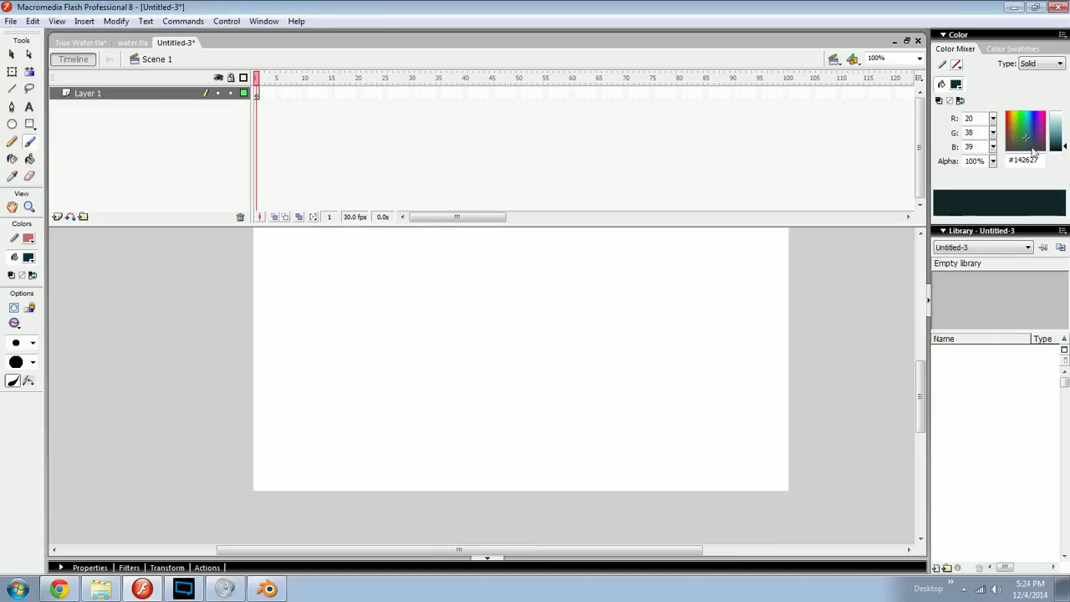
{"action": "left_click_drag", "start_coordinate": [270, 348], "coordinate": [443, 326]}
{"action": "key", "text": "ctrl+z"}
{"action": "left_click_drag", "start_coordinate": [276, 344], "coordinate": [671, 314]}
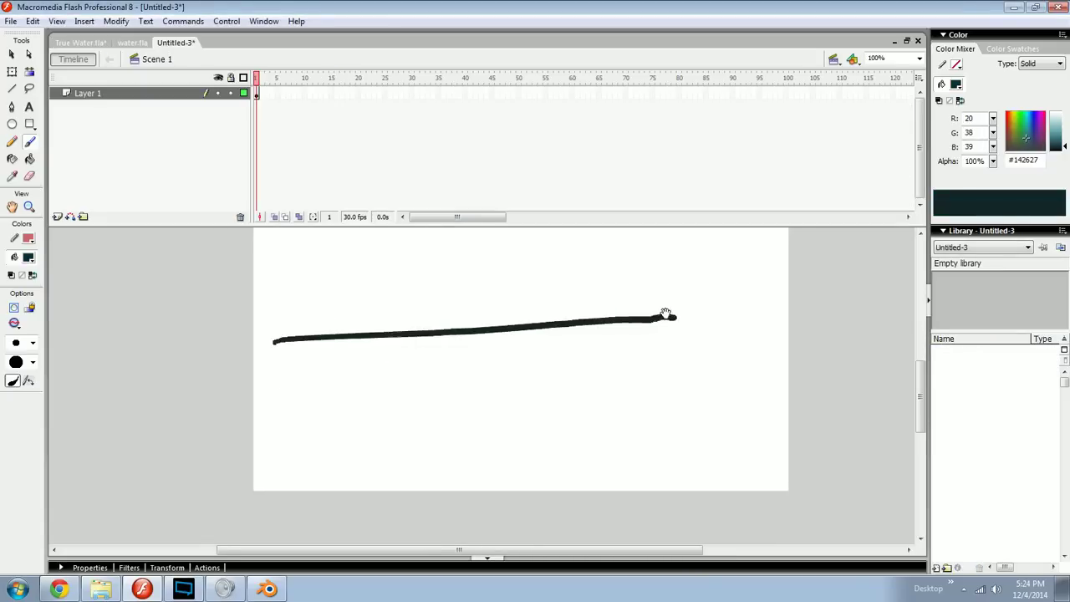
Step: Turn on onion skinning and redraw the line in blank keyframes 2 to 4 with a hump travelling right
{"action": "left_click", "coordinate": [274, 217]}
{"action": "key", "text": "F7"}
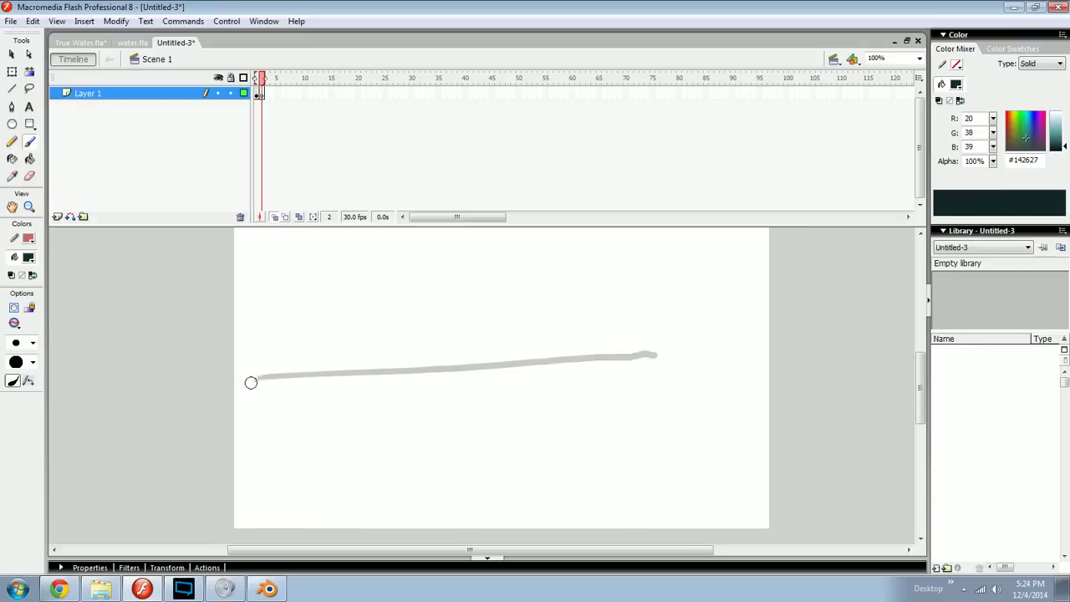
{"action": "left_click_drag", "start_coordinate": [273, 372], "coordinate": [635, 353]}
{"action": "key", "text": "F7"}
{"action": "mouse_move", "coordinate": [294, 367]}
{"action": "left_mouse_down"}
{"action": "mouse_move", "coordinate": [373, 369]}
{"action": "mouse_move", "coordinate": [645, 344]}
{"action": "left_mouse_up"}
{"action": "key", "text": "F7"}
{"action": "mouse_move", "coordinate": [258, 373]}
{"action": "left_mouse_down"}
{"action": "mouse_move", "coordinate": [382, 351]}
{"action": "mouse_move", "coordinate": [652, 343]}
{"action": "left_mouse_up"}
Step: Continue the line in blank keyframes through frame 9, moving the hump farther right and flattening it
{"action": "key", "text": "F7"}
{"action": "mouse_move", "coordinate": [291, 376]}
{"action": "left_mouse_down"}
{"action": "mouse_move", "coordinate": [418, 345]}
{"action": "mouse_move", "coordinate": [656, 342]}
{"action": "left_mouse_up"}
{"action": "key", "text": "F7"}
{"action": "key", "text": "F7"}
{"action": "left_click_drag", "start_coordinate": [337, 371], "coordinate": [664, 342]}
{"action": "key", "text": "F7"}
{"action": "left_click_drag", "start_coordinate": [531, 351], "coordinate": [676, 339]}
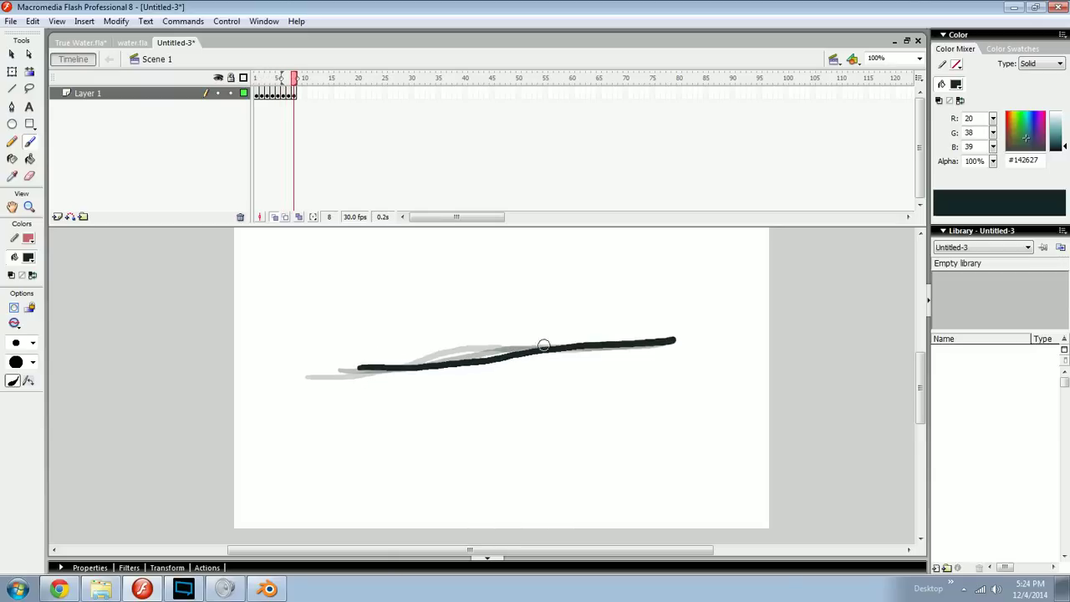
{"action": "key", "text": "F7"}
{"action": "left_click_drag", "start_coordinate": [377, 361], "coordinate": [431, 366]}
Step: Play the line animation from the start and extend the line's left end in the frames through frame 9
{"action": "mouse_move", "coordinate": [269, 77]}
{"action": "left_mouse_down"}
{"action": "mouse_move", "coordinate": [297, 77]}
{"action": "mouse_move", "coordinate": [258, 77]}
{"action": "left_mouse_up"}
{"action": "key", "text": "Return"}
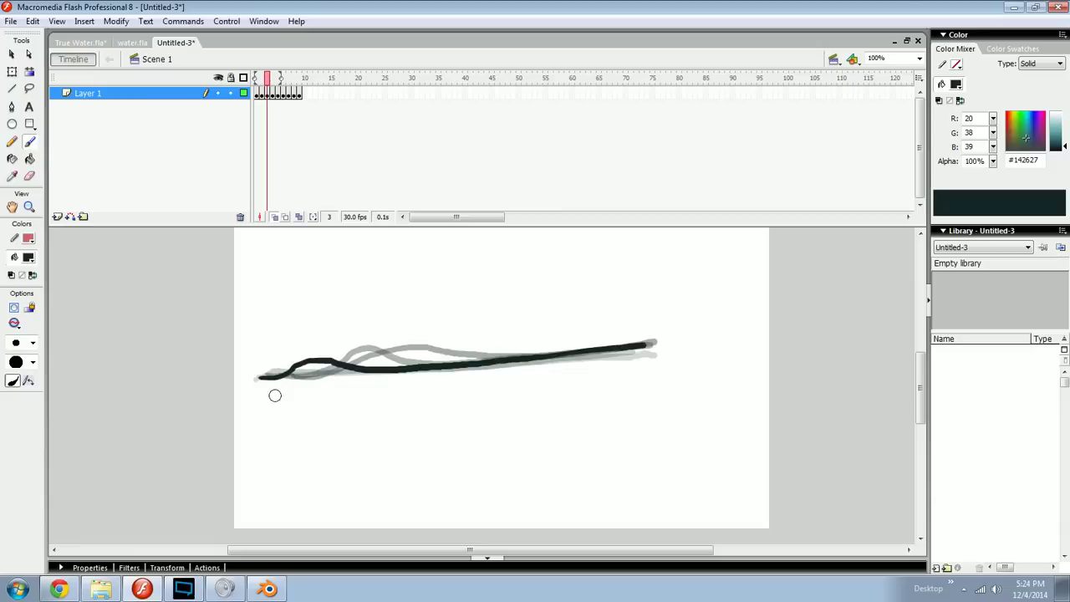
{"action": "left_click_drag", "start_coordinate": [257, 381], "coordinate": [367, 368]}
{"action": "key", "text": "."}
{"action": "key", "text": "."}
{"action": "key", "text": "."}
{"action": "key", "text": "."}
{"action": "left_click_drag", "start_coordinate": [284, 380], "coordinate": [402, 366]}
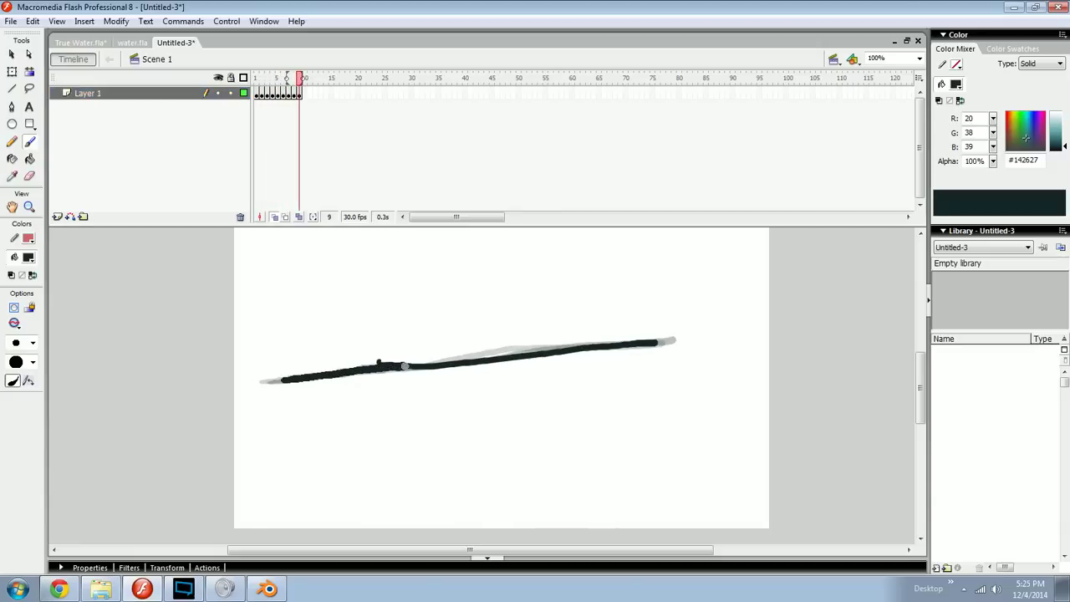
Step: Insert extra frames after the keyframes to stretch the line animation to frame 22, and test the movie
{"action": "left_click", "coordinate": [256, 93]}
{"action": "key", "text": "F5"}
{"action": "key", "text": "F5"}
{"action": "key", "text": "F5"}
{"action": "key", "text": "period"}
{"action": "key", "text": "F5"}
{"action": "key", "text": "period"}
{"action": "key", "text": "F5"}
{"action": "key", "text": "period"}
{"action": "key", "text": "period"}
{"action": "key", "text": "F5"}
{"action": "key", "text": "F5"}
{"action": "key", "text": "period"}
{"action": "key", "text": "F5"}
{"action": "key", "text": "period"}
{"action": "key", "text": "F5"}
{"action": "key", "text": "period"}
{"action": "key", "text": "F5"}
{"action": "key", "text": "F5"}
{"action": "key", "text": "period"}
{"action": "key", "text": "ctrl+Return"}
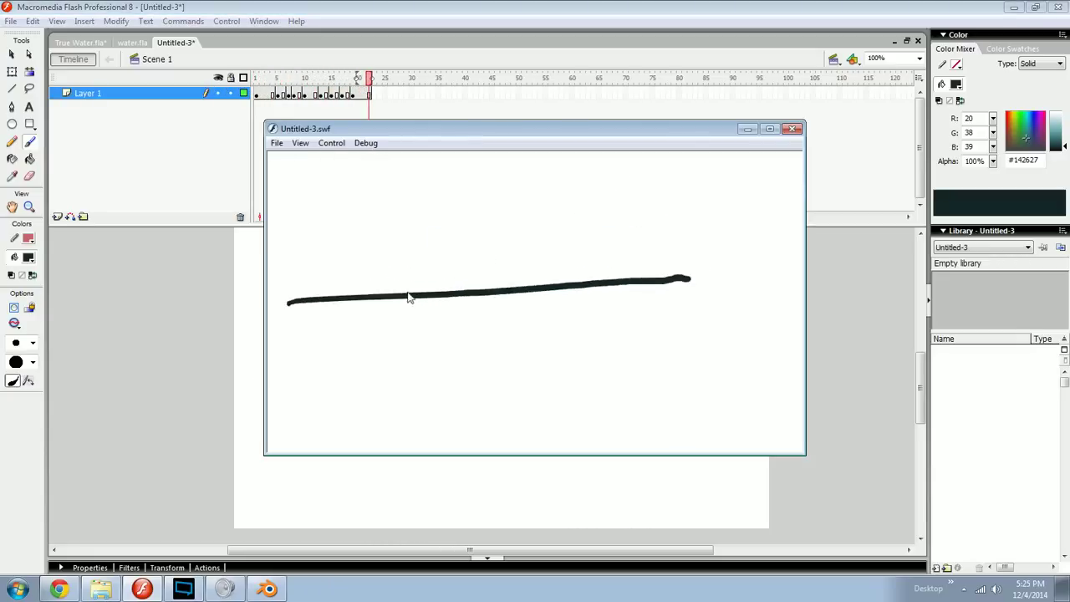
{"action": "left_click", "coordinate": [791, 128]}
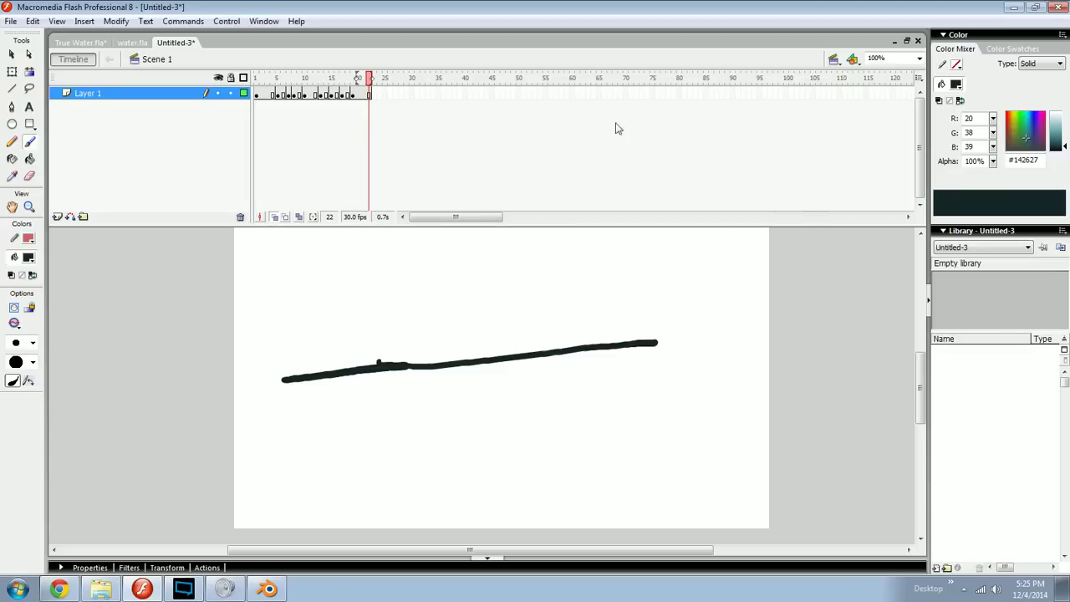
Step: Switch back to True Water.fla, bring the basin into view, and save the file
{"action": "left_click", "coordinate": [131, 42]}
{"action": "left_click", "coordinate": [95, 42]}
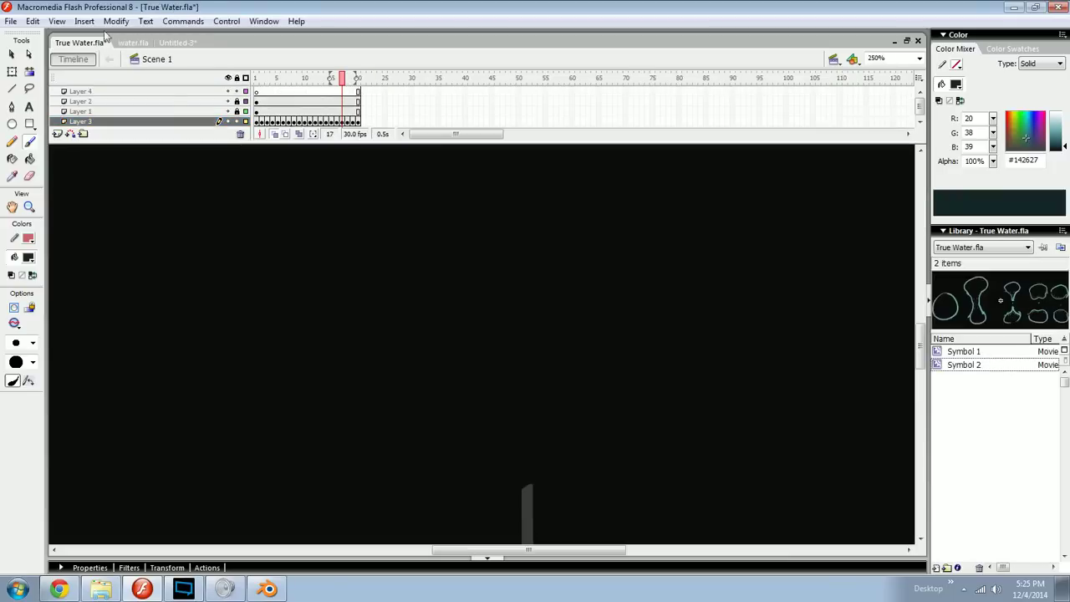
{"action": "left_click_drag", "start_coordinate": [494, 435], "coordinate": [513, 267]}
{"action": "key", "text": "ctrl+minus"}
{"action": "key", "text": "F8"}
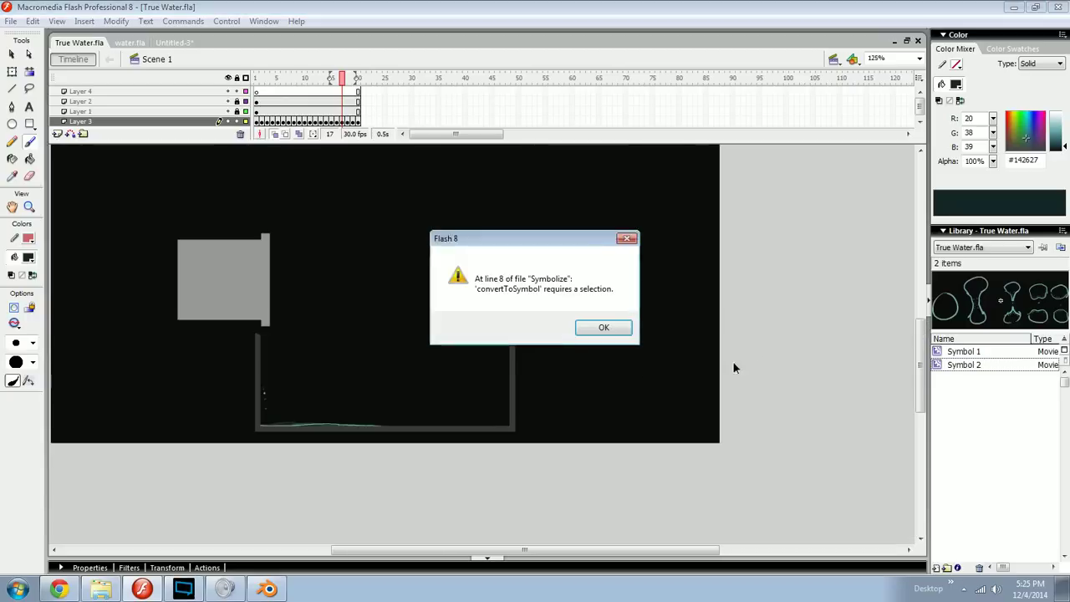
{"action": "left_click", "coordinate": [609, 329]}
Step: Sample the teal #72B1B8 from the water on the stage as the fill color
{"action": "key", "text": "ctrl+equal"}
{"action": "left_click_drag", "start_coordinate": [236, 390], "coordinate": [477, 349]}
{"action": "key", "text": "ctrl+equal"}
{"action": "left_click_drag", "start_coordinate": [242, 516], "coordinate": [502, 294]}
{"action": "left_click", "coordinate": [29, 257]}
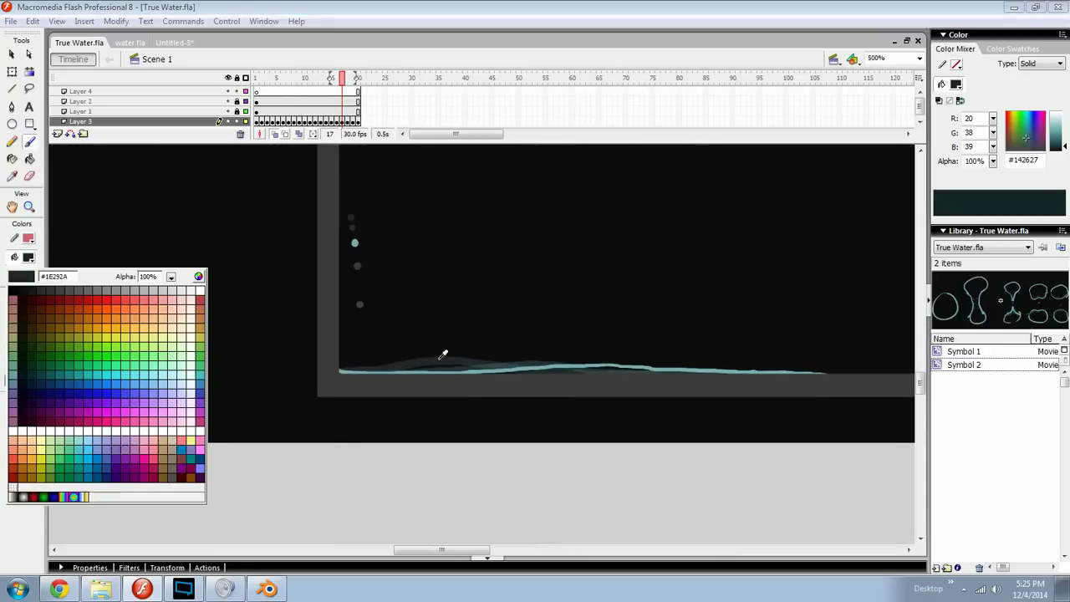
{"action": "left_click", "coordinate": [483, 359]}
Step: Step through the water animation frame by frame from frame 1 to examine the splash beside the curl
{"action": "left_click_drag", "start_coordinate": [305, 77], "coordinate": [242, 75]}
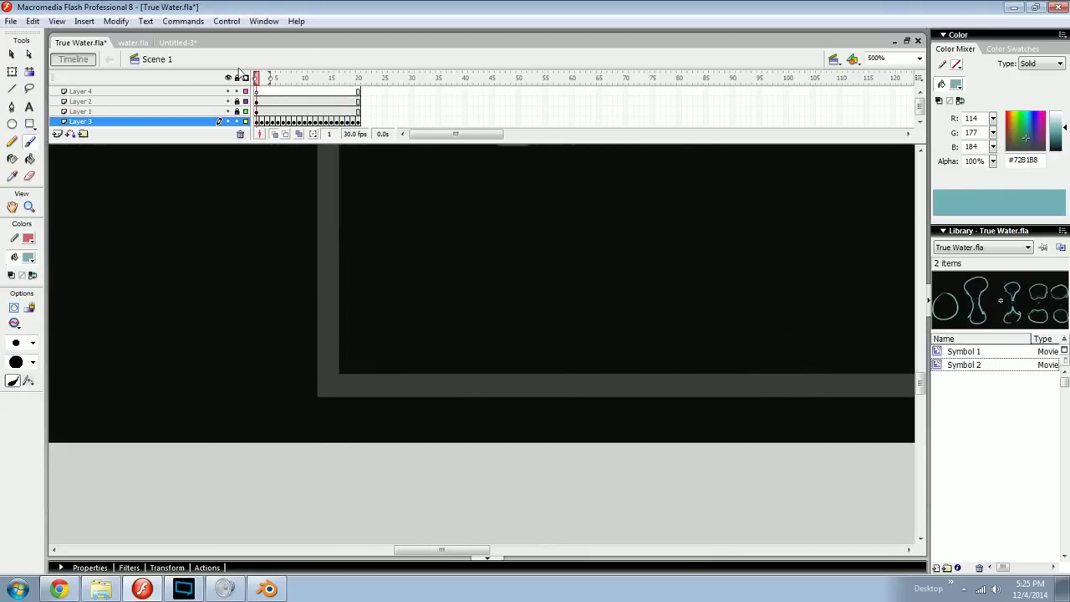
{"action": "left_click_drag", "start_coordinate": [526, 344], "coordinate": [407, 404]}
{"action": "key", "text": "ctrl+minus"}
{"action": "left_click_drag", "start_coordinate": [565, 333], "coordinate": [465, 382]}
{"action": "key", "text": "period"}
{"action": "key", "text": "period"}
{"action": "key", "text": "period"}
{"action": "key", "text": "period"}
{"action": "key", "text": "period"}
{"action": "key", "text": "period"}
{"action": "key", "text": "period"}
{"action": "key", "text": "period"}
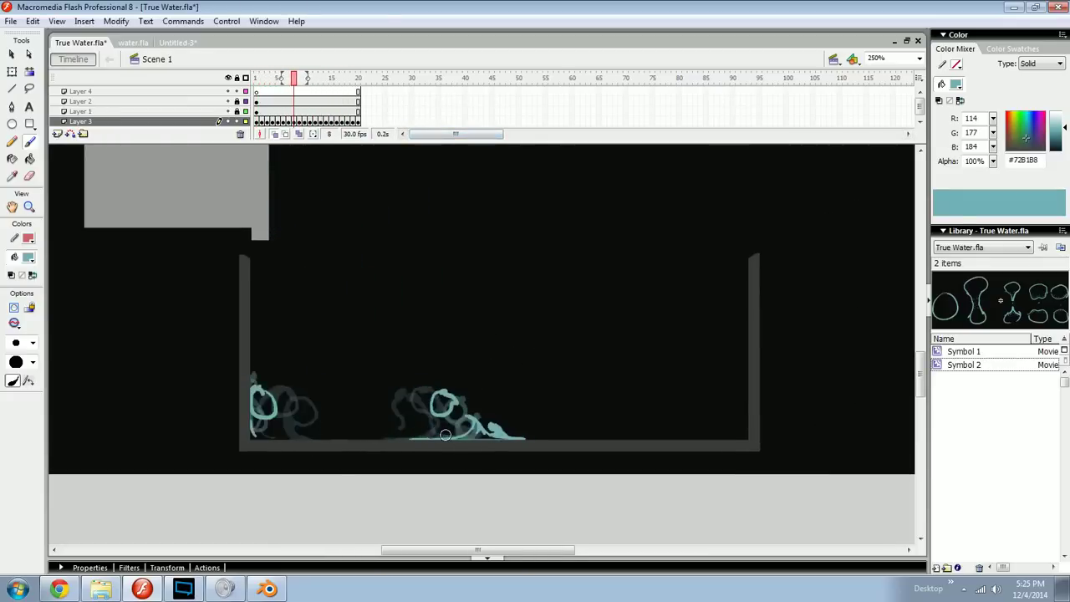
Step: Paint a low water mound with a flat tail along the floor beside the falling curl on frame 9
{"action": "left_click_drag", "start_coordinate": [536, 441], "coordinate": [501, 420]}
{"action": "key", "text": "ctrl+equal"}
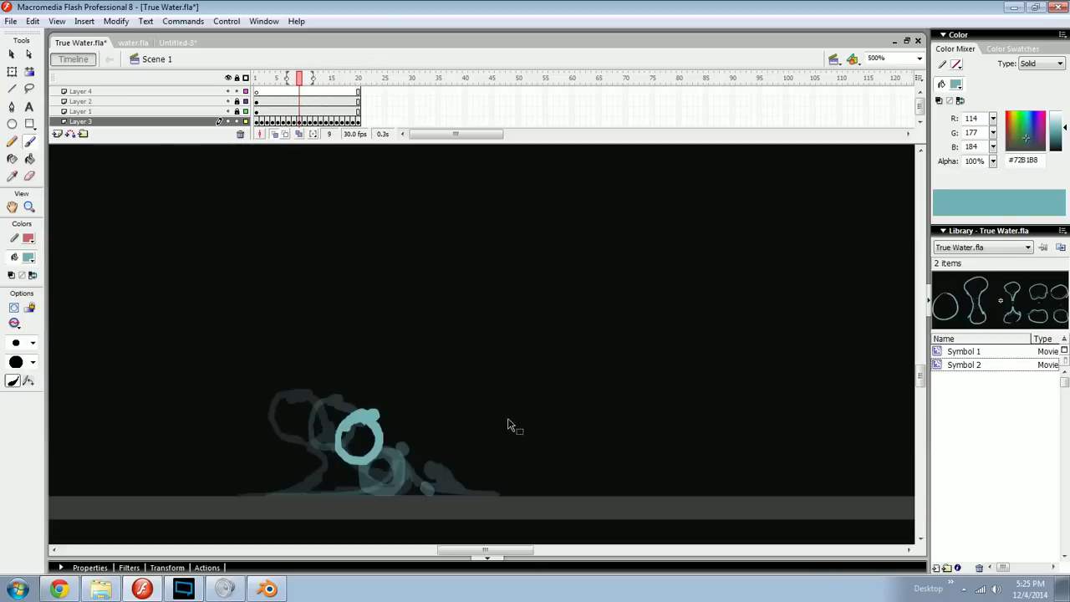
{"action": "left_click_drag", "start_coordinate": [502, 472], "coordinate": [501, 384]}
{"action": "key", "text": "comma"}
{"action": "key", "text": "comma"}
{"action": "key", "text": "period"}
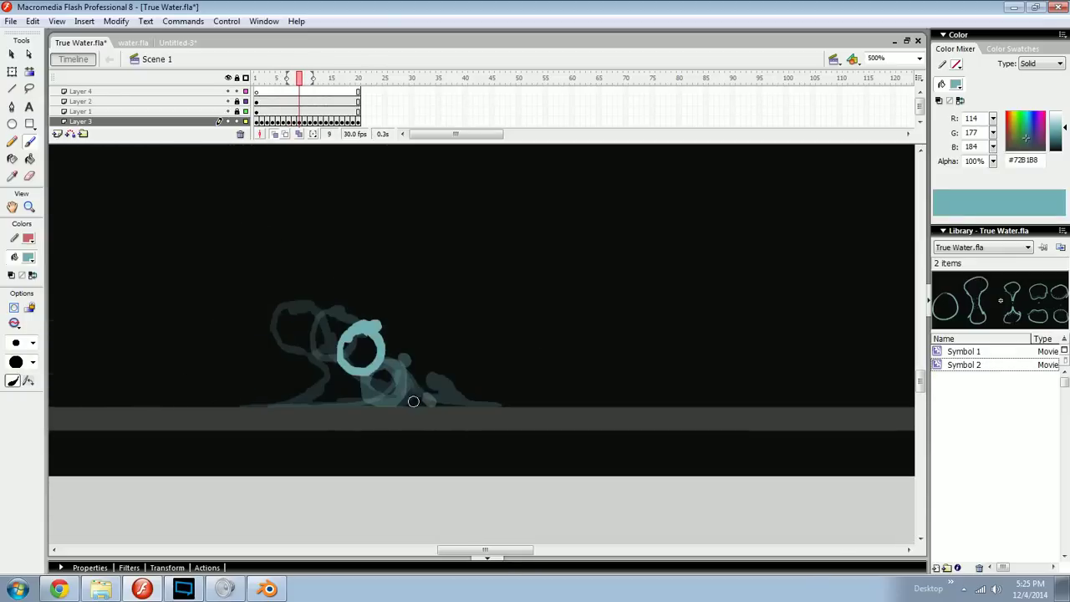
{"action": "mouse_move", "coordinate": [373, 405]}
{"action": "left_mouse_down"}
{"action": "mouse_move", "coordinate": [509, 407]}
{"action": "mouse_move", "coordinate": [434, 380]}
{"action": "left_mouse_up"}
{"action": "key", "text": "comma"}
{"action": "key", "text": "comma"}
{"action": "key", "text": "period"}
{"action": "key", "text": "period"}
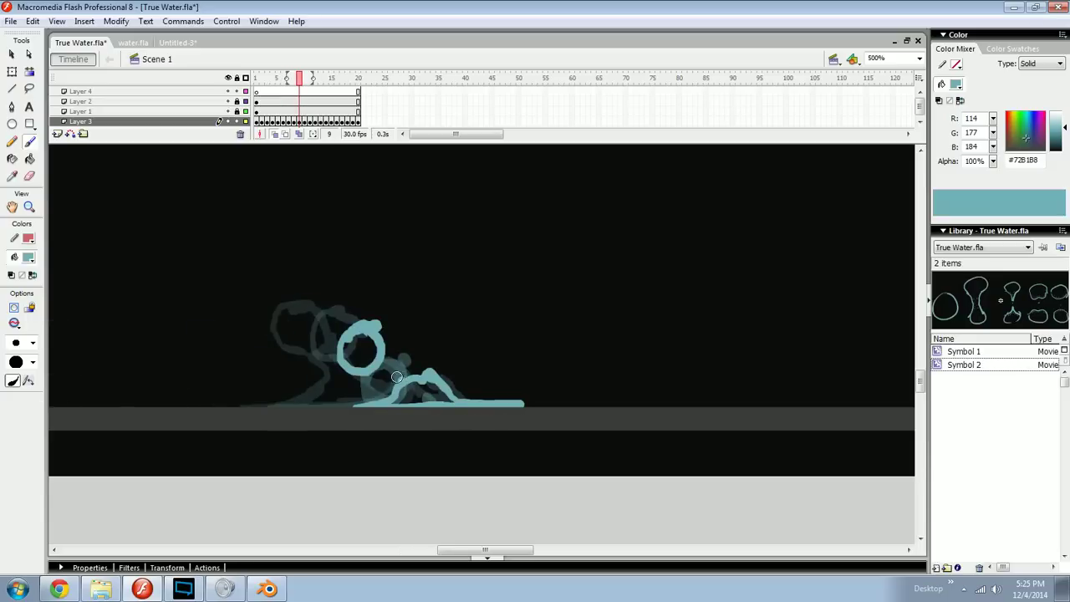
Step: Paint a lower, wider ripple running away from the curl along the floor on frame 10, checking it against frame 9
{"action": "key", "text": "period"}
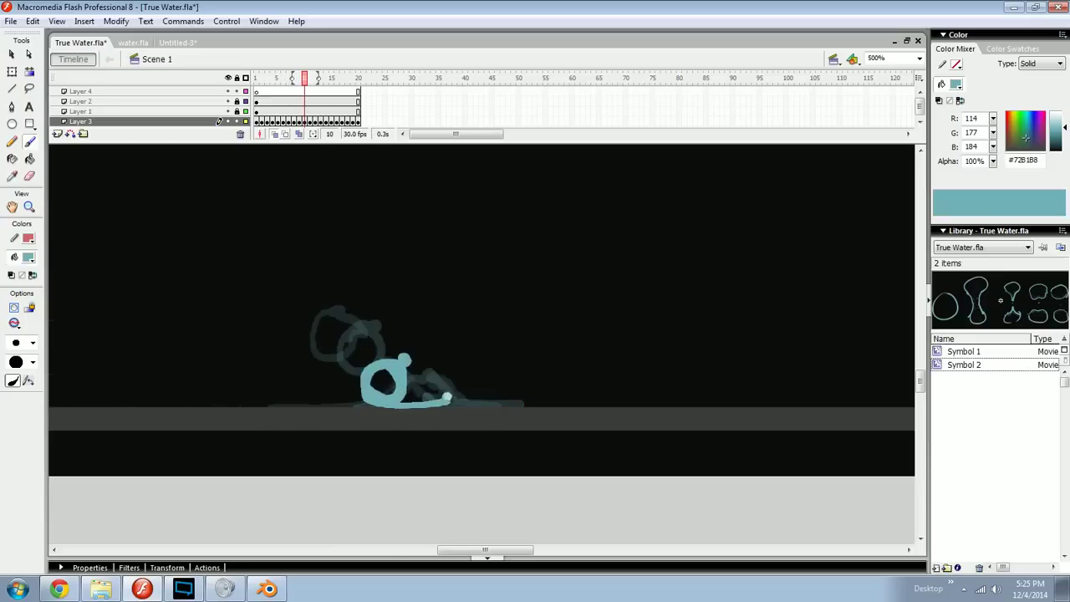
{"action": "left_click_drag", "start_coordinate": [446, 398], "coordinate": [541, 402]}
{"action": "left_click_drag", "start_coordinate": [459, 400], "coordinate": [602, 404]}
{"action": "key", "text": "comma"}
{"action": "key", "text": "period"}
{"action": "key", "text": "comma"}
{"action": "key", "text": "period"}
{"action": "key", "text": "comma"}
{"action": "key", "text": "period"}
{"action": "key", "text": "comma"}
{"action": "key", "text": "period"}
{"action": "key", "text": "comma"}
{"action": "key", "text": "period"}
Step: Paint a filled ripple with two low humps and a tapering end along the floor on frame 11
{"action": "key", "text": "period"}
{"action": "mouse_move", "coordinate": [333, 405]}
{"action": "left_mouse_down"}
{"action": "mouse_move", "coordinate": [389, 390]}
{"action": "mouse_move", "coordinate": [459, 406]}
{"action": "left_mouse_up"}
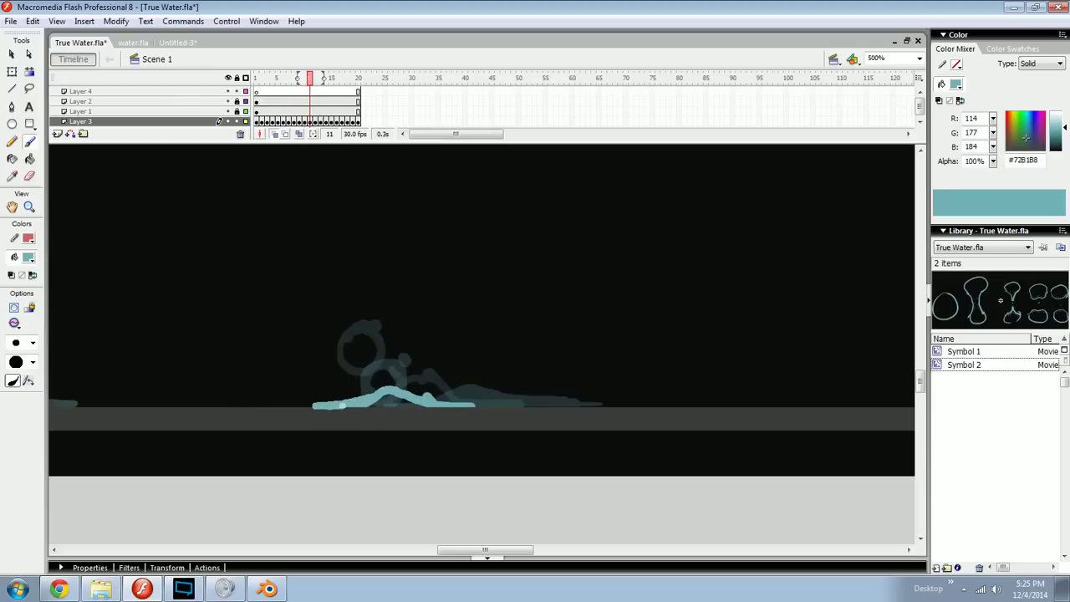
{"action": "left_click_drag", "start_coordinate": [378, 402], "coordinate": [428, 405]}
{"action": "key", "text": "comma"}
{"action": "key", "text": "period"}
{"action": "mouse_move", "coordinate": [462, 402]}
{"action": "left_mouse_down"}
{"action": "mouse_move", "coordinate": [509, 391]}
{"action": "mouse_move", "coordinate": [574, 400]}
{"action": "mouse_move", "coordinate": [494, 402]}
{"action": "left_mouse_up"}
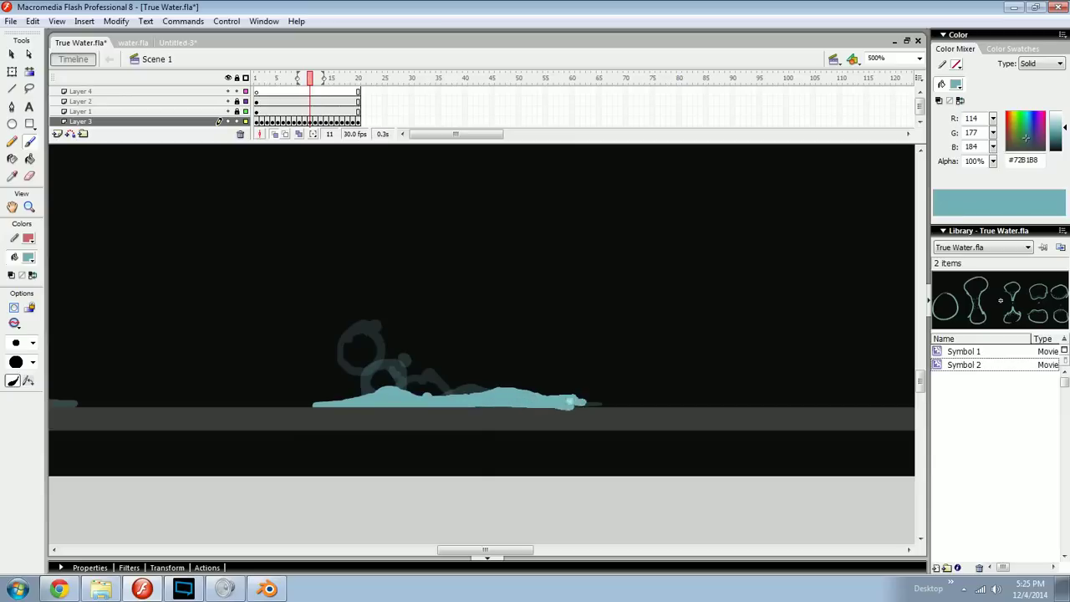
{"action": "left_click_drag", "start_coordinate": [613, 405], "coordinate": [648, 406]}
{"action": "left_click_drag", "start_coordinate": [265, 371], "coordinate": [419, 376]}
{"action": "left_click_drag", "start_coordinate": [507, 356], "coordinate": [413, 368]}
{"action": "left_click_drag", "start_coordinate": [679, 371], "coordinate": [509, 374]}
{"action": "key", "text": "ctrl+z"}
Step: Flip between frames 10 and 11 to examine how the ripple flattens along the floor
{"action": "left_click_drag", "start_coordinate": [590, 378], "coordinate": [572, 372]}
{"action": "key", "text": "comma"}
{"action": "key", "text": "period"}
{"action": "key", "text": "comma"}
{"action": "key", "text": "period"}
{"action": "key", "text": "comma"}
{"action": "key", "text": "period"}
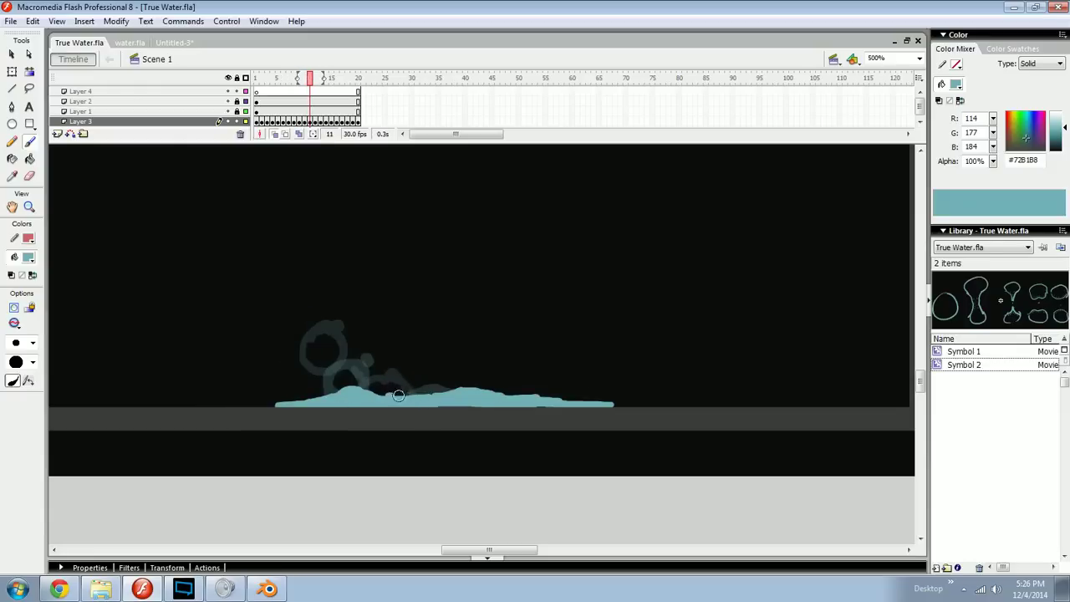
Step: Paint two small droplets and a thin two-humped ripple line along the floor on frame 12
{"action": "key", "text": "period"}
{"action": "left_click", "coordinate": [422, 371]}
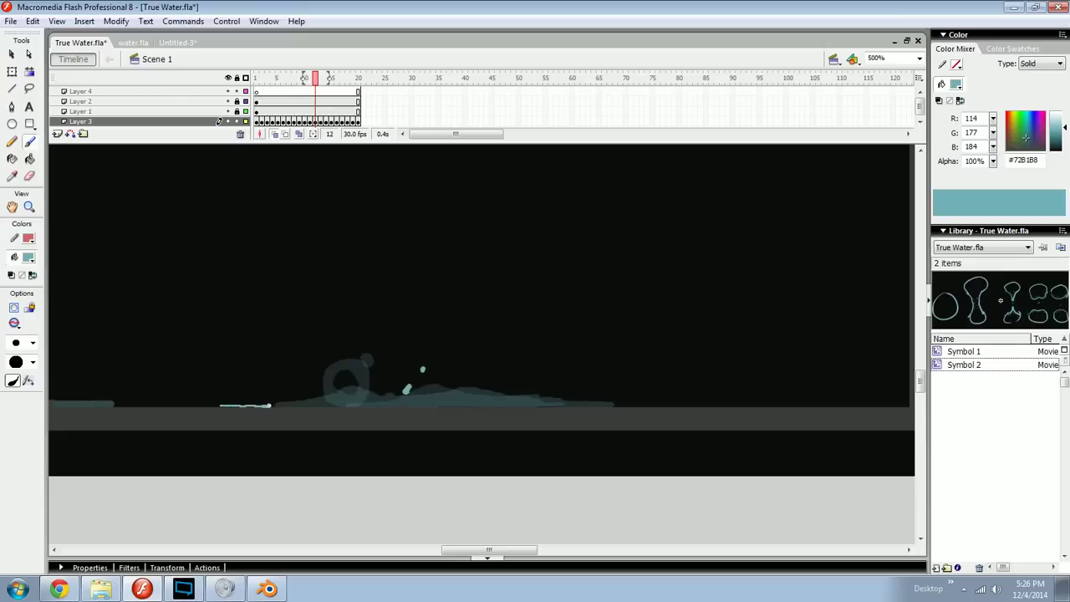
{"action": "left_click_drag", "start_coordinate": [340, 398], "coordinate": [480, 402]}
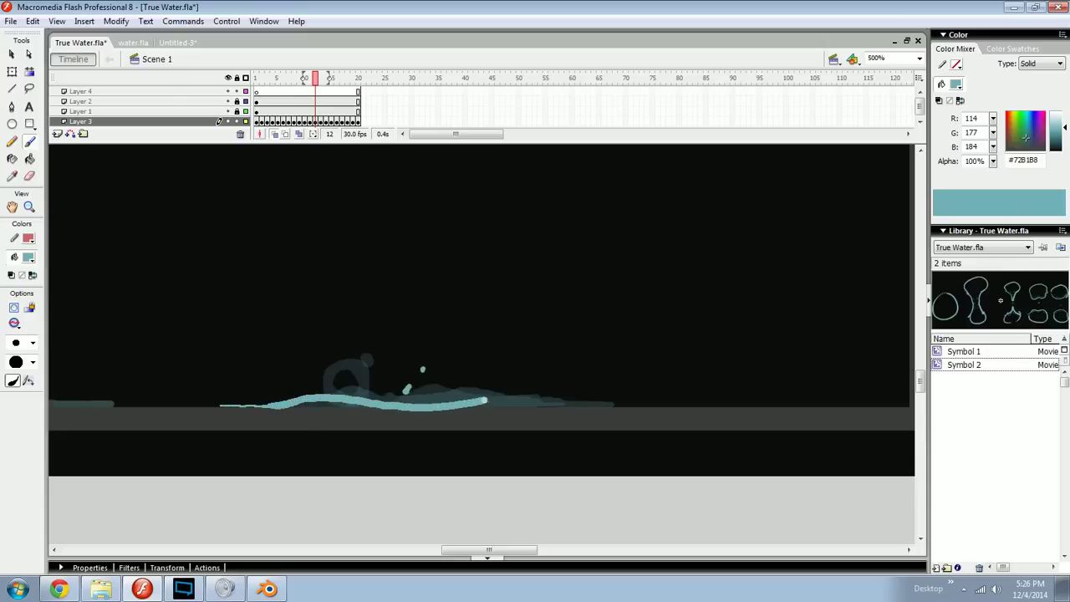
{"action": "left_click_drag", "start_coordinate": [544, 398], "coordinate": [772, 407]}
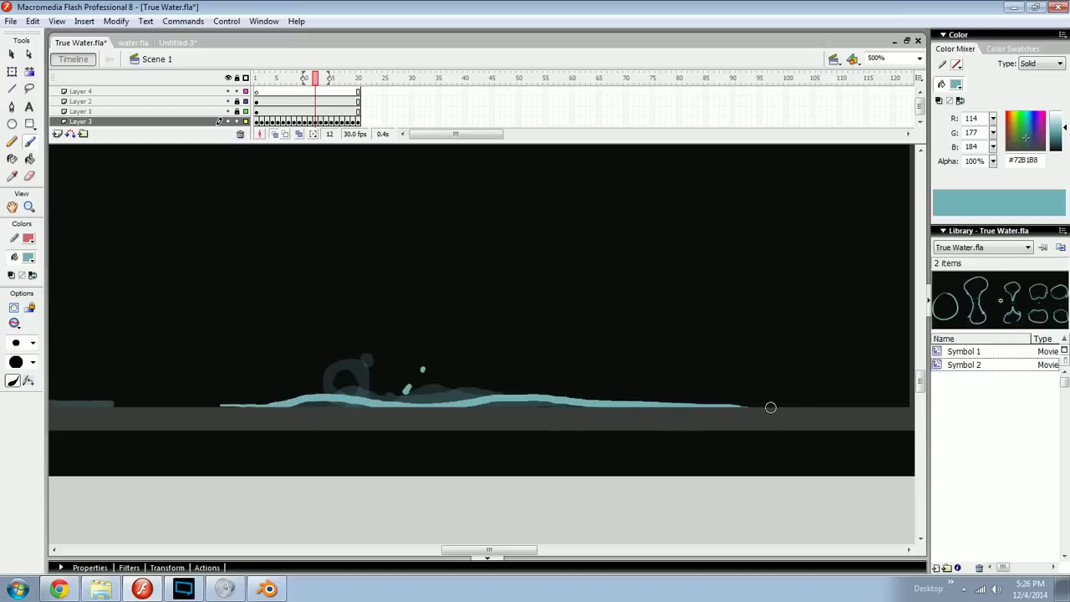
Step: Compare the frame 12 ripple with the preceding frames and shorten its thin far end with the Eraser
{"action": "key", "text": "comma"}
{"action": "key", "text": "period"}
{"action": "key", "text": "comma"}
{"action": "key", "text": "comma"}
{"action": "key", "text": "period"}
{"action": "key", "text": "period"}
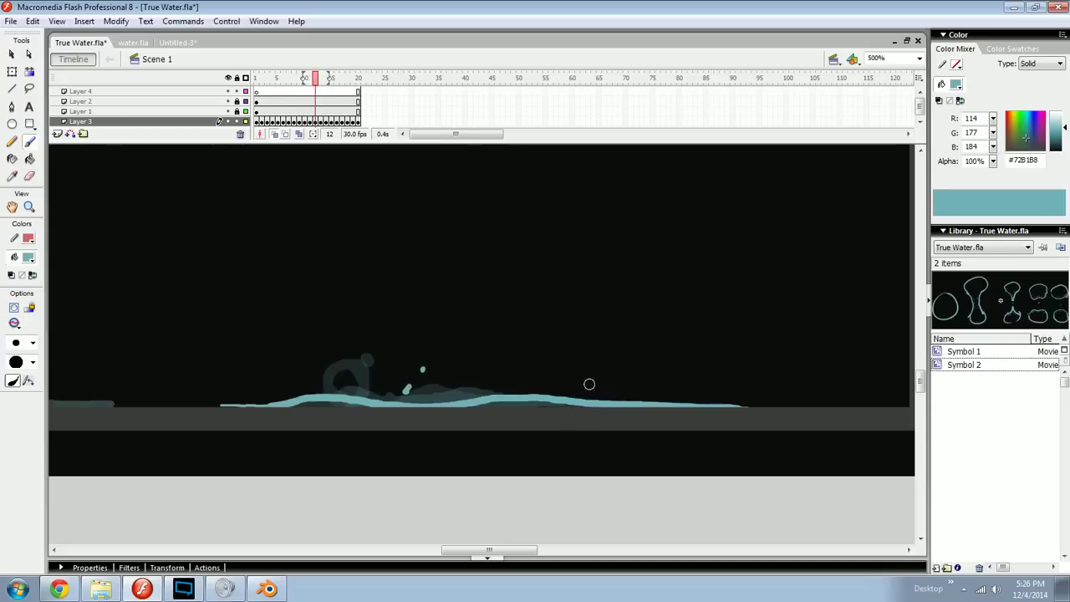
{"action": "key", "text": "e"}
{"action": "left_click_drag", "start_coordinate": [606, 386], "coordinate": [782, 397]}
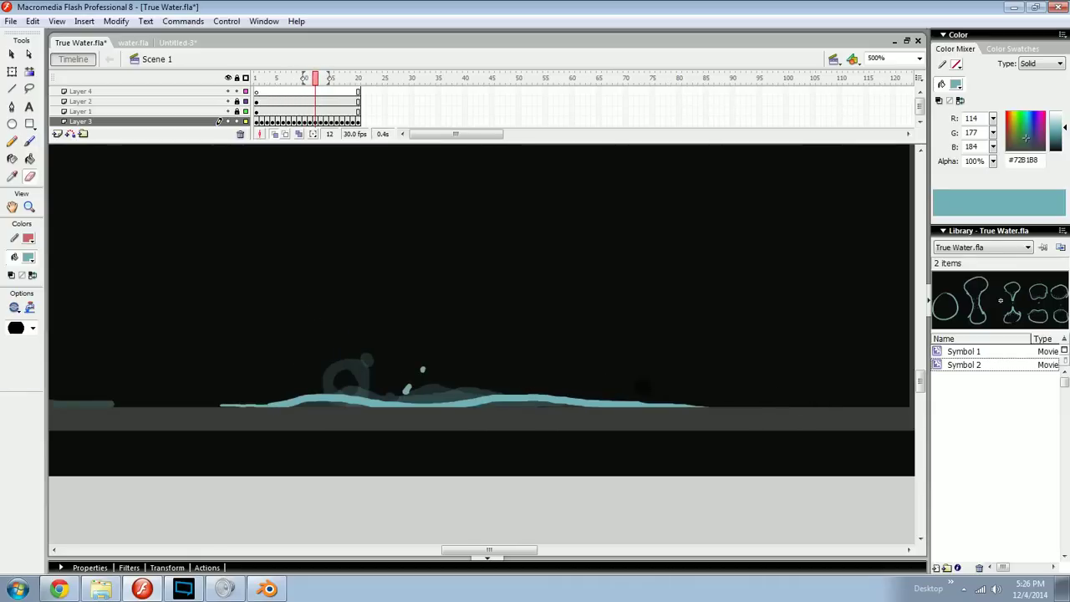
Step: Brush a tiny flying droplet above the floor on each frame from 13 to 16, moving it slightly further along each time
{"action": "key", "text": "b"}
{"action": "key", "text": "."}
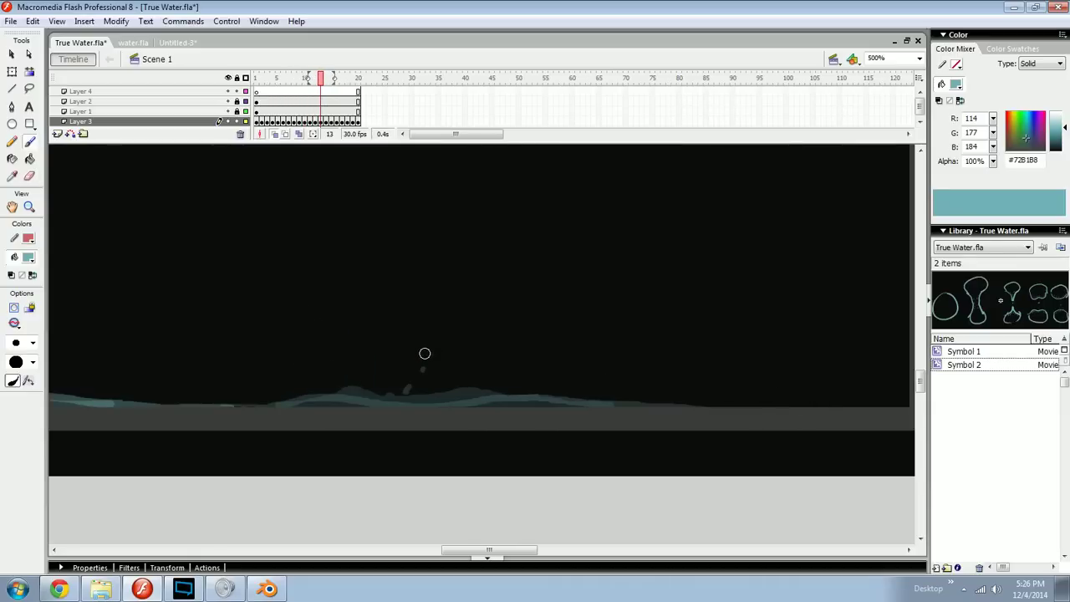
{"action": "key", "text": "."}
{"action": "key", "text": "."}
{"action": "key", "text": "."}
{"action": "key", "text": "."}
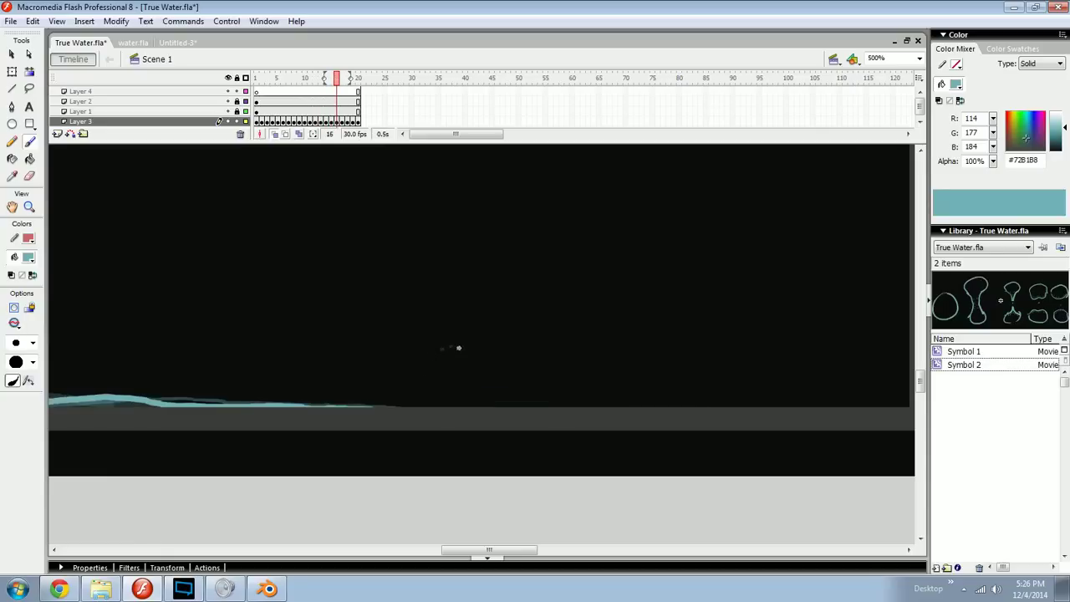
Step: Paint the small flying droplet with the Brush as it falls toward the container floor across frames 17 to 19
{"action": "key", "text": "."}
{"action": "key", "text": "."}
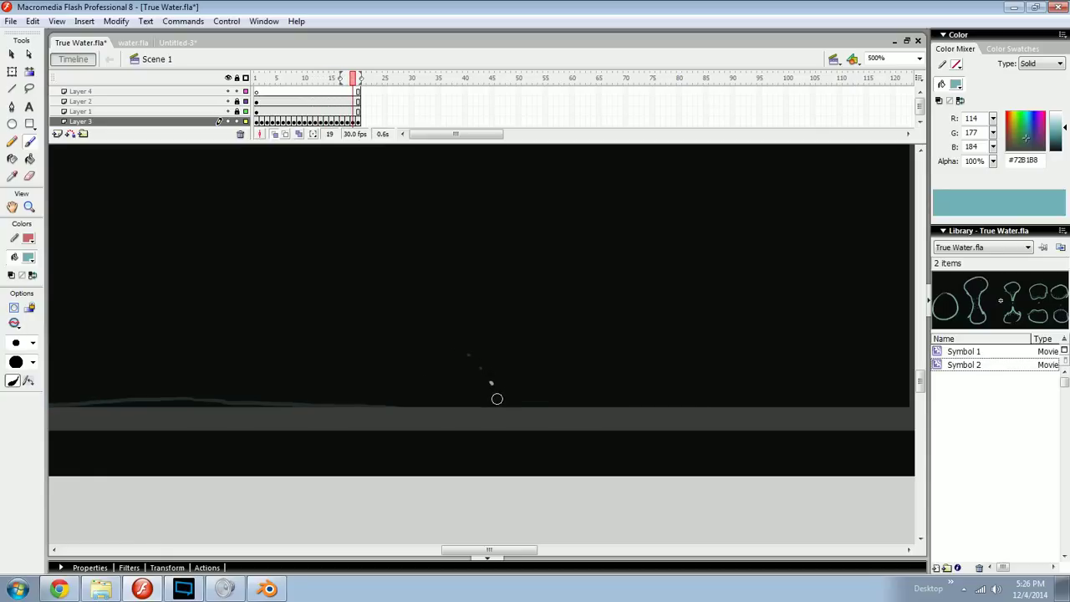
{"action": "left_click", "coordinate": [490, 391]}
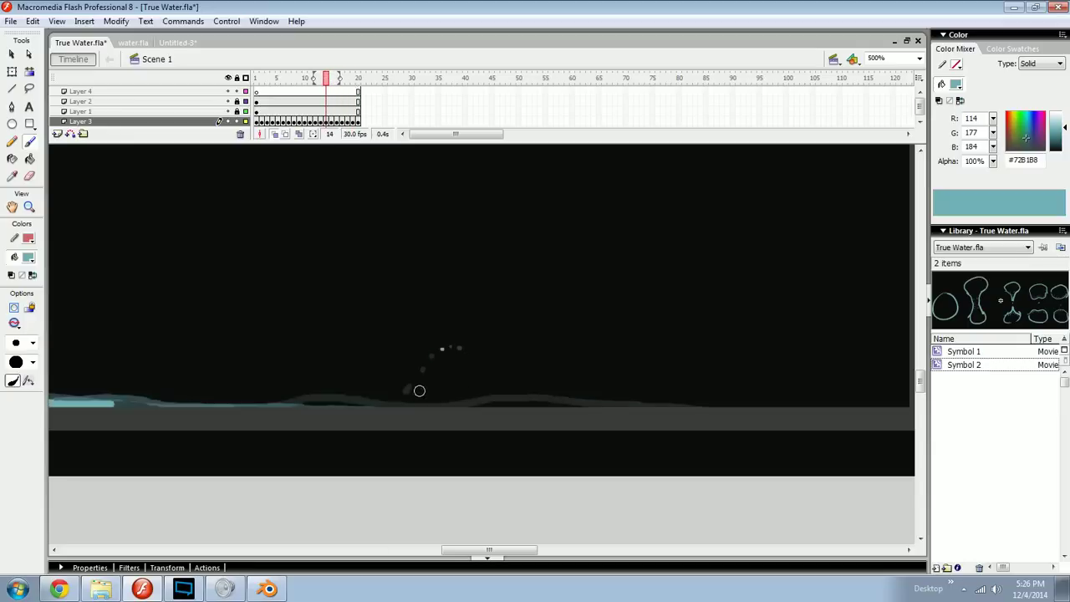
Step: Paint a second small droplet arcing beside the first droplet's path across frames 13 to 18
{"action": "key", "text": "."}
{"action": "key", "text": "."}
{"action": "key", "text": "."}
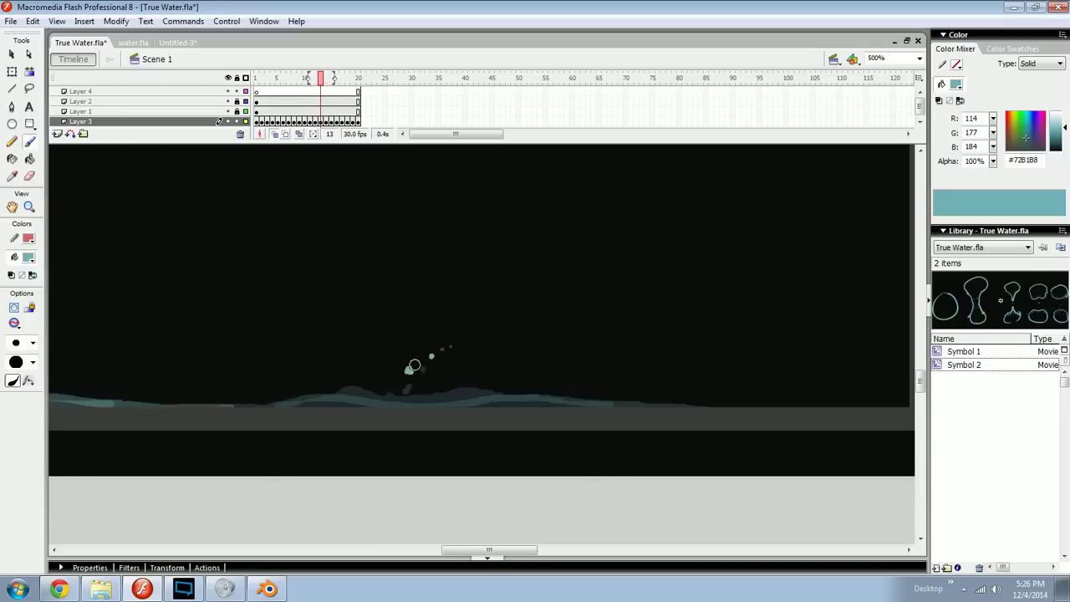
{"action": "key", "text": "."}
{"action": "key", "text": "."}
{"action": "key", "text": "."}
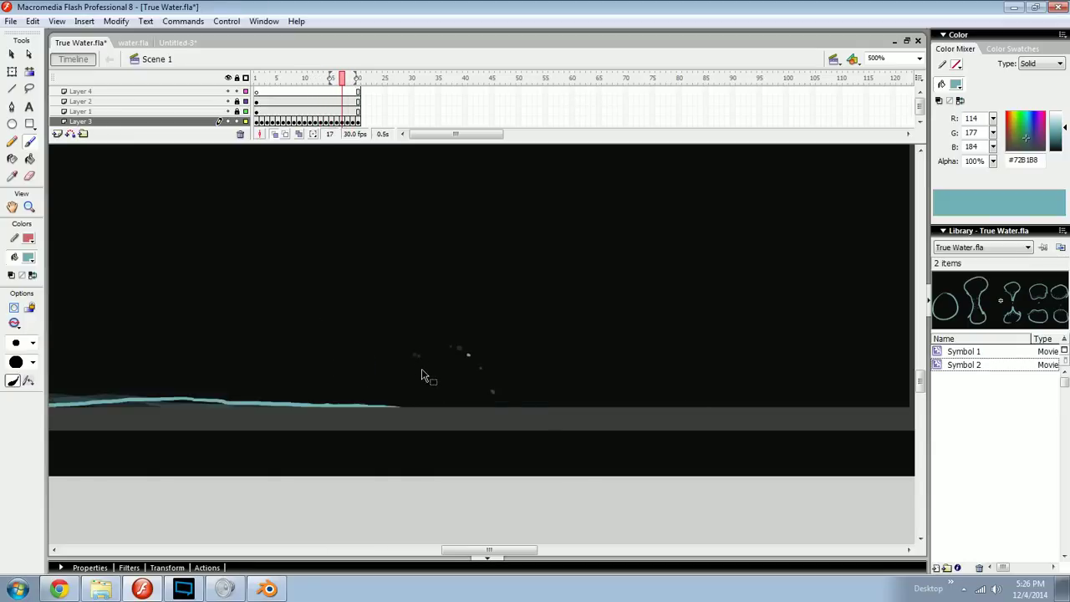
{"action": "key", "text": "."}
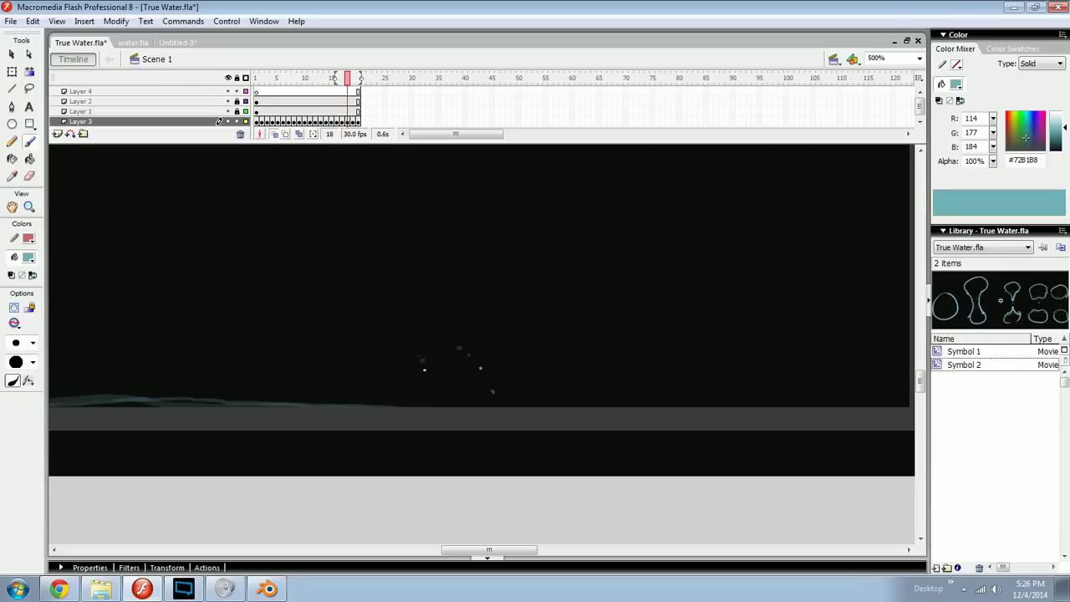
{"action": "key", "text": "."}
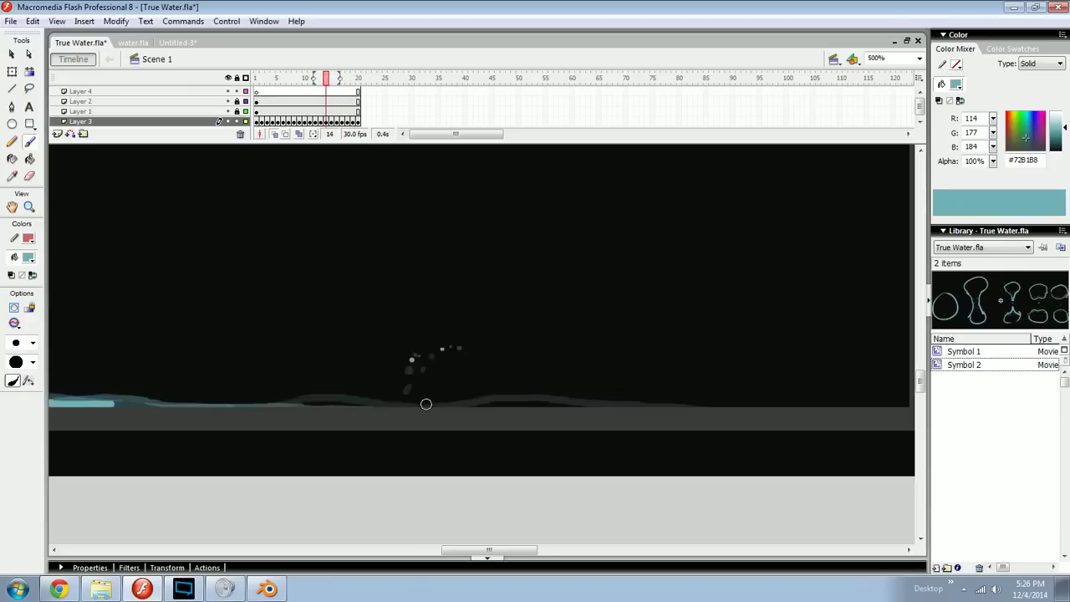
{"action": "key", "text": "."}
{"action": "key", "text": "."}
{"action": "key", "text": "."}
{"action": "key", "text": "."}
{"action": "key", "text": "."}
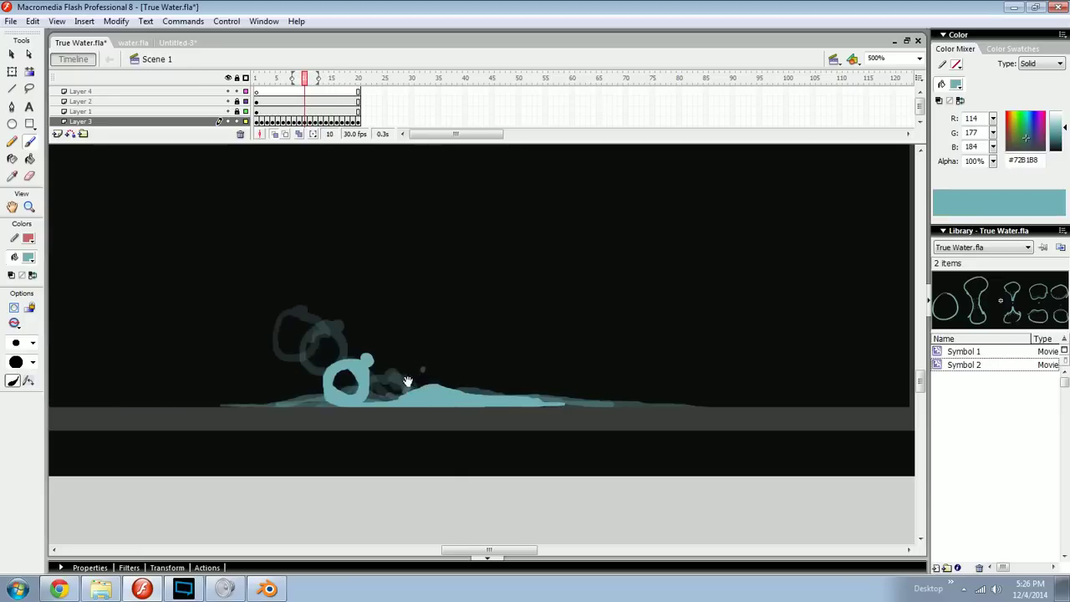
Step: Fill the closed water outlines on frames 3 to 7 with colour #72B1B8 using the Paint Bucket
{"action": "left_click_drag", "start_coordinate": [361, 387], "coordinate": [541, 378]}
{"action": "key", "text": "."}
{"action": "key", "text": "."}
{"action": "left_click_drag", "start_coordinate": [321, 394], "coordinate": [446, 407]}
{"action": "key", "text": "k"}
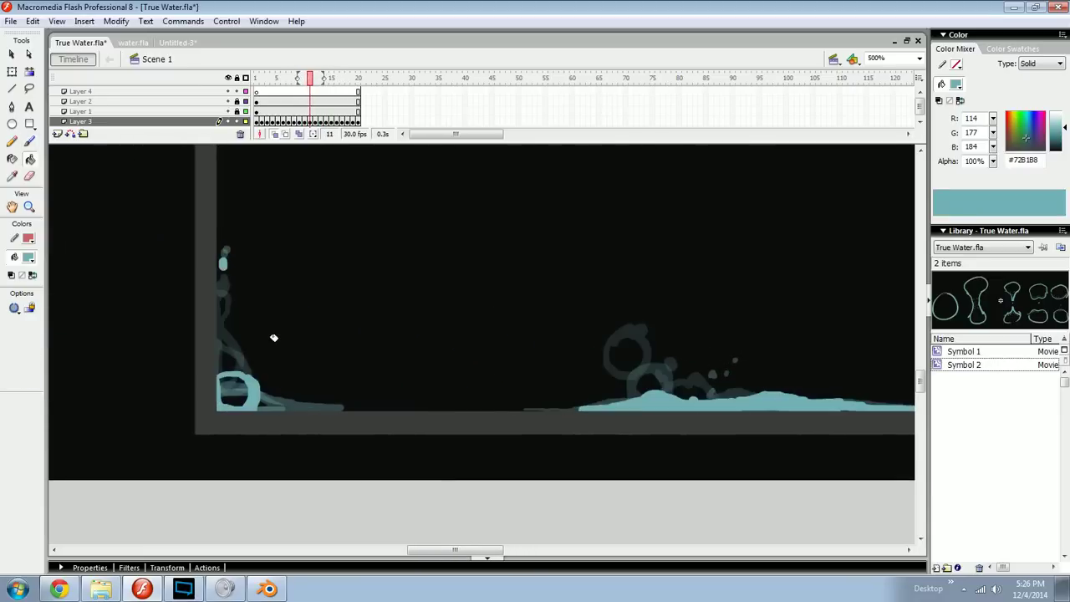
{"action": "left_click_drag", "start_coordinate": [401, 299], "coordinate": [443, 444]}
{"action": "key", "text": "ctrl+minus"}
{"action": "left_click_drag", "start_coordinate": [426, 280], "coordinate": [425, 340]}
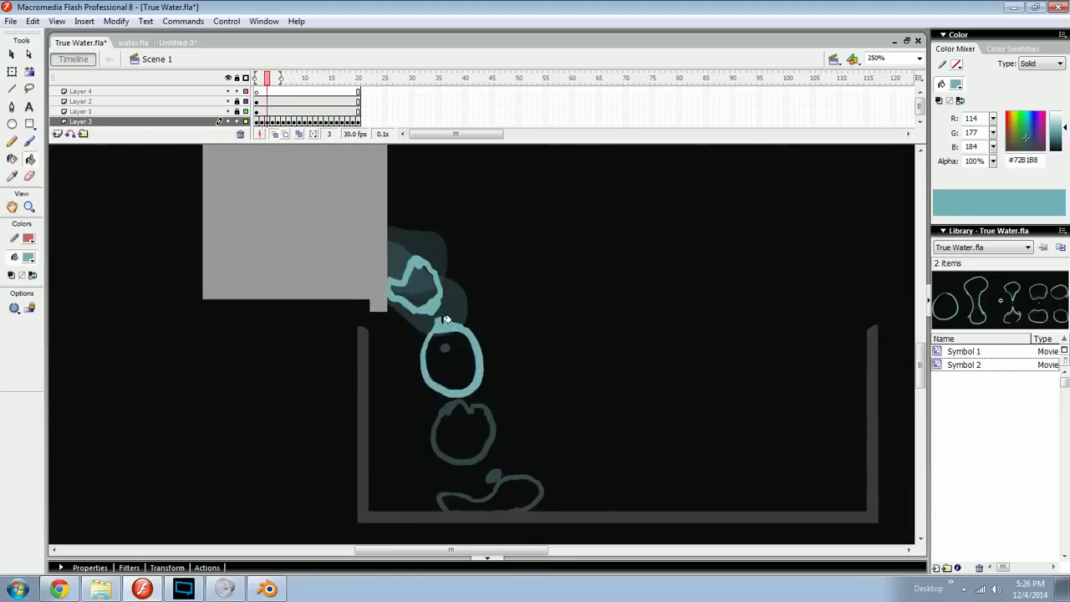
{"action": "key", "text": "."}
{"action": "key", "text": "."}
{"action": "key", "text": "."}
{"action": "key", "text": "."}
{"action": "key", "text": "."}
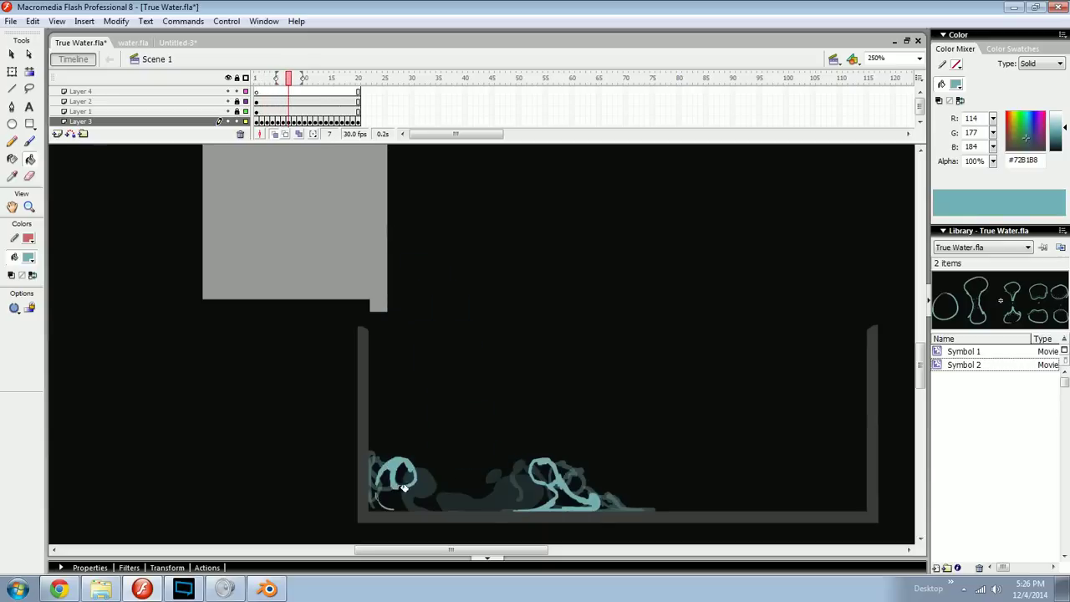
Step: Fill the remaining closed water outlines from frame 8 onward with the Paint Bucket and save the file
{"action": "key", "text": "."}
{"action": "key", "text": "."}
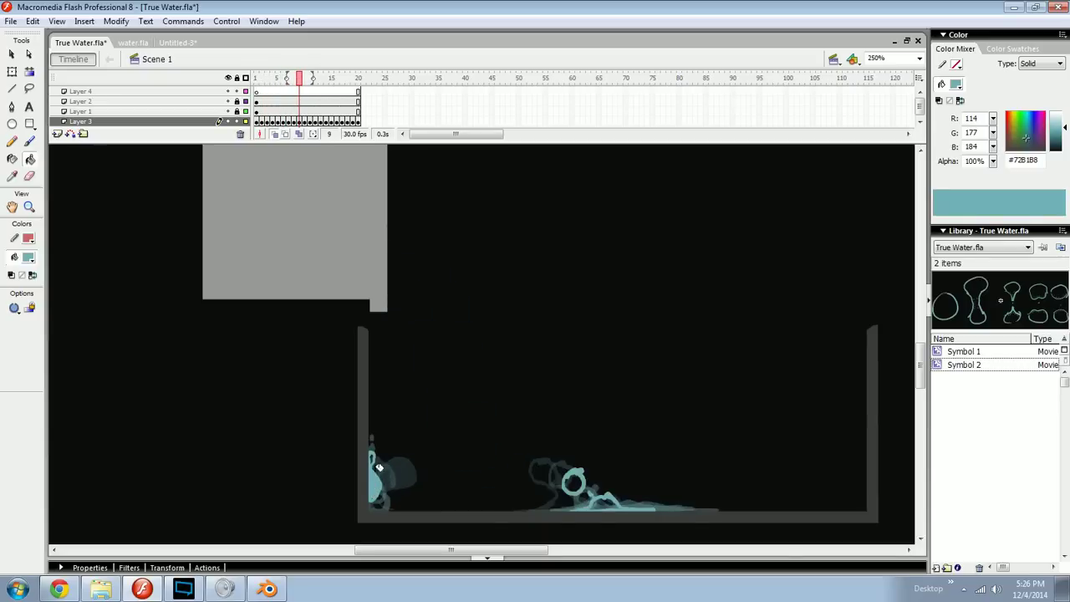
{"action": "key", "text": "."}
{"action": "key", "text": "."}
{"action": "key", "text": "."}
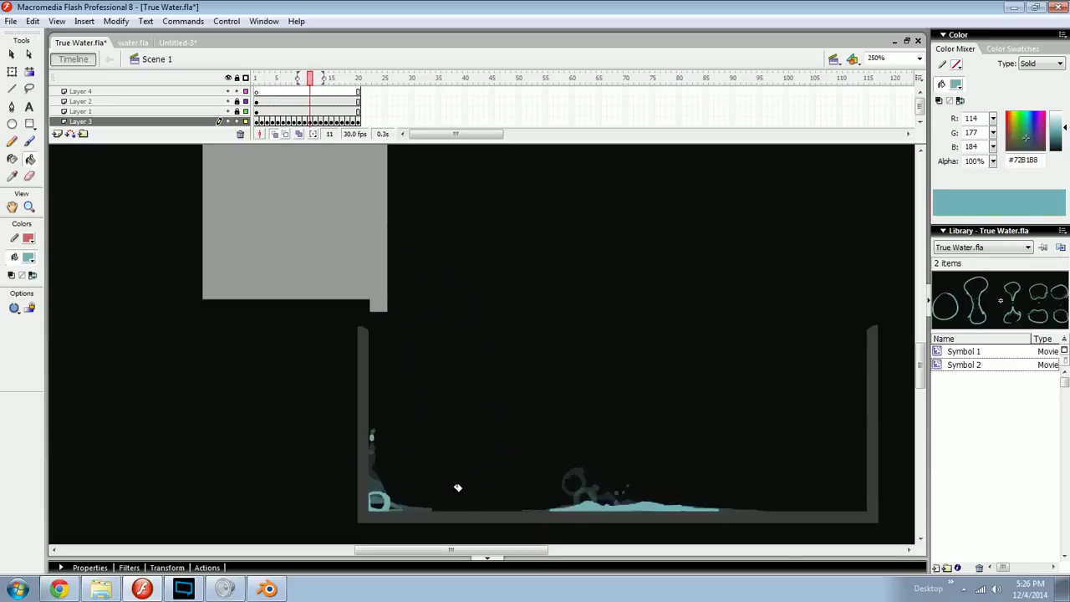
{"action": "key", "text": "."}
{"action": "key", "text": "."}
{"action": "key", "text": "b"}
{"action": "mouse_move", "coordinate": [476, 492]}
{"action": "left_mouse_down"}
{"action": "mouse_move", "coordinate": [437, 473]}
{"action": "mouse_move", "coordinate": [421, 487]}
{"action": "left_mouse_up"}
{"action": "key", "text": "ctrl+s"}
Step: Step through frames 1 to 4 to examine the shape of the water leaving the pipe
{"action": "left_click_drag", "start_coordinate": [328, 84], "coordinate": [257, 87]}
{"action": "key", "text": "ctrl+="}
{"action": "left_click_drag", "start_coordinate": [308, 239], "coordinate": [547, 418]}
{"action": "key", "text": "ctrl+-"}
{"action": "left_click_drag", "start_coordinate": [530, 380], "coordinate": [473, 379]}
{"action": "key", "text": "."}
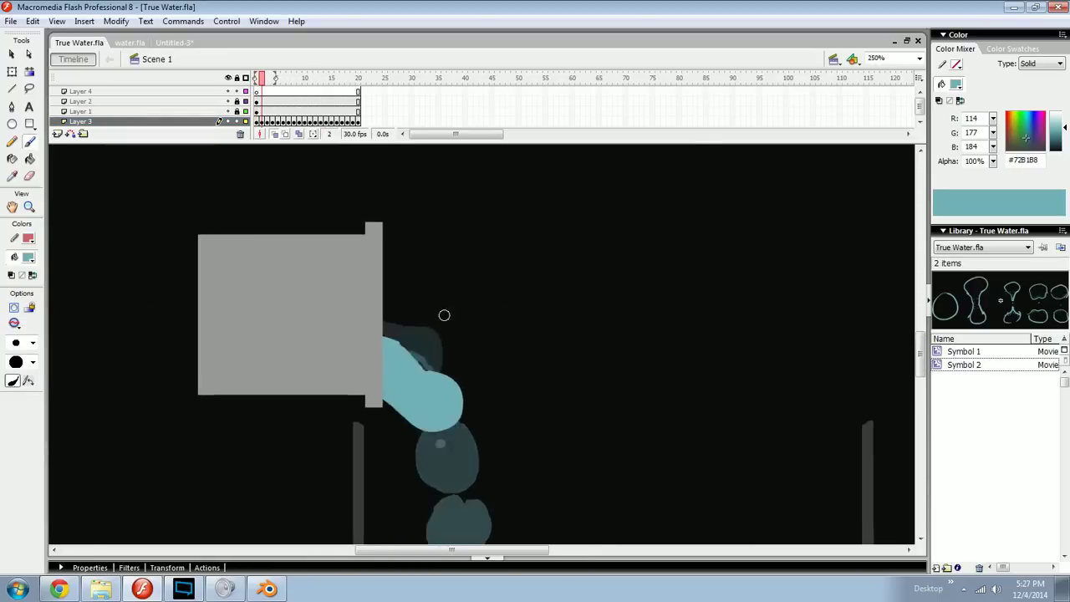
{"action": "key", "text": "."}
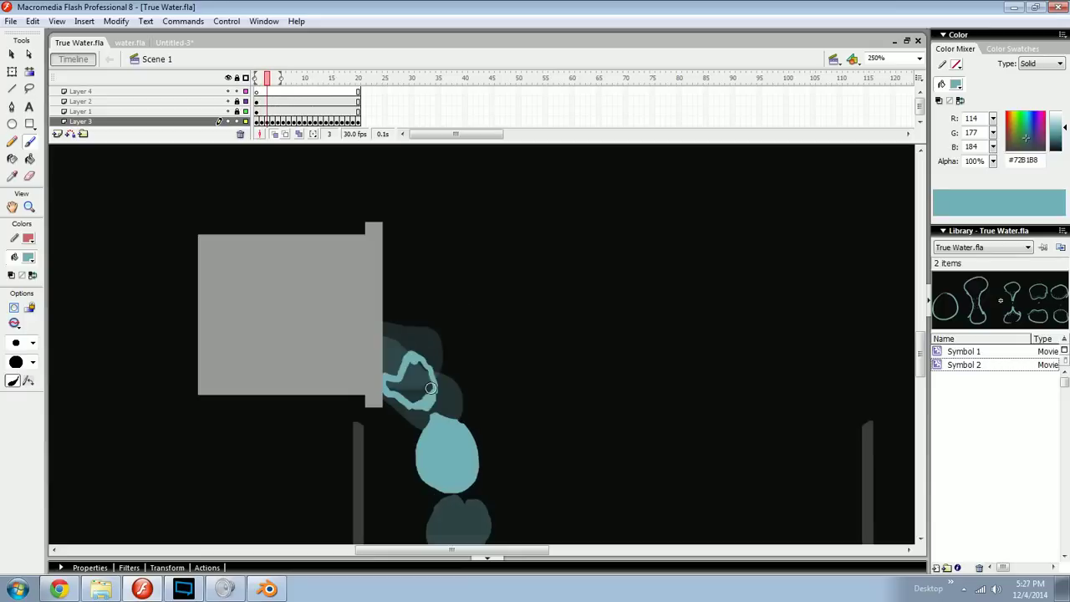
{"action": "key", "text": "."}
{"action": "left_click_drag", "start_coordinate": [434, 409], "coordinate": [441, 417]}
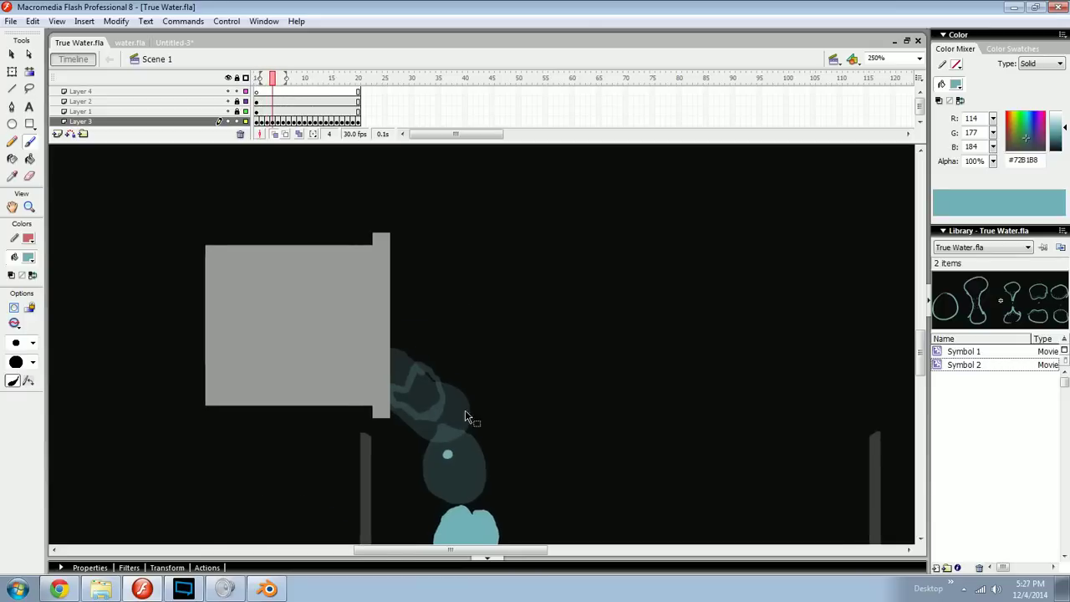
{"action": "key", "text": "ctrl+="}
{"action": "key", "text": "comma"}
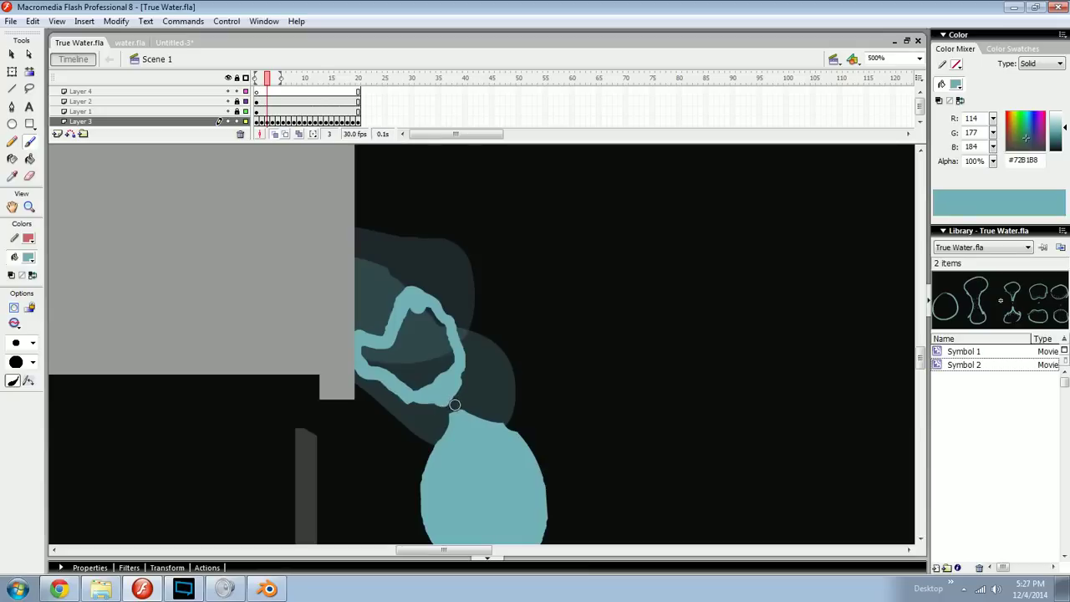
{"action": "left_click_drag", "start_coordinate": [512, 380], "coordinate": [409, 424]}
{"action": "key", "text": "ctrl+z"}
{"action": "mouse_move", "coordinate": [502, 411]}
{"action": "left_mouse_down"}
{"action": "mouse_move", "coordinate": [578, 406]}
{"action": "mouse_move", "coordinate": [574, 415]}
{"action": "left_mouse_up"}
{"action": "mouse_move", "coordinate": [548, 393]}
{"action": "left_mouse_down"}
{"action": "mouse_move", "coordinate": [552, 458]}
{"action": "mouse_move", "coordinate": [562, 448]}
{"action": "left_mouse_up"}
{"action": "key", "text": "ctrl+z"}
{"action": "key", "text": "ctrl+z"}
{"action": "key", "text": "ctrl+z"}
{"action": "key", "text": "ctrl+z"}
{"action": "key", "text": "ctrl+z"}
{"action": "left_click_drag", "start_coordinate": [416, 334], "coordinate": [404, 428]}
{"action": "key", "text": "ctrl+z"}
{"action": "key", "text": "ctrl+z"}
Step: Sketch a figure-eight beside the falling water on frame 3 with a curved direction arrow inside each loop
{"action": "key", "text": "space"}
{"action": "mouse_move", "coordinate": [478, 383]}
{"action": "left_mouse_down"}
{"action": "mouse_move", "coordinate": [478, 395]}
{"action": "mouse_move", "coordinate": [471, 370]}
{"action": "mouse_move", "coordinate": [501, 287]}
{"action": "mouse_move", "coordinate": [502, 301]}
{"action": "mouse_move", "coordinate": [435, 363]}
{"action": "left_mouse_up"}
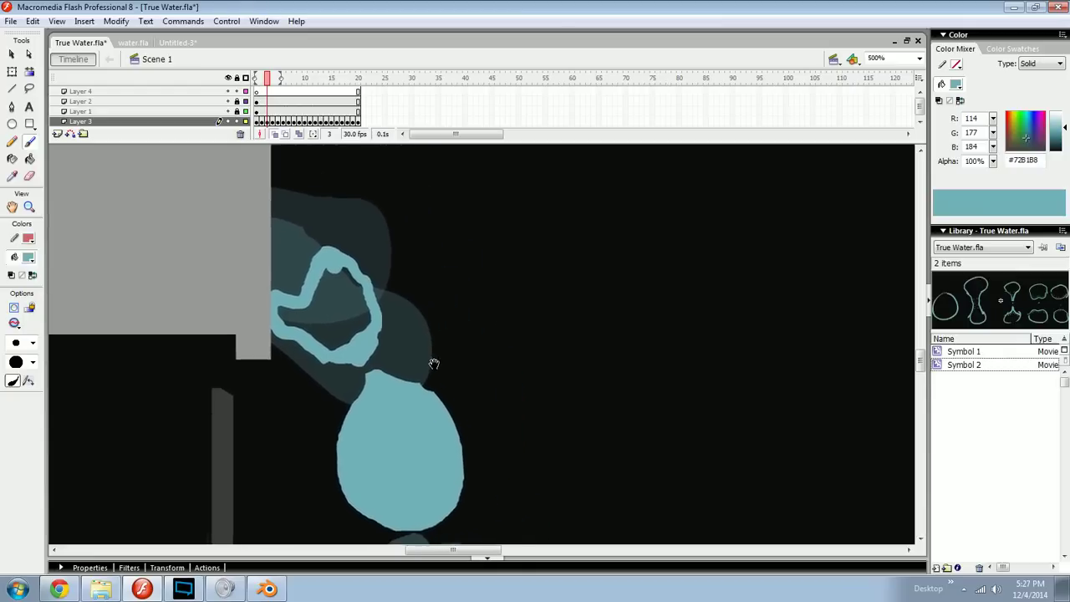
{"action": "mouse_move", "coordinate": [449, 236]}
{"action": "left_mouse_down"}
{"action": "mouse_move", "coordinate": [521, 360]}
{"action": "mouse_move", "coordinate": [500, 477]}
{"action": "mouse_move", "coordinate": [455, 244]}
{"action": "left_mouse_up"}
{"action": "mouse_move", "coordinate": [503, 379]}
{"action": "left_mouse_down"}
{"action": "mouse_move", "coordinate": [547, 414]}
{"action": "mouse_move", "coordinate": [501, 447]}
{"action": "mouse_move", "coordinate": [512, 425]}
{"action": "left_mouse_up"}
{"action": "mouse_move", "coordinate": [449, 269]}
{"action": "left_mouse_down"}
{"action": "mouse_move", "coordinate": [441, 331]}
{"action": "mouse_move", "coordinate": [444, 293]}
{"action": "left_mouse_up"}
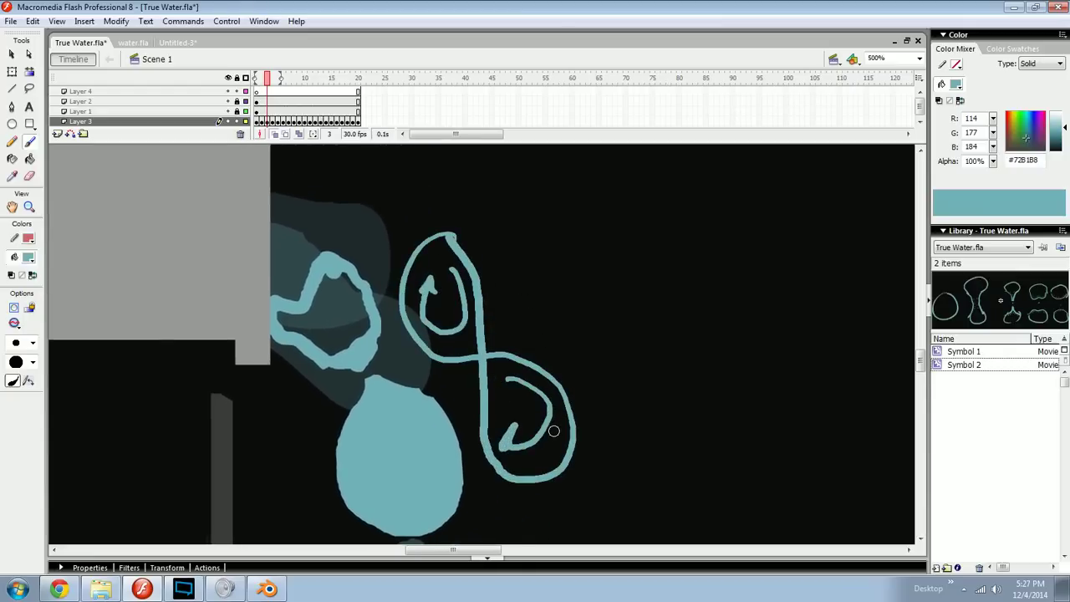
Step: Undo both curved arrows and redraw them pointing the opposite way inside the figure-eight's loops
{"action": "key", "text": "ctrl+z"}
{"action": "key", "text": "ctrl+z"}
{"action": "mouse_move", "coordinate": [512, 439]}
{"action": "left_mouse_down"}
{"action": "mouse_move", "coordinate": [535, 385]}
{"action": "mouse_move", "coordinate": [533, 395]}
{"action": "left_mouse_up"}
{"action": "left_click_drag", "start_coordinate": [442, 324], "coordinate": [454, 337]}
Step: Delete the figure-eight sketch and its direction arrows from frame 3
{"action": "left_click", "coordinate": [545, 376], "text": "ctrl"}
{"action": "left_click", "coordinate": [539, 393], "text": "ctrl+shift"}
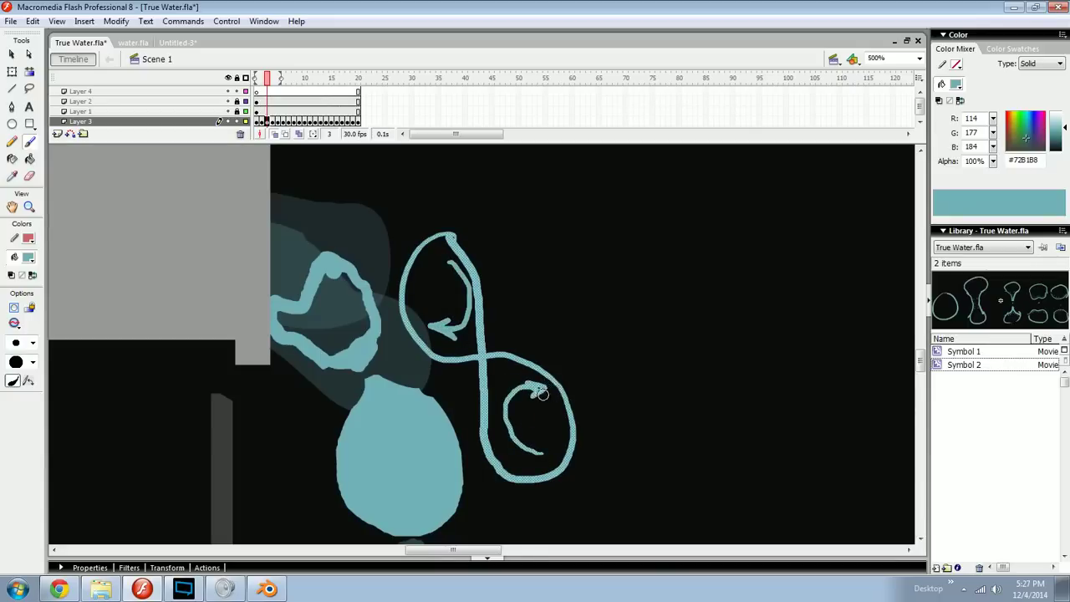
{"action": "key", "text": "Delete"}
{"action": "left_click", "coordinate": [443, 327], "text": "ctrl"}
{"action": "key", "text": "Delete"}
Step: Draw a heart-shaped water blob outline on frame 4, between the pipe mouth and the small droplet
{"action": "left_click_drag", "start_coordinate": [401, 340], "coordinate": [460, 345]}
{"action": "key", "text": "."}
{"action": "key", "text": "ctrl+minus"}
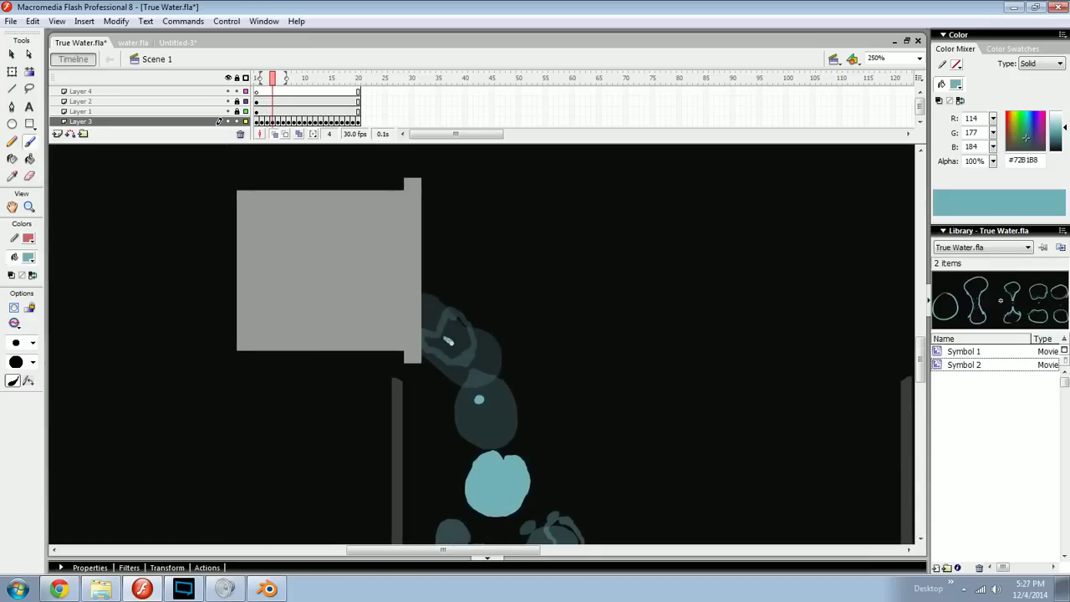
{"action": "mouse_move", "coordinate": [438, 338]}
{"action": "left_mouse_down"}
{"action": "mouse_move", "coordinate": [459, 385]}
{"action": "mouse_move", "coordinate": [483, 368]}
{"action": "left_mouse_up"}
{"action": "mouse_move", "coordinate": [457, 349]}
{"action": "left_mouse_down"}
{"action": "mouse_move", "coordinate": [467, 334]}
{"action": "mouse_move", "coordinate": [492, 337]}
{"action": "left_mouse_up"}
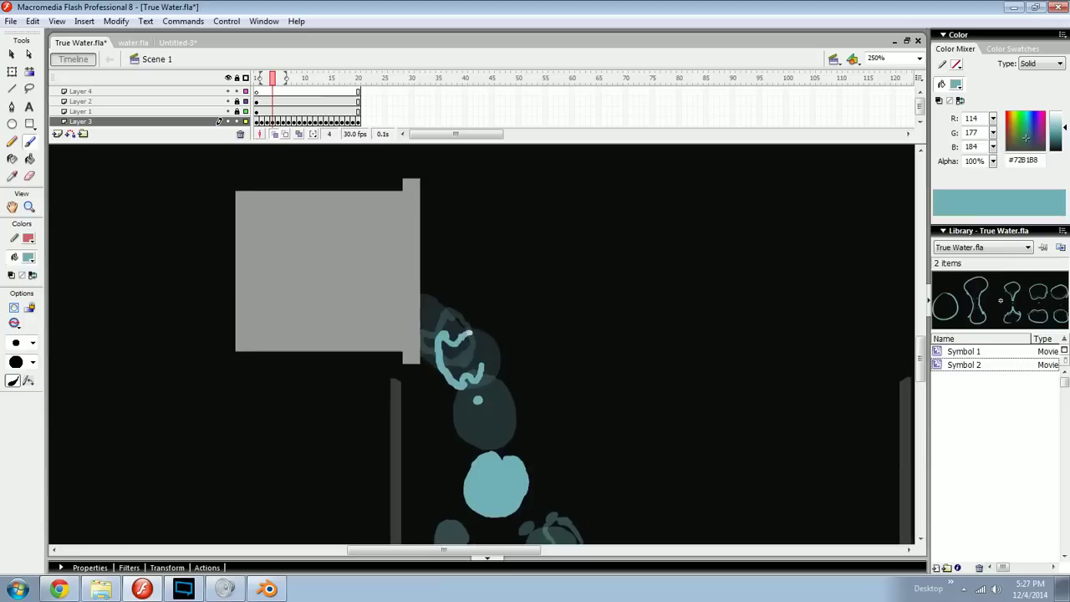
{"action": "key", "text": "n"}
{"action": "key", "text": "Return"}
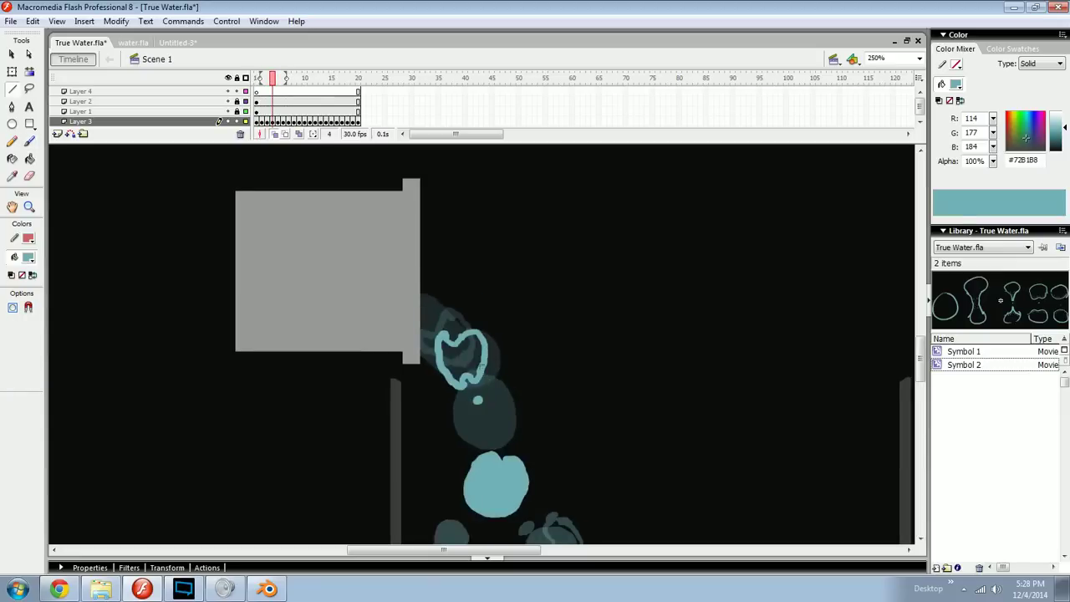
Step: Reposition the heart-shaped outline and the small droplet beneath it on frame 4, and save the file
{"action": "left_click_drag", "start_coordinate": [482, 414], "coordinate": [483, 419]}
{"action": "left_click", "coordinate": [478, 377], "text": "ctrl+shift"}
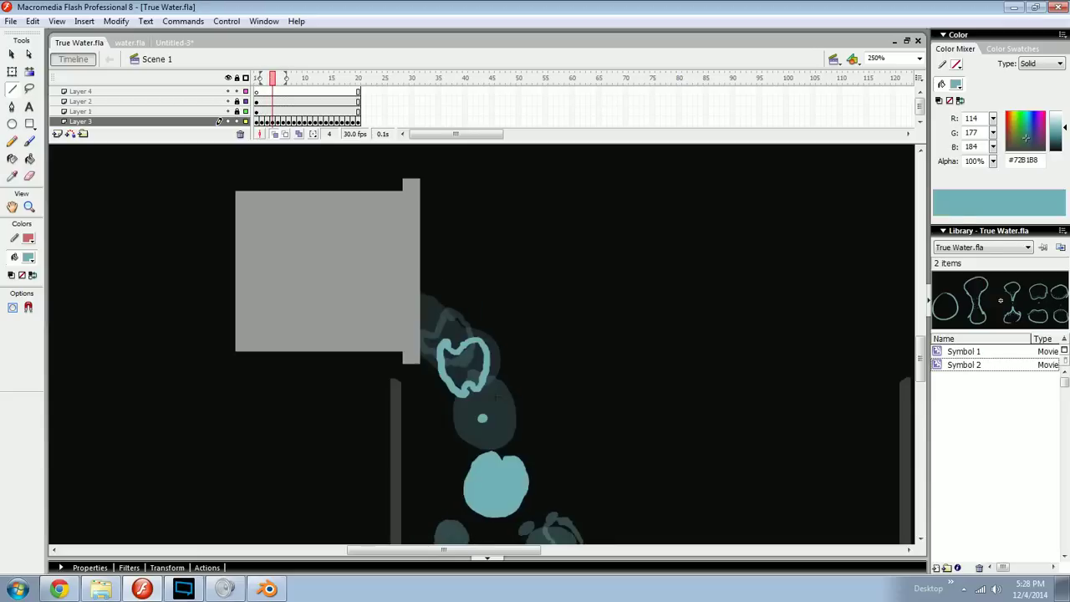
{"action": "key", "text": "b"}
{"action": "left_click_drag", "start_coordinate": [535, 432], "coordinate": [519, 390]}
{"action": "key", "text": "ctrl+z"}
{"action": "scroll", "coordinate": [493, 402], "scroll_direction": "down", "scroll_amount": 2}
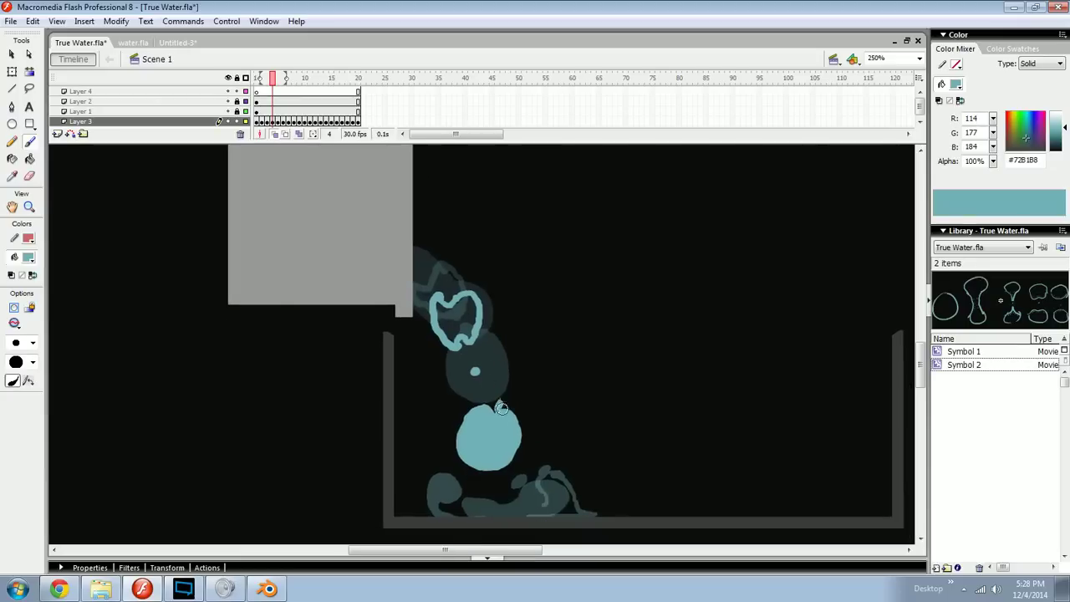
{"action": "scroll", "coordinate": [493, 416], "scroll_direction": "up", "scroll_amount": 2}
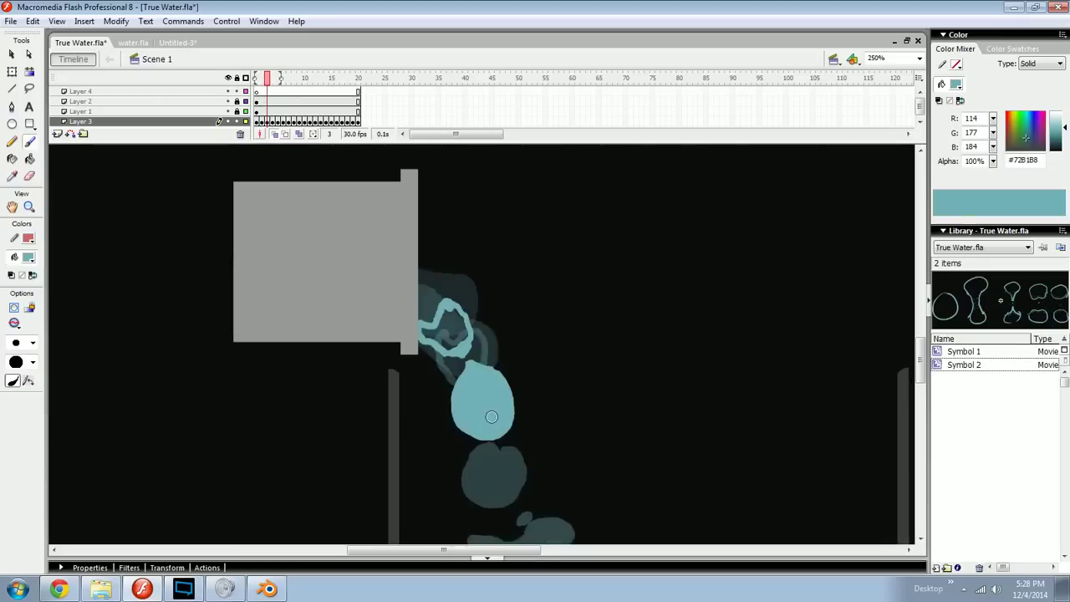
{"action": "left_click_drag", "start_coordinate": [482, 373], "coordinate": [478, 368]}
{"action": "key", "text": "ctrl+s"}
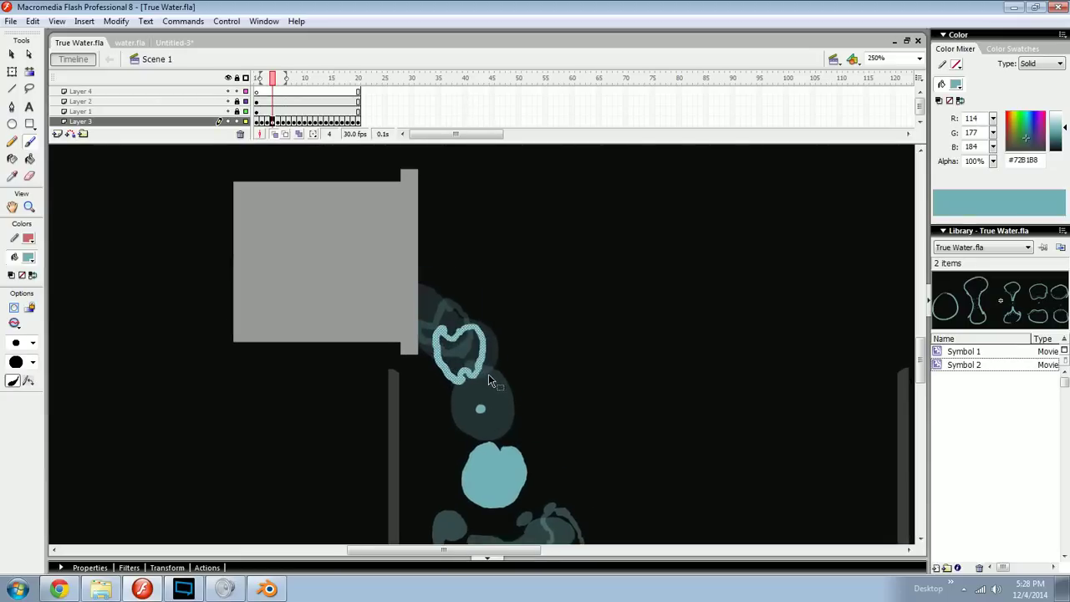
{"action": "key", "text": "comma"}
{"action": "key", "text": "period"}
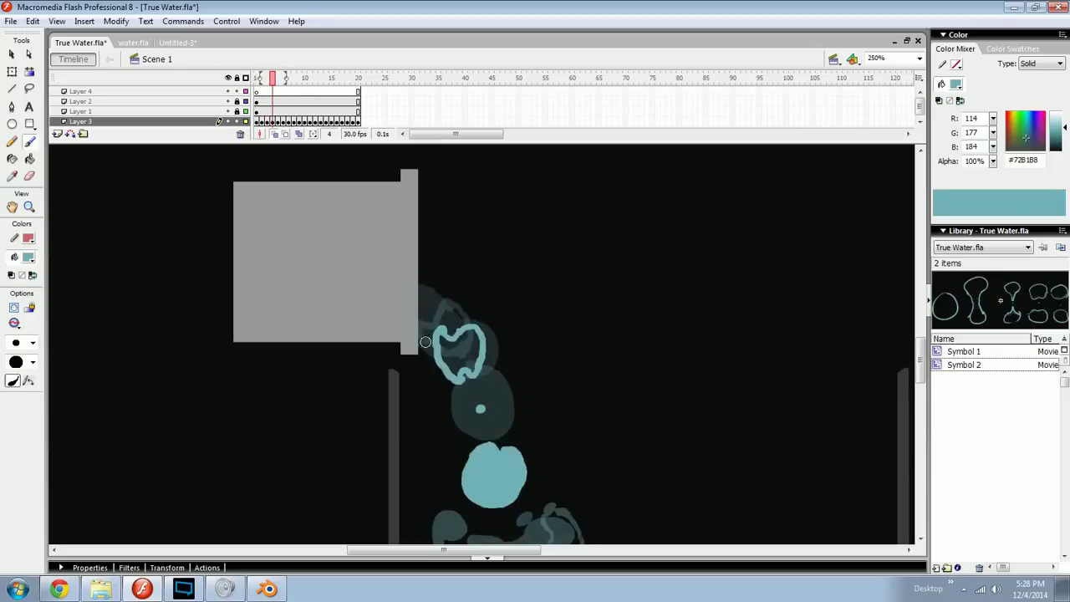
Step: Draw the blob's closed outline on frame 5, slightly below its frame 4 shape, comparing it with the previous frame
{"action": "key", "text": "period"}
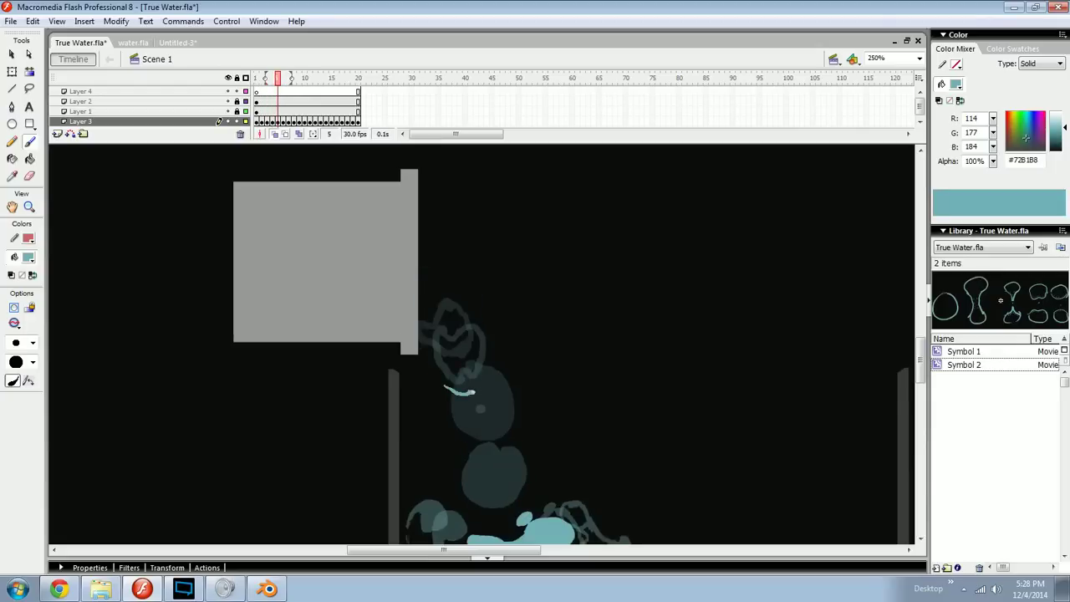
{"action": "mouse_move", "coordinate": [486, 388]}
{"action": "left_mouse_down"}
{"action": "mouse_move", "coordinate": [491, 376]}
{"action": "mouse_move", "coordinate": [448, 356]}
{"action": "mouse_move", "coordinate": [453, 390]}
{"action": "mouse_move", "coordinate": [449, 360]}
{"action": "left_mouse_up"}
{"action": "key", "text": "comma"}
{"action": "key", "text": "period"}
{"action": "key", "text": "comma"}
{"action": "key", "text": "period"}
{"action": "key", "text": "comma"}
{"action": "key", "text": "period"}
Step: Draw a rounder closed blob outline on frame 6 below the frame 5 shape and adjust it with Free Transform
{"action": "key", "text": "period"}
{"action": "mouse_move", "coordinate": [456, 418]}
{"action": "left_mouse_down"}
{"action": "mouse_move", "coordinate": [482, 426]}
{"action": "mouse_move", "coordinate": [493, 398]}
{"action": "mouse_move", "coordinate": [472, 380]}
{"action": "mouse_move", "coordinate": [461, 423]}
{"action": "mouse_move", "coordinate": [501, 411]}
{"action": "left_mouse_up"}
{"action": "key", "text": "q"}
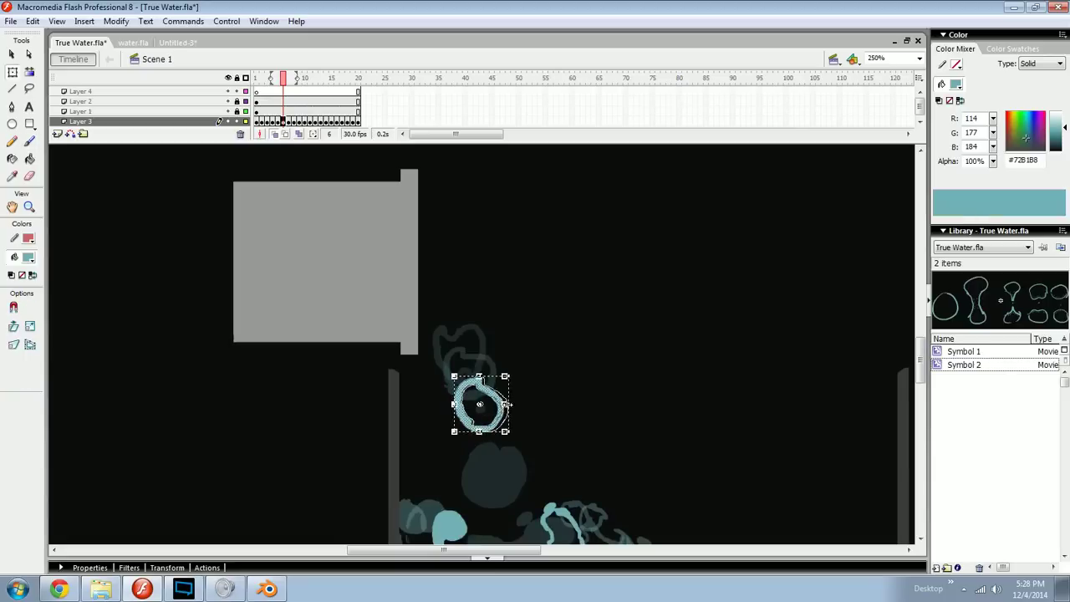
{"action": "left_click", "coordinate": [518, 401]}
Step: Refine the angle and position of the round outline on frame 6 with Free Transform, checking against frame 7
{"action": "key", "text": "b"}
{"action": "key", "text": "period"}
{"action": "key", "text": "comma"}
{"action": "key", "text": "q"}
{"action": "left_click", "coordinate": [505, 382]}
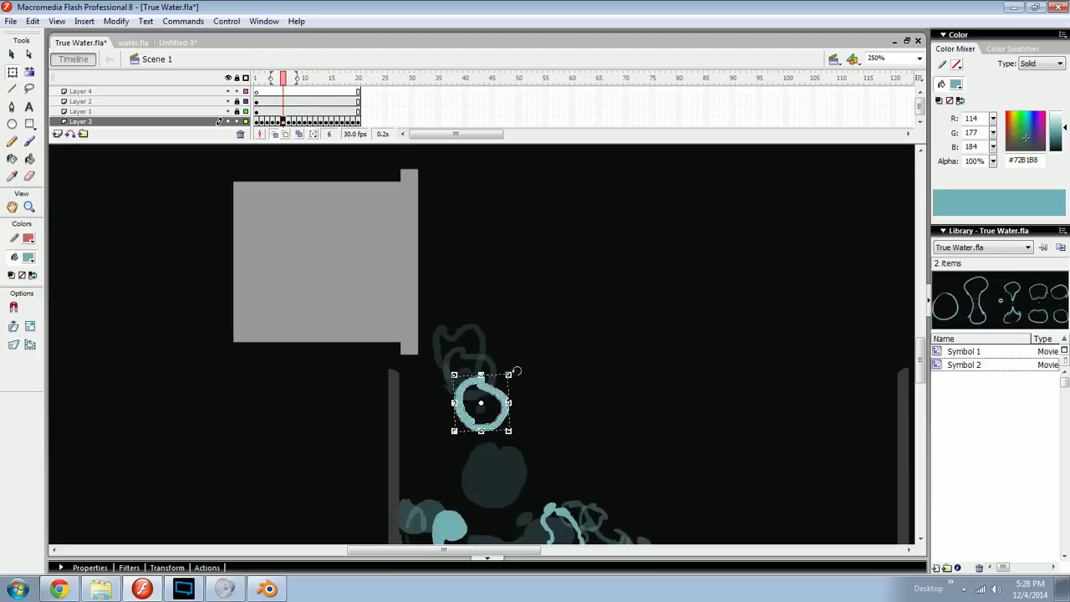
{"action": "left_click", "coordinate": [518, 386]}
{"action": "key", "text": "b"}
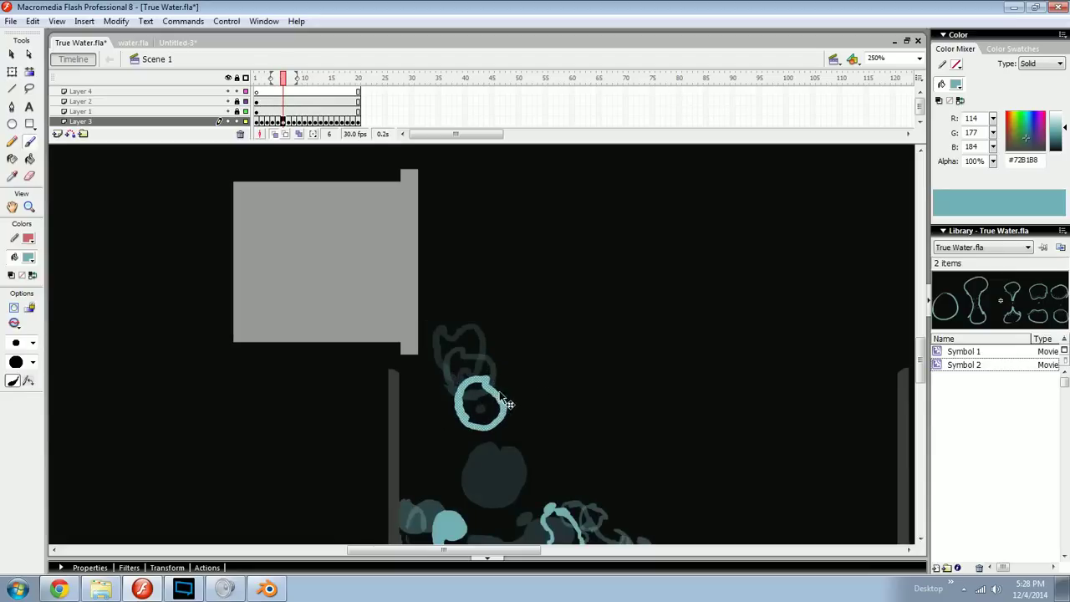
{"action": "key", "text": "q"}
{"action": "left_click_drag", "start_coordinate": [493, 375], "coordinate": [499, 376]}
{"action": "left_click", "coordinate": [504, 373]}
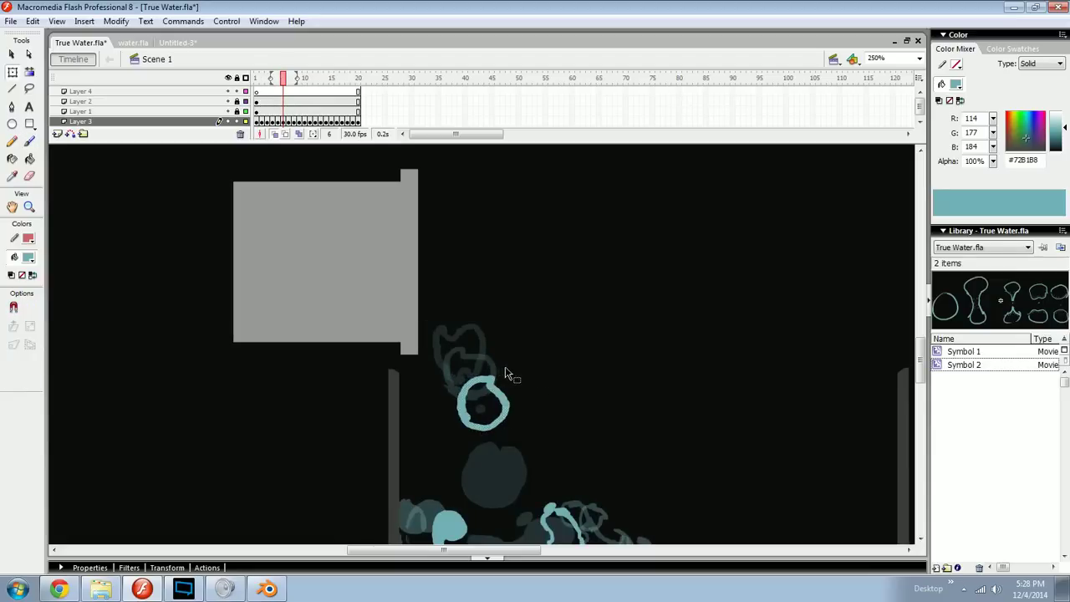
Step: Clean up the lower edge of the blob outline on frame 5 with the Eraser
{"action": "key", "text": "comma"}
{"action": "key", "text": "e"}
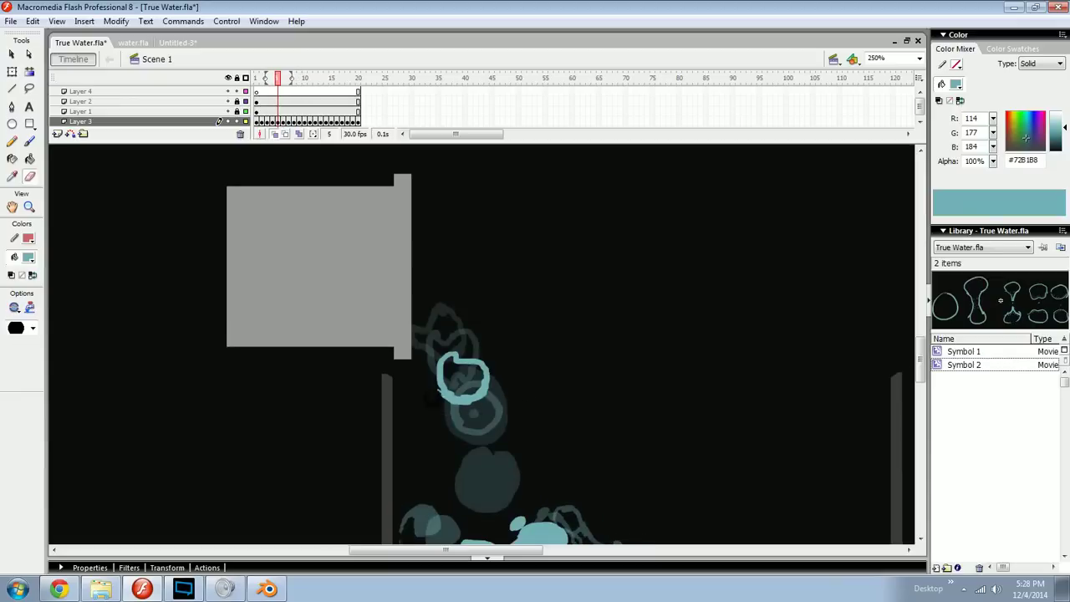
{"action": "key", "text": "b"}
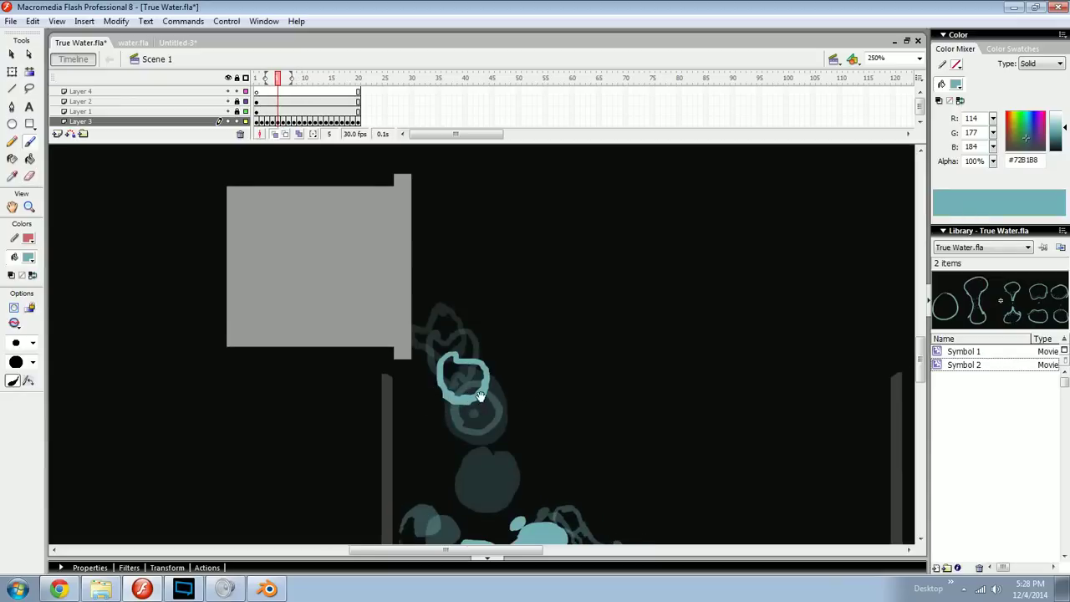
Step: Flip back and forth through frames 3 to 6 to check how the blob falls away from the pipe
{"action": "key", "text": "comma"}
{"action": "key", "text": "period"}
{"action": "key", "text": "period"}
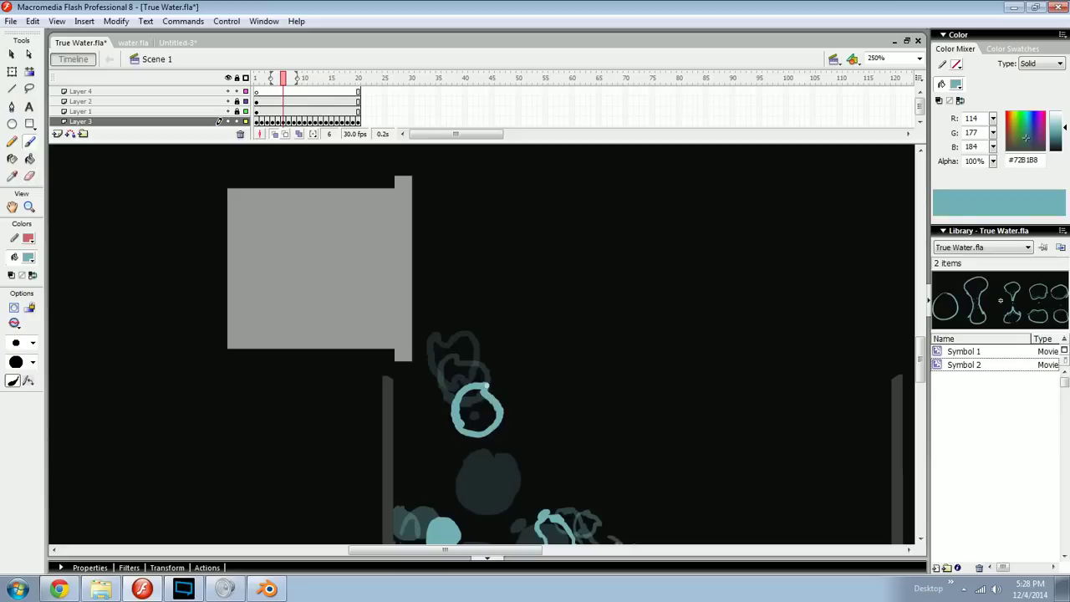
{"action": "key", "text": "comma"}
{"action": "key", "text": "comma"}
{"action": "key", "text": "comma"}
{"action": "key", "text": "period"}
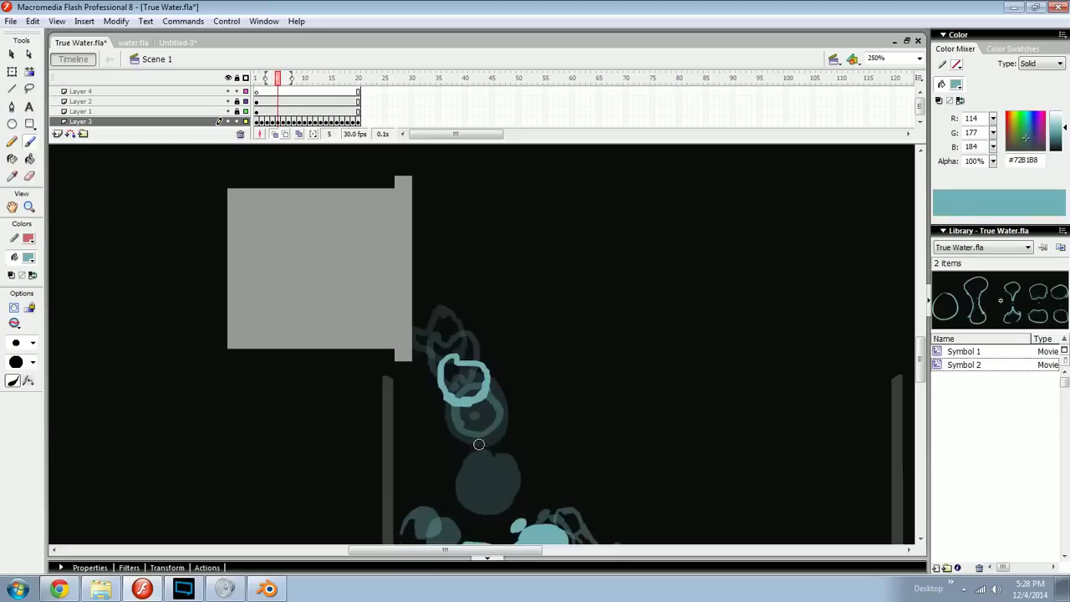
{"action": "key", "text": "period"}
{"action": "key", "text": "period"}
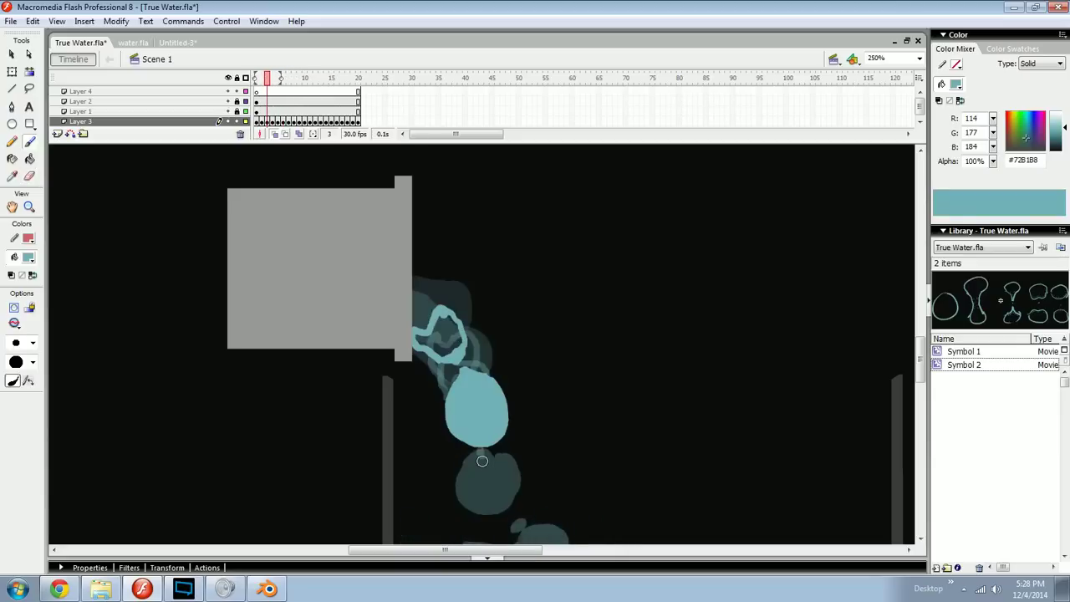
{"action": "key", "text": "comma"}
{"action": "key", "text": "comma"}
{"action": "key", "text": "period"}
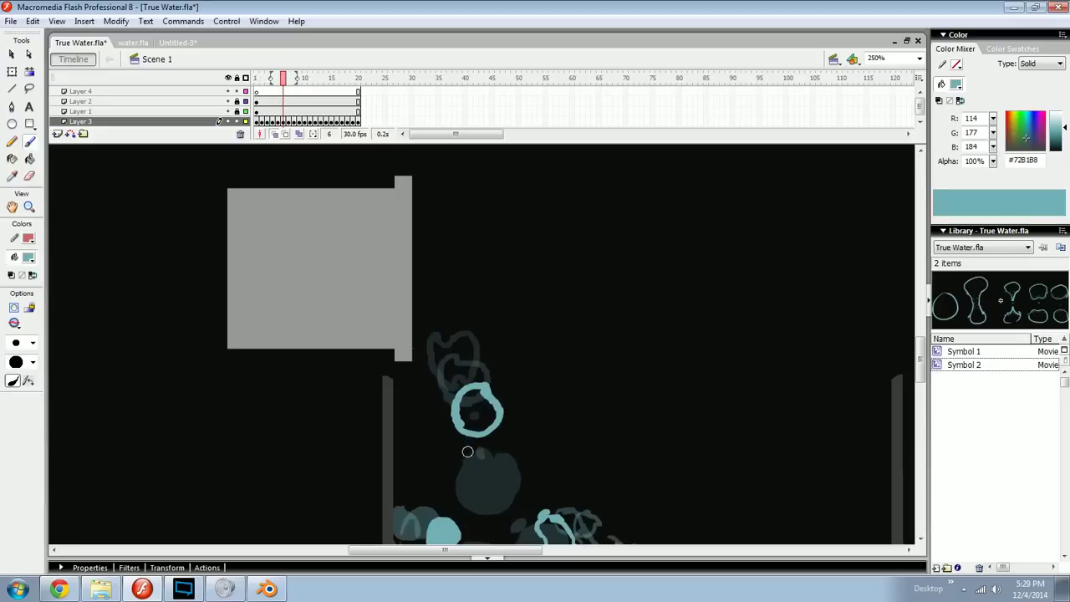
Step: Draw the blob's round outline on frame 7 just below its frame 6 position, checking it against the earlier frames
{"action": "key", "text": "period"}
{"action": "left_click_drag", "start_coordinate": [470, 449], "coordinate": [457, 424]}
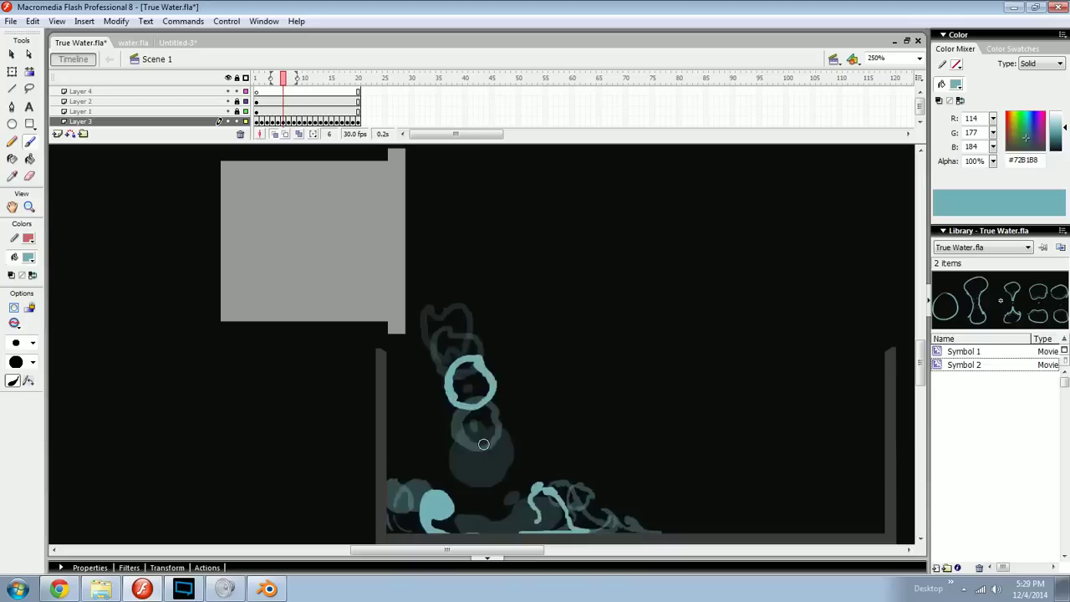
{"action": "key", "text": "period"}
{"action": "left_click_drag", "start_coordinate": [490, 477], "coordinate": [495, 442]}
{"action": "key", "text": "comma"}
{"action": "key", "text": "comma"}
{"action": "key", "text": "period"}
Step: Draw a round blob outline on frame 8 below the frame 7 shape and thin its right edge with the Eraser
{"action": "key", "text": "period"}
{"action": "mouse_move", "coordinate": [463, 474]}
{"action": "left_mouse_down"}
{"action": "mouse_move", "coordinate": [481, 497]}
{"action": "mouse_move", "coordinate": [502, 485]}
{"action": "mouse_move", "coordinate": [504, 476]}
{"action": "mouse_move", "coordinate": [458, 471]}
{"action": "mouse_move", "coordinate": [482, 448]}
{"action": "left_mouse_up"}
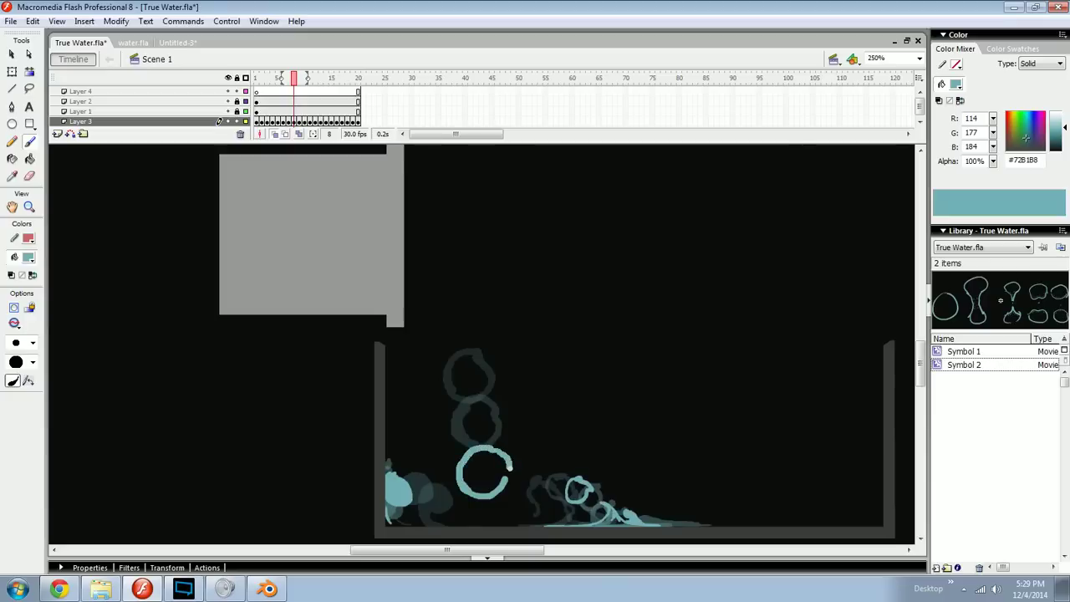
{"action": "key", "text": "e"}
{"action": "left_click_drag", "start_coordinate": [507, 497], "coordinate": [520, 436]}
{"action": "left_click_drag", "start_coordinate": [520, 480], "coordinate": [509, 451]}
{"action": "key", "text": "k"}
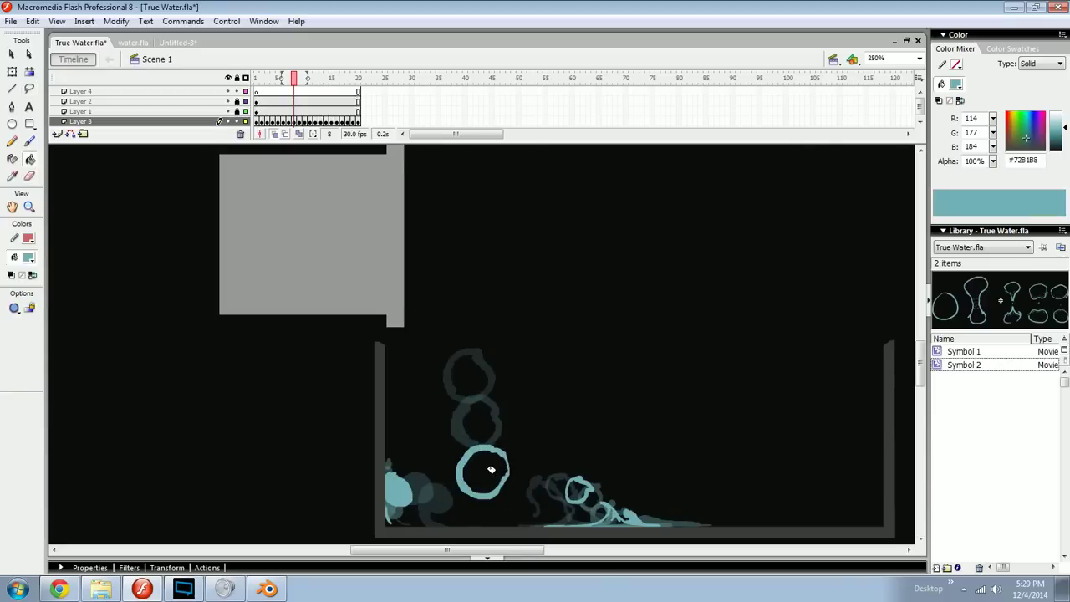
{"action": "key", "text": "b"}
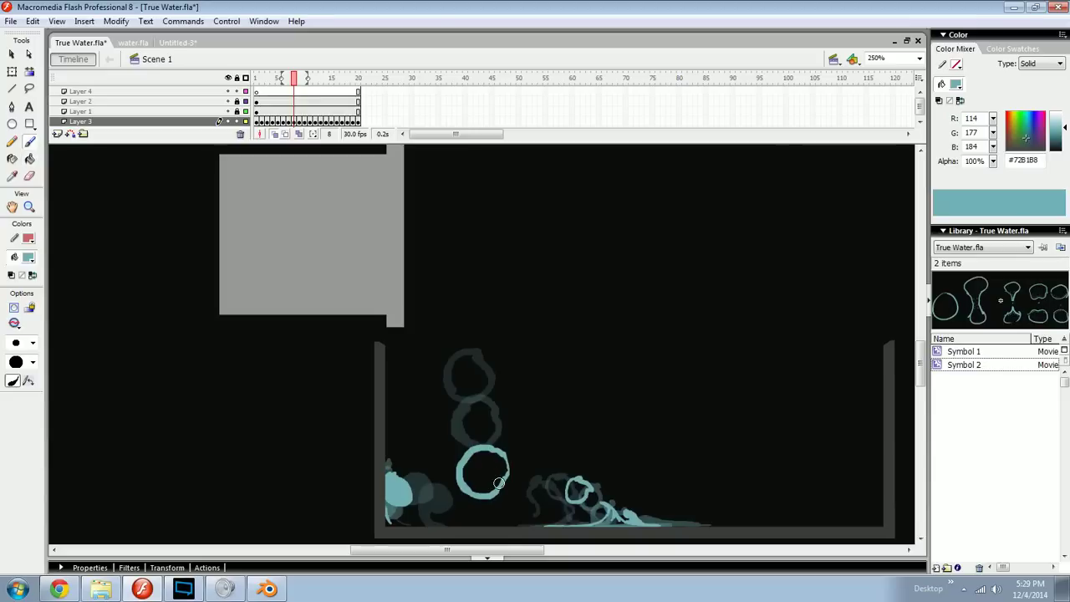
{"action": "key", "text": "."}
{"action": "scroll", "coordinate": [493, 497], "scroll_direction": "down", "scroll_amount": 3}
{"action": "mouse_move", "coordinate": [486, 475]}
{"action": "left_mouse_down"}
{"action": "mouse_move", "coordinate": [511, 449]}
{"action": "mouse_move", "coordinate": [516, 477]}
{"action": "mouse_move", "coordinate": [454, 479]}
{"action": "mouse_move", "coordinate": [419, 446]}
{"action": "mouse_move", "coordinate": [427, 471]}
{"action": "mouse_move", "coordinate": [475, 483]}
{"action": "left_mouse_up"}
{"action": "key", "text": "comma"}
{"action": "key", "text": "period"}
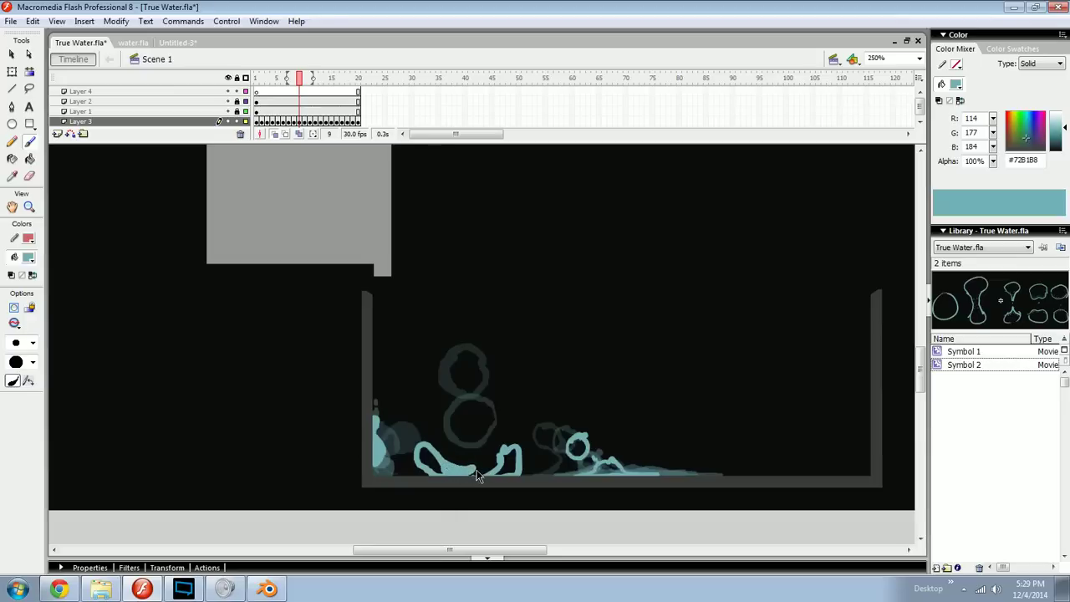
{"action": "key", "text": "ctrl+z"}
{"action": "key", "text": "ctrl+z"}
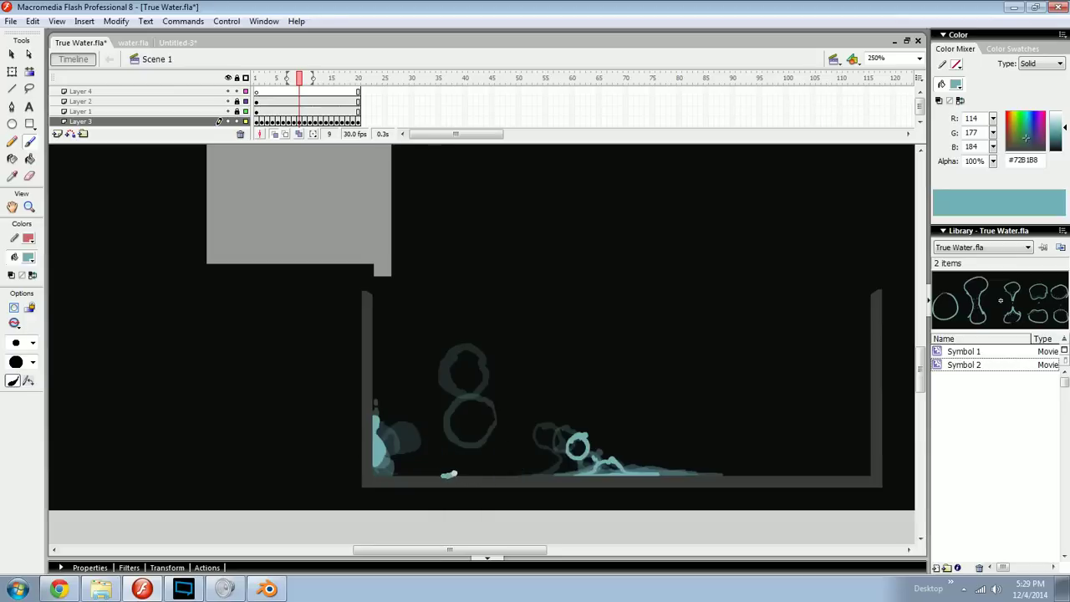
{"action": "mouse_move", "coordinate": [478, 468]}
{"action": "left_mouse_down"}
{"action": "mouse_move", "coordinate": [507, 470]}
{"action": "mouse_move", "coordinate": [522, 459]}
{"action": "mouse_move", "coordinate": [524, 468]}
{"action": "mouse_move", "coordinate": [457, 481]}
{"action": "mouse_move", "coordinate": [471, 472]}
{"action": "mouse_move", "coordinate": [445, 474]}
{"action": "mouse_move", "coordinate": [460, 474]}
{"action": "mouse_move", "coordinate": [438, 461]}
{"action": "left_mouse_up"}
{"action": "key", "text": "."}
{"action": "key", "text": "."}
{"action": "key", "text": "."}
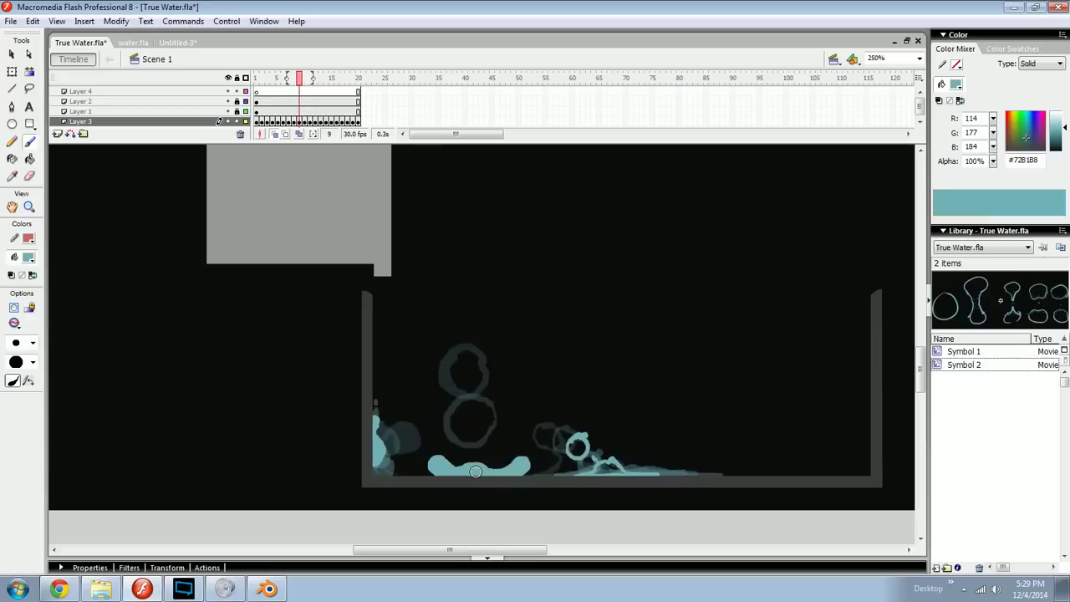
{"action": "left_click", "coordinate": [476, 470], "text": "ctrl"}
{"action": "key", "text": "Delete"}
Step: Draw a splash outline with two raised side lobes on the container floor on frame 9, cleaning it up with the Eraser
{"action": "left_click_drag", "start_coordinate": [472, 462], "coordinate": [518, 366]}
{"action": "key", "text": "ctrl+="}
{"action": "mouse_move", "coordinate": [494, 440]}
{"action": "left_mouse_down"}
{"action": "mouse_move", "coordinate": [548, 420]}
{"action": "mouse_move", "coordinate": [544, 456]}
{"action": "mouse_move", "coordinate": [497, 444]}
{"action": "mouse_move", "coordinate": [505, 461]}
{"action": "mouse_move", "coordinate": [524, 462]}
{"action": "mouse_move", "coordinate": [489, 454]}
{"action": "left_mouse_up"}
{"action": "key", "text": "e"}
{"action": "mouse_move", "coordinate": [499, 418]}
{"action": "left_mouse_down"}
{"action": "mouse_move", "coordinate": [454, 459]}
{"action": "mouse_move", "coordinate": [488, 459]}
{"action": "mouse_move", "coordinate": [438, 455]}
{"action": "mouse_move", "coordinate": [499, 456]}
{"action": "mouse_move", "coordinate": [425, 452]}
{"action": "mouse_move", "coordinate": [403, 418]}
{"action": "mouse_move", "coordinate": [417, 461]}
{"action": "mouse_move", "coordinate": [446, 454]}
{"action": "left_mouse_up"}
{"action": "key", "text": "b"}
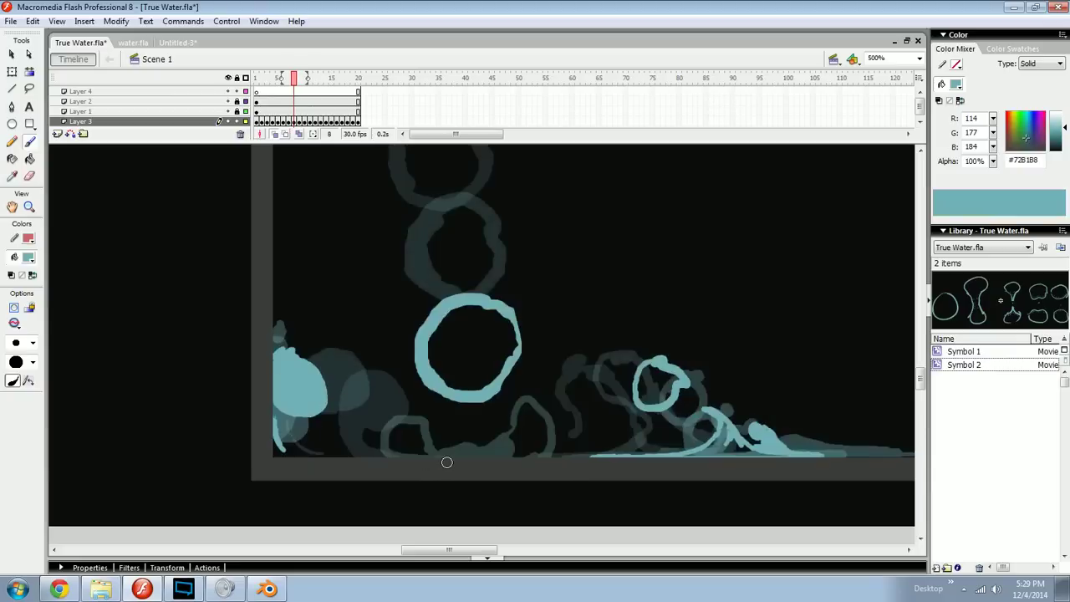
{"action": "mouse_move", "coordinate": [468, 372]}
{"action": "left_mouse_down"}
{"action": "mouse_move", "coordinate": [464, 427]}
{"action": "mouse_move", "coordinate": [475, 417]}
{"action": "mouse_move", "coordinate": [483, 427]}
{"action": "left_mouse_up"}
{"action": "key", "text": "ctrl+z"}
{"action": "left_click_drag", "start_coordinate": [444, 330], "coordinate": [483, 314]}
{"action": "key", "text": "ctrl+z"}
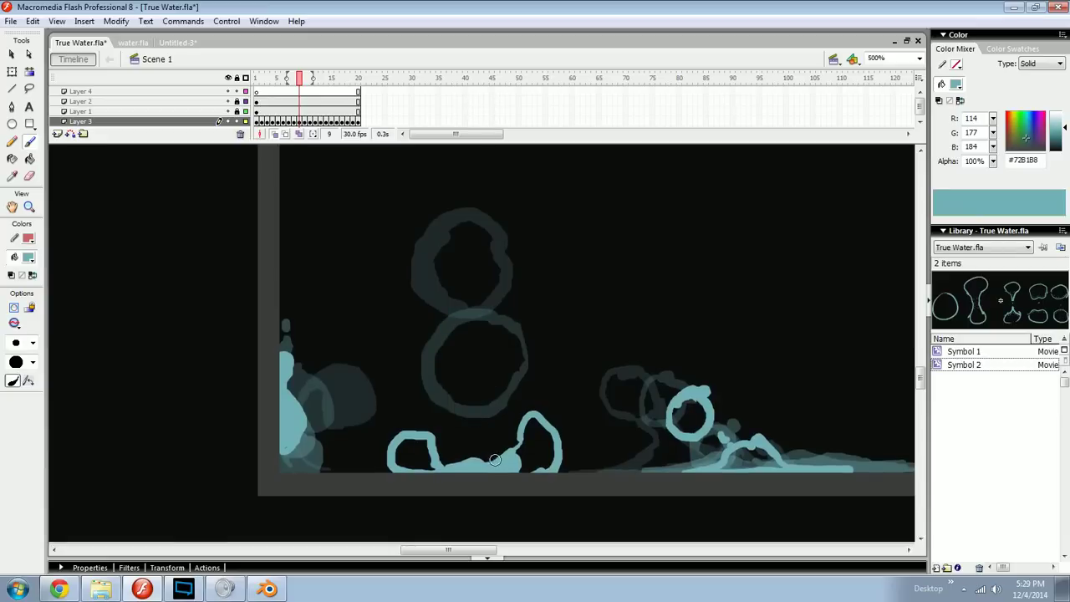
Step: Shift the round outline on frame 8 slightly lower toward the floor, comparing it with the frame 9 splash
{"action": "key", "text": "comma"}
{"action": "left_click_drag", "start_coordinate": [492, 409], "coordinate": [491, 419]}
{"action": "key", "text": "period"}
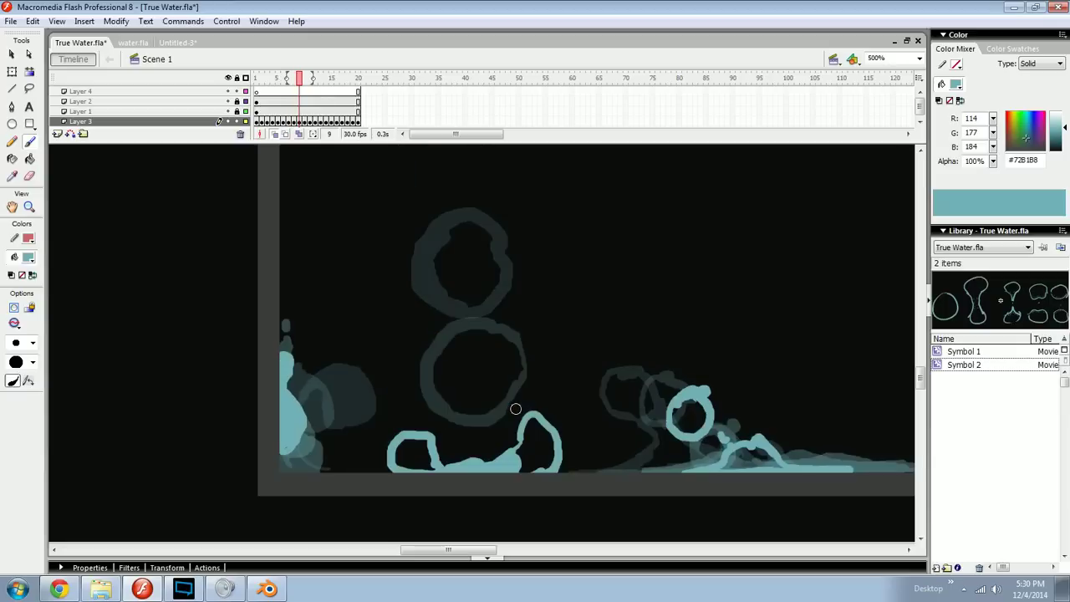
{"action": "key", "text": "comma"}
Step: Draw a round outline with a hanging tail above the right splash lobe on frame 10 and nudge it right and down
{"action": "key", "text": "period"}
{"action": "key", "text": "period"}
{"action": "mouse_move", "coordinate": [552, 385]}
{"action": "left_mouse_down"}
{"action": "mouse_move", "coordinate": [576, 413]}
{"action": "mouse_move", "coordinate": [575, 446]}
{"action": "mouse_move", "coordinate": [562, 390]}
{"action": "mouse_move", "coordinate": [576, 419]}
{"action": "left_mouse_up"}
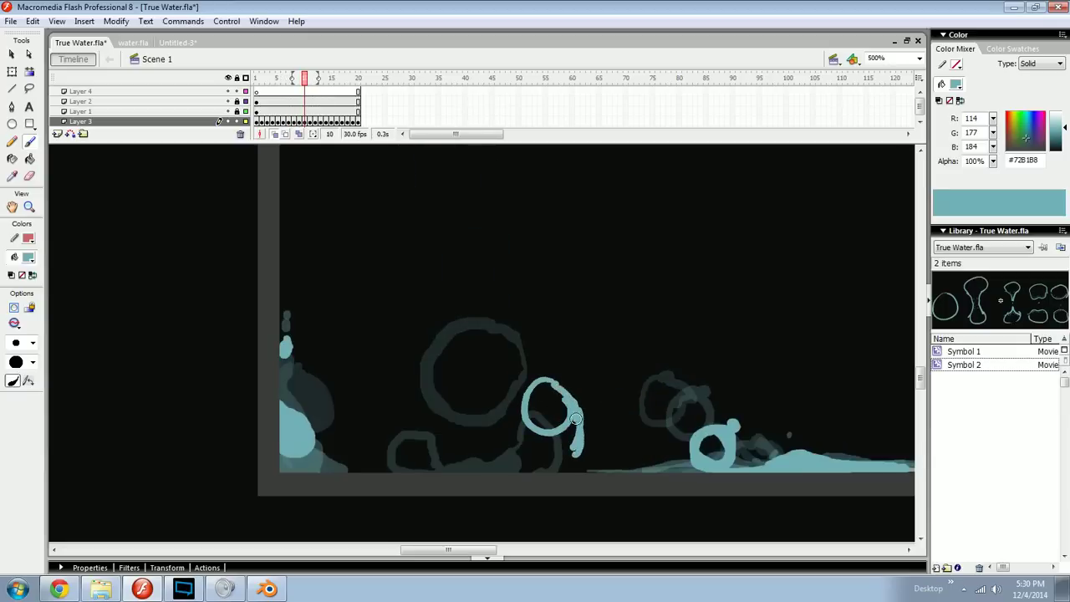
{"action": "key", "text": "period"}
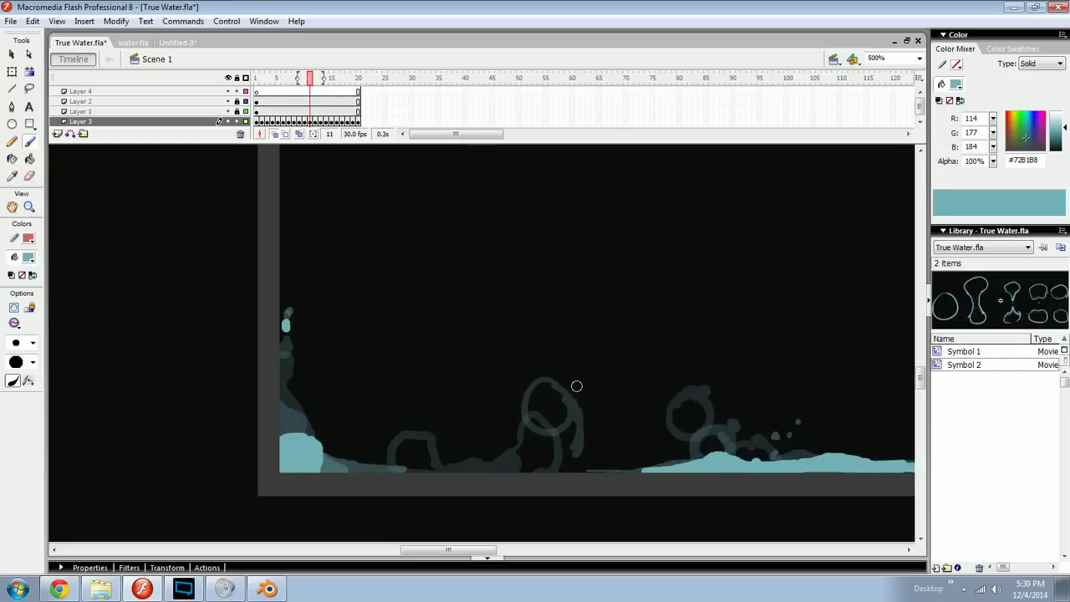
{"action": "key", "text": "comma"}
{"action": "left_click_drag", "start_coordinate": [578, 420], "coordinate": [591, 429]}
Step: Draw the ring-shaped blob on frame 11 to the right of its frame 10 position, undoing the last tail stroke
{"action": "key", "text": "comma"}
{"action": "key", "text": "period"}
{"action": "key", "text": "period"}
{"action": "mouse_move", "coordinate": [584, 387]}
{"action": "left_mouse_down"}
{"action": "mouse_move", "coordinate": [606, 409]}
{"action": "mouse_move", "coordinate": [577, 388]}
{"action": "mouse_move", "coordinate": [605, 391]}
{"action": "mouse_move", "coordinate": [600, 379]}
{"action": "mouse_move", "coordinate": [613, 382]}
{"action": "mouse_move", "coordinate": [574, 394]}
{"action": "mouse_move", "coordinate": [571, 411]}
{"action": "mouse_move", "coordinate": [616, 387]}
{"action": "left_mouse_up"}
{"action": "key", "text": "comma"}
{"action": "key", "text": "period"}
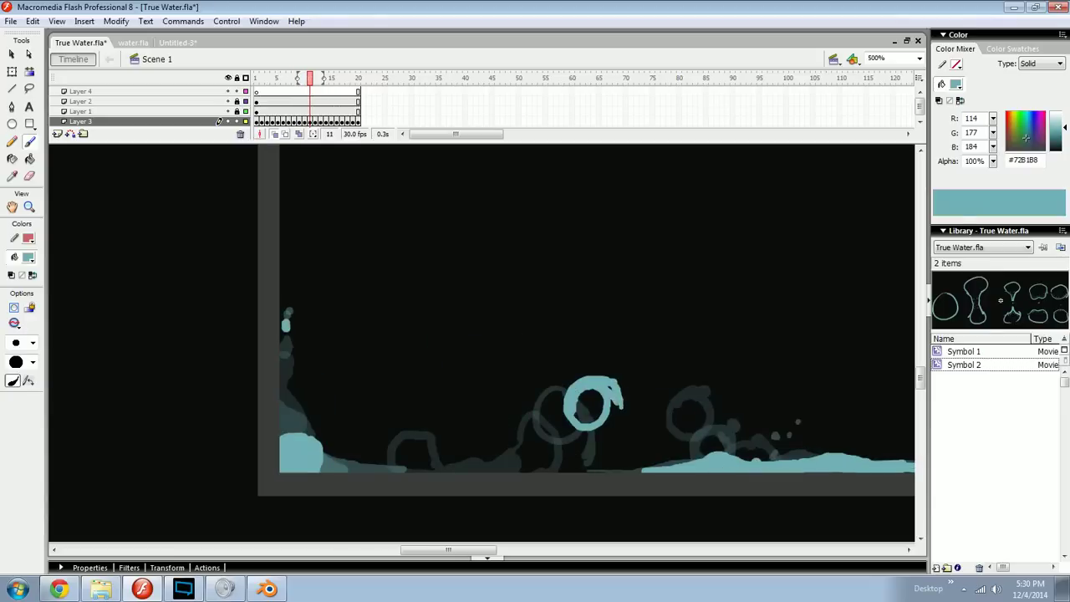
{"action": "key", "text": "ctrl+z"}
{"action": "key", "text": "comma"}
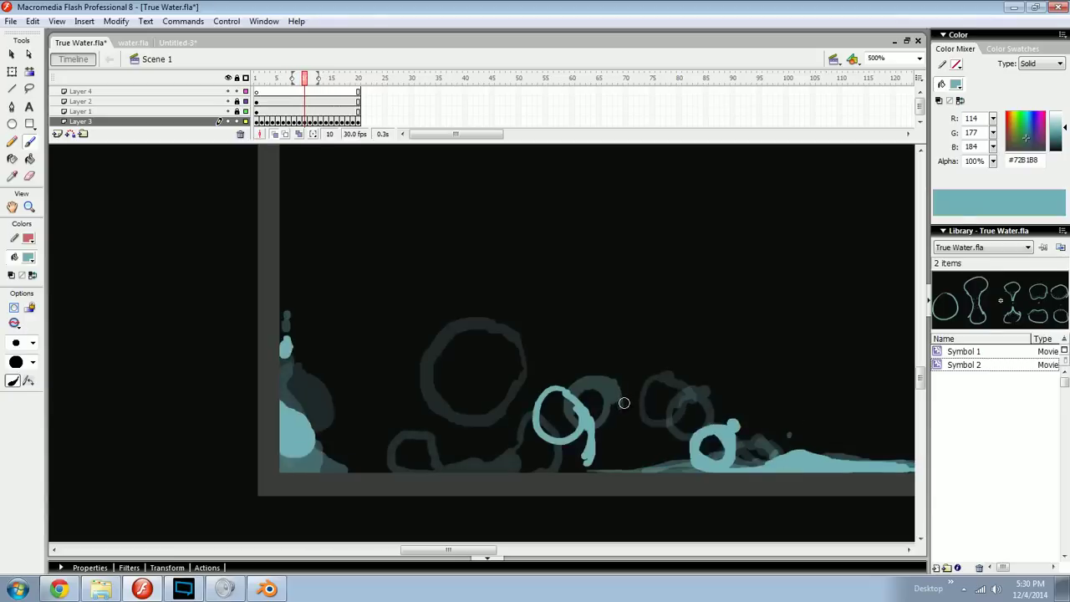
Step: Draw the ring outline with a short upper tail on frame 12, slightly right of the frame 11 ring
{"action": "key", "text": "period"}
{"action": "key", "text": "period"}
{"action": "mouse_move", "coordinate": [618, 385]}
{"action": "left_mouse_down"}
{"action": "mouse_move", "coordinate": [597, 414]}
{"action": "mouse_move", "coordinate": [607, 432]}
{"action": "mouse_move", "coordinate": [635, 421]}
{"action": "mouse_move", "coordinate": [636, 386]}
{"action": "mouse_move", "coordinate": [648, 422]}
{"action": "mouse_move", "coordinate": [626, 442]}
{"action": "mouse_move", "coordinate": [643, 455]}
{"action": "mouse_move", "coordinate": [662, 439]}
{"action": "mouse_move", "coordinate": [648, 420]}
{"action": "mouse_move", "coordinate": [624, 418]}
{"action": "left_mouse_up"}
Step: Draw a lower ring outline with a trailing tail on frame 13 and adjust it with Free Transform
{"action": "key", "text": "."}
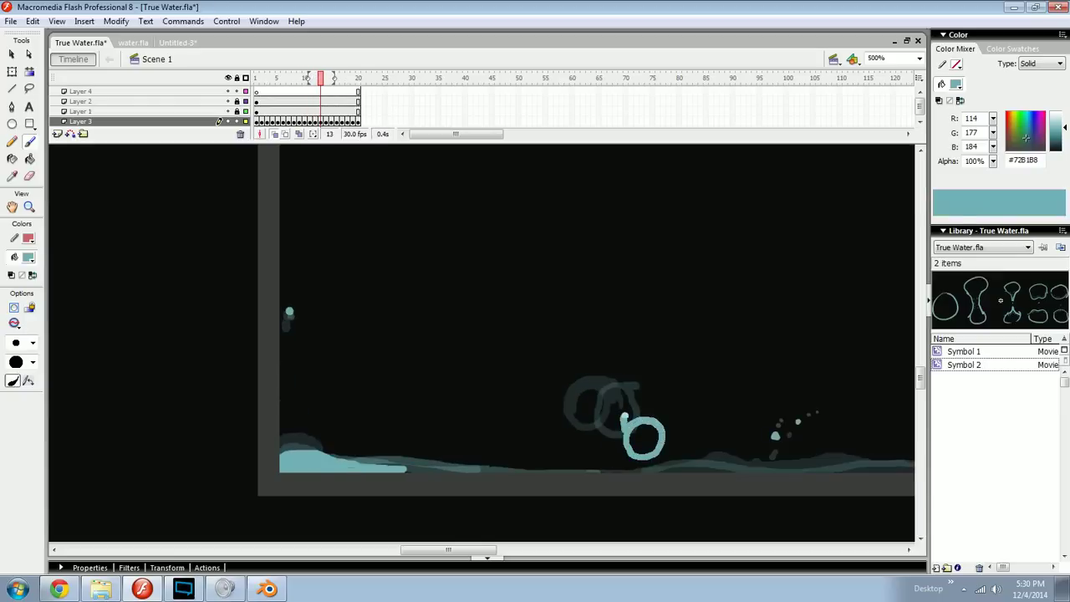
{"action": "key", "text": "ctrl+a"}
{"action": "key", "text": "q"}
{"action": "left_click_drag", "start_coordinate": [675, 403], "coordinate": [681, 416]}
{"action": "left_click", "coordinate": [673, 423]}
{"action": "key", "text": "."}
{"action": "key", "text": "."}
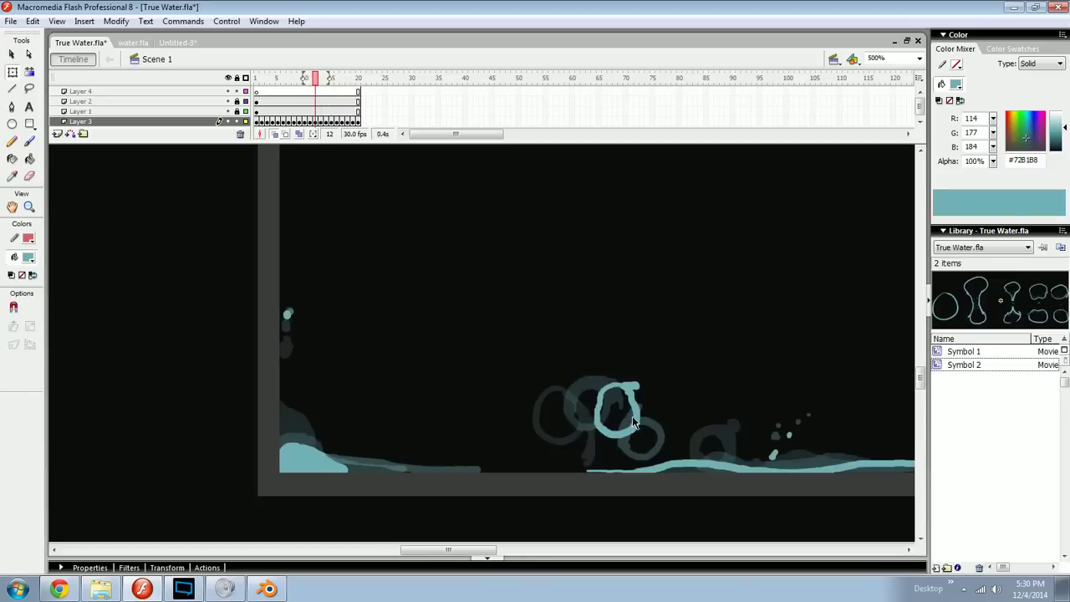
Step: Refine the angle of the ring and tail on frame 13 with Free Transform, checking against frame 12
{"action": "key", "text": "b"}
{"action": "key", "text": "."}
{"action": "key", "text": "ctrl+a"}
{"action": "key", "text": "q"}
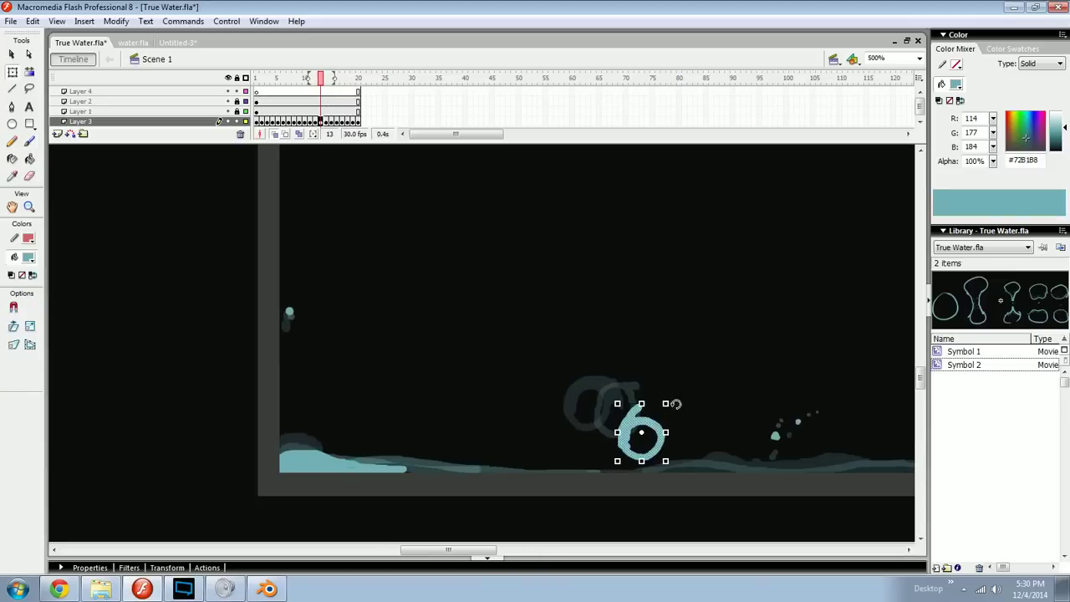
{"action": "mouse_move", "coordinate": [675, 404]}
{"action": "left_mouse_down"}
{"action": "mouse_move", "coordinate": [658, 386]}
{"action": "mouse_move", "coordinate": [566, 387]}
{"action": "left_mouse_up"}
{"action": "key", "text": "v"}
{"action": "left_click", "coordinate": [681, 403]}
{"action": "key", "text": "b"}
Step: Sketch the blob's flattened outline against the container floor on frame 14, undoing the strokes that do not fit
{"action": "key", "text": "comma"}
{"action": "key", "text": "period"}
{"action": "key", "text": "period"}
{"action": "mouse_move", "coordinate": [530, 448]}
{"action": "left_mouse_down"}
{"action": "mouse_move", "coordinate": [562, 450]}
{"action": "mouse_move", "coordinate": [539, 429]}
{"action": "mouse_move", "coordinate": [509, 434]}
{"action": "mouse_move", "coordinate": [517, 454]}
{"action": "mouse_move", "coordinate": [547, 433]}
{"action": "mouse_move", "coordinate": [602, 445]}
{"action": "mouse_move", "coordinate": [566, 449]}
{"action": "mouse_move", "coordinate": [599, 446]}
{"action": "mouse_move", "coordinate": [630, 430]}
{"action": "left_mouse_up"}
{"action": "key", "text": "period"}
{"action": "key", "text": "ctrl+z"}
{"action": "mouse_move", "coordinate": [493, 434]}
{"action": "left_mouse_down"}
{"action": "mouse_move", "coordinate": [529, 425]}
{"action": "mouse_move", "coordinate": [542, 441]}
{"action": "mouse_move", "coordinate": [606, 442]}
{"action": "left_mouse_up"}
{"action": "key", "text": "ctrl+z"}
Step: Flip back and forth through the frames around 12 to 14 to check how the ring collapses onto the floor
{"action": "key", "text": "comma"}
{"action": "key", "text": "period"}
{"action": "key", "text": "comma"}
{"action": "key", "text": "comma"}
{"action": "key", "text": "period"}
{"action": "key", "text": "comma"}
{"action": "key", "text": "period"}
{"action": "key", "text": "period"}
{"action": "key", "text": "comma"}
{"action": "left_click", "coordinate": [603, 445], "text": "ctrl"}
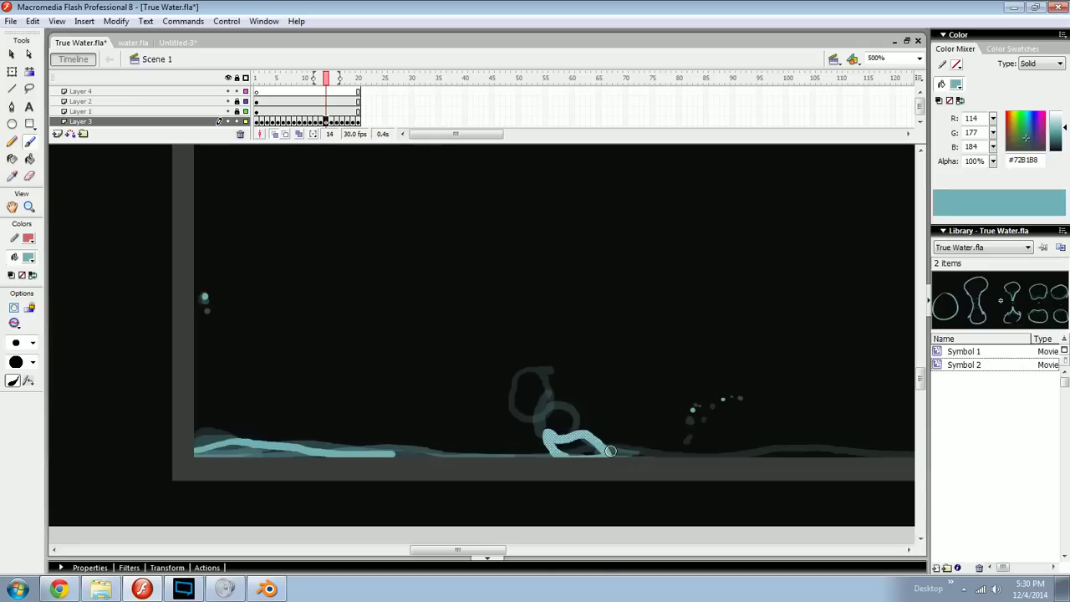
{"action": "key", "text": "comma"}
{"action": "key", "text": "period"}
{"action": "key", "text": "comma"}
{"action": "key", "text": "comma"}
{"action": "key", "text": "comma"}
{"action": "key", "text": "comma"}
{"action": "key", "text": "period"}
{"action": "key", "text": "comma"}
{"action": "key", "text": "period"}
{"action": "key", "text": "period"}
{"action": "key", "text": "comma"}
{"action": "key", "text": "period"}
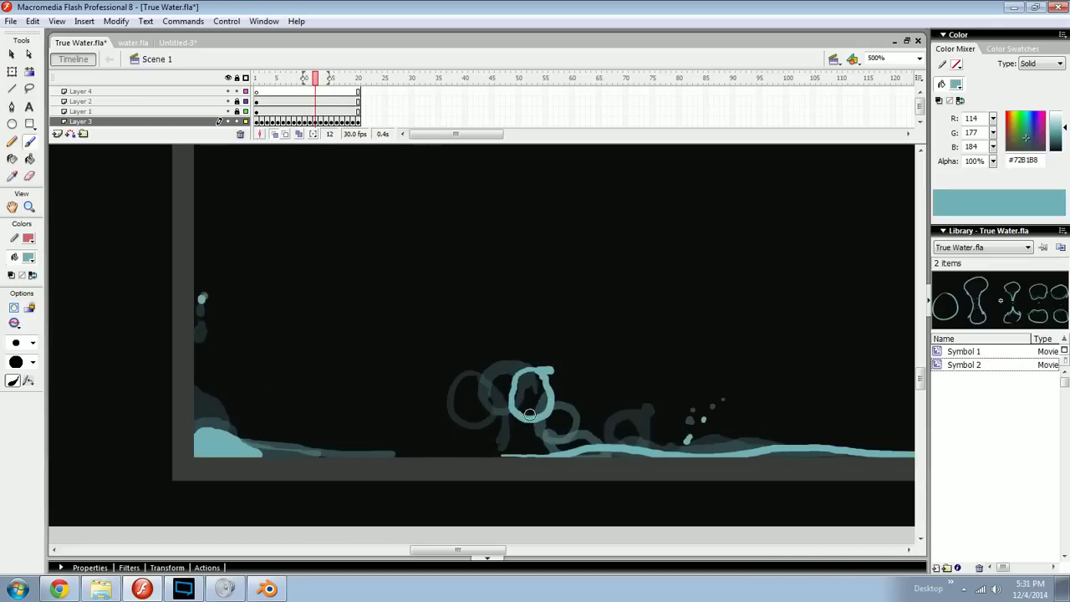
{"action": "left_click_drag", "start_coordinate": [509, 434], "coordinate": [554, 440]}
{"action": "mouse_move", "coordinate": [572, 347]}
{"action": "left_mouse_down"}
{"action": "mouse_move", "coordinate": [528, 346]}
{"action": "mouse_move", "coordinate": [523, 372]}
{"action": "left_mouse_up"}
{"action": "key", "text": "ctrl+z"}
{"action": "key", "text": "ctrl+z"}
{"action": "key", "text": "ctrl+z"}
{"action": "key", "text": "ctrl+z"}
Step: Thicken the lower right end of the flattened outline on frame 14 with a brush dab at the floor
{"action": "mouse_move", "coordinate": [578, 408]}
{"action": "left_mouse_down"}
{"action": "mouse_move", "coordinate": [533, 363]}
{"action": "mouse_move", "coordinate": [525, 375]}
{"action": "left_mouse_up"}
{"action": "key", "text": "period"}
{"action": "key", "text": "period"}
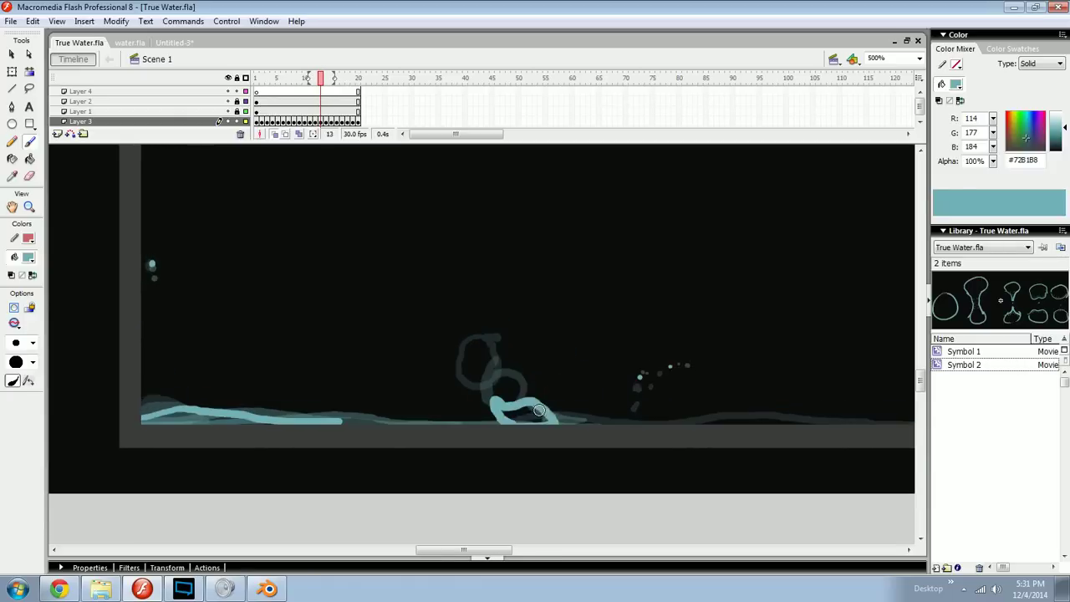
{"action": "left_click", "coordinate": [559, 420]}
Step: Draw the sloping left and right sides of a flatter, wider splash on frame 15, comparing it with frame 14
{"action": "key", "text": "comma"}
{"action": "key", "text": "period"}
{"action": "key", "text": "period"}
{"action": "key", "text": "comma"}
{"action": "key", "text": "period"}
{"action": "key", "text": "comma"}
{"action": "key", "text": "period"}
{"action": "key", "text": "comma"}
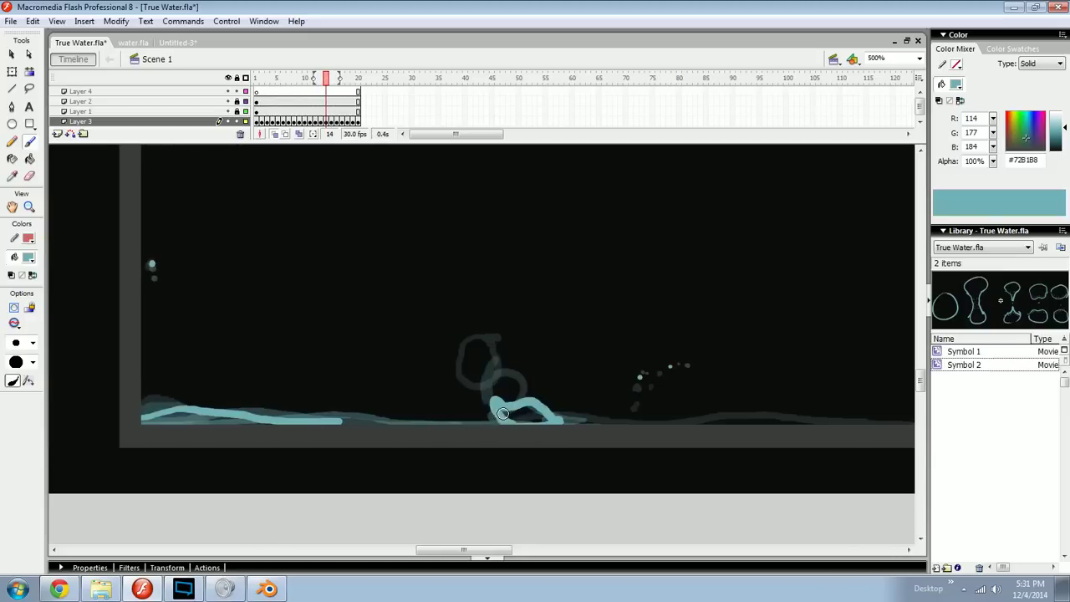
{"action": "key", "text": "period"}
{"action": "key", "text": "comma"}
{"action": "key", "text": "period"}
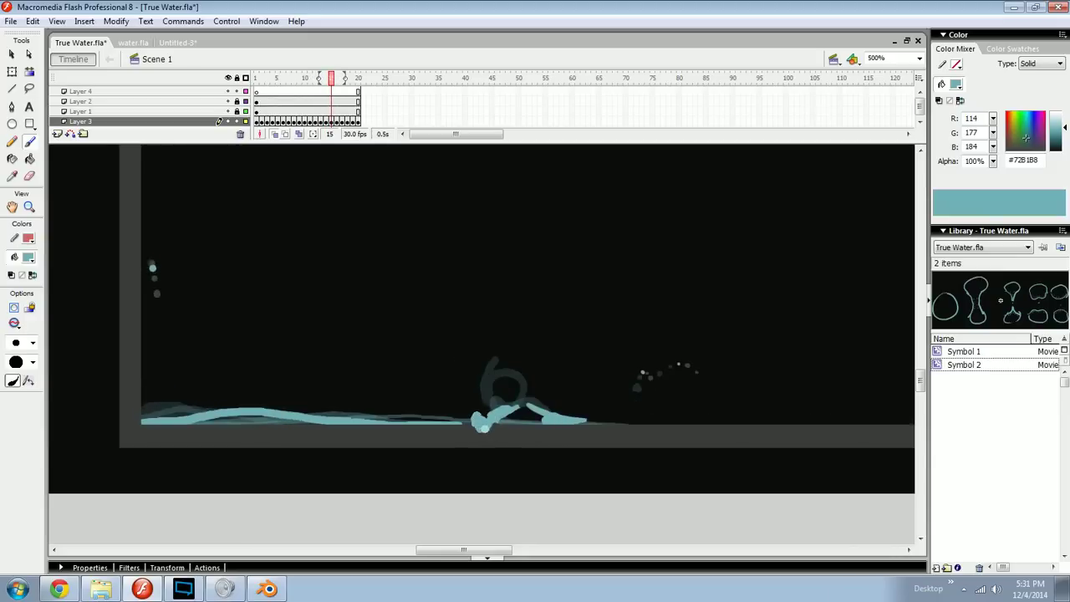
Step: Close the frame 15 splash outline with strokes across its crest and along the container floor, checking against frame 14
{"action": "key", "text": "comma"}
{"action": "key", "text": "period"}
{"action": "key", "text": "comma"}
{"action": "key", "text": "period"}
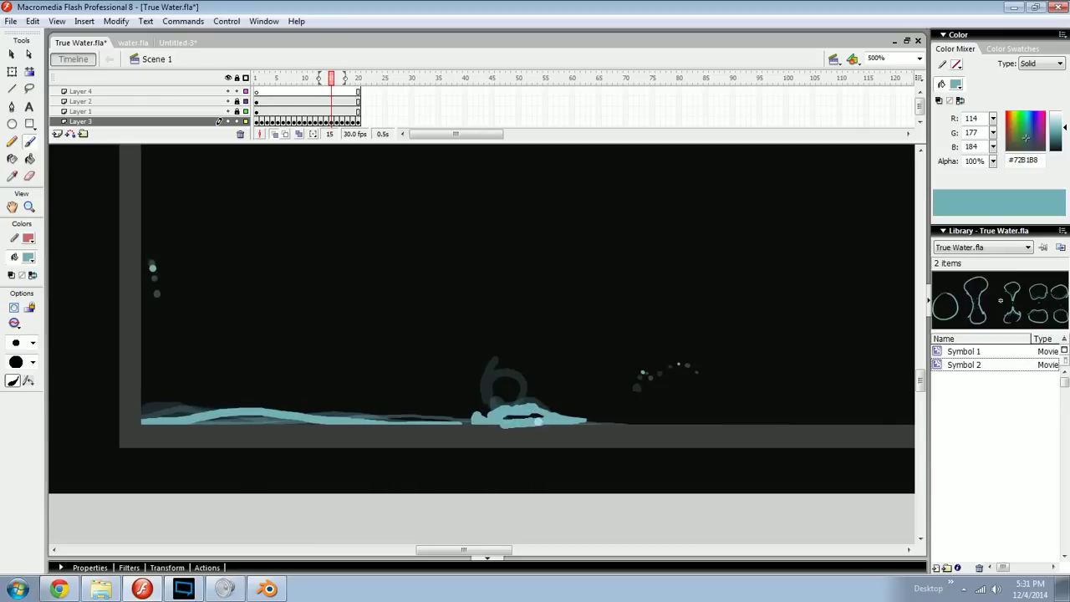
{"action": "key", "text": "comma"}
{"action": "key", "text": "period"}
{"action": "key", "text": "comma"}
{"action": "key", "text": "period"}
{"action": "key", "text": "comma"}
{"action": "key", "text": "period"}
{"action": "key", "text": "comma"}
{"action": "key", "text": "period"}
Step: Compare frame 15 with the frames before it and shift its splash outline slightly right along the floor
{"action": "key", "text": "comma"}
{"action": "key", "text": "comma"}
{"action": "key", "text": "period"}
{"action": "key", "text": "period"}
{"action": "key", "text": "comma"}
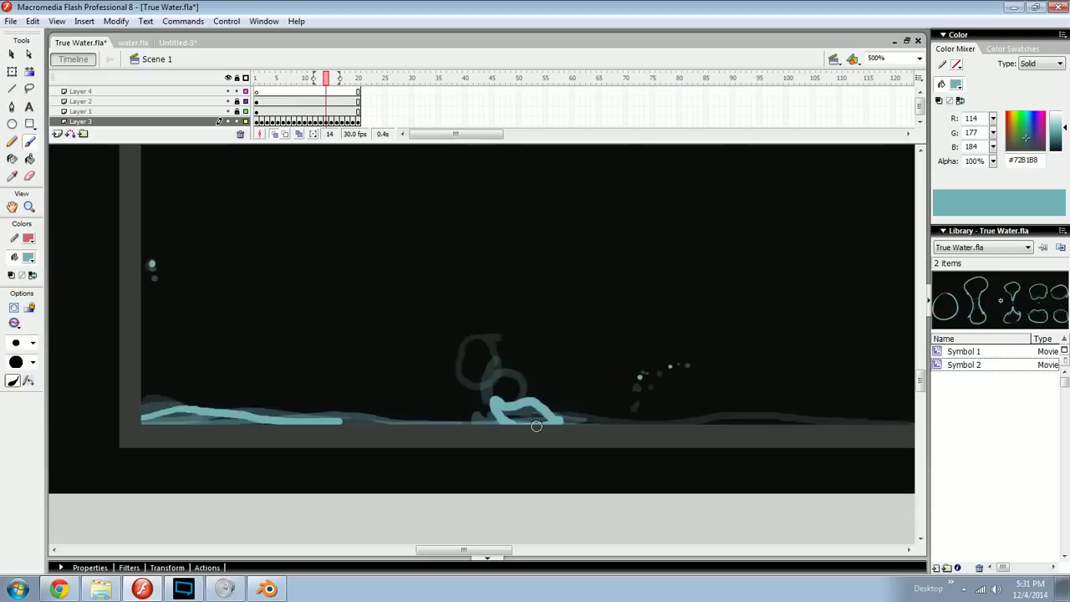
{"action": "key", "text": "period"}
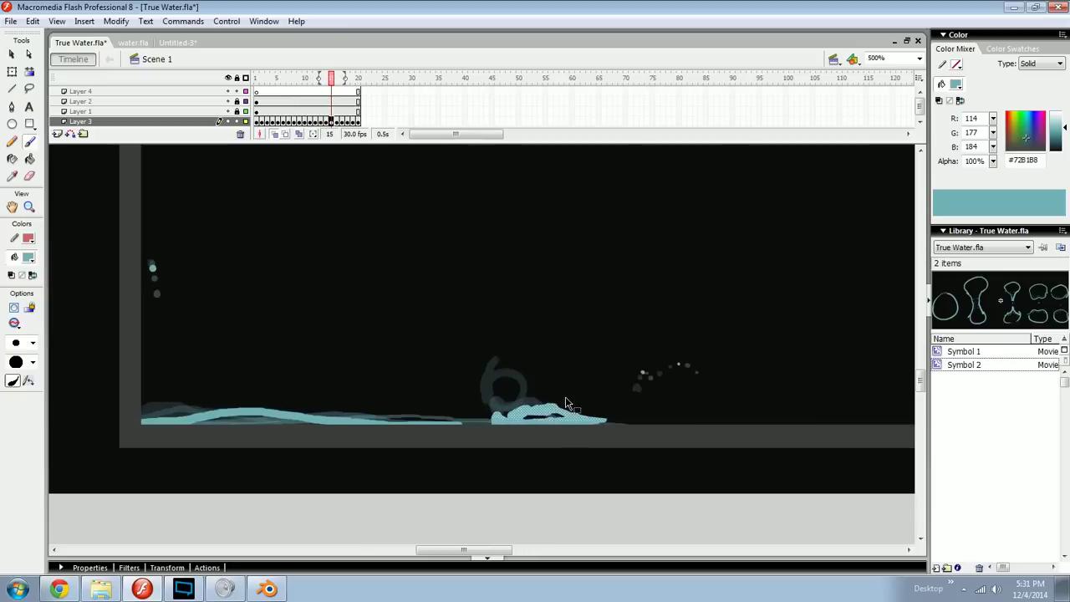
Step: Draw a lower, wider splash with small crests along the container floor on frame 16, checking against frames 14 and 15
{"action": "key", "text": "comma"}
{"action": "key", "text": "period"}
{"action": "key", "text": "comma"}
{"action": "key", "text": "comma"}
{"action": "key", "text": "period"}
{"action": "key", "text": "period"}
{"action": "key", "text": "period"}
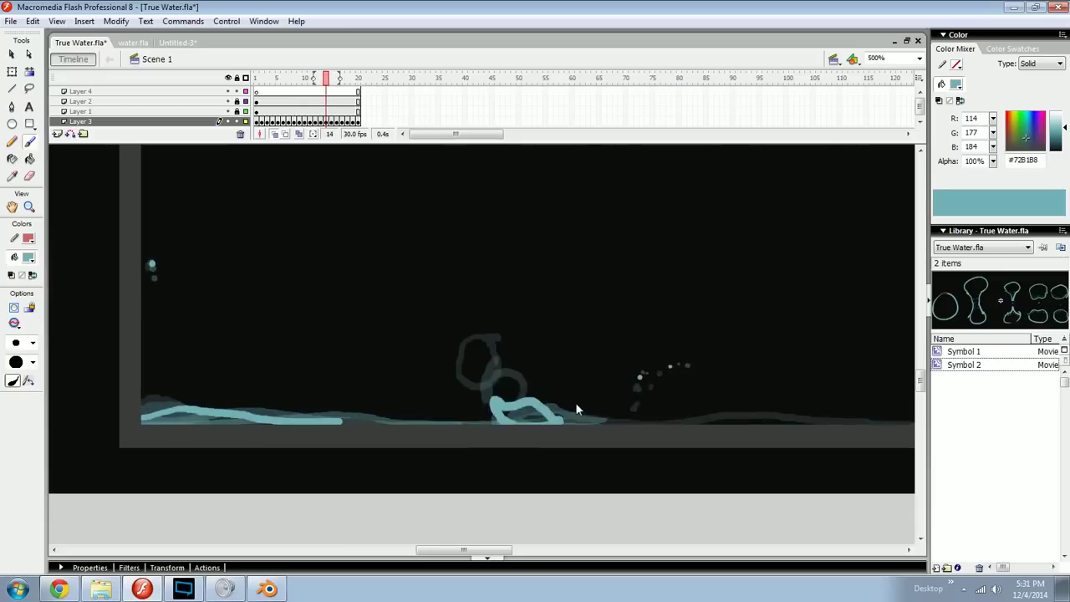
{"action": "left_click_drag", "start_coordinate": [522, 415], "coordinate": [505, 412]}
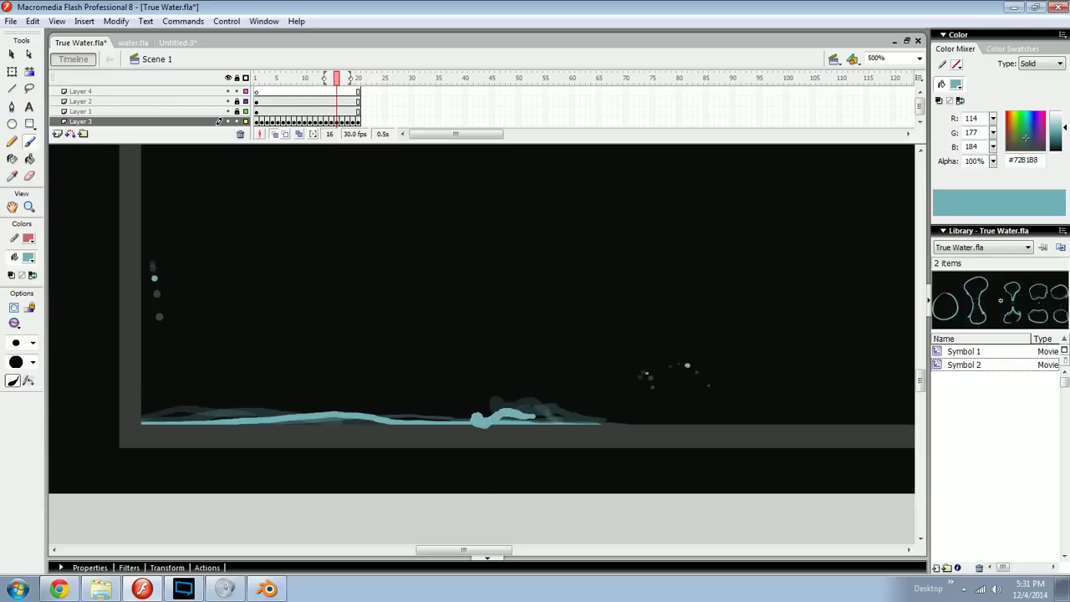
{"action": "left_click_drag", "start_coordinate": [568, 412], "coordinate": [551, 420]}
Step: Compare the splash on frame 16 with the splashes on frames 14 and 15
{"action": "key", "text": "comma"}
{"action": "key", "text": "period"}
{"action": "key", "text": "comma"}
{"action": "key", "text": "comma"}
{"action": "key", "text": "period"}
{"action": "key", "text": "period"}
{"action": "key", "text": "comma"}
{"action": "key", "text": "comma"}
{"action": "key", "text": "period"}
{"action": "key", "text": "period"}
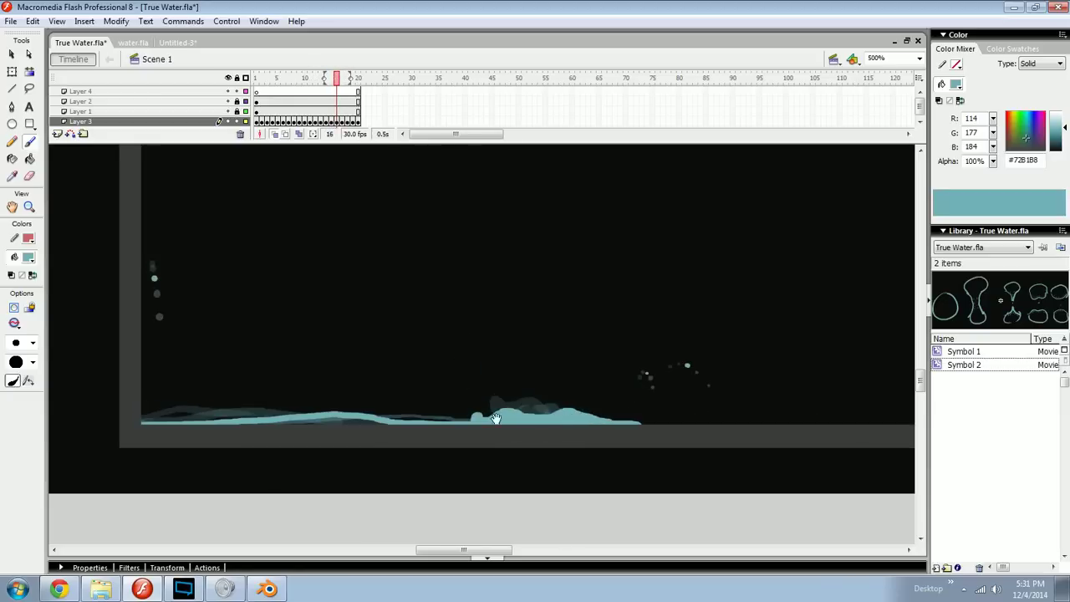
Step: Review the earlier frames and close the underside of the left-hand wave on frame 14 with a stroke along the floor
{"action": "left_click_drag", "start_coordinate": [504, 417], "coordinate": [610, 469]}
{"action": "left_click_drag", "start_coordinate": [421, 463], "coordinate": [476, 443]}
{"action": "key", "text": "comma"}
{"action": "key", "text": "comma"}
{"action": "key", "text": "comma"}
{"action": "key", "text": "comma"}
{"action": "key", "text": "comma"}
{"action": "key", "text": "comma"}
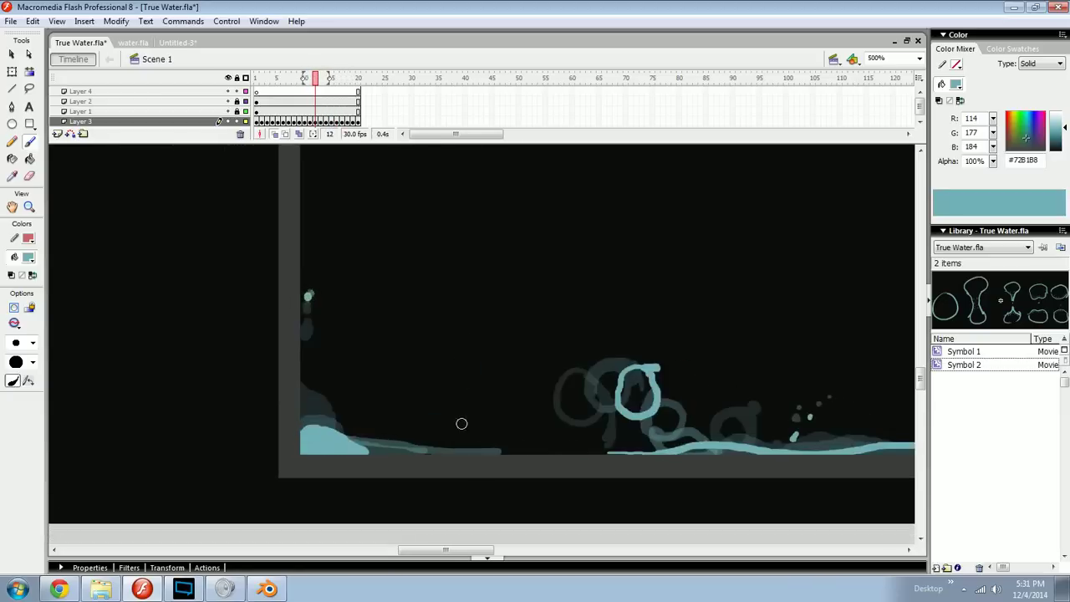
{"action": "key", "text": "period"}
{"action": "key", "text": "period"}
{"action": "key", "text": "period"}
{"action": "key", "text": "period"}
{"action": "left_click_drag", "start_coordinate": [295, 448], "coordinate": [430, 458]}
Step: Close the underside of the left-hand wave along the container floor on frames 15, 16 and 17
{"action": "key", "text": "period"}
{"action": "left_click_drag", "start_coordinate": [315, 452], "coordinate": [502, 454]}
{"action": "key", "text": "period"}
{"action": "left_click_drag", "start_coordinate": [371, 455], "coordinate": [537, 449]}
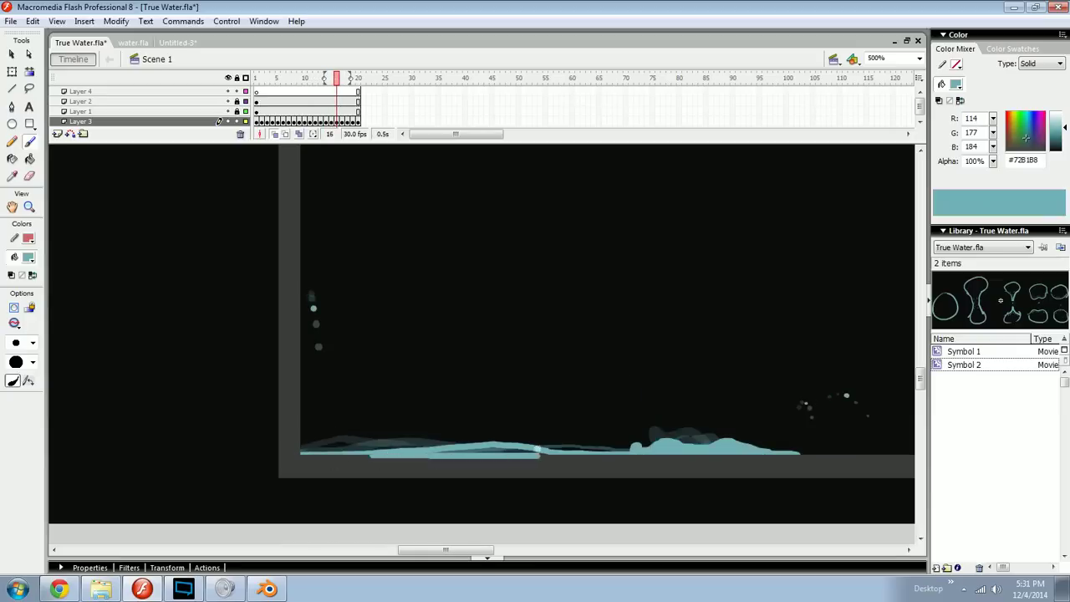
{"action": "key", "text": "period"}
{"action": "left_click_drag", "start_coordinate": [435, 451], "coordinate": [688, 461]}
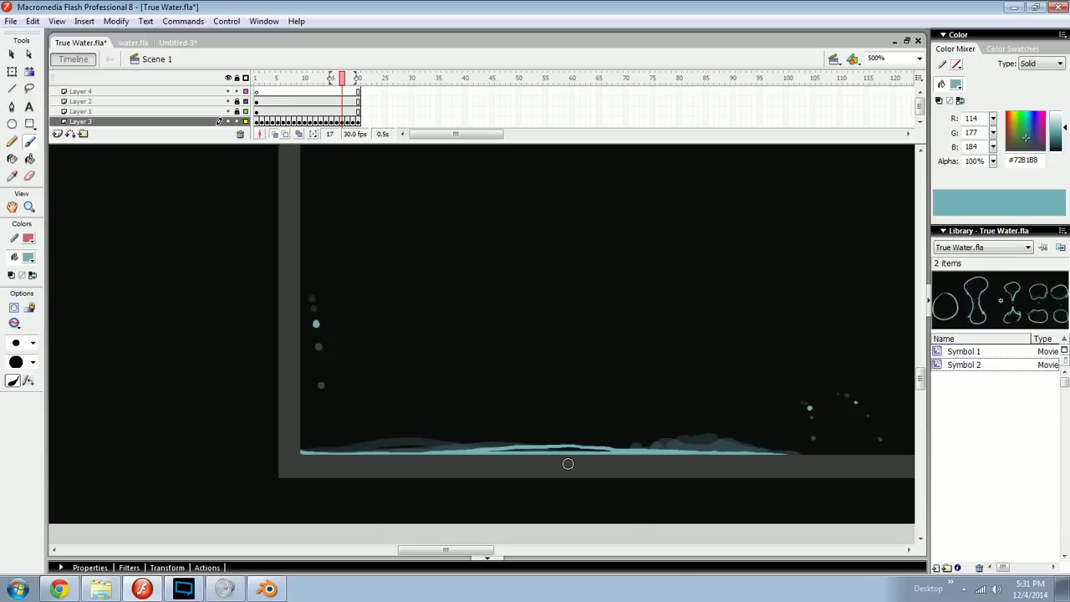
Step: Paint the low wave on frame 18 solid with strokes along the container floor and beneath its crest
{"action": "key", "text": "period"}
{"action": "left_click_drag", "start_coordinate": [336, 454], "coordinate": [478, 457]}
{"action": "key", "text": "ctrl+z"}
{"action": "left_click_drag", "start_coordinate": [361, 454], "coordinate": [773, 456]}
{"action": "mouse_move", "coordinate": [685, 451]}
{"action": "left_mouse_down"}
{"action": "mouse_move", "coordinate": [823, 453]}
{"action": "mouse_move", "coordinate": [686, 448]}
{"action": "left_mouse_up"}
{"action": "key", "text": "ctrl+z"}
{"action": "left_click_drag", "start_coordinate": [554, 440], "coordinate": [790, 448]}
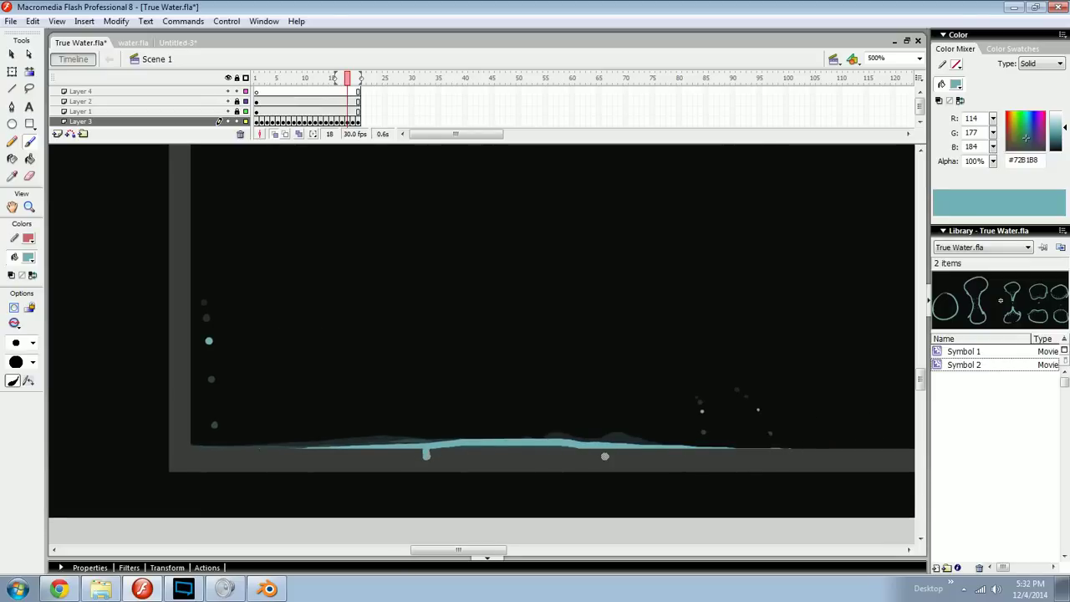
{"action": "left_click_drag", "start_coordinate": [575, 448], "coordinate": [430, 450]}
{"action": "key", "text": "F8"}
{"action": "left_click", "coordinate": [613, 328]}
{"action": "key", "text": "ctrl+minus"}
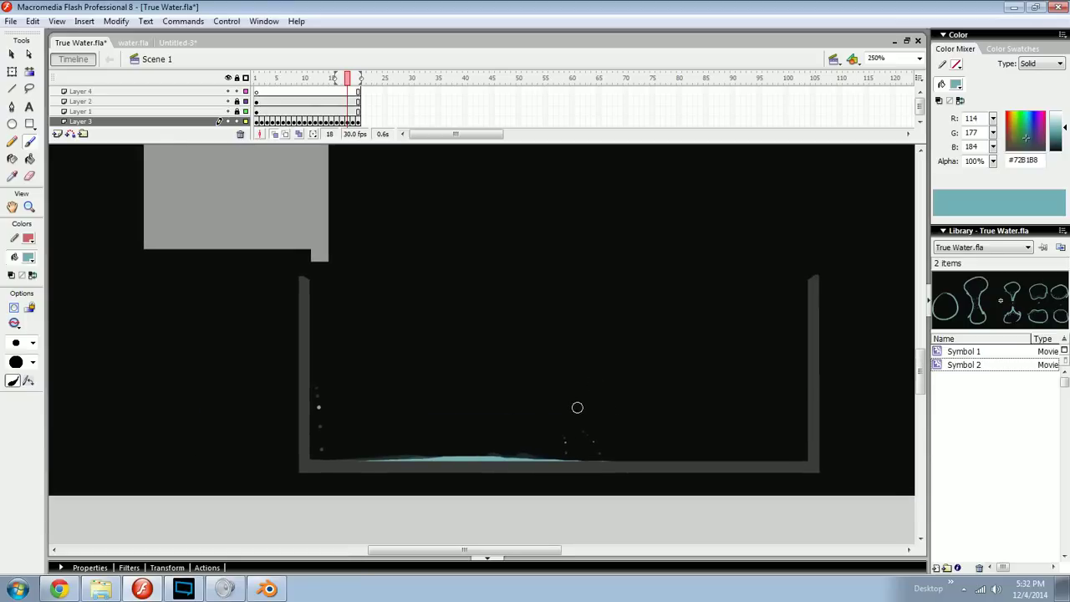
Step: Paint in the hollow middle of the wave on frame 17
{"action": "key", "text": "comma"}
{"action": "key", "text": "ctrl+equal"}
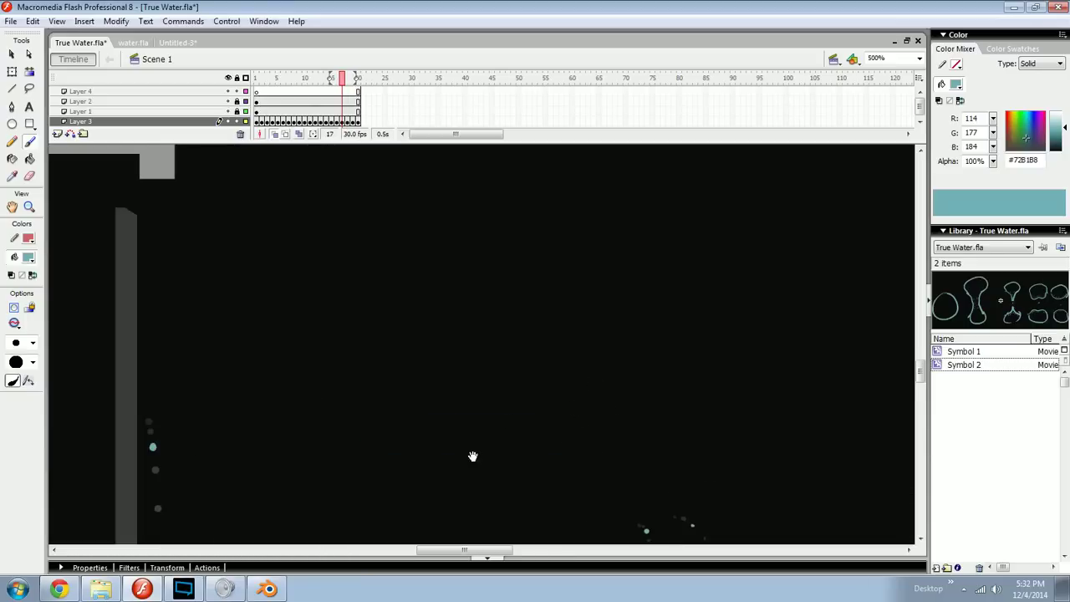
{"action": "left_click_drag", "start_coordinate": [460, 458], "coordinate": [614, 291]}
{"action": "left_click_drag", "start_coordinate": [491, 404], "coordinate": [614, 407]}
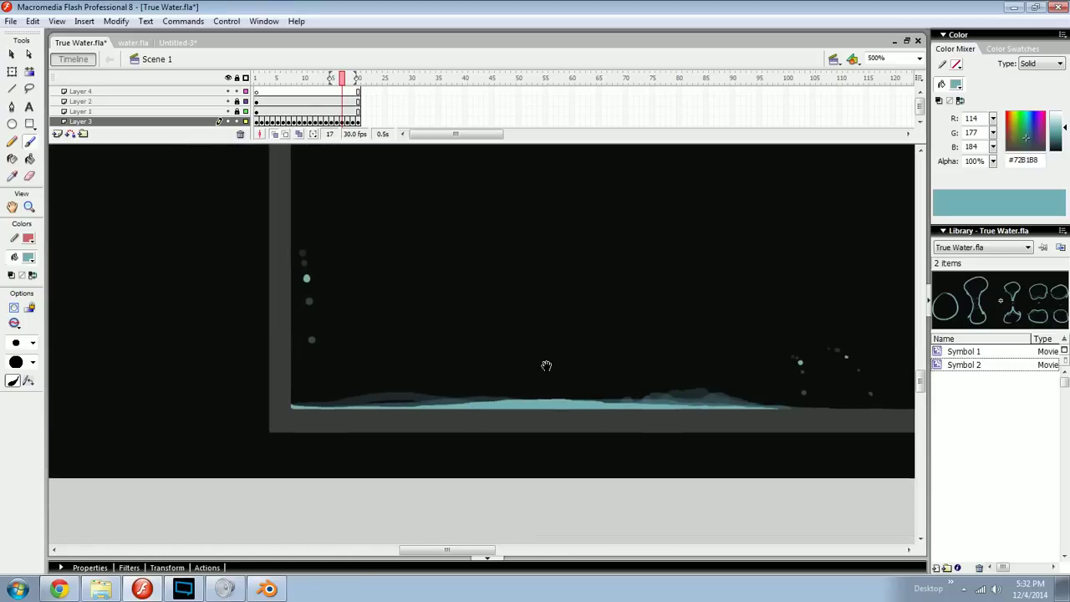
Step: Return to the early frames and fill the hollow blob outline beside the pipe on frame 4 with the Paint Bucket
{"action": "key", "text": "ctrl+minus"}
{"action": "key", "text": "comma"}
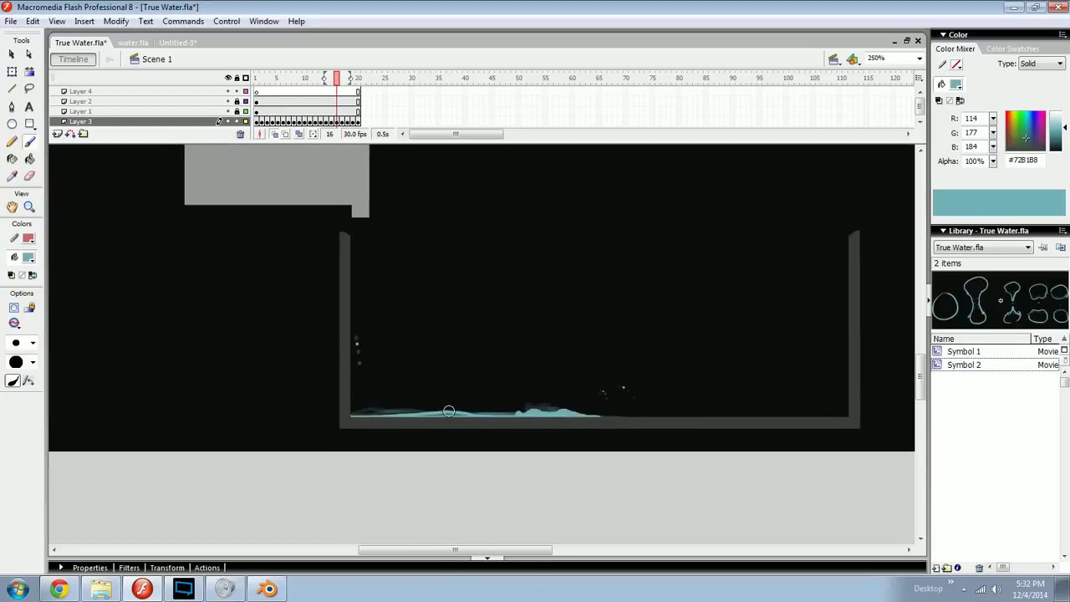
{"action": "key", "text": "k"}
{"action": "key", "text": "comma"}
{"action": "key", "text": "comma"}
{"action": "key", "text": "comma"}
{"action": "key", "text": "comma"}
{"action": "key", "text": "comma"}
{"action": "key", "text": "comma"}
{"action": "key", "text": "comma"}
{"action": "key", "text": "comma"}
{"action": "key", "text": "comma"}
{"action": "key", "text": "comma"}
{"action": "key", "text": "comma"}
{"action": "key", "text": "comma"}
{"action": "key", "text": "comma"}
{"action": "left_click_drag", "start_coordinate": [410, 191], "coordinate": [422, 252]}
{"action": "key", "text": "comma"}
{"action": "key", "text": "period"}
{"action": "key", "text": "period"}
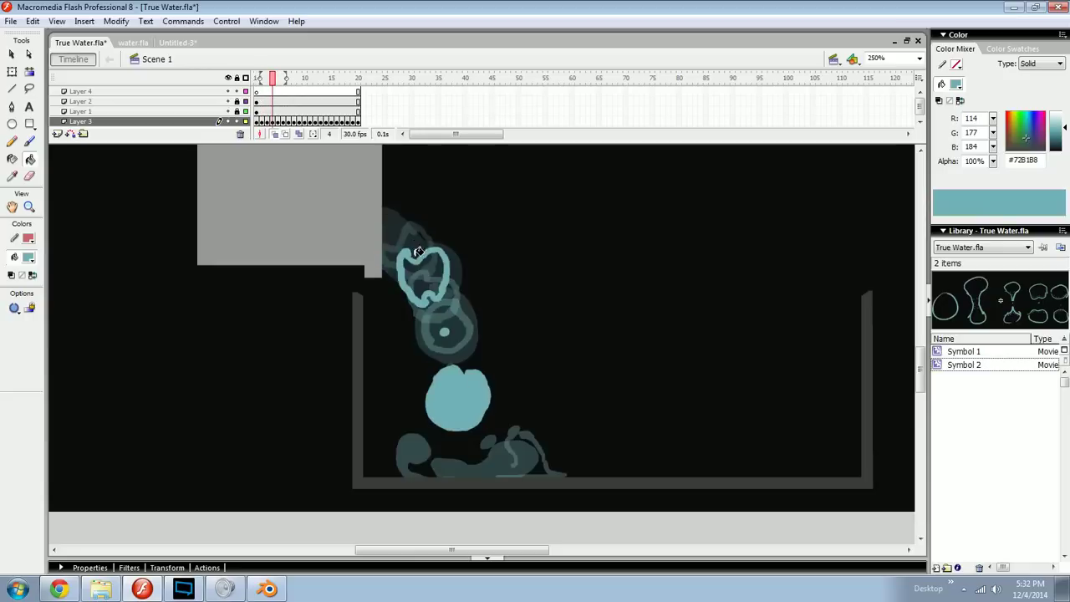
{"action": "left_click", "coordinate": [417, 248]}
Step: Fill the remaining hollow blob, splash and wave outlines frame by frame through frame 15
{"action": "key", "text": "period"}
{"action": "key", "text": "period"}
{"action": "key", "text": "period"}
{"action": "key", "text": "period"}
{"action": "key", "text": "period"}
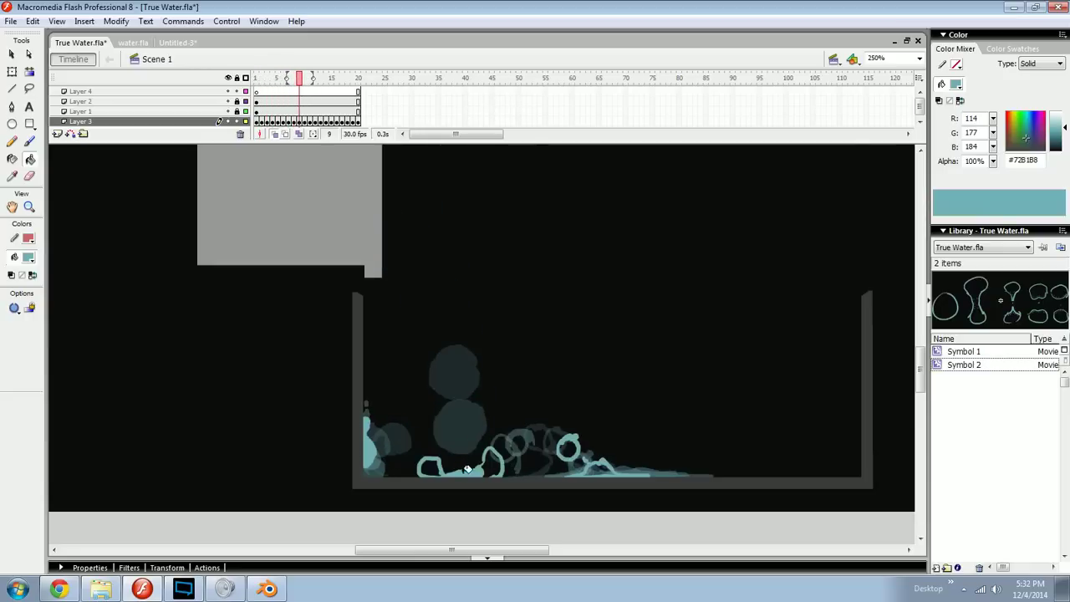
{"action": "key", "text": "period"}
{"action": "key", "text": "period"}
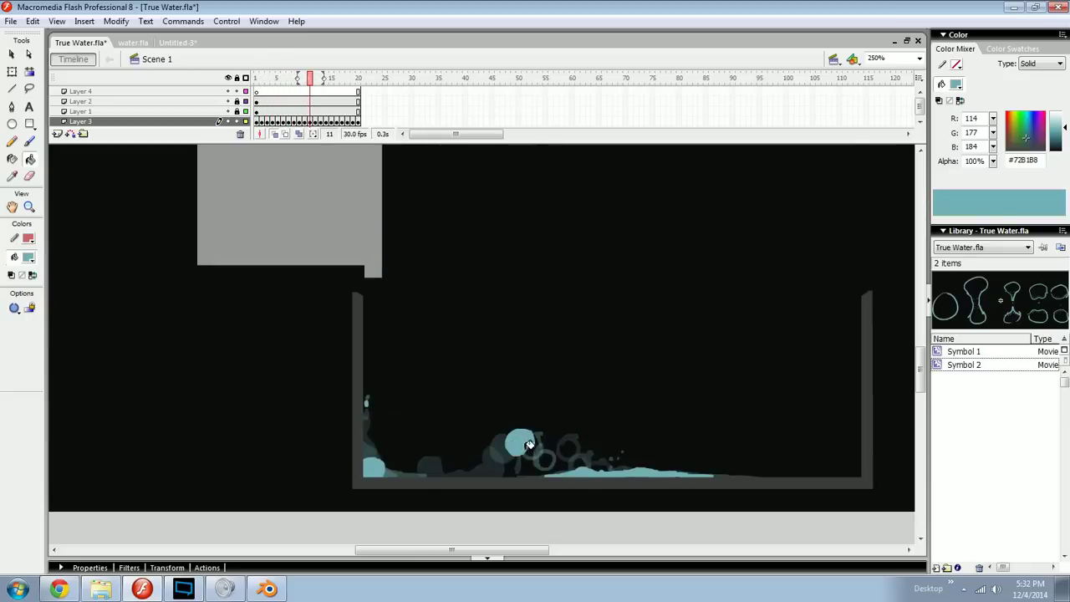
{"action": "key", "text": "period"}
{"action": "key", "text": "period"}
{"action": "key", "text": "period"}
{"action": "key", "text": "period"}
Step: Brush two low crests onto the frame 17 water, extending it right along the floor with a tapering end
{"action": "mouse_move", "coordinate": [584, 474]}
{"action": "left_mouse_down"}
{"action": "mouse_move", "coordinate": [568, 453]}
{"action": "mouse_move", "coordinate": [604, 287]}
{"action": "left_mouse_up"}
{"action": "key", "text": "b"}
{"action": "key", "text": "ctrl+equal"}
{"action": "key", "text": "comma"}
{"action": "key", "text": "period"}
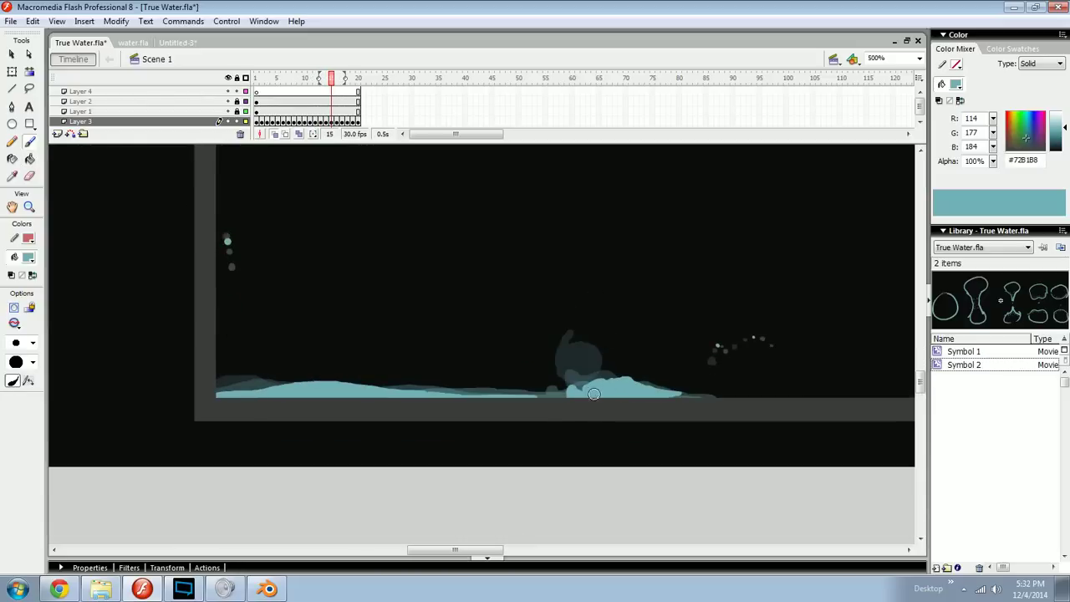
{"action": "key", "text": "period"}
{"action": "key", "text": "period"}
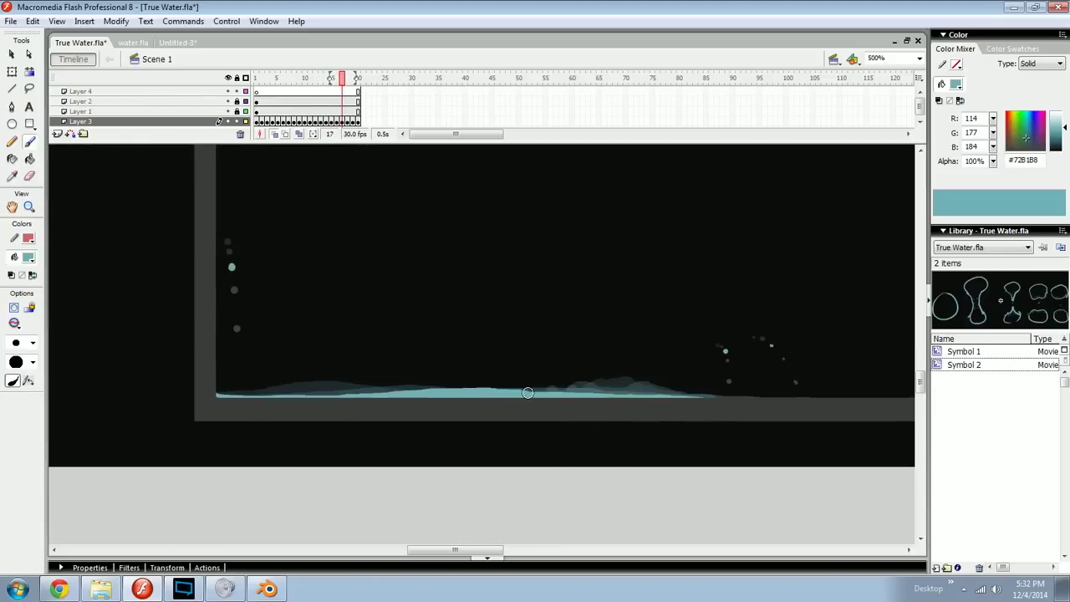
{"action": "left_click_drag", "start_coordinate": [581, 393], "coordinate": [765, 398]}
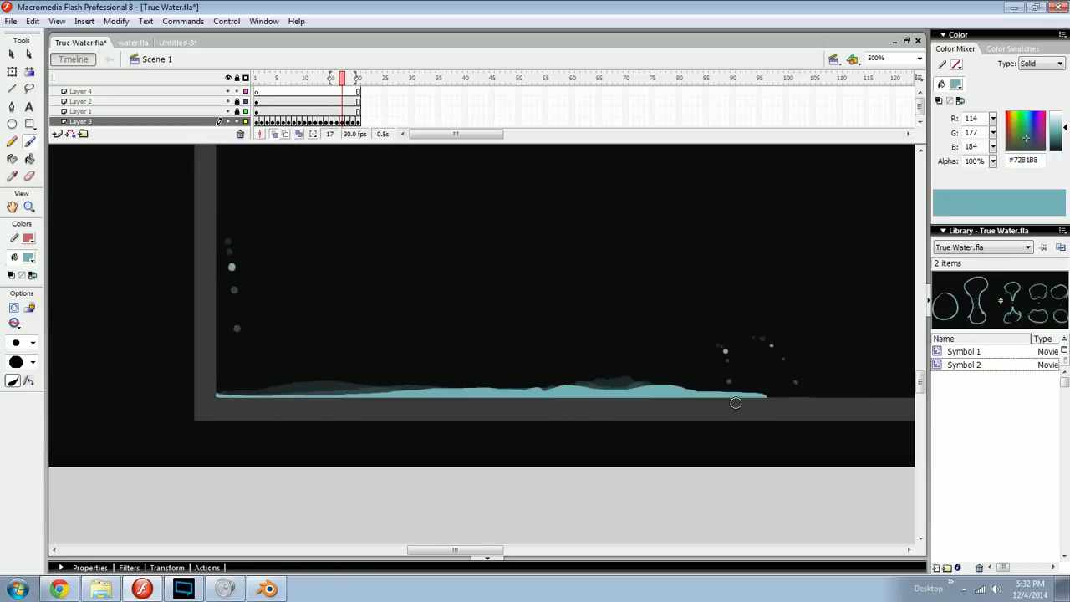
Step: Compare the spreading water on frames 16, 17 and 18
{"action": "key", "text": "comma"}
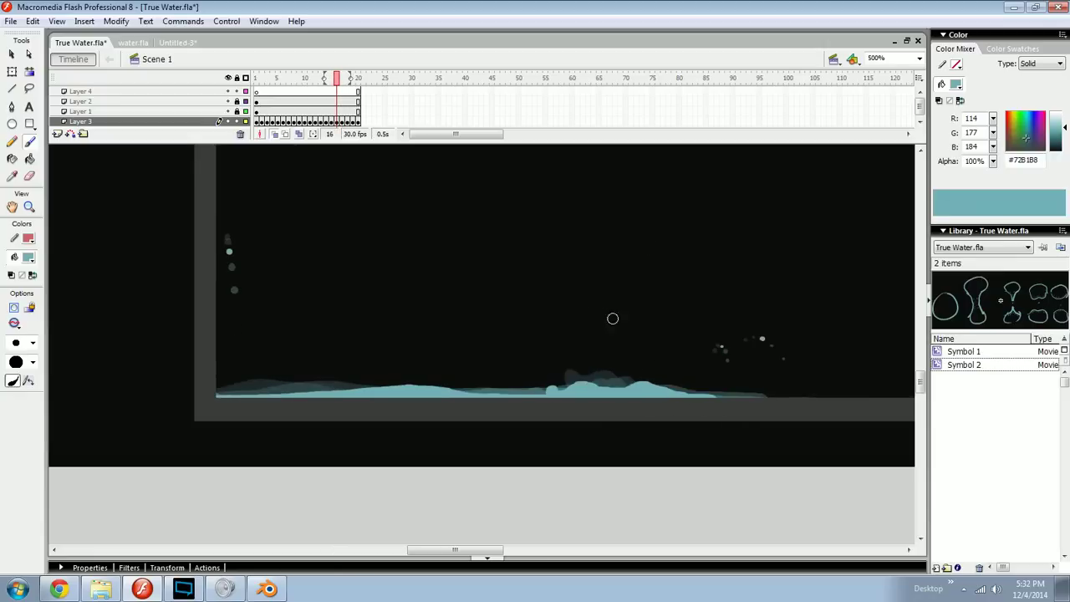
{"action": "key", "text": "period"}
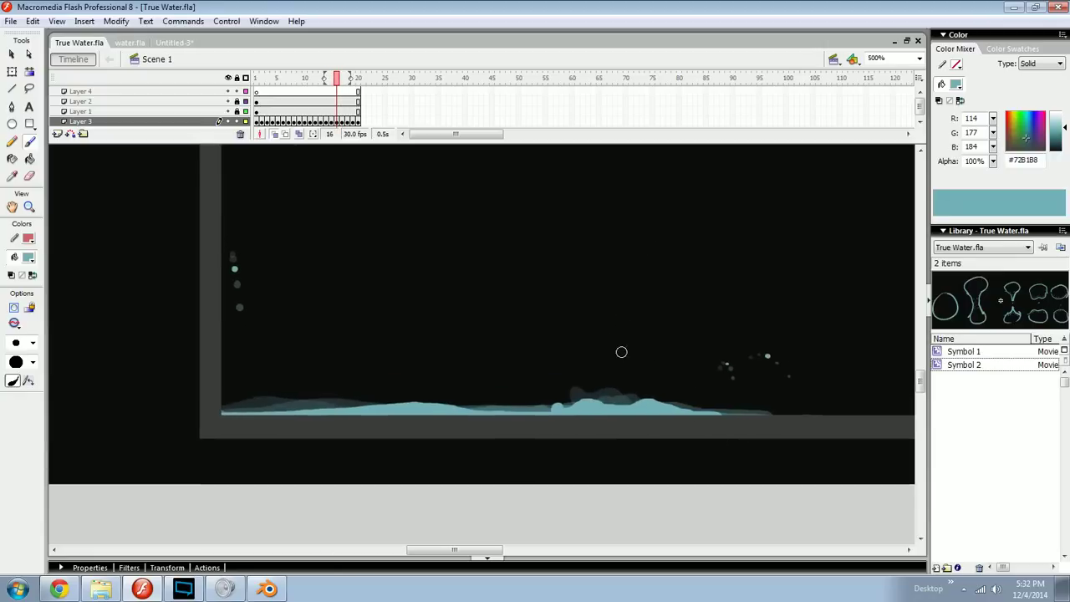
{"action": "key", "text": "period"}
{"action": "key", "text": "comma"}
{"action": "key", "text": "period"}
{"action": "key", "text": "comma"}
{"action": "key", "text": "comma"}
{"action": "key", "text": "period"}
{"action": "key", "text": "period"}
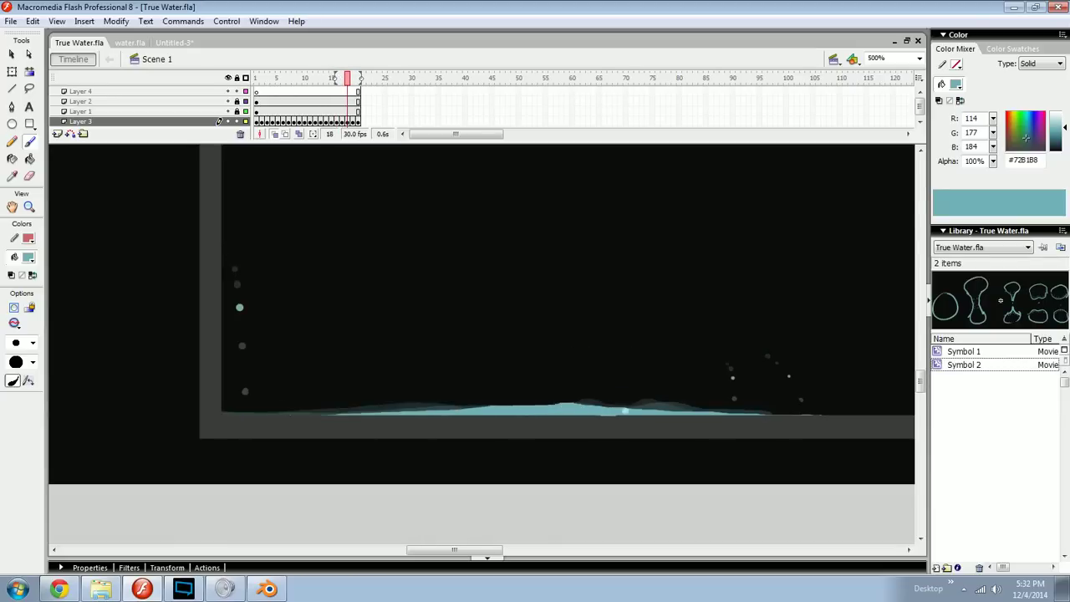
Step: Shape the right part of the frame 18 water into a second low crest that tapers down to the floor
{"action": "key", "text": "e"}
{"action": "mouse_move", "coordinate": [651, 398]}
{"action": "left_mouse_down"}
{"action": "mouse_move", "coordinate": [736, 396]}
{"action": "mouse_move", "coordinate": [745, 415]}
{"action": "mouse_move", "coordinate": [689, 412]}
{"action": "mouse_move", "coordinate": [707, 412]}
{"action": "mouse_move", "coordinate": [693, 394]}
{"action": "mouse_move", "coordinate": [664, 392]}
{"action": "left_mouse_up"}
{"action": "key", "text": "v"}
{"action": "key", "text": "n"}
{"action": "key", "text": "e"}
{"action": "key", "text": "n"}
{"action": "key", "text": "b"}
{"action": "key", "text": "e"}
{"action": "left_click_drag", "start_coordinate": [742, 387], "coordinate": [642, 412]}
{"action": "key", "text": "v"}
{"action": "key", "text": "b"}
{"action": "left_click_drag", "start_coordinate": [555, 432], "coordinate": [619, 434]}
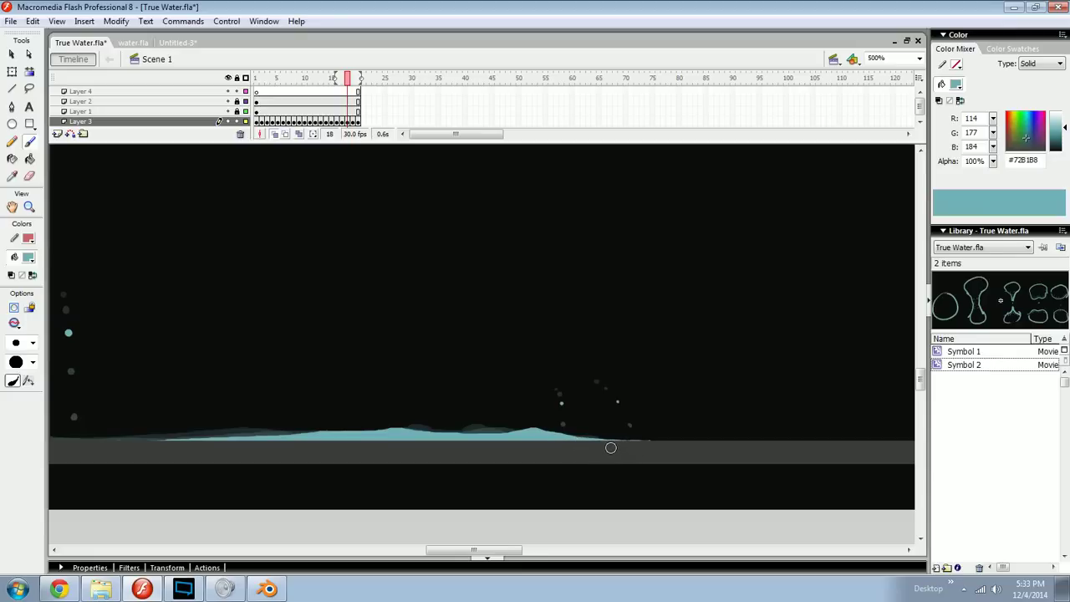
Step: Paint thin strokes of water along the floor past frame 18 and play the animation
{"action": "key", "text": "."}
{"action": "key", "text": "."}
{"action": "left_click_drag", "start_coordinate": [571, 438], "coordinate": [650, 444]}
{"action": "left_click_drag", "start_coordinate": [571, 439], "coordinate": [673, 441]}
{"action": "key", "text": "Return"}
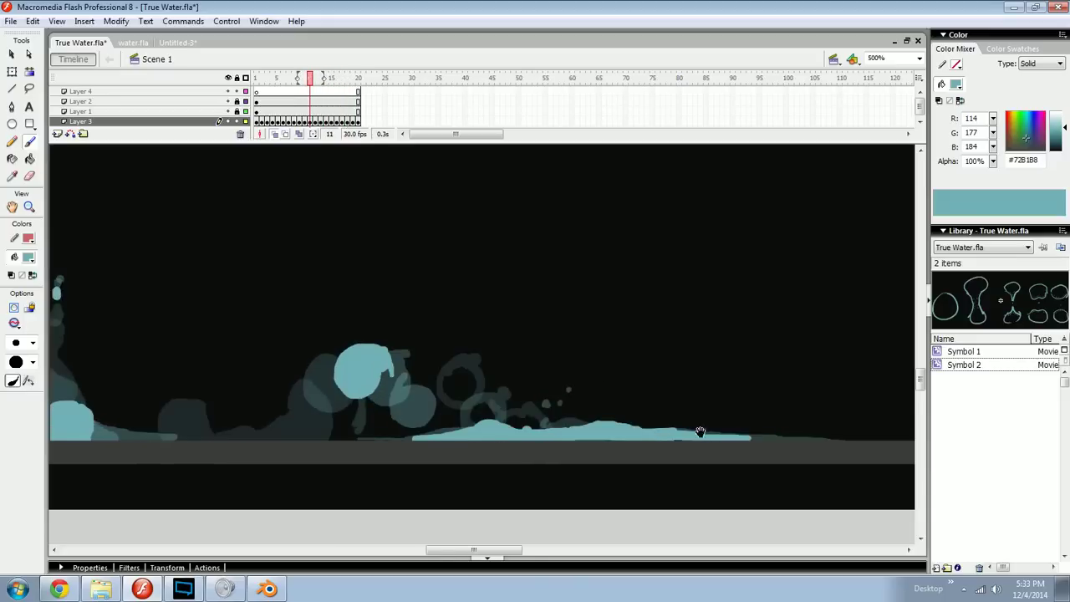
Step: Close the underside of the wide wave on frame 12 along the floor and fill its hollow areas
{"action": "left_click_drag", "start_coordinate": [284, 444], "coordinate": [632, 442]}
{"action": "key", "text": "k"}
{"action": "left_click", "coordinate": [532, 435]}
{"action": "left_click", "coordinate": [351, 429]}
{"action": "key", "text": "b"}
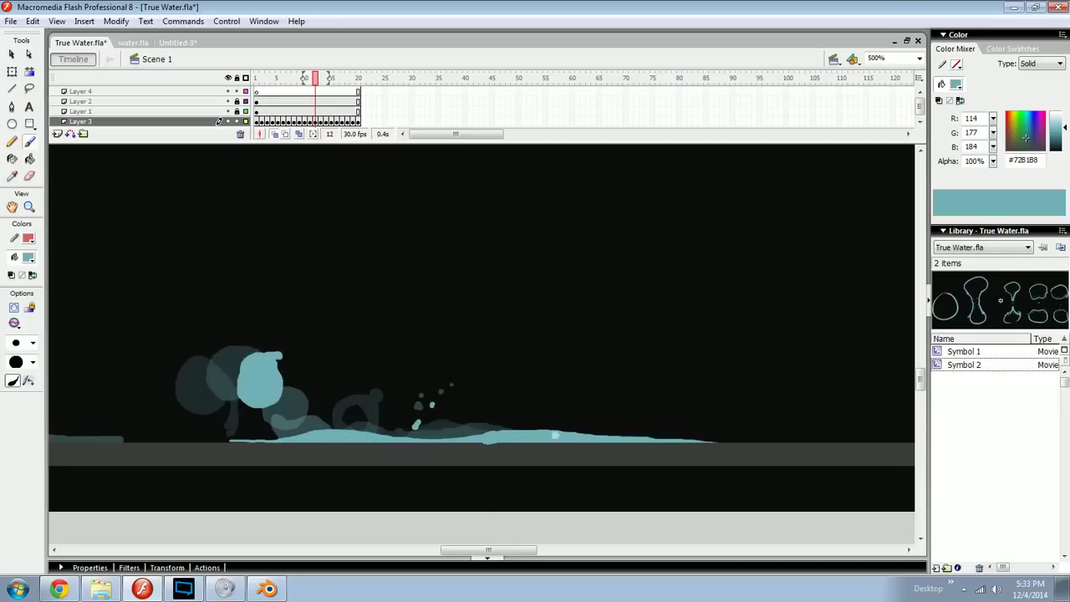
Step: Close the wide right-hand wave on frame 13 with long strokes along the container floor
{"action": "key", "text": "."}
{"action": "key", "text": "."}
{"action": "left_click_drag", "start_coordinate": [328, 424], "coordinate": [434, 404]}
{"action": "key", "text": "."}
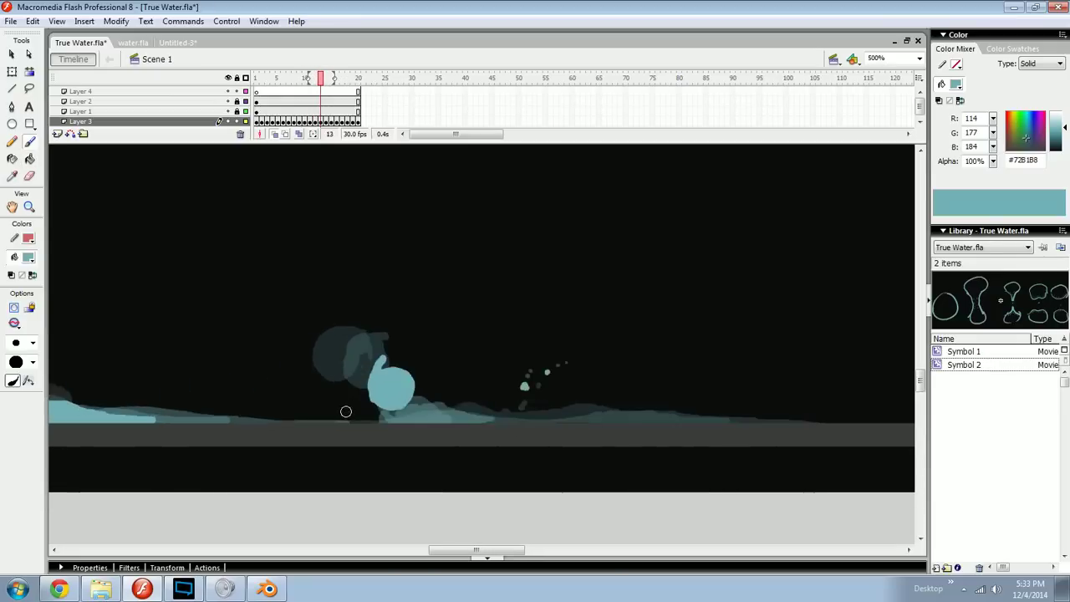
{"action": "left_click_drag", "start_coordinate": [334, 421], "coordinate": [901, 430]}
{"action": "left_click_drag", "start_coordinate": [872, 428], "coordinate": [802, 428]}
Step: Paint a thin layer of water along the floor to the right of the splash on frame 14
{"action": "key", "text": "."}
{"action": "mouse_move", "coordinate": [625, 423]}
{"action": "left_mouse_down"}
{"action": "mouse_move", "coordinate": [556, 436]}
{"action": "mouse_move", "coordinate": [790, 434]}
{"action": "mouse_move", "coordinate": [668, 424]}
{"action": "mouse_move", "coordinate": [796, 424]}
{"action": "mouse_move", "coordinate": [394, 428]}
{"action": "left_mouse_up"}
{"action": "key", "text": "."}
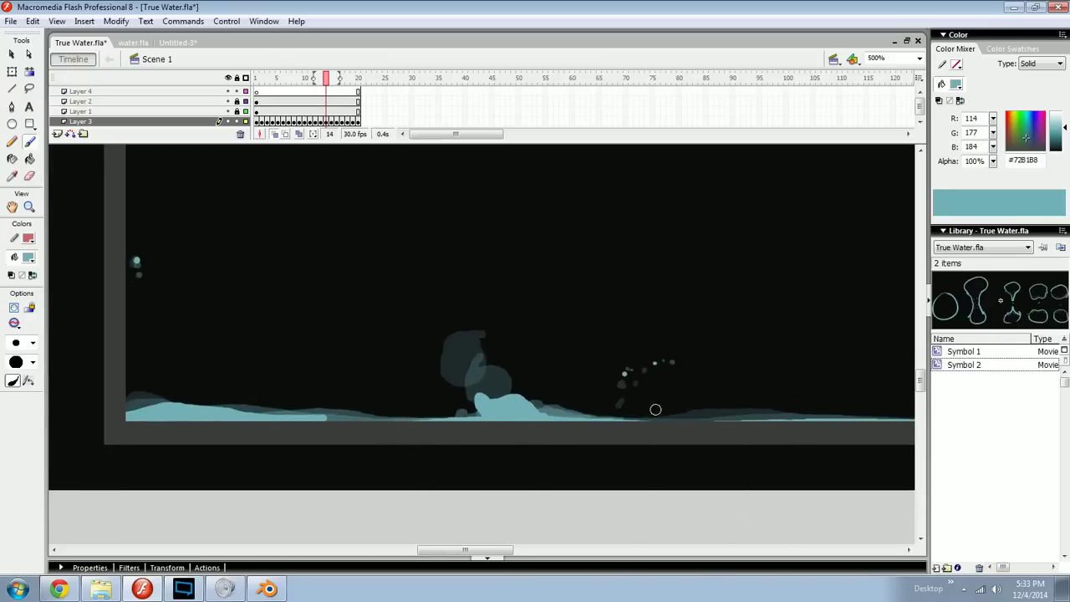
{"action": "left_click_drag", "start_coordinate": [663, 425], "coordinate": [721, 425]}
{"action": "mouse_move", "coordinate": [637, 422]}
{"action": "left_mouse_down"}
{"action": "mouse_move", "coordinate": [749, 415]}
{"action": "mouse_move", "coordinate": [584, 435]}
{"action": "left_mouse_up"}
Step: Examine the frame 14 water across the whole container and compare it with frame 15
{"action": "key", "text": "ctrl+minus"}
{"action": "key", "text": "ctrl+minus"}
{"action": "key", "text": "ctrl+equal"}
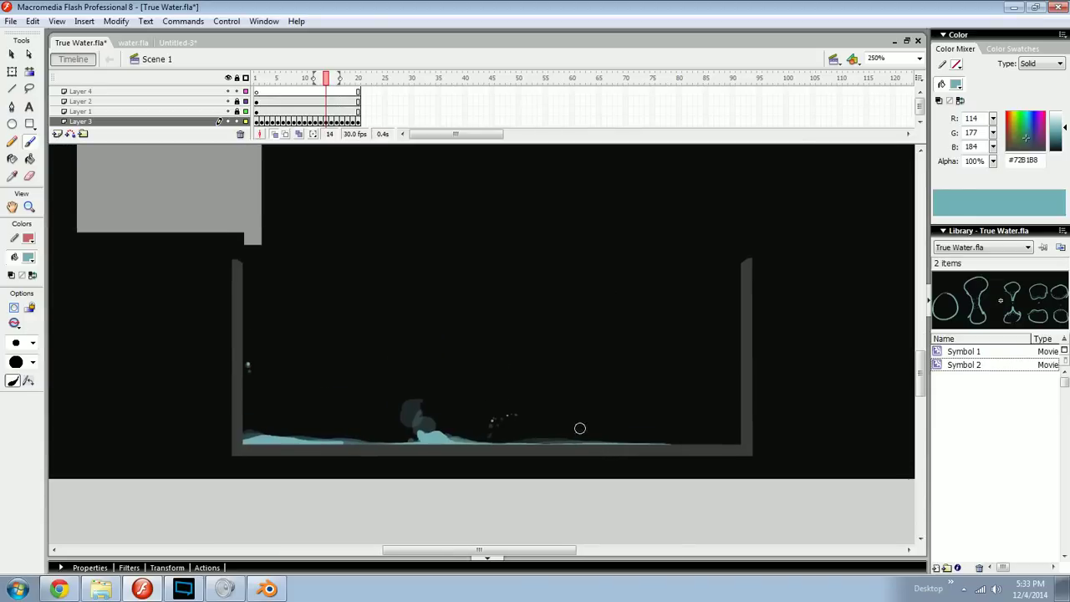
{"action": "key", "text": "period"}
{"action": "key", "text": "comma"}
{"action": "left_click_drag", "start_coordinate": [478, 419], "coordinate": [581, 399]}
{"action": "key", "text": "ctrl+equal"}
{"action": "left_click_drag", "start_coordinate": [763, 399], "coordinate": [681, 359]}
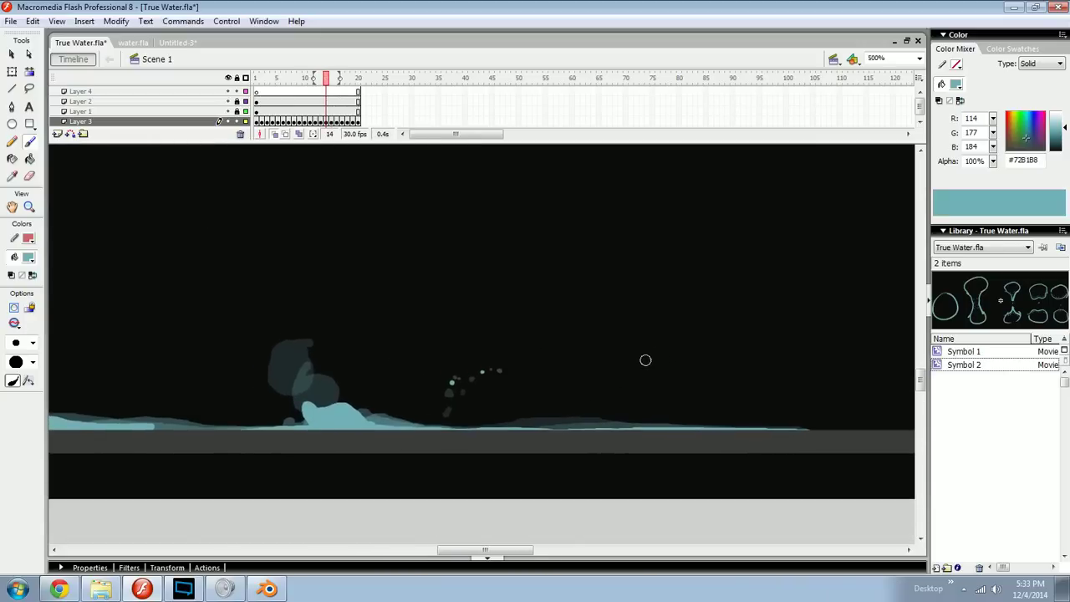
Step: Extend the frame 15 splash with a thin layer of water running right along the floor, using frames 13 and 14 as reference
{"action": "key", "text": "period"}
{"action": "key", "text": "comma"}
{"action": "key", "text": "comma"}
{"action": "key", "text": "period"}
{"action": "key", "text": "period"}
{"action": "left_click_drag", "start_coordinate": [276, 442], "coordinate": [386, 420]}
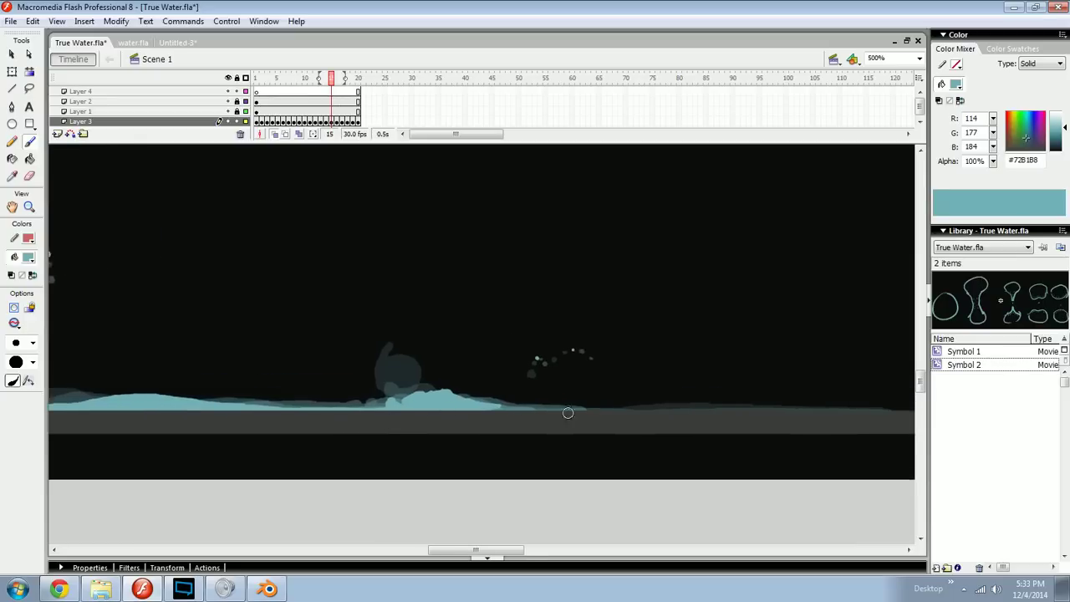
{"action": "mouse_move", "coordinate": [473, 407]}
{"action": "left_mouse_down"}
{"action": "mouse_move", "coordinate": [817, 407]}
{"action": "mouse_move", "coordinate": [813, 417]}
{"action": "mouse_move", "coordinate": [649, 412]}
{"action": "left_mouse_up"}
Step: Compare the thin floor layer on frame 15 with the water on frames 13 and 14
{"action": "key", "text": "comma"}
{"action": "key", "text": "period"}
{"action": "key", "text": "comma"}
{"action": "key", "text": "comma"}
{"action": "key", "text": "period"}
{"action": "key", "text": "period"}
{"action": "key", "text": "comma"}
{"action": "key", "text": "comma"}
{"action": "key", "text": "period"}
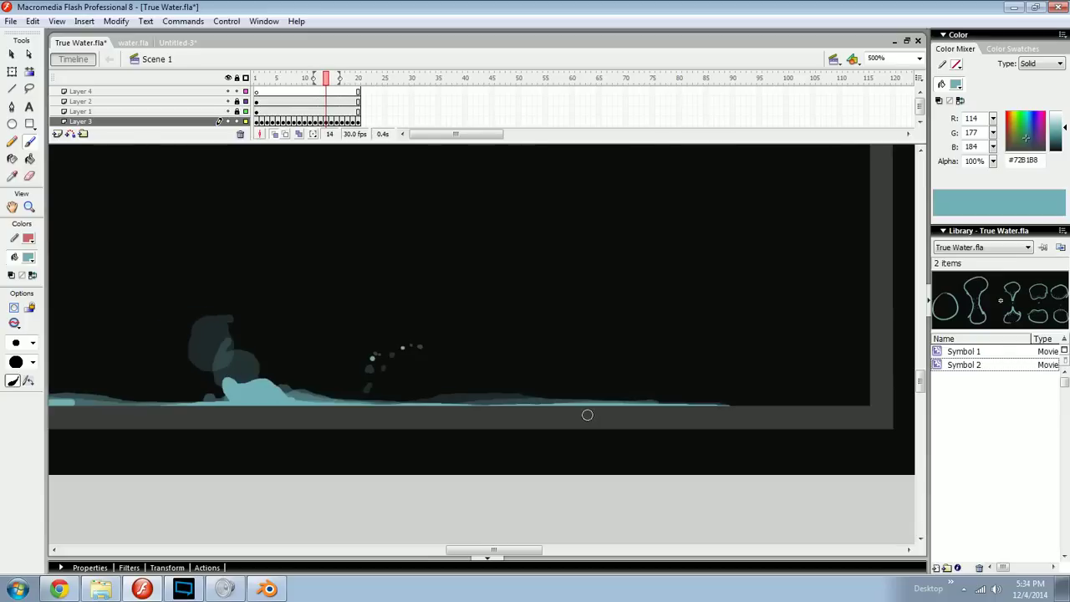
Step: Extend the thin layer of water along the floor to the right of the splash on frame 14
{"action": "left_click_drag", "start_coordinate": [519, 411], "coordinate": [684, 404]}
{"action": "key", "text": "comma"}
{"action": "key", "text": "period"}
{"action": "key", "text": "period"}
Step: Continue the thin floor layer of frame 15 to the right, checking it against frame 14
{"action": "mouse_move", "coordinate": [565, 406]}
{"action": "left_mouse_down"}
{"action": "mouse_move", "coordinate": [607, 405]}
{"action": "mouse_move", "coordinate": [588, 393]}
{"action": "mouse_move", "coordinate": [648, 406]}
{"action": "mouse_move", "coordinate": [839, 408]}
{"action": "left_mouse_up"}
{"action": "key", "text": "e"}
{"action": "key", "text": "b"}
{"action": "key", "text": "comma"}
{"action": "key", "text": "period"}
{"action": "key", "text": "period"}
Step: Paint a thin water layer on frame 16 that joins the splash to the right container wall along the floor
{"action": "left_click_drag", "start_coordinate": [603, 408], "coordinate": [726, 408]}
{"action": "mouse_move", "coordinate": [641, 409]}
{"action": "left_mouse_down"}
{"action": "mouse_move", "coordinate": [867, 404]}
{"action": "mouse_move", "coordinate": [853, 351]}
{"action": "mouse_move", "coordinate": [868, 391]}
{"action": "left_mouse_up"}
{"action": "key", "text": "comma"}
{"action": "key", "text": "period"}
{"action": "key", "text": "ctrl+z"}
{"action": "left_click", "coordinate": [746, 399], "text": "ctrl"}
{"action": "key", "text": "ctrl+z"}
{"action": "key", "text": "ctrl+z"}
{"action": "key", "text": "ctrl+z"}
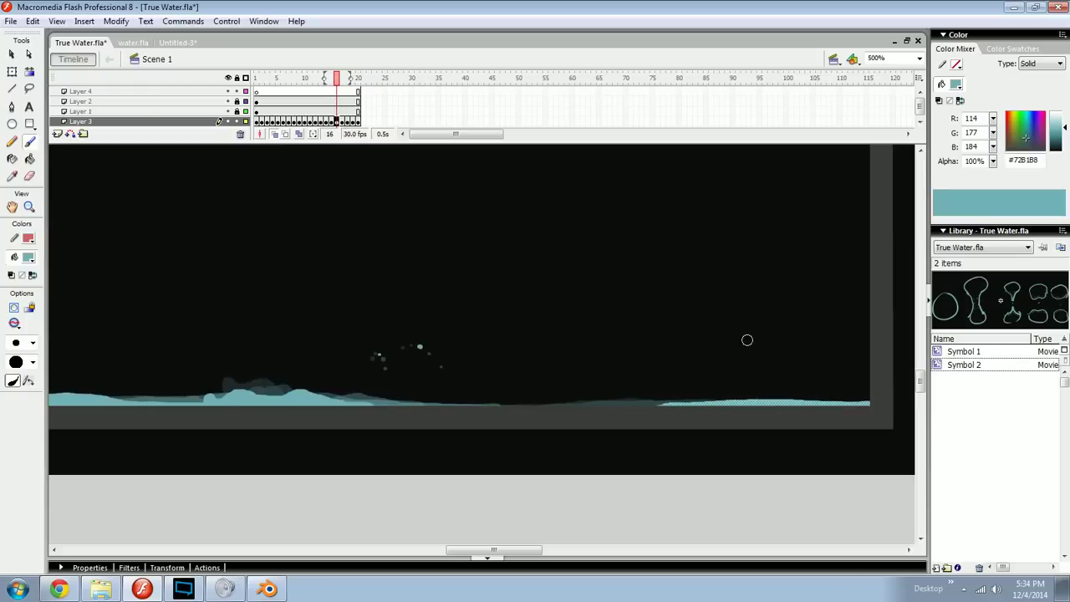
{"action": "left_click_drag", "start_coordinate": [752, 364], "coordinate": [807, 369]}
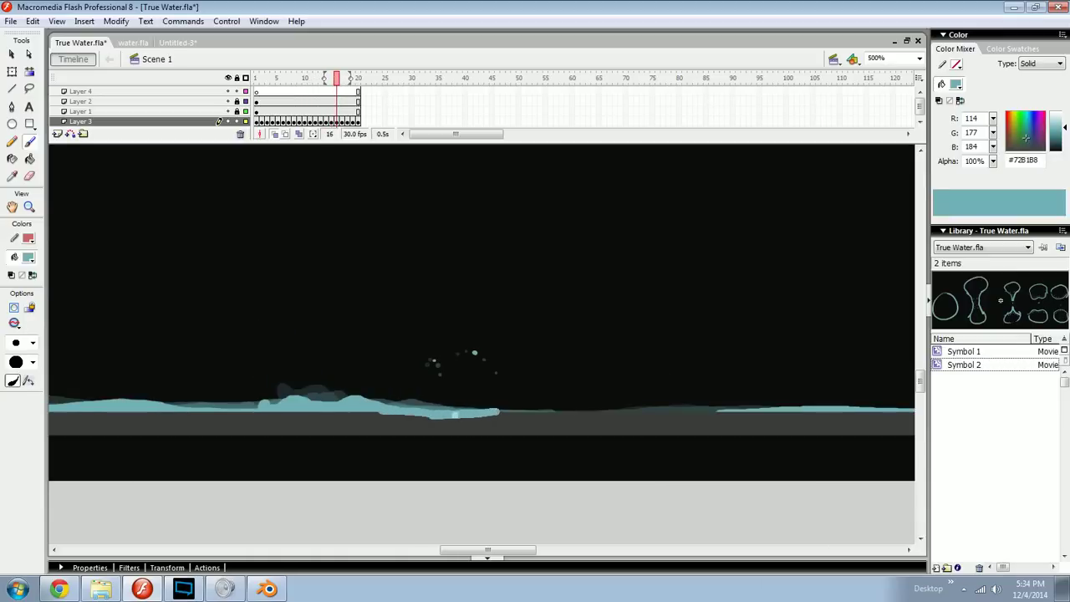
{"action": "left_click_drag", "start_coordinate": [643, 414], "coordinate": [745, 410]}
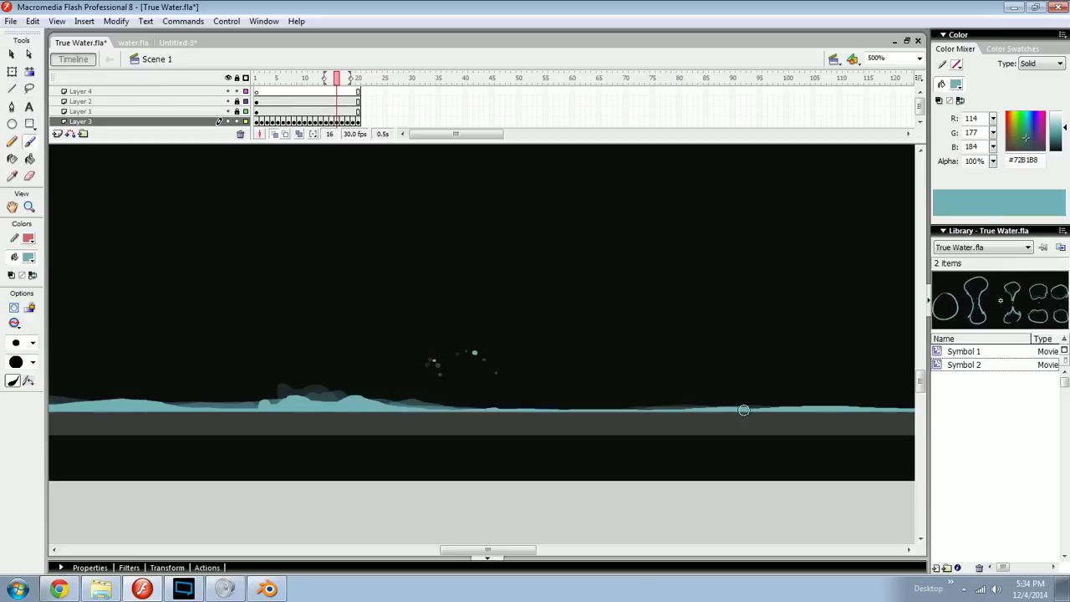
Step: Paint a continuous thin layer of water along the floor to the right of the splash on frame 17
{"action": "key", "text": "."}
{"action": "key", "text": "period"}
{"action": "left_click_drag", "start_coordinate": [434, 411], "coordinate": [802, 409]}
{"action": "key", "text": "space"}
{"action": "mouse_move", "coordinate": [832, 412]}
{"action": "left_mouse_down"}
{"action": "mouse_move", "coordinate": [613, 406]}
{"action": "mouse_move", "coordinate": [749, 402]}
{"action": "left_mouse_up"}
Step: Compare the floor water on frames 17 and 18 across the whole width of the container
{"action": "key", "text": "period"}
{"action": "key", "text": "space"}
{"action": "mouse_move", "coordinate": [377, 397]}
{"action": "left_mouse_down"}
{"action": "mouse_move", "coordinate": [628, 393]}
{"action": "mouse_move", "coordinate": [504, 410]}
{"action": "mouse_move", "coordinate": [868, 406]}
{"action": "left_mouse_up"}
{"action": "key", "text": "space"}
{"action": "key", "text": "comma"}
{"action": "key", "text": "period"}
{"action": "key", "text": "comma"}
{"action": "key", "text": "space"}
{"action": "left_click_drag", "start_coordinate": [377, 417], "coordinate": [604, 398]}
{"action": "key", "text": "space"}
{"action": "left_click_drag", "start_coordinate": [459, 396], "coordinate": [576, 409]}
Step: Review the splash and floor water from frame 20 back to frame 8
{"action": "key", "text": "comma"}
{"action": "key", "text": "period"}
{"action": "key", "text": "period"}
{"action": "key", "text": "period"}
{"action": "key", "text": "period"}
{"action": "key", "text": "comma"}
{"action": "key", "text": "comma"}
{"action": "key", "text": "comma"}
{"action": "key", "text": "comma"}
{"action": "key", "text": "comma"}
{"action": "key", "text": "comma"}
{"action": "key", "text": "comma"}
{"action": "key", "text": "comma"}
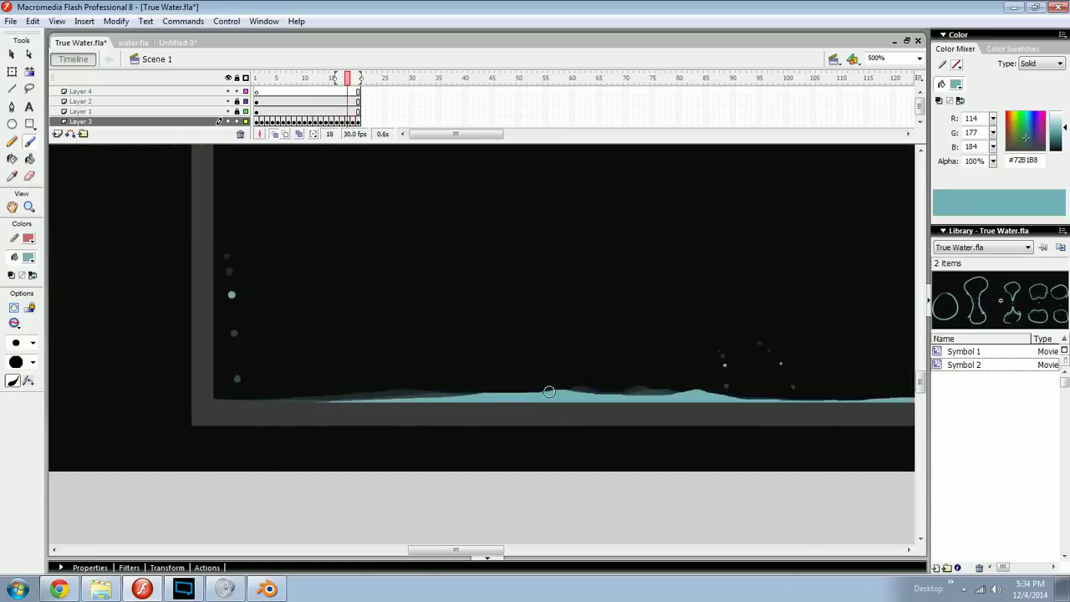
{"action": "key", "text": "comma"}
{"action": "key", "text": "comma"}
{"action": "key", "text": "comma"}
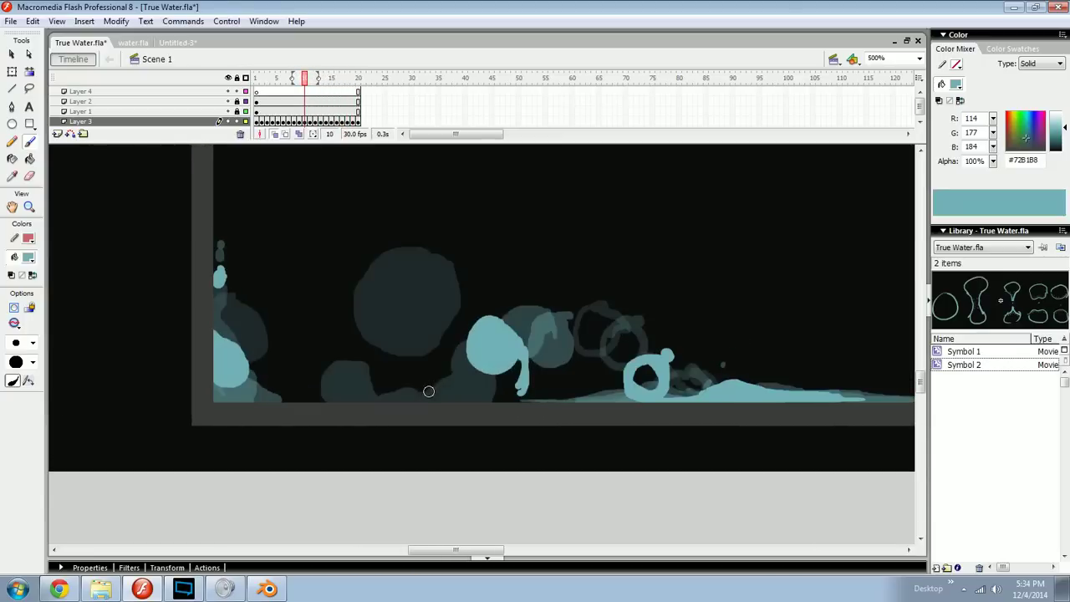
{"action": "key", "text": "comma"}
{"action": "key", "text": "comma"}
{"action": "key", "text": "period"}
{"action": "key", "text": "period"}
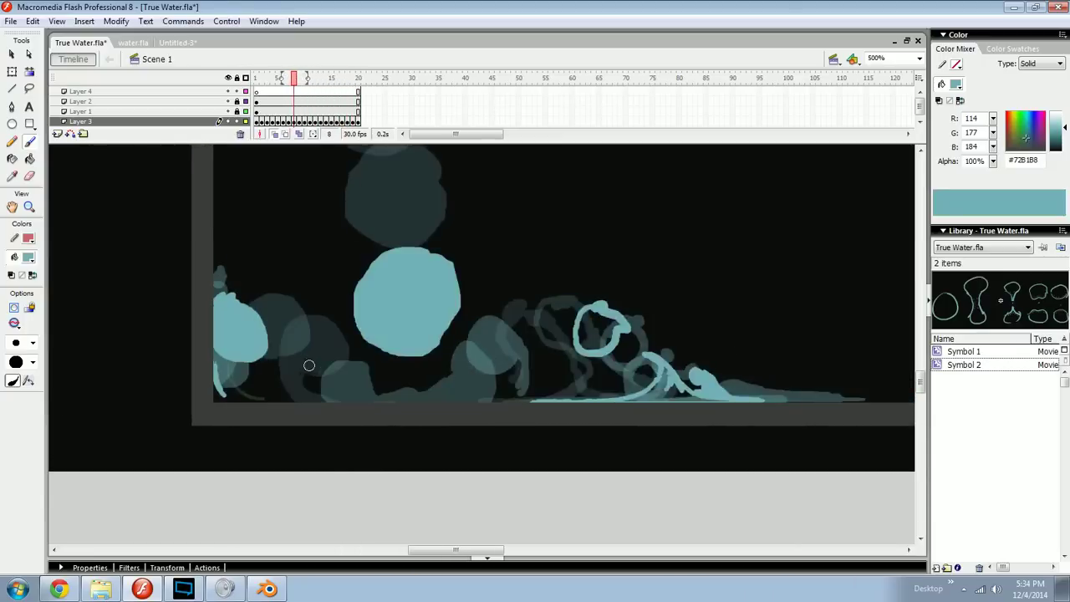
Step: Paint an oval blob outline above the left end of the splash on frame 10, using frames 8 and 9 as reference
{"action": "key", "text": "space"}
{"action": "left_click_drag", "start_coordinate": [338, 386], "coordinate": [423, 398]}
{"action": "key", "text": "period"}
{"action": "key", "text": "comma"}
{"action": "key", "text": "period"}
{"action": "key", "text": "comma"}
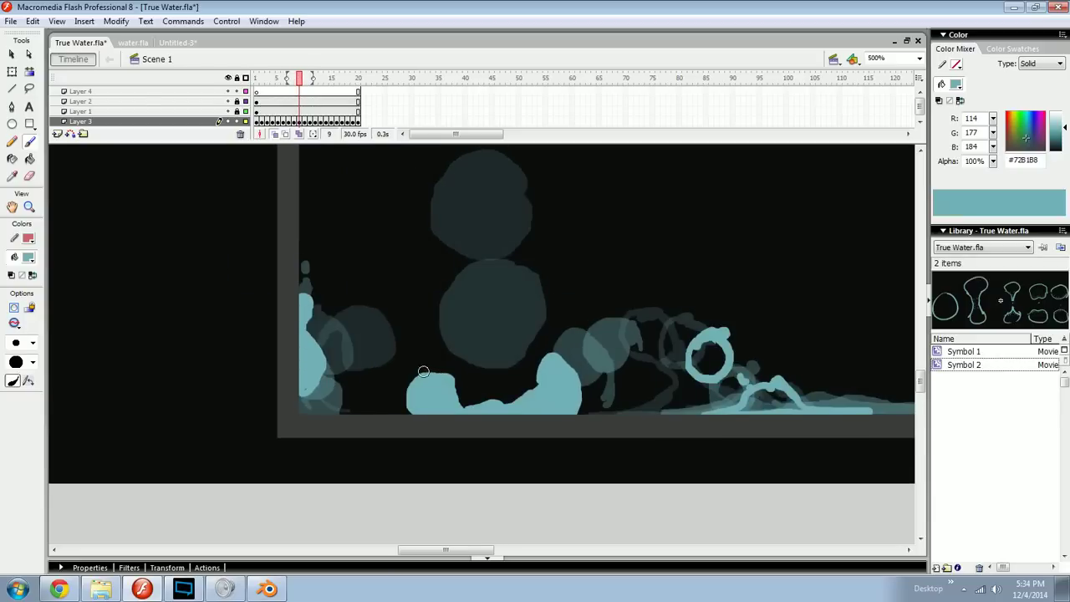
{"action": "key", "text": "period"}
{"action": "mouse_move", "coordinate": [419, 360]}
{"action": "left_mouse_down"}
{"action": "mouse_move", "coordinate": [369, 371]}
{"action": "mouse_move", "coordinate": [421, 386]}
{"action": "mouse_move", "coordinate": [414, 356]}
{"action": "mouse_move", "coordinate": [391, 357]}
{"action": "mouse_move", "coordinate": [412, 394]}
{"action": "left_mouse_up"}
{"action": "key", "text": "ctrl+z"}
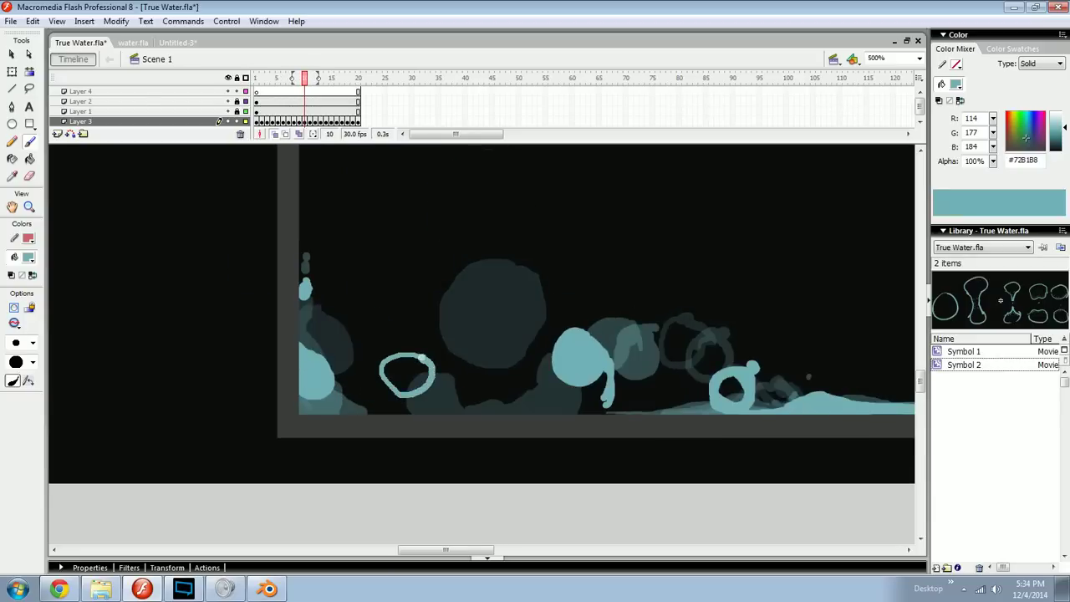
{"action": "mouse_move", "coordinate": [483, 316]}
{"action": "left_mouse_down"}
{"action": "mouse_move", "coordinate": [485, 396]}
{"action": "mouse_move", "coordinate": [434, 391]}
{"action": "mouse_move", "coordinate": [459, 395]}
{"action": "left_mouse_up"}
{"action": "mouse_move", "coordinate": [505, 335]}
{"action": "left_mouse_down"}
{"action": "mouse_move", "coordinate": [508, 398]}
{"action": "mouse_move", "coordinate": [556, 399]}
{"action": "left_mouse_up"}
{"action": "key", "text": "ctrl+z"}
{"action": "key", "text": "ctrl+z"}
{"action": "key", "text": "ctrl+z"}
Step: Paint a ring-shaped blob on frame 11 between the frame 10 blob and the left corner water, linked to that water
{"action": "mouse_move", "coordinate": [391, 386]}
{"action": "left_mouse_down"}
{"action": "mouse_move", "coordinate": [422, 388]}
{"action": "mouse_move", "coordinate": [399, 409]}
{"action": "mouse_move", "coordinate": [406, 372]}
{"action": "mouse_move", "coordinate": [408, 385]}
{"action": "mouse_move", "coordinate": [397, 378]}
{"action": "mouse_move", "coordinate": [427, 363]}
{"action": "mouse_move", "coordinate": [407, 395]}
{"action": "mouse_move", "coordinate": [422, 401]}
{"action": "mouse_move", "coordinate": [400, 361]}
{"action": "mouse_move", "coordinate": [376, 382]}
{"action": "left_mouse_up"}
{"action": "key", "text": "."}
{"action": "key", "text": "ctrl+z"}
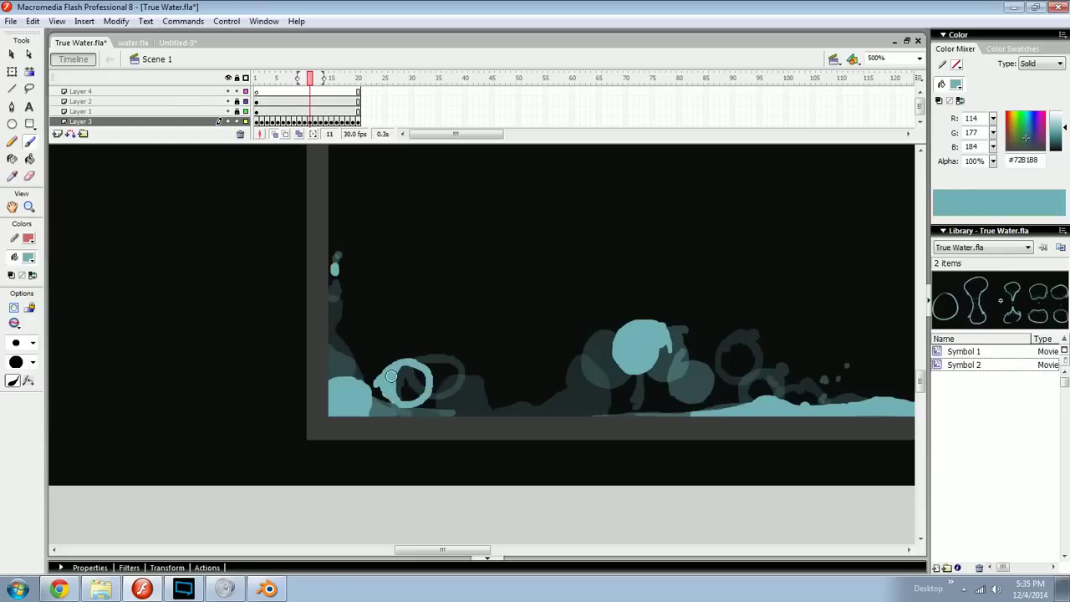
{"action": "left_click_drag", "start_coordinate": [378, 381], "coordinate": [366, 403]}
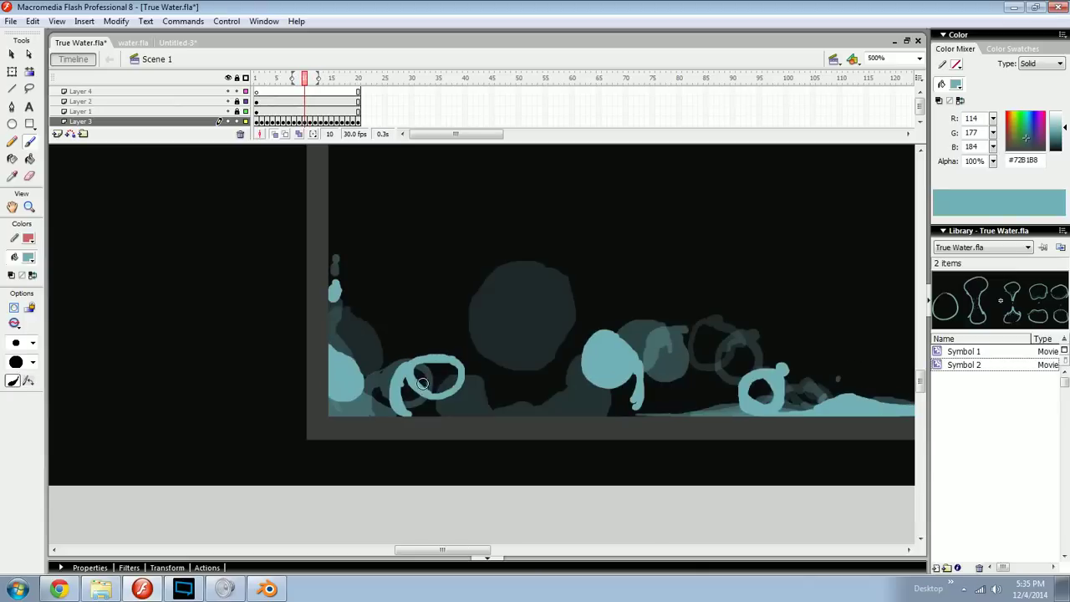
Step: Squeeze the right side of the frame 10 blob narrower with Free Transform
{"action": "left_click_drag", "start_coordinate": [438, 425], "coordinate": [438, 422]}
{"action": "key", "text": "q"}
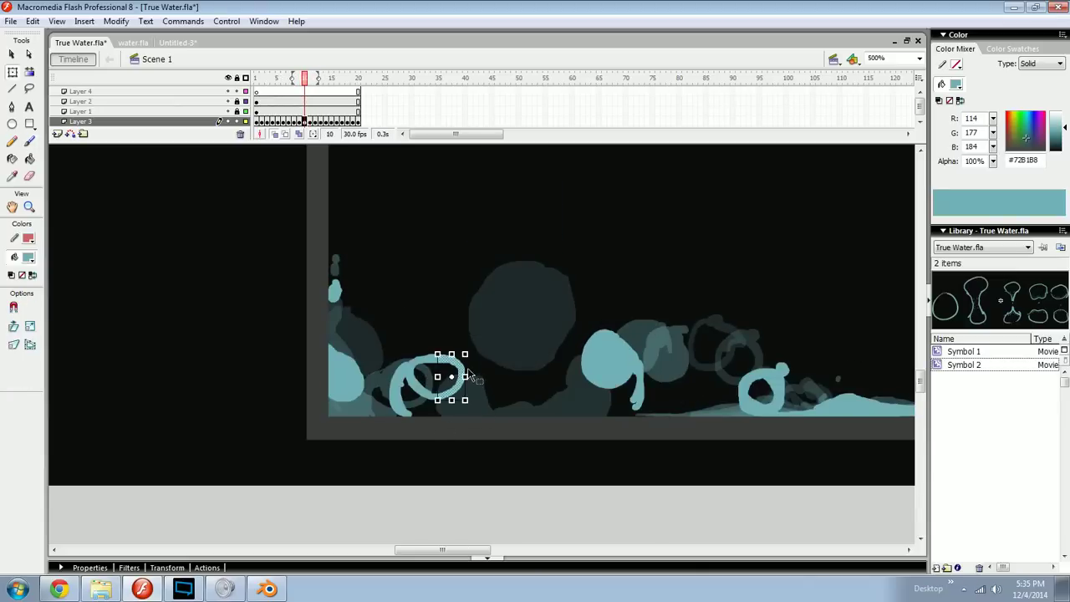
{"action": "left_click_drag", "start_coordinate": [467, 377], "coordinate": [453, 376]}
{"action": "key", "text": "n"}
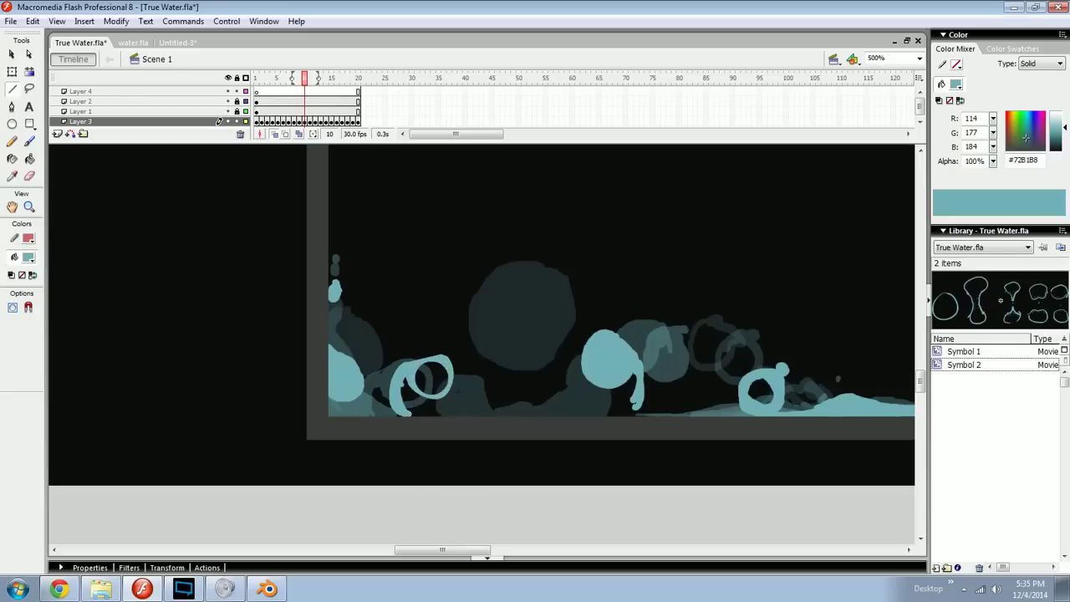
Step: Touch up the outline of the squeezed blob on frame 10 with the brush and check it against frames 9 and 11
{"action": "key", "text": "z"}
{"action": "left_click_drag", "start_coordinate": [379, 427], "coordinate": [530, 355]}
{"action": "key", "text": "space"}
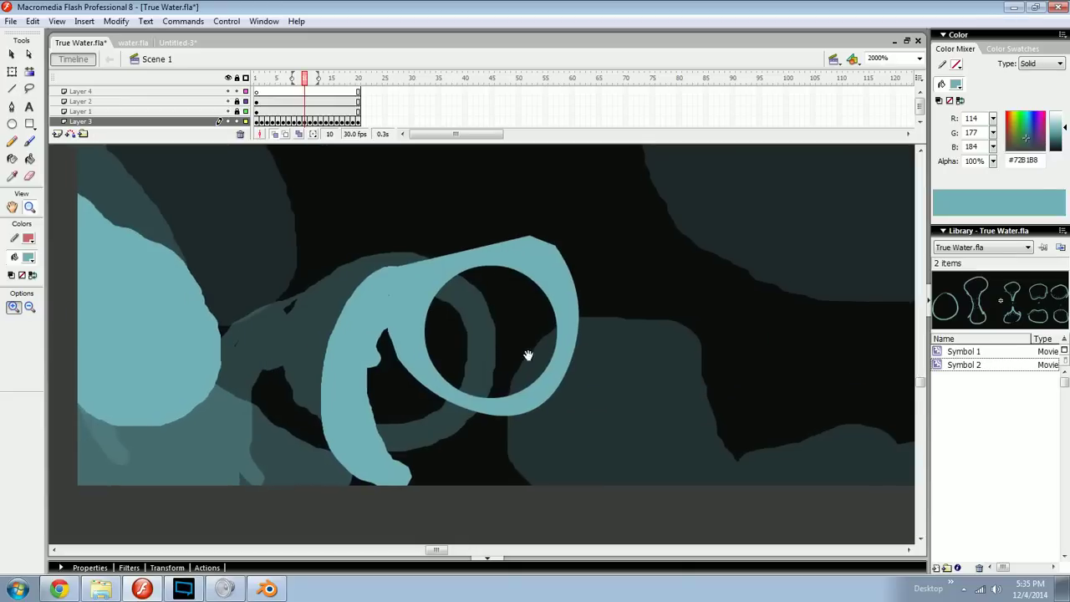
{"action": "key", "text": "ctrl+minus"}
{"action": "key", "text": "b"}
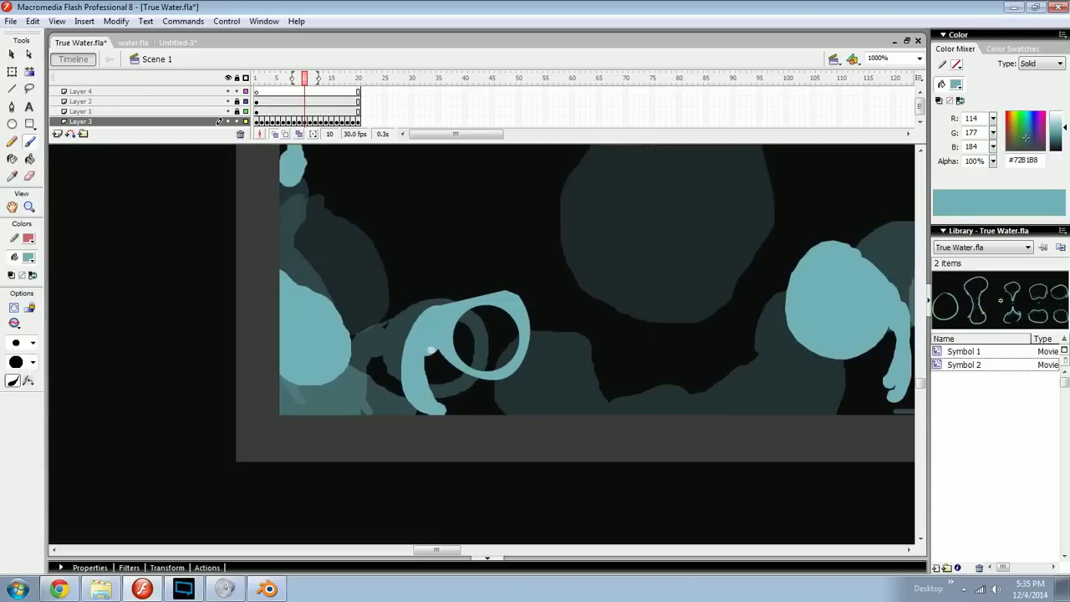
{"action": "scroll", "coordinate": [465, 322], "scroll_direction": "up", "scroll_amount": 1}
{"action": "mouse_move", "coordinate": [447, 327]}
{"action": "left_mouse_down"}
{"action": "mouse_move", "coordinate": [497, 321]}
{"action": "mouse_move", "coordinate": [485, 344]}
{"action": "left_mouse_up"}
{"action": "key", "text": "ctrl+minus"}
{"action": "key", "text": "comma"}
{"action": "key", "text": "period"}
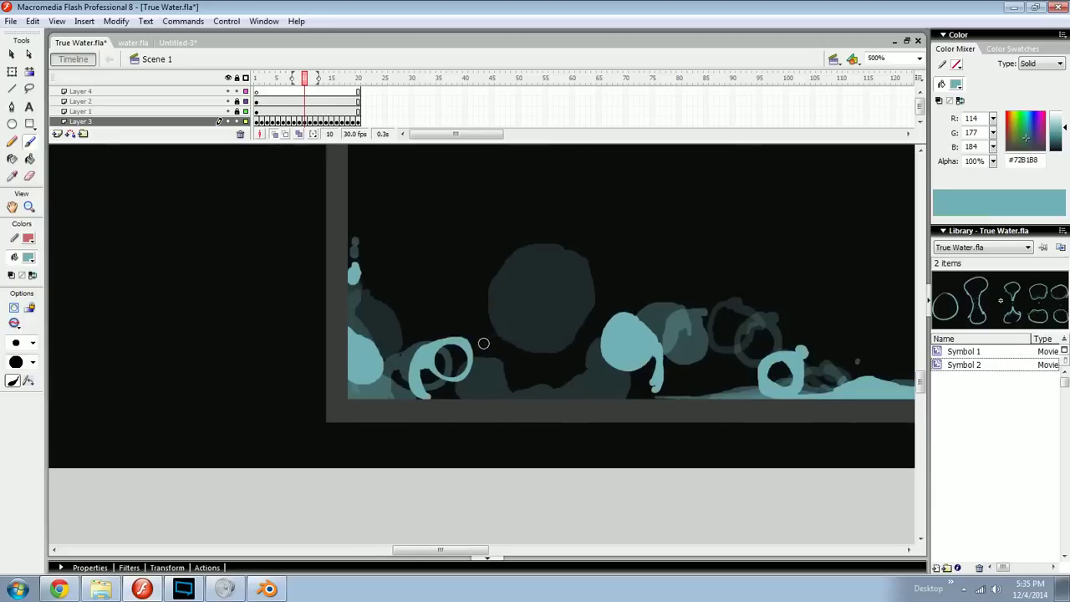
{"action": "key", "text": "period"}
{"action": "key", "text": "comma"}
{"action": "mouse_move", "coordinate": [398, 355]}
{"action": "left_mouse_down"}
{"action": "mouse_move", "coordinate": [457, 339]}
{"action": "mouse_move", "coordinate": [425, 336]}
{"action": "left_mouse_up"}
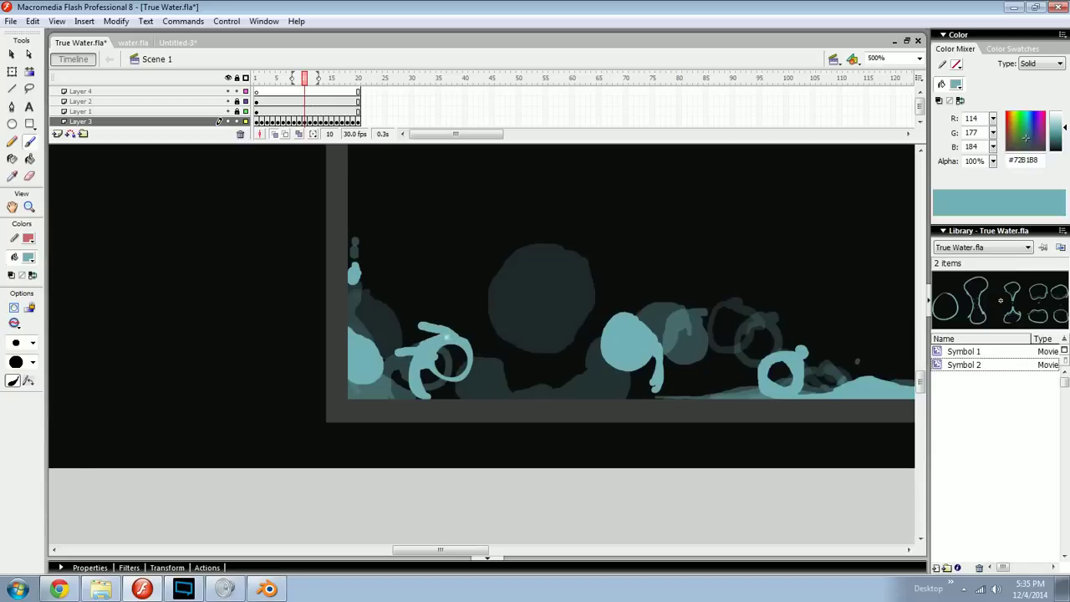
{"action": "key", "text": "ctrl+z"}
{"action": "key", "text": "ctrl+z"}
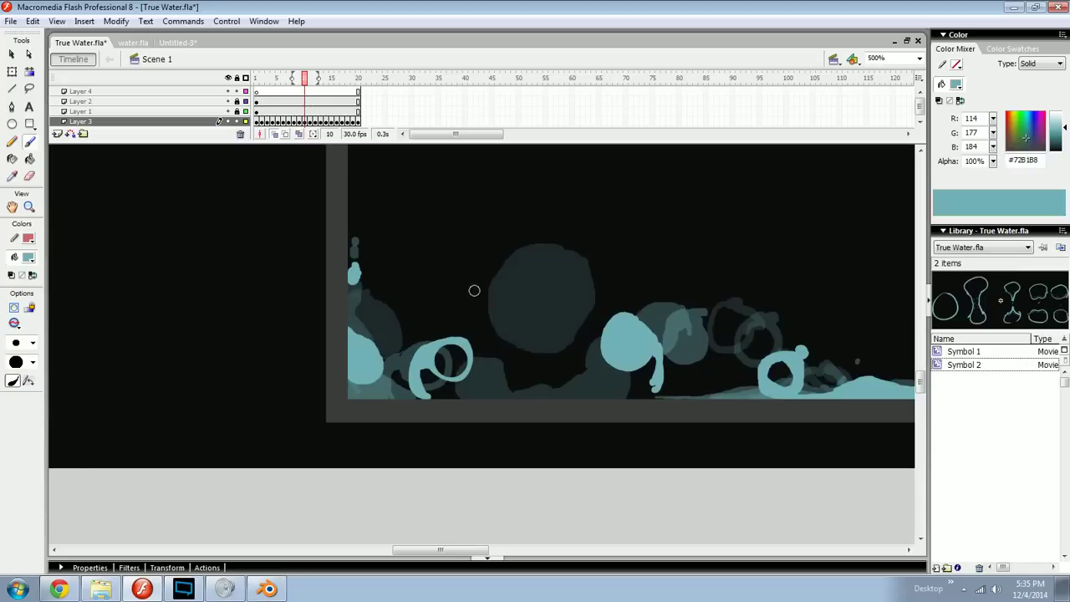
Step: Erase the link between the ring-shaped blob and the left corner water on frame 11
{"action": "key", "text": "."}
{"action": "key", "text": "."}
{"action": "key", "text": "."}
{"action": "key", "text": "period"}
{"action": "key", "text": "comma"}
{"action": "key", "text": "e"}
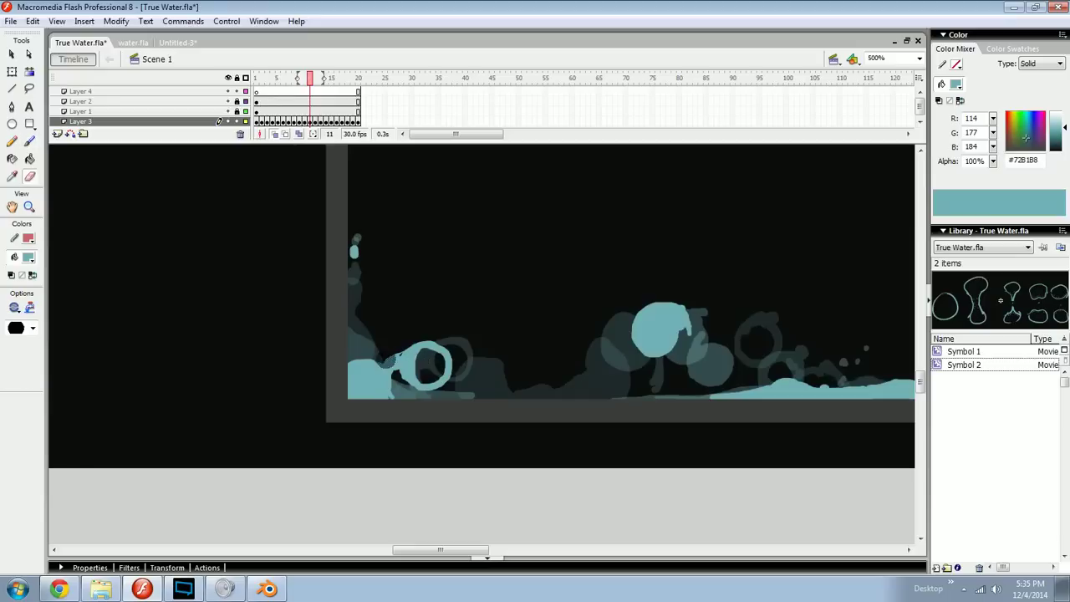
{"action": "key", "text": "ctrl+equal"}
{"action": "left_click_drag", "start_coordinate": [362, 358], "coordinate": [430, 334]}
Step: Scale the separated ring-shaped blob on frame 11 down slightly with Free Transform
{"action": "mouse_move", "coordinate": [374, 424]}
{"action": "left_mouse_down"}
{"action": "mouse_move", "coordinate": [362, 343]}
{"action": "mouse_move", "coordinate": [397, 341]}
{"action": "mouse_move", "coordinate": [390, 336]}
{"action": "left_mouse_up"}
{"action": "key", "text": "q"}
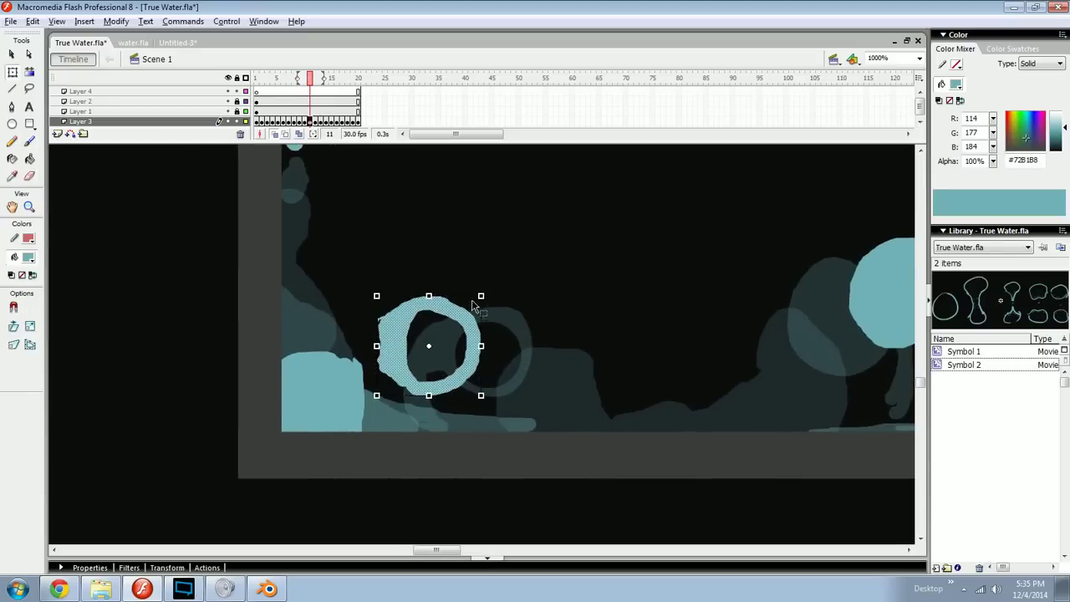
{"action": "left_click_drag", "start_coordinate": [480, 296], "coordinate": [473, 305]}
Step: Paint a curved tail on frame 11 from the ring-shaped blob down to the left corner water
{"action": "key", "text": "b"}
{"action": "key", "text": "ctrl+minus"}
{"action": "left_click_drag", "start_coordinate": [417, 344], "coordinate": [442, 351]}
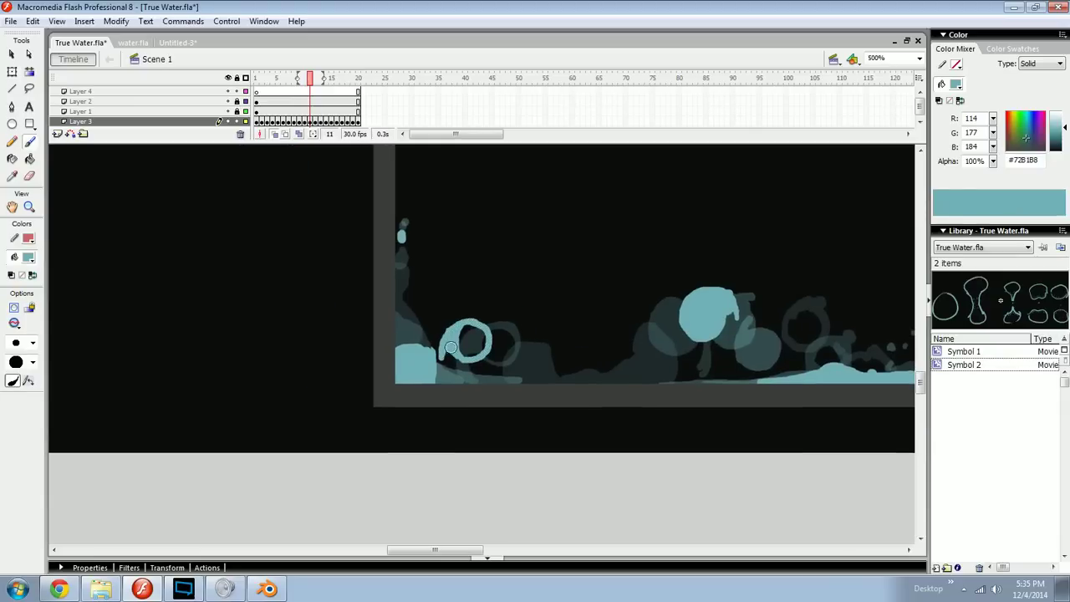
{"action": "left_click_drag", "start_coordinate": [453, 350], "coordinate": [447, 367]}
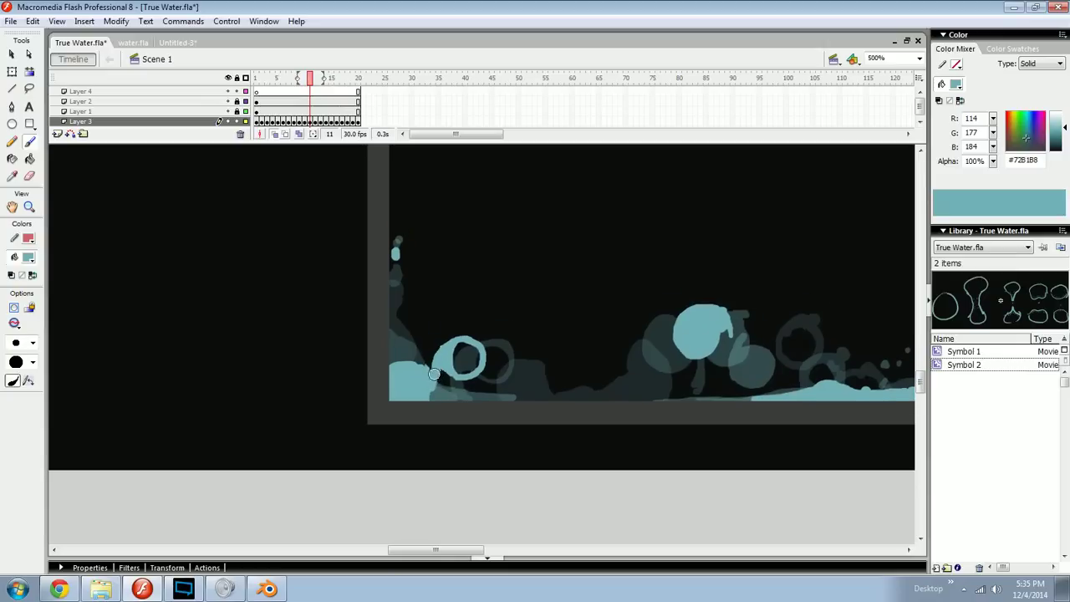
{"action": "scroll", "coordinate": [451, 367], "scroll_direction": "up", "scroll_amount": 1}
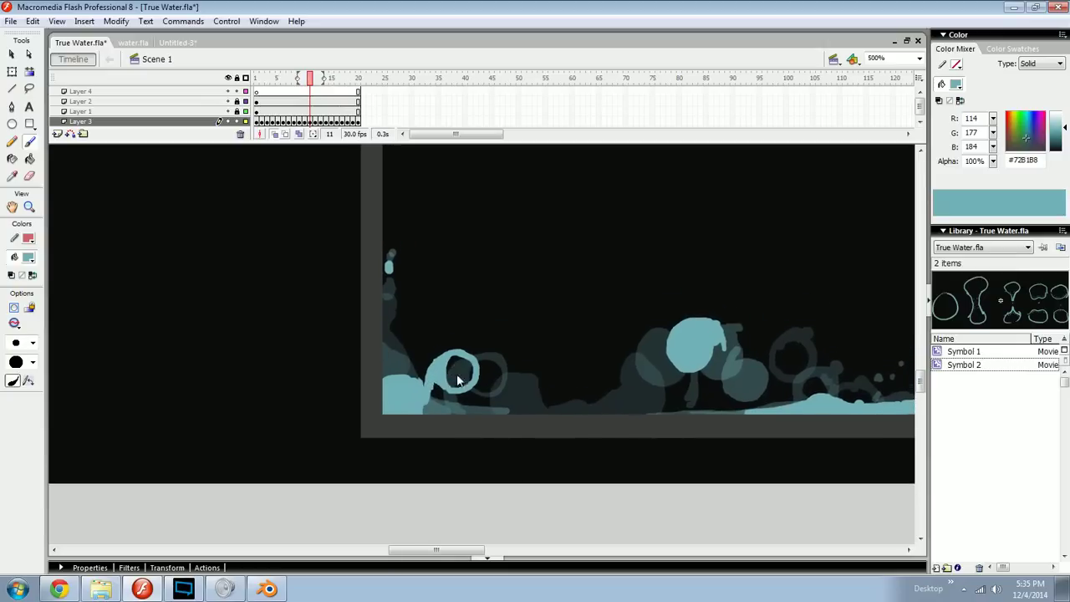
{"action": "scroll", "coordinate": [459, 380], "scroll_direction": "up", "scroll_amount": 1}
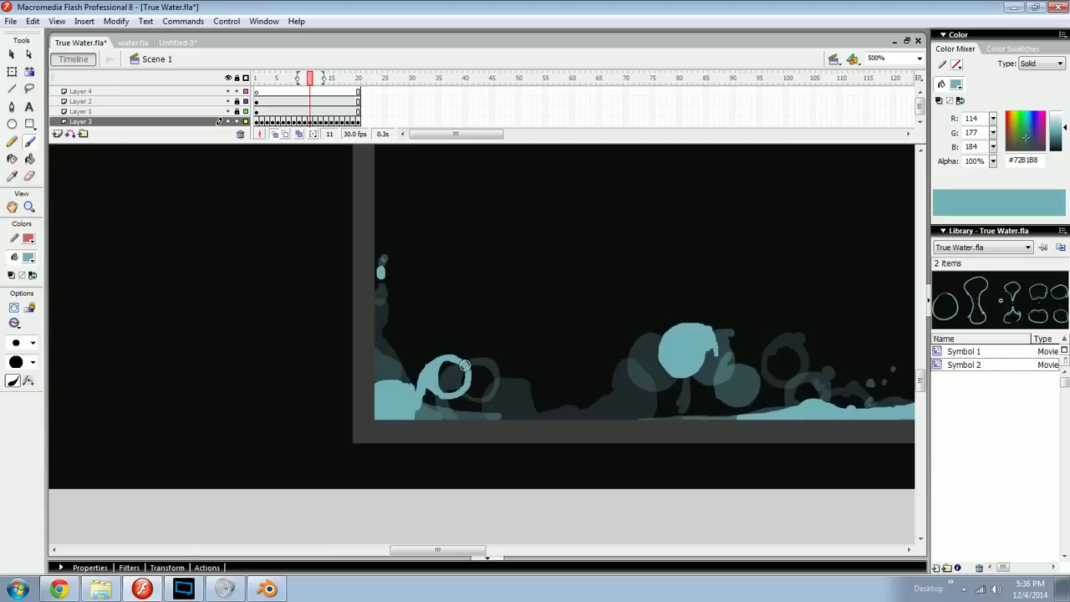
{"action": "scroll", "coordinate": [534, 343], "scroll_direction": "down", "scroll_amount": 3}
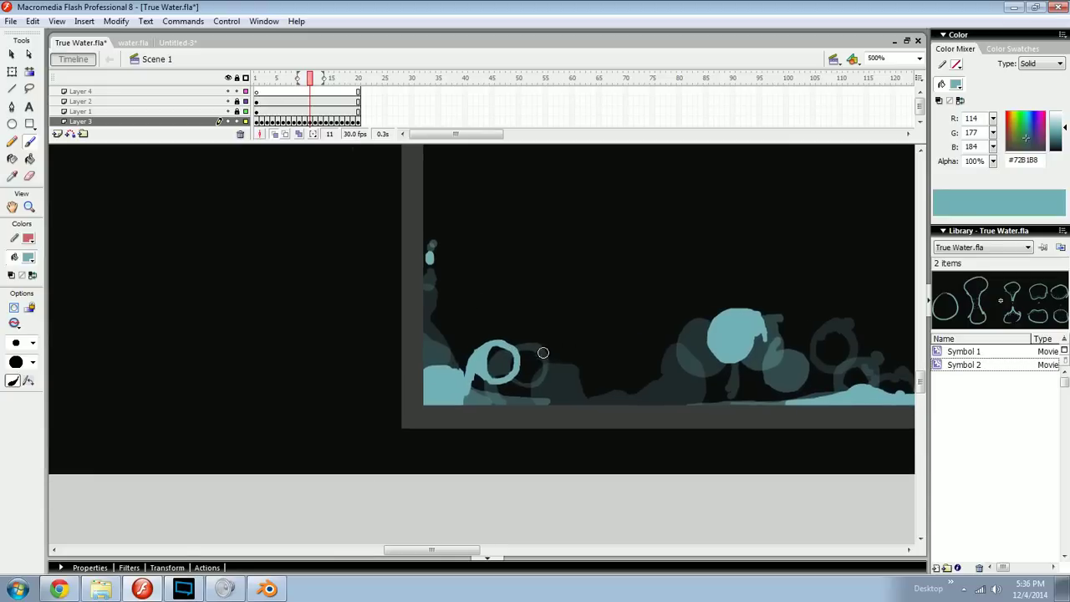
Step: Paint the blob merging into the top of the left corner water on frame 12, checking it against frame 11
{"action": "key", "text": "period"}
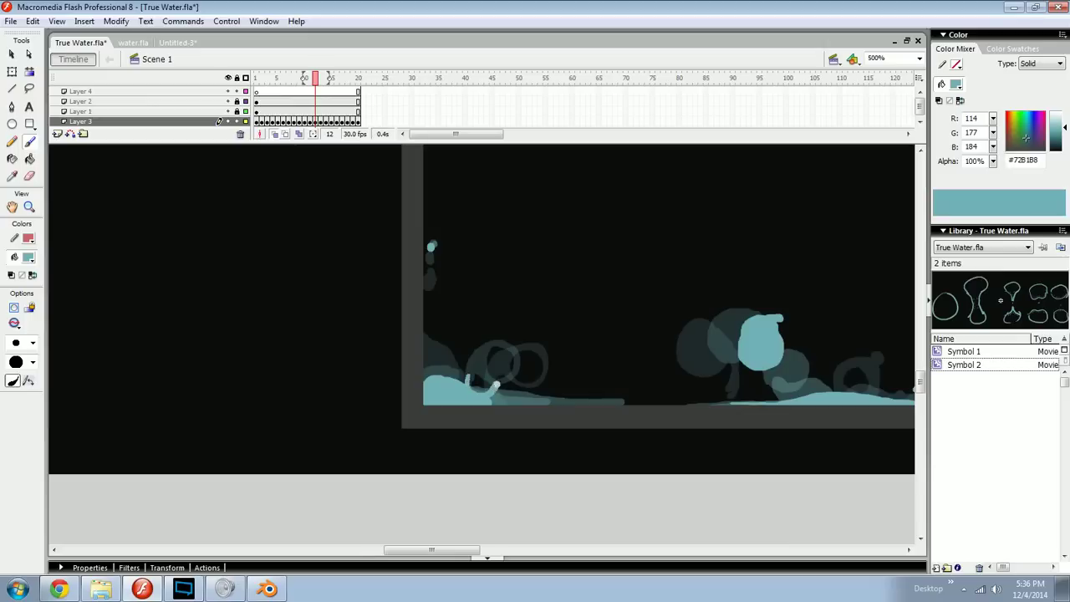
{"action": "key", "text": "ctrl+z"}
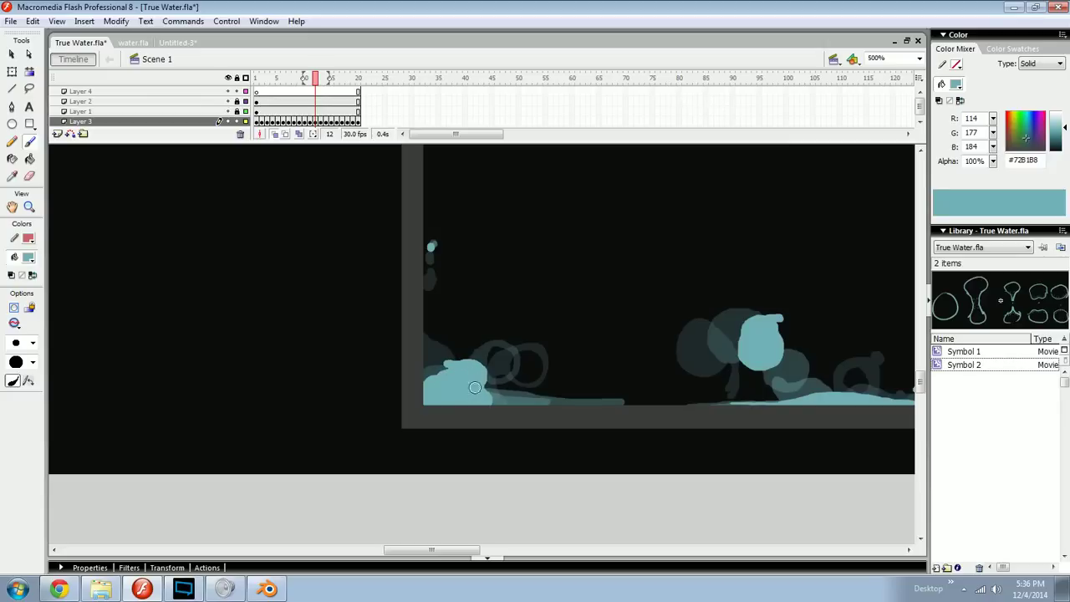
{"action": "left_click_drag", "start_coordinate": [498, 385], "coordinate": [485, 393]}
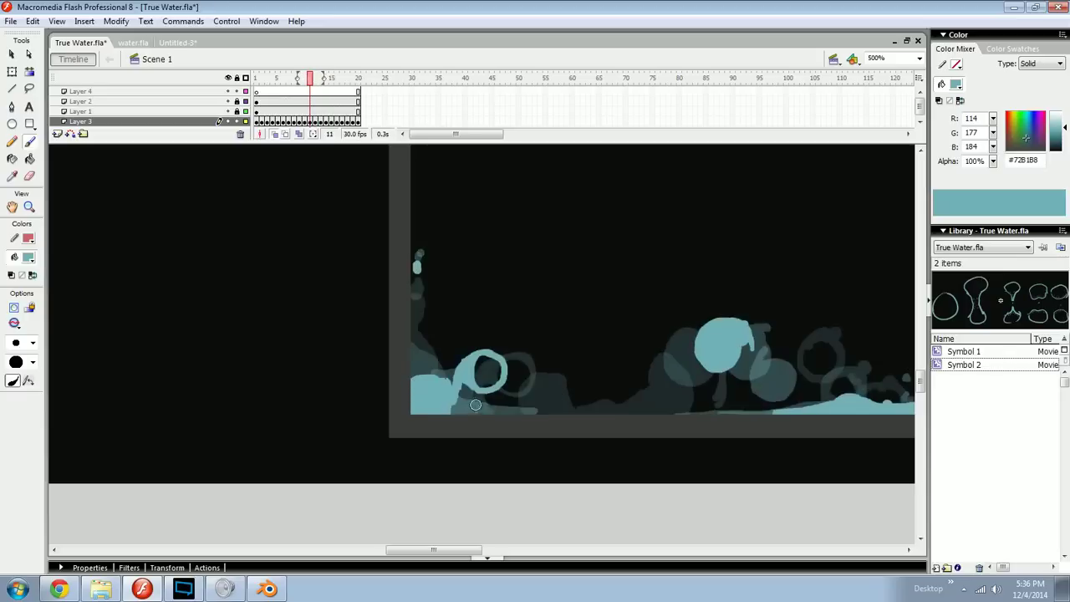
{"action": "left_click_drag", "start_coordinate": [473, 403], "coordinate": [474, 410]}
{"action": "key", "text": "."}
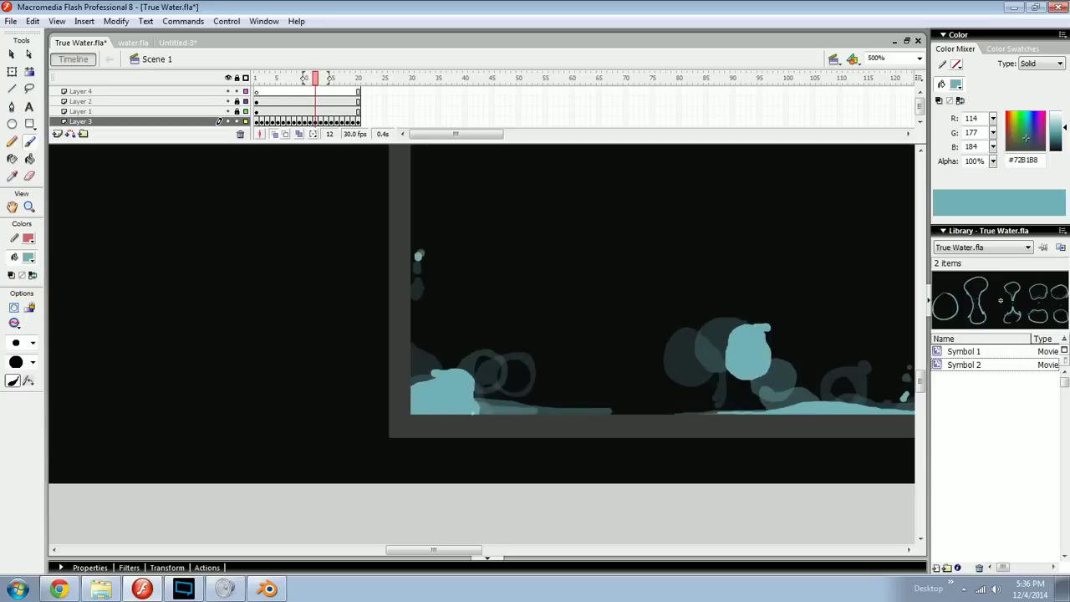
Step: Add a small droplet beside the left wall above the corner water on frame 12 and save the file
{"action": "key", "text": "."}
{"action": "key", "text": "."}
{"action": "key", "text": "period"}
{"action": "key", "text": "."}
{"action": "key", "text": "."}
{"action": "mouse_move", "coordinate": [555, 442]}
{"action": "left_mouse_down"}
{"action": "mouse_move", "coordinate": [445, 516]}
{"action": "mouse_move", "coordinate": [409, 471]}
{"action": "mouse_move", "coordinate": [454, 465]}
{"action": "left_mouse_up"}
{"action": "mouse_move", "coordinate": [857, 427]}
{"action": "left_mouse_down"}
{"action": "mouse_move", "coordinate": [853, 527]}
{"action": "mouse_move", "coordinate": [873, 528]}
{"action": "left_mouse_up"}
{"action": "key", "text": "ctrl+z"}
{"action": "key", "text": "ctrl+z"}
{"action": "left_click_drag", "start_coordinate": [733, 502], "coordinate": [951, 354]}
{"action": "mouse_move", "coordinate": [564, 406]}
{"action": "left_mouse_down"}
{"action": "mouse_move", "coordinate": [700, 354]}
{"action": "mouse_move", "coordinate": [705, 325]}
{"action": "mouse_move", "coordinate": [619, 325]}
{"action": "mouse_move", "coordinate": [634, 320]}
{"action": "left_mouse_up"}
{"action": "key", "text": "ctrl+s"}
Step: Compare the left corner water on frame 12 with its neighbouring frames
{"action": "left_click_drag", "start_coordinate": [513, 365], "coordinate": [500, 377]}
{"action": "key", "text": "comma"}
{"action": "key", "text": "period"}
{"action": "key", "text": "period"}
{"action": "left_click_drag", "start_coordinate": [339, 417], "coordinate": [513, 370]}
{"action": "key", "text": "comma"}
{"action": "key", "text": "comma"}
{"action": "key", "text": "comma"}
{"action": "key", "text": "period"}
{"action": "key", "text": "period"}
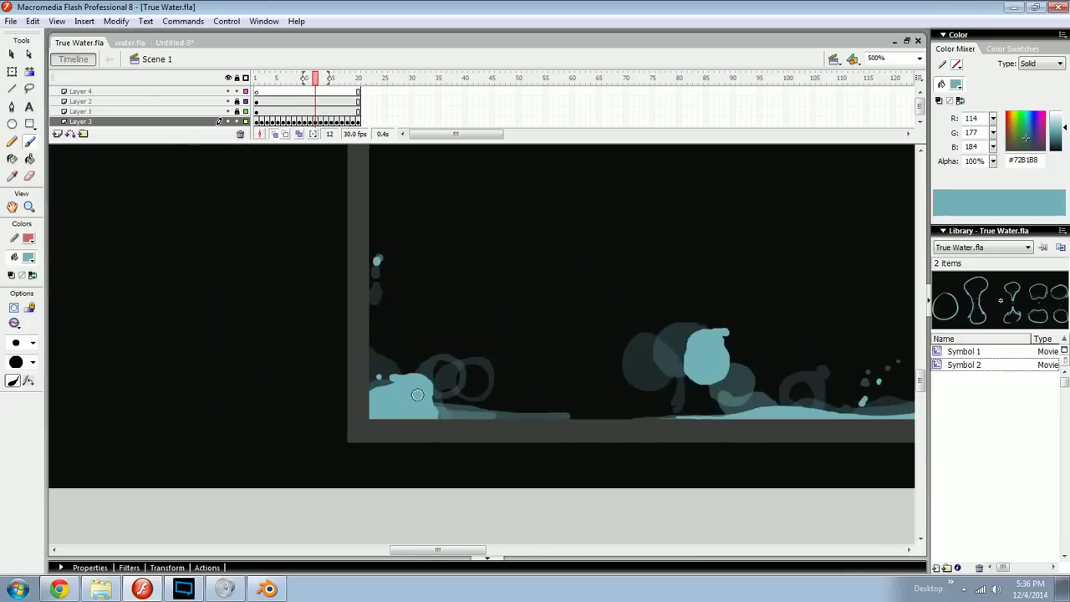
Step: Fill out the left corner water mound on frame 13 and paint water climbing the left wall on frame 14
{"action": "key", "text": "comma"}
{"action": "key", "text": "period"}
{"action": "key", "text": "period"}
{"action": "left_click_drag", "start_coordinate": [392, 403], "coordinate": [445, 409]}
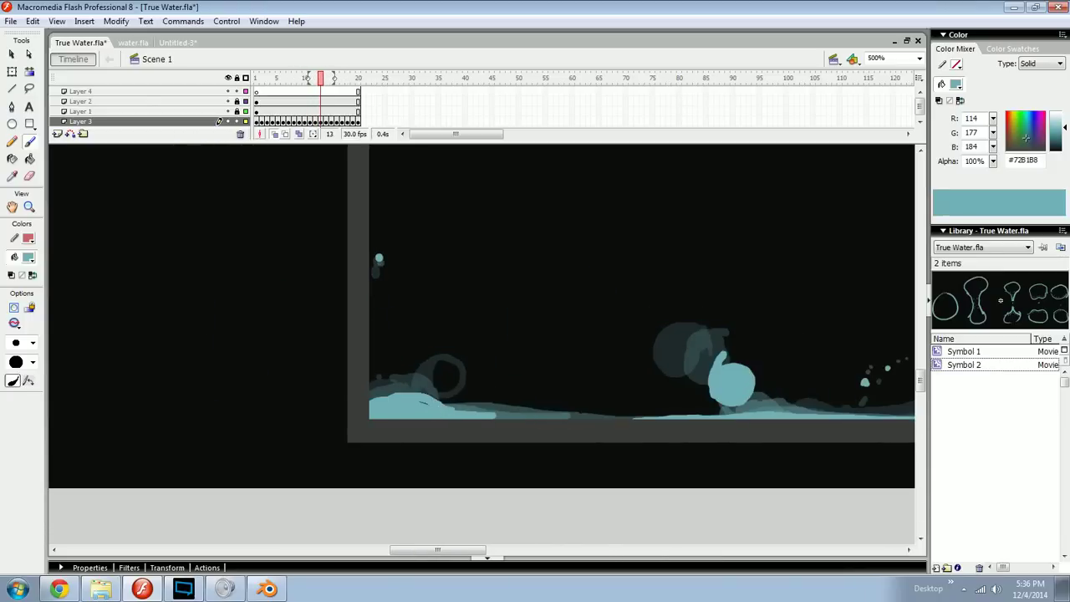
{"action": "left_click_drag", "start_coordinate": [372, 383], "coordinate": [395, 406]}
{"action": "key", "text": "period"}
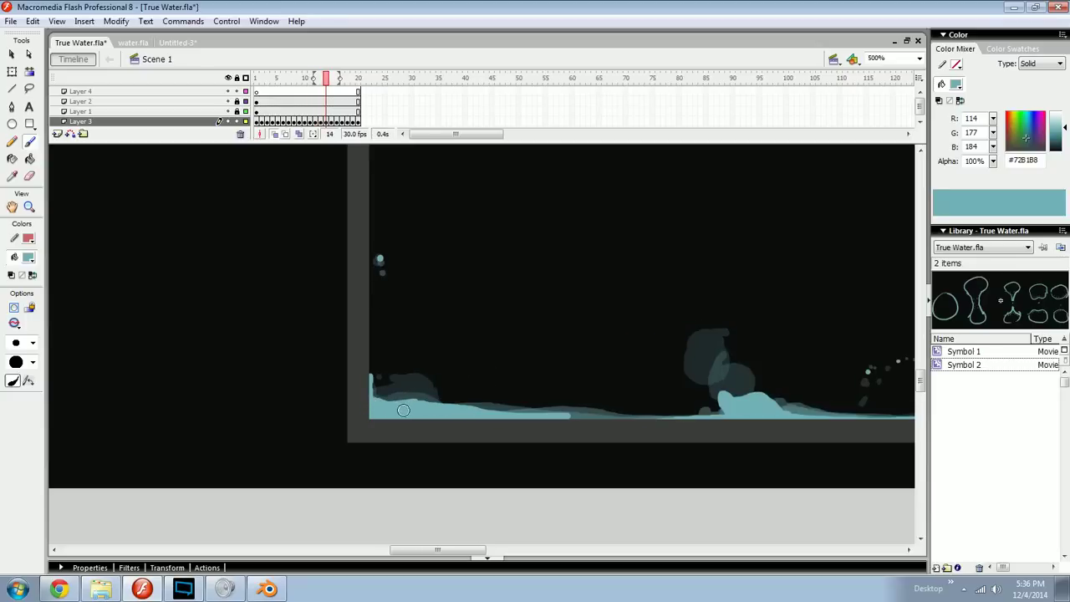
Step: Fill in the floor water beside the left wall on frames 16 and 17
{"action": "key", "text": "period"}
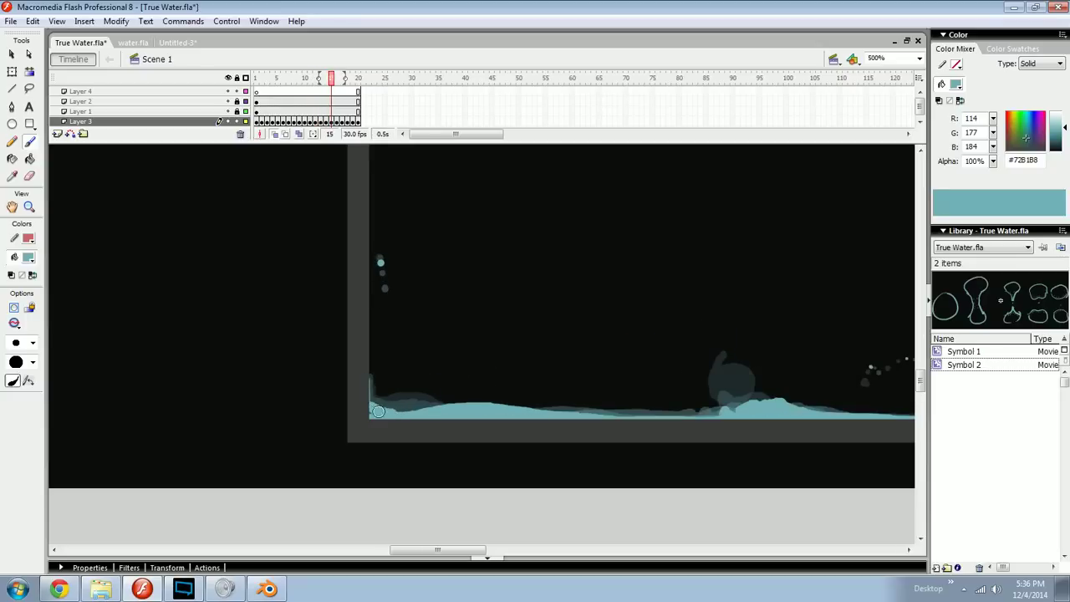
{"action": "key", "text": "period"}
{"action": "left_click_drag", "start_coordinate": [380, 412], "coordinate": [463, 414]}
{"action": "key", "text": "comma"}
{"action": "key", "text": "period"}
{"action": "key", "text": "period"}
{"action": "left_click_drag", "start_coordinate": [366, 412], "coordinate": [460, 413]}
Step: Fill out the crest of the left corner water on frame 14, using frames 12 to 17 as reference
{"action": "key", "text": "comma"}
{"action": "key", "text": "comma"}
{"action": "key", "text": "comma"}
{"action": "key", "text": "comma"}
{"action": "key", "text": "comma"}
{"action": "key", "text": "period"}
{"action": "key", "text": "period"}
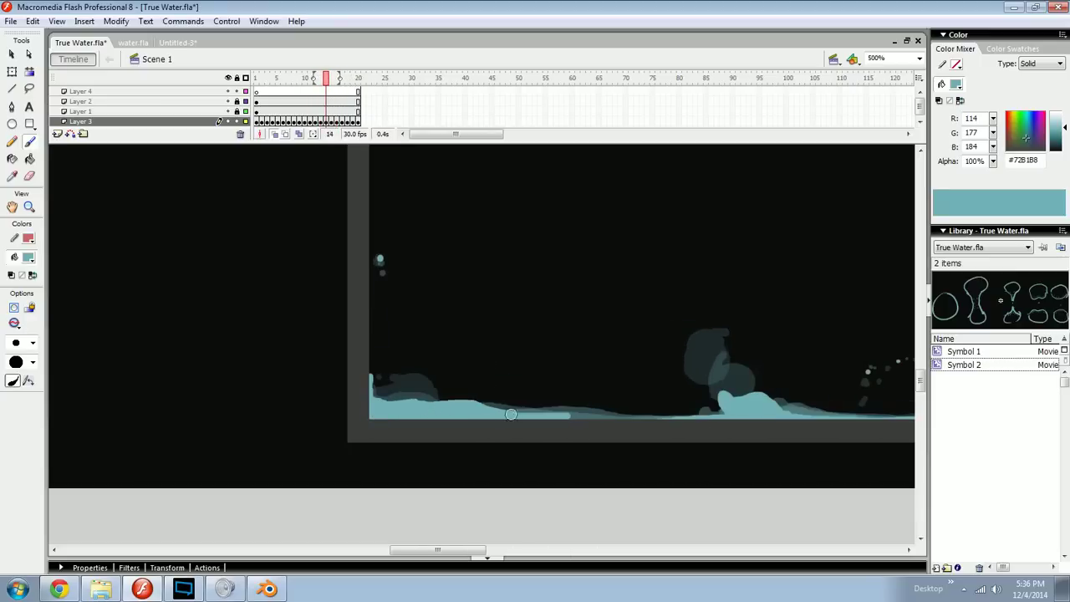
Step: Fill in the floor water on frame 15, checking it against frames 14 to 17
{"action": "key", "text": "period"}
{"action": "left_click_drag", "start_coordinate": [525, 407], "coordinate": [563, 409]}
{"action": "key", "text": "comma"}
{"action": "key", "text": "period"}
{"action": "key", "text": "period"}
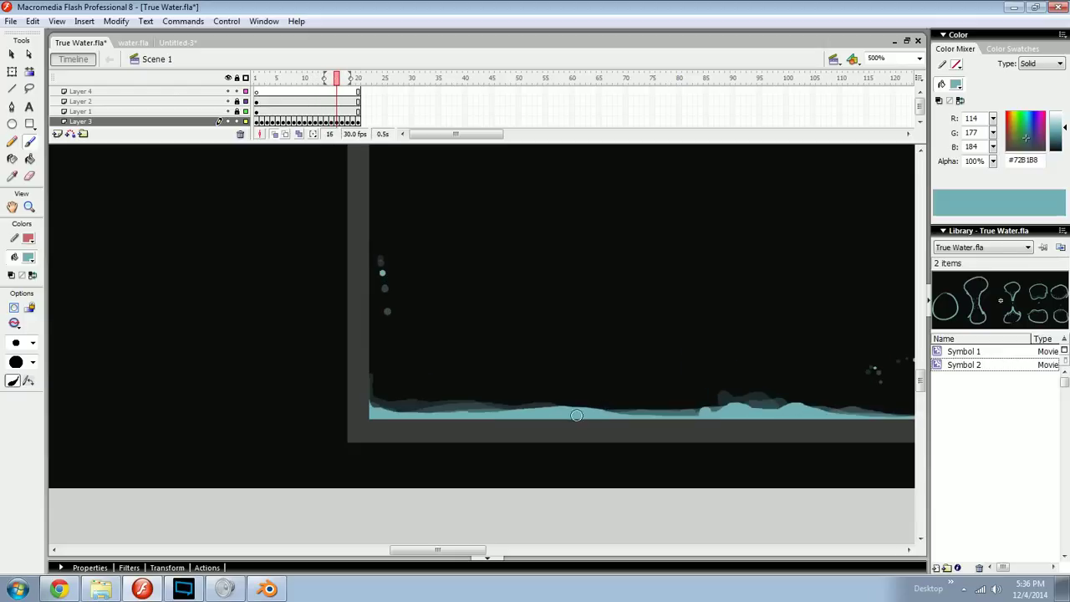
{"action": "key", "text": "period"}
{"action": "key", "text": "period"}
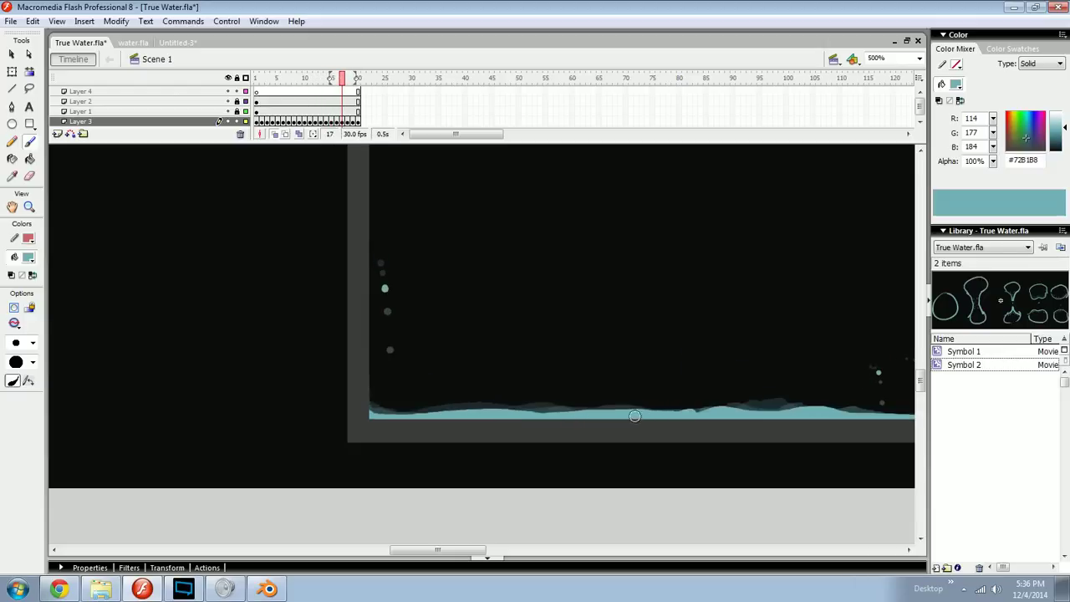
Step: Paint the floor water from the left wall along the floor on frame 18, using the neighbouring frames as reference
{"action": "key", "text": "comma"}
{"action": "key", "text": "period"}
{"action": "key", "text": "period"}
{"action": "left_click_drag", "start_coordinate": [691, 418], "coordinate": [685, 415]}
{"action": "key", "text": "comma"}
{"action": "key", "text": "comma"}
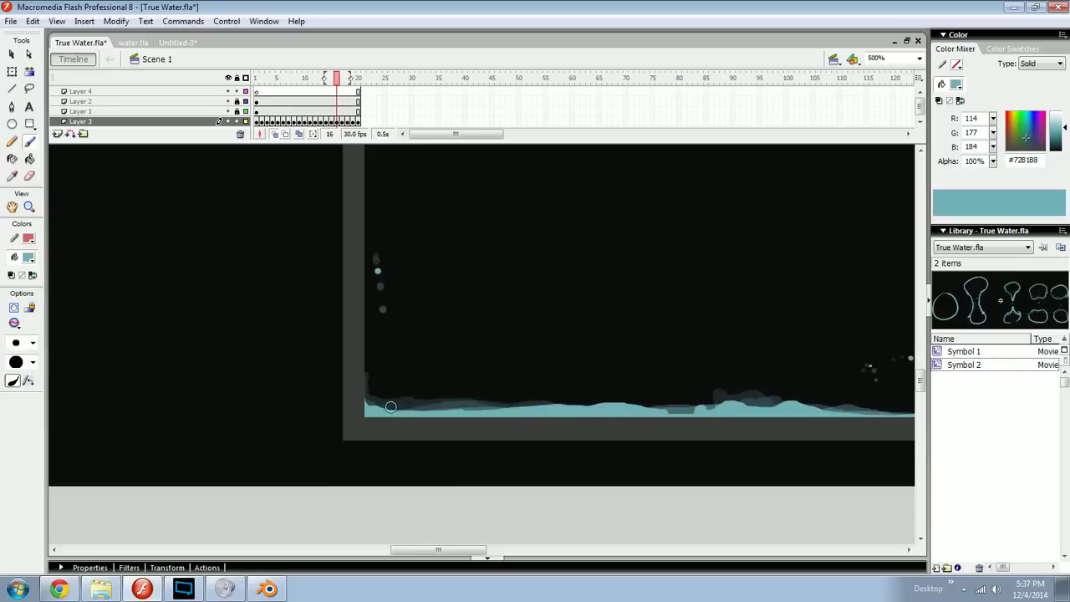
{"action": "key", "text": "period"}
{"action": "key", "text": "period"}
{"action": "left_click_drag", "start_coordinate": [362, 408], "coordinate": [639, 411]}
{"action": "key", "text": "comma"}
{"action": "key", "text": "period"}
Step: Paint a shallow layer of floor water with a small crest from the left wall toward the middle on frame 19
{"action": "key", "text": "period"}
{"action": "left_click_drag", "start_coordinate": [365, 410], "coordinate": [703, 411]}
{"action": "left_click_drag", "start_coordinate": [531, 415], "coordinate": [534, 414]}
{"action": "left_click_drag", "start_coordinate": [727, 403], "coordinate": [513, 393]}
{"action": "left_click_drag", "start_coordinate": [435, 400], "coordinate": [630, 404]}
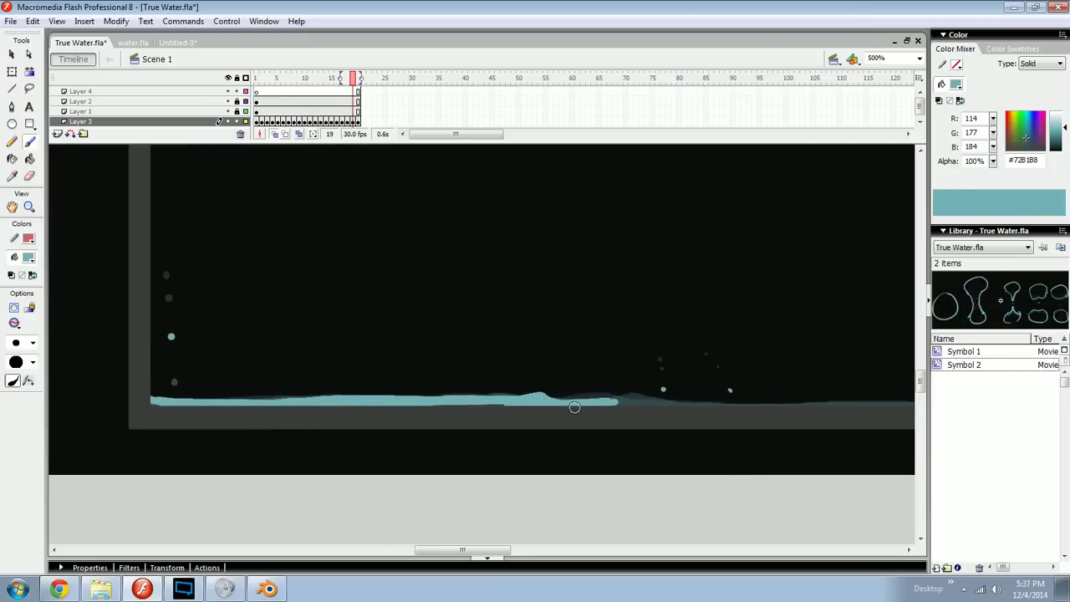
{"action": "key", "text": "."}
{"action": "left_click_drag", "start_coordinate": [539, 402], "coordinate": [728, 402]}
{"action": "mouse_move", "coordinate": [610, 404]}
{"action": "left_mouse_down"}
{"action": "mouse_move", "coordinate": [709, 402]}
{"action": "mouse_move", "coordinate": [500, 407]}
{"action": "left_mouse_up"}
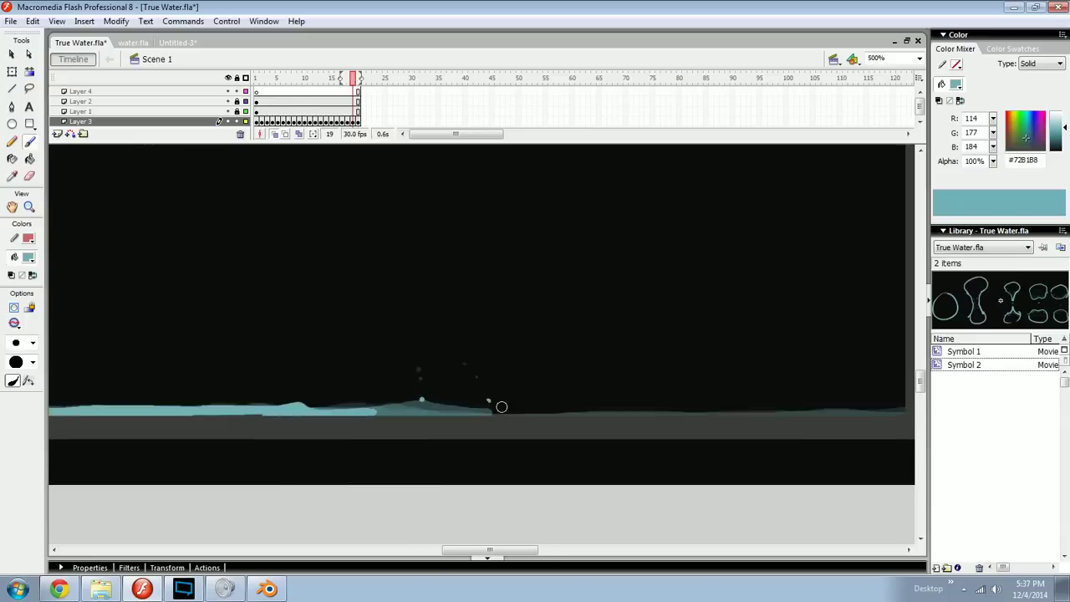
Step: Extend the floor water on frame 19 past the middle splash droplets, comparing it with frame 18
{"action": "key", "text": "."}
{"action": "key", "text": "period"}
{"action": "key", "text": "comma"}
{"action": "mouse_move", "coordinate": [370, 411]}
{"action": "left_mouse_down"}
{"action": "mouse_move", "coordinate": [449, 404]}
{"action": "mouse_move", "coordinate": [535, 413]}
{"action": "left_mouse_up"}
{"action": "key", "text": "comma"}
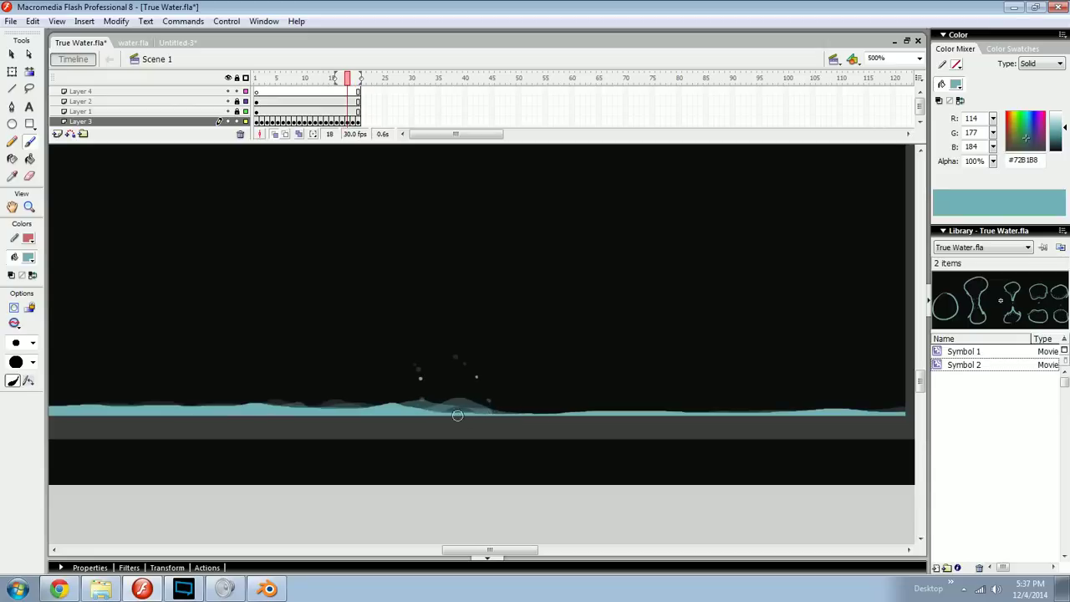
{"action": "key", "text": "period"}
Step: Delete the floor water stroke from frame 20
{"action": "key", "text": "e"}
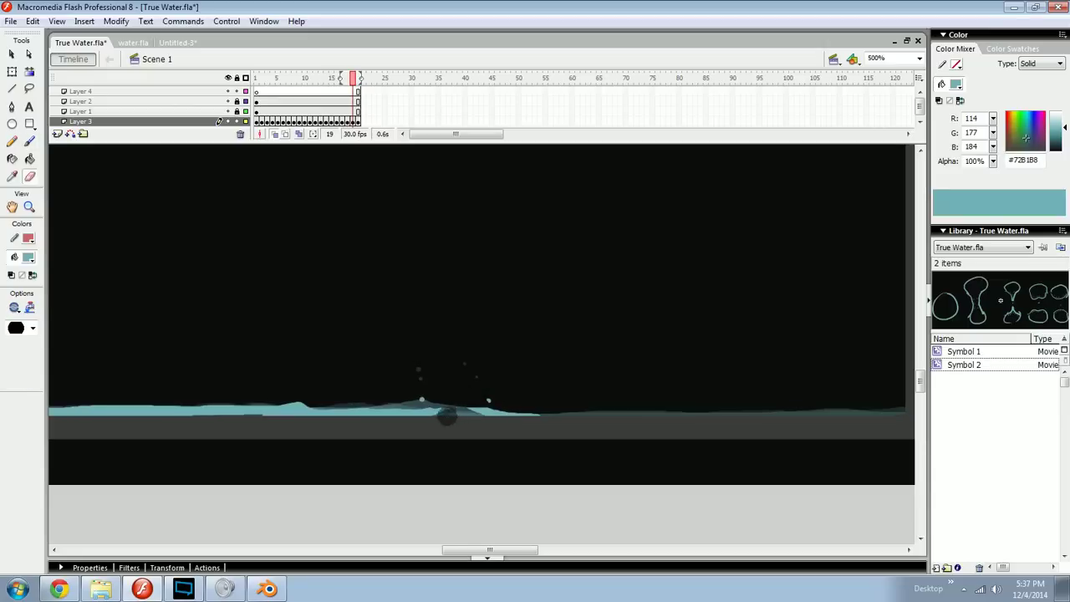
{"action": "key", "text": "comma"}
{"action": "key", "text": "period"}
{"action": "key", "text": "period"}
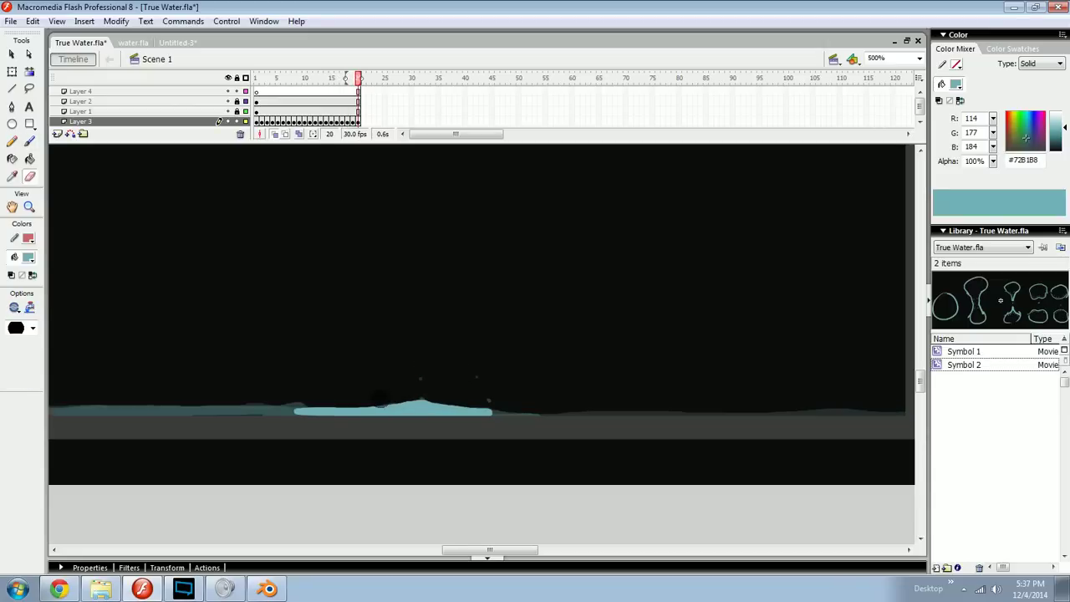
{"action": "key", "text": "ctrl+a"}
{"action": "key", "text": "Delete"}
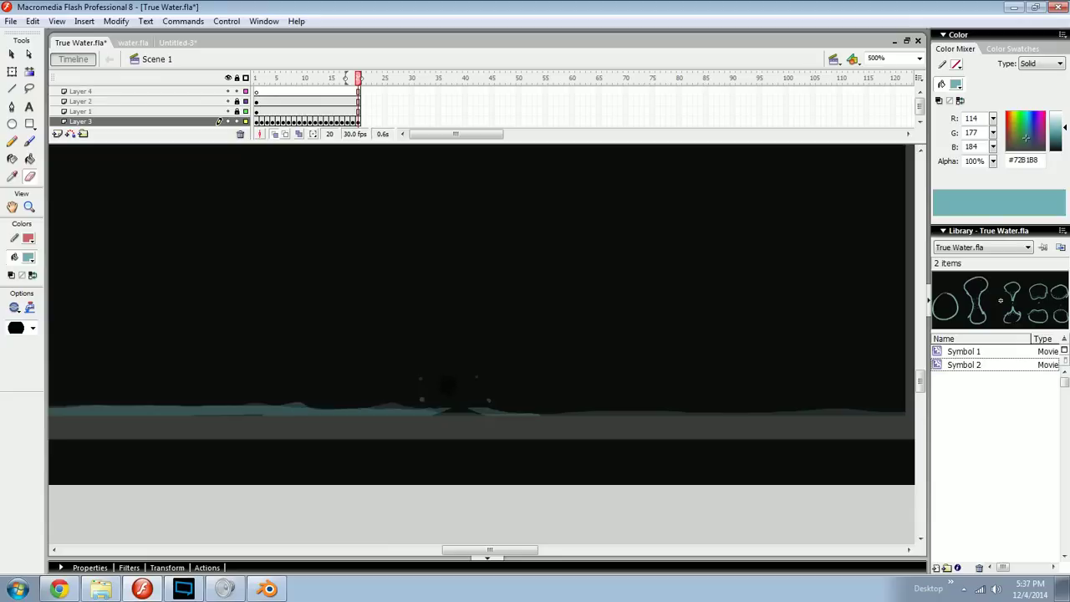
Step: Paint the rest of the floor water on frame 19 to the right wall, with a low mound under the droplets
{"action": "key", "text": "b"}
{"action": "key", "text": "comma"}
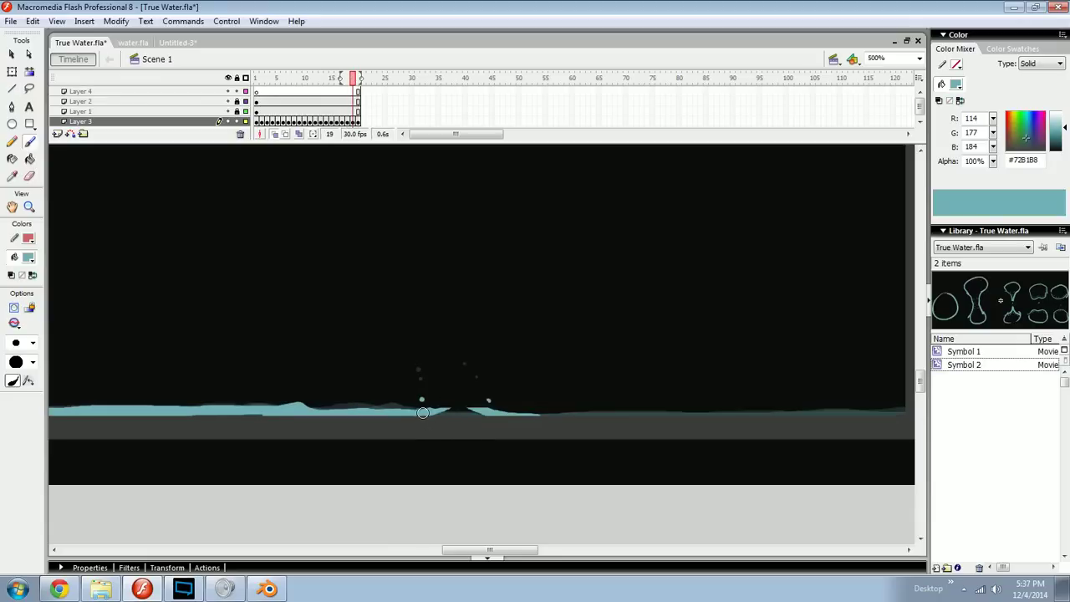
{"action": "key", "text": "comma"}
{"action": "key", "text": "period"}
{"action": "key", "text": "comma"}
{"action": "key", "text": "period"}
{"action": "mouse_move", "coordinate": [484, 413]}
{"action": "left_mouse_down"}
{"action": "mouse_move", "coordinate": [817, 418]}
{"action": "mouse_move", "coordinate": [546, 422]}
{"action": "mouse_move", "coordinate": [643, 413]}
{"action": "left_mouse_up"}
{"action": "key", "text": "comma"}
{"action": "key", "text": "period"}
{"action": "key", "text": "comma"}
{"action": "key", "text": "period"}
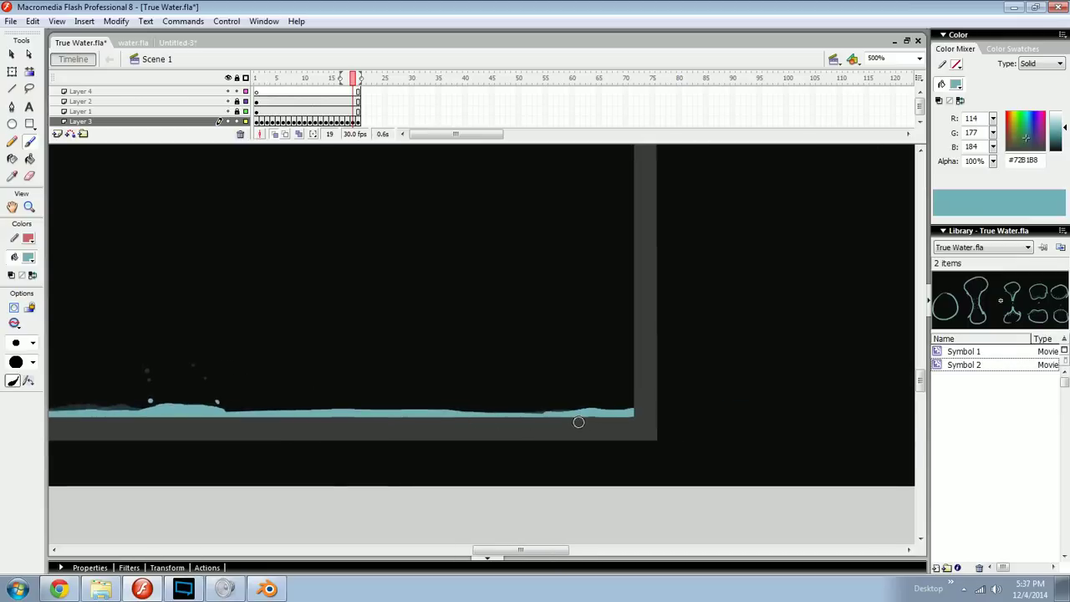
Step: Extend the animation to frame 24 with blank keyframes on Layer 3
{"action": "left_click_drag", "start_coordinate": [267, 402], "coordinate": [504, 390]}
{"action": "left_click_drag", "start_coordinate": [320, 407], "coordinate": [468, 429]}
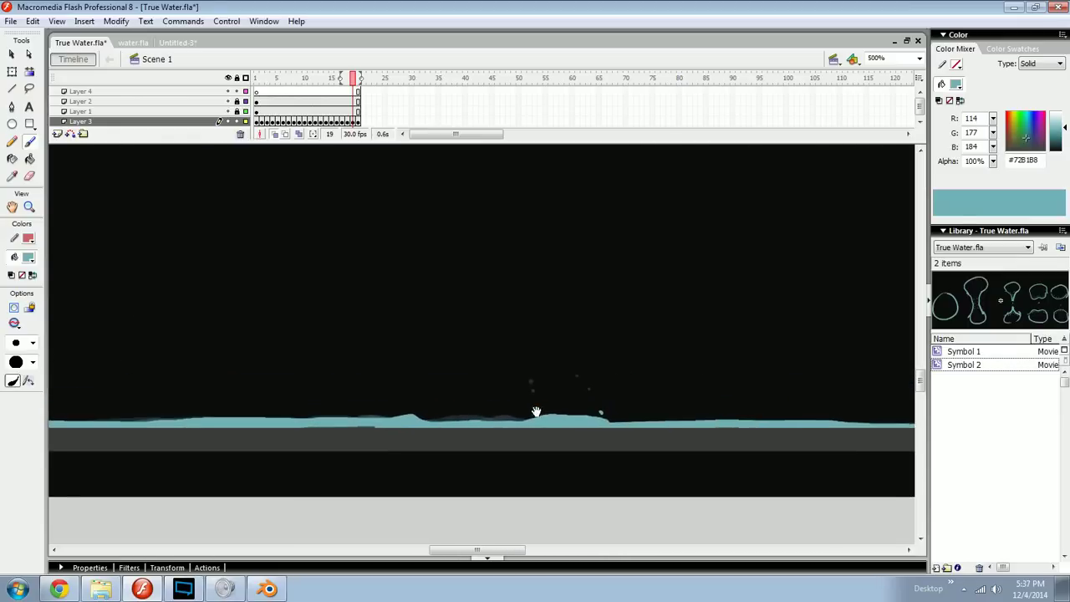
{"action": "left_click_drag", "start_coordinate": [535, 410], "coordinate": [503, 437]}
{"action": "key", "text": "ctrl+minus"}
{"action": "left_click_drag", "start_coordinate": [568, 377], "coordinate": [540, 392]}
{"action": "key", "text": "ctrl+minus"}
{"action": "key", "text": "ctrl+equal"}
{"action": "key", "text": "comma"}
{"action": "key", "text": "period"}
{"action": "key", "text": "period"}
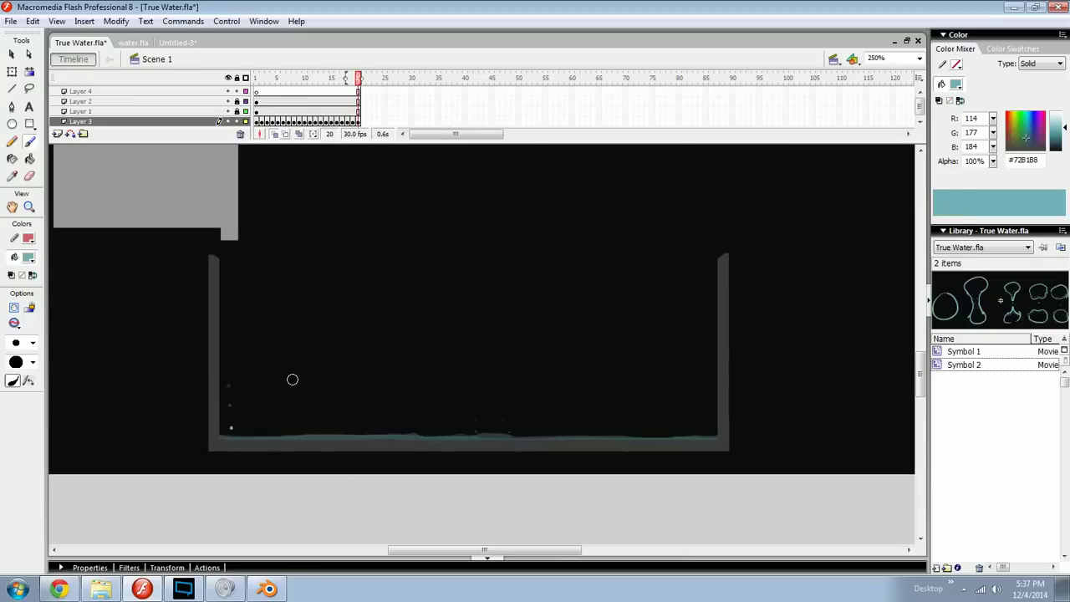
{"action": "key", "text": "F7"}
{"action": "key", "text": "F5"}
{"action": "key", "text": "F7"}
Step: Paint the floor water on frame 20 from the left wall to a small crest near the middle
{"action": "key", "text": "comma"}
{"action": "key", "text": "comma"}
{"action": "key", "text": "comma"}
{"action": "key", "text": "comma"}
{"action": "key", "text": "comma"}
{"action": "key", "text": "comma"}
{"action": "key", "text": "period"}
{"action": "key", "text": "ctrl+equal"}
{"action": "mouse_move", "coordinate": [358, 284]}
{"action": "left_mouse_down"}
{"action": "mouse_move", "coordinate": [439, 356]}
{"action": "mouse_move", "coordinate": [429, 328]}
{"action": "left_mouse_up"}
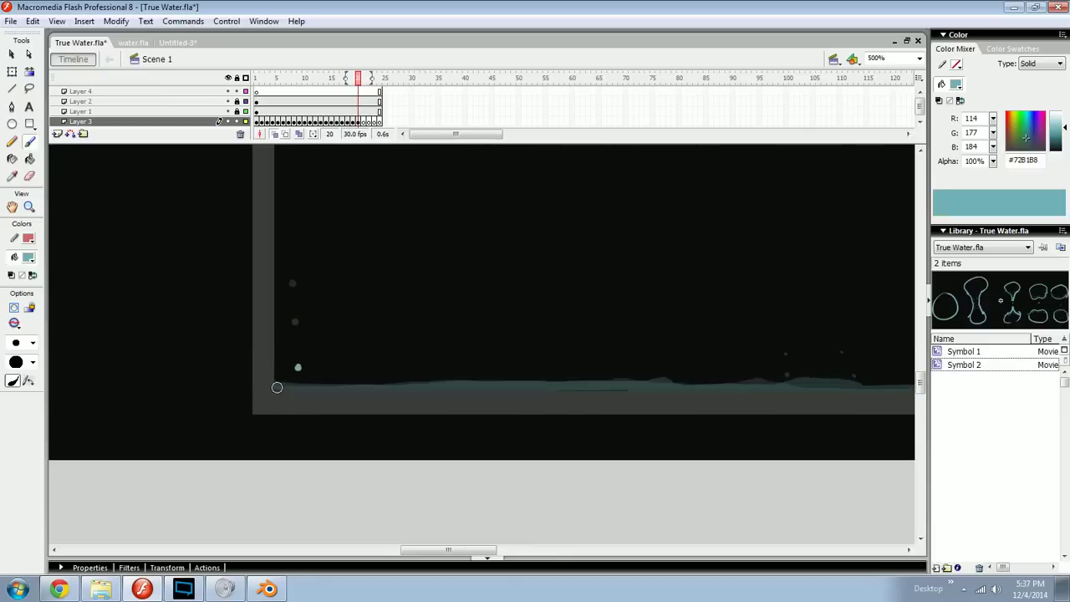
{"action": "mouse_move", "coordinate": [275, 385]}
{"action": "left_mouse_down"}
{"action": "mouse_move", "coordinate": [536, 388]}
{"action": "mouse_move", "coordinate": [300, 392]}
{"action": "mouse_move", "coordinate": [451, 389]}
{"action": "left_mouse_up"}
{"action": "mouse_move", "coordinate": [476, 395]}
{"action": "left_mouse_down"}
{"action": "mouse_move", "coordinate": [435, 402]}
{"action": "mouse_move", "coordinate": [336, 389]}
{"action": "mouse_move", "coordinate": [536, 389]}
{"action": "mouse_move", "coordinate": [461, 392]}
{"action": "left_mouse_up"}
{"action": "key", "text": "period"}
{"action": "scroll", "coordinate": [511, 386], "scroll_direction": "right", "scroll_amount": 2}
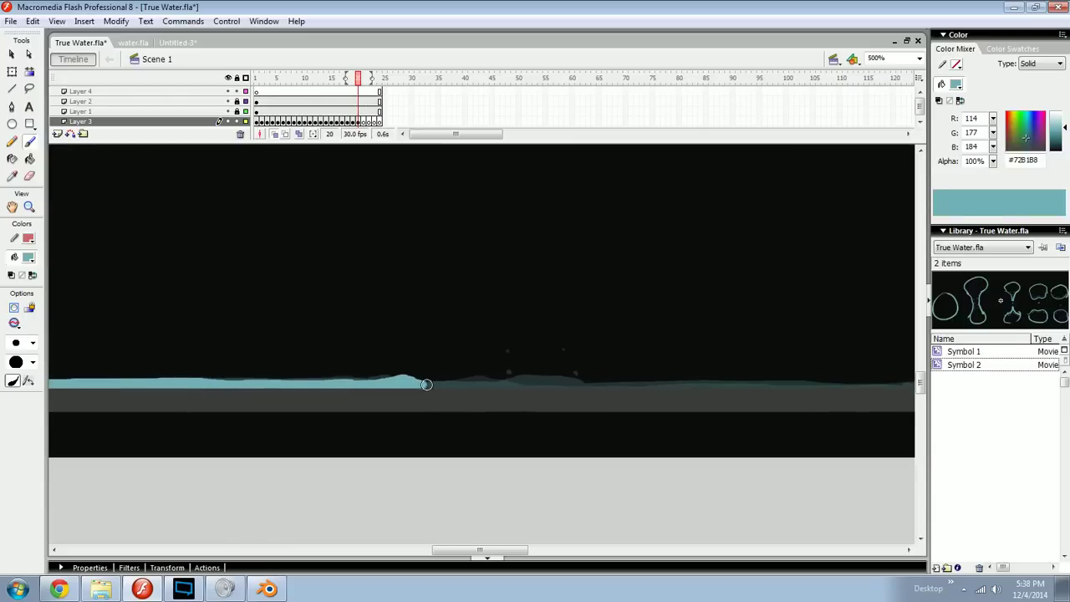
Step: Continue the floor water on frame 20 to the right wall, adding a second low crest
{"action": "mouse_move", "coordinate": [452, 385]}
{"action": "left_mouse_down"}
{"action": "mouse_move", "coordinate": [602, 385]}
{"action": "mouse_move", "coordinate": [446, 394]}
{"action": "mouse_move", "coordinate": [458, 398]}
{"action": "mouse_move", "coordinate": [717, 395]}
{"action": "left_mouse_up"}
{"action": "key", "text": "comma"}
{"action": "key", "text": "period"}
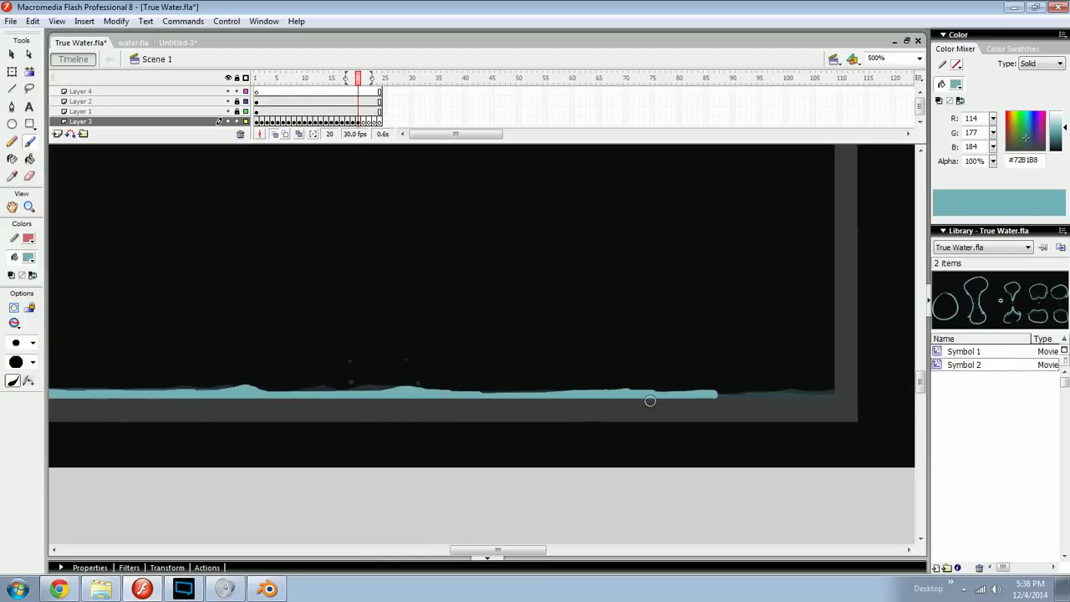
{"action": "mouse_move", "coordinate": [626, 391]}
{"action": "left_mouse_down"}
{"action": "mouse_move", "coordinate": [829, 393]}
{"action": "mouse_move", "coordinate": [819, 396]}
{"action": "left_mouse_up"}
Step: Fill the gap under the water in the left corner on frame 20 and look over the floor water
{"action": "left_click_drag", "start_coordinate": [449, 409], "coordinate": [640, 413]}
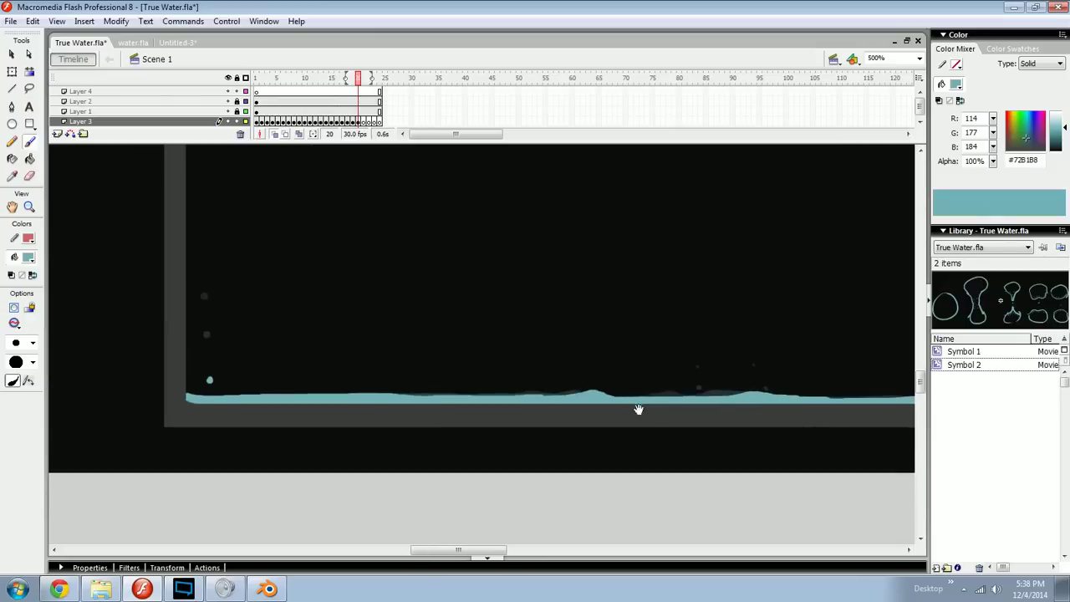
{"action": "left_click_drag", "start_coordinate": [192, 402], "coordinate": [194, 401]}
{"action": "scroll", "coordinate": [306, 377], "scroll_direction": "up", "scroll_amount": 2}
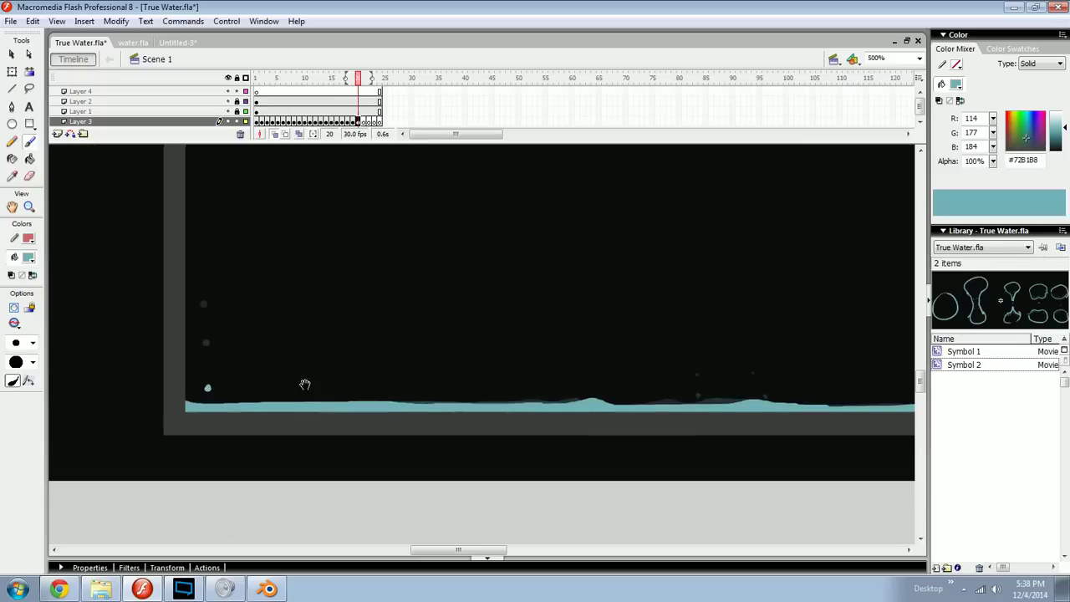
{"action": "left_click_drag", "start_coordinate": [342, 382], "coordinate": [370, 404]}
{"action": "left_click_drag", "start_coordinate": [460, 384], "coordinate": [384, 416]}
{"action": "key", "text": "period"}
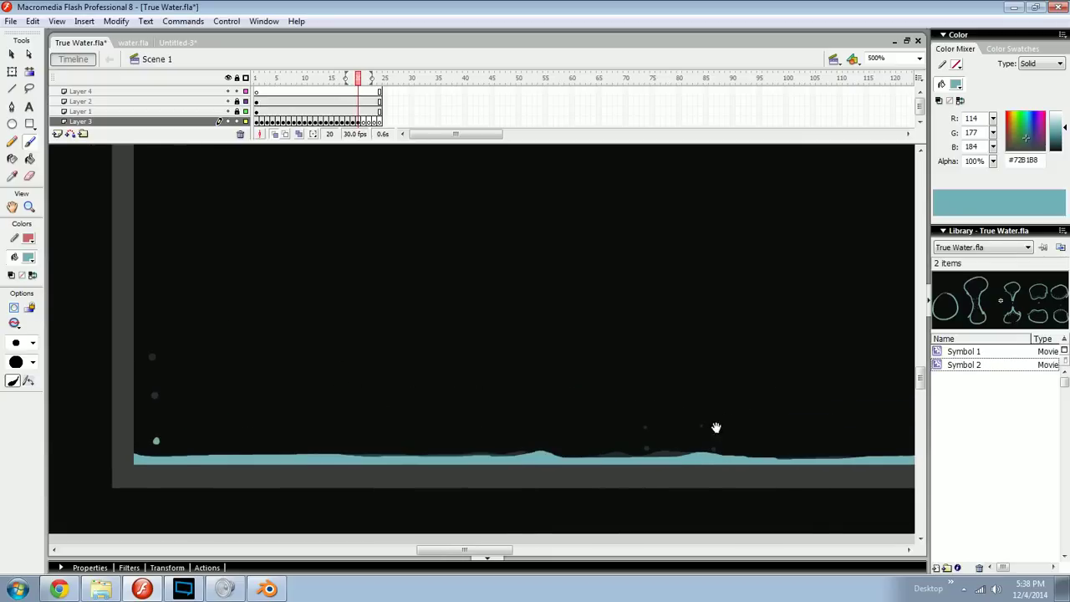
{"action": "left_click_drag", "start_coordinate": [695, 427], "coordinate": [605, 454]}
{"action": "mouse_move", "coordinate": [458, 237]}
{"action": "left_mouse_down"}
{"action": "mouse_move", "coordinate": [630, 380]}
{"action": "mouse_move", "coordinate": [640, 239]}
{"action": "left_mouse_up"}
{"action": "key", "text": "ctrl+z"}
{"action": "mouse_move", "coordinate": [415, 226]}
{"action": "left_mouse_down"}
{"action": "mouse_move", "coordinate": [407, 272]}
{"action": "mouse_move", "coordinate": [695, 362]}
{"action": "mouse_move", "coordinate": [711, 287]}
{"action": "mouse_move", "coordinate": [442, 179]}
{"action": "mouse_move", "coordinate": [393, 209]}
{"action": "mouse_move", "coordinate": [411, 337]}
{"action": "left_mouse_up"}
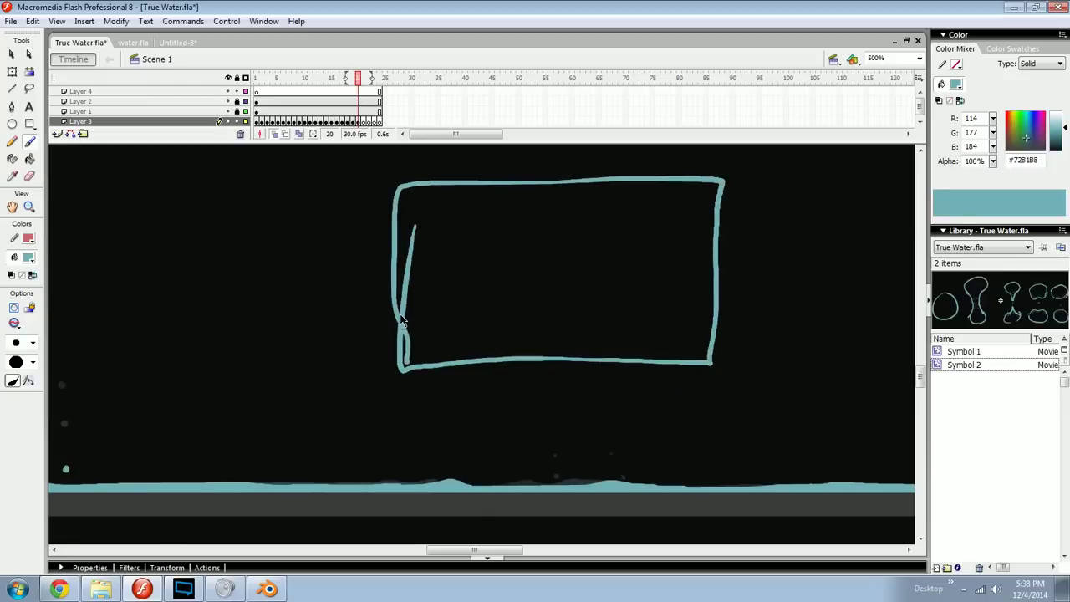
{"action": "key", "text": "ctrl+z"}
{"action": "mouse_move", "coordinate": [452, 389]}
{"action": "left_mouse_down"}
{"action": "mouse_move", "coordinate": [659, 327]}
{"action": "mouse_move", "coordinate": [631, 331]}
{"action": "left_mouse_up"}
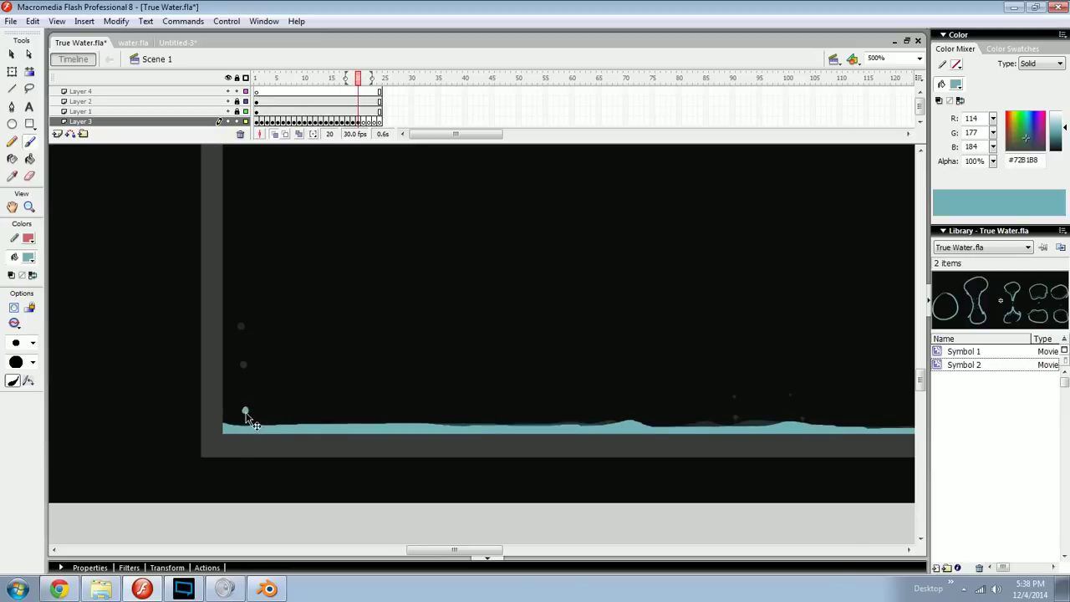
Step: Move the falling droplet beside the left wall slightly down on frame 20
{"action": "left_click_drag", "start_coordinate": [244, 411], "coordinate": [244, 413]}
{"action": "left_click", "coordinate": [288, 404], "text": "ctrl"}
{"action": "key", "text": "."}
Step: Paint the floor water from the left wall to the right wall on frame 21, following the frame 20 reference
{"action": "left_click_drag", "start_coordinate": [452, 403], "coordinate": [351, 396]}
{"action": "left_click_drag", "start_coordinate": [595, 350], "coordinate": [337, 352]}
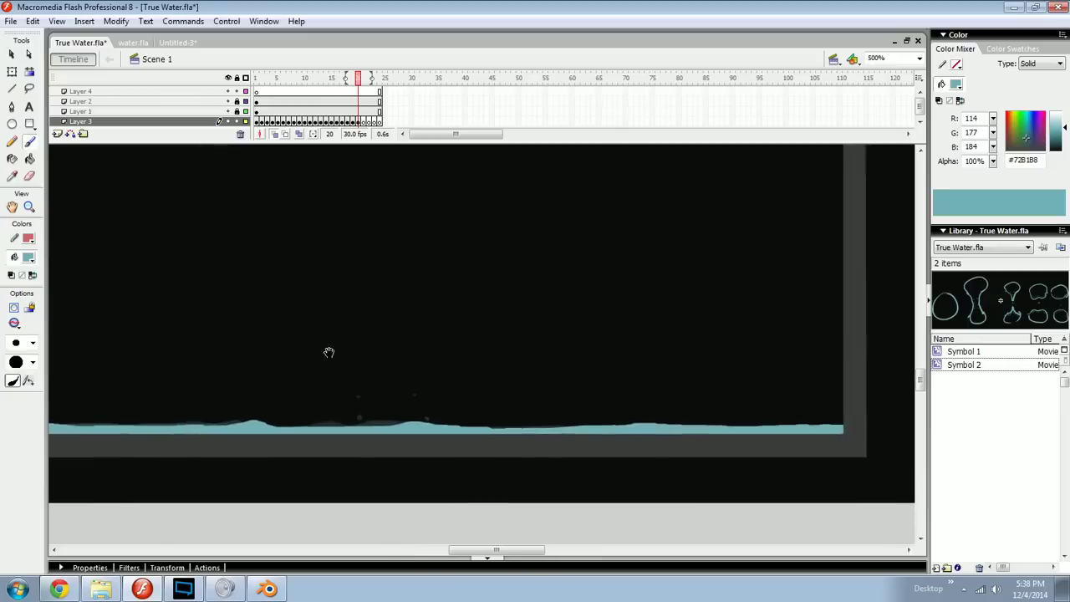
{"action": "left_click_drag", "start_coordinate": [565, 291], "coordinate": [432, 264]}
{"action": "key", "text": "."}
{"action": "key", "text": "."}
{"action": "left_click_drag", "start_coordinate": [128, 408], "coordinate": [592, 380]}
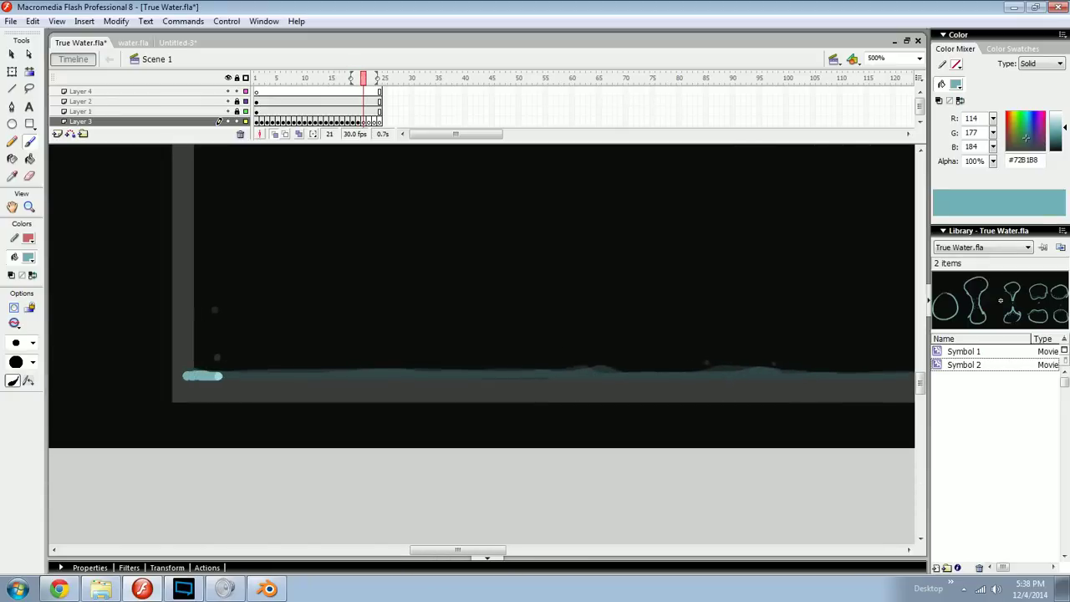
{"action": "left_click_drag", "start_coordinate": [221, 378], "coordinate": [226, 378]}
{"action": "key", "text": "z"}
{"action": "mouse_move", "coordinate": [158, 528]}
{"action": "left_mouse_down"}
{"action": "mouse_move", "coordinate": [554, 95]}
{"action": "mouse_move", "coordinate": [552, 103]}
{"action": "left_mouse_up"}
{"action": "mouse_move", "coordinate": [404, 390]}
{"action": "left_mouse_down"}
{"action": "mouse_move", "coordinate": [170, 399]}
{"action": "mouse_move", "coordinate": [79, 416]}
{"action": "mouse_move", "coordinate": [251, 411]}
{"action": "mouse_move", "coordinate": [220, 402]}
{"action": "mouse_move", "coordinate": [294, 397]}
{"action": "mouse_move", "coordinate": [675, 397]}
{"action": "left_mouse_up"}
{"action": "key", "text": "b"}
{"action": "key", "text": "ctrl+z"}
{"action": "key", "text": "ctrl+minus"}
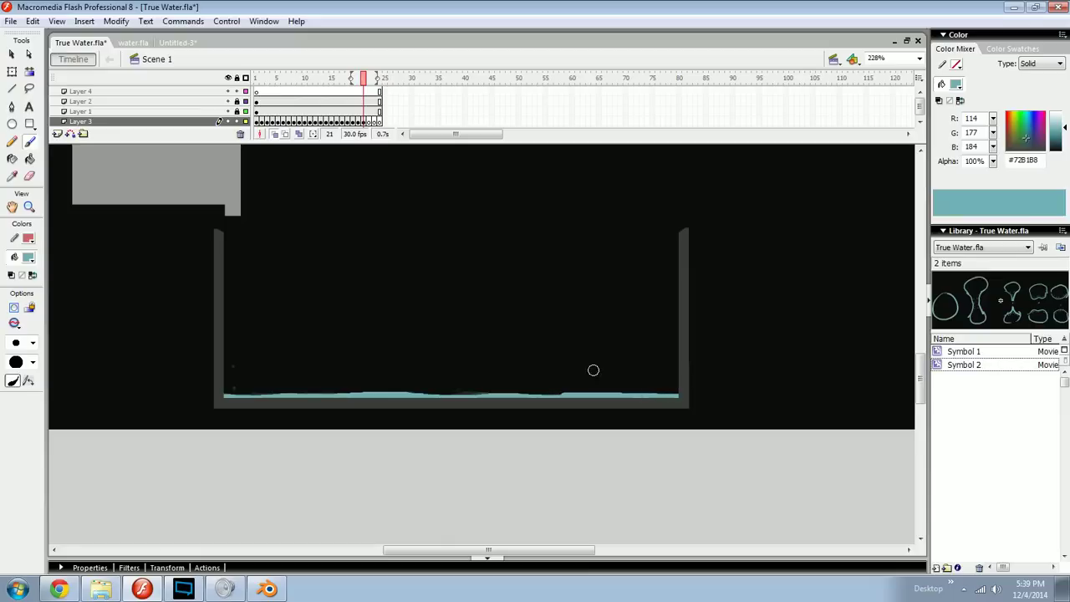
Step: Rework the middle of the floor water on frame 21 into a flatter surface with two small crests
{"action": "left_click", "coordinate": [502, 399]}
{"action": "left_click", "coordinate": [539, 375], "text": "ctrl"}
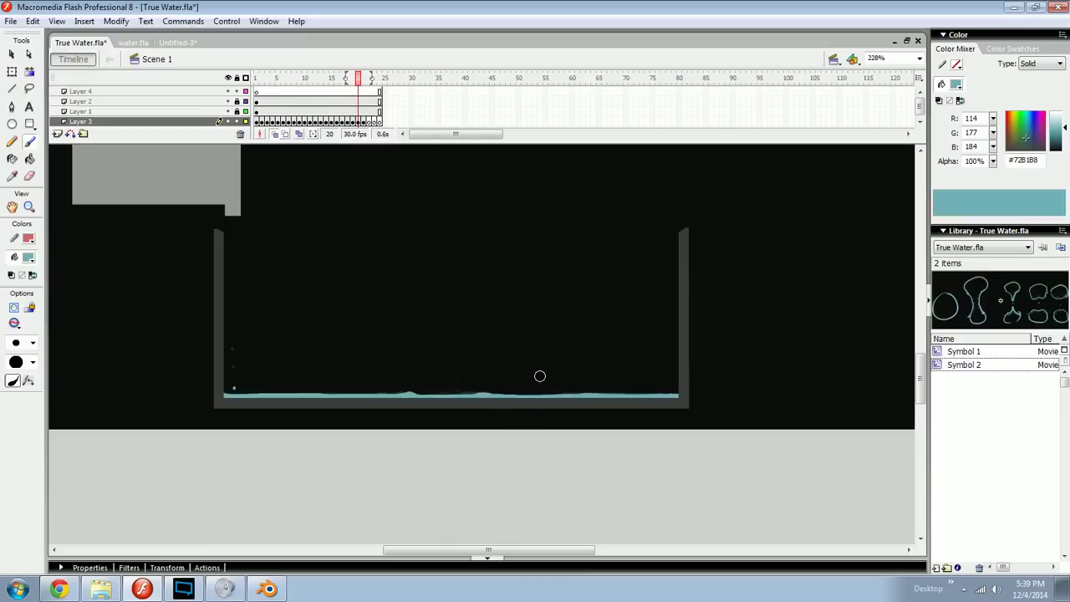
{"action": "key", "text": "."}
{"action": "left_click_drag", "start_coordinate": [413, 396], "coordinate": [408, 399]}
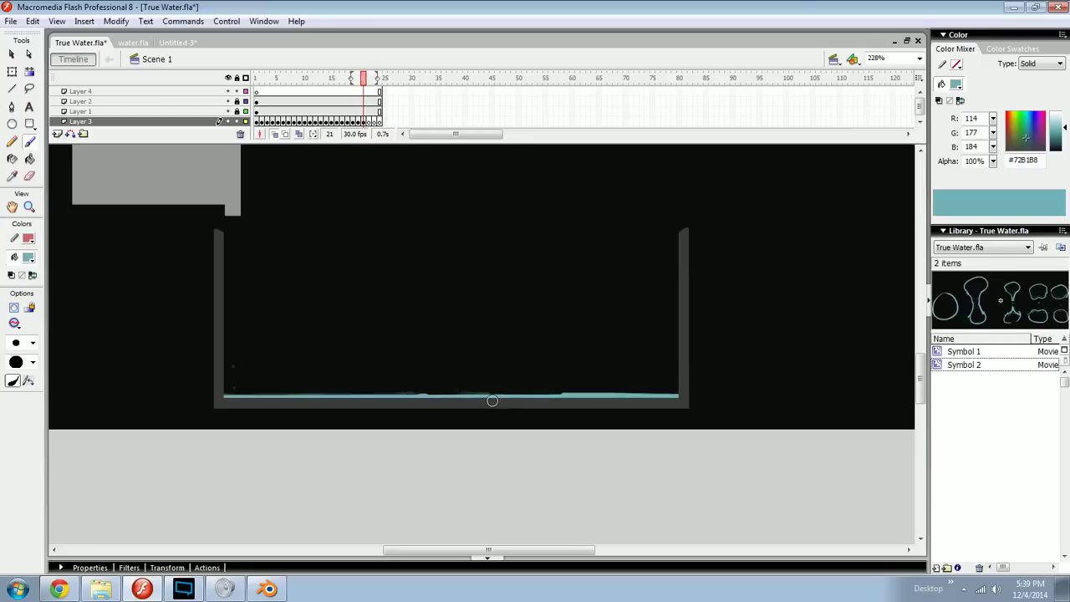
{"action": "left_click_drag", "start_coordinate": [511, 399], "coordinate": [514, 398]}
Step: Examine the crests of the floor water on frame 21 up close and compare the frame with frame 20
{"action": "key", "text": "ctrl+="}
{"action": "key", "text": "ctrl+="}
{"action": "left_click_drag", "start_coordinate": [664, 466], "coordinate": [630, 349]}
{"action": "left_click_drag", "start_coordinate": [629, 349], "coordinate": [430, 454]}
{"action": "key", "text": "ctrl+z"}
{"action": "key", "text": "ctrl+y"}
{"action": "key", "text": "q"}
{"action": "left_click_drag", "start_coordinate": [608, 387], "coordinate": [528, 412]}
{"action": "key", "text": "n"}
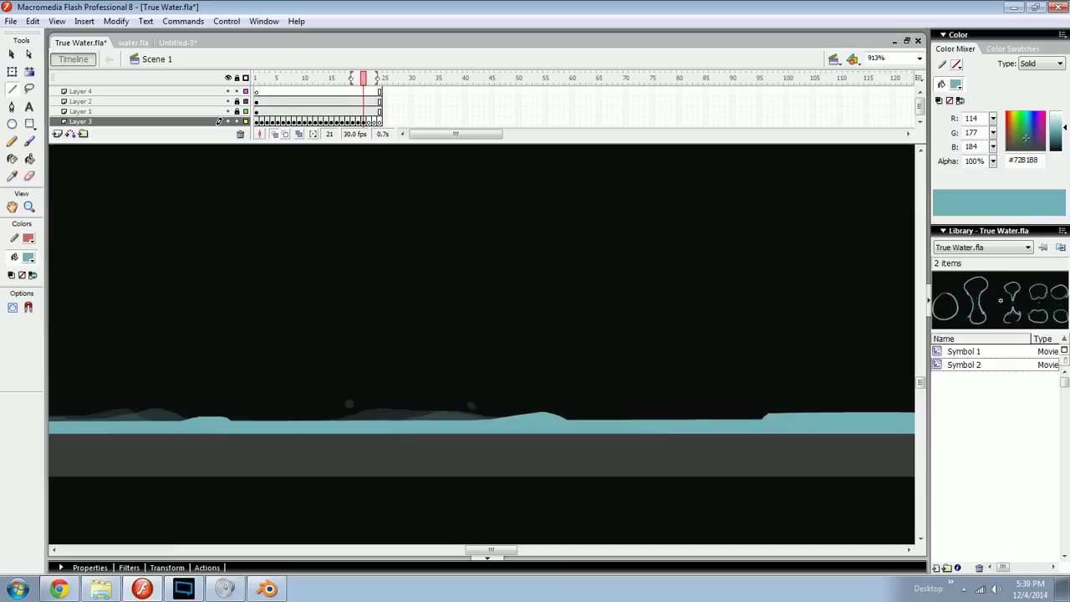
{"action": "key", "text": "ctrl+minus"}
{"action": "left_click_drag", "start_coordinate": [560, 371], "coordinate": [701, 399]}
{"action": "key", "text": "v"}
{"action": "key", "text": "ctrl+minus"}
{"action": "key", "text": "comma"}
{"action": "key", "text": "period"}
{"action": "key", "text": "b"}
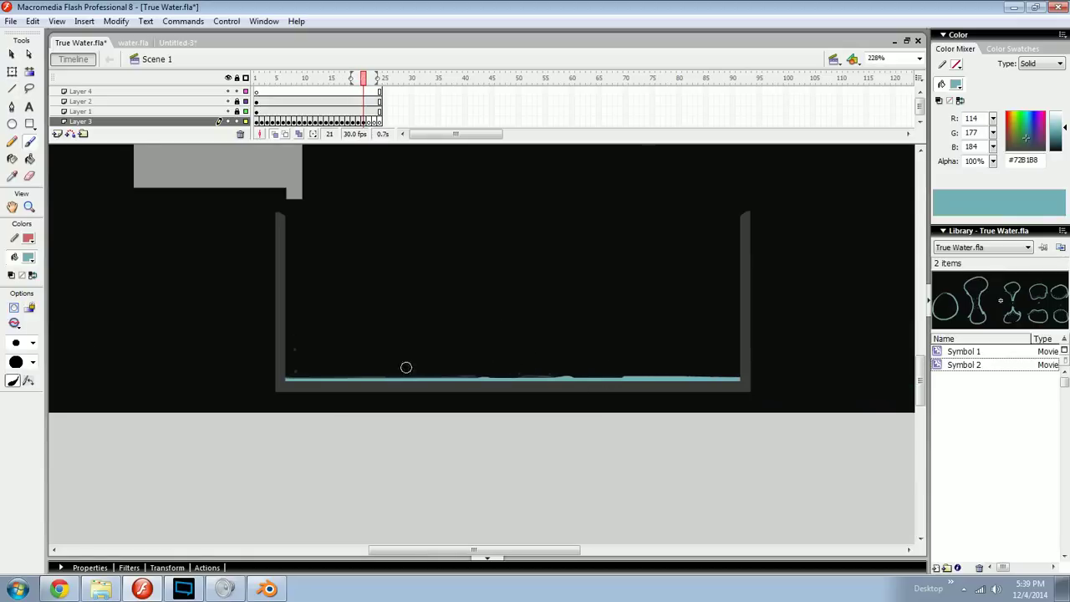
Step: Paint a flat strip of water along the whole container floor on frame 22 and compare it with frame 21
{"action": "left_click_drag", "start_coordinate": [385, 382], "coordinate": [336, 417]}
{"action": "key", "text": "period"}
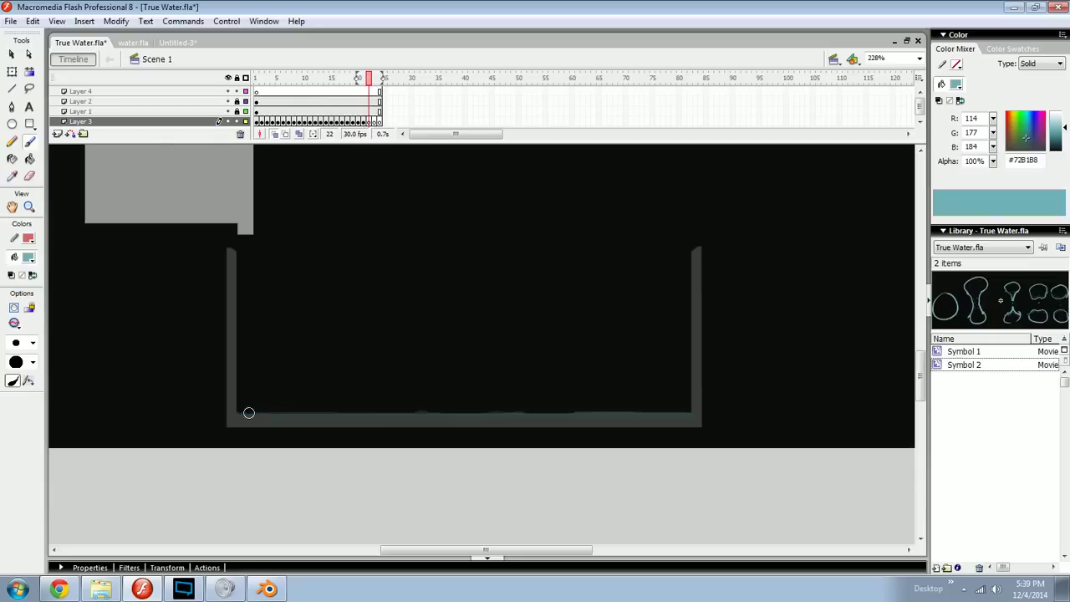
{"action": "left_click_drag", "start_coordinate": [233, 416], "coordinate": [234, 404]}
{"action": "key", "text": "ctrl+z"}
{"action": "mouse_move", "coordinate": [235, 416]}
{"action": "left_mouse_down"}
{"action": "mouse_move", "coordinate": [671, 411]}
{"action": "mouse_move", "coordinate": [690, 402]}
{"action": "left_mouse_up"}
{"action": "key", "text": "comma"}
{"action": "key", "text": "period"}
Step: Select the water strip on frame 22 and nudge it down three steps to make the layer thinner
{"action": "left_click", "coordinate": [558, 414], "text": "ctrl"}
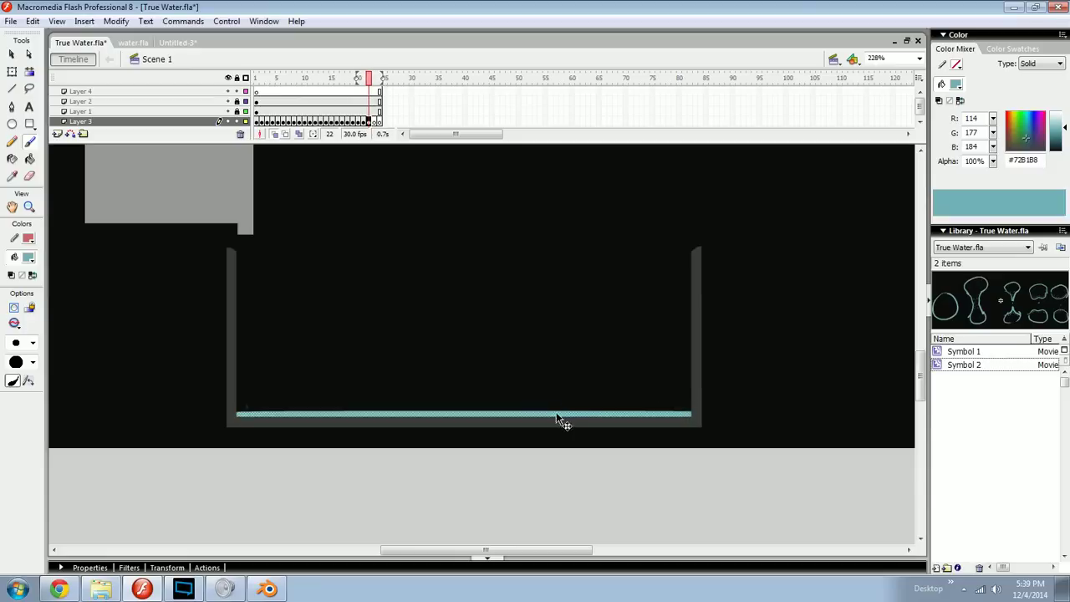
{"action": "key", "text": "Down"}
{"action": "key", "text": "Down"}
{"action": "key", "text": "Down"}
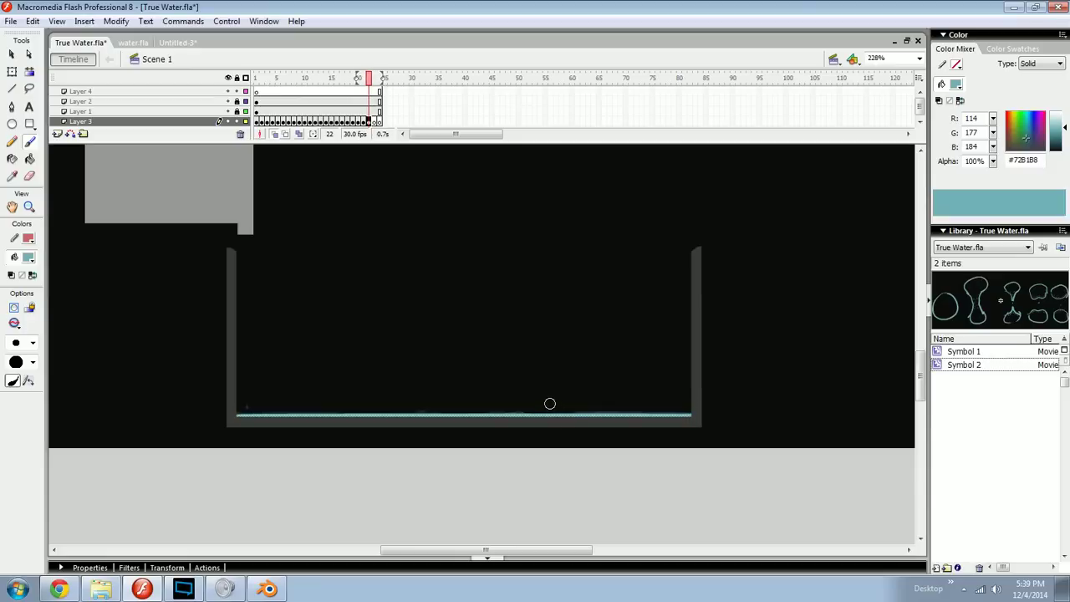
Step: Paint low ripples and a raised stretch by the right wall on frame 22's water, trimming the raised edge with the Eraser
{"action": "key", "text": "ctrl+equal"}
{"action": "left_click_drag", "start_coordinate": [585, 365], "coordinate": [493, 390]}
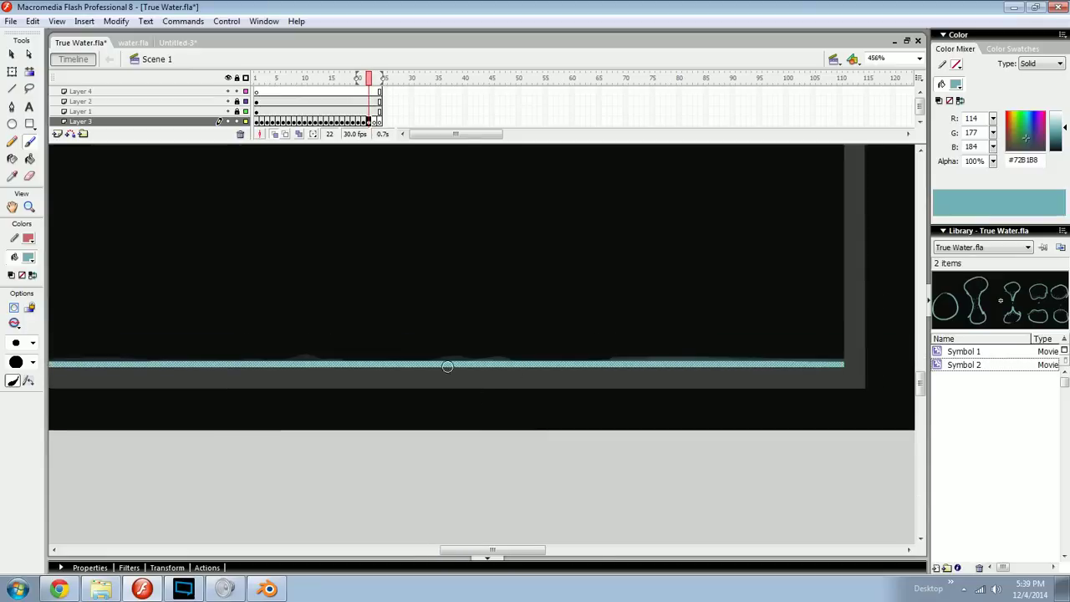
{"action": "left_click_drag", "start_coordinate": [509, 362], "coordinate": [502, 363]}
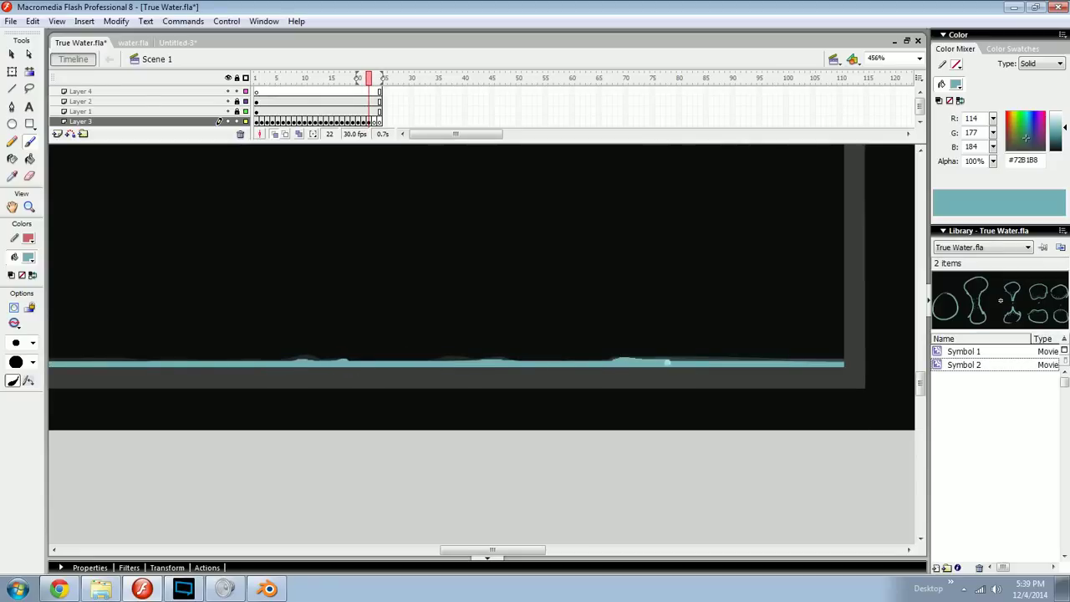
{"action": "left_click_drag", "start_coordinate": [801, 361], "coordinate": [835, 361]}
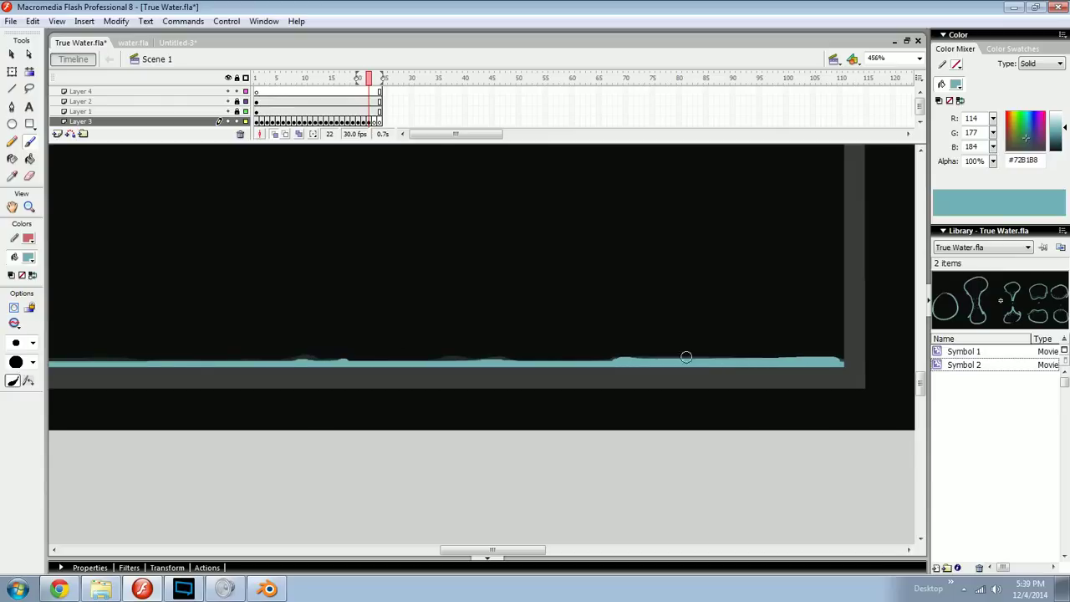
{"action": "key", "text": "e"}
{"action": "left_click_drag", "start_coordinate": [611, 350], "coordinate": [700, 360]}
{"action": "key", "text": "b"}
{"action": "key", "text": "space"}
{"action": "key", "text": "period"}
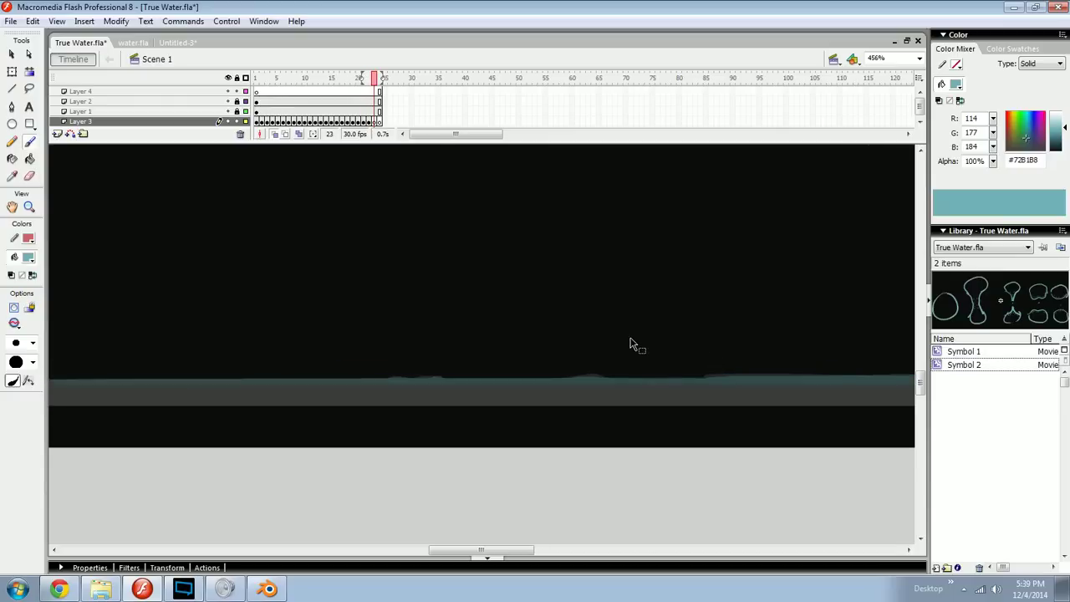
Step: Paint a low ripple crest on the surface of the floor water on frame 23
{"action": "key", "text": "v"}
{"action": "left_click", "coordinate": [587, 385]}
{"action": "key", "text": "b"}
{"action": "left_click_drag", "start_coordinate": [605, 380], "coordinate": [622, 383]}
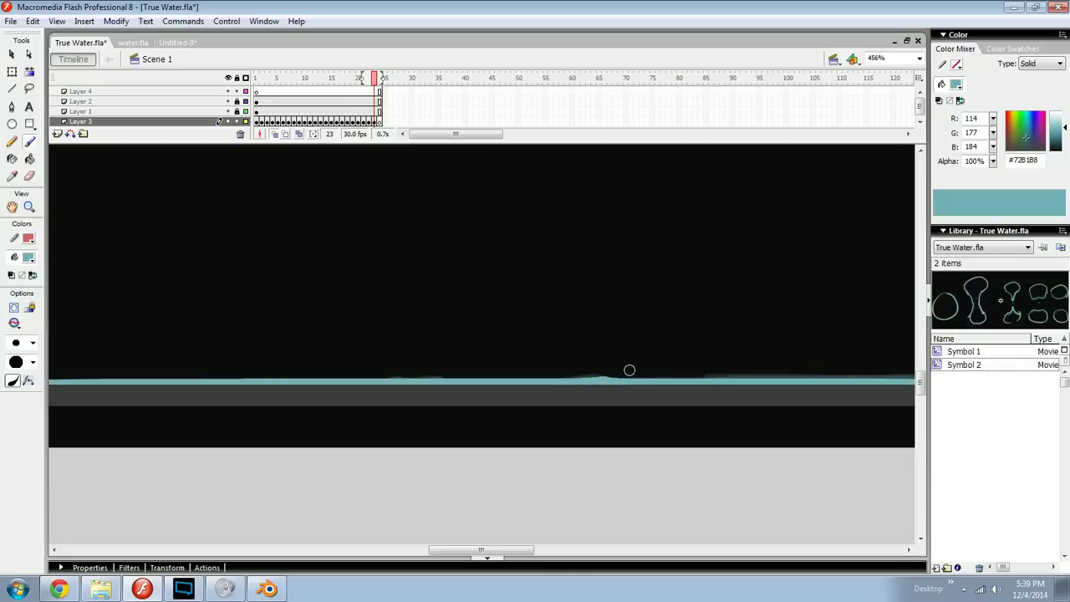
Step: Paste the flat water strip in place on frame 24, nudge it down and compare it with frame 23
{"action": "key", "text": "."}
{"action": "key", "text": "ctrl+shift+v"}
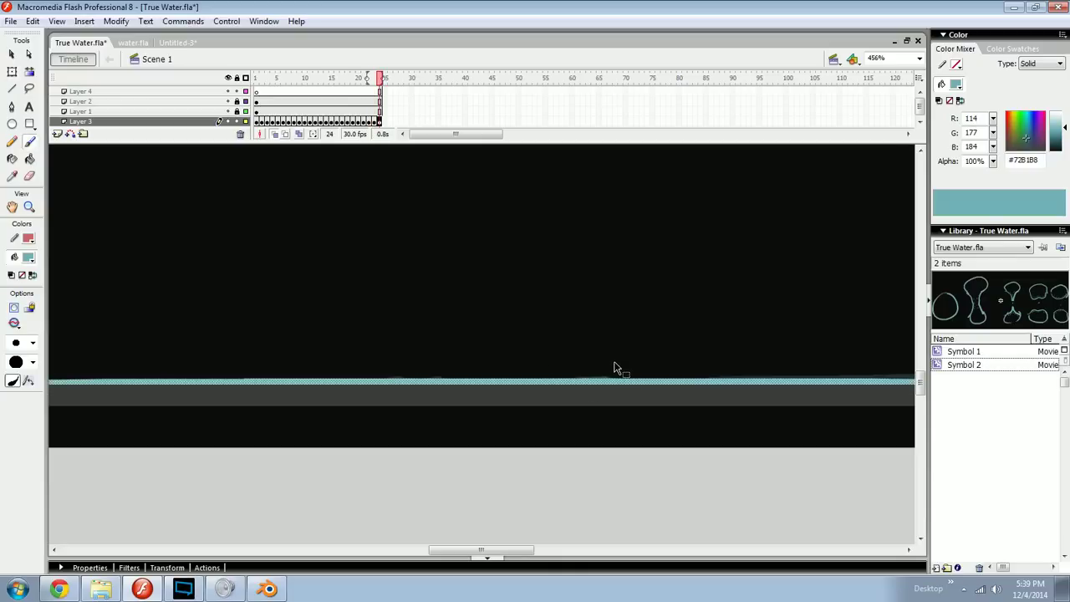
{"action": "key", "text": "shift+Down"}
{"action": "key", "text": "ctrl+minus"}
{"action": "key", "text": "comma"}
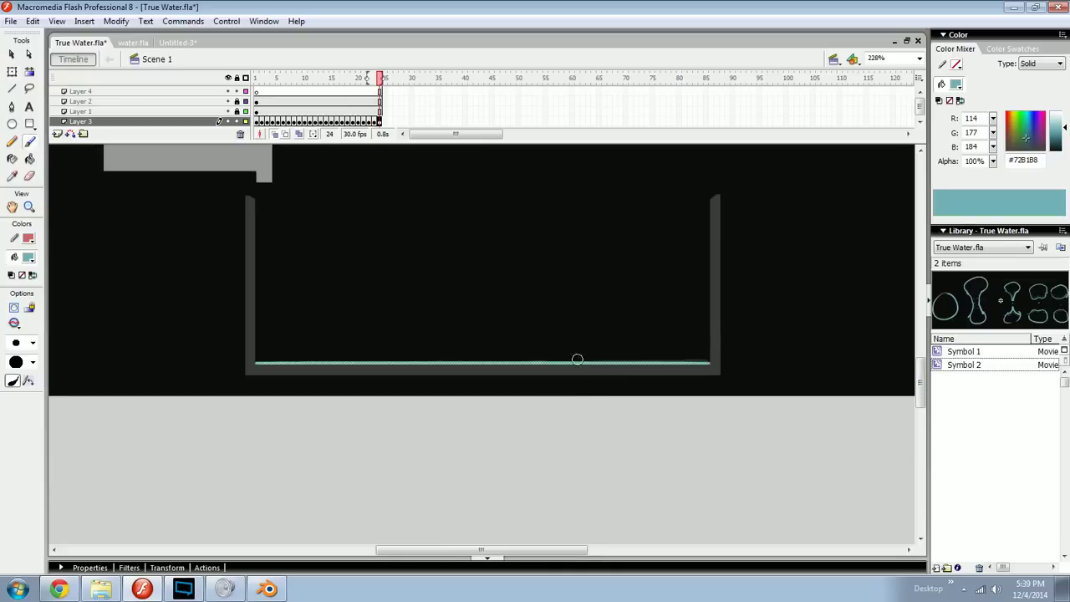
{"action": "key", "text": "period"}
{"action": "left_click_drag", "start_coordinate": [490, 345], "coordinate": [608, 348]}
Step: Flip back and forth through frames 18 to 24 to check how the floor water settles near the left wall
{"action": "key", "text": "ctrl+equal"}
{"action": "key", "text": "comma"}
{"action": "key", "text": "comma"}
{"action": "key", "text": "comma"}
{"action": "key", "text": "comma"}
{"action": "key", "text": "comma"}
{"action": "key", "text": "comma"}
{"action": "key", "text": "period"}
{"action": "key", "text": "period"}
{"action": "key", "text": "period"}
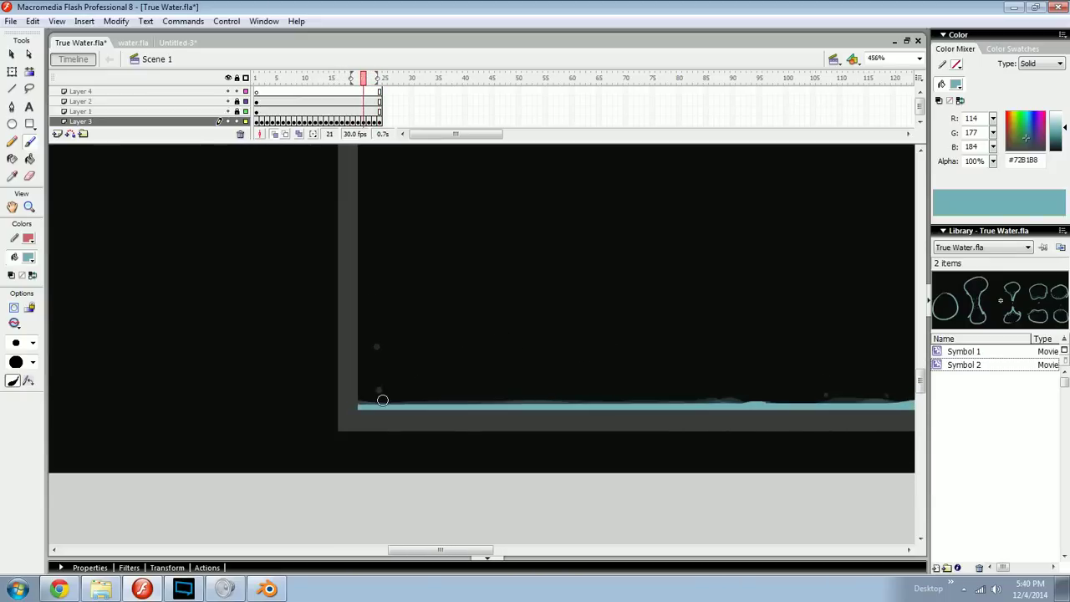
{"action": "key", "text": "period"}
{"action": "key", "text": "period"}
{"action": "key", "text": "period"}
{"action": "key", "text": "comma"}
{"action": "key", "text": "comma"}
{"action": "key", "text": "comma"}
{"action": "key", "text": "period"}
{"action": "key", "text": "period"}
{"action": "key", "text": "period"}
{"action": "key", "text": "ctrl+minus"}
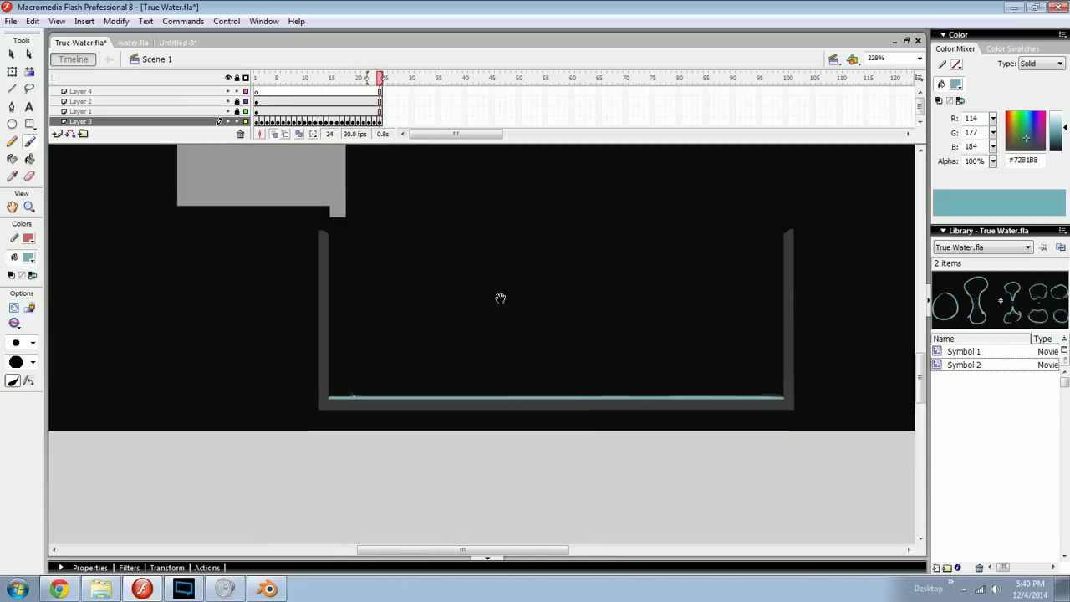
Step: Go back to frame 2 and paint a rising trail of test dots beside a tapering test stroke inside the container
{"action": "left_click", "coordinate": [278, 84]}
{"action": "left_click_drag", "start_coordinate": [278, 84], "coordinate": [261, 87]}
{"action": "left_click_drag", "start_coordinate": [466, 310], "coordinate": [445, 323]}
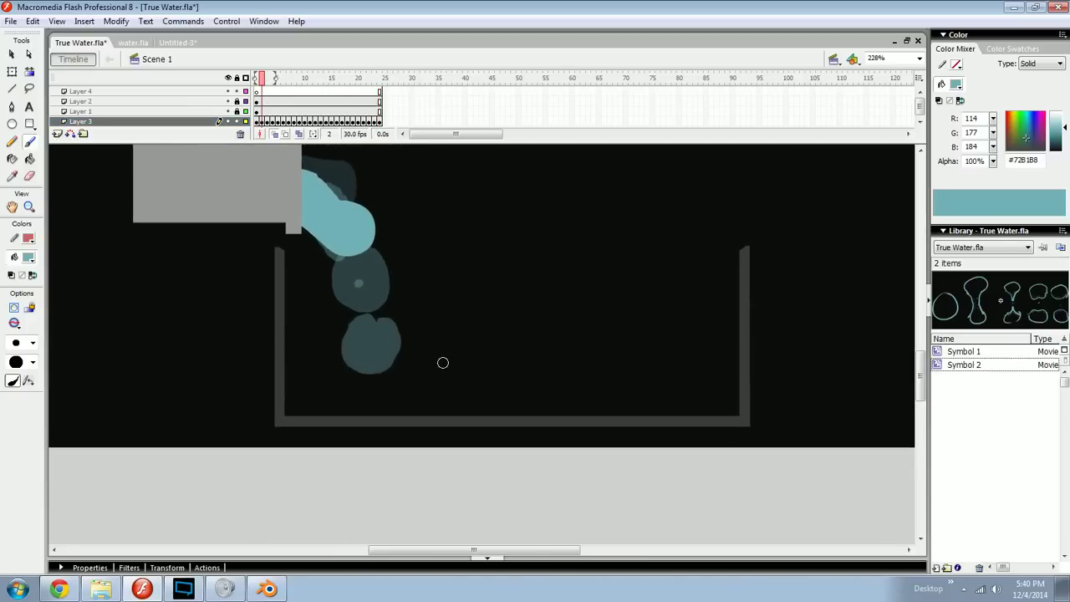
{"action": "left_click_drag", "start_coordinate": [433, 369], "coordinate": [500, 381]}
{"action": "key", "text": "ctrl+equal"}
{"action": "key", "text": "ctrl+minus"}
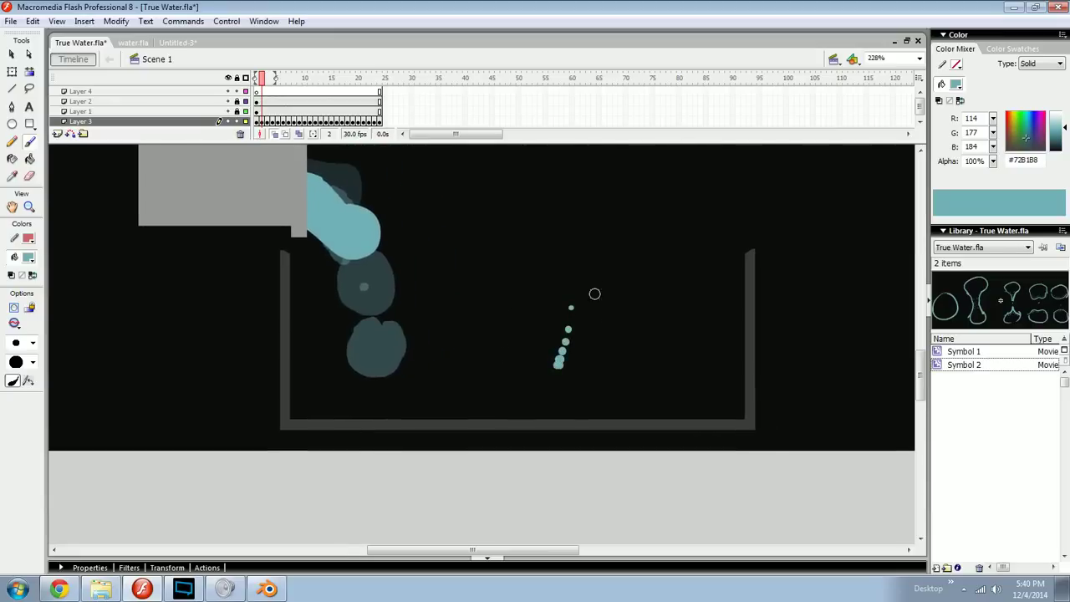
{"action": "left_click_drag", "start_coordinate": [586, 367], "coordinate": [602, 316]}
{"action": "left_click_drag", "start_coordinate": [627, 370], "coordinate": [470, 384]}
{"action": "key", "text": "ctrl+equal"}
{"action": "left_click_drag", "start_coordinate": [441, 339], "coordinate": [470, 365]}
{"action": "key", "text": "ctrl+z"}
{"action": "left_click_drag", "start_coordinate": [446, 331], "coordinate": [472, 353]}
{"action": "key", "text": "ctrl+z"}
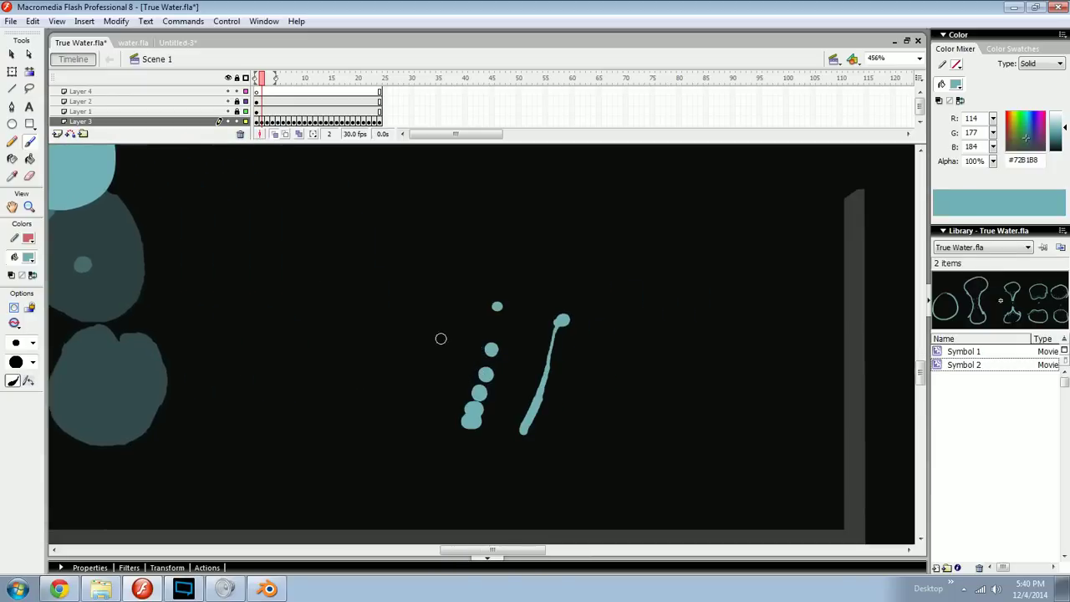
{"action": "mouse_move", "coordinate": [547, 294]}
{"action": "left_mouse_down"}
{"action": "mouse_move", "coordinate": [492, 341]}
{"action": "mouse_move", "coordinate": [504, 339]}
{"action": "left_mouse_up"}
{"action": "key", "text": "ctrl+z"}
{"action": "mouse_move", "coordinate": [594, 301]}
{"action": "left_mouse_down"}
{"action": "mouse_move", "coordinate": [596, 348]}
{"action": "mouse_move", "coordinate": [590, 313]}
{"action": "left_mouse_up"}
{"action": "key", "text": "ctrl+z"}
{"action": "mouse_move", "coordinate": [512, 327]}
{"action": "left_mouse_down"}
{"action": "mouse_move", "coordinate": [568, 314]}
{"action": "mouse_move", "coordinate": [615, 336]}
{"action": "left_mouse_up"}
{"action": "key", "text": "ctrl+z"}
{"action": "key", "text": "ctrl+z"}
{"action": "left_click_drag", "start_coordinate": [661, 363], "coordinate": [567, 366]}
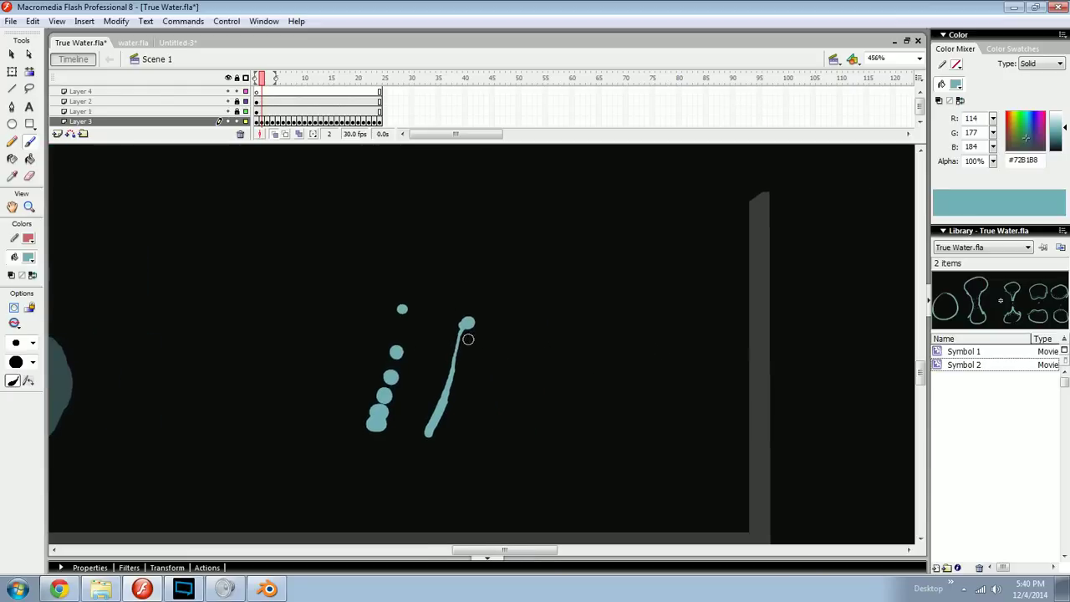
Step: Select the test dots and tapering stroke on frame 2 and delete them
{"action": "left_click_drag", "start_coordinate": [470, 339], "coordinate": [575, 341]}
{"action": "left_click_drag", "start_coordinate": [650, 263], "coordinate": [373, 487]}
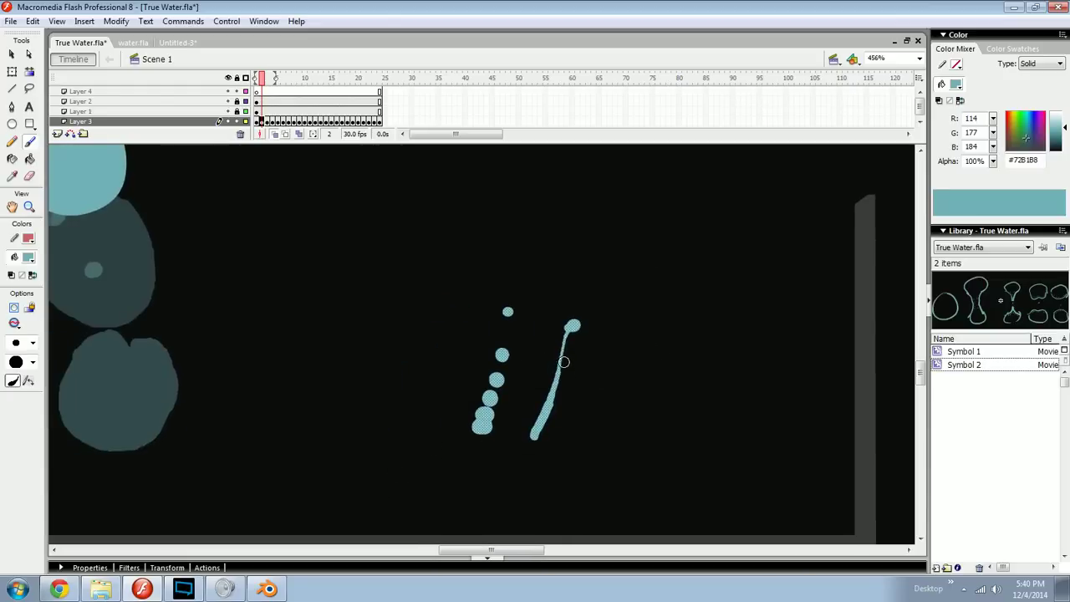
{"action": "key", "text": "ctrl+shift+a"}
{"action": "key", "text": "ctrl+z"}
{"action": "key", "text": "ctrl+="}
{"action": "left_click_drag", "start_coordinate": [667, 348], "coordinate": [586, 345]}
{"action": "mouse_move", "coordinate": [552, 380]}
{"action": "left_mouse_down"}
{"action": "mouse_move", "coordinate": [563, 366]}
{"action": "mouse_move", "coordinate": [609, 365]}
{"action": "left_mouse_up"}
{"action": "key", "text": "ctrl+minus"}
{"action": "left_click_drag", "start_coordinate": [647, 246], "coordinate": [425, 444]}
{"action": "key", "text": "Delete"}
Step: Fill the hollow inside of the arched right-hand splash on frame 6 with the water colour
{"action": "mouse_move", "coordinate": [259, 435]}
{"action": "left_mouse_down"}
{"action": "mouse_move", "coordinate": [509, 383]}
{"action": "mouse_move", "coordinate": [632, 403]}
{"action": "left_mouse_up"}
{"action": "key", "text": "period"}
{"action": "key", "text": "period"}
{"action": "key", "text": "period"}
{"action": "key", "text": "period"}
{"action": "left_click_drag", "start_coordinate": [552, 439], "coordinate": [501, 411]}
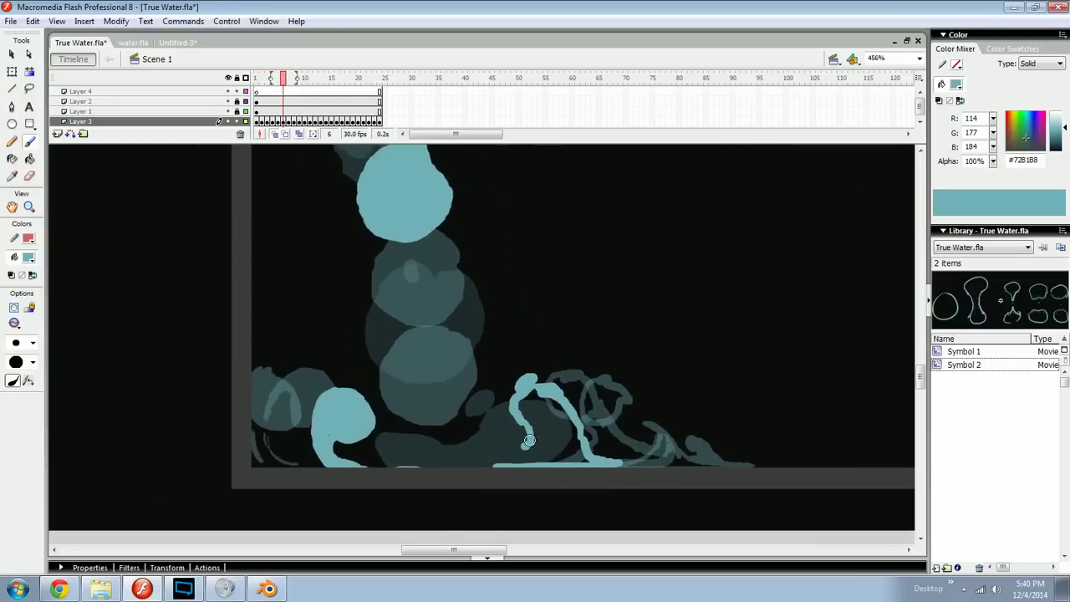
{"action": "key", "text": "comma"}
{"action": "key", "text": "period"}
{"action": "key", "text": "k"}
{"action": "left_click", "coordinate": [558, 424]}
Step: Fill the hollow crest and the enclosed gap in the lower wave of the right-hand splash on frames 7 and 8
{"action": "key", "text": "comma"}
{"action": "key", "text": "period"}
{"action": "key", "text": "period"}
{"action": "left_click", "coordinate": [573, 401]}
{"action": "left_click", "coordinate": [609, 435]}
{"action": "key", "text": "period"}
{"action": "left_click", "coordinate": [604, 398]}
{"action": "left_click", "coordinate": [668, 447]}
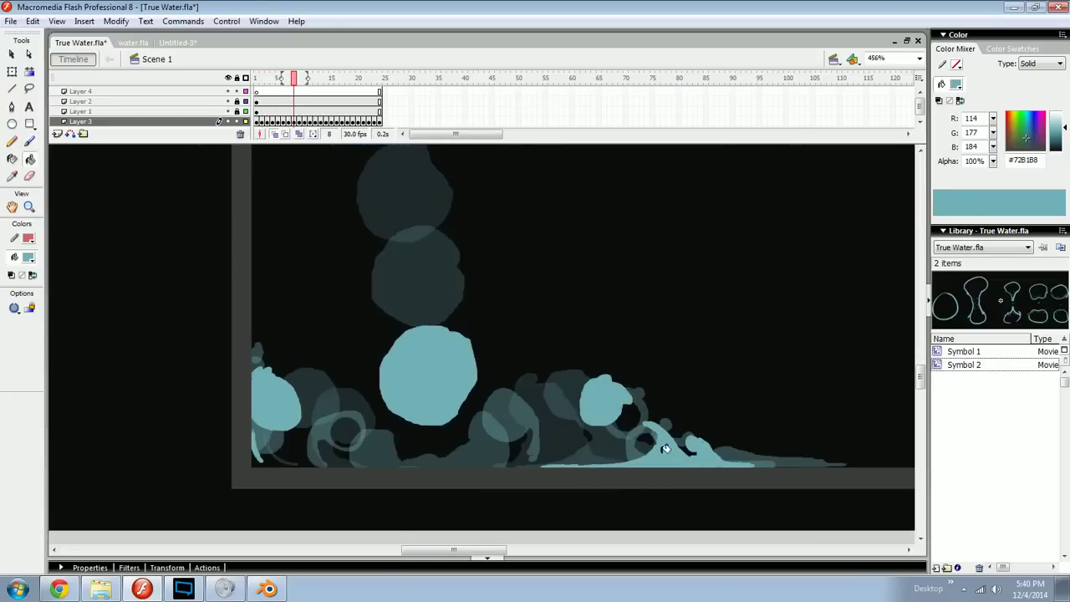
Step: Fill the remaining enclosed gaps in the right-hand splash on frames 9 and 10
{"action": "key", "text": "period"}
{"action": "left_click", "coordinate": [626, 405]}
{"action": "left_click", "coordinate": [664, 447]}
{"action": "key", "text": "period"}
{"action": "left_click", "coordinate": [647, 445]}
Step: Review the early splash frames and fill the hollow blobs of the left-hand splash on frames 10 and 11
{"action": "key", "text": "comma"}
{"action": "key", "text": "comma"}
{"action": "key", "text": "comma"}
{"action": "key", "text": "comma"}
{"action": "key", "text": "comma"}
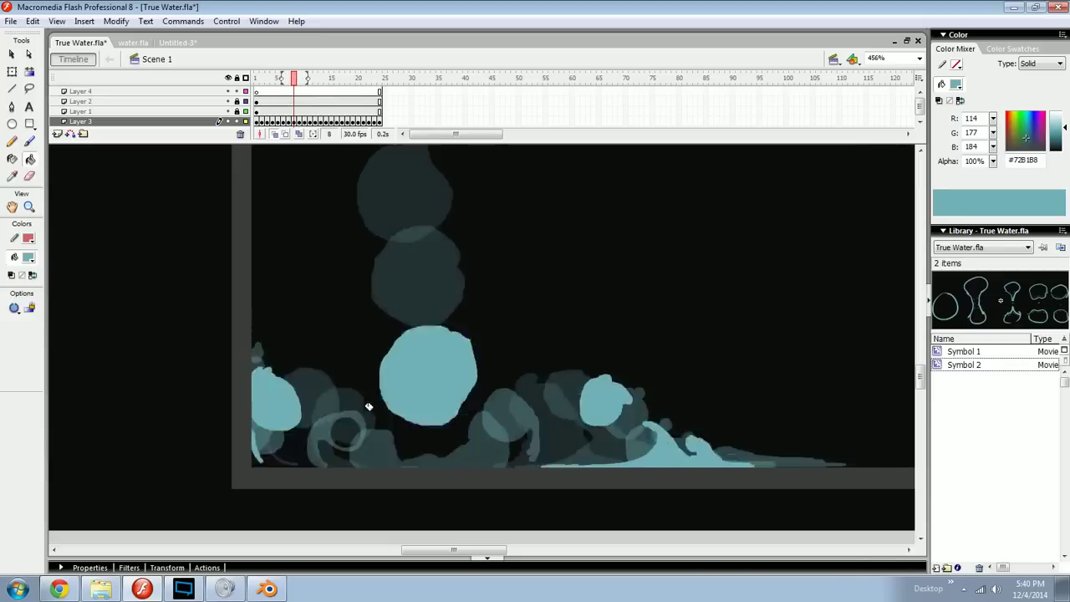
{"action": "key", "text": "period"}
{"action": "key", "text": "period"}
{"action": "key", "text": "period"}
{"action": "key", "text": "period"}
{"action": "key", "text": "comma"}
{"action": "key", "text": "period"}
{"action": "key", "text": "comma"}
{"action": "key", "text": "period"}
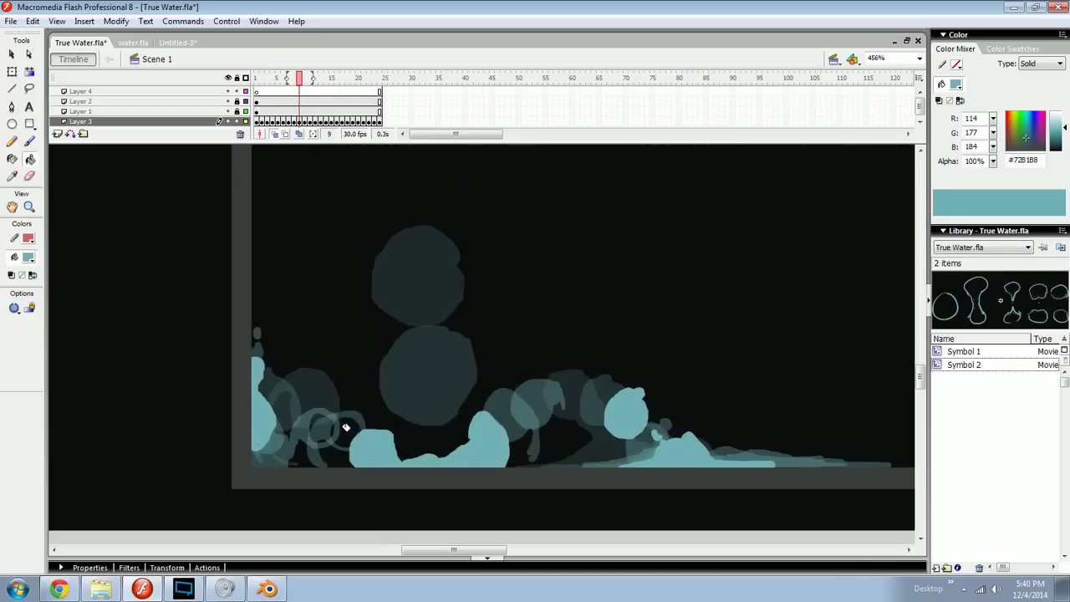
{"action": "key", "text": "period"}
{"action": "key", "text": "comma"}
{"action": "key", "text": "period"}
{"action": "left_click", "coordinate": [347, 427]}
{"action": "key", "text": "period"}
Step: Flip through frames 2 to 15 to check the motion of the filled splash shapes
{"action": "key", "text": "period"}
{"action": "key", "text": "period"}
{"action": "key", "text": "period"}
{"action": "key", "text": "period"}
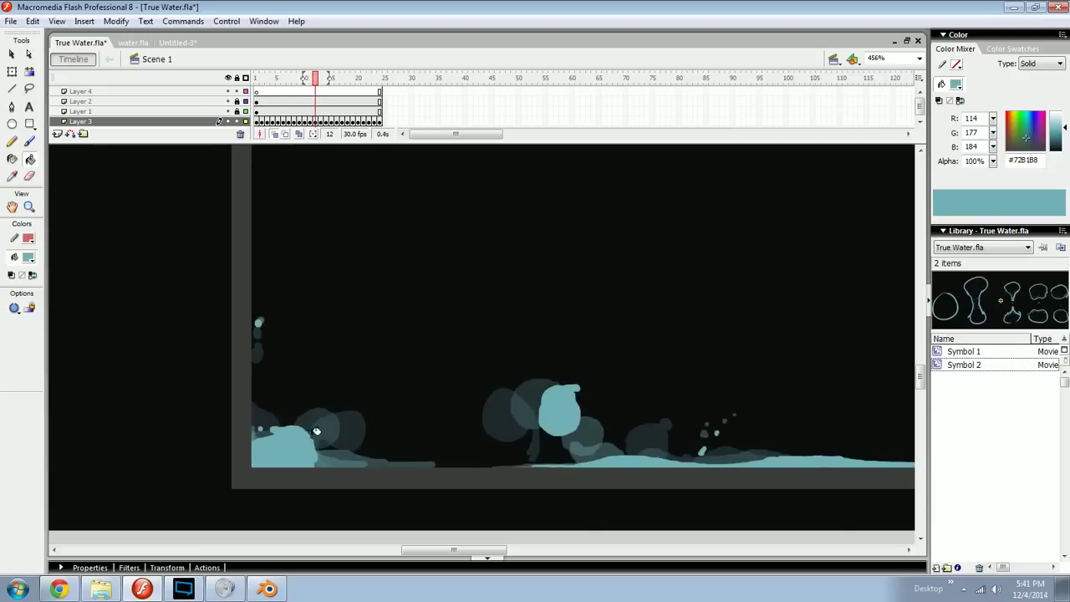
{"action": "key", "text": "comma"}
{"action": "key", "text": "comma"}
{"action": "key", "text": "comma"}
{"action": "key", "text": "comma"}
{"action": "key", "text": "comma"}
{"action": "key", "text": "comma"}
{"action": "key", "text": "comma"}
{"action": "key", "text": "comma"}
{"action": "key", "text": "comma"}
{"action": "key", "text": "comma"}
{"action": "key", "text": "comma"}
{"action": "key", "text": "comma"}
{"action": "key", "text": "comma"}
{"action": "key", "text": "period"}
{"action": "key", "text": "period"}
{"action": "key", "text": "period"}
{"action": "key", "text": "period"}
{"action": "key", "text": "period"}
Step: Paint thin trailing drips beneath the breaking splash crest on frame 7, comparing with the frames before it
{"action": "key", "text": "space"}
{"action": "key", "text": "b"}
{"action": "left_click_drag", "start_coordinate": [529, 409], "coordinate": [448, 473]}
{"action": "key", "text": "comma"}
{"action": "key", "text": "comma"}
{"action": "key", "text": "period"}
{"action": "key", "text": "period"}
{"action": "mouse_move", "coordinate": [502, 465]}
{"action": "left_mouse_down"}
{"action": "mouse_move", "coordinate": [556, 410]}
{"action": "mouse_move", "coordinate": [562, 450]}
{"action": "mouse_move", "coordinate": [580, 418]}
{"action": "left_mouse_up"}
Step: Break up the drips behind the splash crest on frame 8 with the Brush and Eraser, checking against neighbouring frames
{"action": "key", "text": "period"}
{"action": "key", "text": "comma"}
{"action": "key", "text": "period"}
{"action": "key", "text": "comma"}
{"action": "key", "text": "period"}
{"action": "key", "text": "e"}
{"action": "left_click", "coordinate": [574, 423]}
{"action": "key", "text": "n"}
{"action": "key", "text": "b"}
{"action": "key", "text": "comma"}
{"action": "key", "text": "comma"}
{"action": "key", "text": "period"}
{"action": "key", "text": "period"}
{"action": "key", "text": "period"}
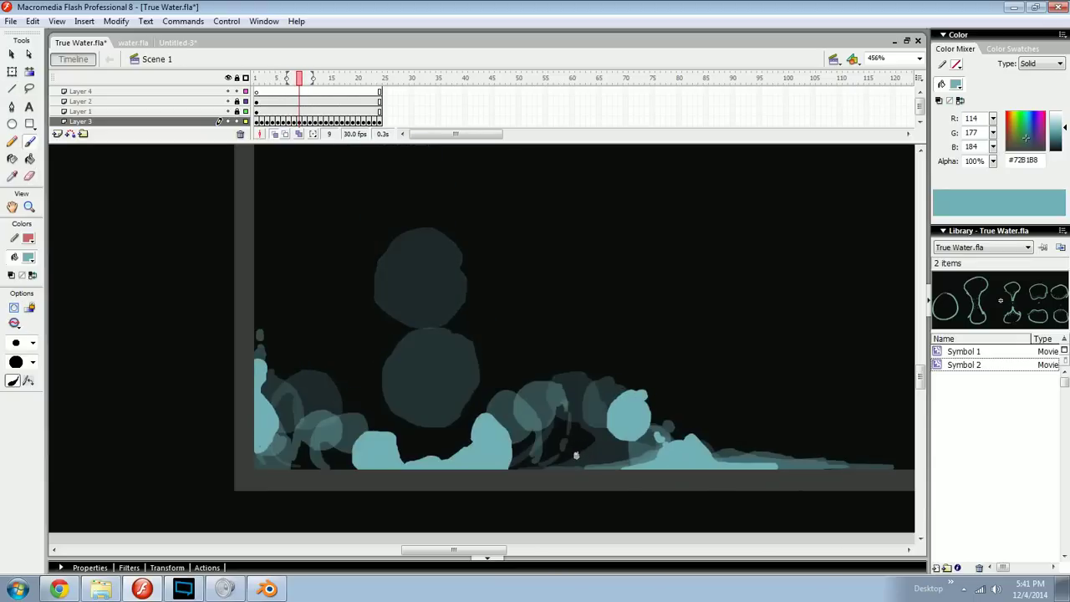
Step: Paint small separate droplets flying and falling behind the splash crest on frames 9 to 12, comparing the frames
{"action": "key", "text": "period"}
{"action": "key", "text": "period"}
{"action": "key", "text": "comma"}
{"action": "key", "text": "comma"}
{"action": "key", "text": "comma"}
{"action": "key", "text": "period"}
{"action": "key", "text": "period"}
{"action": "key", "text": "period"}
{"action": "key", "text": "period"}
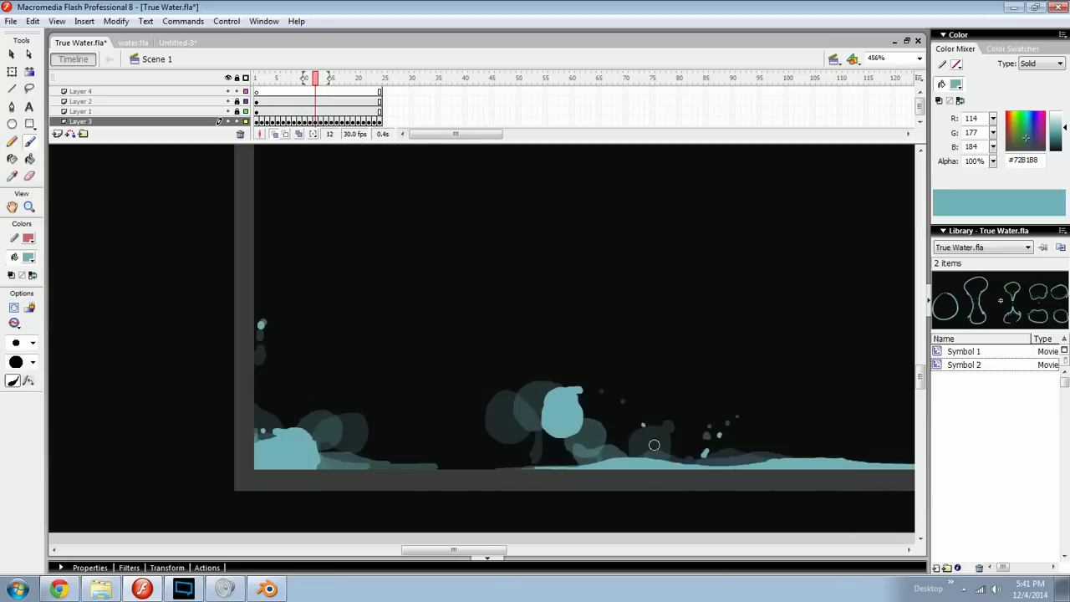
{"action": "key", "text": "comma"}
{"action": "key", "text": "comma"}
{"action": "key", "text": "comma"}
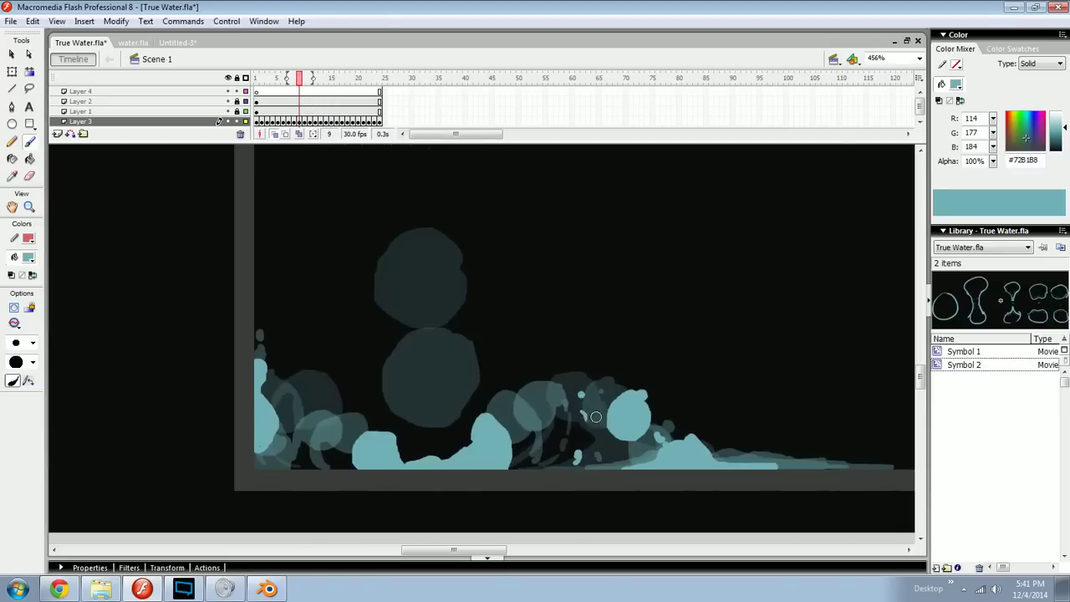
Step: Flip back and forth through the frames around frame 9 to check the motion of the drips and droplets
{"action": "key", "text": "period"}
{"action": "key", "text": "period"}
{"action": "key", "text": "period"}
{"action": "key", "text": "comma"}
{"action": "key", "text": "comma"}
{"action": "key", "text": "comma"}
{"action": "key", "text": "comma"}
{"action": "key", "text": "period"}
{"action": "key", "text": "period"}
{"action": "key", "text": "period"}
{"action": "key", "text": "comma"}
{"action": "key", "text": "comma"}
{"action": "key", "text": "comma"}
{"action": "key", "text": "comma"}
{"action": "key", "text": "comma"}
{"action": "key", "text": "comma"}
{"action": "key", "text": "period"}
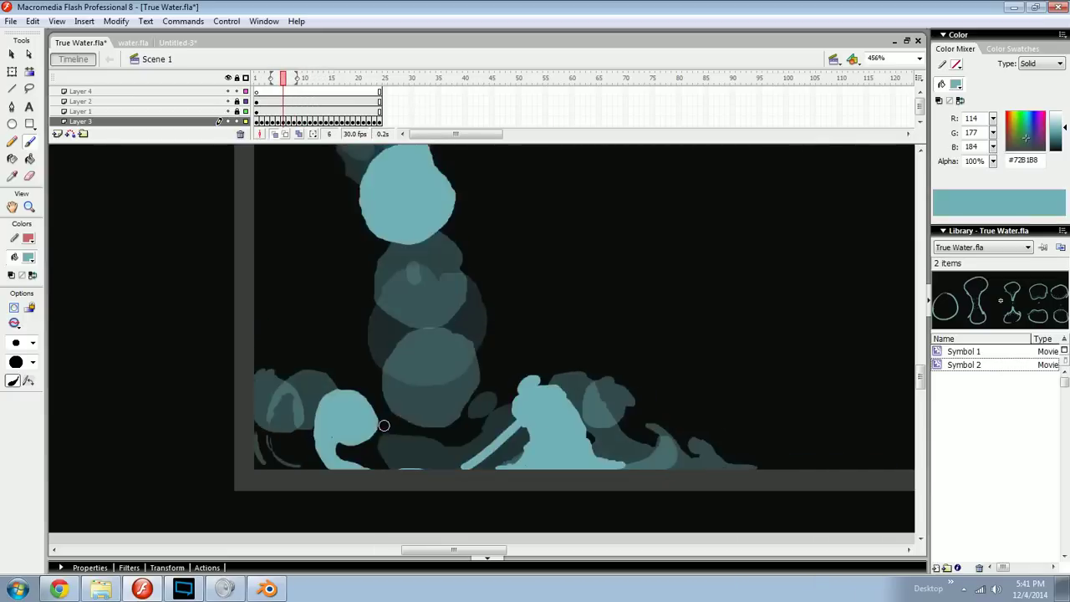
Step: Paint thin trailing drips beneath the rounded splash crest on frame 10, extending them toward the tank floor
{"action": "key", "text": "period"}
{"action": "key", "text": "period"}
{"action": "key", "text": "period"}
{"action": "key", "text": "period"}
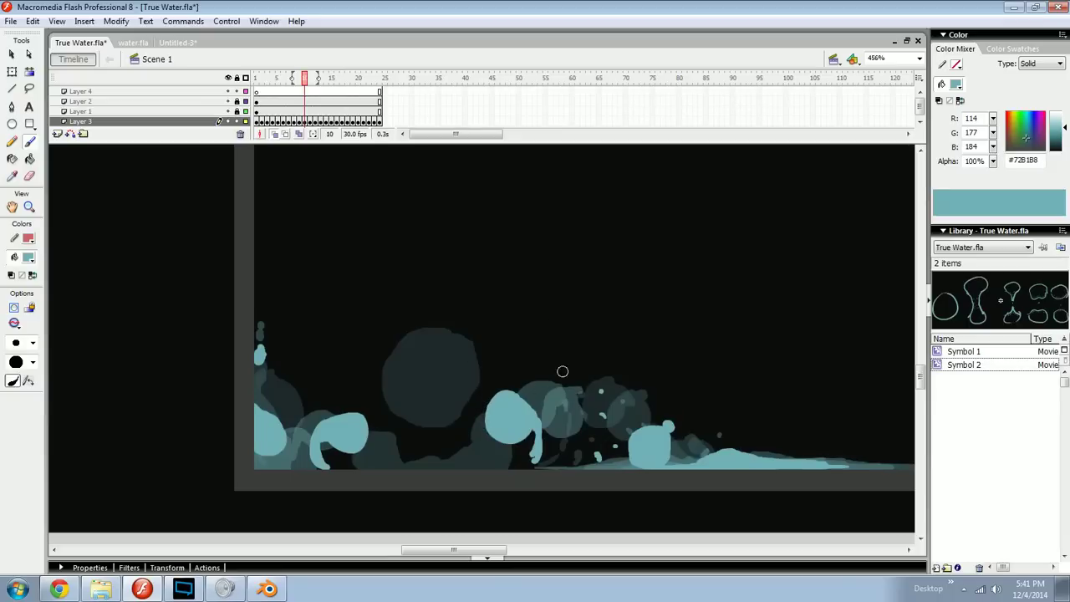
{"action": "mouse_move", "coordinate": [524, 365]}
{"action": "left_mouse_down"}
{"action": "mouse_move", "coordinate": [504, 375]}
{"action": "mouse_move", "coordinate": [512, 352]}
{"action": "left_mouse_up"}
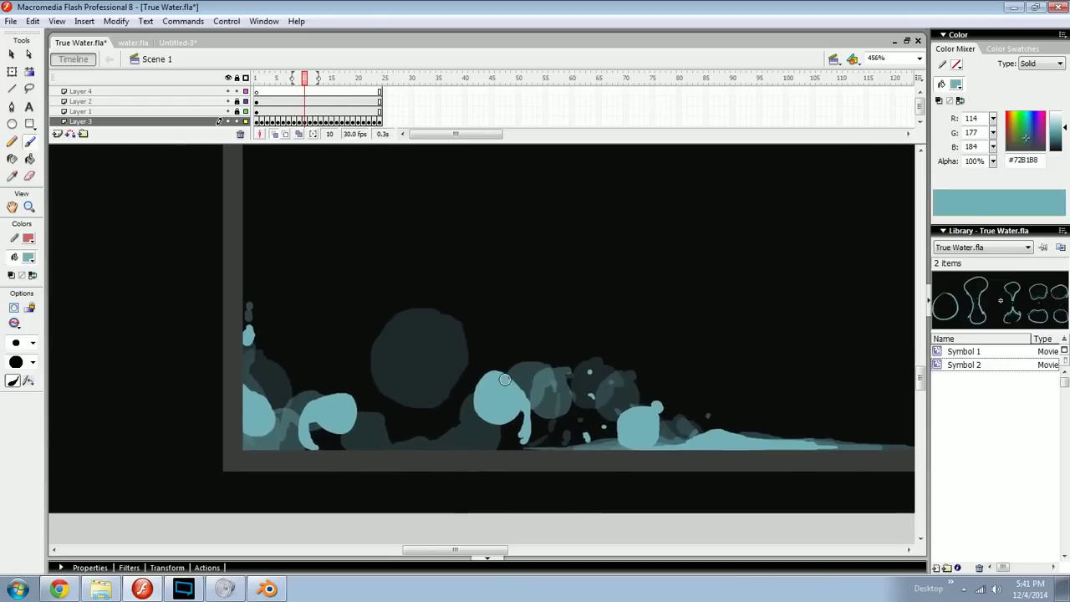
{"action": "mouse_move", "coordinate": [505, 395]}
{"action": "left_mouse_down"}
{"action": "mouse_move", "coordinate": [504, 411]}
{"action": "mouse_move", "coordinate": [518, 423]}
{"action": "left_mouse_up"}
{"action": "left_click_drag", "start_coordinate": [511, 417], "coordinate": [599, 427]}
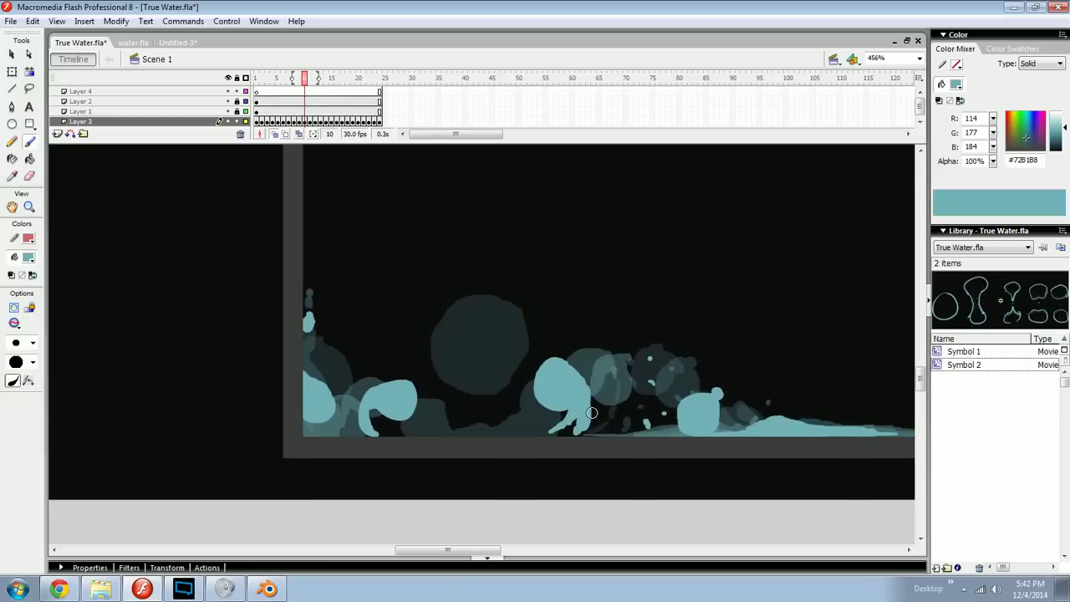
{"action": "left_click_drag", "start_coordinate": [599, 415], "coordinate": [525, 450]}
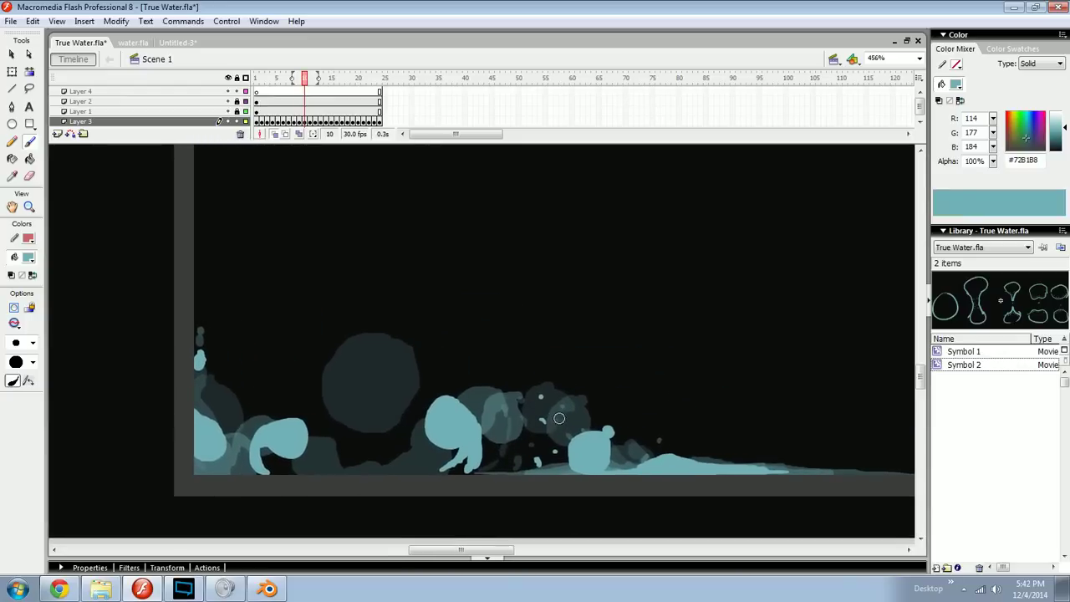
{"action": "left_click_drag", "start_coordinate": [551, 416], "coordinate": [567, 434]}
{"action": "key", "text": "ctrl+space"}
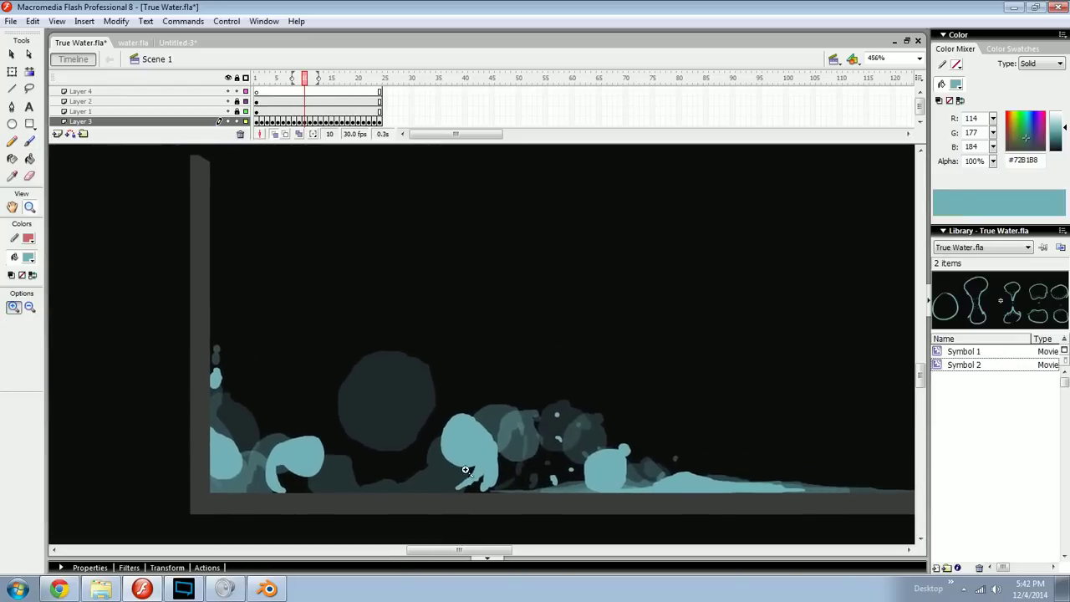
{"action": "left_click_drag", "start_coordinate": [476, 490], "coordinate": [502, 458]}
{"action": "left_click_drag", "start_coordinate": [510, 407], "coordinate": [518, 451]}
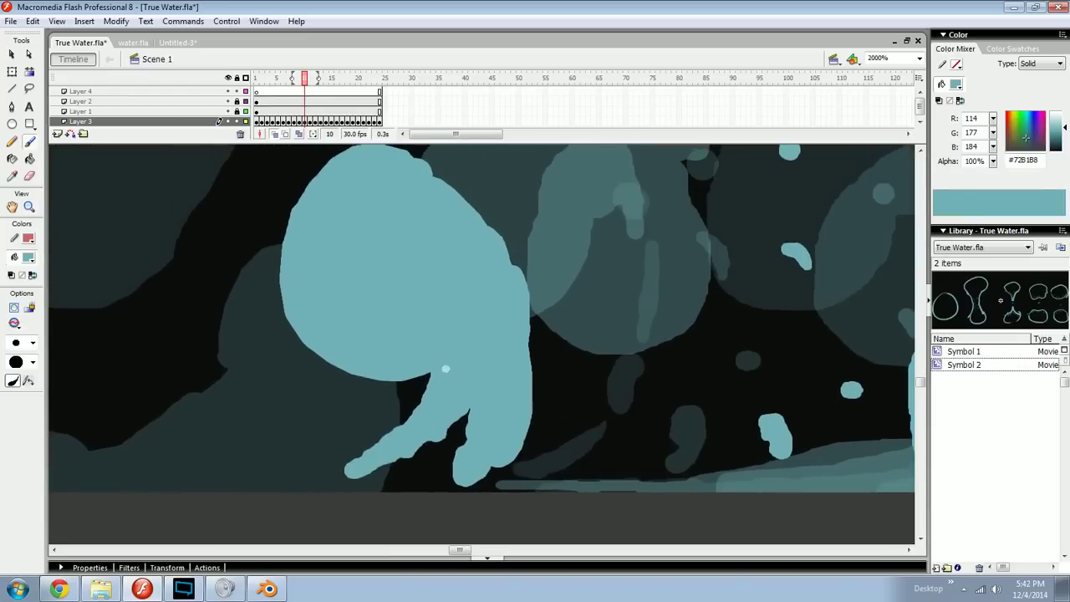
{"action": "key", "text": "ctrl+minus"}
{"action": "key", "text": "ctrl+minus"}
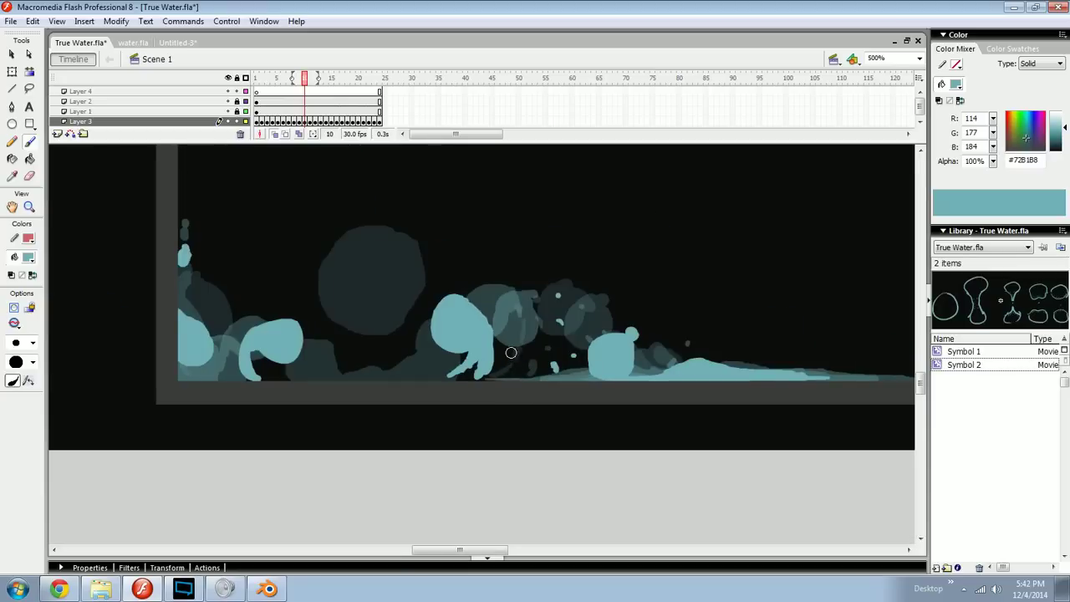
{"action": "left_click_drag", "start_coordinate": [502, 360], "coordinate": [515, 418]}
Step: Paint thin trailing strands around the rolling splash crest on frames 11 and 12, comparing with the neighbouring frames
{"action": "key", "text": "comma"}
{"action": "key", "text": "comma"}
{"action": "key", "text": "period"}
{"action": "key", "text": "period"}
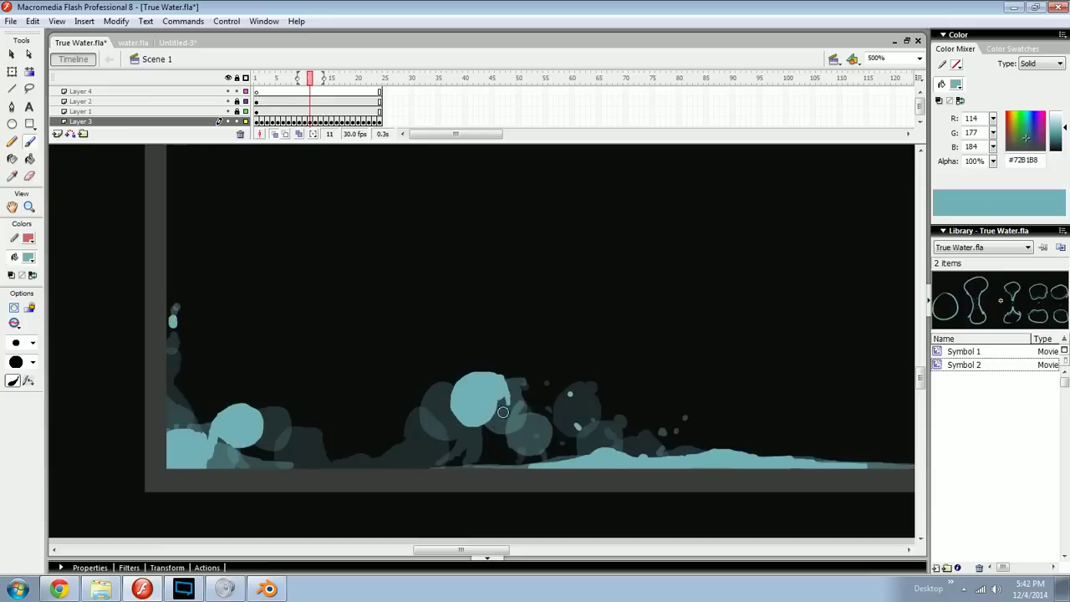
{"action": "key", "text": "comma"}
{"action": "key", "text": "period"}
{"action": "key", "text": "comma"}
{"action": "key", "text": "period"}
{"action": "key", "text": "period"}
{"action": "mouse_move", "coordinate": [502, 401]}
{"action": "left_mouse_down"}
{"action": "mouse_move", "coordinate": [485, 465]}
{"action": "mouse_move", "coordinate": [486, 456]}
{"action": "left_mouse_up"}
{"action": "key", "text": "comma"}
{"action": "key", "text": "period"}
{"action": "key", "text": "period"}
{"action": "mouse_move", "coordinate": [519, 381]}
{"action": "left_mouse_down"}
{"action": "mouse_move", "coordinate": [540, 417]}
{"action": "mouse_move", "coordinate": [532, 444]}
{"action": "mouse_move", "coordinate": [500, 465]}
{"action": "left_mouse_up"}
Step: Paint a thin strand of water flinging off the crest on frame 13 and shrinking into a flying fleck on frames 14 to 16
{"action": "key", "text": "comma"}
{"action": "key", "text": "period"}
{"action": "key", "text": "comma"}
{"action": "key", "text": "period"}
{"action": "key", "text": "period"}
{"action": "mouse_move", "coordinate": [535, 386]}
{"action": "left_mouse_down"}
{"action": "mouse_move", "coordinate": [553, 388]}
{"action": "mouse_move", "coordinate": [552, 377]}
{"action": "left_mouse_up"}
{"action": "key", "text": "comma"}
{"action": "key", "text": "period"}
{"action": "key", "text": "period"}
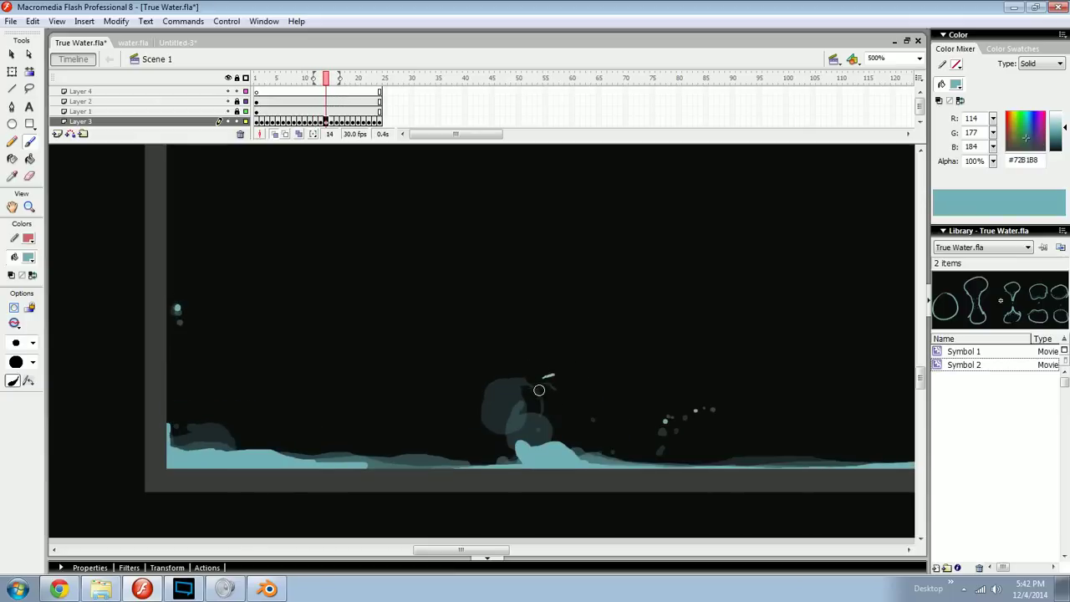
{"action": "key", "text": "comma"}
{"action": "key", "text": "period"}
{"action": "key", "text": "period"}
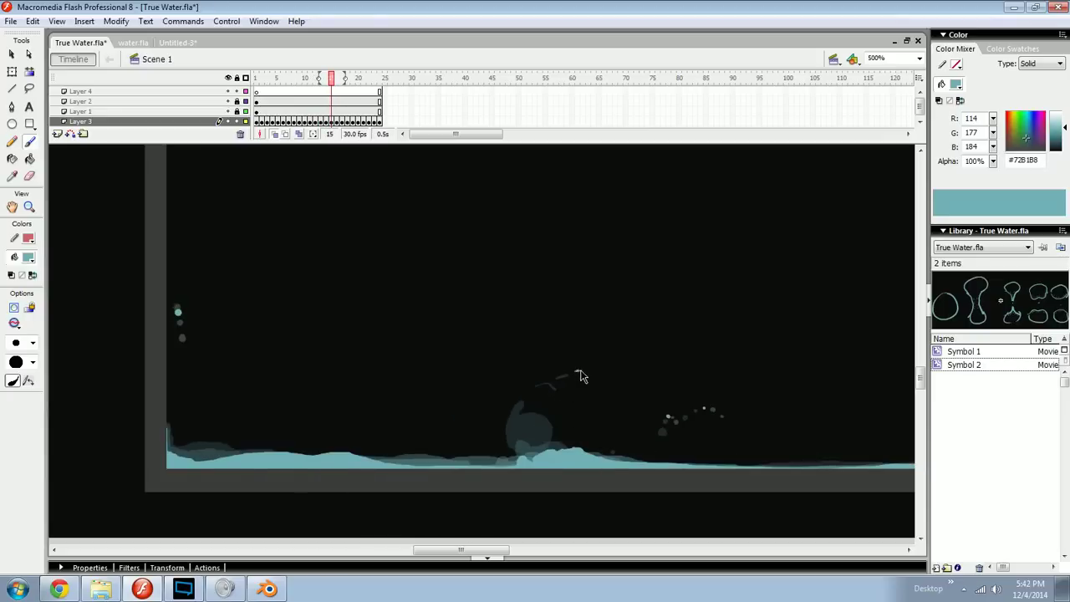
{"action": "key", "text": "comma"}
{"action": "key", "text": "period"}
{"action": "key", "text": "period"}
{"action": "left_click_drag", "start_coordinate": [589, 369], "coordinate": [591, 370]}
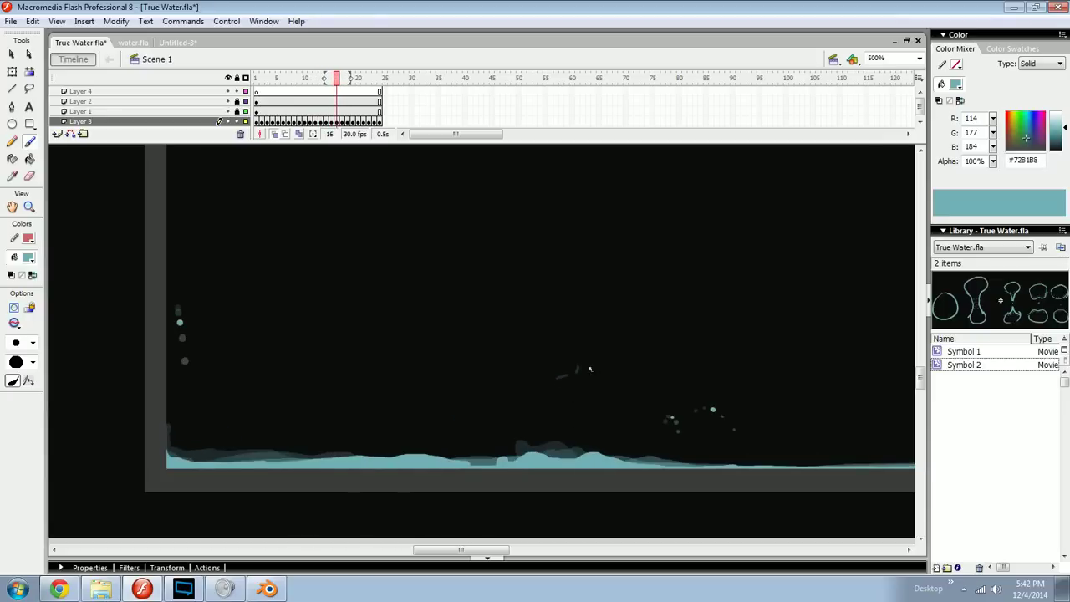
Step: Paint the flung droplet falling on frames 17 to 20 and its tiny impact splash on frames 21 to 24
{"action": "key", "text": "period"}
{"action": "key", "text": "period"}
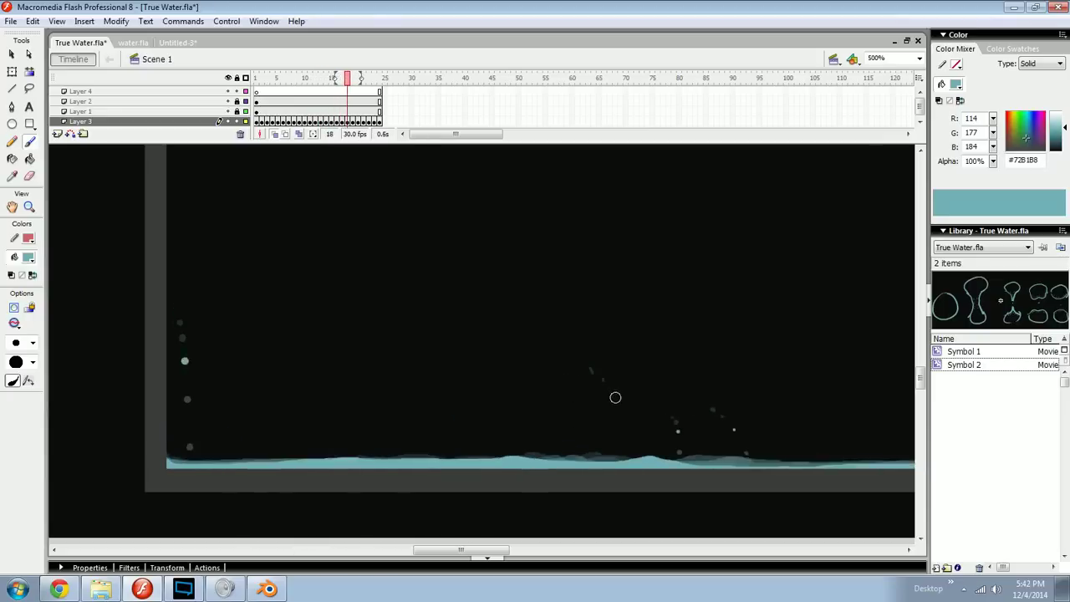
{"action": "key", "text": "period"}
{"action": "key", "text": "period"}
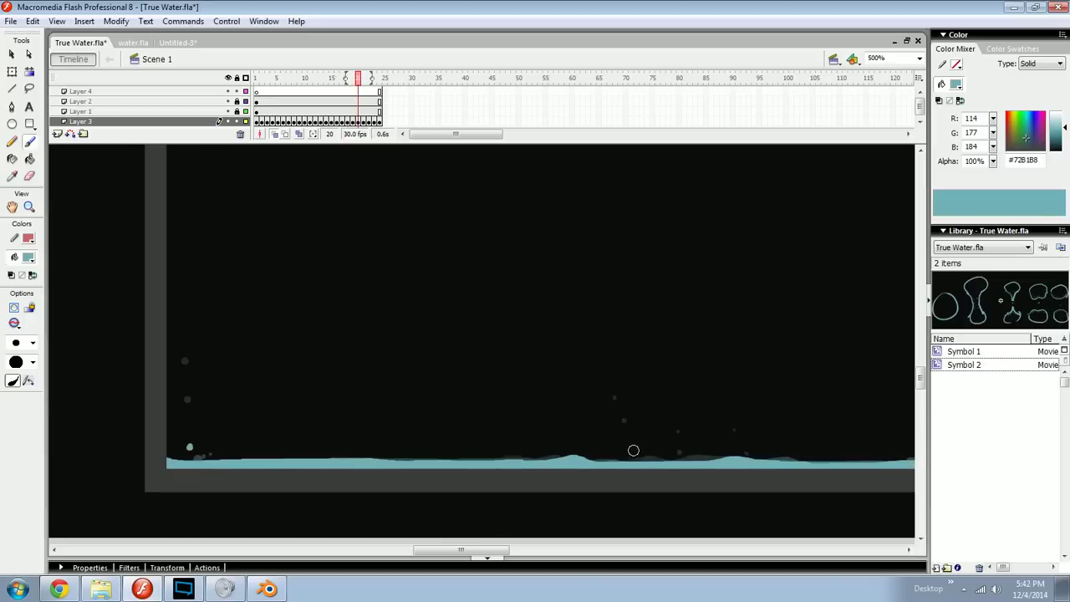
{"action": "key", "text": "period"}
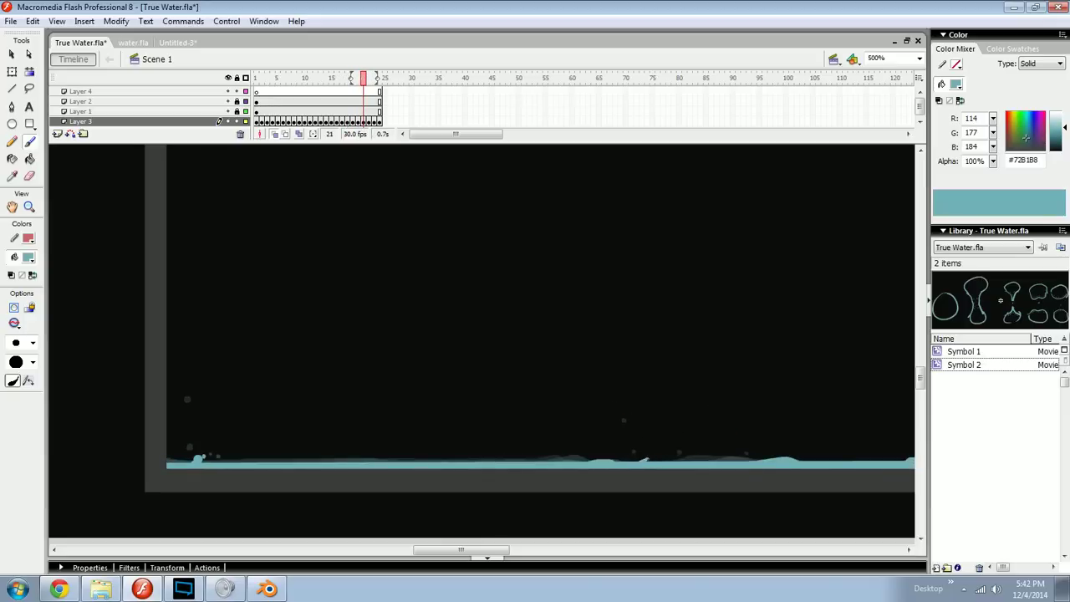
{"action": "key", "text": "period"}
{"action": "key", "text": "period"}
{"action": "key", "text": "period"}
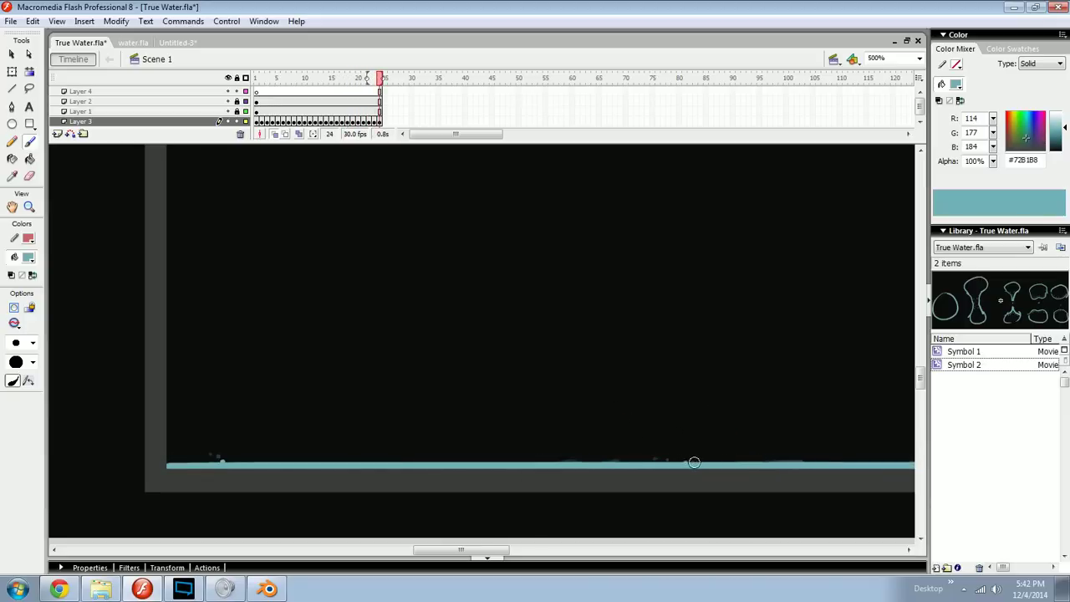
Step: Flip backward from frame 24 to frame 14 to check the flung droplet's arc
{"action": "key", "text": "comma"}
{"action": "key", "text": "comma"}
{"action": "key", "text": "comma"}
{"action": "key", "text": "comma"}
{"action": "key", "text": "comma"}
{"action": "key", "text": "comma"}
{"action": "key", "text": "comma"}
{"action": "key", "text": "comma"}
{"action": "key", "text": "comma"}
{"action": "key", "text": "comma"}
{"action": "key", "text": "comma"}
{"action": "key", "text": "comma"}
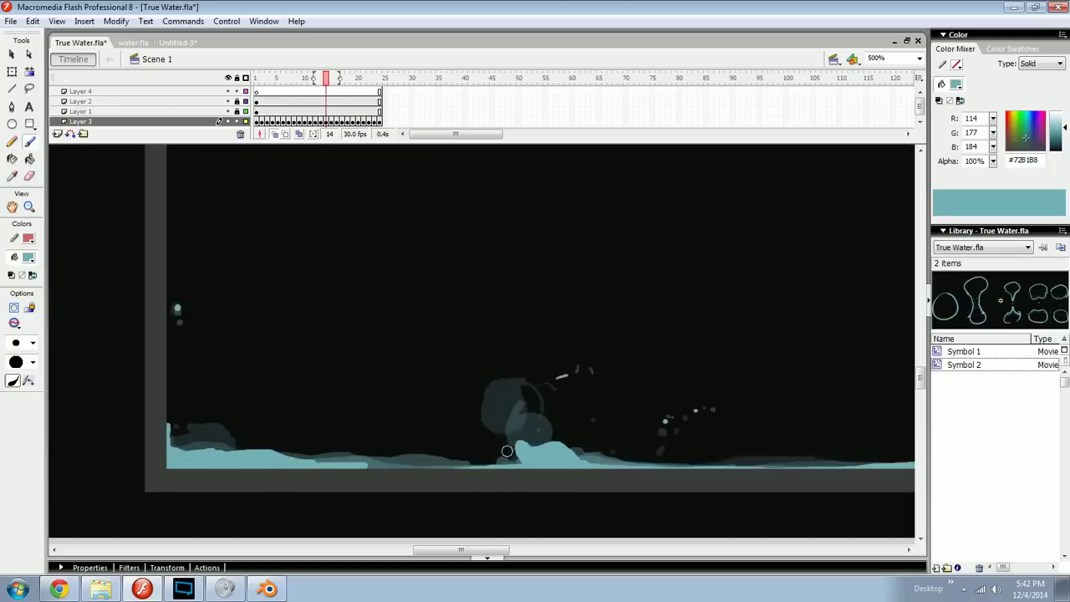
Step: Add small droplets falling beyond the collapsing crest on frames 13 to 15, comparing the frames around them
{"action": "key", "text": "period"}
{"action": "key", "text": "period"}
{"action": "key", "text": "period"}
{"action": "key", "text": "period"}
{"action": "key", "text": "comma"}
{"action": "key", "text": "comma"}
{"action": "key", "text": "comma"}
{"action": "key", "text": "comma"}
{"action": "key", "text": "comma"}
{"action": "key", "text": "period"}
{"action": "key", "text": "period"}
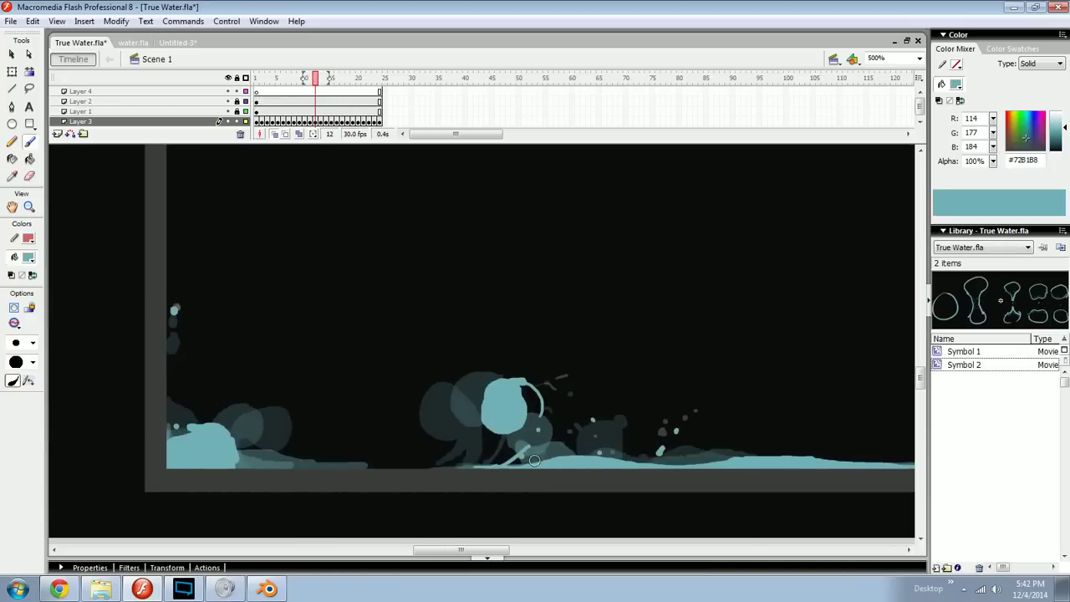
{"action": "key", "text": "period"}
{"action": "key", "text": "comma"}
{"action": "key", "text": "comma"}
{"action": "key", "text": "comma"}
{"action": "key", "text": "comma"}
{"action": "key", "text": "comma"}
{"action": "key", "text": "period"}
{"action": "key", "text": "period"}
{"action": "key", "text": "comma"}
{"action": "key", "text": "comma"}
{"action": "key", "text": "period"}
{"action": "key", "text": "comma"}
{"action": "key", "text": "comma"}
{"action": "key", "text": "period"}
{"action": "key", "text": "period"}
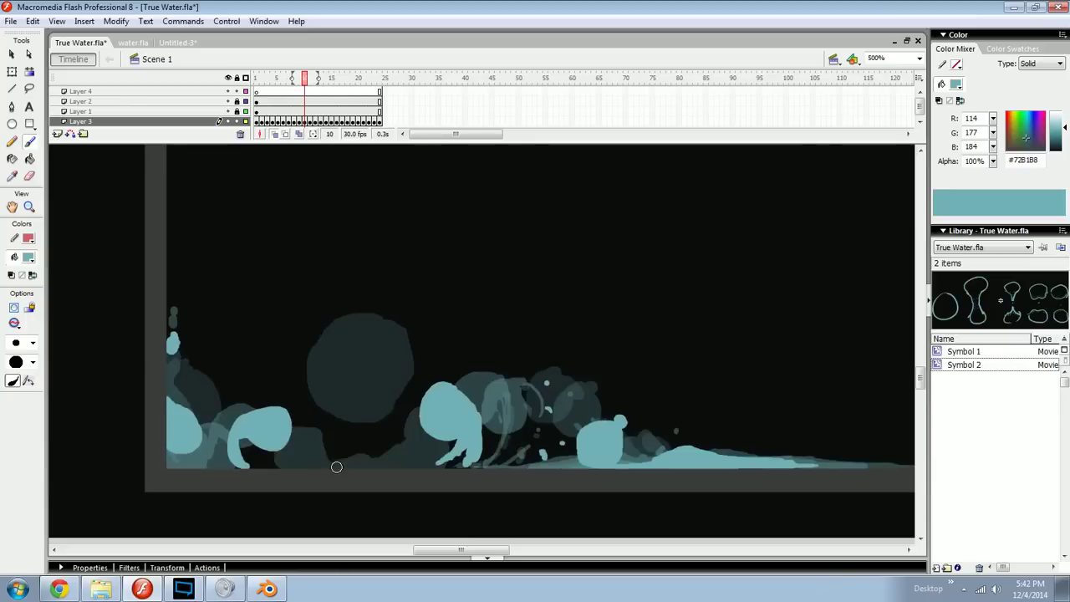
Step: Paint a low splash spreading and closing along the tank floor between the two crests on frames 10 to 12
{"action": "mouse_move", "coordinate": [308, 462]}
{"action": "left_mouse_down"}
{"action": "mouse_move", "coordinate": [360, 470]}
{"action": "mouse_move", "coordinate": [401, 458]}
{"action": "left_mouse_up"}
{"action": "key", "text": "comma"}
{"action": "key", "text": "period"}
{"action": "key", "text": "period"}
{"action": "left_click_drag", "start_coordinate": [313, 469], "coordinate": [390, 465]}
{"action": "key", "text": "comma"}
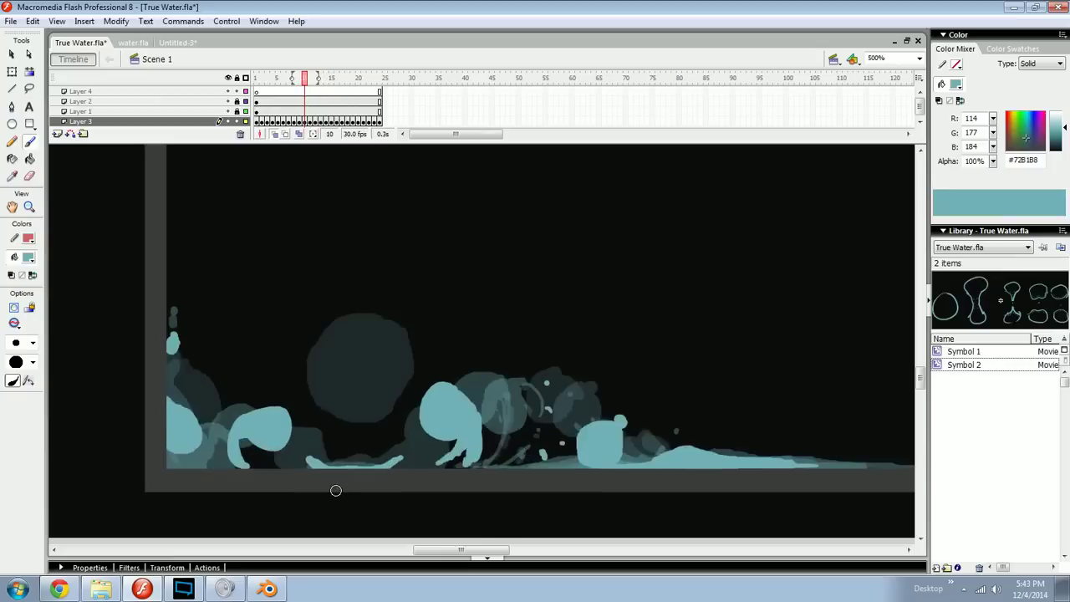
{"action": "key", "text": "period"}
{"action": "key", "text": "period"}
{"action": "mouse_move", "coordinate": [323, 468]}
{"action": "left_mouse_down"}
{"action": "mouse_move", "coordinate": [353, 464]}
{"action": "mouse_move", "coordinate": [339, 466]}
{"action": "mouse_move", "coordinate": [348, 451]}
{"action": "mouse_move", "coordinate": [349, 466]}
{"action": "left_mouse_up"}
Step: Paint a narrow column of water rising from the floor on frame 13 and pinching into a droplet on frames 14 and 15
{"action": "key", "text": "comma"}
{"action": "key", "text": "period"}
{"action": "key", "text": "comma"}
{"action": "key", "text": "period"}
{"action": "key", "text": "period"}
{"action": "key", "text": "comma"}
{"action": "key", "text": "period"}
{"action": "left_click_drag", "start_coordinate": [346, 465], "coordinate": [352, 465]}
{"action": "key", "text": "period"}
{"action": "key", "text": "comma"}
{"action": "key", "text": "period"}
{"action": "key", "text": "period"}
Step: Paint the pinched-off droplet peaking and falling on frames 16 to 20, with a small ripple where it lands on frame 21
{"action": "key", "text": "period"}
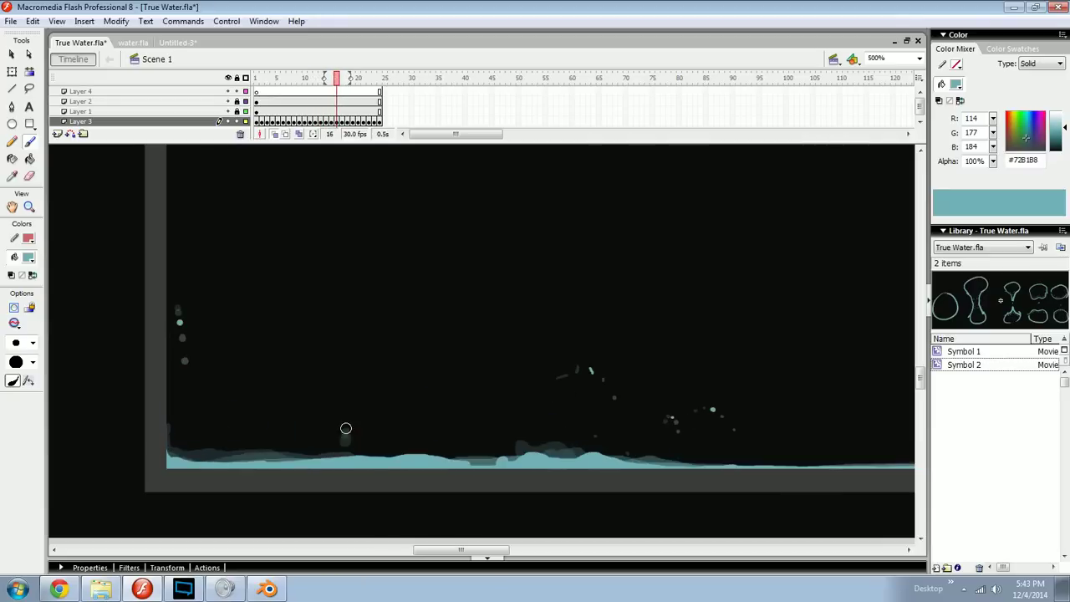
{"action": "key", "text": "period"}
{"action": "key", "text": "period"}
{"action": "key", "text": "period"}
{"action": "key", "text": "period"}
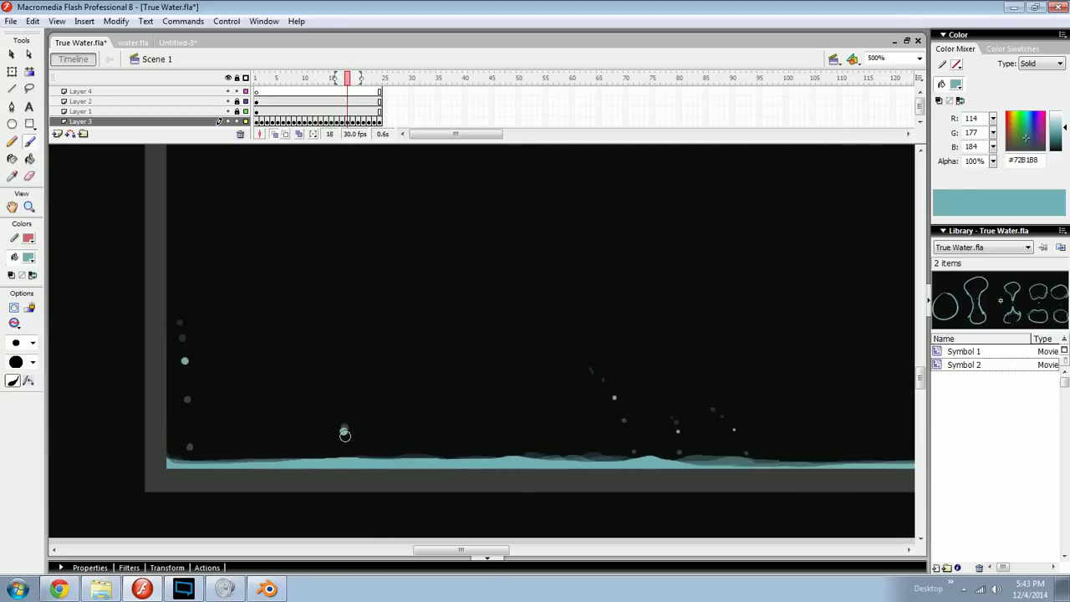
{"action": "key", "text": "period"}
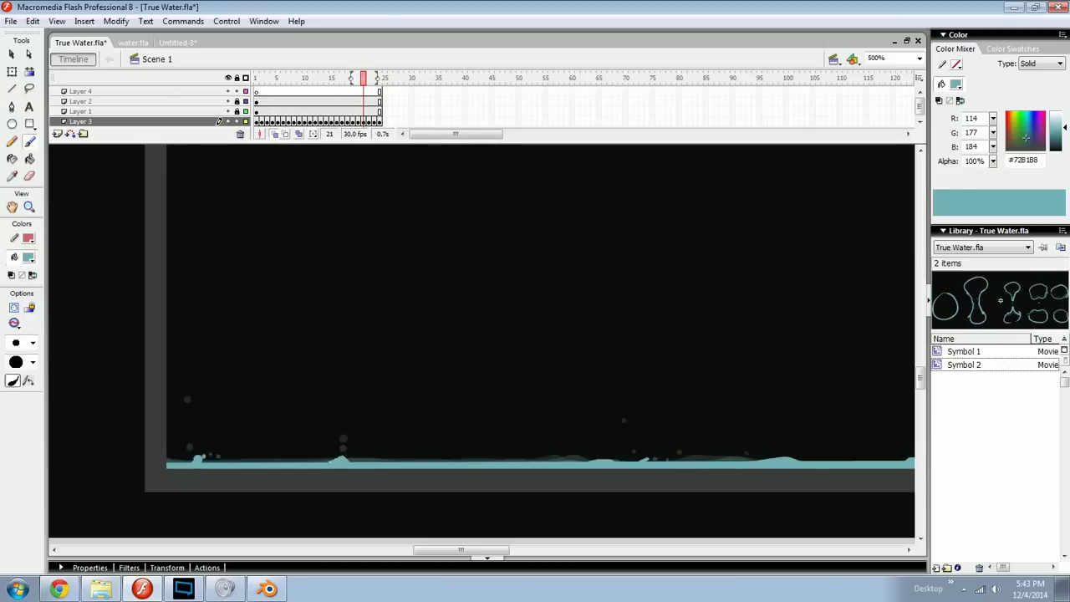
{"action": "key", "text": "period"}
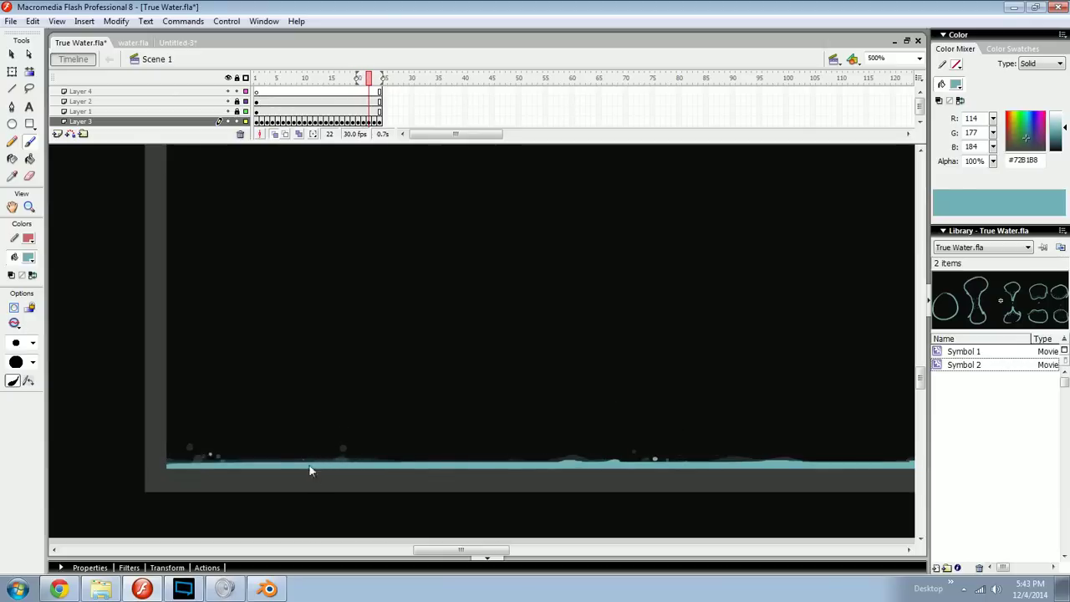
Step: Scrub and play back the animation to check the new column and droplets in the whole tank
{"action": "key", "text": "ctrl+minus"}
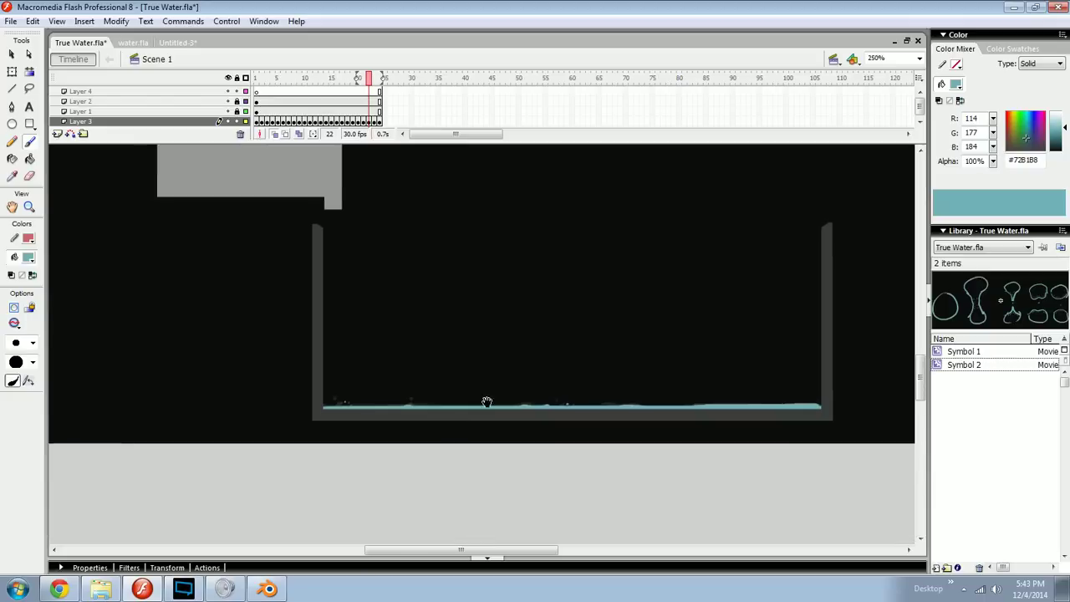
{"action": "left_click_drag", "start_coordinate": [489, 394], "coordinate": [486, 415]}
{"action": "left_click_drag", "start_coordinate": [369, 82], "coordinate": [299, 88]}
{"action": "key", "text": "ctrl+equal"}
{"action": "left_click_drag", "start_coordinate": [401, 435], "coordinate": [549, 288]}
{"action": "key", "text": "ctrl+equal"}
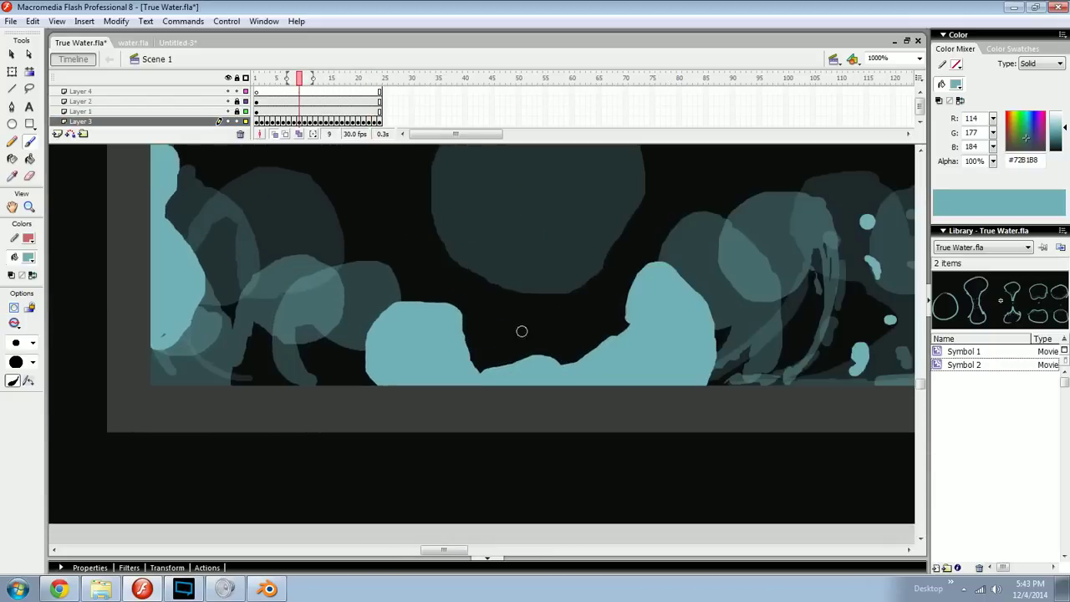
{"action": "left_click_drag", "start_coordinate": [520, 331], "coordinate": [499, 353]}
{"action": "left_click_drag", "start_coordinate": [300, 79], "coordinate": [321, 79]}
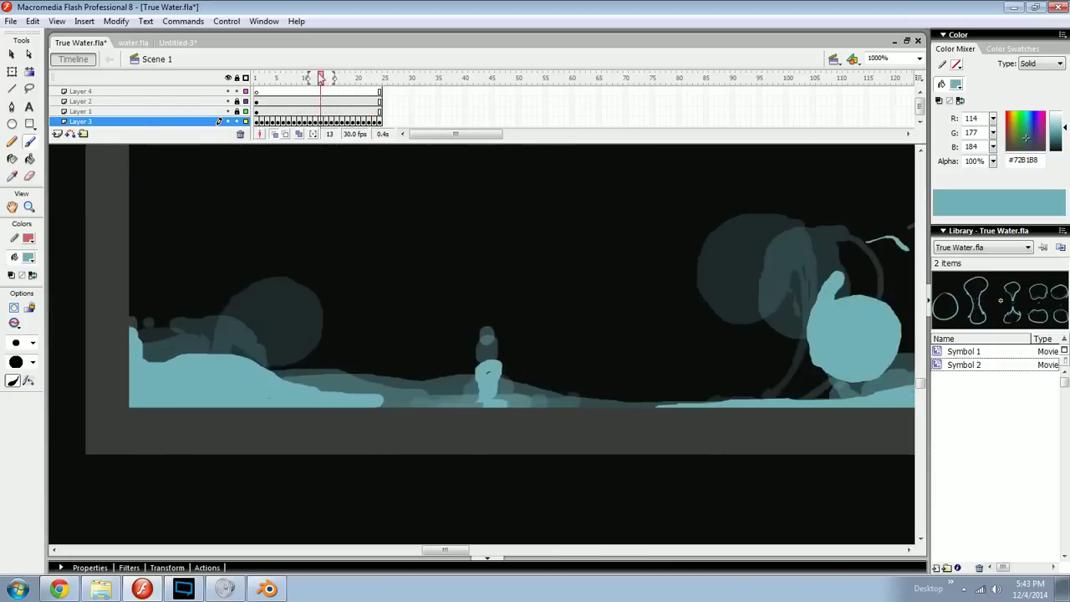
{"action": "key", "text": "ctrl+minus"}
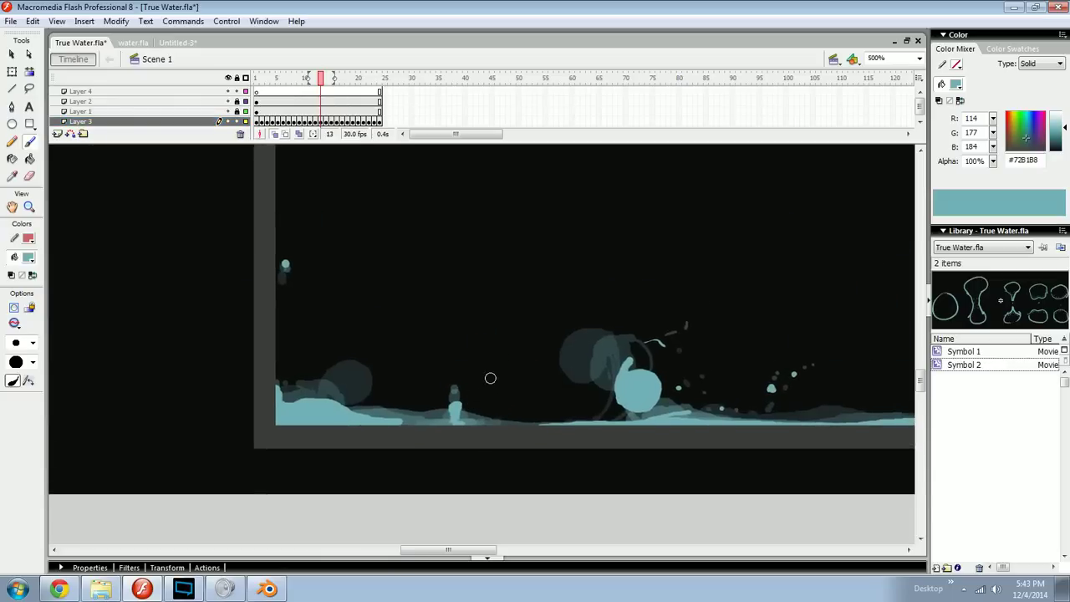
{"action": "key", "text": "Return"}
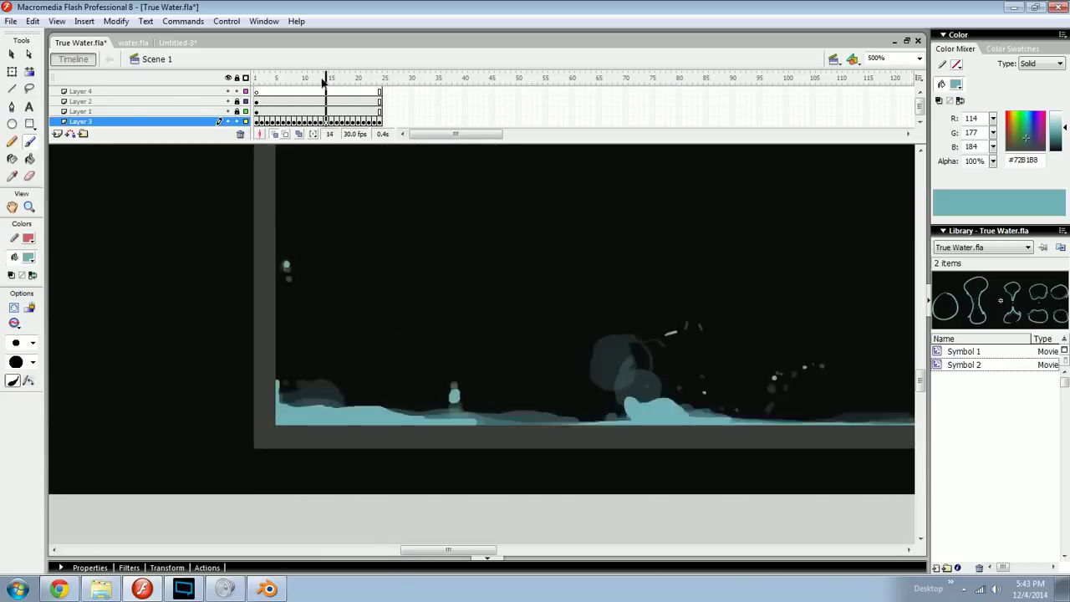
{"action": "key", "text": "ctrl+minus"}
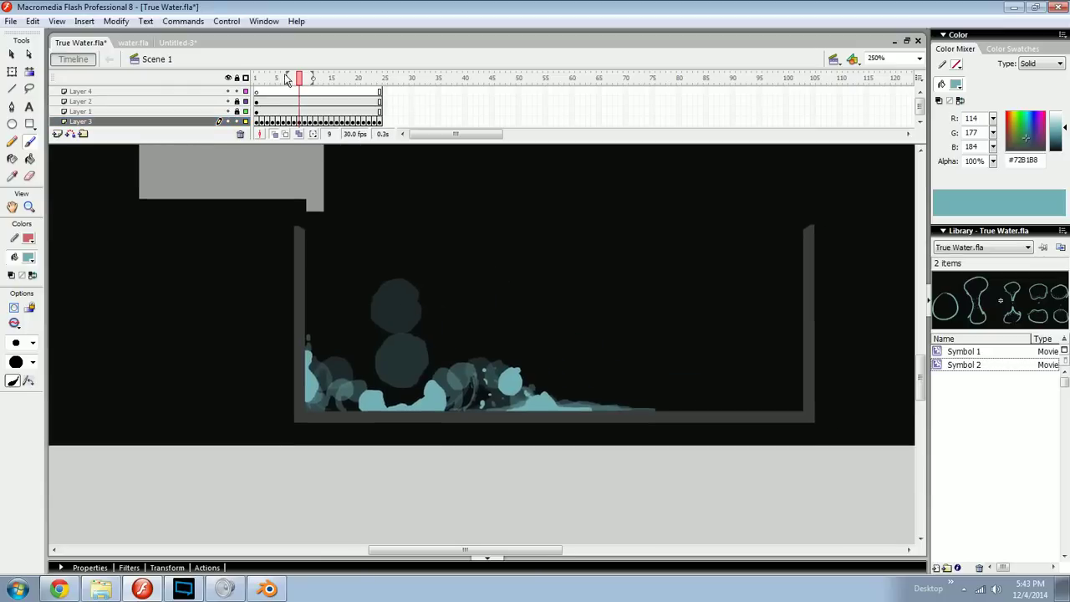
Step: Add hold frames to the opening pour and first impact drawings on Layer 3, from frame 1 to about frame 13
{"action": "left_click_drag", "start_coordinate": [299, 77], "coordinate": [237, 89]}
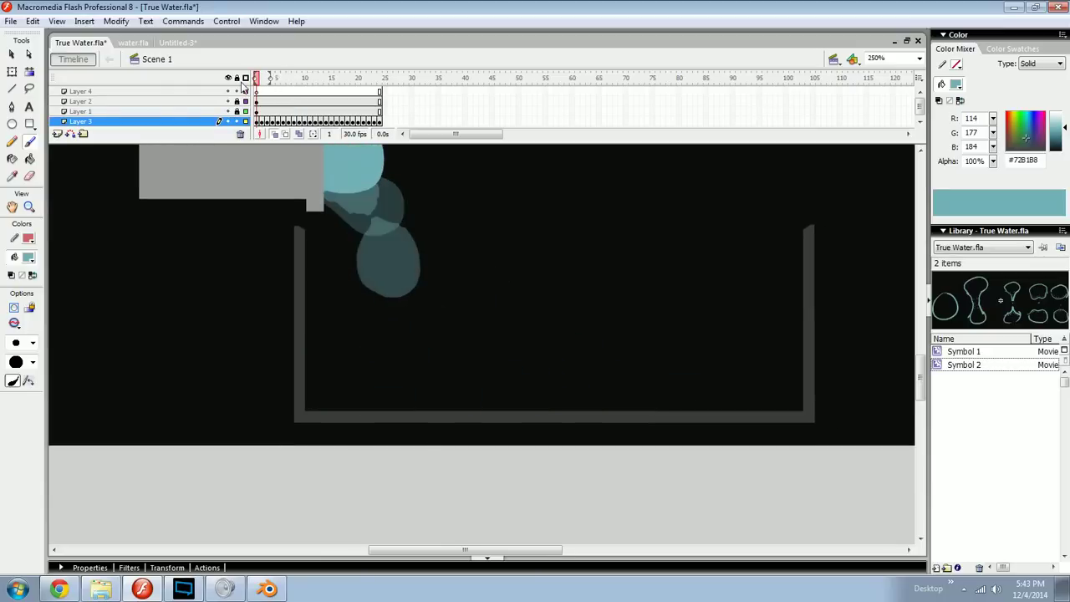
{"action": "key", "text": "period"}
{"action": "key", "text": "comma"}
{"action": "key", "text": "shift+F5"}
{"action": "key", "text": "comma"}
{"action": "key", "text": "F5"}
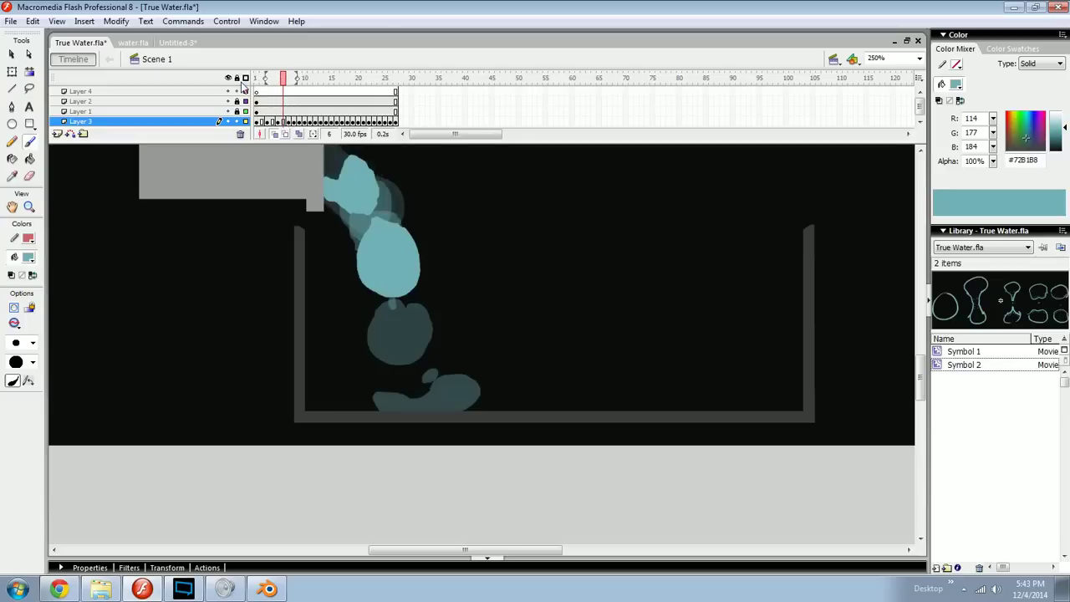
{"action": "key", "text": "period"}
{"action": "key", "text": "period"}
{"action": "key", "text": "F5"}
{"action": "key", "text": "period"}
{"action": "key", "text": "F5"}
{"action": "key", "text": "period"}
{"action": "key", "text": "F5"}
{"action": "key", "text": "period"}
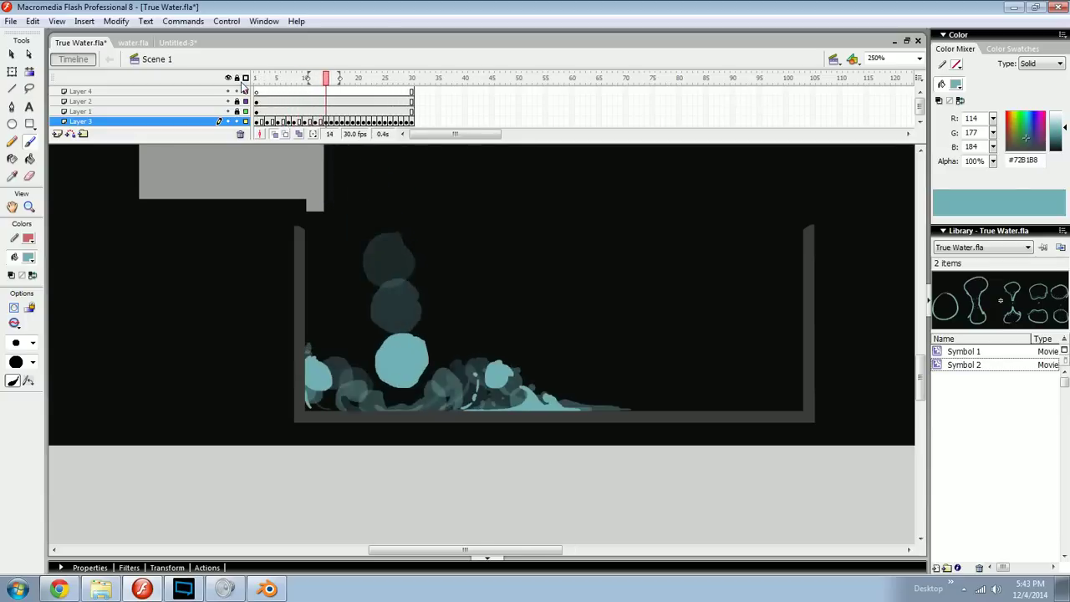
Step: Lengthen the holds on the remaining splash and settling drawings, giving the final ones longer holds so the animation runs to frame 63
{"action": "key", "text": "F5"}
{"action": "key", "text": "F5"}
{"action": "key", "text": "period"}
{"action": "key", "text": "F5"}
{"action": "key", "text": "F5"}
{"action": "key", "text": "period"}
{"action": "key", "text": "F5"}
{"action": "key", "text": "period"}
{"action": "key", "text": "F5"}
{"action": "key", "text": "period"}
{"action": "key", "text": "F5"}
{"action": "key", "text": "F5"}
{"action": "key", "text": "period"}
{"action": "key", "text": "F5"}
{"action": "key", "text": "F5"}
{"action": "key", "text": "period"}
{"action": "key", "text": "F5"}
{"action": "key", "text": "period"}
{"action": "key", "text": "F5"}
{"action": "key", "text": "F5"}
{"action": "key", "text": "F5"}
{"action": "key", "text": "F5"}
{"action": "key", "text": "F5"}
{"action": "key", "text": "period"}
{"action": "key", "text": "period"}
{"action": "key", "text": "period"}
{"action": "key", "text": "period"}
{"action": "key", "text": "period"}
{"action": "key", "text": "F5"}
{"action": "key", "text": "F5"}
{"action": "key", "text": "F5"}
{"action": "key", "text": "period"}
{"action": "key", "text": "period"}
{"action": "key", "text": "period"}
{"action": "key", "text": "period"}
{"action": "key", "text": "period"}
{"action": "key", "text": "period"}
{"action": "key", "text": "F5"}
{"action": "key", "text": "F5"}
{"action": "key", "text": "F5"}
{"action": "key", "text": "F5"}
{"action": "key", "text": "period"}
{"action": "key", "text": "period"}
{"action": "key", "text": "period"}
{"action": "key", "text": "period"}
{"action": "key", "text": "period"}
{"action": "key", "text": "period"}
{"action": "key", "text": "F5"}
{"action": "key", "text": "F5"}
{"action": "key", "text": "period"}
{"action": "key", "text": "period"}
{"action": "key", "text": "period"}
{"action": "key", "text": "period"}
{"action": "key", "text": "F5"}
{"action": "key", "text": "F5"}
{"action": "key", "text": "F5"}
{"action": "key", "text": "period"}
{"action": "key", "text": "period"}
{"action": "key", "text": "period"}
{"action": "key", "text": "period"}
{"action": "key", "text": "F5"}
{"action": "key", "text": "F5"}
{"action": "key", "text": "F5"}
{"action": "key", "text": "F5"}
{"action": "key", "text": "period"}
{"action": "key", "text": "period"}
{"action": "key", "text": "period"}
{"action": "key", "text": "period"}
{"action": "key", "text": "F5"}
{"action": "key", "text": "F5"}
{"action": "key", "text": "F5"}
{"action": "key", "text": "period"}
{"action": "key", "text": "period"}
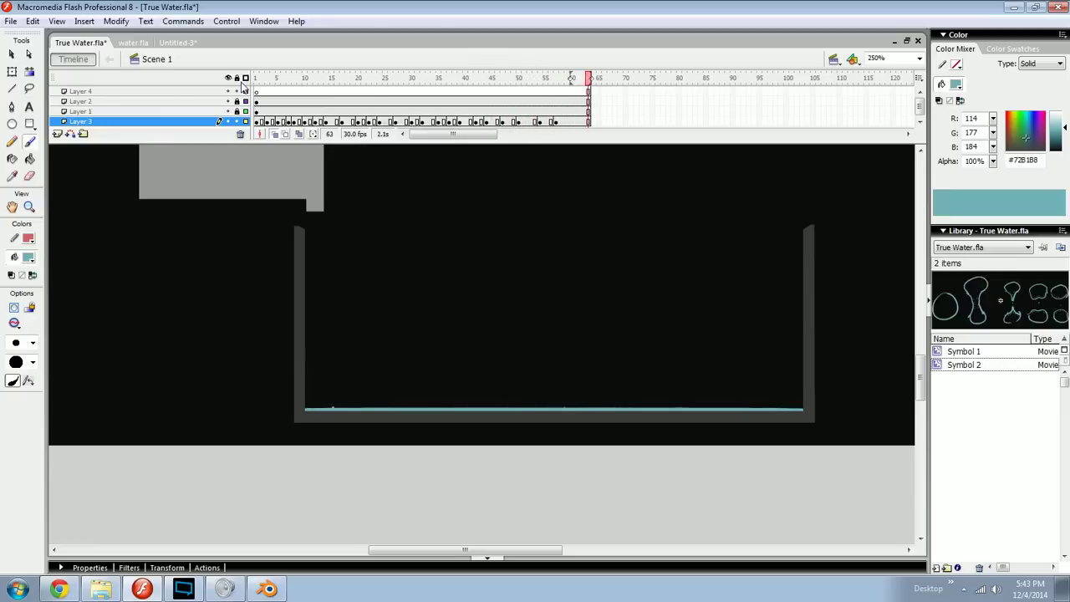
Step: Test the retimed water animation from the first frame, and close the preview
{"action": "left_click_drag", "start_coordinate": [462, 78], "coordinate": [255, 79]}
{"action": "key", "text": "v"}
{"action": "mouse_move", "coordinate": [633, 292]}
{"action": "left_mouse_down"}
{"action": "mouse_move", "coordinate": [506, 354]}
{"action": "mouse_move", "coordinate": [557, 392]}
{"action": "left_mouse_up"}
{"action": "key", "text": "ctrl+Return"}
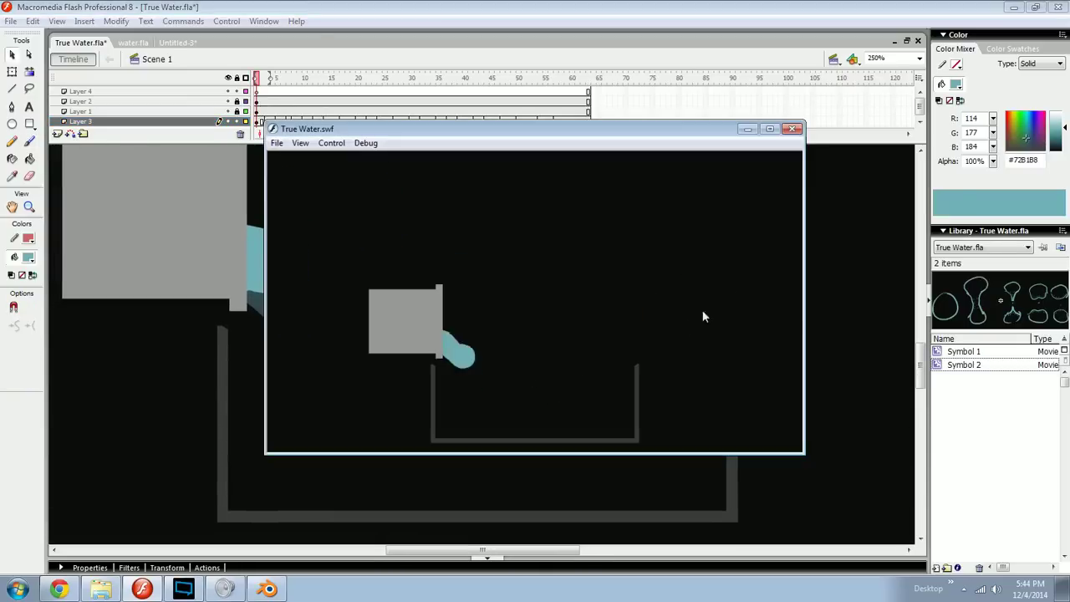
{"action": "left_click", "coordinate": [792, 129]}
Step: Paint a thin strand of water running from the base of the right-hand crest down to the tank floor on frame 10
{"action": "mouse_move", "coordinate": [338, 78]}
{"action": "left_mouse_down"}
{"action": "mouse_move", "coordinate": [284, 83]}
{"action": "mouse_move", "coordinate": [294, 84]}
{"action": "left_mouse_up"}
{"action": "key", "text": "ctrl+equal"}
{"action": "mouse_move", "coordinate": [288, 466]}
{"action": "left_mouse_down"}
{"action": "mouse_move", "coordinate": [625, 320]}
{"action": "mouse_move", "coordinate": [622, 308]}
{"action": "left_mouse_up"}
{"action": "key", "text": "b"}
{"action": "key", "text": "ctrl+minus"}
{"action": "left_click_drag", "start_coordinate": [579, 362], "coordinate": [601, 349]}
{"action": "key", "text": "comma"}
{"action": "key", "text": "period"}
{"action": "key", "text": "period"}
{"action": "key", "text": "period"}
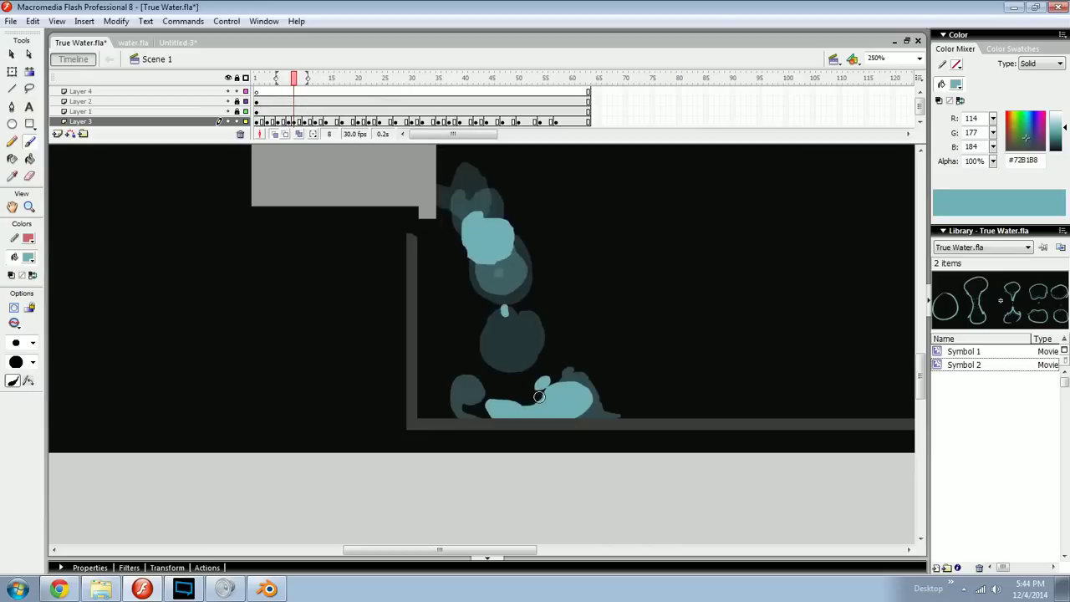
{"action": "left_click_drag", "start_coordinate": [548, 415], "coordinate": [541, 424]}
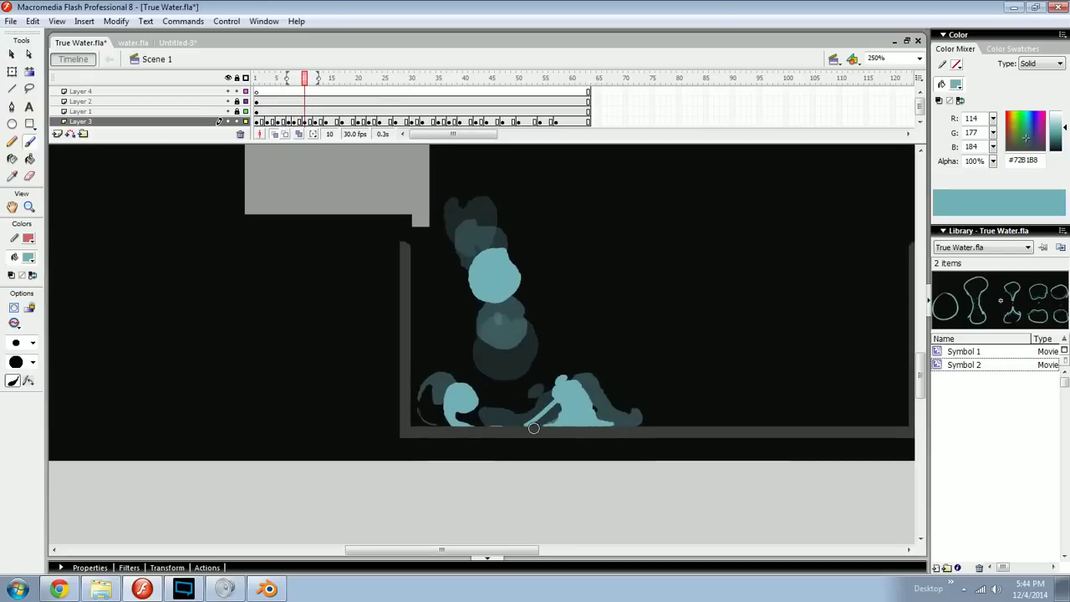
Step: Extend the strand on frame 10 into a thin film along the floor that joins the left and right crests, comparing neighbouring frames
{"action": "key", "text": "period"}
{"action": "key", "text": "period"}
{"action": "key", "text": "comma"}
{"action": "key", "text": "comma"}
{"action": "key", "text": "comma"}
{"action": "key", "text": "period"}
{"action": "key", "text": "period"}
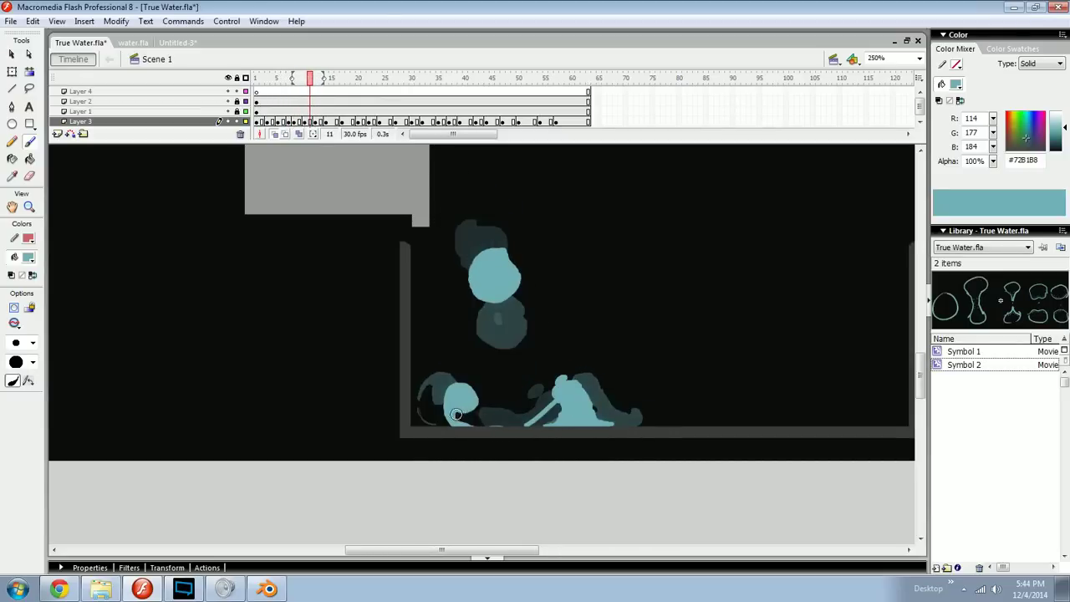
{"action": "left_click_drag", "start_coordinate": [525, 426], "coordinate": [521, 429]}
{"action": "key", "text": "comma"}
{"action": "key", "text": "period"}
{"action": "key", "text": "comma"}
{"action": "key", "text": "comma"}
{"action": "key", "text": "period"}
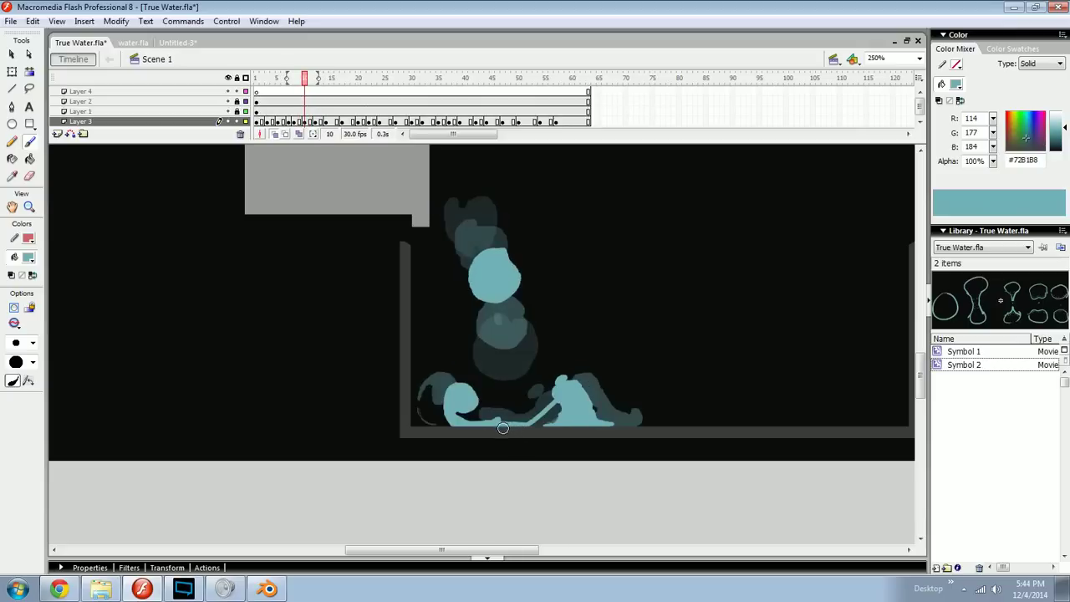
Step: Paint a thin floor film with a small bump rising beneath the falling drop on frame 12
{"action": "key", "text": "."}
{"action": "key", "text": "."}
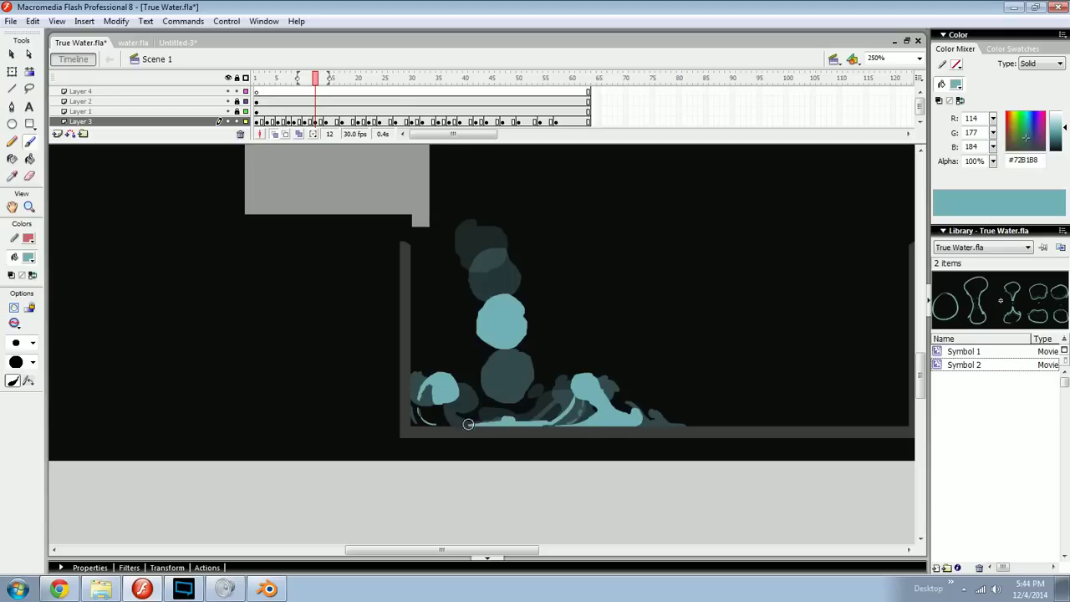
{"action": "key", "text": "."}
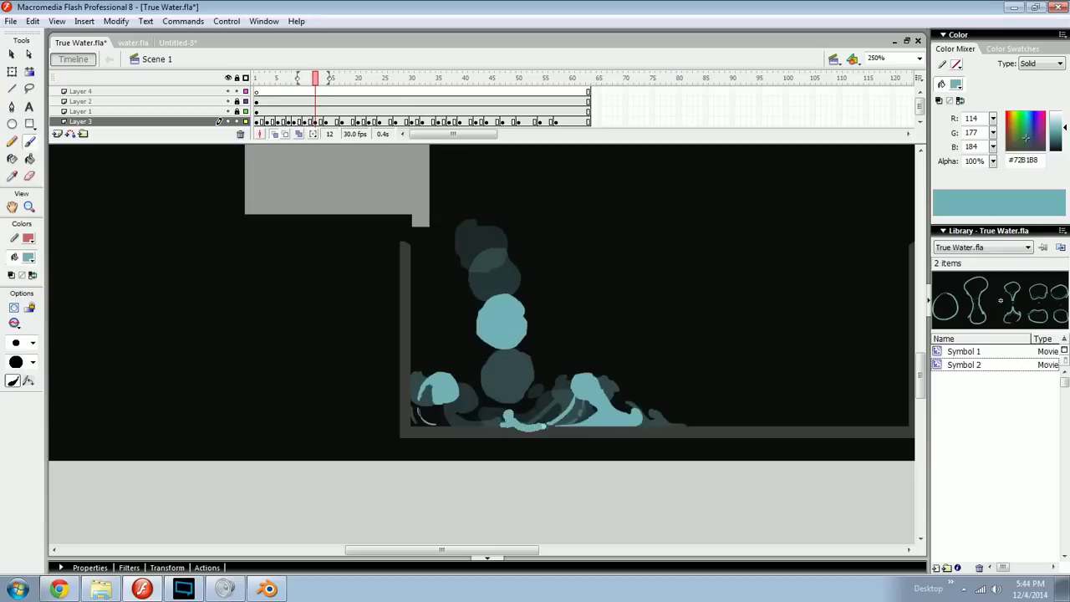
{"action": "key", "text": "."}
{"action": "key", "text": "."}
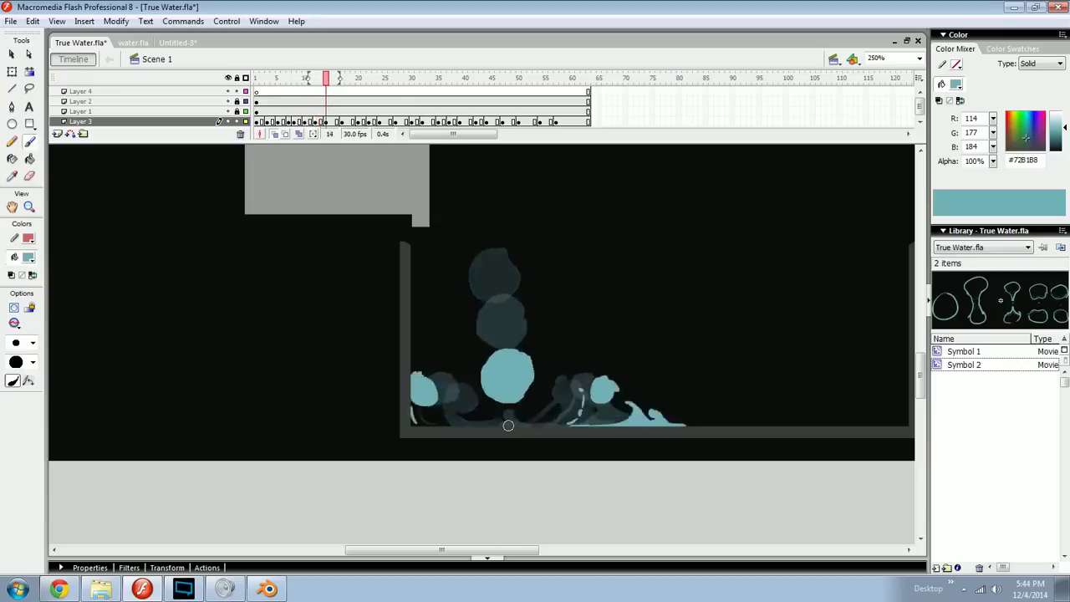
Step: Paint a small curling column of water on the floor under the falling drop on frame 14, comparing it with adjacent frames
{"action": "key", "text": "ctrl+="}
{"action": "left_click_drag", "start_coordinate": [519, 423], "coordinate": [531, 398]}
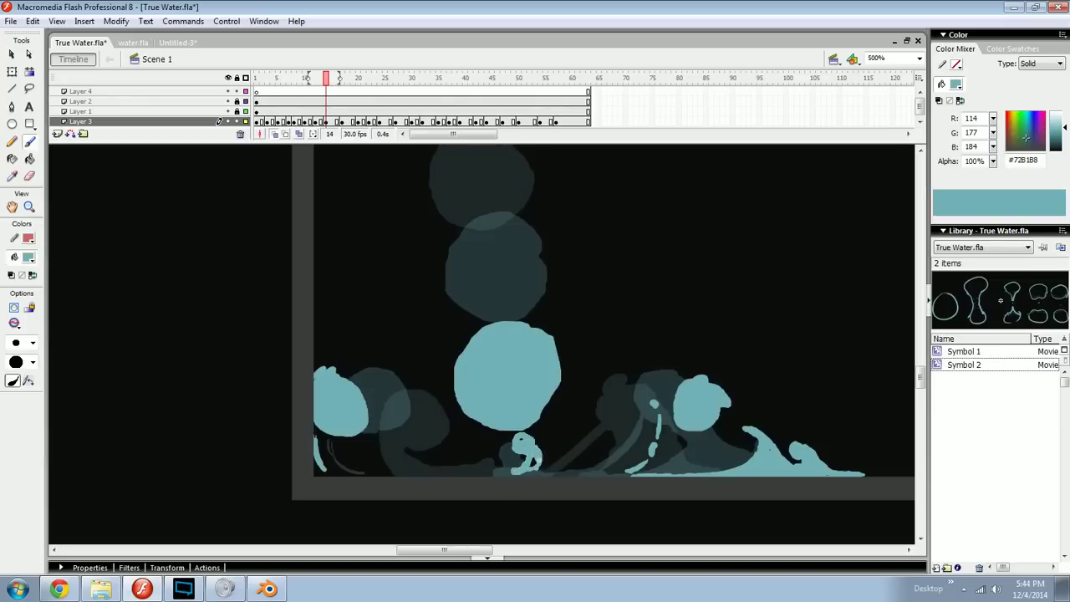
{"action": "mouse_move", "coordinate": [529, 468]}
{"action": "left_mouse_down"}
{"action": "mouse_move", "coordinate": [523, 438]}
{"action": "mouse_move", "coordinate": [546, 454]}
{"action": "mouse_move", "coordinate": [513, 456]}
{"action": "mouse_move", "coordinate": [540, 458]}
{"action": "left_mouse_up"}
{"action": "key", "text": "comma"}
{"action": "key", "text": "period"}
{"action": "key", "text": "e"}
{"action": "key", "text": "b"}
{"action": "key", "text": "comma"}
{"action": "key", "text": "period"}
{"action": "key", "text": "comma"}
{"action": "key", "text": "period"}
{"action": "key", "text": "period"}
{"action": "key", "text": "period"}
{"action": "key", "text": "period"}
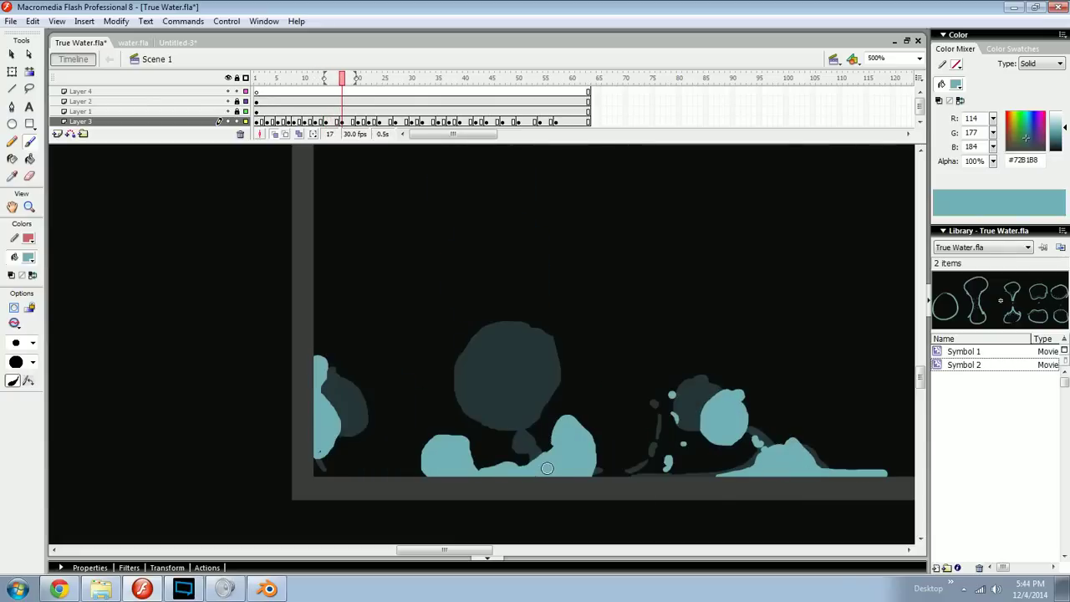
Step: Add thin wisps along the floor and trailing beneath the right-hand crest on frames 16 to 24
{"action": "key", "text": "period"}
{"action": "key", "text": "period"}
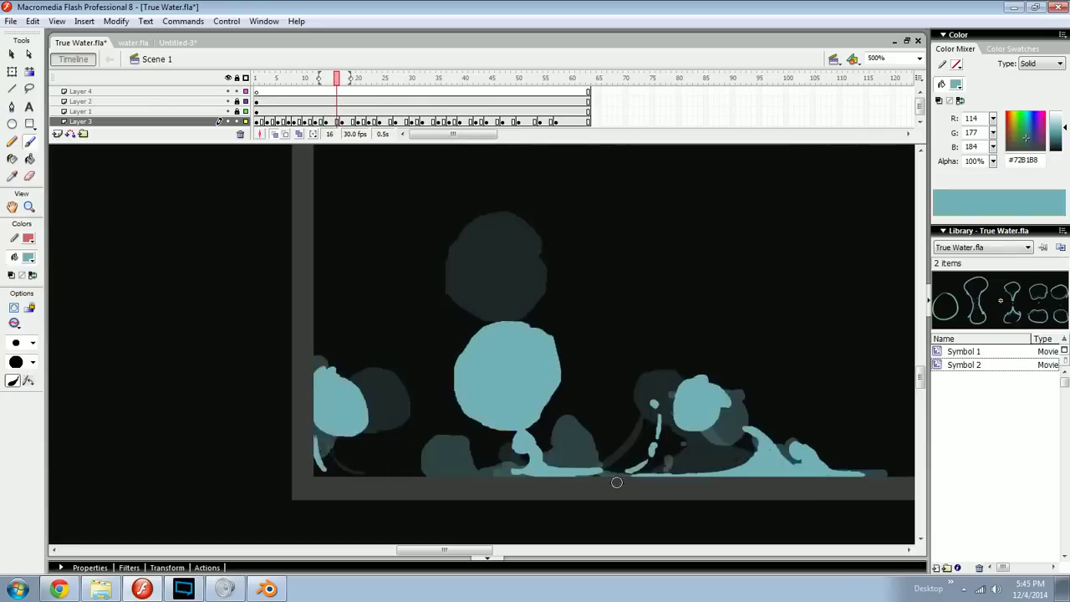
{"action": "key", "text": "period"}
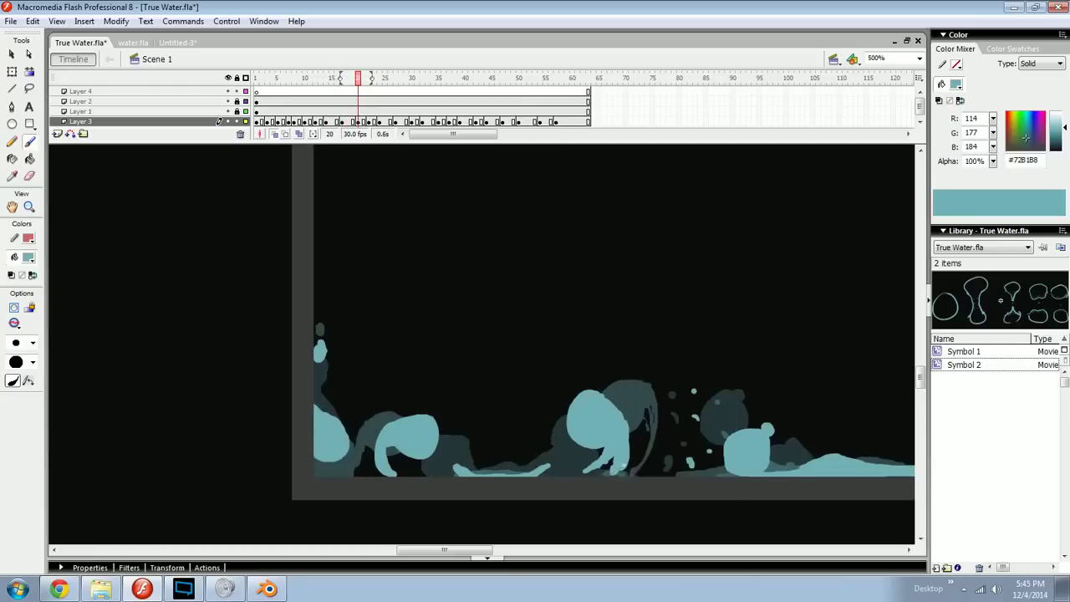
{"action": "key", "text": "period"}
{"action": "key", "text": "period"}
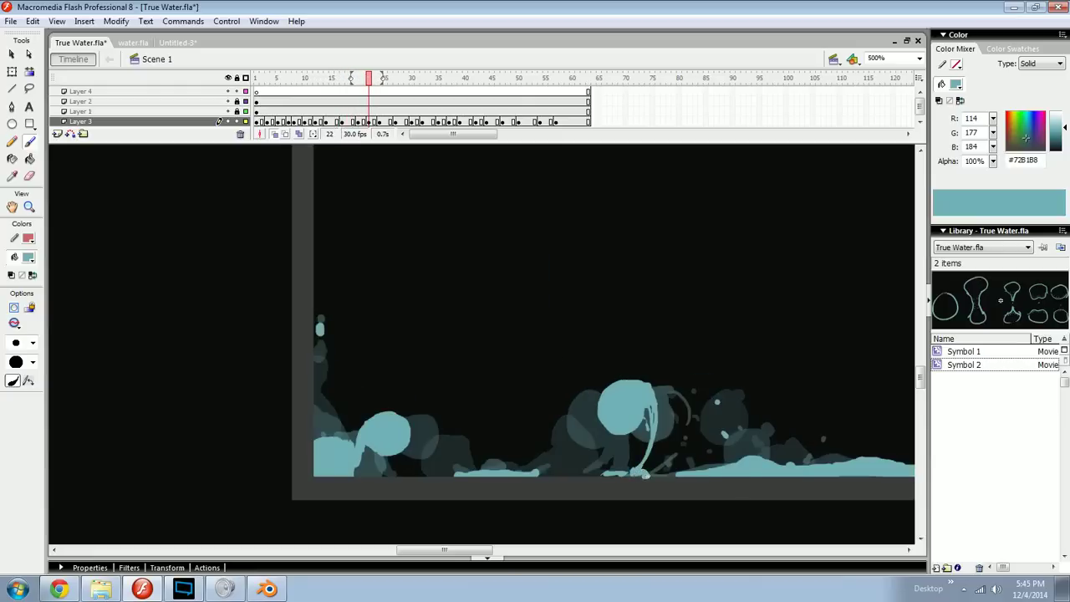
{"action": "key", "text": "period"}
{"action": "key", "text": "period"}
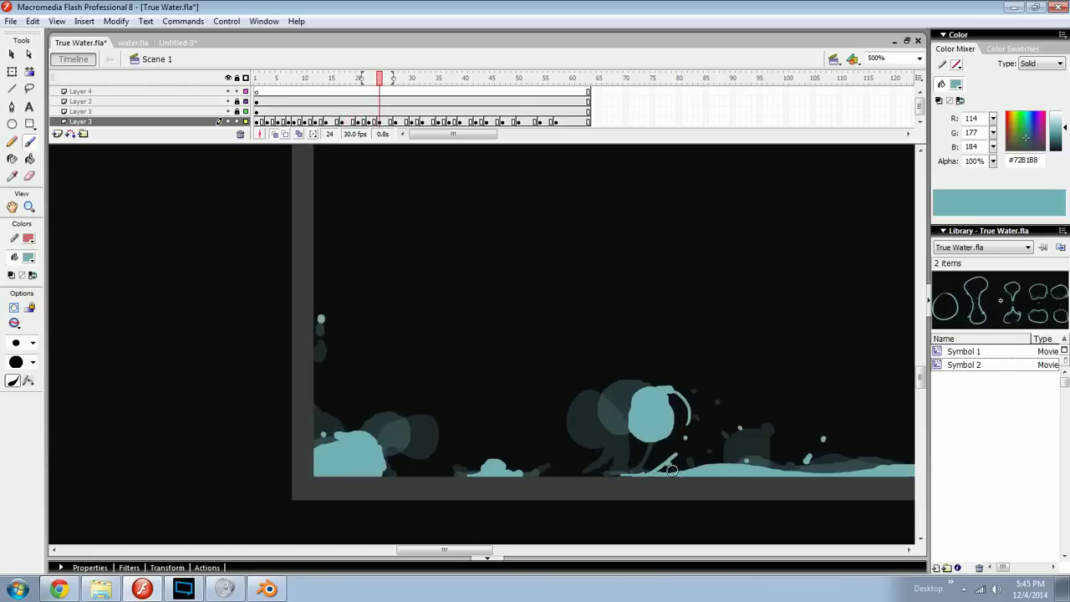
Step: Test the movie in a maximized preview, zooming in on the tank to check the new strands, and close it
{"action": "key", "text": "ctrl+minus"}
{"action": "key", "text": "ctrl+Return"}
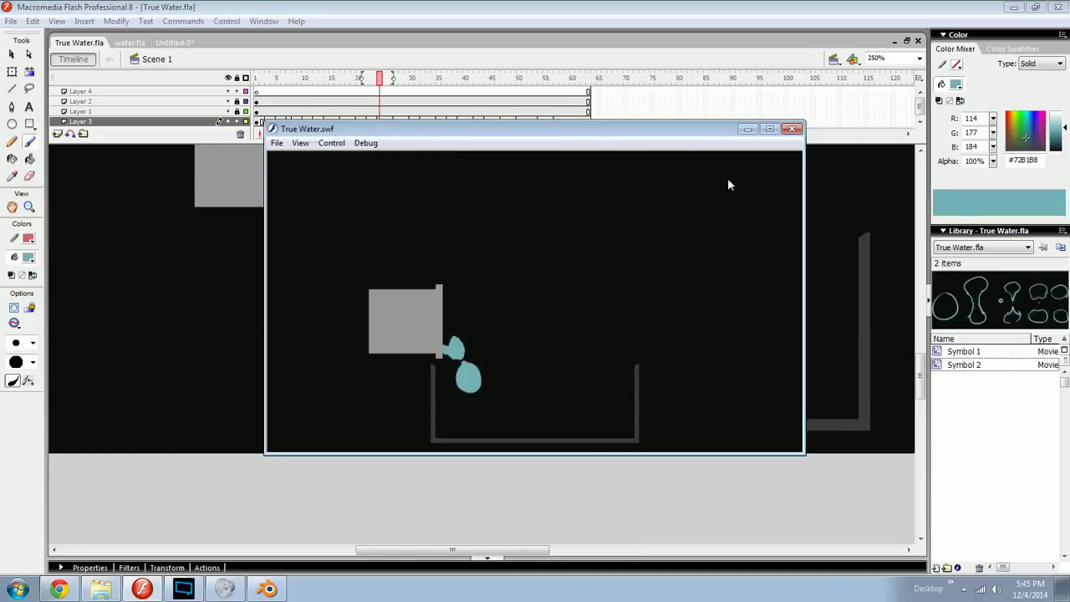
{"action": "left_click", "coordinate": [769, 129]}
{"action": "right_click", "coordinate": [507, 411]}
{"action": "left_click", "coordinate": [554, 173]}
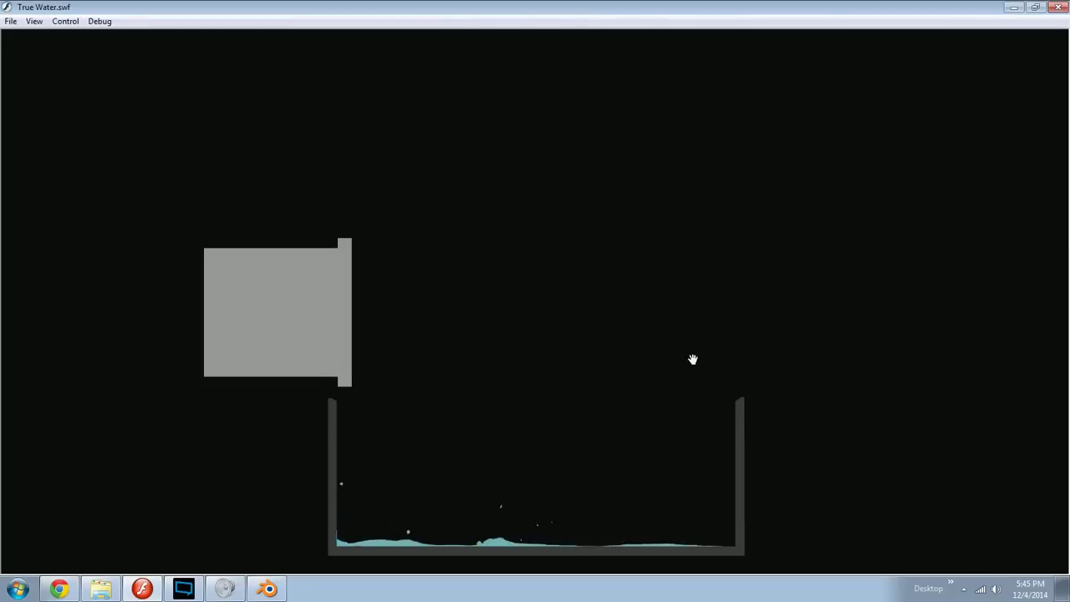
{"action": "right_click", "coordinate": [518, 516]}
{"action": "left_click", "coordinate": [551, 277]}
{"action": "right_click", "coordinate": [517, 211]}
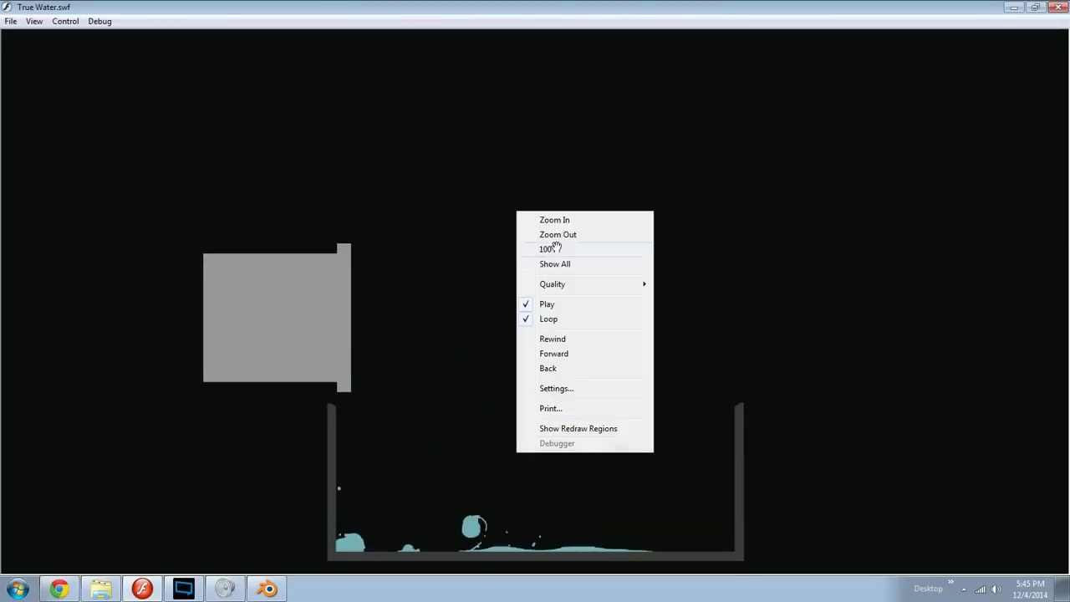
{"action": "left_click", "coordinate": [560, 222]}
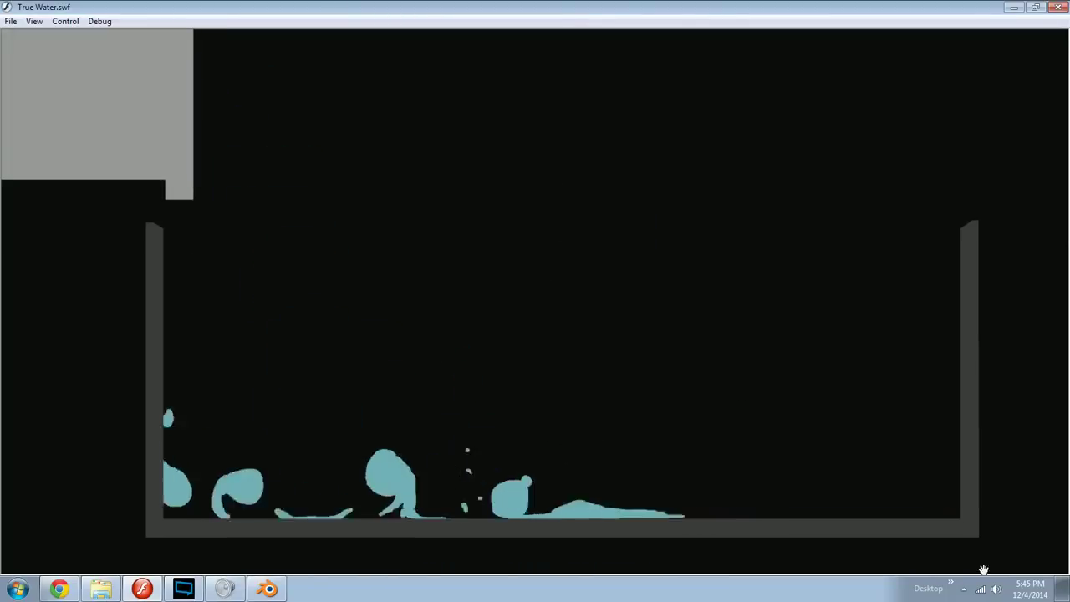
{"action": "left_click", "coordinate": [1033, 589]}
{"action": "left_click_drag", "start_coordinate": [735, 349], "coordinate": [731, 348]}
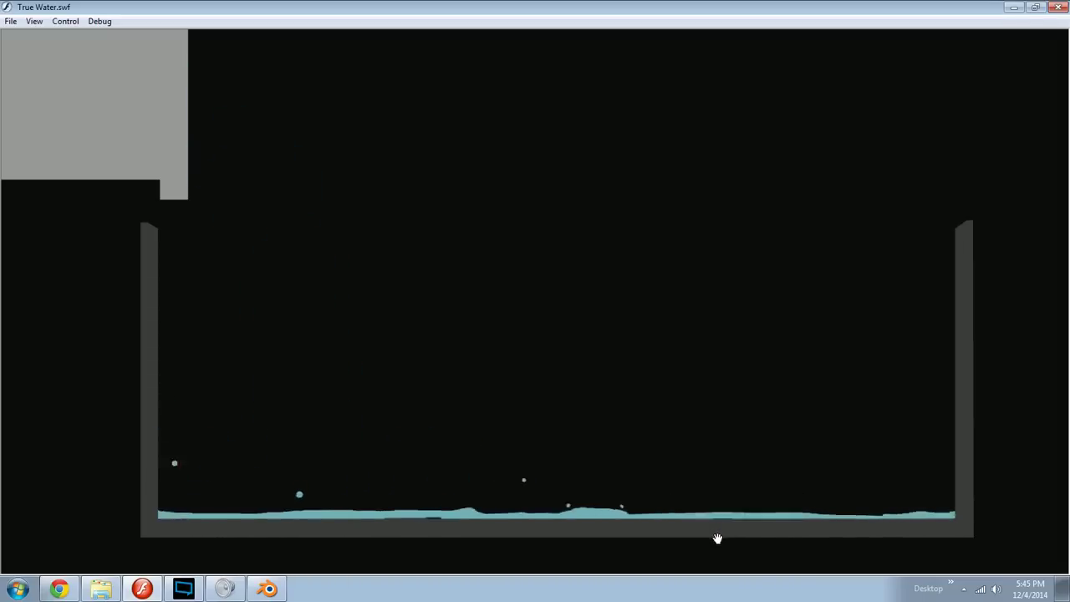
{"action": "left_click", "coordinate": [1057, 7]}
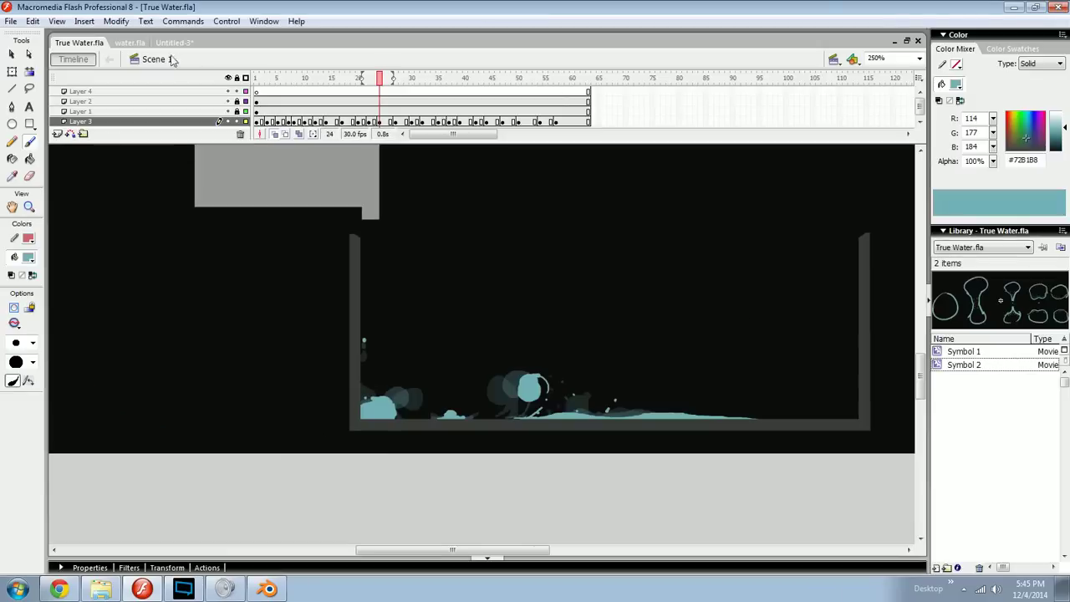
Step: Switch to the water.fla document and scrub to around frame 28 to examine the water pouring from the tilted container
{"action": "left_click", "coordinate": [129, 42]}
{"action": "left_click_drag", "start_coordinate": [550, 73], "coordinate": [400, 73]}
{"action": "left_click_drag", "start_coordinate": [465, 315], "coordinate": [363, 339]}
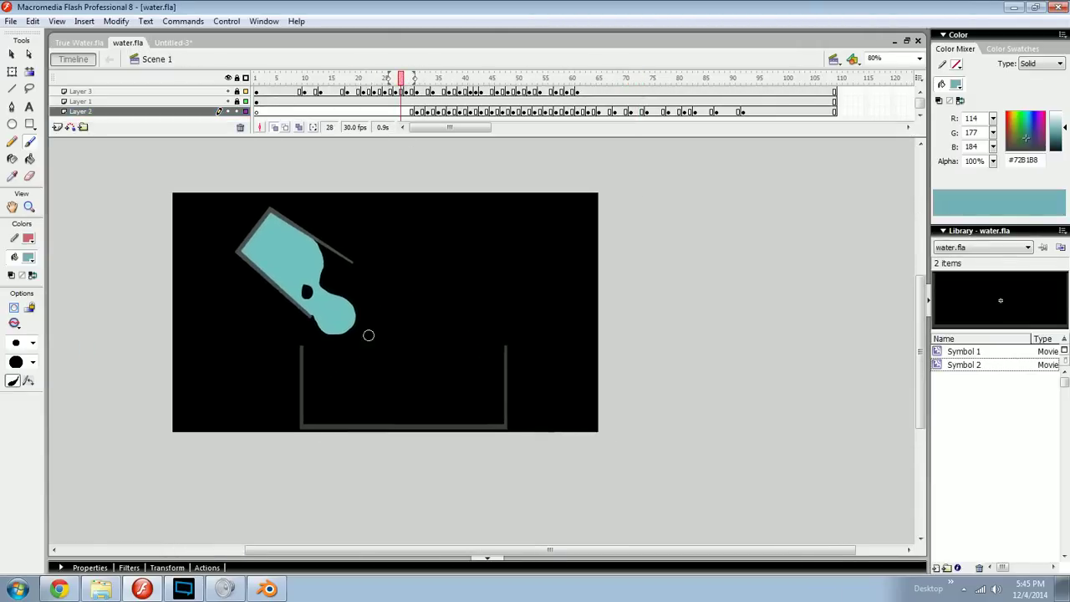
Step: Scrub back to frame 23 and enlarge the tilting cup to examine its water surface
{"action": "key", "text": "v"}
{"action": "mouse_move", "coordinate": [421, 275]}
{"action": "left_mouse_down"}
{"action": "mouse_move", "coordinate": [470, 310]}
{"action": "mouse_move", "coordinate": [465, 320]}
{"action": "left_mouse_up"}
{"action": "mouse_move", "coordinate": [354, 78]}
{"action": "left_mouse_down"}
{"action": "mouse_move", "coordinate": [264, 80]}
{"action": "mouse_move", "coordinate": [418, 77]}
{"action": "mouse_move", "coordinate": [373, 77]}
{"action": "left_mouse_up"}
{"action": "key", "text": "ctrl+="}
{"action": "key", "text": "ctrl+equal"}
{"action": "key", "text": "ctrl+minus"}
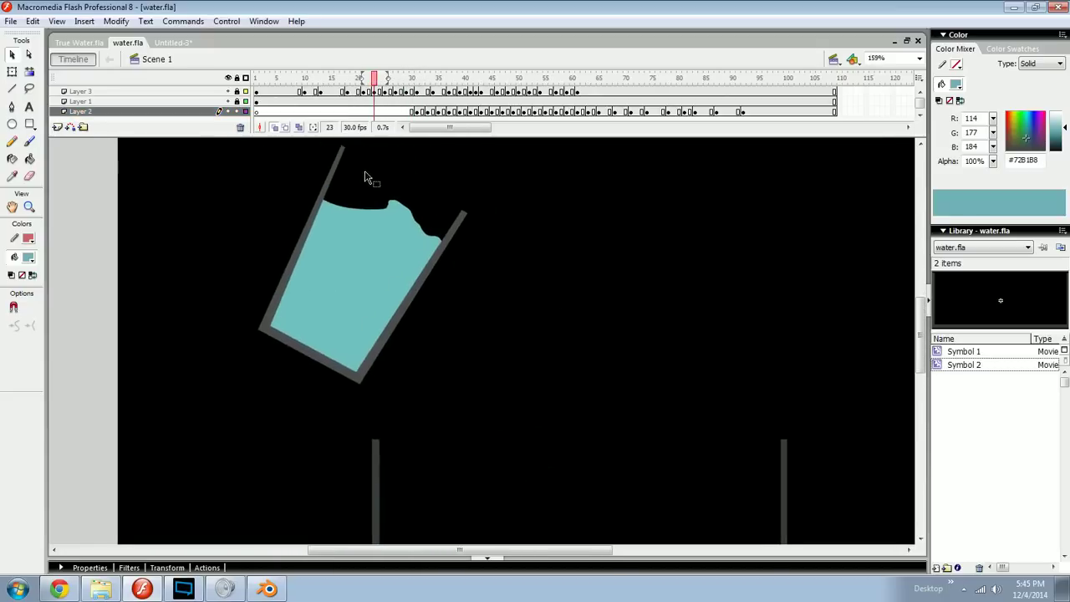
Step: Try to paint a water crest climbing the cup's left inner wall on frames 22 and 23
{"action": "key", "text": "b"}
{"action": "left_click_drag", "start_coordinate": [356, 180], "coordinate": [387, 244]}
{"action": "mouse_move", "coordinate": [392, 283]}
{"action": "left_mouse_down"}
{"action": "mouse_move", "coordinate": [378, 232]}
{"action": "mouse_move", "coordinate": [365, 266]}
{"action": "mouse_move", "coordinate": [358, 252]}
{"action": "left_mouse_up"}
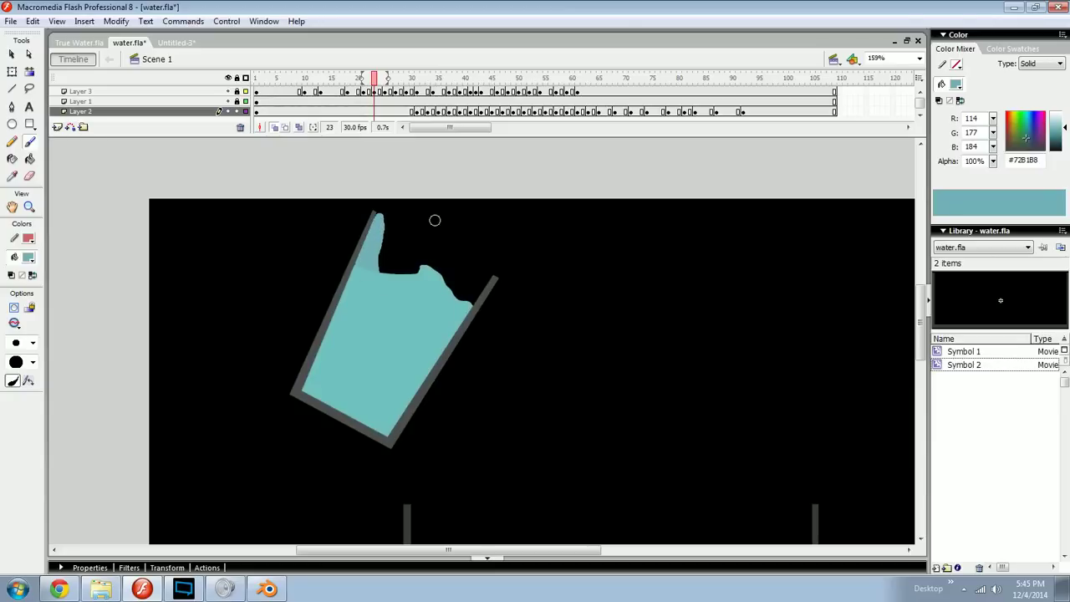
{"action": "key", "text": "ctrl+z"}
{"action": "mouse_move", "coordinate": [377, 84]}
{"action": "left_mouse_down"}
{"action": "mouse_move", "coordinate": [354, 85]}
{"action": "mouse_move", "coordinate": [390, 84]}
{"action": "mouse_move", "coordinate": [367, 83]}
{"action": "left_mouse_up"}
{"action": "mouse_move", "coordinate": [404, 228]}
{"action": "left_mouse_down"}
{"action": "mouse_move", "coordinate": [396, 254]}
{"action": "mouse_move", "coordinate": [421, 221]}
{"action": "mouse_move", "coordinate": [399, 244]}
{"action": "mouse_move", "coordinate": [411, 244]}
{"action": "mouse_move", "coordinate": [410, 271]}
{"action": "mouse_move", "coordinate": [388, 274]}
{"action": "left_mouse_up"}
{"action": "key", "text": "ctrl+z"}
{"action": "key", "text": "ctrl+z"}
{"action": "key", "text": "ctrl+z"}
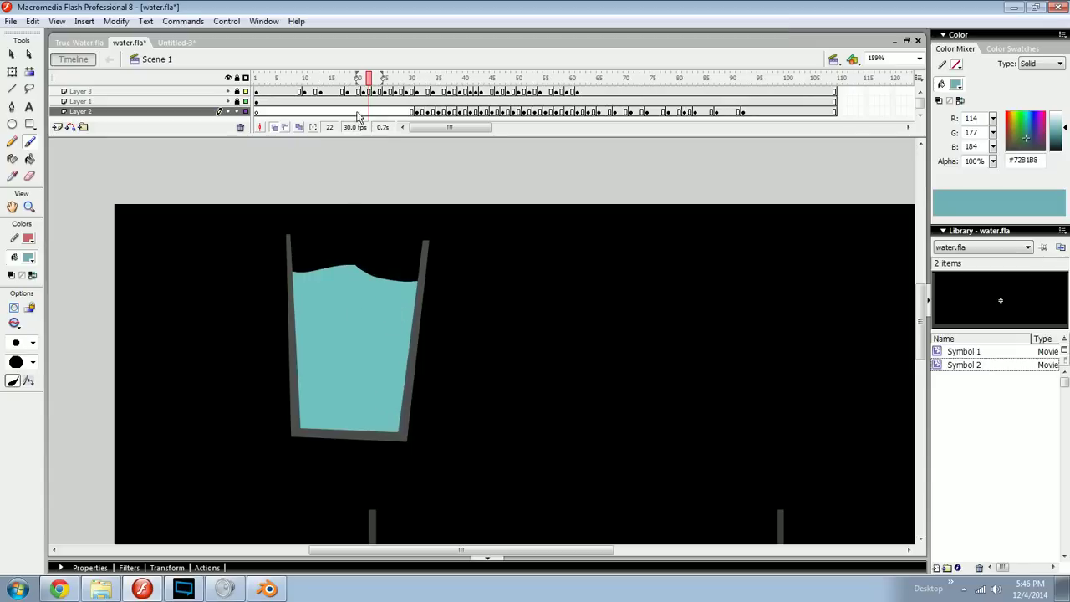
Step: Add a new layer above Layer 3 and set the brush fill colour to red #CE6464
{"action": "mouse_move", "coordinate": [368, 85]}
{"action": "left_mouse_down"}
{"action": "mouse_move", "coordinate": [410, 85]}
{"action": "mouse_move", "coordinate": [351, 89]}
{"action": "left_mouse_up"}
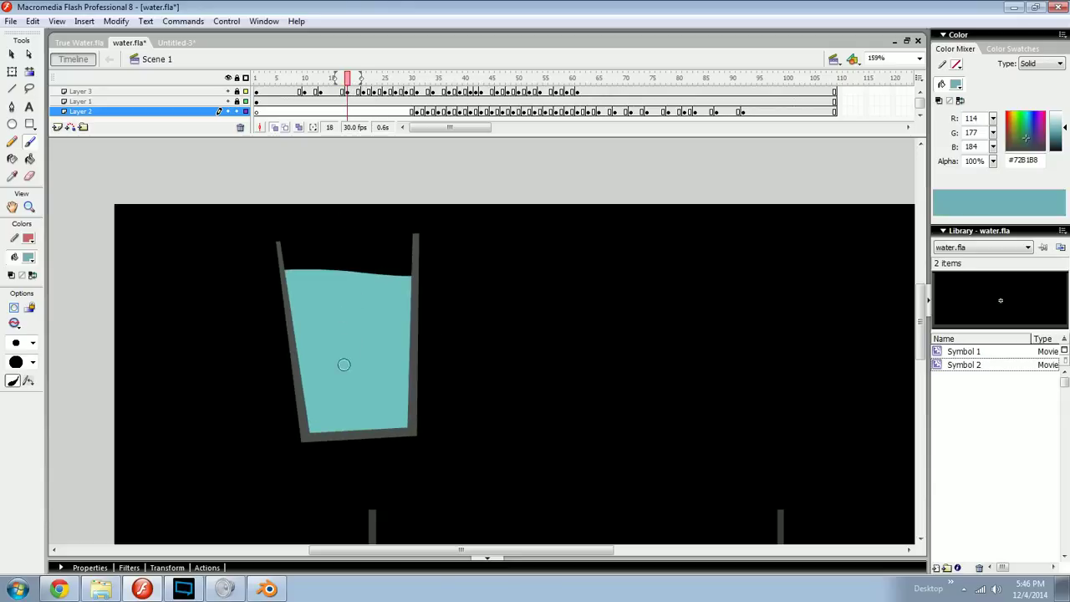
{"action": "mouse_move", "coordinate": [351, 409]}
{"action": "left_mouse_down"}
{"action": "mouse_move", "coordinate": [341, 313]}
{"action": "mouse_move", "coordinate": [354, 293]}
{"action": "left_mouse_up"}
{"action": "left_click", "coordinate": [99, 91]}
{"action": "left_click", "coordinate": [57, 127]}
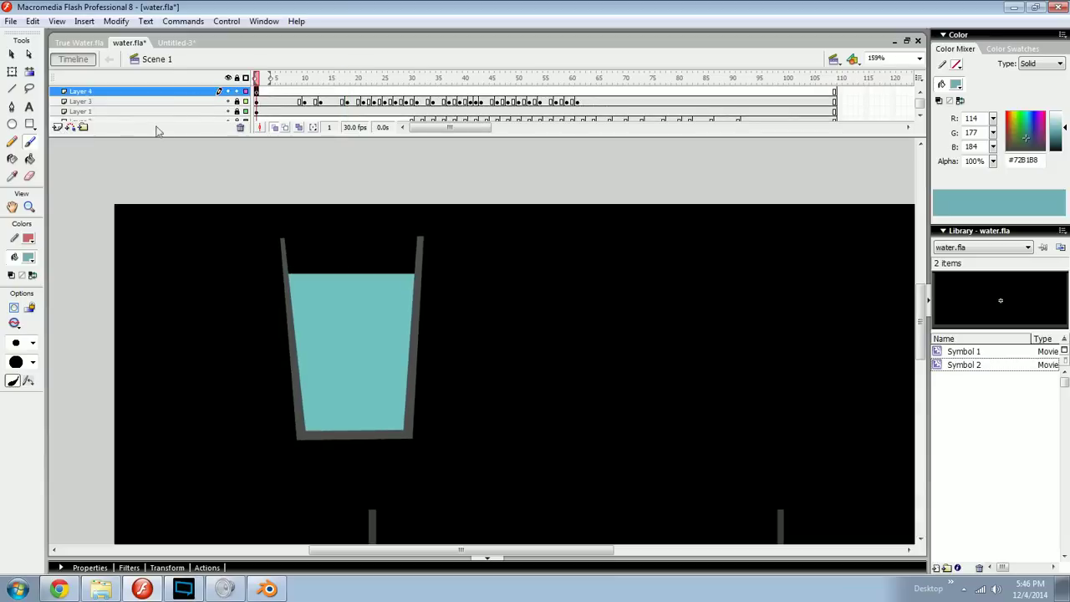
{"action": "left_click", "coordinate": [25, 256]}
{"action": "left_click", "coordinate": [29, 238]}
Step: Draw red arrows on frame 31 marking the water's flow down the stream, up the left wall and along the floor
{"action": "mouse_move", "coordinate": [365, 279]}
{"action": "left_mouse_down"}
{"action": "mouse_move", "coordinate": [363, 361]}
{"action": "mouse_move", "coordinate": [339, 270]}
{"action": "mouse_move", "coordinate": [227, 118]}
{"action": "left_mouse_up"}
{"action": "key", "text": "ctrl+z"}
{"action": "key", "text": "space"}
{"action": "left_click_drag", "start_coordinate": [264, 80], "coordinate": [412, 79]}
{"action": "left_click_drag", "start_coordinate": [363, 329], "coordinate": [385, 287]}
{"action": "key", "text": "."}
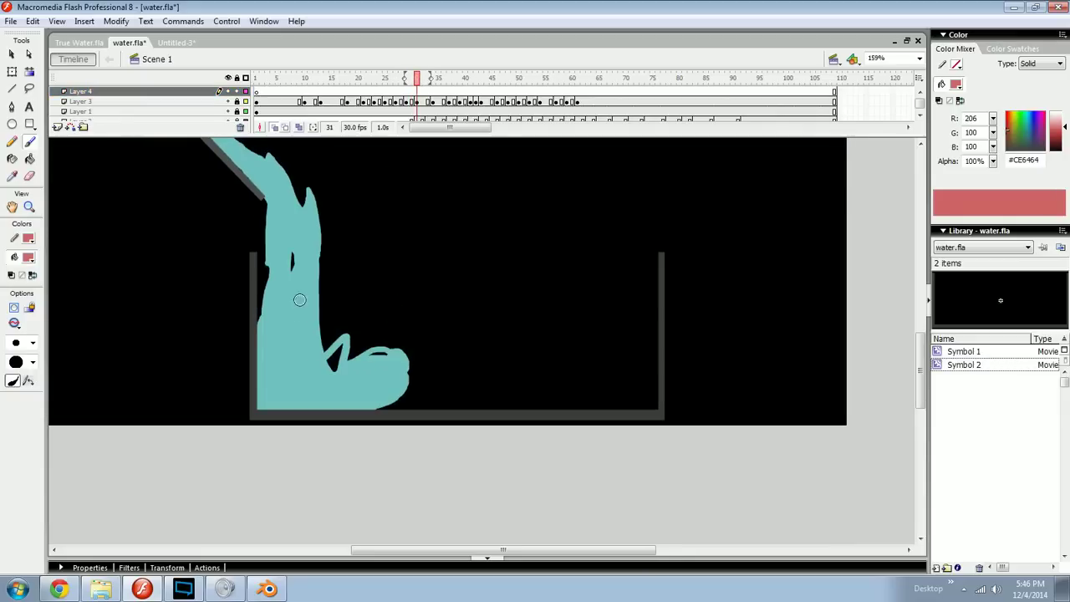
{"action": "mouse_move", "coordinate": [299, 368]}
{"action": "left_mouse_down"}
{"action": "mouse_move", "coordinate": [397, 407]}
{"action": "mouse_move", "coordinate": [326, 407]}
{"action": "left_mouse_up"}
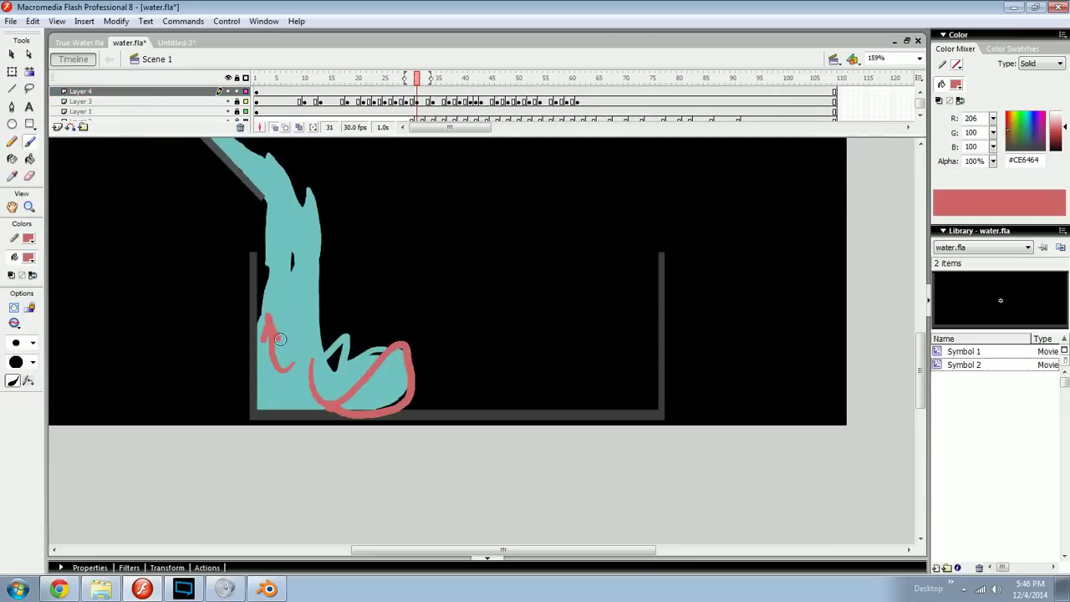
{"action": "left_click_drag", "start_coordinate": [299, 330], "coordinate": [307, 364]}
{"action": "left_click_drag", "start_coordinate": [294, 276], "coordinate": [307, 364]}
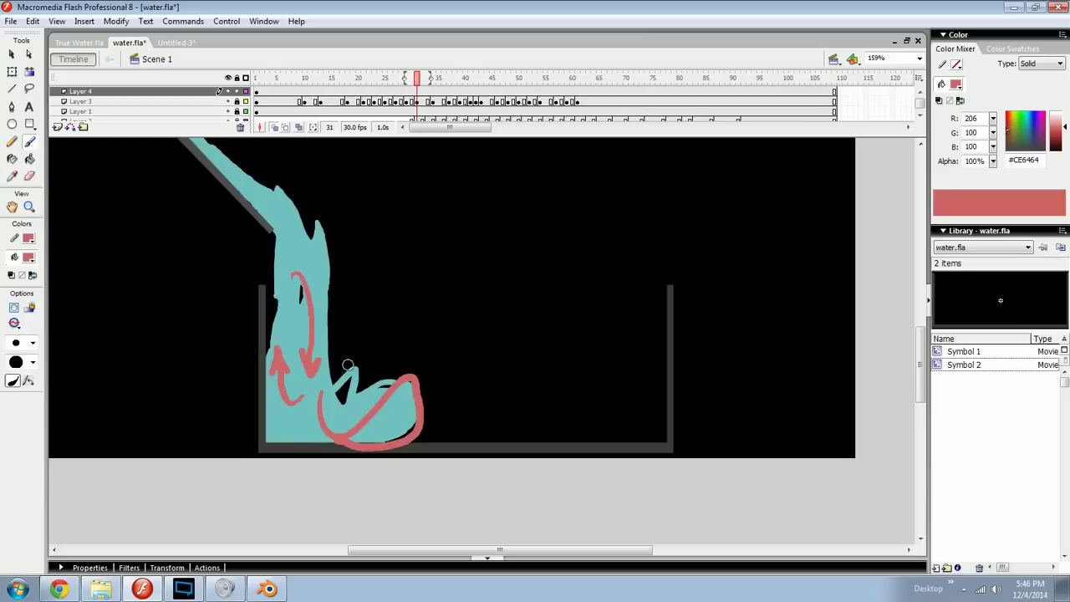
Step: Draw a red ring around the round blob at the splash's leading edge on frame 36
{"action": "key", "text": "."}
{"action": "key", "text": "."}
{"action": "key", "text": "."}
{"action": "key", "text": "."}
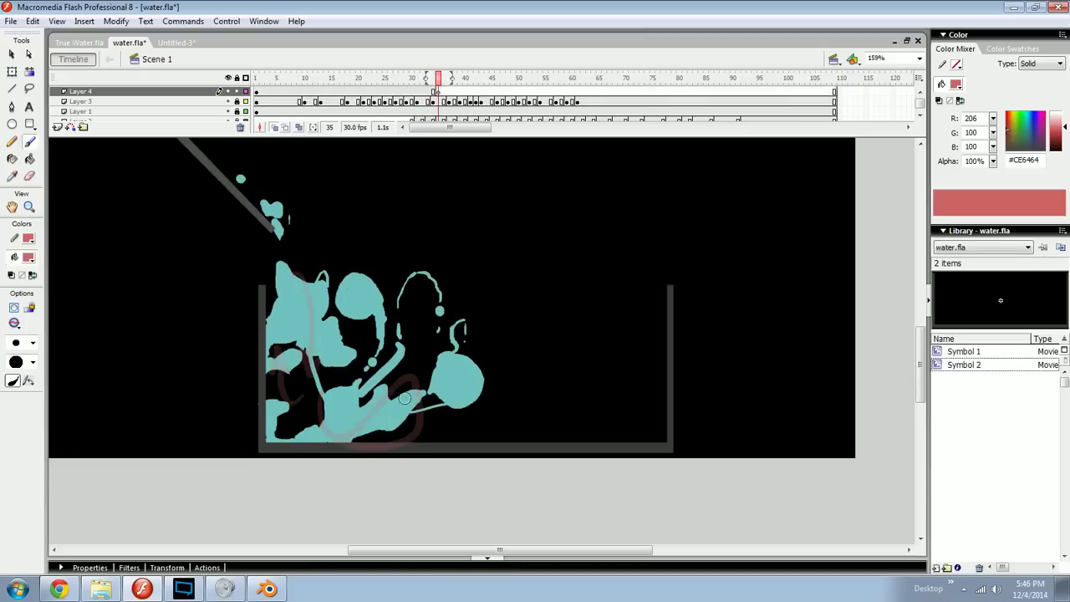
{"action": "key", "text": "."}
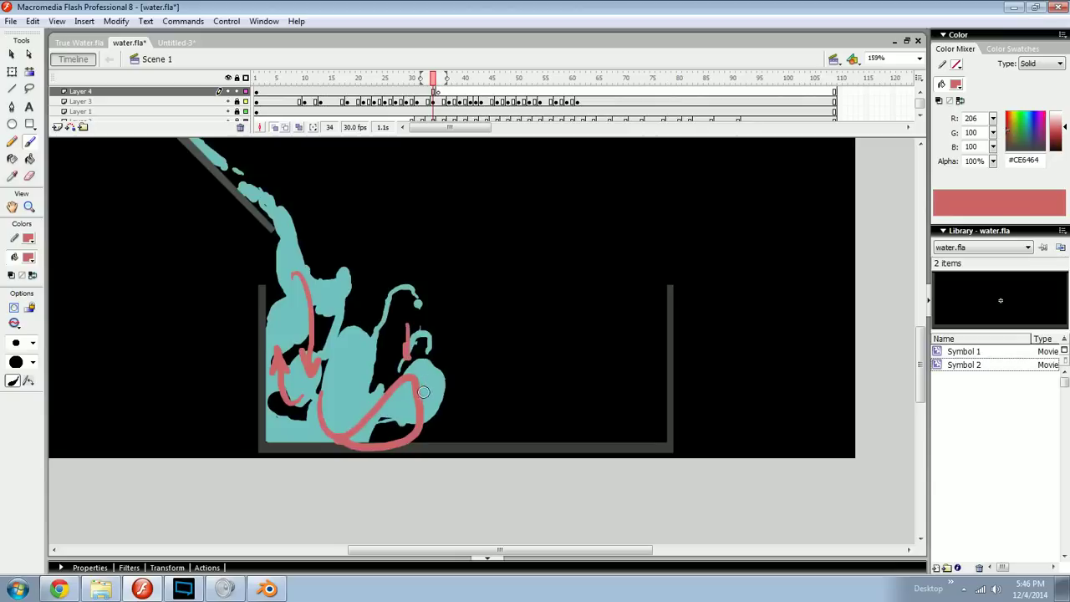
{"action": "key", "text": "ctrl+z"}
{"action": "key", "text": "."}
{"action": "key", "text": "."}
{"action": "mouse_move", "coordinate": [451, 361]}
{"action": "left_mouse_down"}
{"action": "mouse_move", "coordinate": [462, 358]}
{"action": "mouse_move", "coordinate": [447, 397]}
{"action": "mouse_move", "coordinate": [623, 225]}
{"action": "mouse_move", "coordinate": [477, 375]}
{"action": "left_mouse_up"}
Step: Mark the thin neck joining the round blob to the main water mass with small crossing red strokes on frame 36
{"action": "key", "text": "ctrl+="}
{"action": "key", "text": "ctrl+="}
{"action": "key", "text": "ctrl+="}
{"action": "mouse_move", "coordinate": [461, 237]}
{"action": "left_mouse_down"}
{"action": "mouse_move", "coordinate": [431, 325]}
{"action": "mouse_move", "coordinate": [487, 347]}
{"action": "left_mouse_up"}
{"action": "mouse_move", "coordinate": [358, 320]}
{"action": "left_mouse_down"}
{"action": "mouse_move", "coordinate": [418, 341]}
{"action": "mouse_move", "coordinate": [377, 389]}
{"action": "left_mouse_up"}
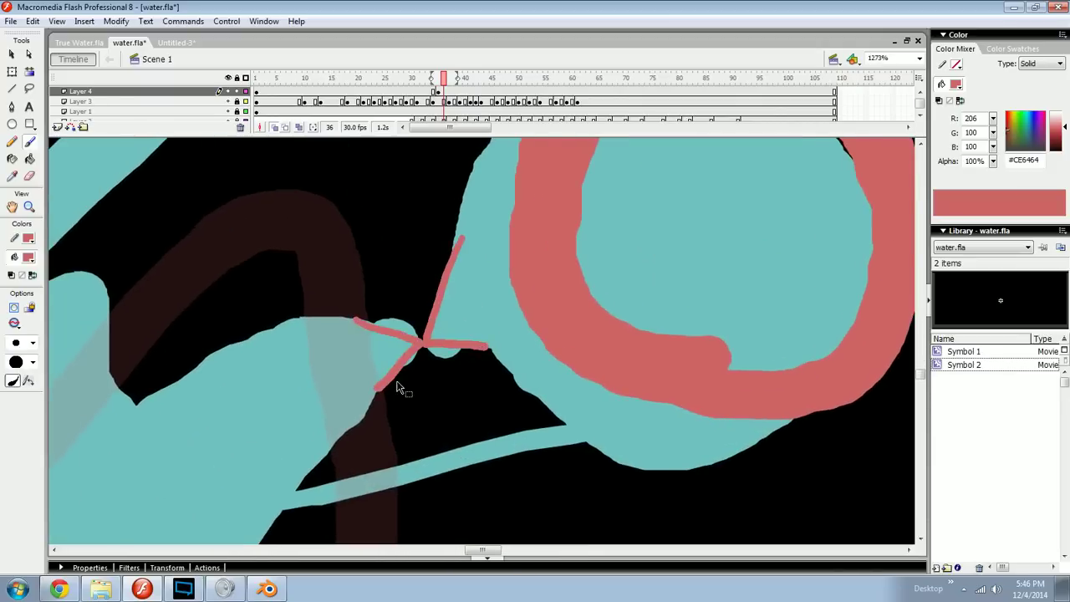
Step: Step back and forth around frames 37 and 38 to examine how the round blob breaks away from the water mass
{"action": "key", "text": "ctrl+-"}
{"action": "key", "text": "ctrl+minus"}
{"action": "key", "text": "."}
{"action": "key", "text": "."}
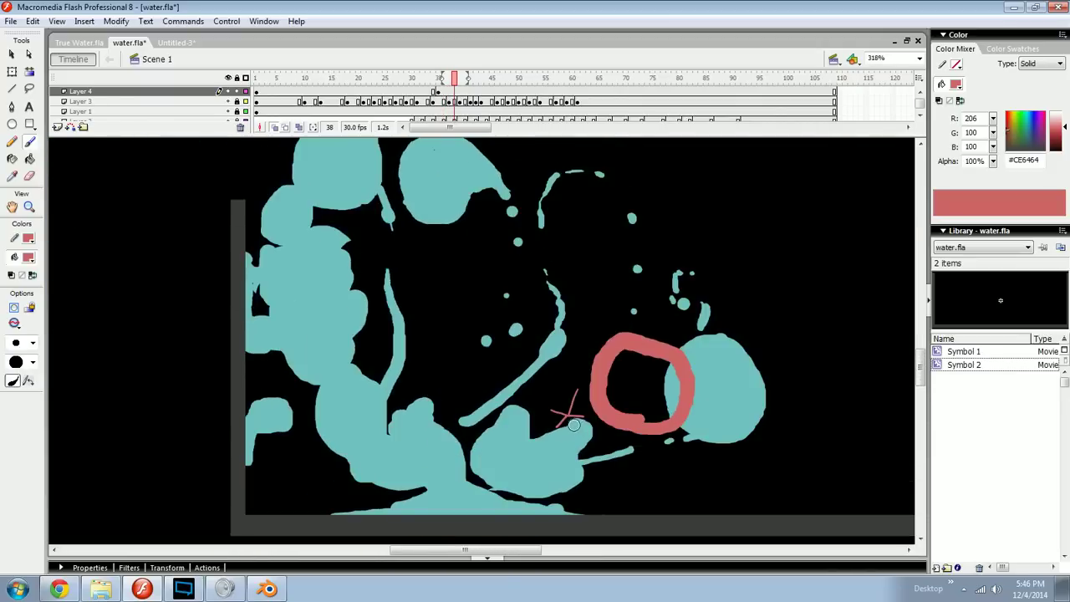
{"action": "key", "text": "."}
{"action": "key", "text": "."}
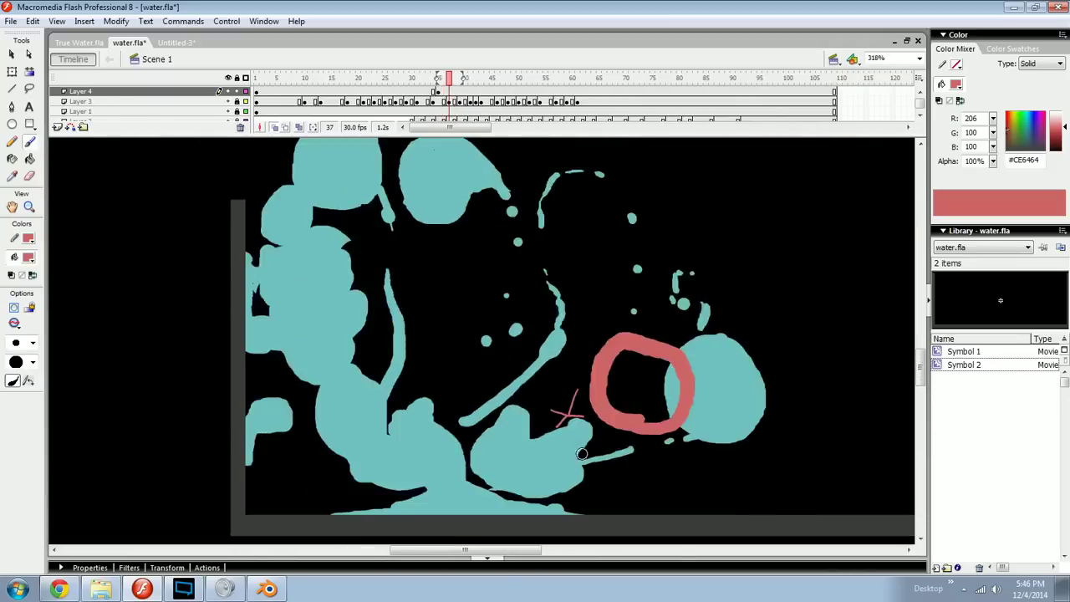
{"action": "key", "text": "comma"}
{"action": "key", "text": "comma"}
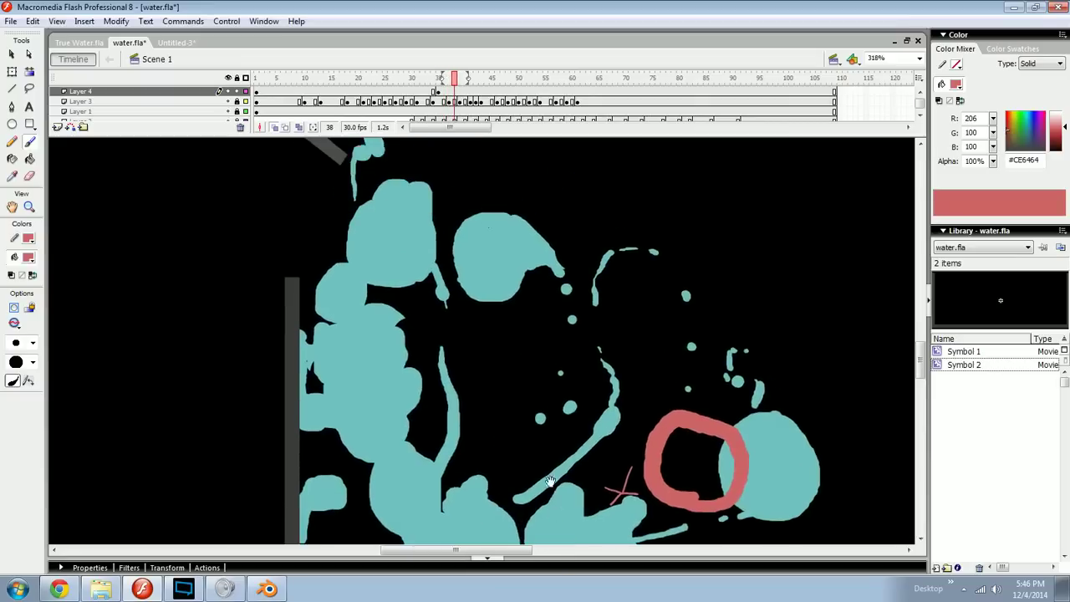
Step: Clear the red arrows from Layer 4's first keyframe and step through the frames after 34 to examine the spreading splash
{"action": "left_click_drag", "start_coordinate": [370, 323], "coordinate": [450, 420]}
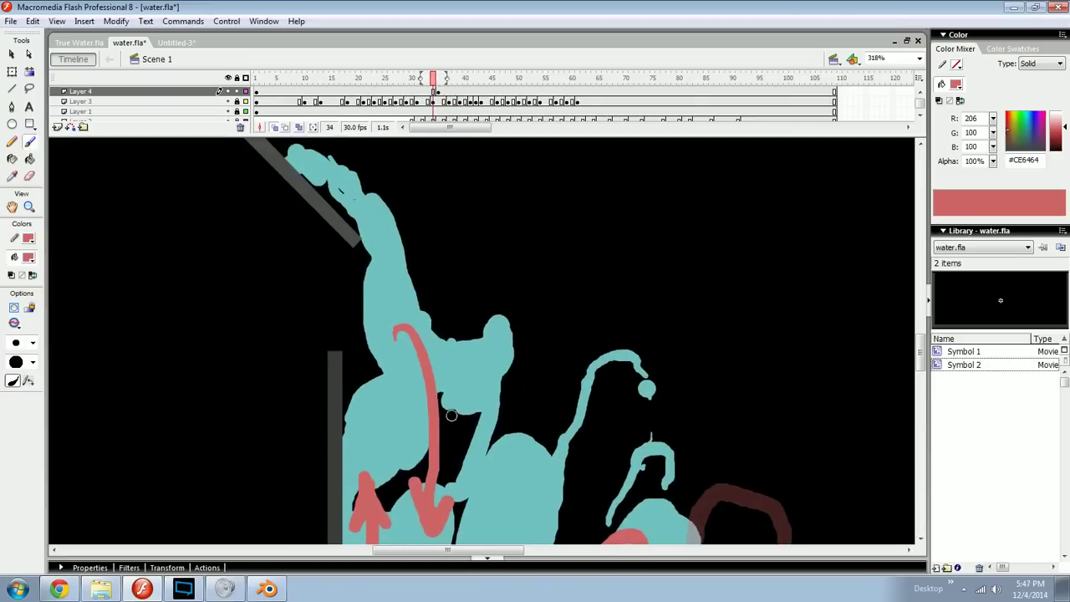
{"action": "key", "text": "ctrl+minus"}
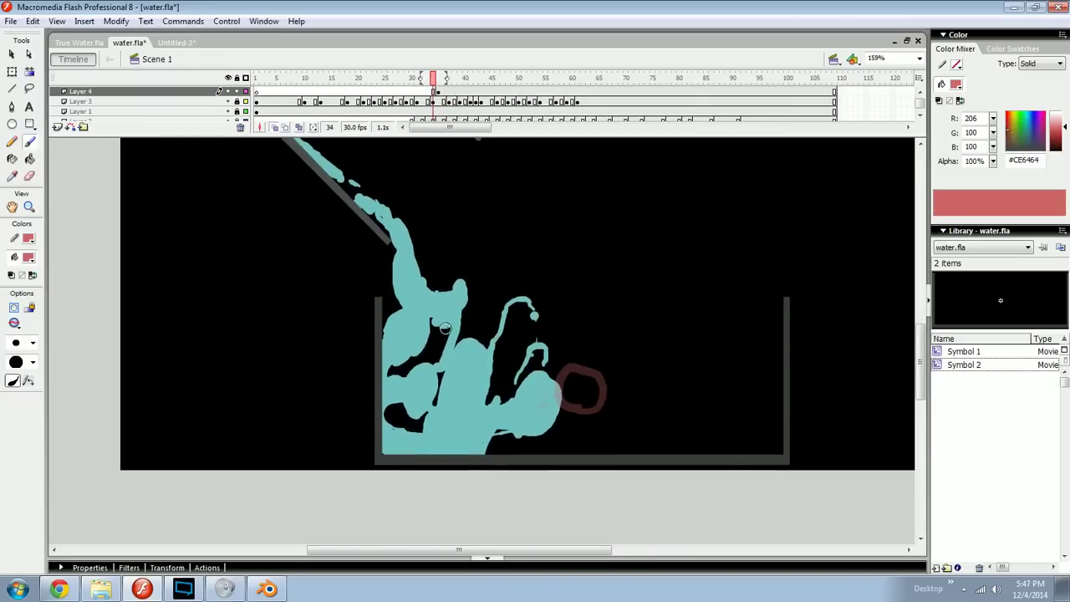
{"action": "key", "text": "period"}
{"action": "key", "text": "period"}
{"action": "key", "text": "period"}
{"action": "key", "text": "period"}
{"action": "key", "text": "period"}
{"action": "key", "text": "period"}
{"action": "key", "text": "period"}
{"action": "key", "text": "period"}
{"action": "key", "text": "comma"}
{"action": "key", "text": "comma"}
{"action": "key", "text": "comma"}
{"action": "key", "text": "comma"}
{"action": "key", "text": "comma"}
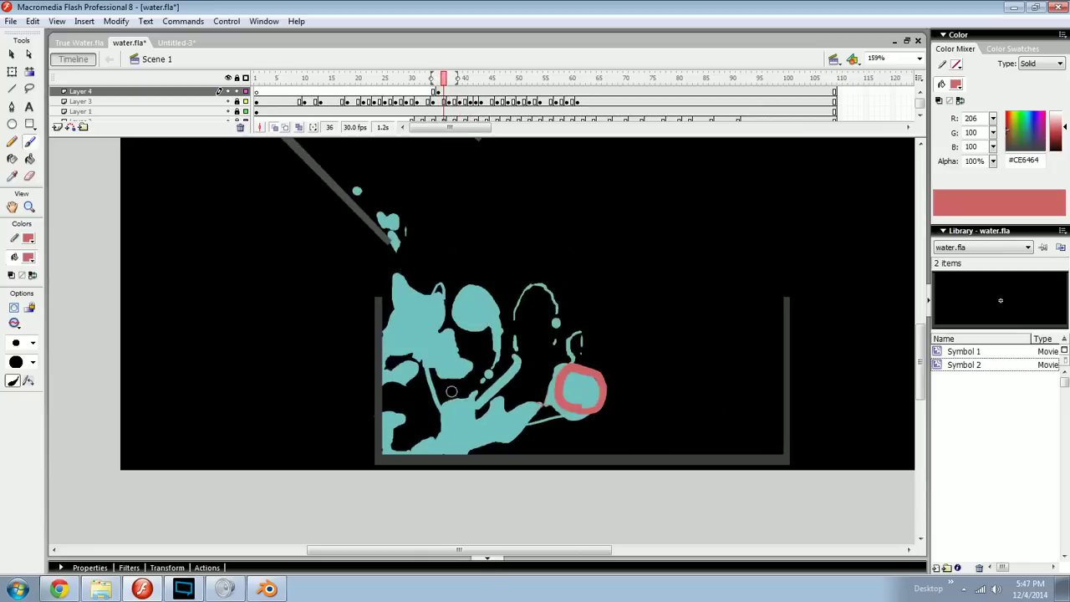
Step: Circle the crests along the pouring stream in red on frames 30 and 31, following them forward to frame 33
{"action": "key", "text": "comma"}
{"action": "key", "text": "comma"}
{"action": "key", "text": "comma"}
{"action": "key", "text": "comma"}
{"action": "key", "text": "comma"}
{"action": "left_click_drag", "start_coordinate": [433, 273], "coordinate": [479, 394]}
{"action": "key", "text": "comma"}
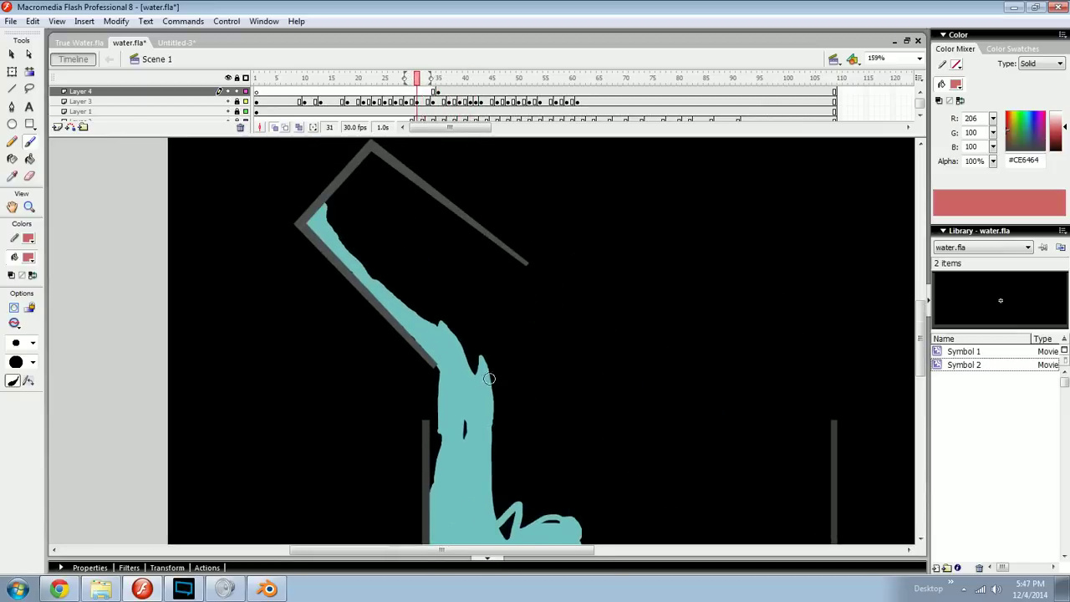
{"action": "key", "text": "comma"}
{"action": "scroll", "coordinate": [425, 311], "scroll_direction": "up", "scroll_amount": 1}
{"action": "mouse_move", "coordinate": [480, 340]}
{"action": "left_mouse_down"}
{"action": "mouse_move", "coordinate": [424, 324]}
{"action": "mouse_move", "coordinate": [489, 334]}
{"action": "left_mouse_up"}
{"action": "key", "text": "period"}
{"action": "mouse_move", "coordinate": [492, 416]}
{"action": "left_mouse_down"}
{"action": "mouse_move", "coordinate": [528, 461]}
{"action": "mouse_move", "coordinate": [504, 356]}
{"action": "left_mouse_up"}
{"action": "scroll", "coordinate": [522, 401], "scroll_direction": "down", "scroll_amount": 3}
{"action": "key", "text": "period"}
{"action": "key", "text": "period"}
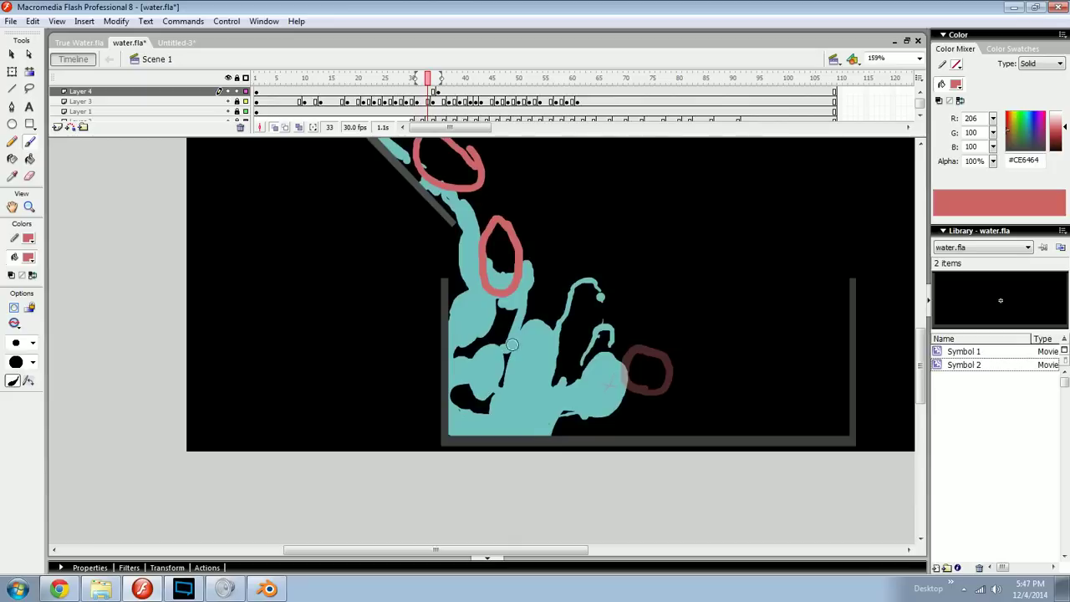
Step: Circle the lump hanging beside the stream in red on frame 33, comparing its position with adjacent frames
{"action": "left_click_drag", "start_coordinate": [518, 338], "coordinate": [507, 338]}
{"action": "key", "text": "comma"}
{"action": "key", "text": "period"}
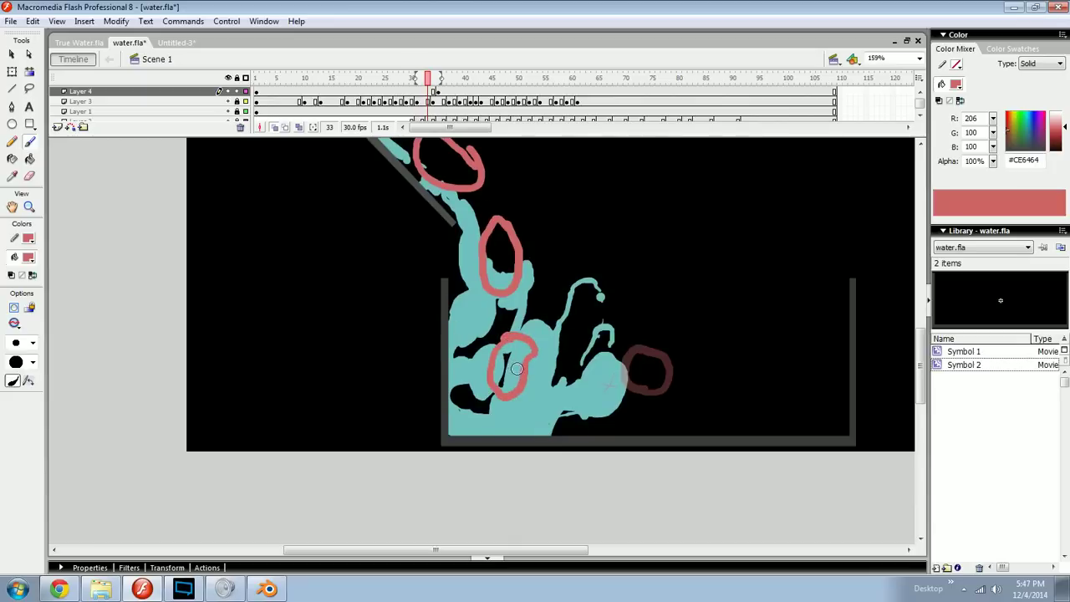
{"action": "key", "text": "ctrl+z"}
{"action": "mouse_move", "coordinate": [515, 286]}
{"action": "left_mouse_down"}
{"action": "mouse_move", "coordinate": [512, 368]}
{"action": "mouse_move", "coordinate": [526, 329]}
{"action": "mouse_move", "coordinate": [490, 354]}
{"action": "left_mouse_up"}
{"action": "key", "text": "comma"}
{"action": "key", "text": "comma"}
{"action": "key", "text": "period"}
{"action": "key", "text": "period"}
{"action": "key", "text": "comma"}
{"action": "key", "text": "period"}
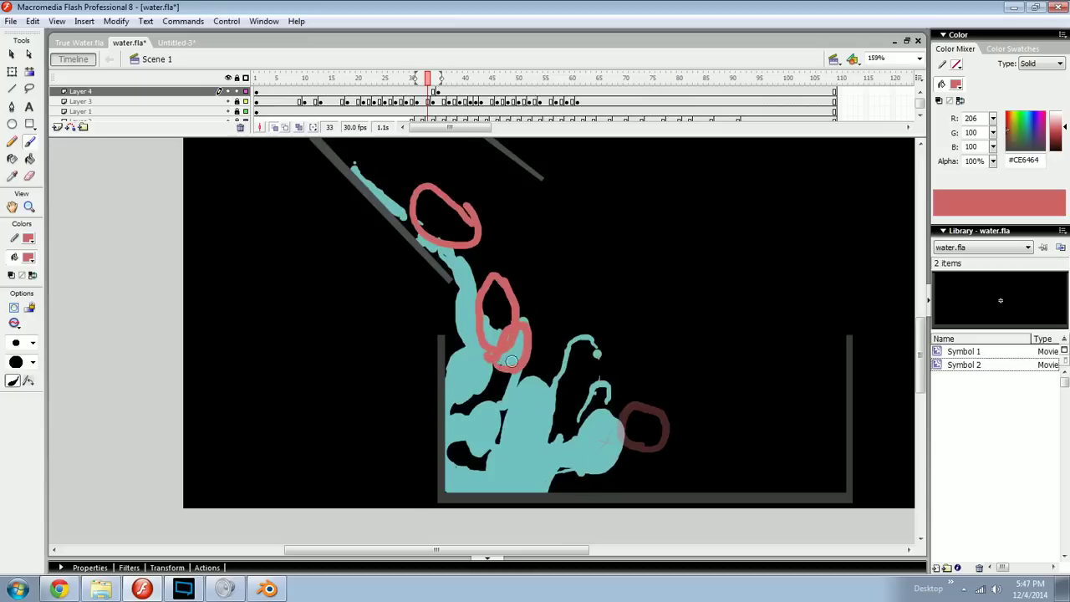
Step: Draw further red rings tracking the falling lump toward the tank floor, advancing to frame 40
{"action": "mouse_move", "coordinate": [499, 425]}
{"action": "left_mouse_down"}
{"action": "mouse_move", "coordinate": [509, 368]}
{"action": "mouse_move", "coordinate": [504, 377]}
{"action": "left_mouse_up"}
{"action": "key", "text": "period"}
{"action": "key", "text": "period"}
{"action": "key", "text": "period"}
{"action": "key", "text": "period"}
{"action": "mouse_move", "coordinate": [496, 446]}
{"action": "left_mouse_down"}
{"action": "mouse_move", "coordinate": [514, 434]}
{"action": "mouse_move", "coordinate": [505, 478]}
{"action": "left_mouse_up"}
{"action": "key", "text": "period"}
{"action": "key", "text": "period"}
{"action": "key", "text": "period"}
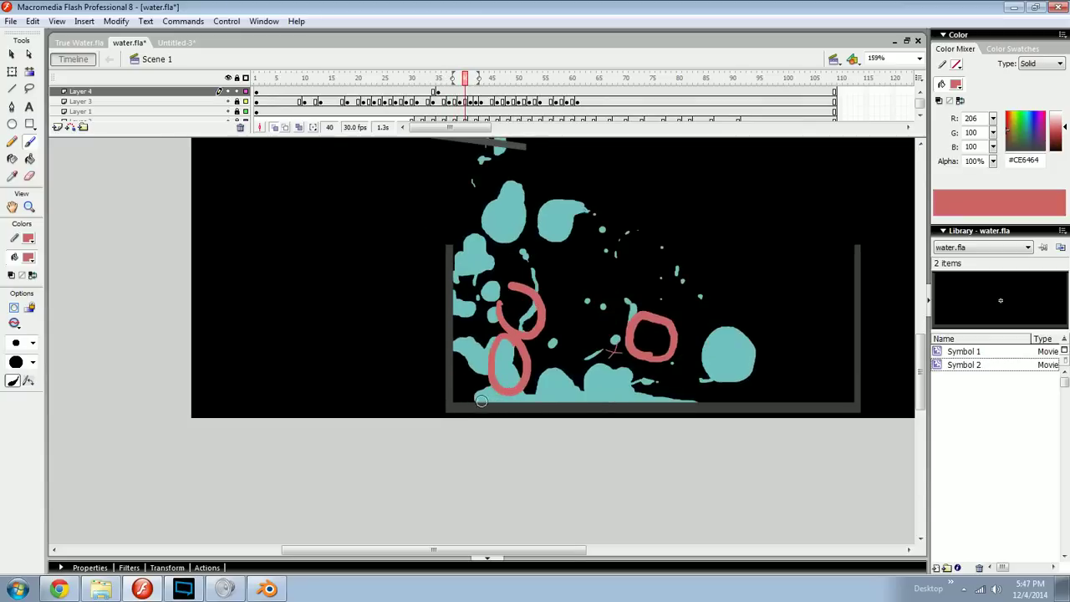
Step: Outline the floor splash and the water in the tank's left corner in red on frames 40 and 41, then clear the marks
{"action": "mouse_move", "coordinate": [507, 380]}
{"action": "left_mouse_down"}
{"action": "mouse_move", "coordinate": [518, 401]}
{"action": "mouse_move", "coordinate": [493, 408]}
{"action": "left_mouse_up"}
{"action": "key", "text": "period"}
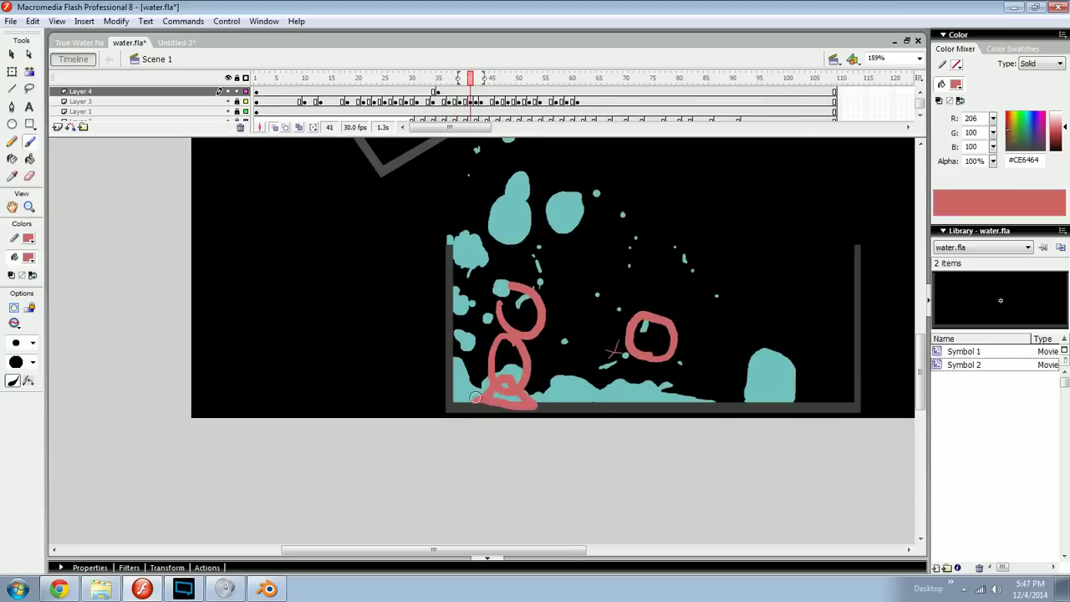
{"action": "left_click_drag", "start_coordinate": [471, 371], "coordinate": [463, 390]}
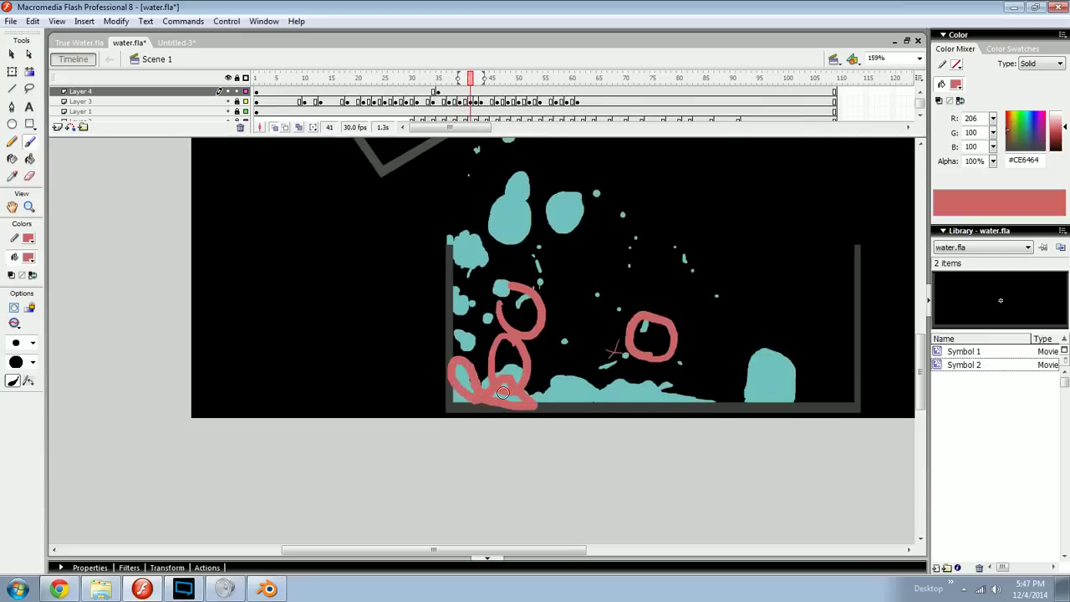
{"action": "mouse_move", "coordinate": [535, 388]}
{"action": "left_mouse_down"}
{"action": "mouse_move", "coordinate": [535, 405]}
{"action": "mouse_move", "coordinate": [505, 407]}
{"action": "mouse_move", "coordinate": [482, 381]}
{"action": "mouse_move", "coordinate": [454, 402]}
{"action": "mouse_move", "coordinate": [507, 423]}
{"action": "left_mouse_up"}
{"action": "key", "text": "ctrl+a"}
{"action": "key", "text": "Delete"}
Step: Outline in red the water in the tank's left corner and the lumps along the left wall from frame 43 to 49
{"action": "key", "text": "ctrl+equal"}
{"action": "key", "text": "period"}
{"action": "key", "text": "period"}
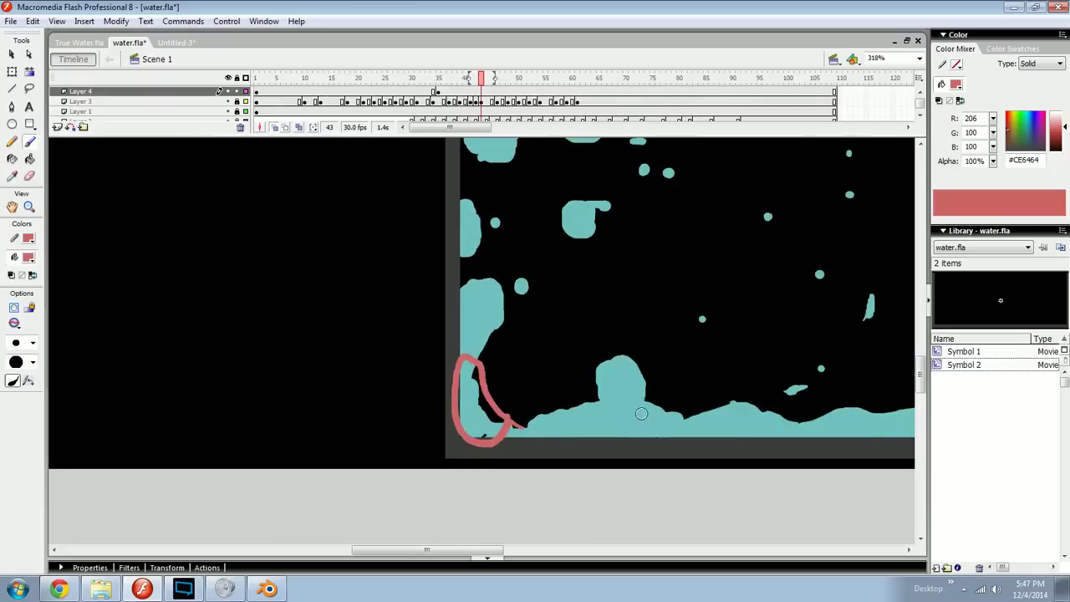
{"action": "key", "text": "period"}
{"action": "mouse_move", "coordinate": [490, 298]}
{"action": "left_mouse_down"}
{"action": "mouse_move", "coordinate": [468, 357]}
{"action": "mouse_move", "coordinate": [460, 331]}
{"action": "mouse_move", "coordinate": [473, 275]}
{"action": "mouse_move", "coordinate": [505, 302]}
{"action": "mouse_move", "coordinate": [451, 327]}
{"action": "left_mouse_up"}
{"action": "key", "text": "period"}
{"action": "key", "text": "period"}
{"action": "key", "text": "period"}
{"action": "key", "text": "period"}
{"action": "key", "text": "period"}
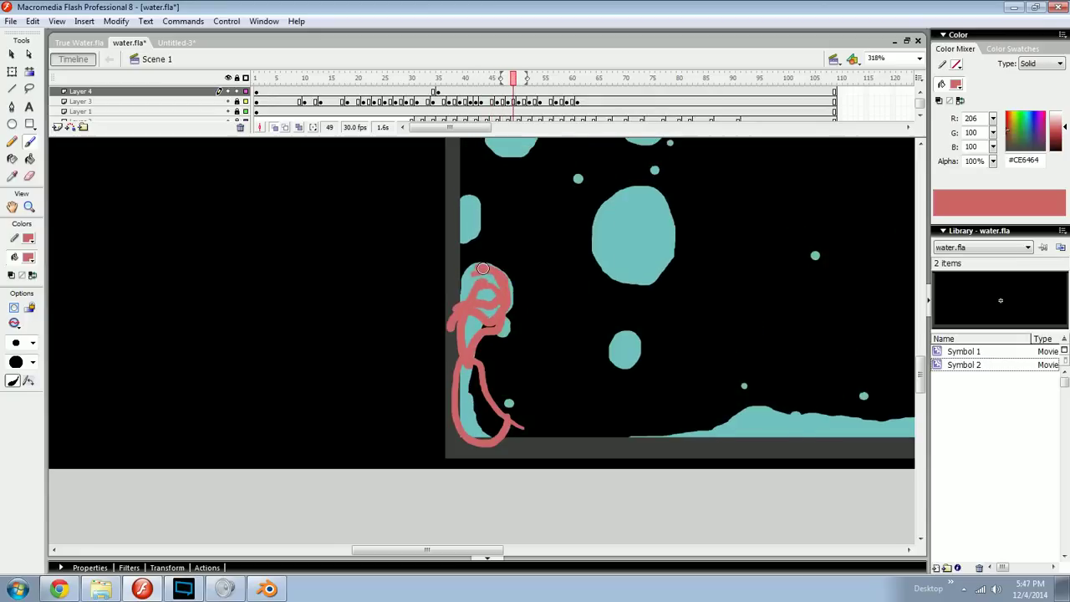
Step: Follow the wall droplets forward to frame 57 and clear the remaining red marks from Layer 4
{"action": "key", "text": "period"}
{"action": "key", "text": "period"}
{"action": "key", "text": "period"}
{"action": "key", "text": "period"}
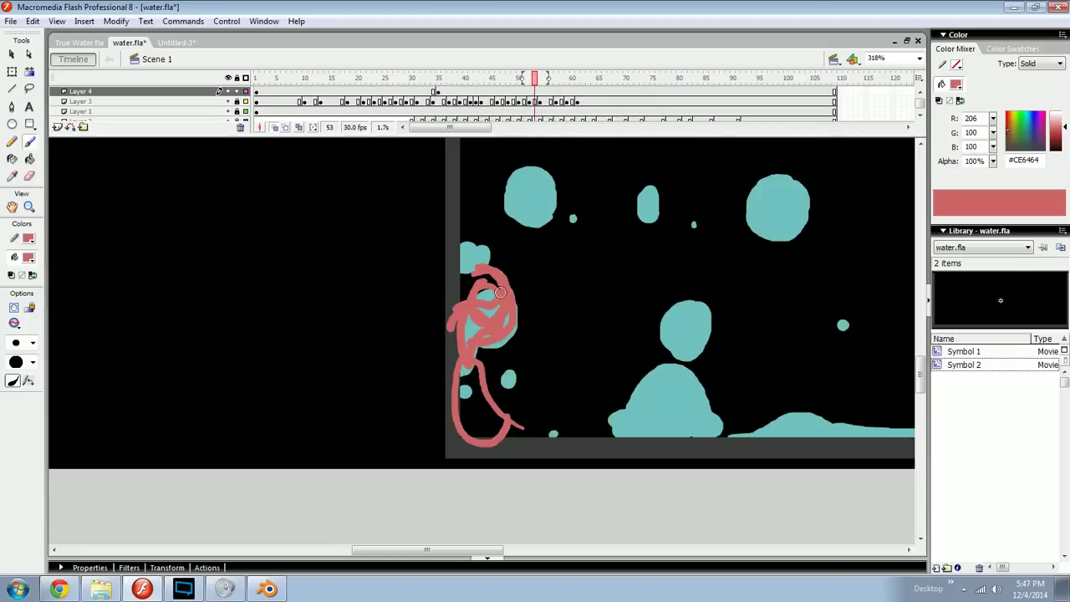
{"action": "key", "text": "period"}
{"action": "key", "text": "period"}
{"action": "key", "text": "period"}
{"action": "key", "text": "period"}
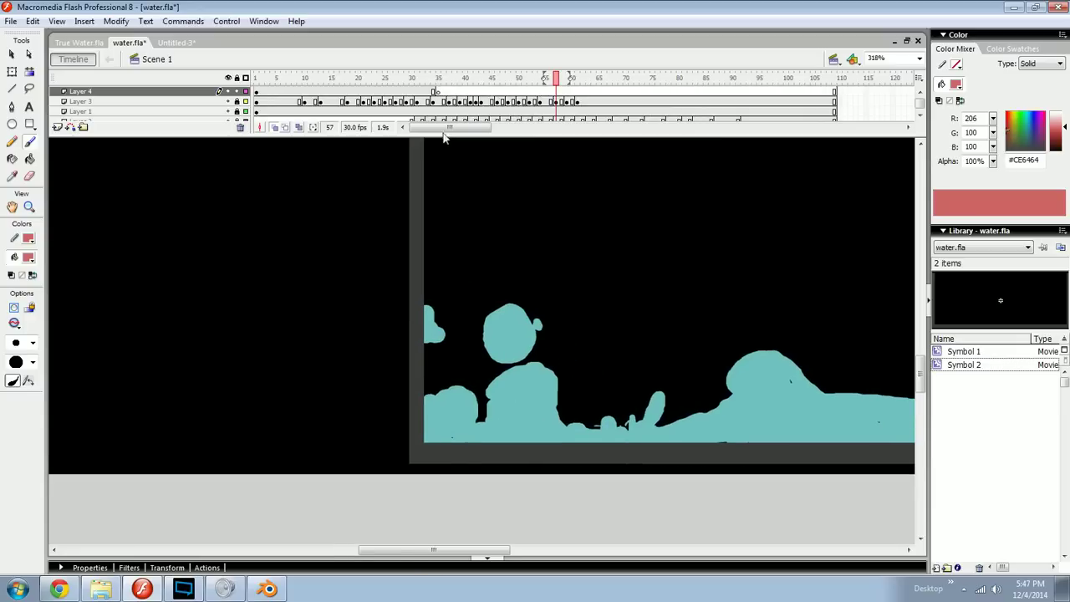
{"action": "left_click", "coordinate": [429, 91]}
{"action": "key", "text": "Delete"}
{"action": "left_click_drag", "start_coordinate": [608, 291], "coordinate": [561, 335]}
{"action": "key", "text": "ctrl+equal"}
{"action": "key", "text": "ctrl+minus"}
{"action": "key", "text": "ctrl+minus"}
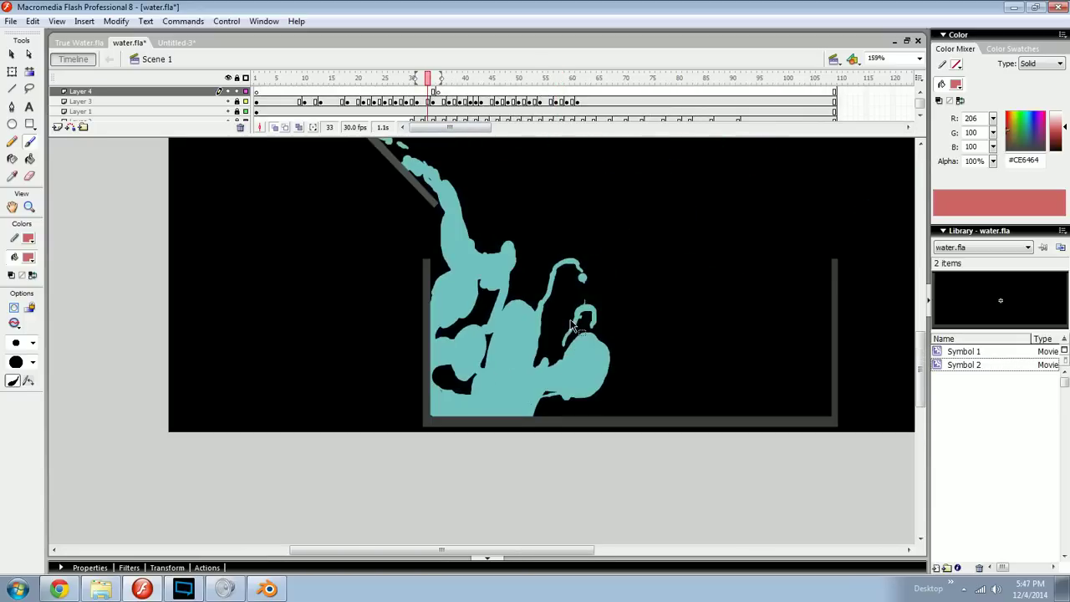
Step: Play the pour and splash twice from around frames 16 to 18, and scrub to frame 56 to examine the settling water
{"action": "left_click_drag", "start_coordinate": [545, 289], "coordinate": [496, 337]}
{"action": "left_click", "coordinate": [337, 81]}
{"action": "key", "text": "Return"}
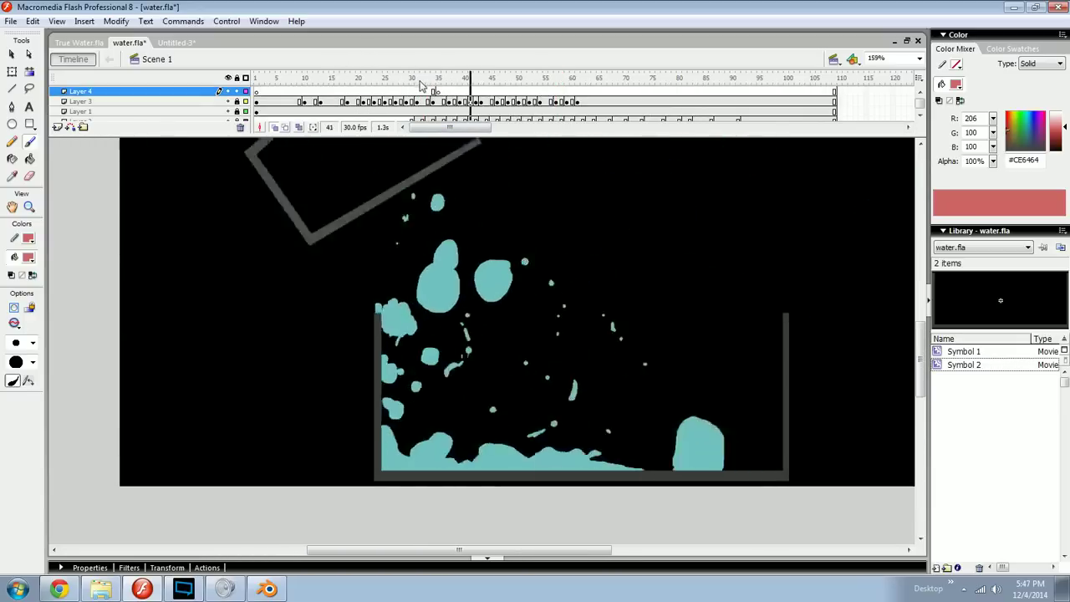
{"action": "key", "text": "Return"}
{"action": "left_click", "coordinate": [347, 101]}
{"action": "key", "text": "Return"}
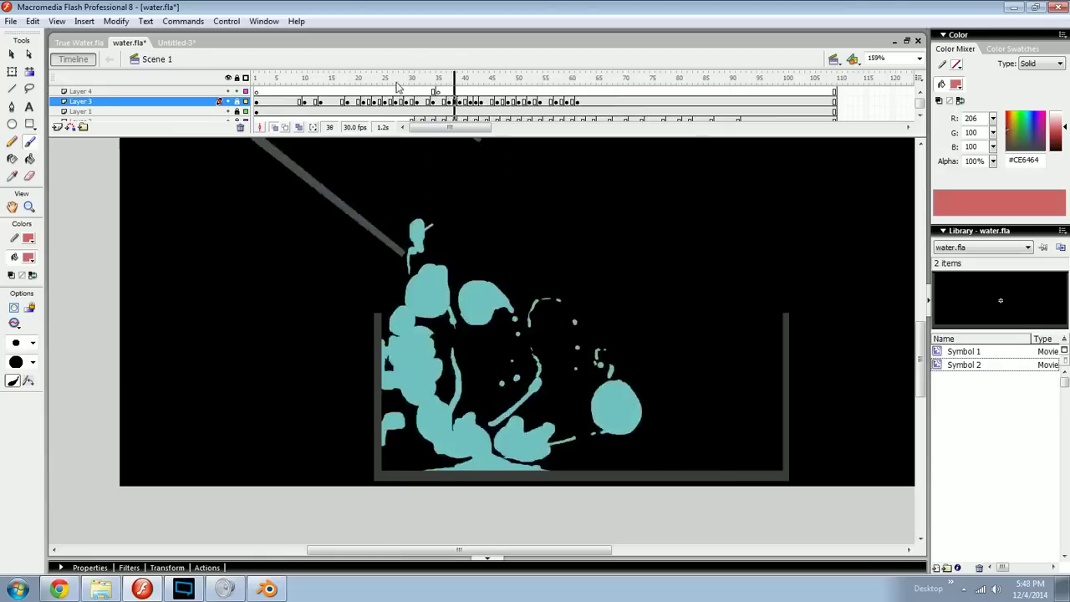
{"action": "key", "text": "Return"}
{"action": "left_click_drag", "start_coordinate": [488, 90], "coordinate": [551, 81]}
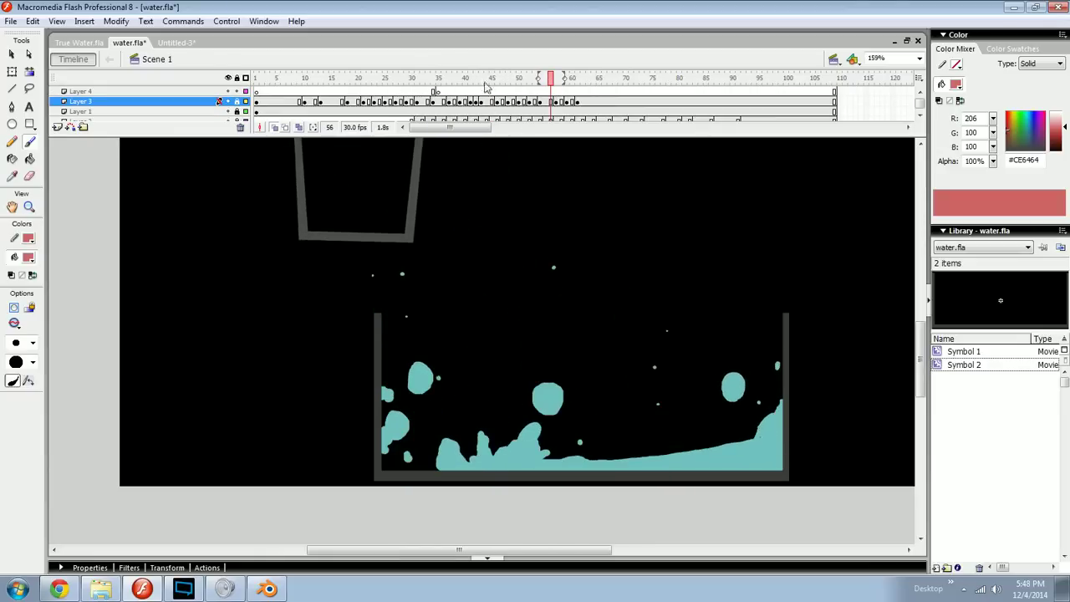
{"action": "left_click", "coordinate": [550, 90]}
Step: Remove the extra keyframe at frame 35 on Layer 4 and undo a stray brush stroke
{"action": "left_click", "coordinate": [436, 90]}
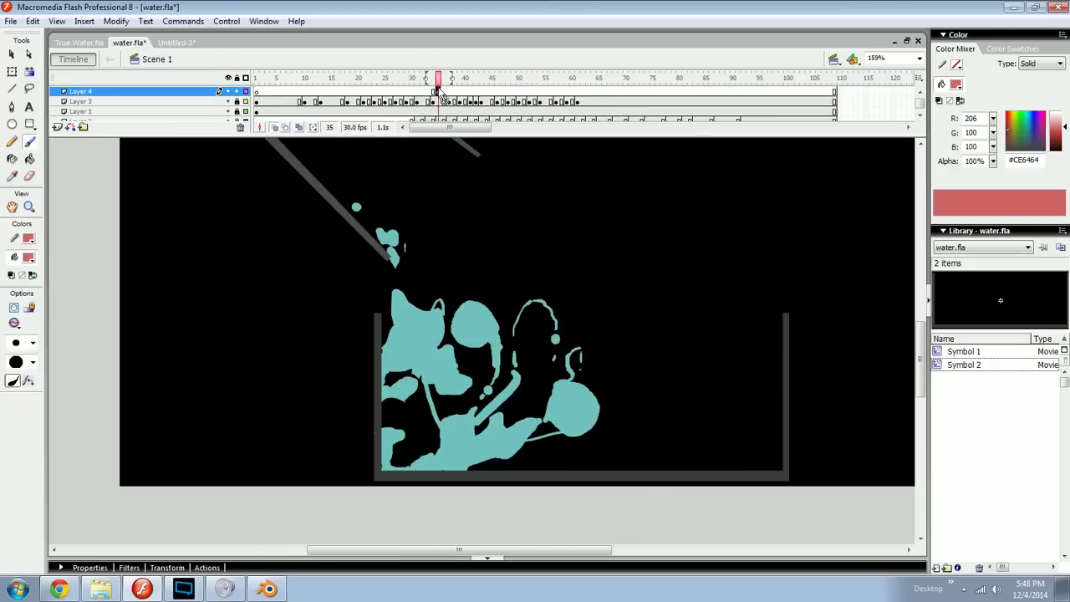
{"action": "left_click_drag", "start_coordinate": [249, 91], "coordinate": [494, 97]}
{"action": "mouse_move", "coordinate": [500, 338]}
{"action": "left_mouse_down"}
{"action": "mouse_move", "coordinate": [461, 340]}
{"action": "mouse_move", "coordinate": [513, 435]}
{"action": "mouse_move", "coordinate": [523, 372]}
{"action": "left_mouse_up"}
{"action": "key", "text": "ctrl+z"}
{"action": "key", "text": "ctrl+z"}
Step: Draw a small red ring just above the floor splashes on frame 54 of Layer 4 and advance to frame 55
{"action": "key", "text": "period"}
{"action": "key", "text": "period"}
{"action": "key", "text": "period"}
{"action": "key", "text": "period"}
{"action": "key", "text": "period"}
{"action": "key", "text": "period"}
{"action": "key", "text": "period"}
{"action": "key", "text": "period"}
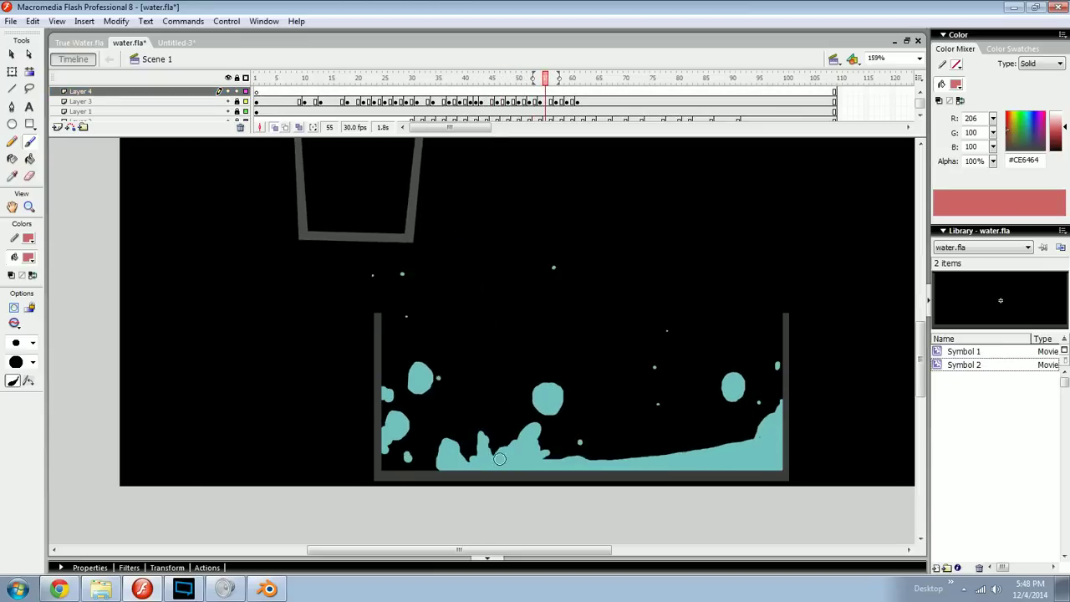
{"action": "key", "text": "comma"}
{"action": "left_click_drag", "start_coordinate": [497, 420], "coordinate": [494, 418]}
{"action": "key", "text": "period"}
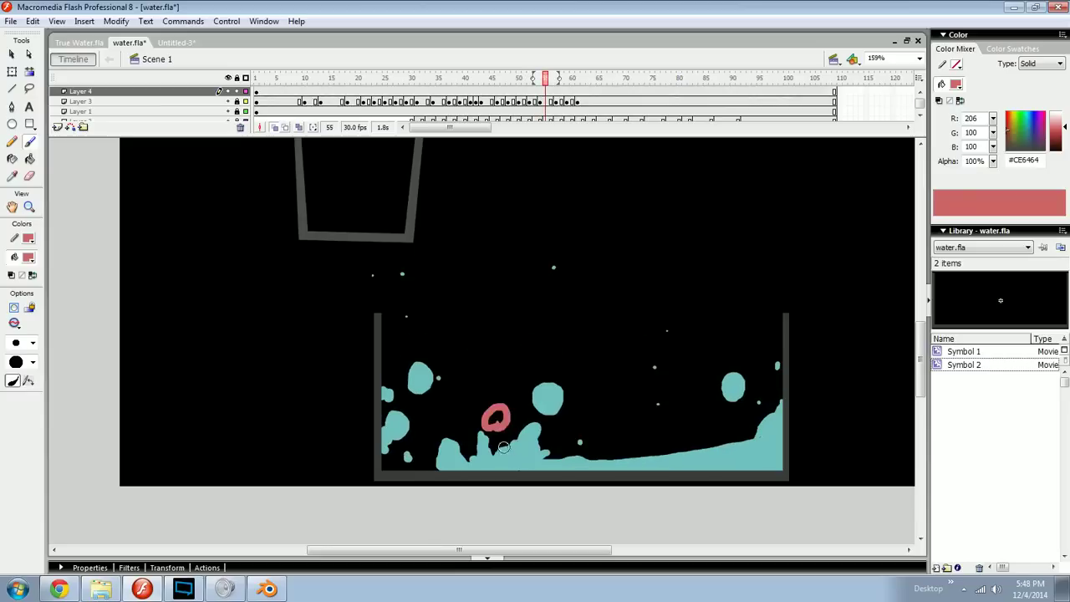
Step: Compare frames 54 to 58 and mark the floor splash with a red ring and a rightward arrow on Layer 4
{"action": "key", "text": "comma"}
{"action": "key", "text": "period"}
{"action": "key", "text": "period"}
{"action": "key", "text": "period"}
{"action": "key", "text": "comma"}
{"action": "key", "text": "period"}
{"action": "key", "text": "period"}
{"action": "key", "text": "period"}
{"action": "key", "text": "comma"}
{"action": "key", "text": "comma"}
{"action": "key", "text": "comma"}
{"action": "key", "text": "period"}
{"action": "key", "text": "period"}
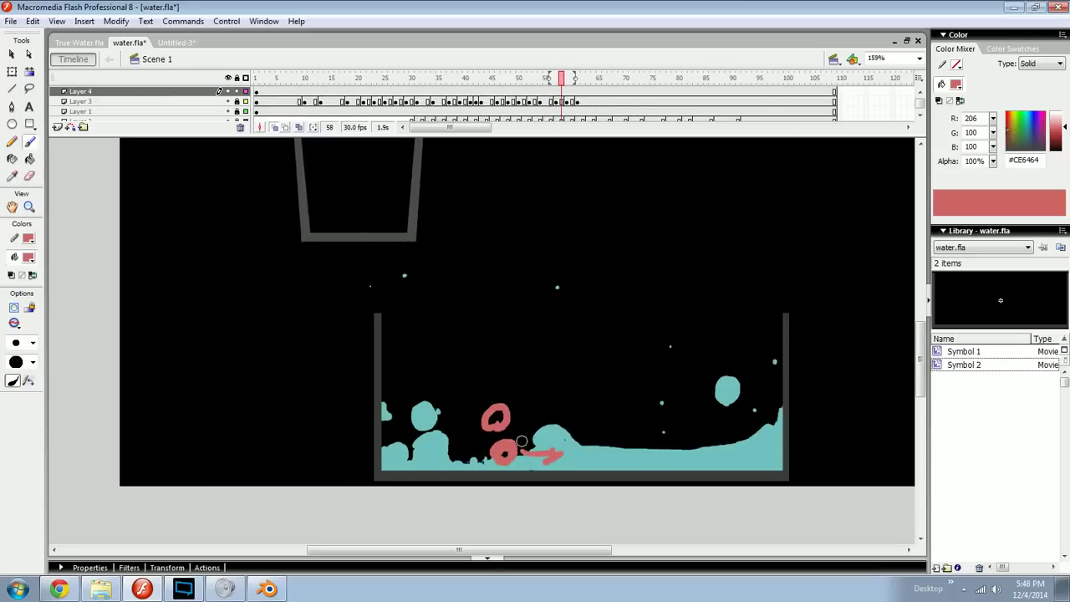
Step: Circle the splash at the arrow's tip in red on Layer 4 while comparing frames 56 and 57
{"action": "key", "text": "comma"}
{"action": "key", "text": "comma"}
{"action": "key", "text": "comma"}
{"action": "key", "text": "comma"}
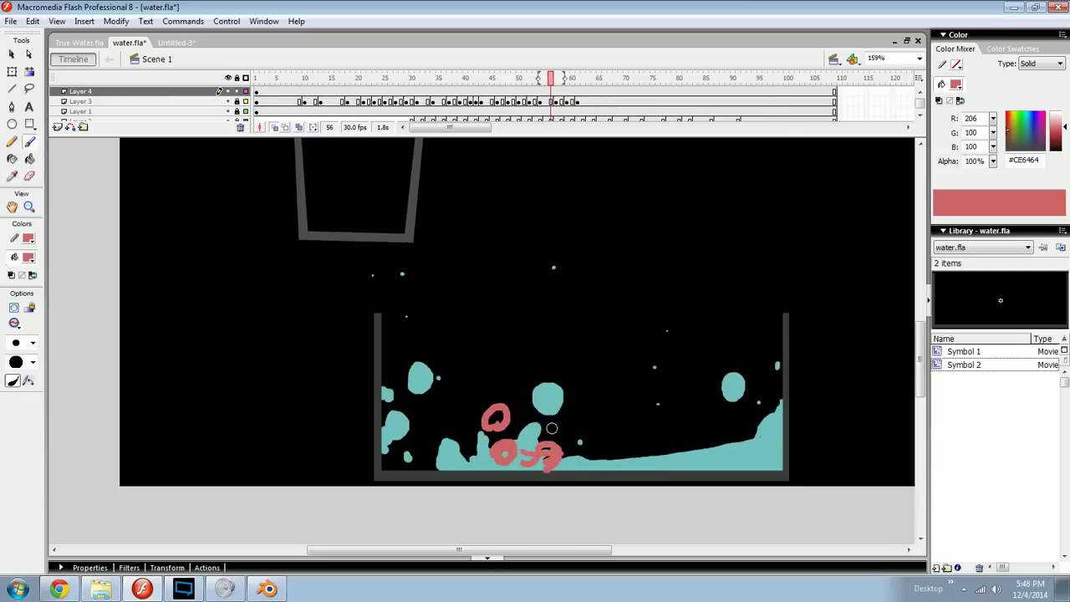
{"action": "key", "text": "period"}
{"action": "key", "text": "period"}
{"action": "key", "text": "period"}
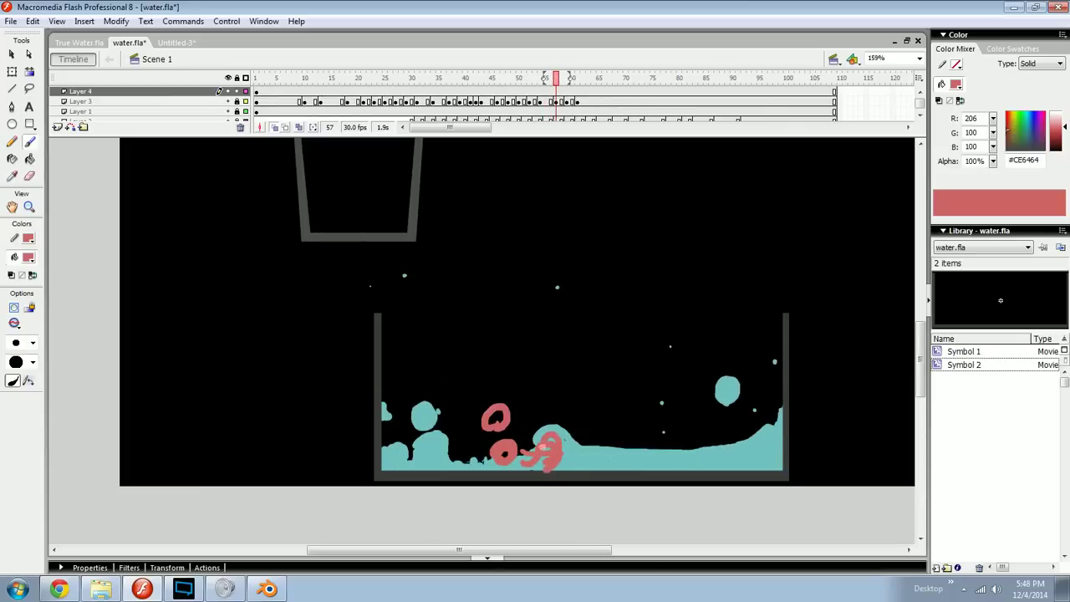
Step: Check the following frames of the floor splash and clear all red marks from Layer 4
{"action": "key", "text": "period"}
{"action": "key", "text": "period"}
{"action": "key", "text": "comma"}
{"action": "key", "text": "period"}
{"action": "key", "text": "period"}
{"action": "left_click_drag", "start_coordinate": [595, 448], "coordinate": [493, 427]}
Step: Step backward frame by frame to frame 34 to examine how the splash broke away from the pour
{"action": "key", "text": "comma"}
{"action": "key", "text": "comma"}
{"action": "key", "text": "comma"}
{"action": "key", "text": "comma"}
{"action": "key", "text": "comma"}
{"action": "key", "text": "comma"}
{"action": "key", "text": "comma"}
{"action": "key", "text": "comma"}
{"action": "key", "text": "comma"}
{"action": "key", "text": "comma"}
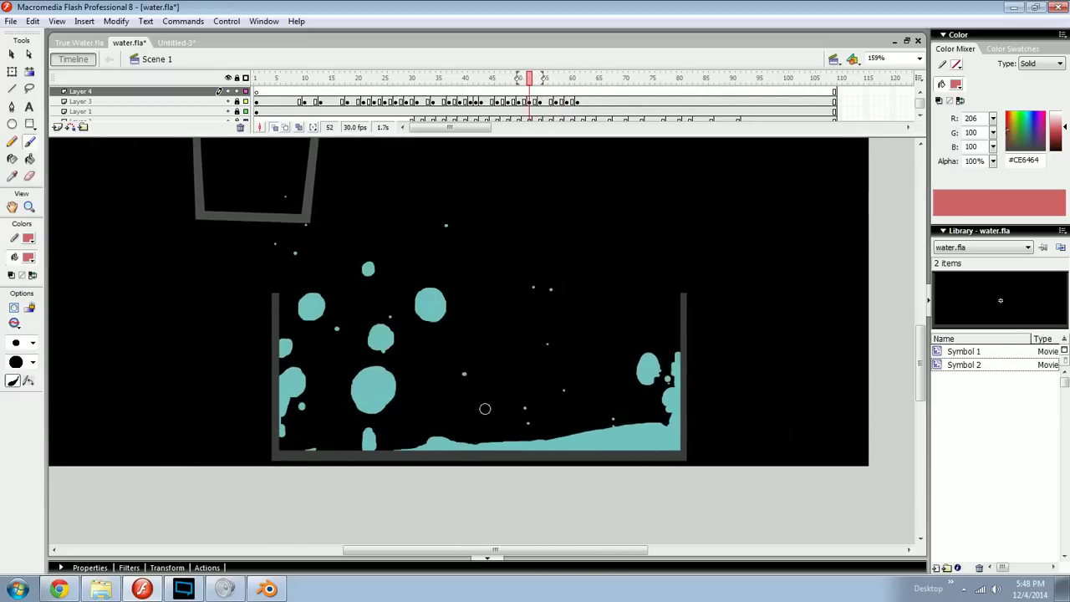
{"action": "key", "text": "comma"}
{"action": "key", "text": "comma"}
{"action": "key", "text": "comma"}
{"action": "key", "text": "comma"}
{"action": "key", "text": "comma"}
{"action": "key", "text": "comma"}
{"action": "key", "text": "comma"}
{"action": "key", "text": "comma"}
{"action": "key", "text": "comma"}
{"action": "key", "text": "comma"}
{"action": "key", "text": "comma"}
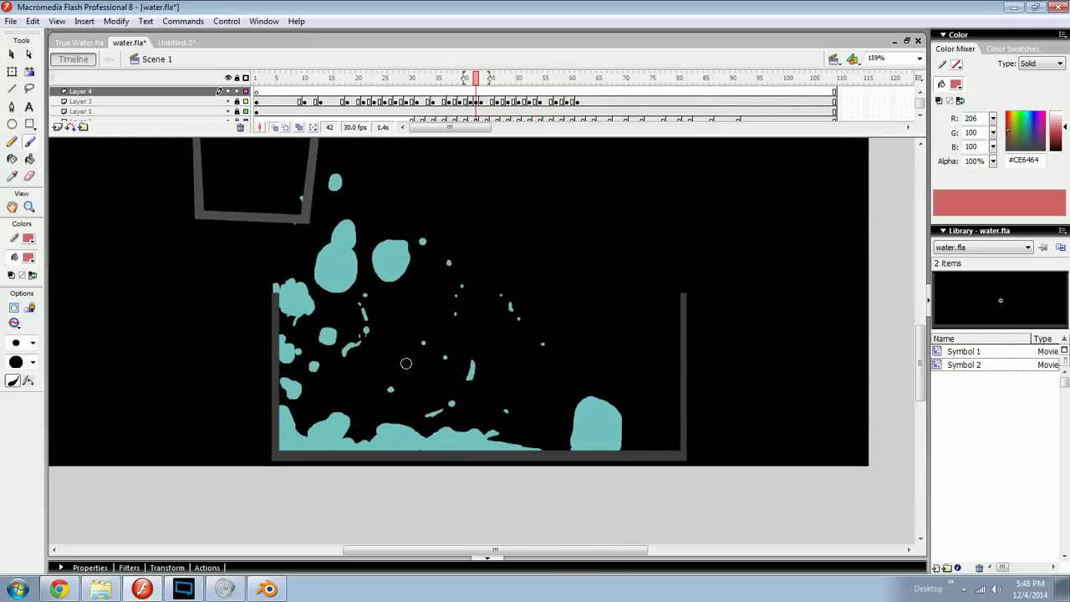
{"action": "key", "text": "comma"}
{"action": "key", "text": "comma"}
{"action": "key", "text": "comma"}
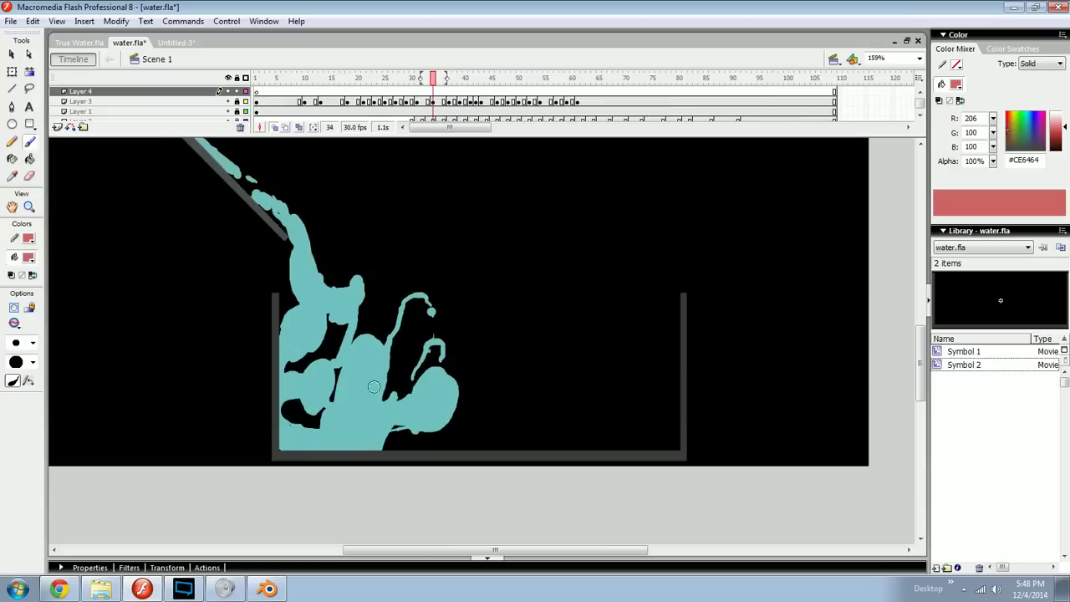
Step: Step forward from frame 34 to frame 58 to examine how the droplets separate and fall toward the floor
{"action": "key", "text": "period"}
{"action": "key", "text": "period"}
{"action": "key", "text": "period"}
{"action": "key", "text": "period"}
{"action": "key", "text": "period"}
{"action": "key", "text": "period"}
{"action": "key", "text": "period"}
{"action": "key", "text": "period"}
{"action": "key", "text": "period"}
{"action": "key", "text": "period"}
{"action": "key", "text": "period"}
{"action": "key", "text": "period"}
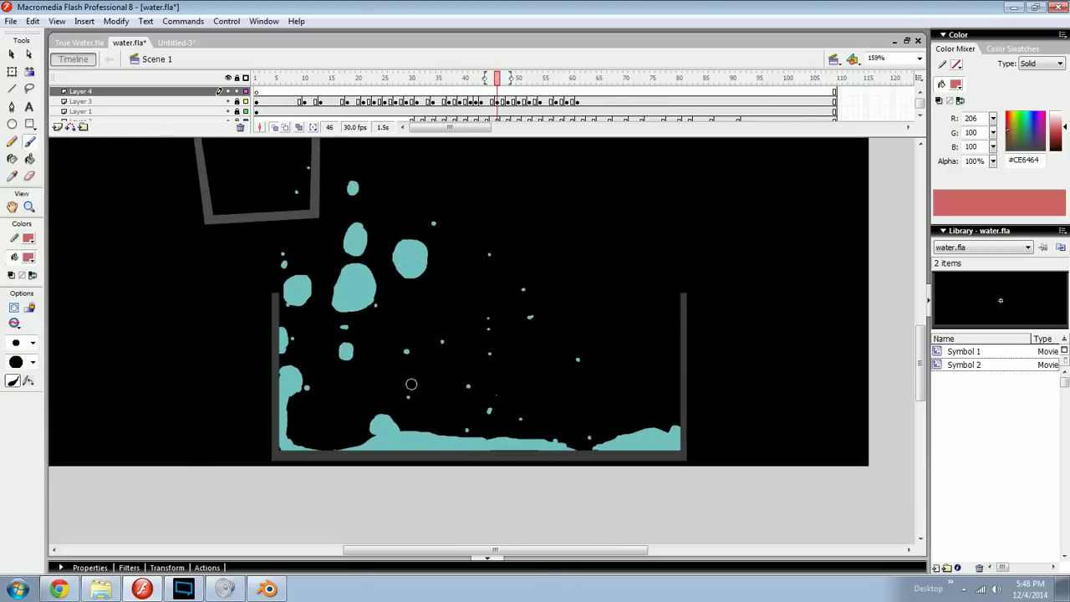
{"action": "key", "text": "period"}
{"action": "key", "text": "period"}
{"action": "key", "text": "period"}
{"action": "key", "text": "period"}
{"action": "key", "text": "period"}
{"action": "key", "text": "period"}
{"action": "key", "text": "period"}
{"action": "key", "text": "period"}
{"action": "key", "text": "period"}
{"action": "key", "text": "period"}
{"action": "key", "text": "period"}
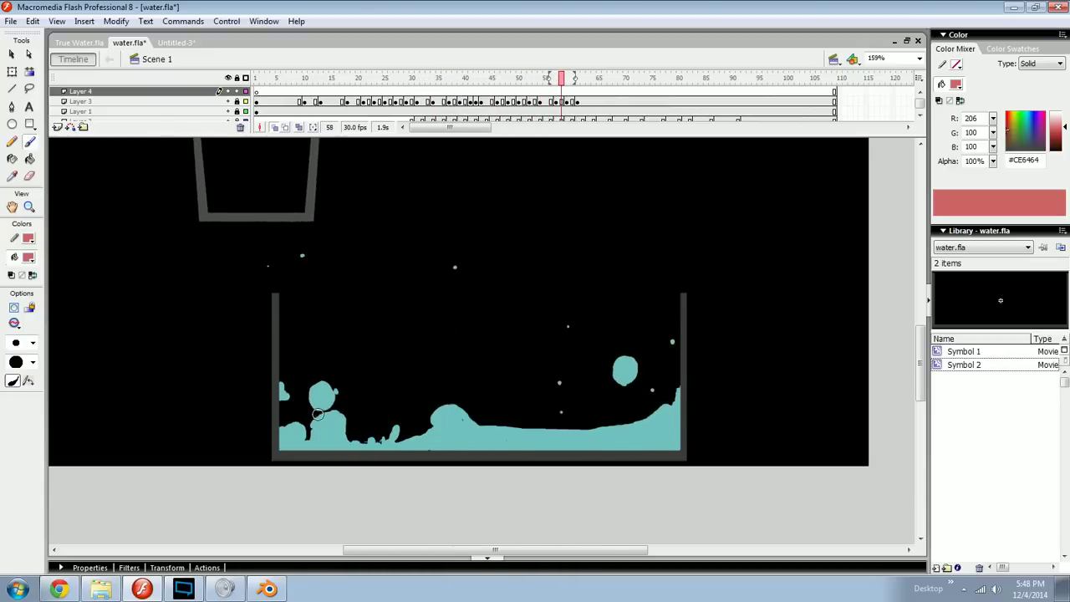
Step: Follow the droplets merging beside the container's left wall to frame 62 and outline their mass in red on Layer 4
{"action": "key", "text": "comma"}
{"action": "key", "text": "period"}
{"action": "key", "text": "comma"}
{"action": "key", "text": "period"}
{"action": "key", "text": "period"}
{"action": "key", "text": "comma"}
{"action": "key", "text": "period"}
{"action": "key", "text": "period"}
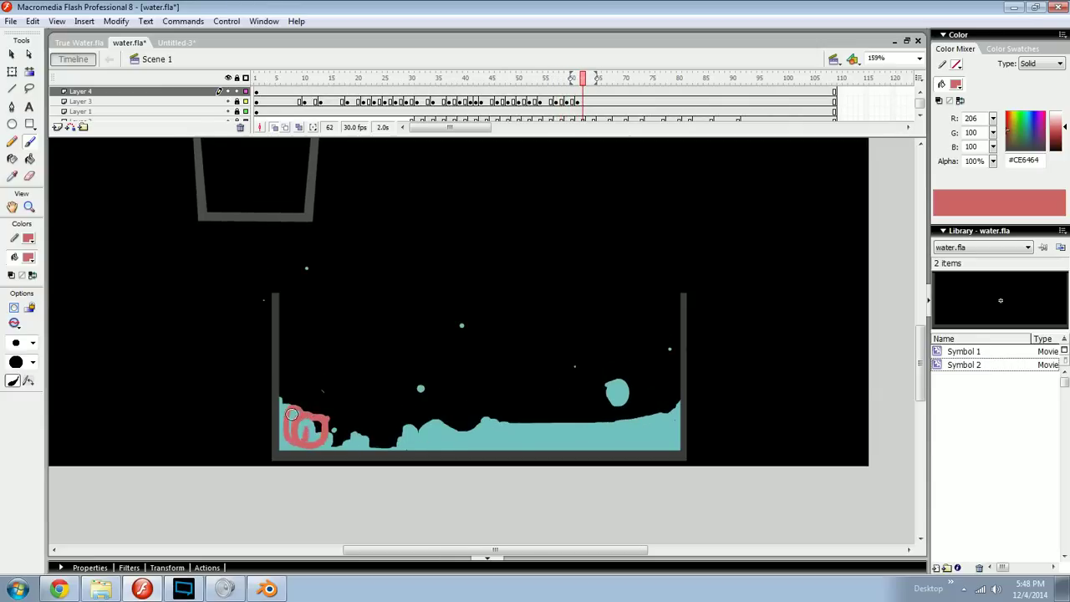
Step: Advance to frame 64 and undo the red outline beside the left wall
{"action": "key", "text": "period"}
{"action": "key", "text": "period"}
{"action": "key", "text": "period"}
{"action": "key", "text": "ctrl+z"}
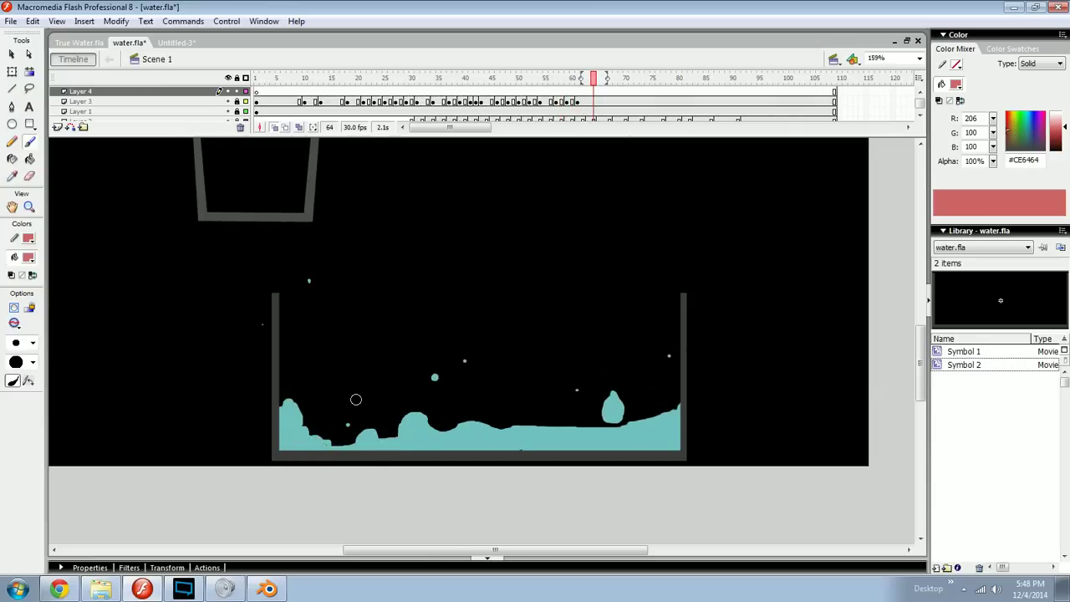
Step: Step back and forth around frames 64 and 65 to examine the ripples on the settling water surface
{"action": "key", "text": "period"}
{"action": "key", "text": "period"}
{"action": "key", "text": "comma"}
{"action": "key", "text": "comma"}
{"action": "key", "text": "comma"}
{"action": "key", "text": "comma"}
{"action": "key", "text": "comma"}
{"action": "key", "text": "comma"}
{"action": "key", "text": "comma"}
{"action": "key", "text": "comma"}
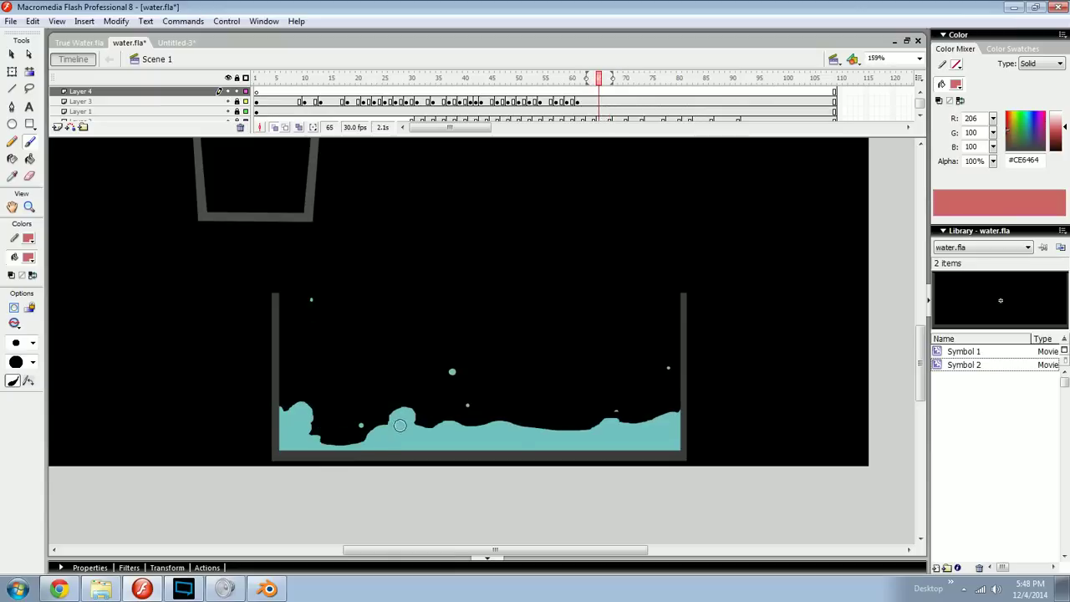
{"action": "key", "text": "period"}
{"action": "key", "text": "period"}
{"action": "key", "text": "period"}
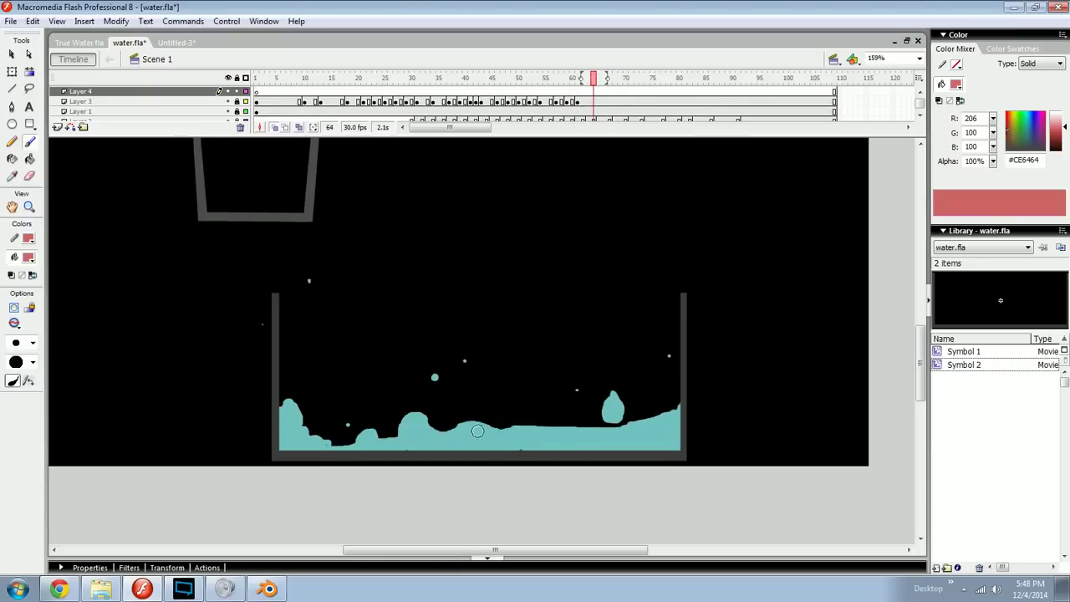
Step: Trace the mid-surface ripple crest in red on Layer 4 at frame 62 and follow its leftward shift to frame 66
{"action": "key", "text": "comma"}
{"action": "key", "text": "comma"}
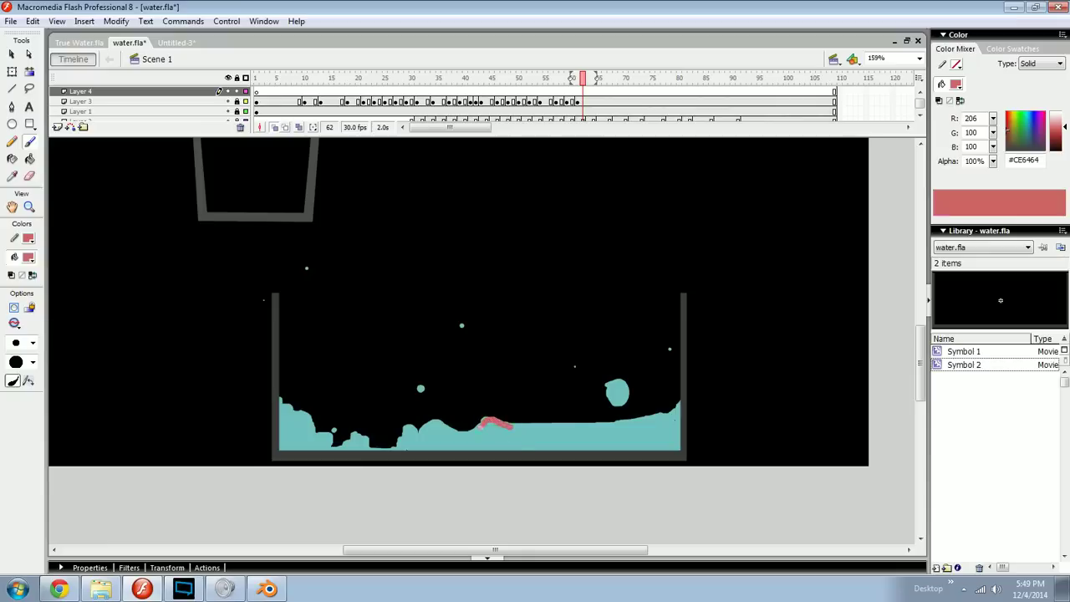
{"action": "key", "text": "period"}
{"action": "key", "text": "period"}
{"action": "key", "text": "period"}
{"action": "key", "text": "period"}
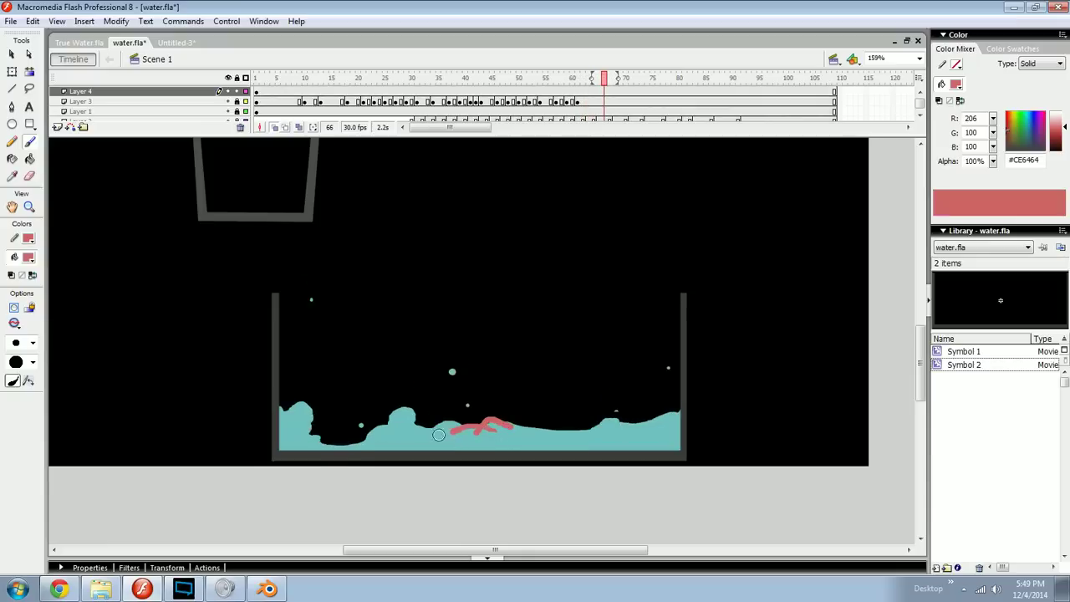
Step: Continue the red ripple tracing leftward along the water surface while advancing to frame 74
{"action": "key", "text": "period"}
{"action": "key", "text": "period"}
{"action": "key", "text": "period"}
{"action": "key", "text": "period"}
{"action": "key", "text": "period"}
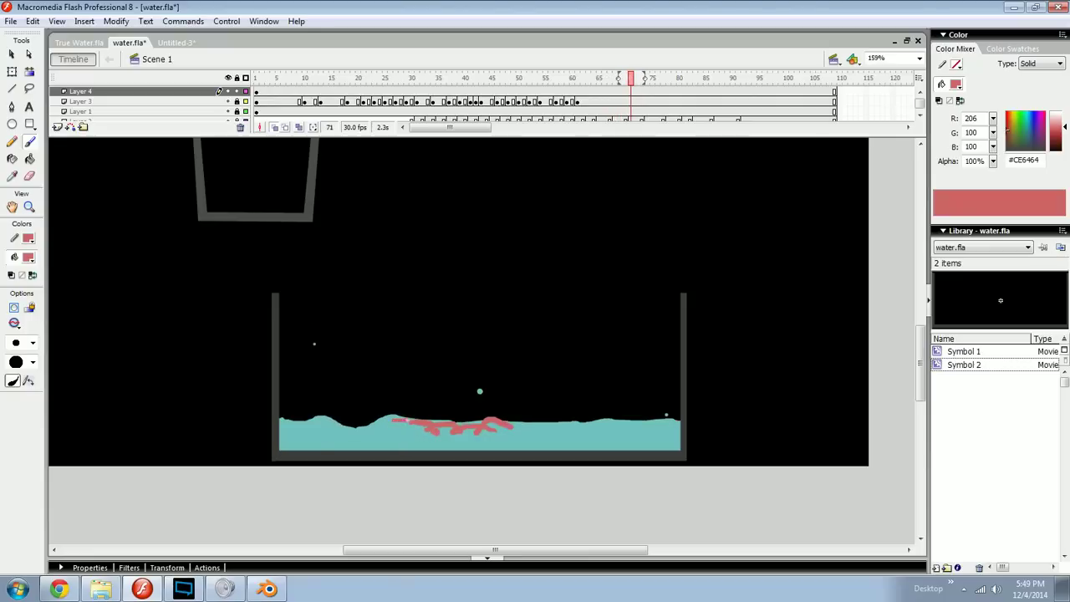
{"action": "key", "text": "period"}
{"action": "key", "text": "period"}
{"action": "key", "text": "period"}
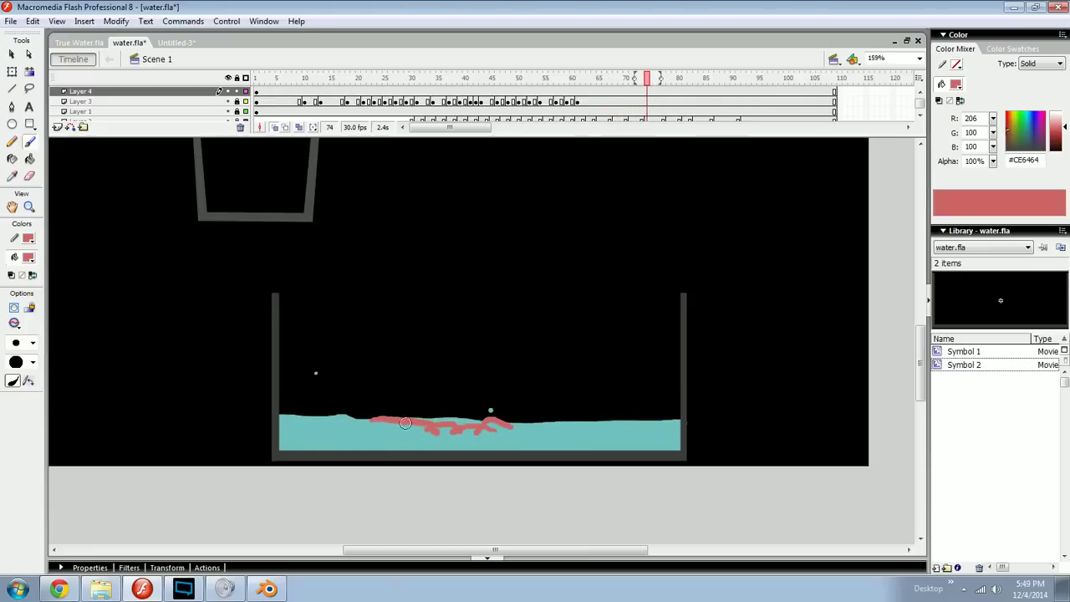
Step: Delete all the red ripple tracing from Layer 4 at frame 74
{"action": "left_click_drag", "start_coordinate": [563, 365], "coordinate": [493, 408]}
{"action": "key", "text": "ctrl+="}
{"action": "key", "text": "ctrl+r"}
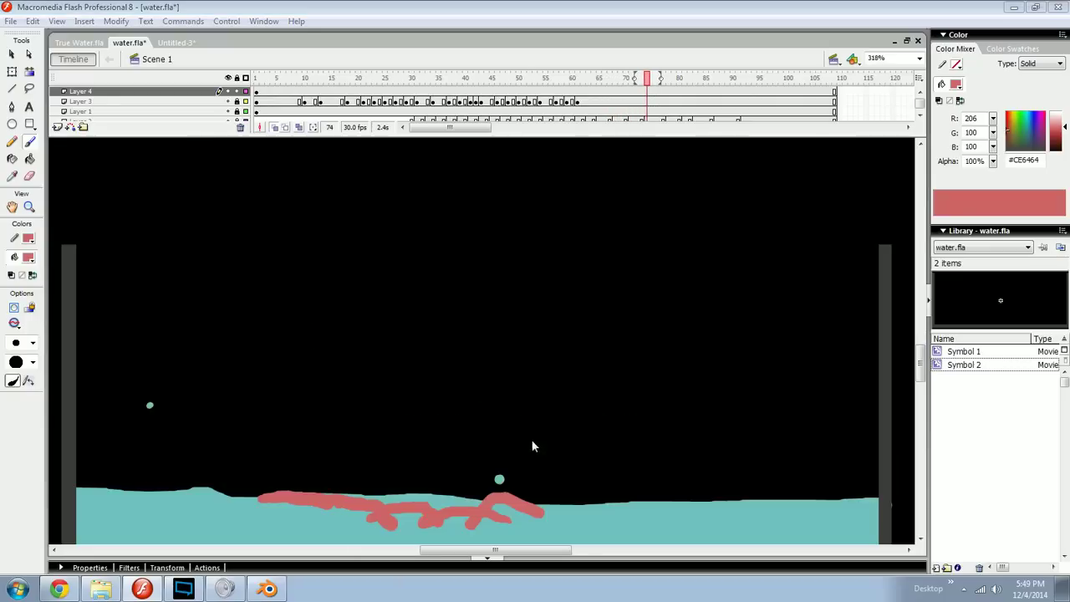
{"action": "left_click", "coordinate": [982, 552]}
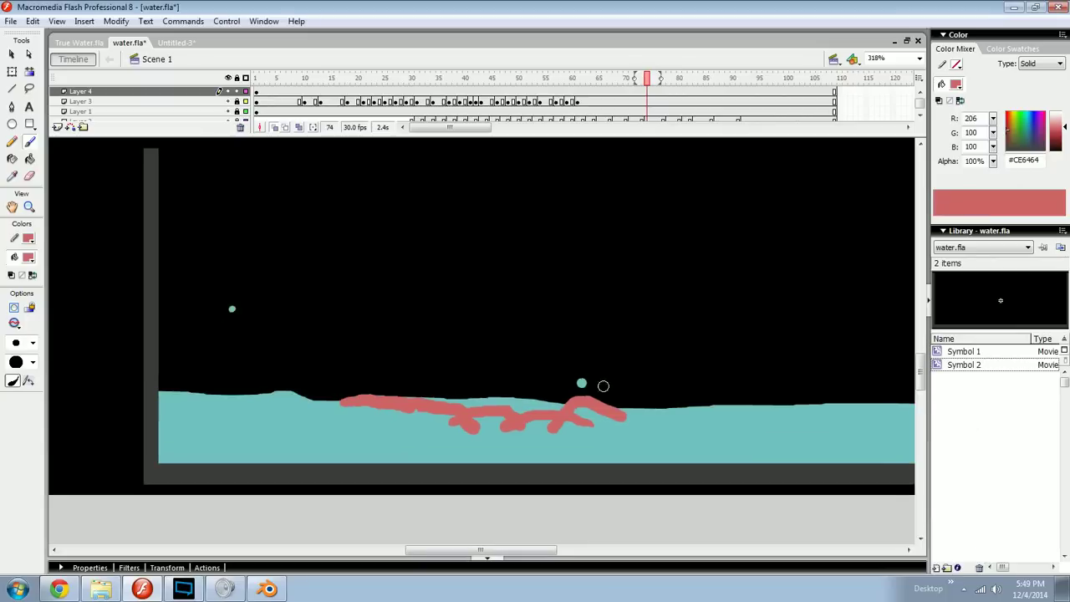
{"action": "key", "text": "ctrl+a"}
{"action": "key", "text": "Delete"}
{"action": "left_click_drag", "start_coordinate": [555, 357], "coordinate": [517, 417]}
{"action": "key", "text": "e"}
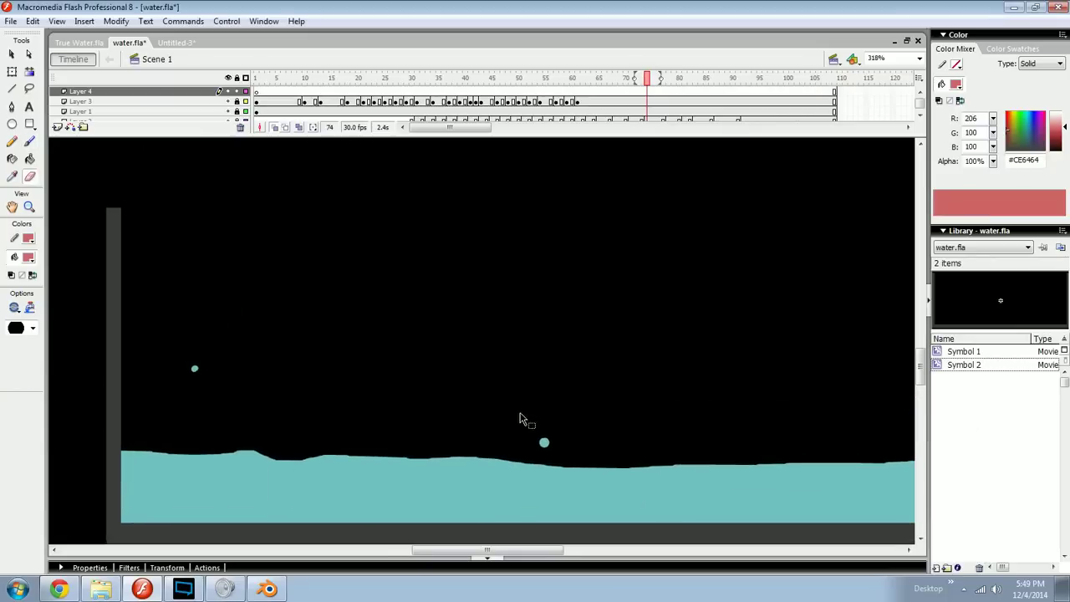
Step: Return to the Brush tool and step backward to frame 47 to examine the splash at the container's right wall
{"action": "key", "text": "ctrl+-"}
{"action": "left_click_drag", "start_coordinate": [620, 402], "coordinate": [599, 440]}
{"action": "key", "text": "b"}
{"action": "key", "text": "comma"}
{"action": "key", "text": "comma"}
{"action": "key", "text": "comma"}
{"action": "key", "text": "comma"}
{"action": "key", "text": "comma"}
{"action": "key", "text": "comma"}
{"action": "key", "text": "comma"}
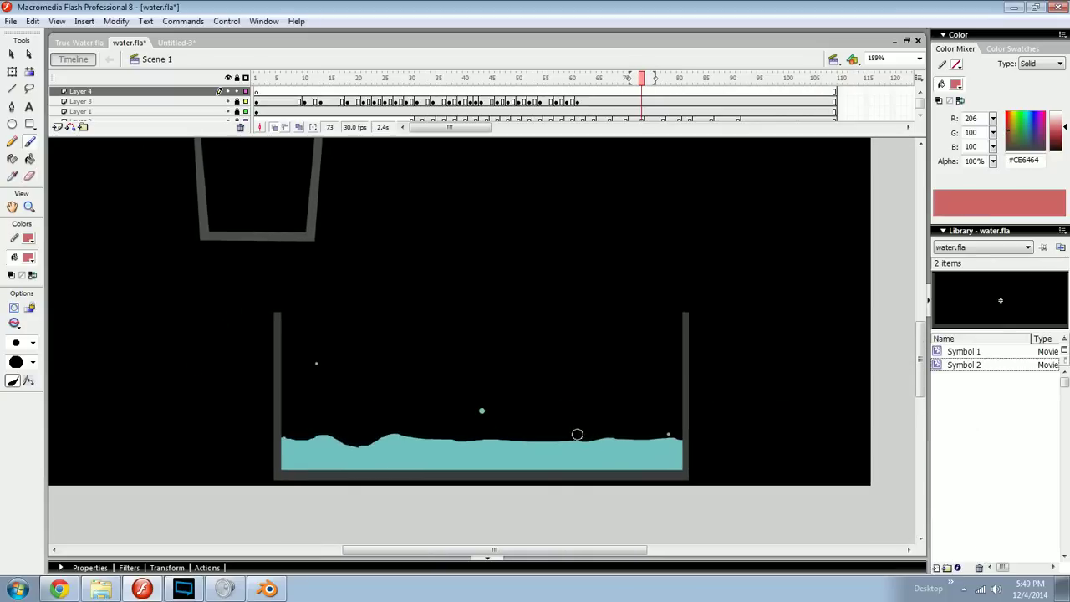
{"action": "key", "text": "comma"}
{"action": "key", "text": "comma"}
{"action": "key", "text": "comma"}
{"action": "key", "text": "comma"}
{"action": "key", "text": "comma"}
{"action": "key", "text": "comma"}
{"action": "key", "text": "comma"}
{"action": "key", "text": "comma"}
{"action": "key", "text": "comma"}
{"action": "key", "text": "comma"}
{"action": "key", "text": "comma"}
{"action": "key", "text": "comma"}
{"action": "key", "text": "comma"}
{"action": "key", "text": "comma"}
{"action": "key", "text": "comma"}
{"action": "key", "text": "comma"}
{"action": "key", "text": "comma"}
{"action": "key", "text": "comma"}
{"action": "key", "text": "comma"}
{"action": "key", "text": "comma"}
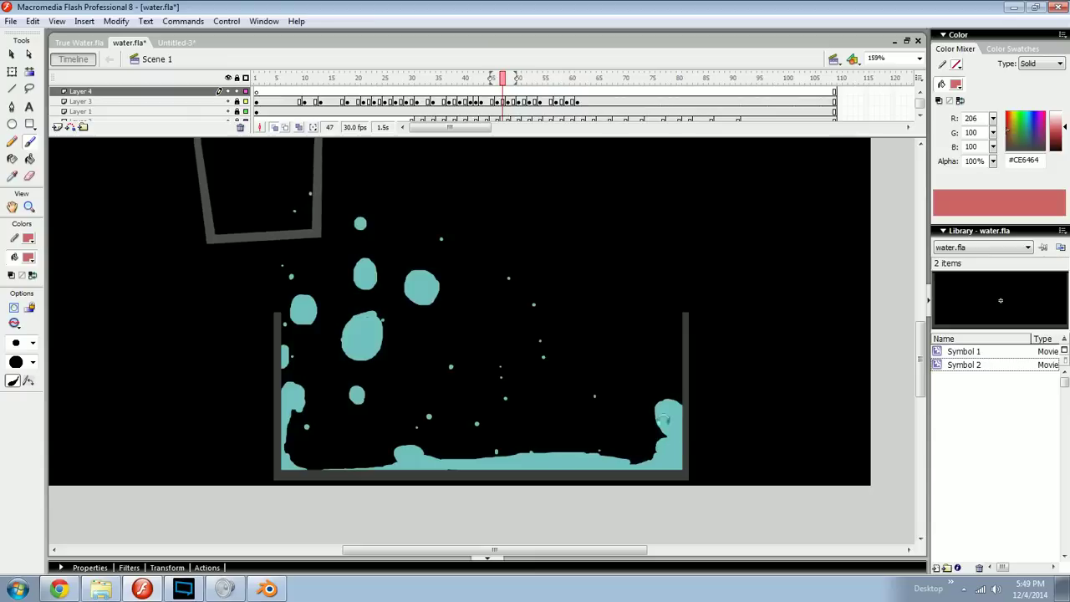
Step: Step back to frame 40 and compare neighbouring frames to examine the large blob landing on the container floor
{"action": "key", "text": "comma"}
{"action": "key", "text": "comma"}
{"action": "key", "text": "comma"}
{"action": "key", "text": "comma"}
{"action": "key", "text": "comma"}
{"action": "key", "text": "comma"}
{"action": "key", "text": "comma"}
{"action": "key", "text": "period"}
{"action": "key", "text": "period"}
{"action": "key", "text": "period"}
{"action": "key", "text": "period"}
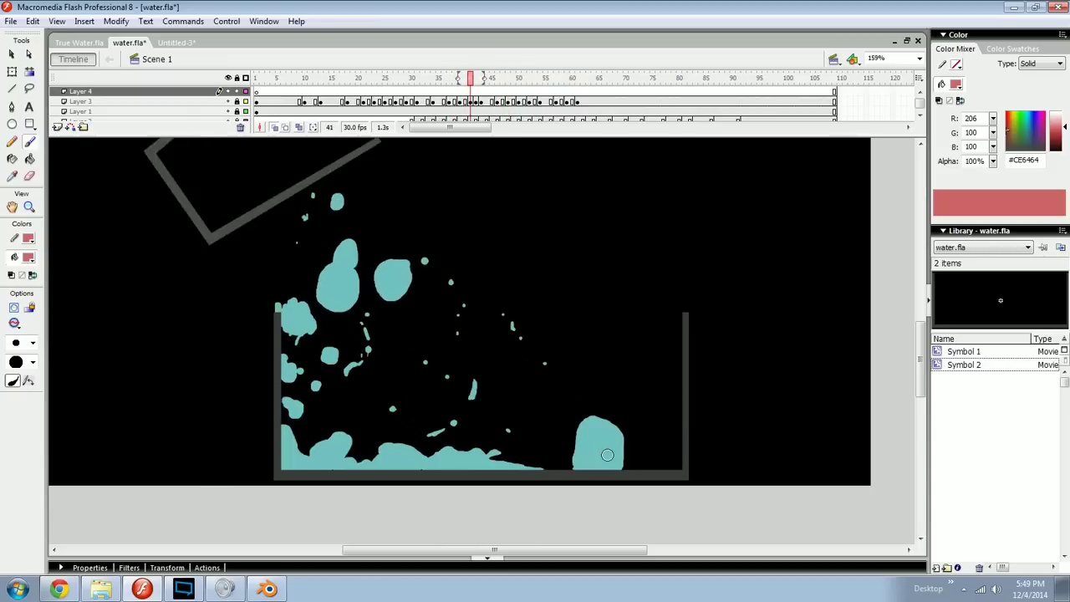
{"action": "key", "text": "comma"}
{"action": "key", "text": "comma"}
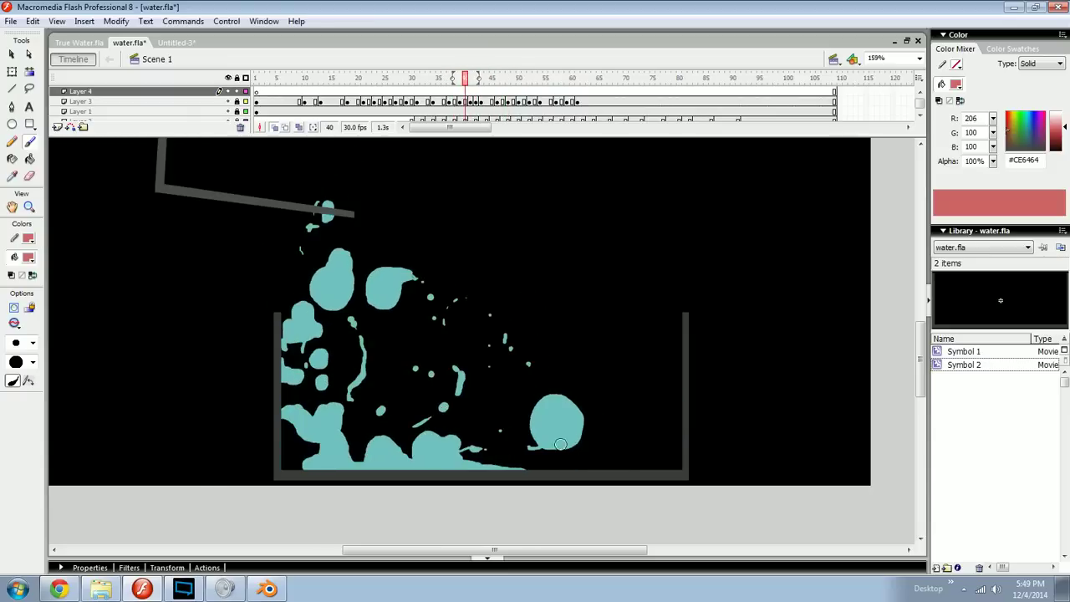
Step: Outline the landed blob in red at frame 42, compare it with its shape at frame 44, and undo the outline
{"action": "key", "text": "period"}
{"action": "key", "text": "period"}
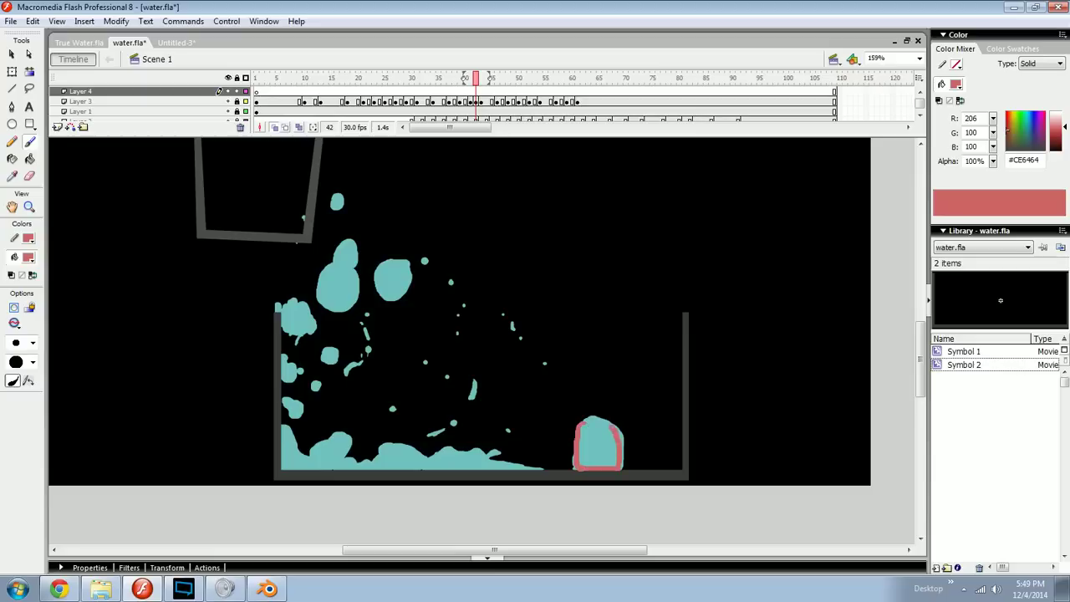
{"action": "key", "text": "period"}
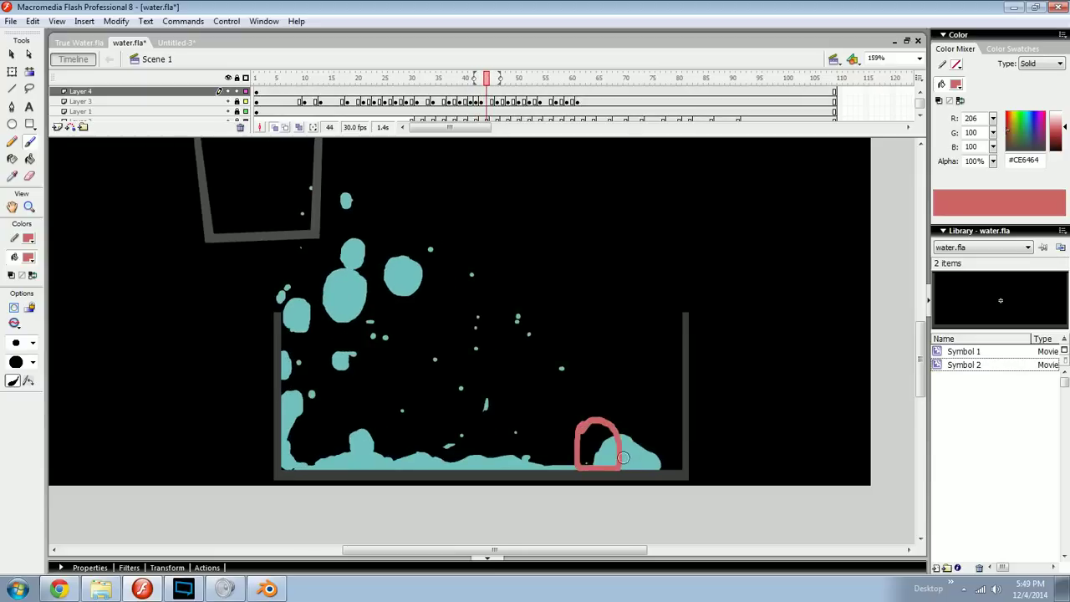
{"action": "key", "text": "ctrl+z"}
Step: Draw a red arrow on Layer 4 curving along the floor and up the container's right wall to show the water's flow
{"action": "key", "text": "ctrl+equal"}
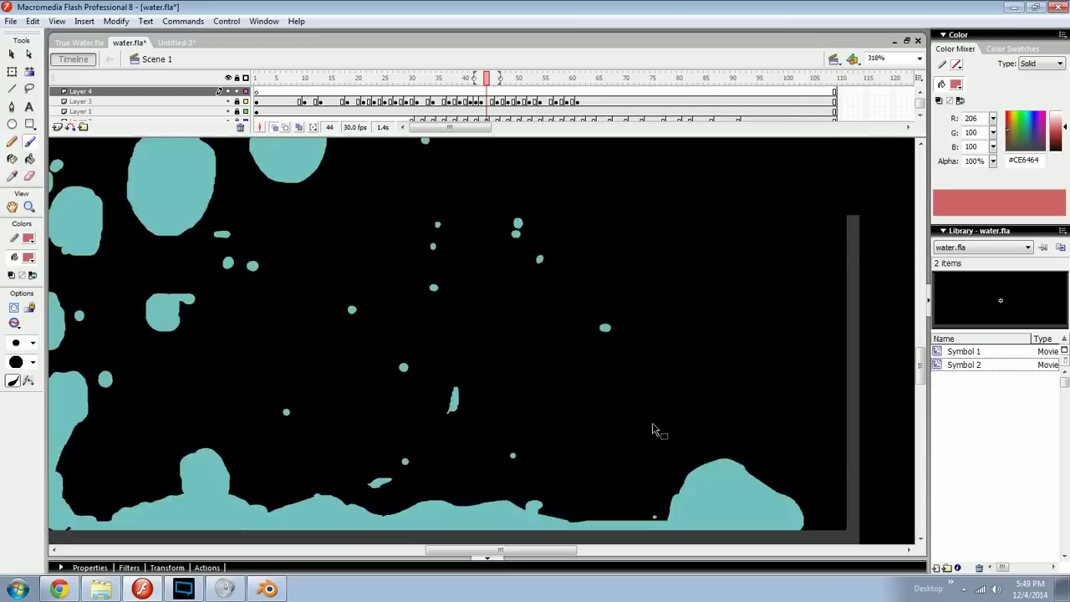
{"action": "mouse_move", "coordinate": [618, 405]}
{"action": "left_mouse_down"}
{"action": "mouse_move", "coordinate": [664, 413]}
{"action": "mouse_move", "coordinate": [641, 474]}
{"action": "mouse_move", "coordinate": [659, 443]}
{"action": "mouse_move", "coordinate": [640, 452]}
{"action": "left_mouse_up"}
{"action": "key", "text": "ctrl+z"}
{"action": "key", "text": "period"}
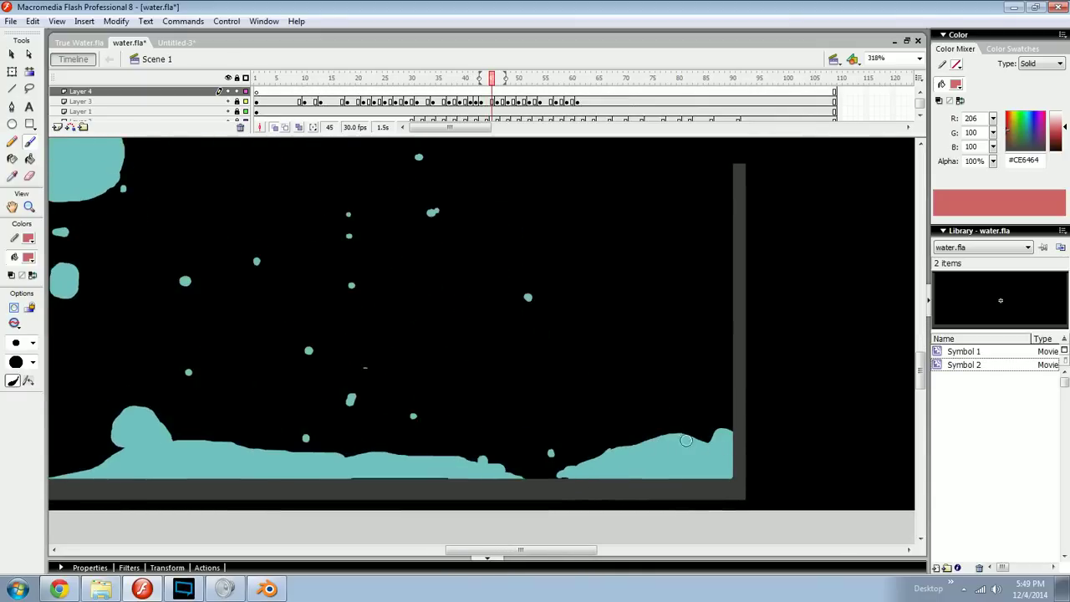
{"action": "key", "text": "period"}
{"action": "key", "text": "comma"}
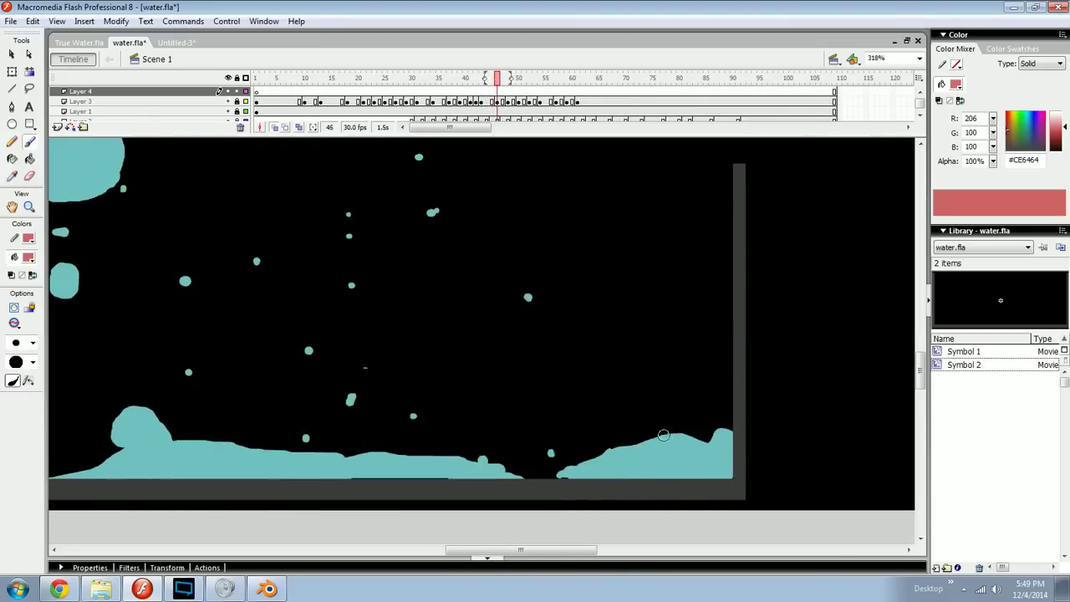
{"action": "key", "text": "comma"}
{"action": "left_click_drag", "start_coordinate": [706, 411], "coordinate": [725, 416]}
Step: Outline the detached droplet and the wall splash in red while advancing to frame 60, and clear all annotations from Layer 4
{"action": "key", "text": "period"}
{"action": "key", "text": "period"}
{"action": "key", "text": "period"}
{"action": "key", "text": "period"}
{"action": "key", "text": "period"}
{"action": "key", "text": "period"}
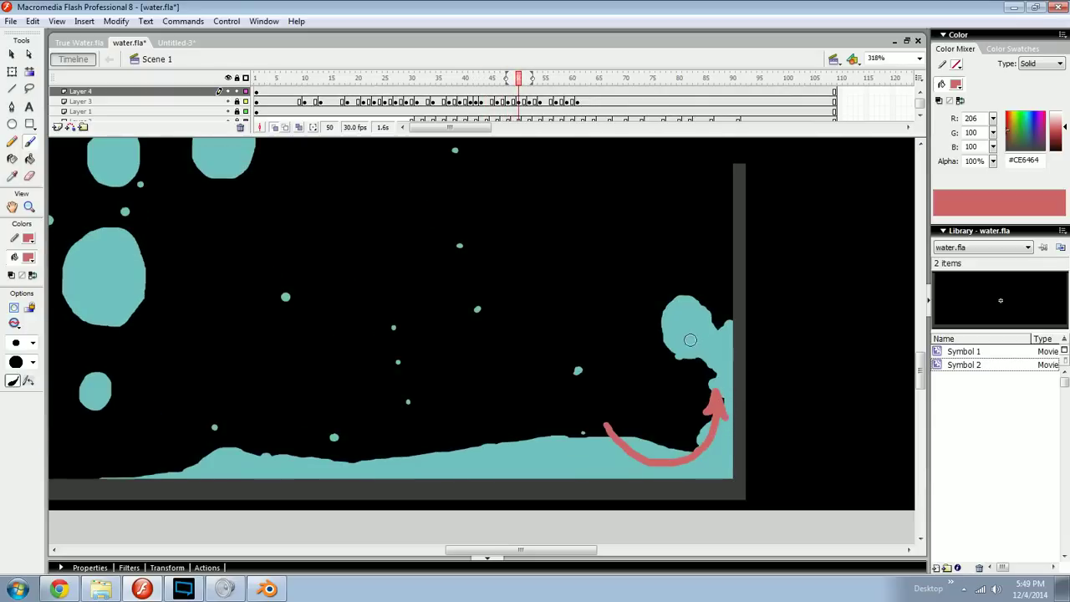
{"action": "key", "text": "period"}
{"action": "key", "text": "period"}
{"action": "key", "text": "period"}
{"action": "key", "text": "period"}
{"action": "key", "text": "period"}
{"action": "key", "text": "period"}
{"action": "key", "text": "period"}
{"action": "key", "text": "period"}
{"action": "key", "text": "period"}
{"action": "key", "text": "period"}
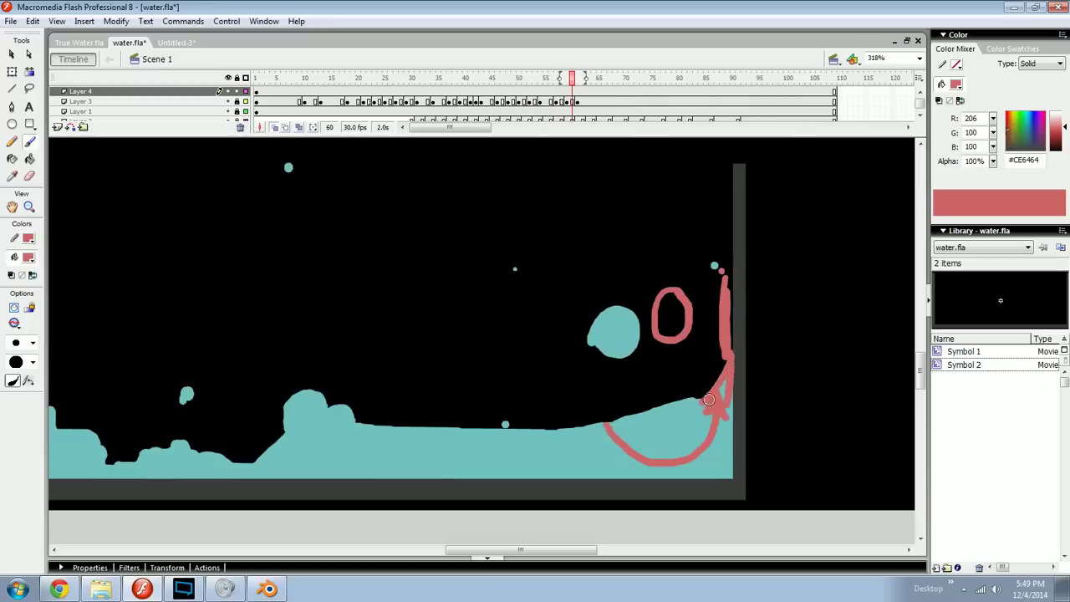
{"action": "key", "text": "ctrl+a"}
{"action": "key", "text": "Delete"}
Step: Review the splash receding down the right wall from frame 54 through frame 68
{"action": "key", "text": "comma"}
{"action": "key", "text": "comma"}
{"action": "key", "text": "comma"}
{"action": "key", "text": "comma"}
{"action": "key", "text": "comma"}
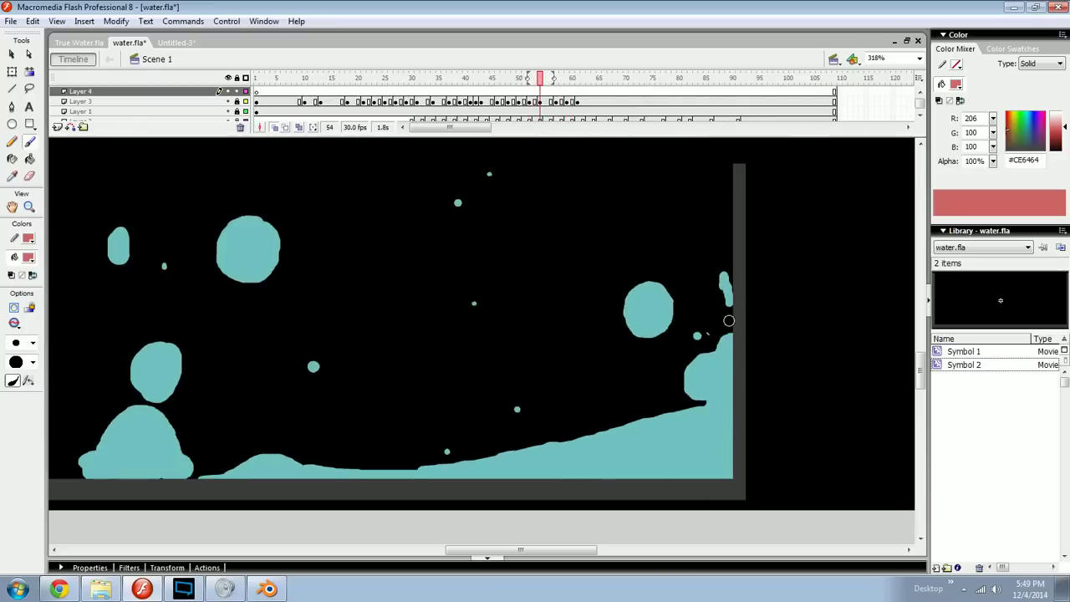
{"action": "key", "text": "period"}
{"action": "key", "text": "period"}
{"action": "key", "text": "period"}
{"action": "key", "text": "period"}
{"action": "key", "text": "period"}
{"action": "key", "text": "period"}
{"action": "key", "text": "period"}
{"action": "key", "text": "period"}
{"action": "key", "text": "period"}
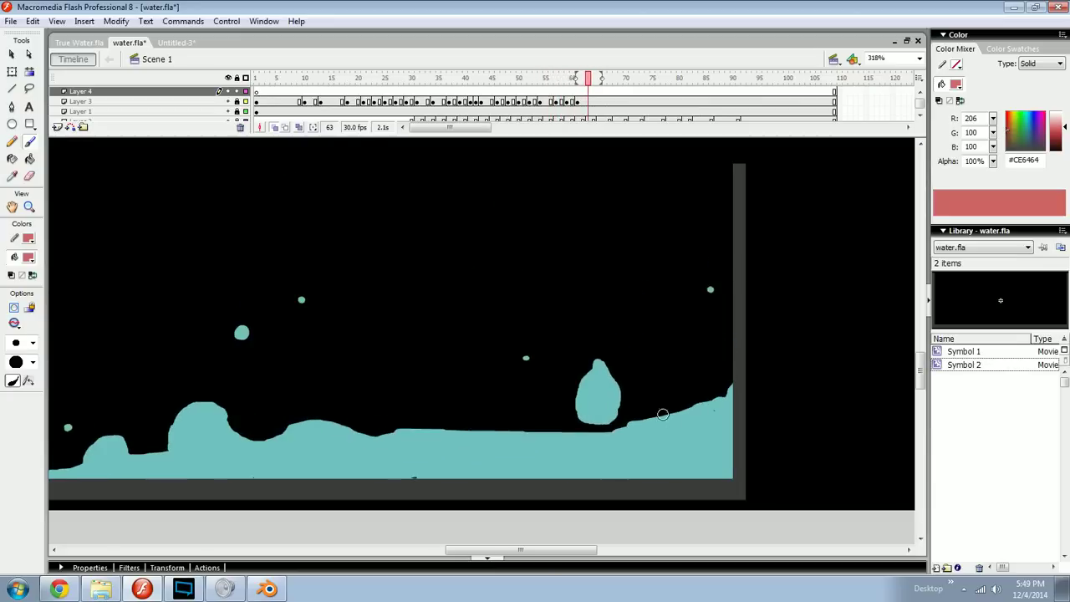
{"action": "key", "text": "period"}
{"action": "key", "text": "period"}
{"action": "key", "text": "period"}
{"action": "key", "text": "period"}
{"action": "key", "text": "period"}
{"action": "key", "text": "period"}
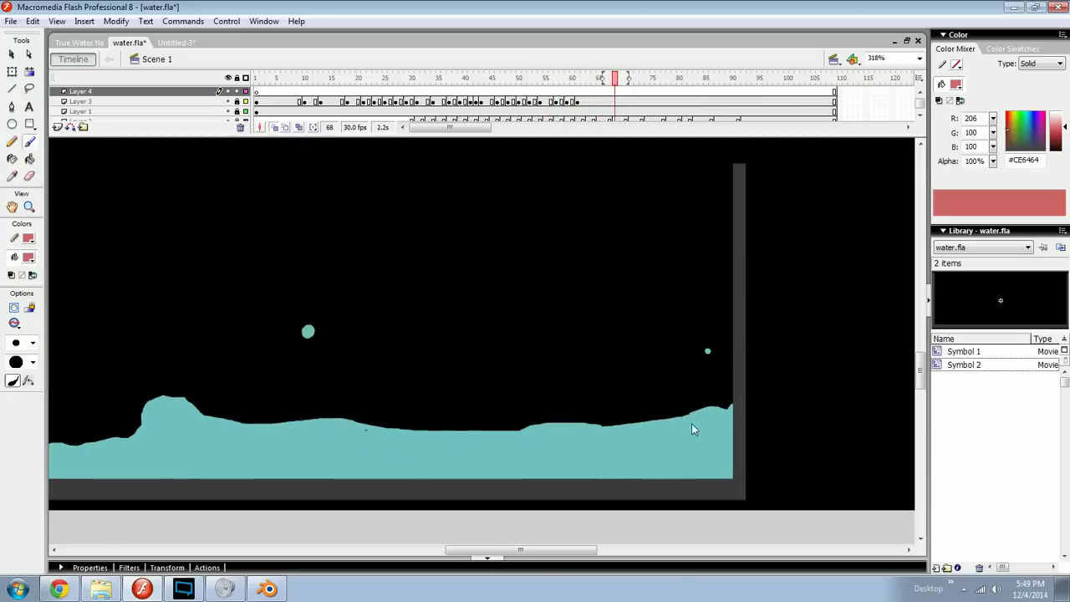
Step: Step back and forth around frame 63 to examine the droplet merging into the surface near the right wall
{"action": "key", "text": "comma"}
{"action": "key", "text": "comma"}
{"action": "key", "text": "comma"}
{"action": "key", "text": "comma"}
{"action": "key", "text": "comma"}
{"action": "key", "text": "comma"}
{"action": "key", "text": "comma"}
{"action": "key", "text": "comma"}
{"action": "key", "text": "comma"}
{"action": "key", "text": "comma"}
{"action": "key", "text": "period"}
{"action": "key", "text": "period"}
{"action": "key", "text": "period"}
{"action": "key", "text": "period"}
{"action": "key", "text": "period"}
{"action": "key", "text": "period"}
{"action": "key", "text": "comma"}
{"action": "key", "text": "comma"}
{"action": "key", "text": "comma"}
{"action": "key", "text": "comma"}
{"action": "key", "text": "comma"}
{"action": "key", "text": "comma"}
{"action": "key", "text": "period"}
{"action": "key", "text": "period"}
{"action": "key", "text": "period"}
{"action": "key", "text": "period"}
Step: Trace the thin arcing splash strands in red on Layer 4 from frame 34 to frame 37, and delete the tracing
{"action": "left_click_drag", "start_coordinate": [682, 411], "coordinate": [746, 448]}
{"action": "key", "text": "ctrl+minus"}
{"action": "left_click_drag", "start_coordinate": [619, 429], "coordinate": [757, 456]}
{"action": "left_click_drag", "start_coordinate": [581, 379], "coordinate": [605, 353]}
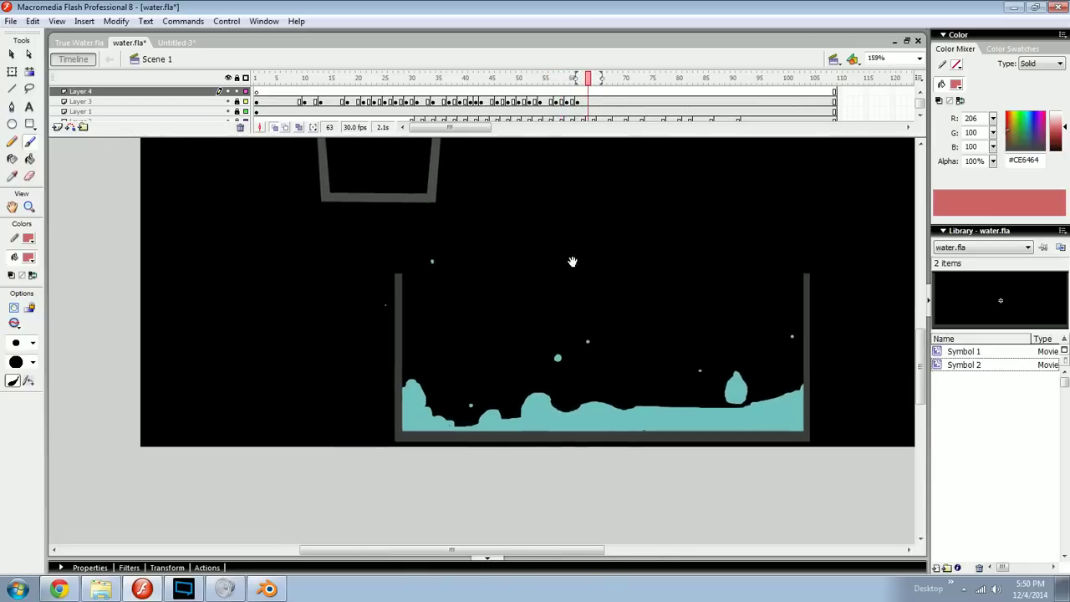
{"action": "left_click_drag", "start_coordinate": [585, 69], "coordinate": [414, 97]}
{"action": "key", "text": "period"}
{"action": "key", "text": "period"}
{"action": "key", "text": "period"}
{"action": "key", "text": "period"}
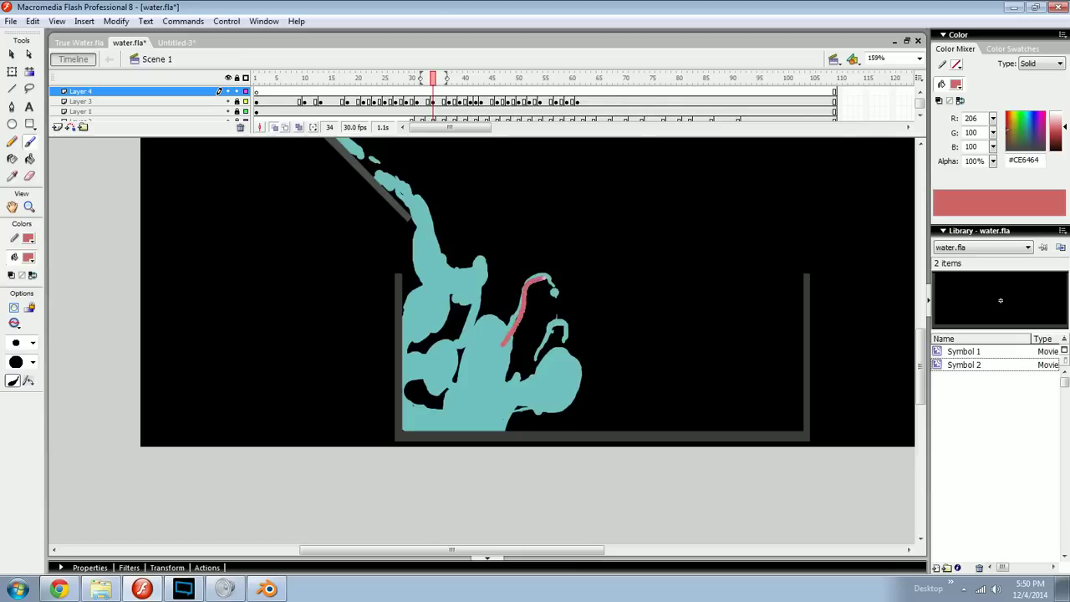
{"action": "left_click_drag", "start_coordinate": [557, 299], "coordinate": [564, 317]}
{"action": "key", "text": "period"}
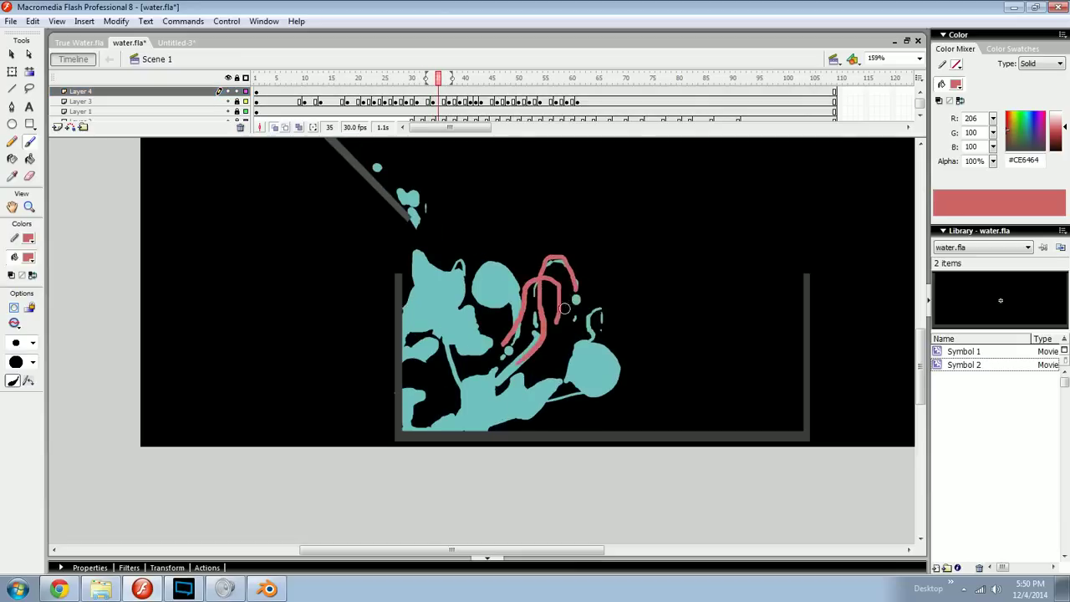
{"action": "key", "text": "period"}
{"action": "key", "text": "period"}
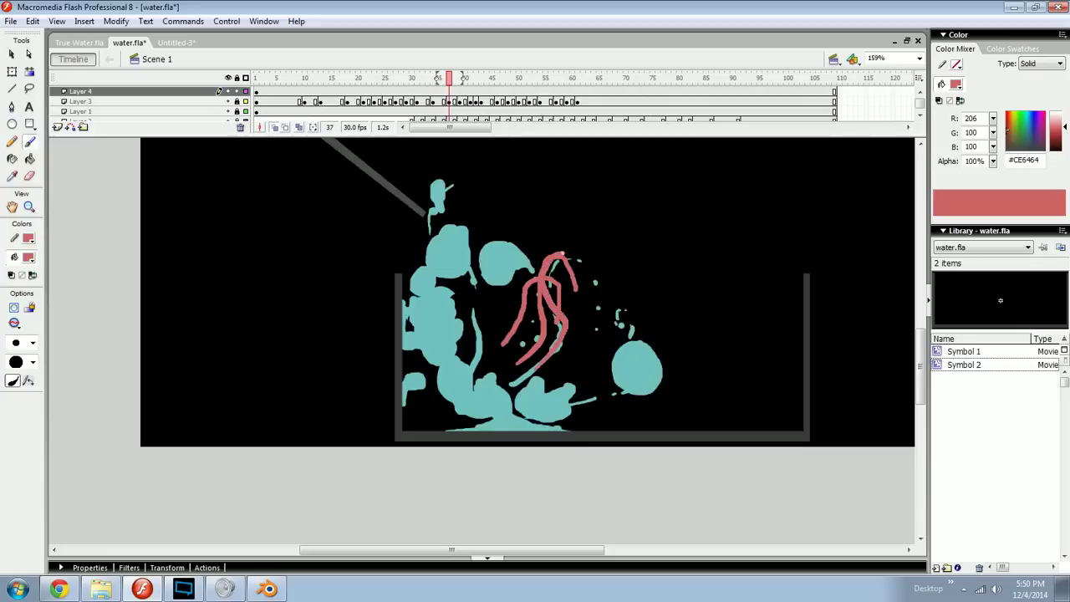
{"action": "left_click_drag", "start_coordinate": [627, 215], "coordinate": [435, 410]}
{"action": "key", "text": "Delete"}
Step: Draw a red arrow pointing at the curved, thinning strand in frame 37, and undo it
{"action": "left_click_drag", "start_coordinate": [575, 347], "coordinate": [568, 387]}
{"action": "key", "text": "ctrl+equal"}
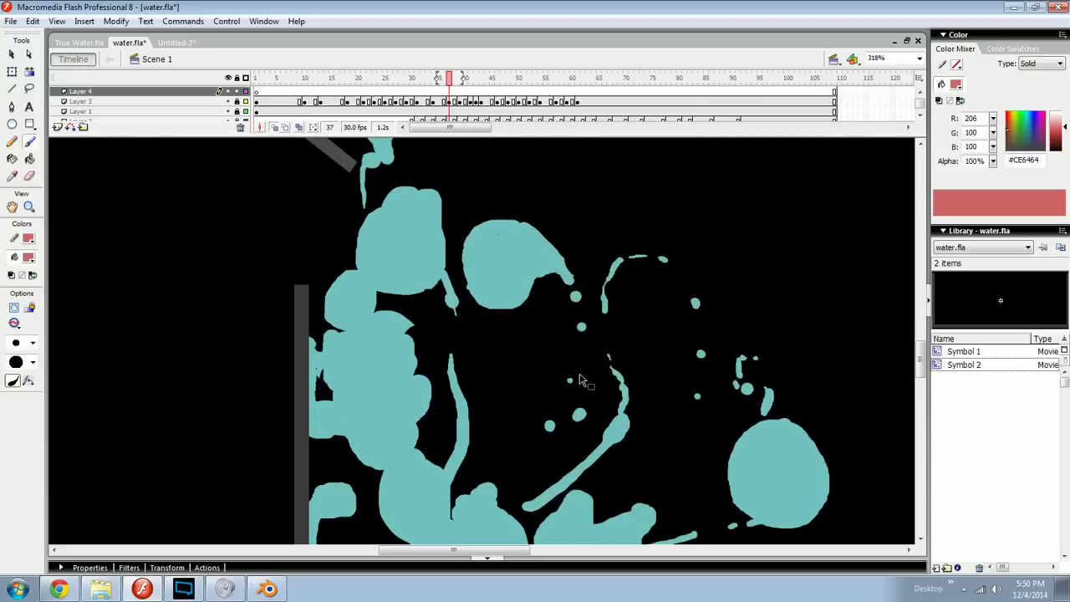
{"action": "key", "text": "F8"}
{"action": "left_click", "coordinate": [611, 326]}
{"action": "mouse_move", "coordinate": [635, 376]}
{"action": "left_mouse_down"}
{"action": "mouse_move", "coordinate": [612, 366]}
{"action": "mouse_move", "coordinate": [643, 380]}
{"action": "left_mouse_up"}
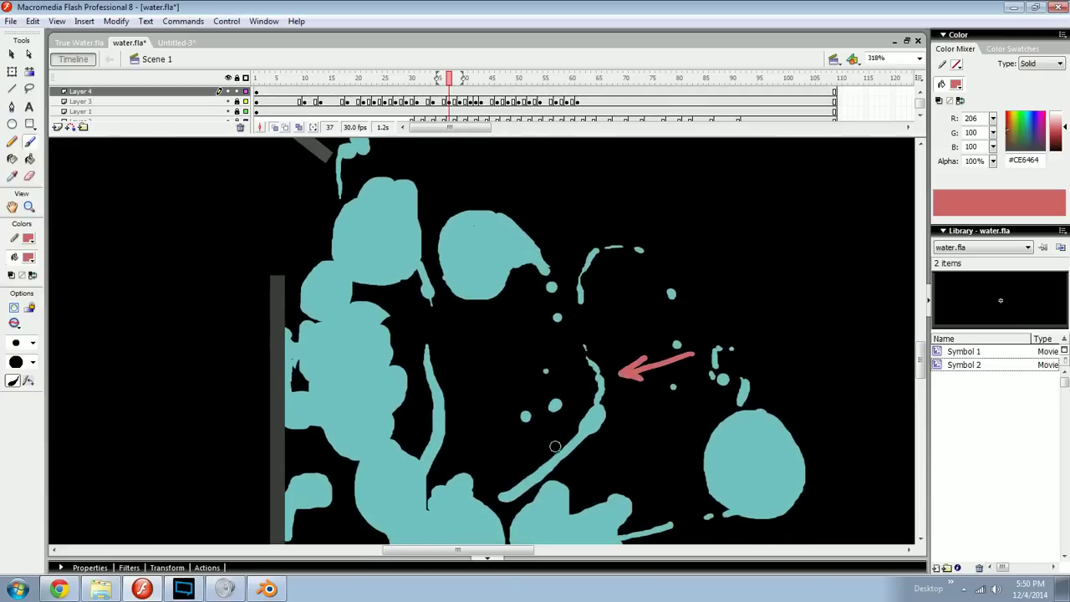
{"action": "key", "text": "ctrl+z"}
{"action": "key", "text": "ctrl+z"}
{"action": "key", "text": "ctrl+z"}
Step: Mark the two strand curves and their direction of travel in red at frame 37, and delete the marks
{"action": "mouse_move", "coordinate": [594, 374]}
{"action": "left_mouse_down"}
{"action": "mouse_move", "coordinate": [585, 355]}
{"action": "mouse_move", "coordinate": [621, 378]}
{"action": "left_mouse_up"}
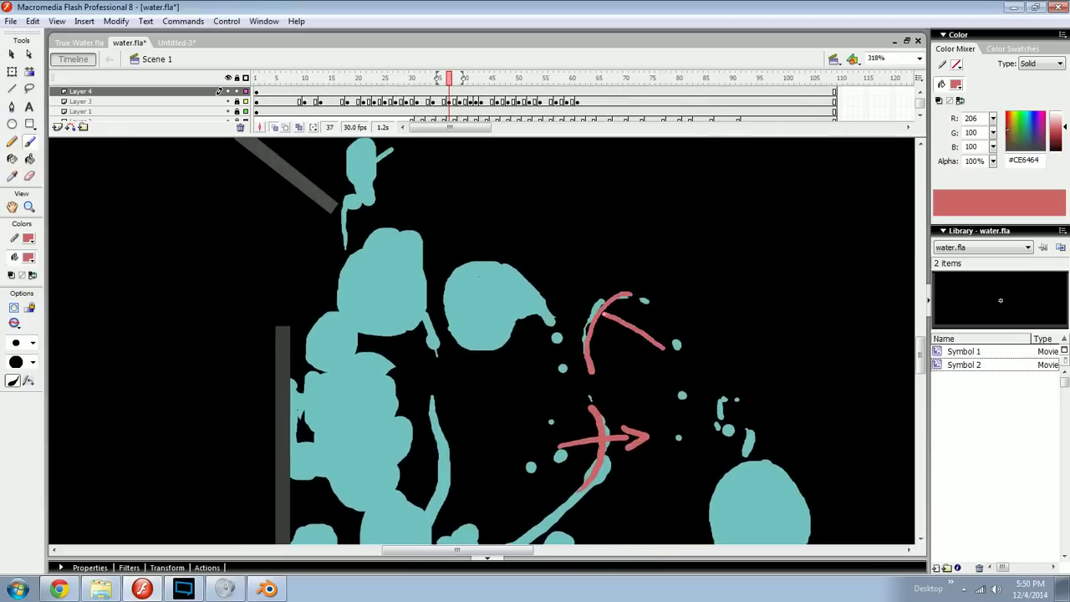
{"action": "left_click_drag", "start_coordinate": [675, 294], "coordinate": [480, 499]}
{"action": "key", "text": "Delete"}
Step: Advance from frame 37 to frame 47 to examine how the thin strands break up into small droplets
{"action": "left_click_drag", "start_coordinate": [635, 388], "coordinate": [592, 358]}
{"action": "key", "text": "comma"}
{"action": "key", "text": "period"}
{"action": "key", "text": "period"}
{"action": "key", "text": "period"}
{"action": "key", "text": "period"}
{"action": "key", "text": "period"}
{"action": "key", "text": "period"}
{"action": "key", "text": "period"}
{"action": "key", "text": "period"}
{"action": "key", "text": "period"}
{"action": "key", "text": "period"}
{"action": "left_click_drag", "start_coordinate": [703, 506], "coordinate": [617, 388]}
{"action": "key", "text": "comma"}
{"action": "key", "text": "period"}
{"action": "key", "text": "period"}
{"action": "left_click_drag", "start_coordinate": [589, 344], "coordinate": [620, 416]}
{"action": "key", "text": "ctrl+minus"}
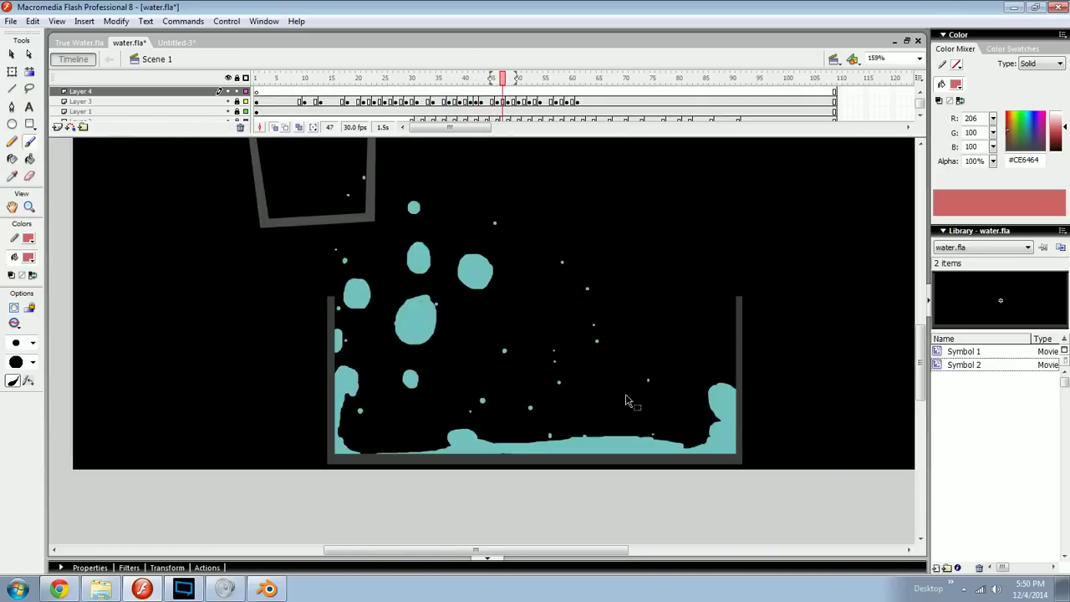
Step: Trace the tall arcing splash strand in red on Layer 4 at frame 34
{"action": "left_click_drag", "start_coordinate": [501, 81], "coordinate": [433, 87]}
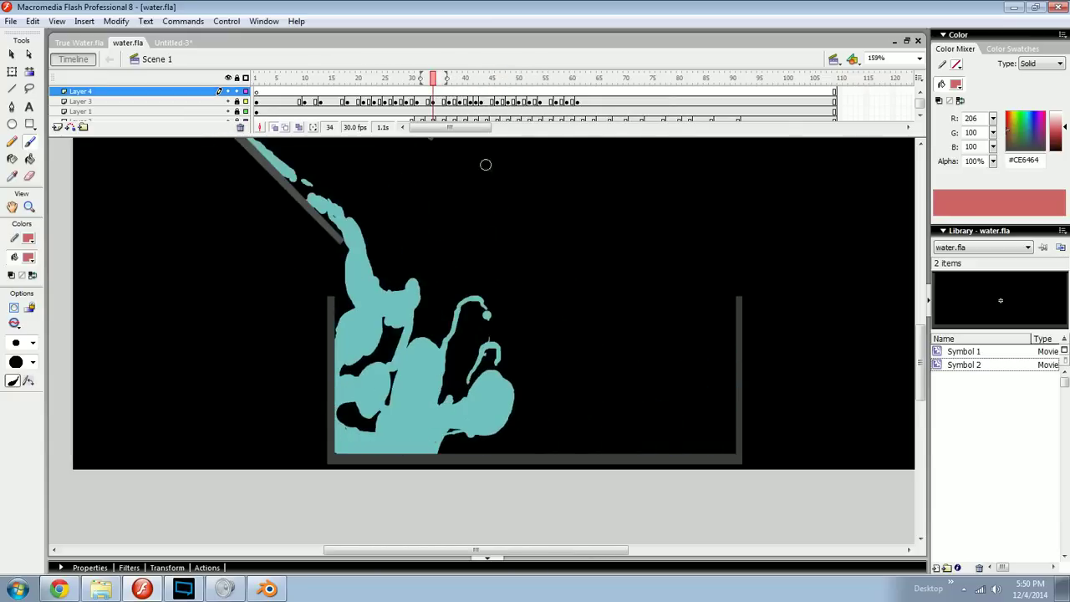
{"action": "left_click_drag", "start_coordinate": [487, 314], "coordinate": [497, 351]}
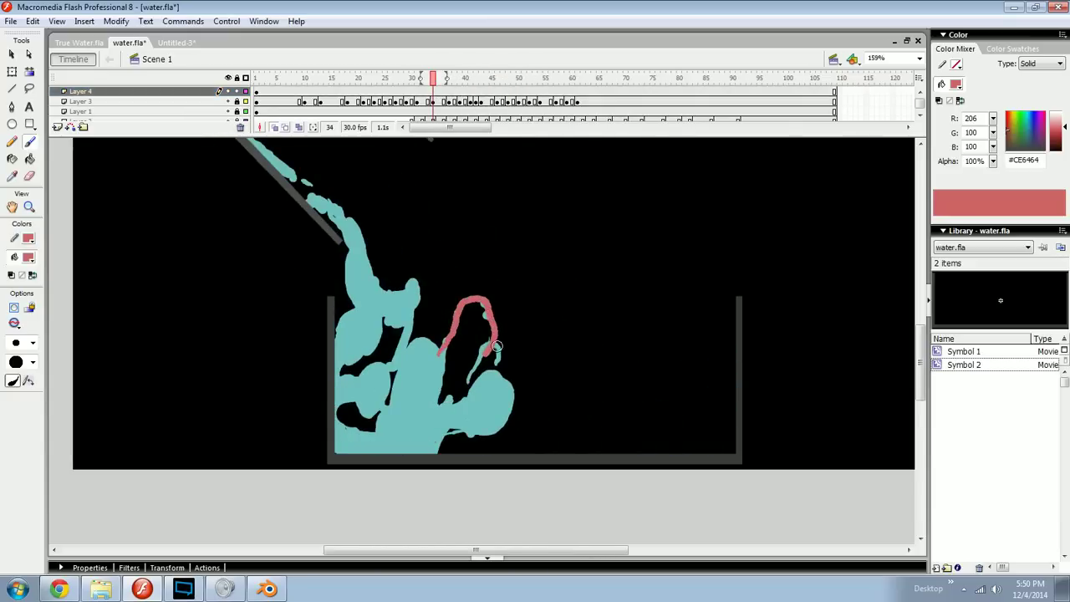
{"action": "key", "text": "comma"}
Step: Trace the broken curved strands in red at frame 40, and mark the connecting strands while stepping back to frame 36
{"action": "left_click_drag", "start_coordinate": [435, 74], "coordinate": [466, 70]}
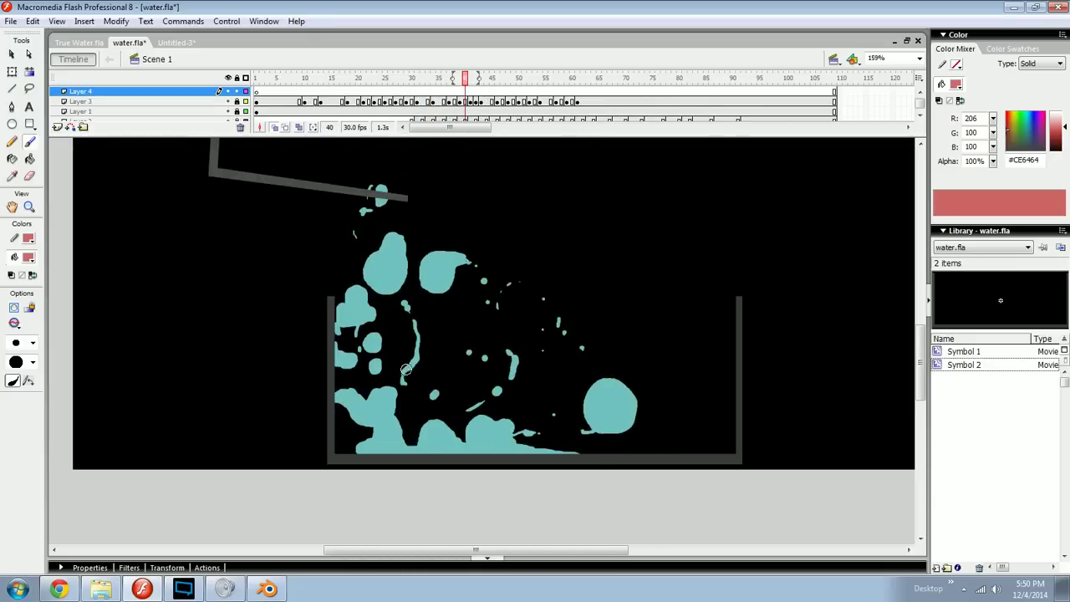
{"action": "left_click_drag", "start_coordinate": [409, 364], "coordinate": [410, 299]}
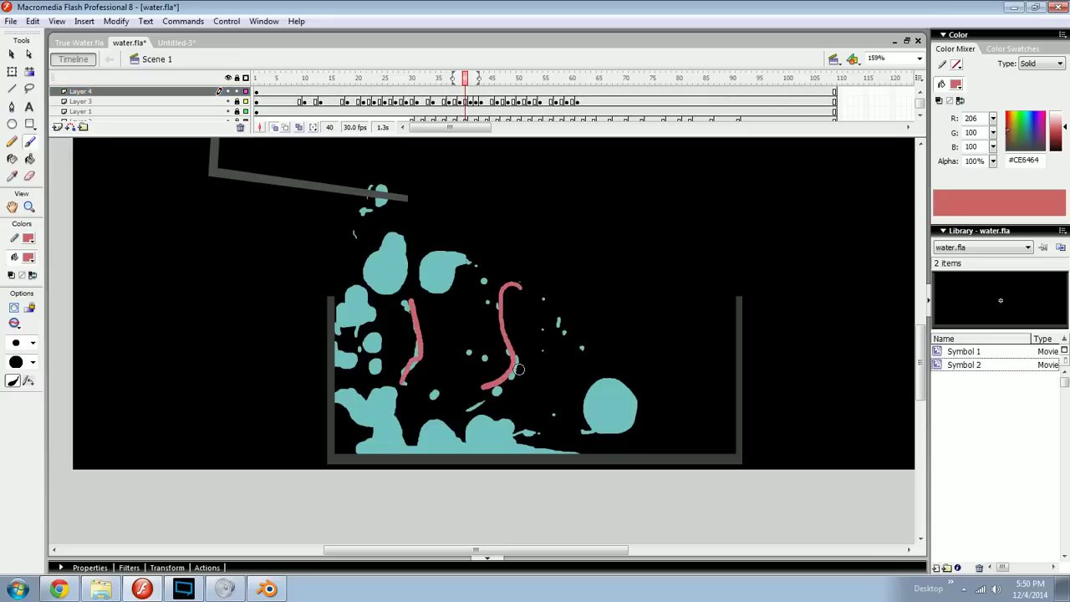
{"action": "key", "text": "comma"}
{"action": "key", "text": "comma"}
{"action": "key", "text": "comma"}
{"action": "key", "text": "comma"}
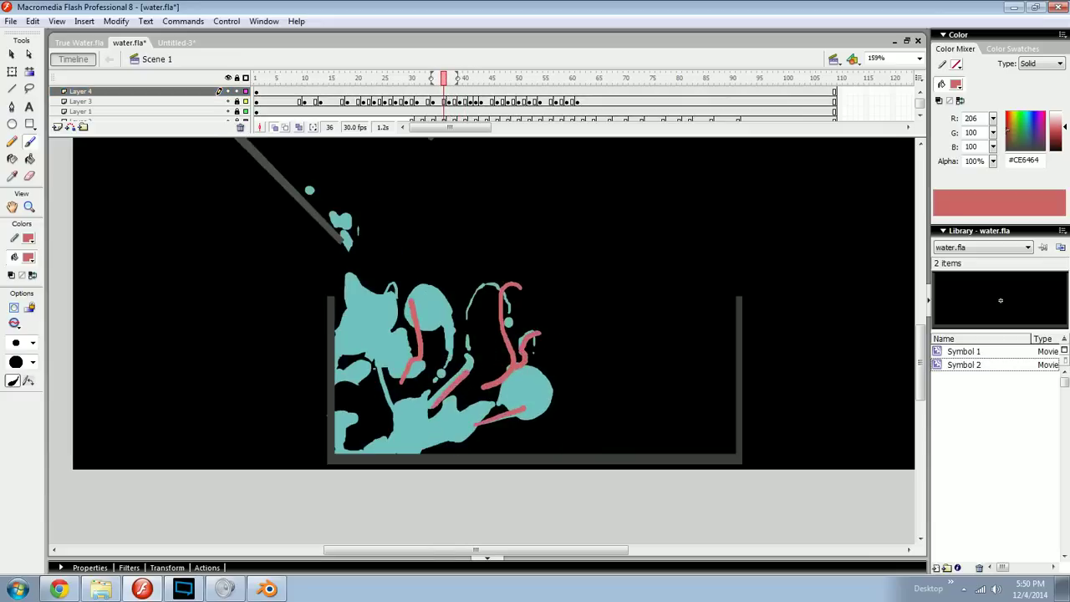
Step: Advance to frame 48 to compare the red tracings with the separated droplets, and delete the tracings from Layer 4
{"action": "key", "text": "period"}
{"action": "key", "text": "period"}
{"action": "key", "text": "period"}
{"action": "key", "text": "period"}
{"action": "key", "text": "period"}
{"action": "key", "text": "period"}
{"action": "key", "text": "period"}
{"action": "key", "text": "period"}
{"action": "key", "text": "period"}
{"action": "key", "text": "period"}
{"action": "key", "text": "period"}
{"action": "key", "text": "period"}
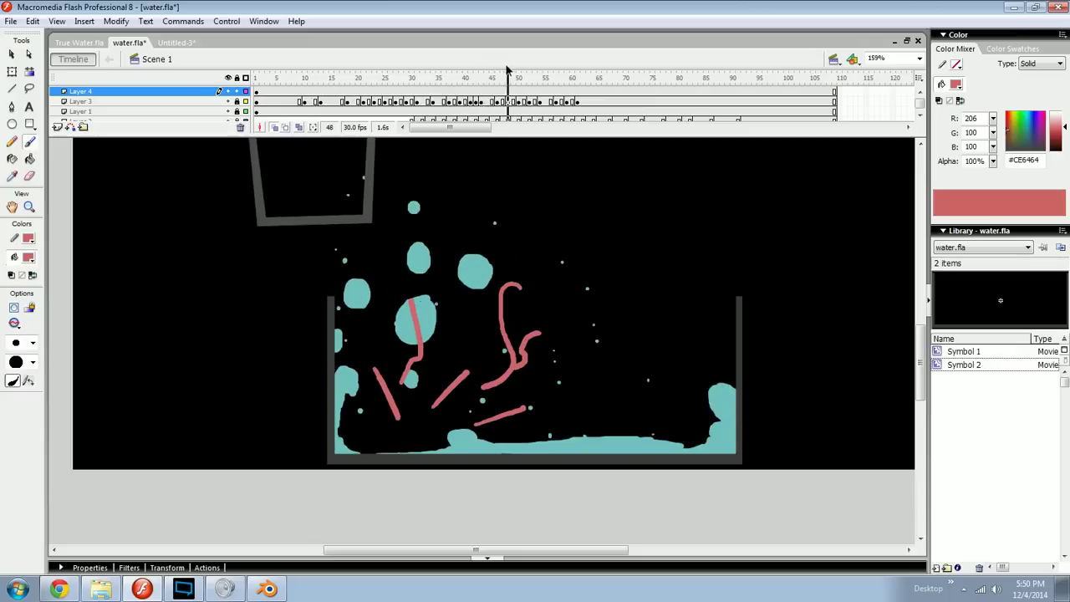
{"action": "key", "text": "Delete"}
{"action": "scroll", "coordinate": [429, 291], "scroll_direction": "up", "scroll_amount": 3}
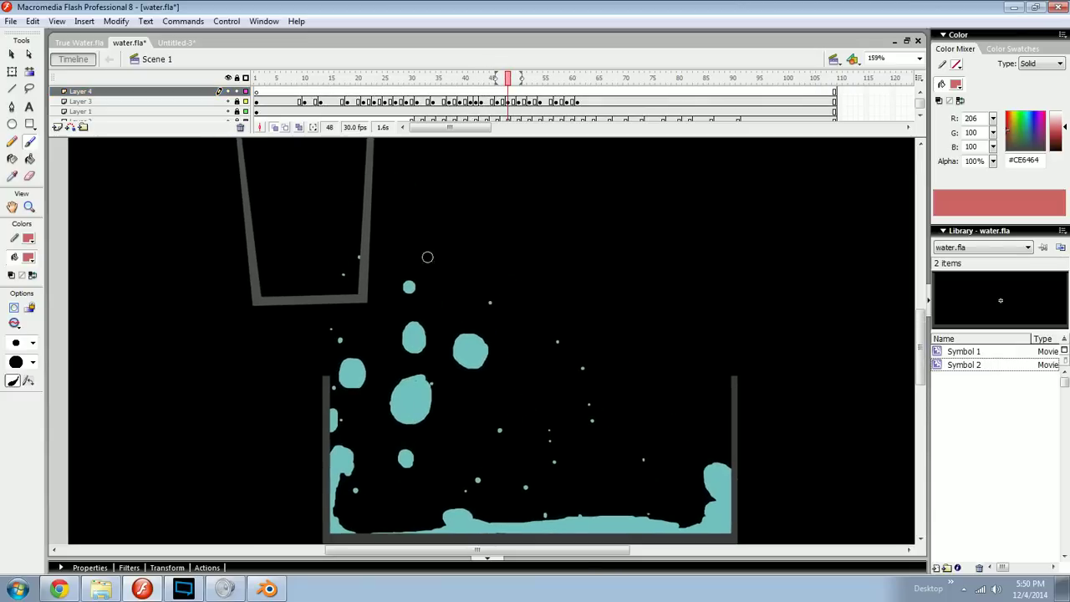
Step: Advance from frame 48 to frame 74 to examine how the falling droplets and waves settle in the container
{"action": "left_click_drag", "start_coordinate": [511, 78], "coordinate": [556, 77]}
{"action": "scroll", "coordinate": [508, 295], "scroll_direction": "down", "scroll_amount": 4}
{"action": "key", "text": "period"}
{"action": "key", "text": "period"}
{"action": "key", "text": "period"}
{"action": "key", "text": "period"}
{"action": "key", "text": "period"}
{"action": "key", "text": "period"}
{"action": "key", "text": "period"}
{"action": "key", "text": "period"}
{"action": "key", "text": "period"}
{"action": "key", "text": "period"}
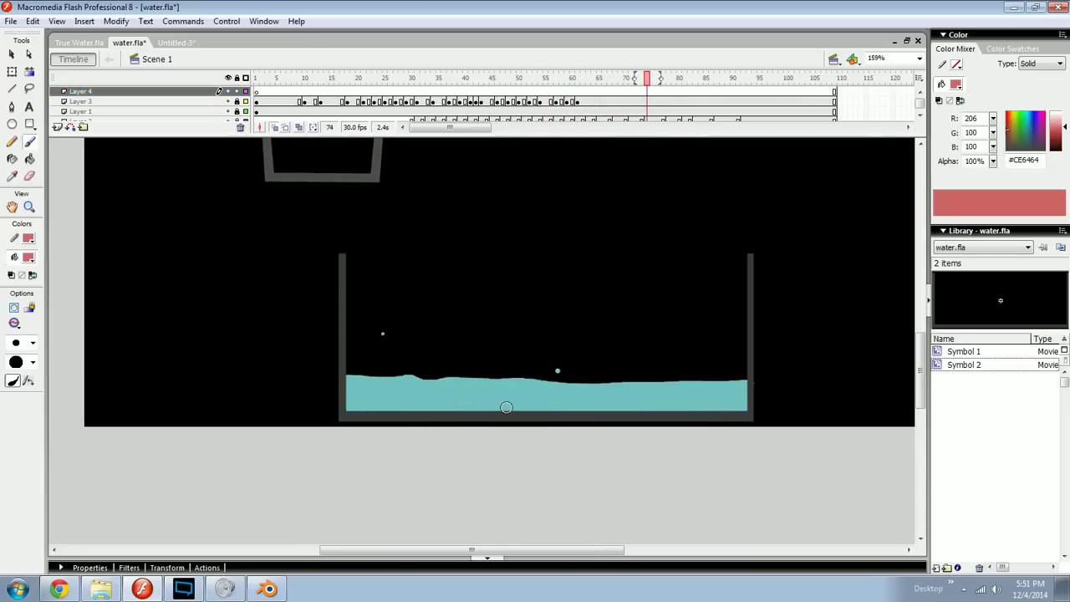
Step: Scrub past frame 74 and back to frame 65 to examine the ripples on the water surface
{"action": "left_click", "coordinate": [665, 78]}
{"action": "left_click_drag", "start_coordinate": [717, 97], "coordinate": [600, 81]}
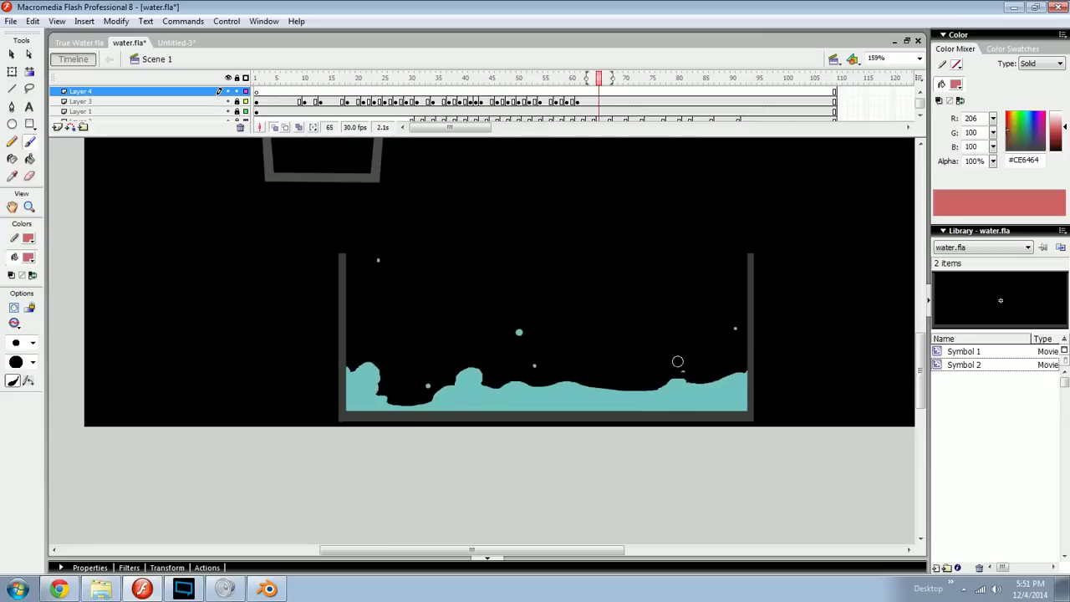
{"action": "mouse_move", "coordinate": [637, 336]}
{"action": "left_mouse_down"}
{"action": "mouse_move", "coordinate": [574, 401]}
{"action": "mouse_move", "coordinate": [608, 356]}
{"action": "left_mouse_up"}
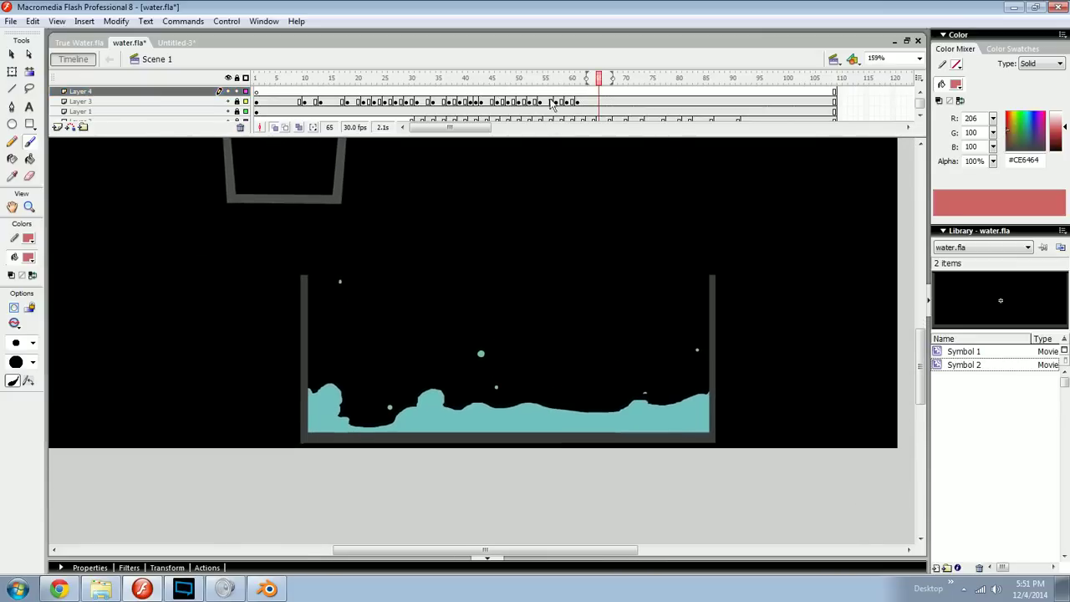
Step: Test the water.fla movie in a maximized, zoomed-in preview to watch the whole pour, and close the preview
{"action": "key", "text": "ctrl+Return"}
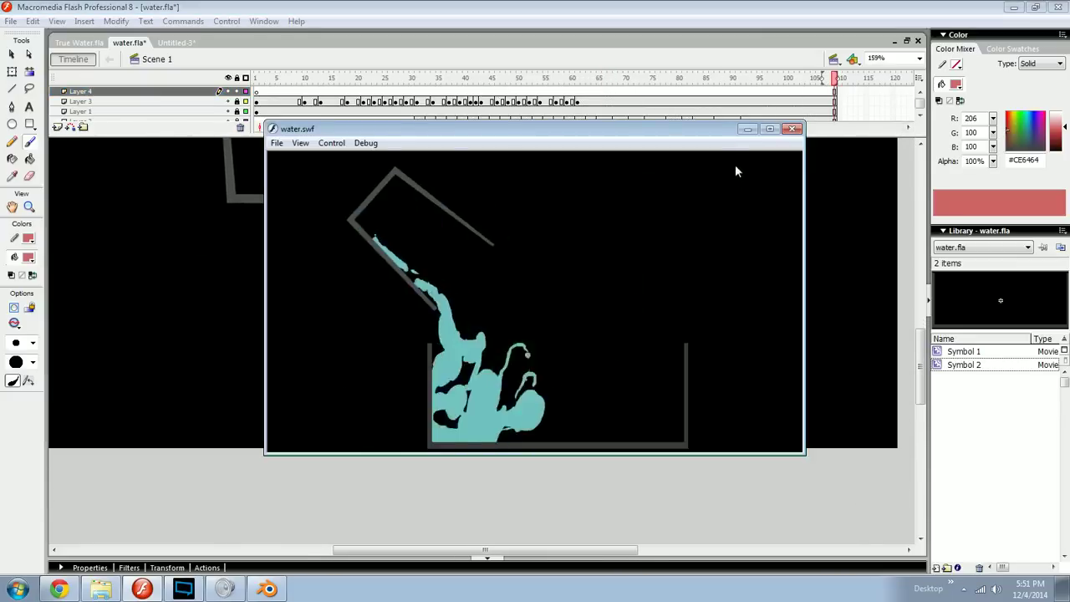
{"action": "left_click", "coordinate": [769, 130]}
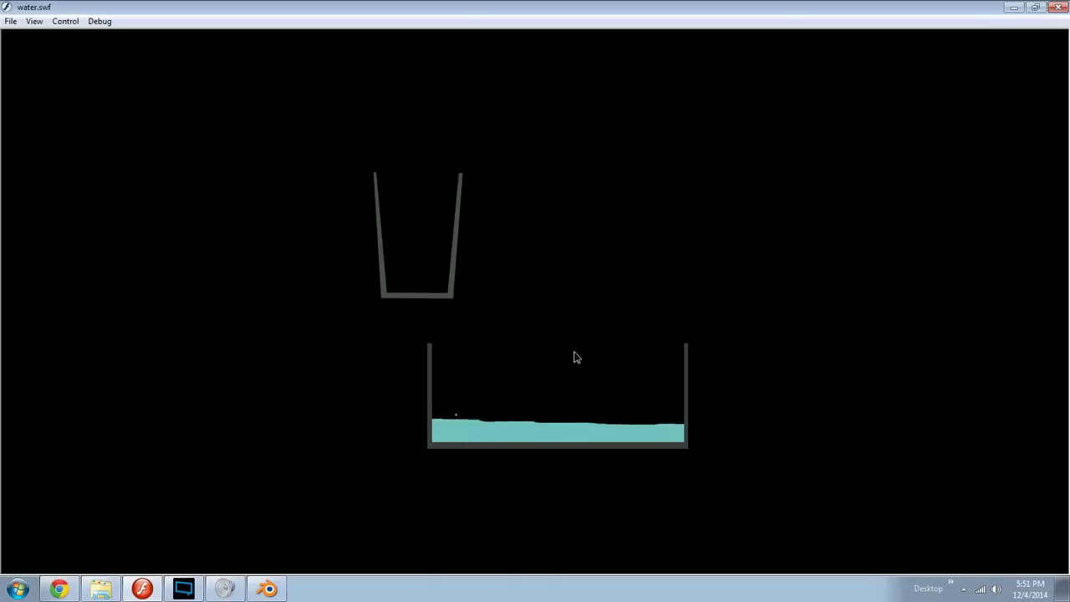
{"action": "right_click", "coordinate": [573, 351]}
{"action": "left_click", "coordinate": [631, 118]}
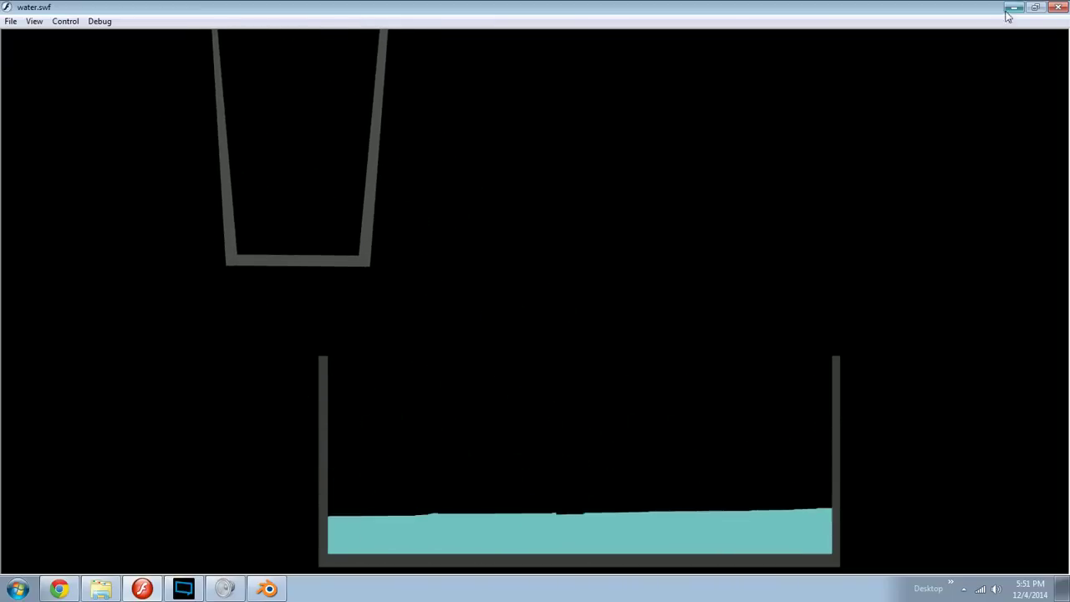
{"action": "left_click", "coordinate": [1058, 6]}
{"action": "left_click", "coordinate": [611, 324]}
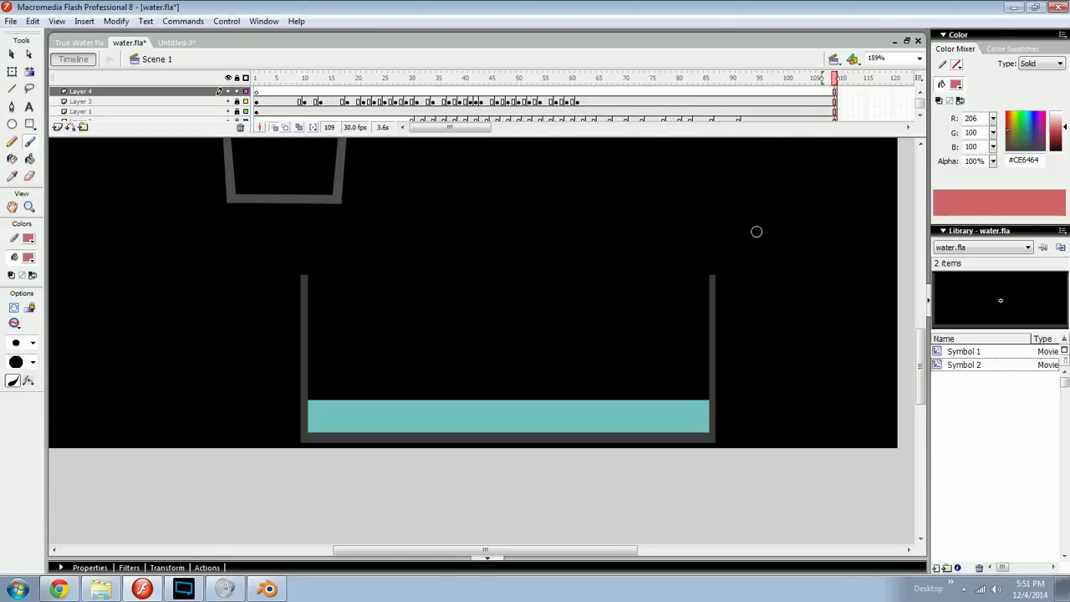
Step: Switch to the True Water.fla document, play its test movie, and return to the stage with the Selection tool
{"action": "left_click", "coordinate": [80, 43]}
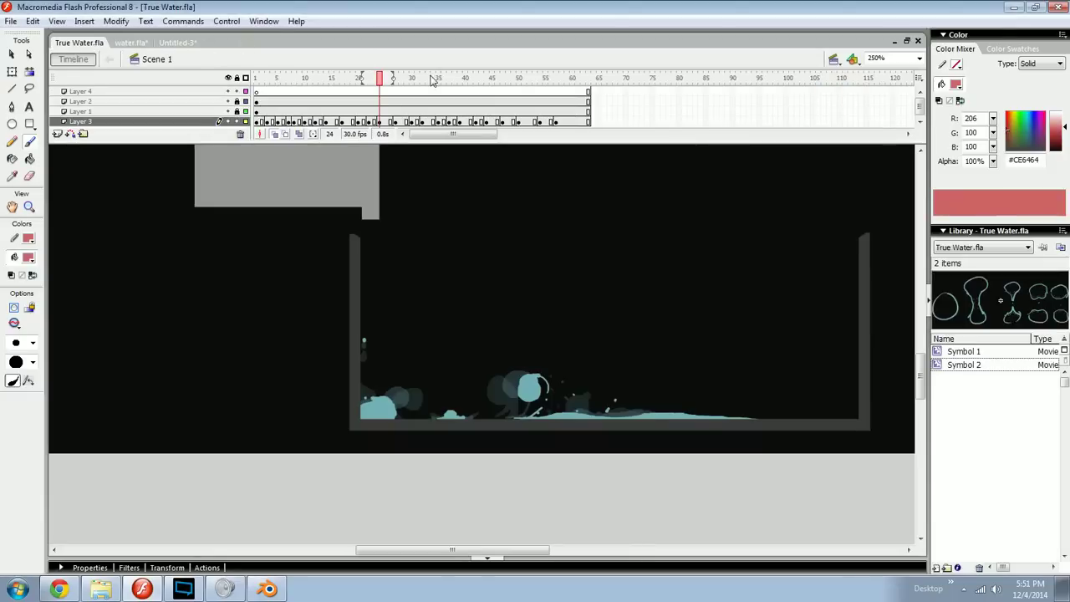
{"action": "key", "text": "ctrl+Return"}
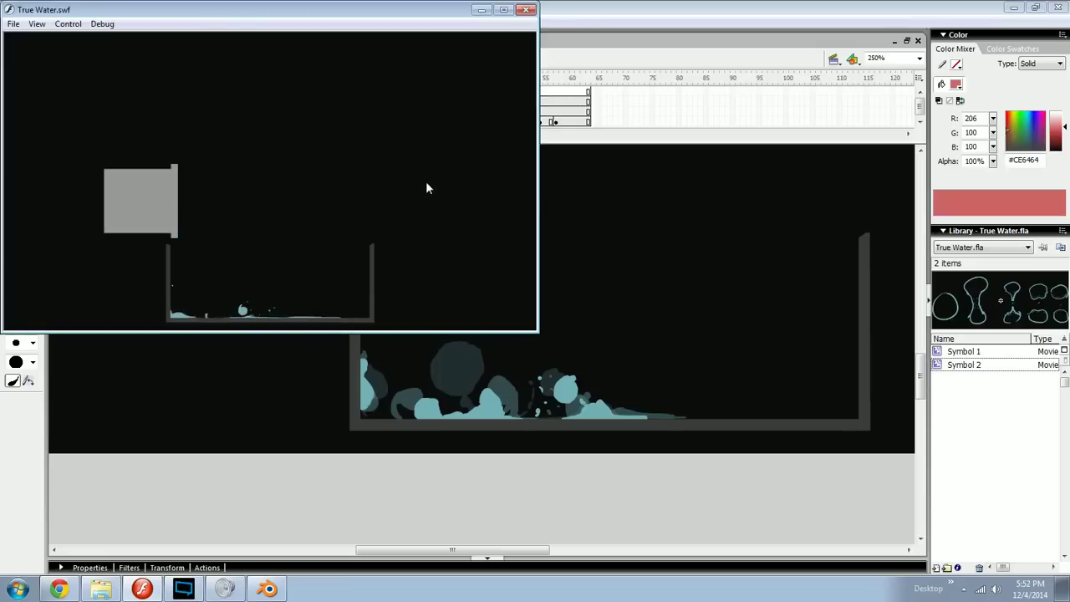
{"action": "left_click", "coordinate": [527, 10]}
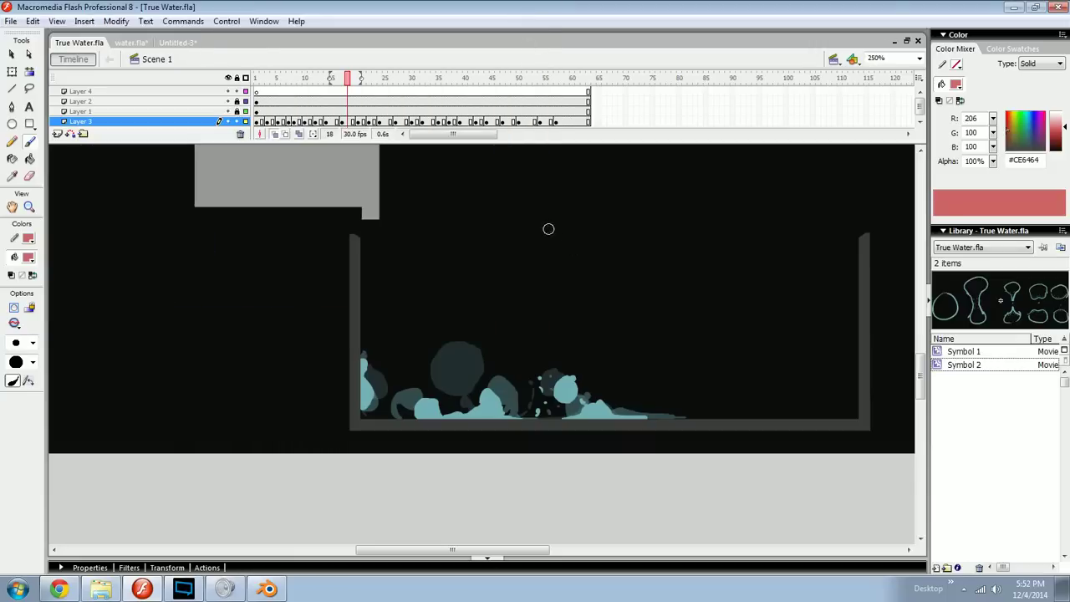
{"action": "key", "text": "v"}
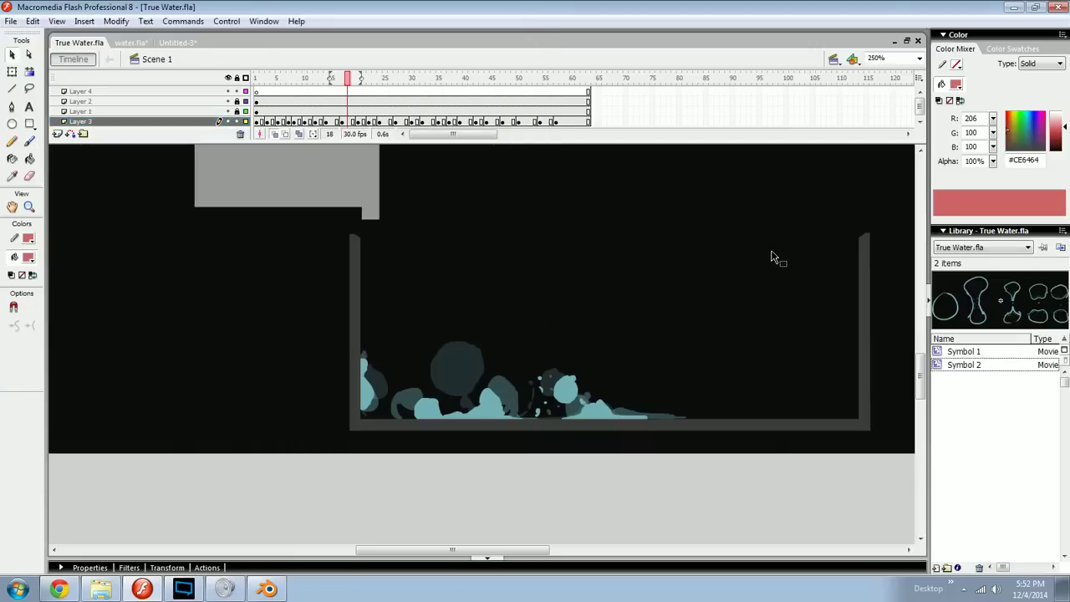